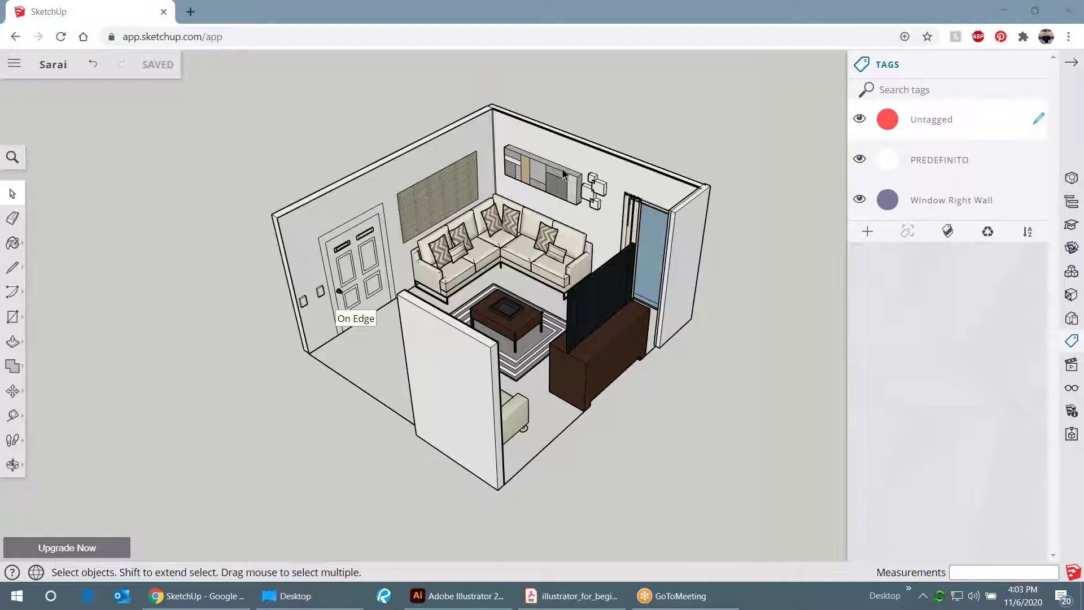
- Select the objects tagged PREDEFINITO from the tags list, then clear the selection
left_click(1039, 65)
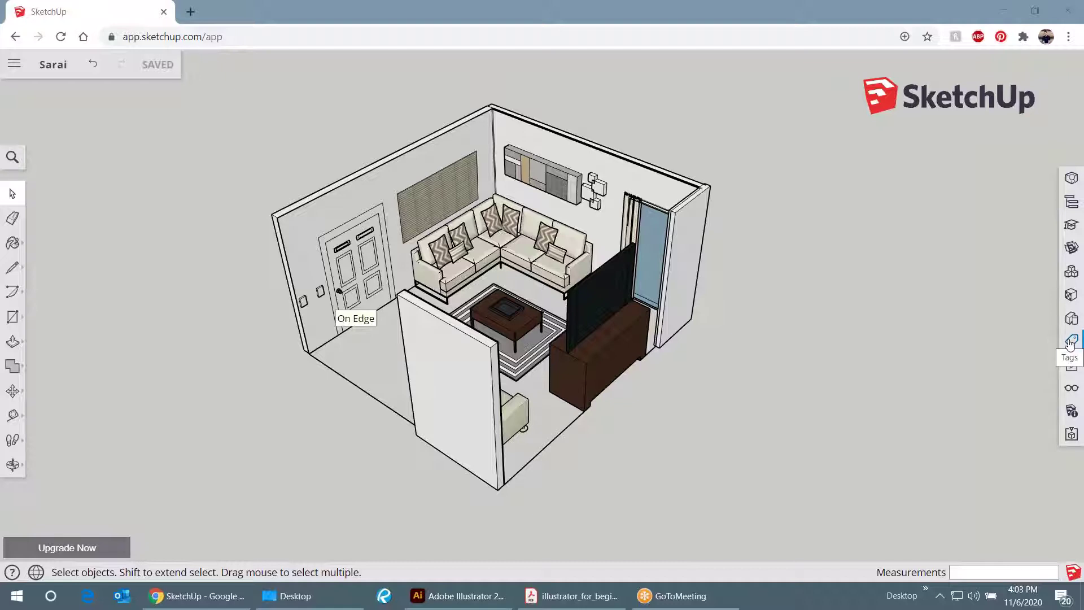
left_click(1070, 341)
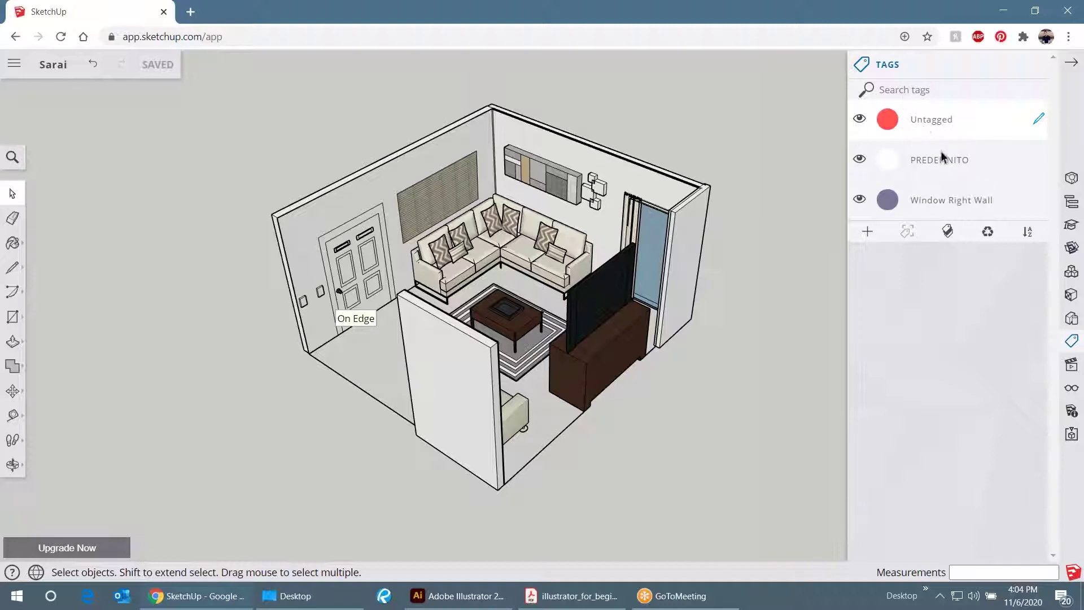
left_click(881, 169)
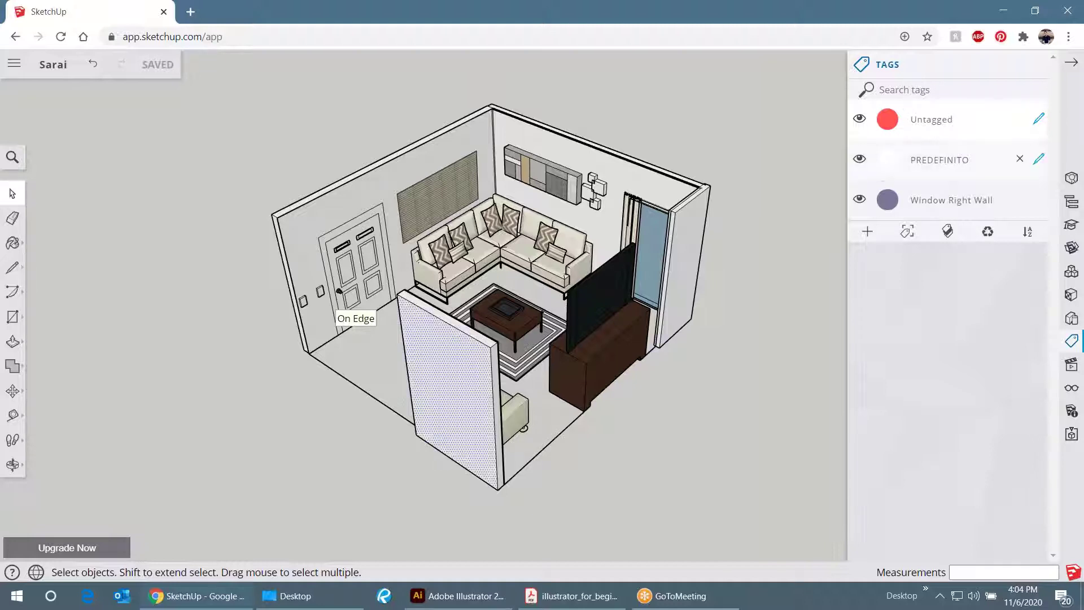
left_click(753, 215)
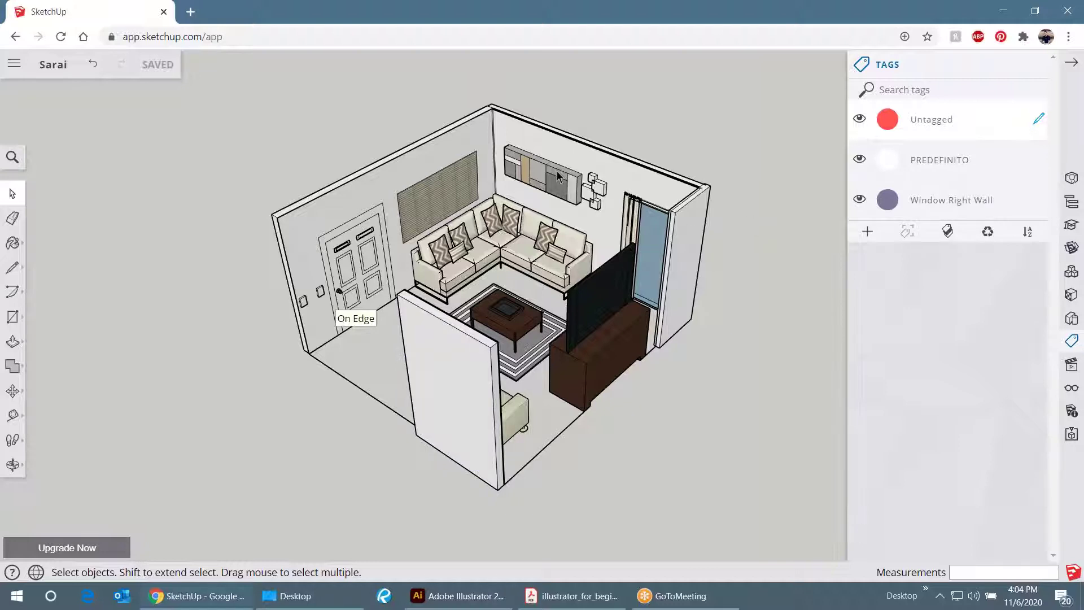
- Orbit the room to look at it from other sides
left_click_drag(399, 198, 543, 229)
key("space")
scroll(480, 256, "up", 4)
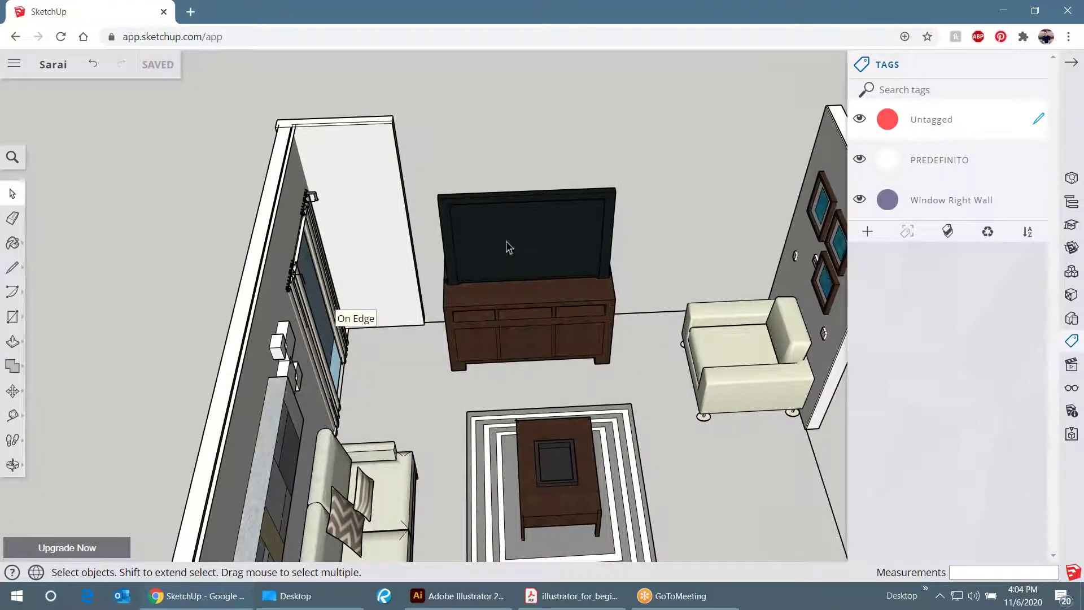
scroll(574, 242, "down", 5)
key("o")
mouse_move(575, 243)
left_mouse_down()
mouse_move(268, 243)
mouse_move(574, 262)
left_mouse_up()
key("space")
scroll(575, 265, "up", 5)
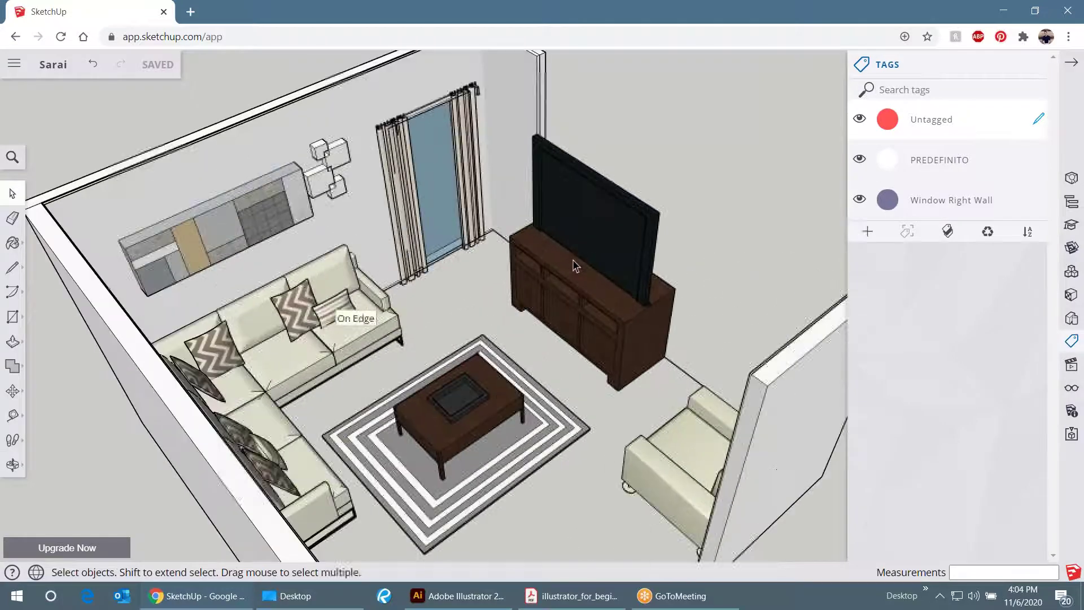
scroll(580, 275, "down", 4)
- Select all the connected room geometry and orbit around it
triple_click(581, 274)
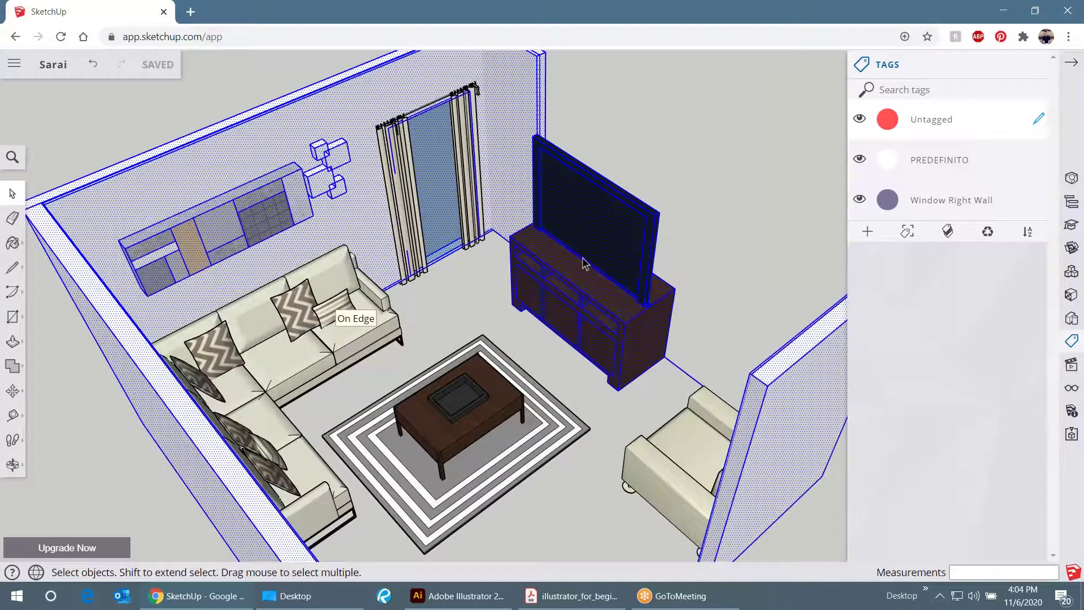
scroll(602, 266, "down", 2)
key("o")
left_click_drag(602, 266, 534, 292)
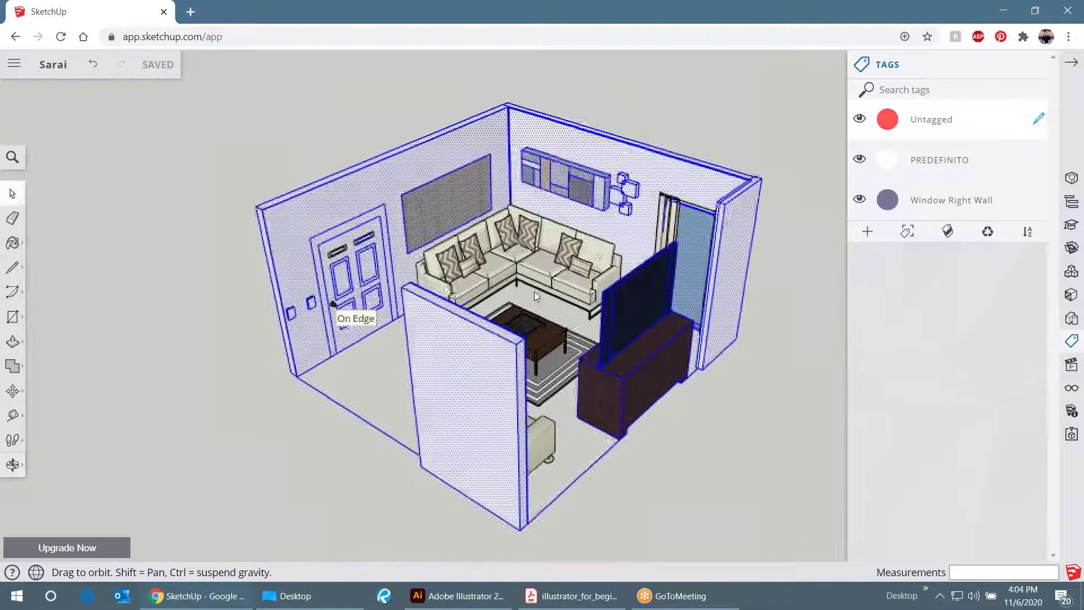
key("space")
scroll(624, 428, "up", 4)
scroll(503, 411, "down", 5)
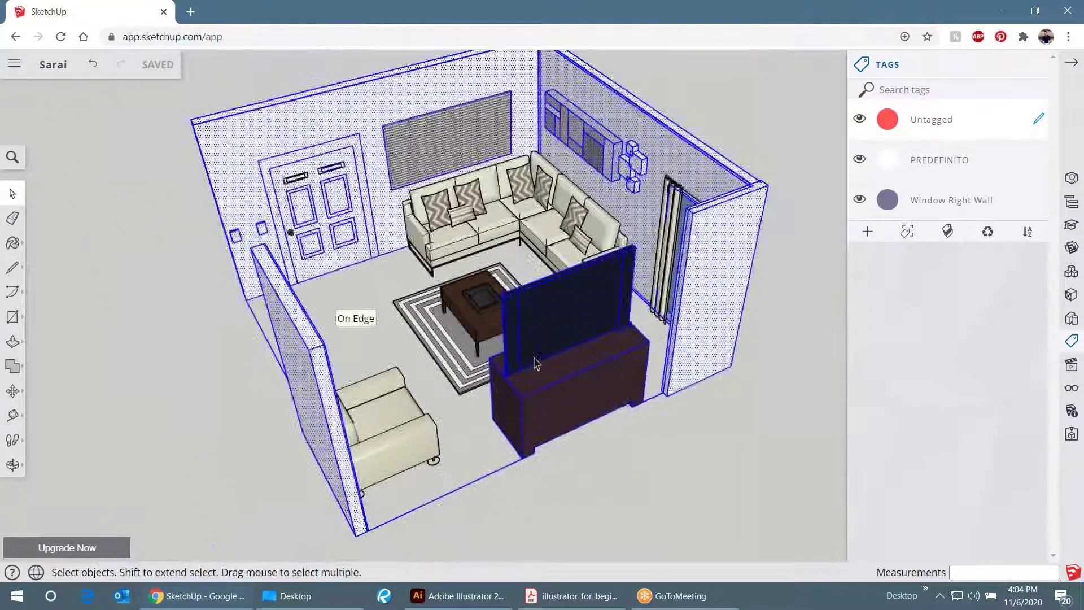
scroll(552, 375, "up", 2)
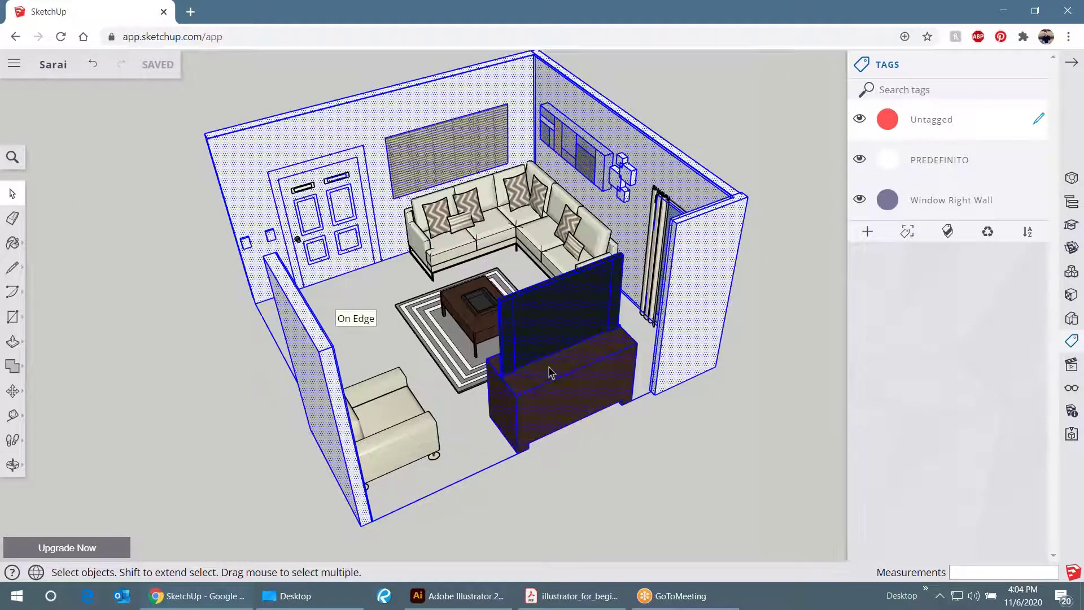
scroll(551, 373, "down", 3)
scroll(493, 344, "up", 5)
scroll(491, 332, "down", 3)
- Select every object, orbit to a front-facing view of the room, then clear the selection
mouse_move(497, 338)
left_mouse_down()
mouse_move(539, 367)
mouse_move(741, 405)
mouse_move(842, 299)
mouse_move(734, 271)
left_mouse_up()
scroll(779, 366, "down", 3)
scroll(790, 338, "up", 2)
key("space")
key("ctrl+a")
scroll(602, 249, "down", 3)
left_click_drag(601, 249, 476, 288)
scroll(496, 278, "up", 3)
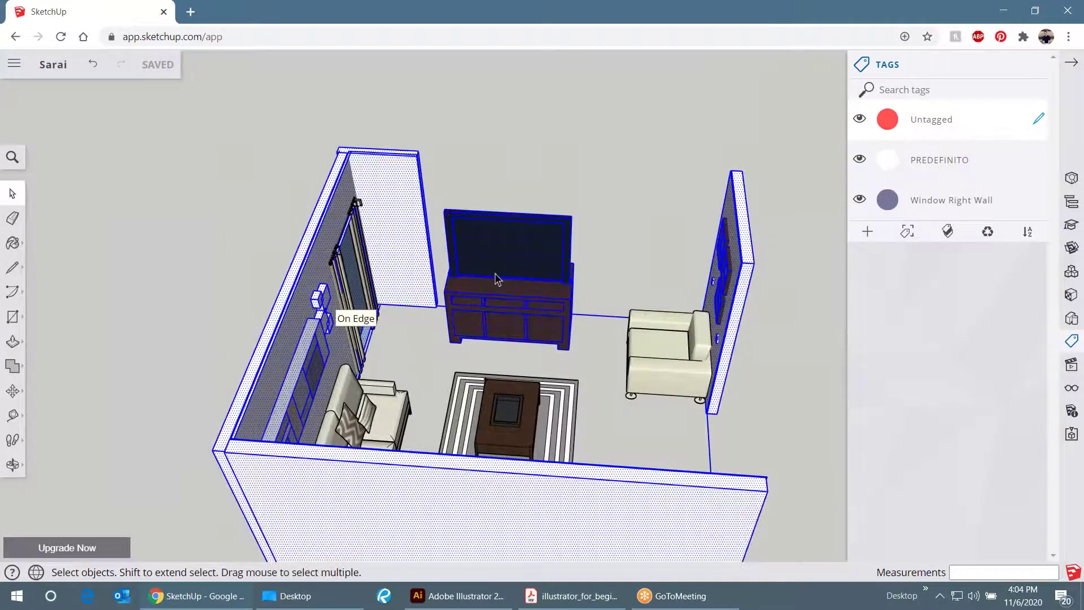
scroll(428, 148, "down", 3)
left_click_drag(505, 266, 634, 237)
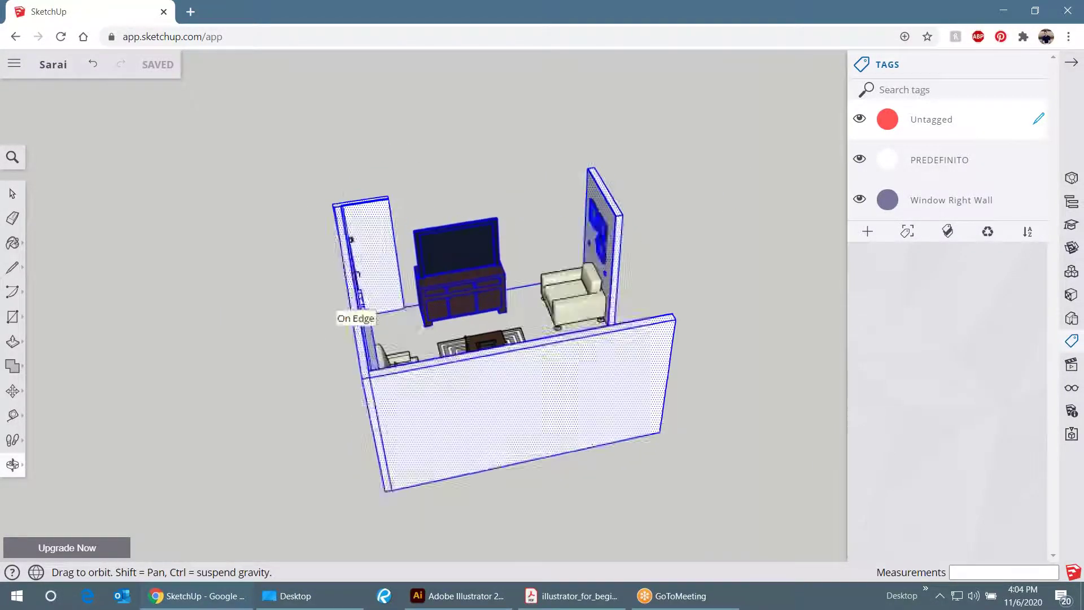
scroll(485, 251, "up", 3)
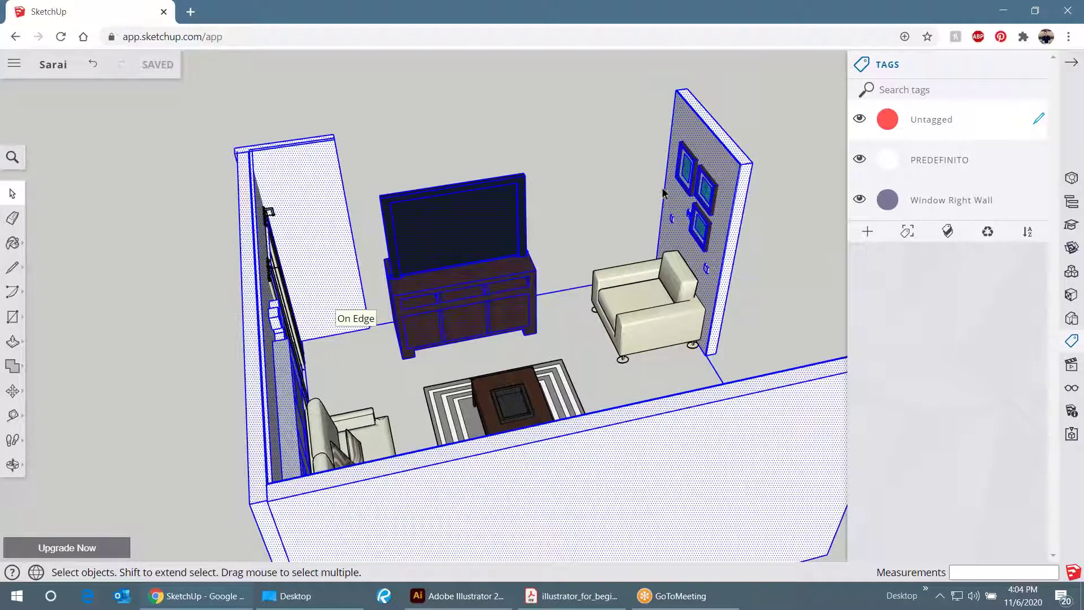
scroll(717, 201, "down", 2)
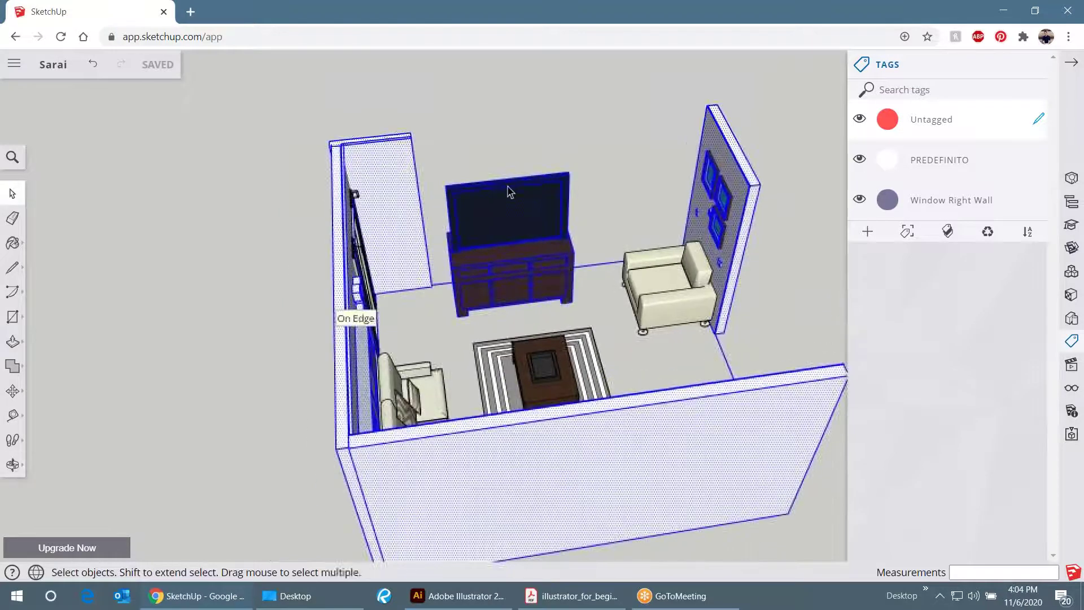
left_click(426, 143)
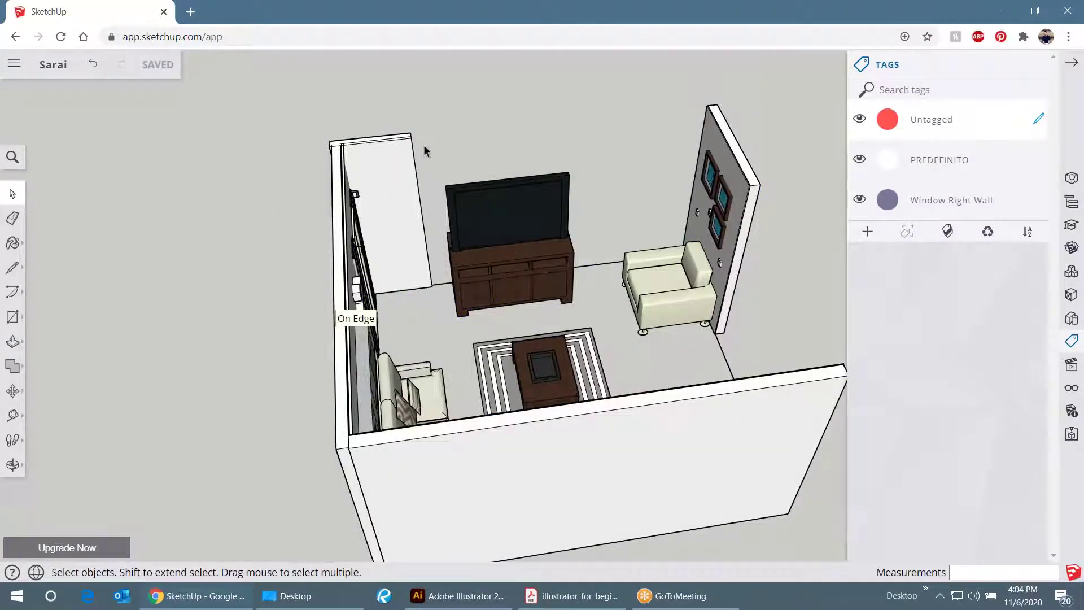
- Box-select the TV and its wooden cabinet and make them one group
left_click_drag(448, 168, 508, 256)
key("o")
key("space")
scroll(517, 254, "up", 3)
right_click(525, 222)
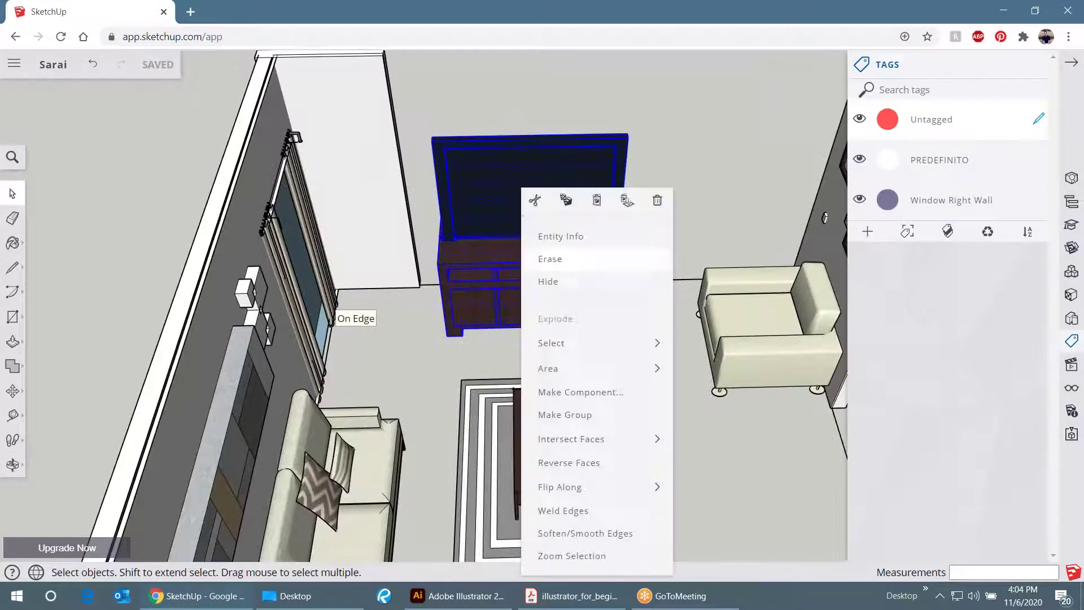
left_click(583, 416)
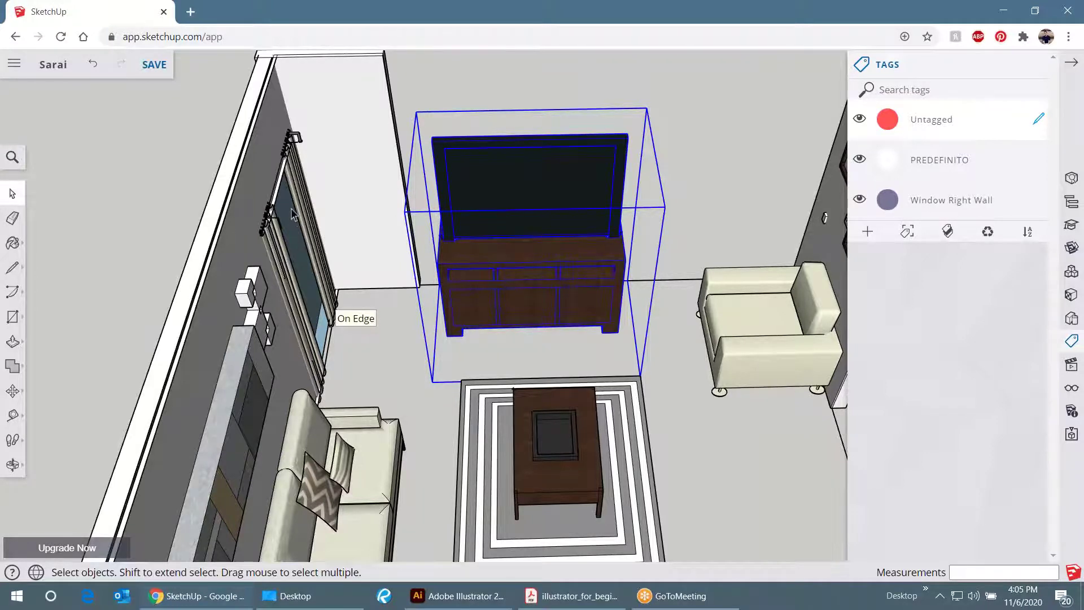
- Orbit to show the sofa wall and window, then to a more frontal view
scroll(290, 208, "down", 5)
left_click_drag(290, 207, 601, 386)
scroll(601, 387, "up", 5)
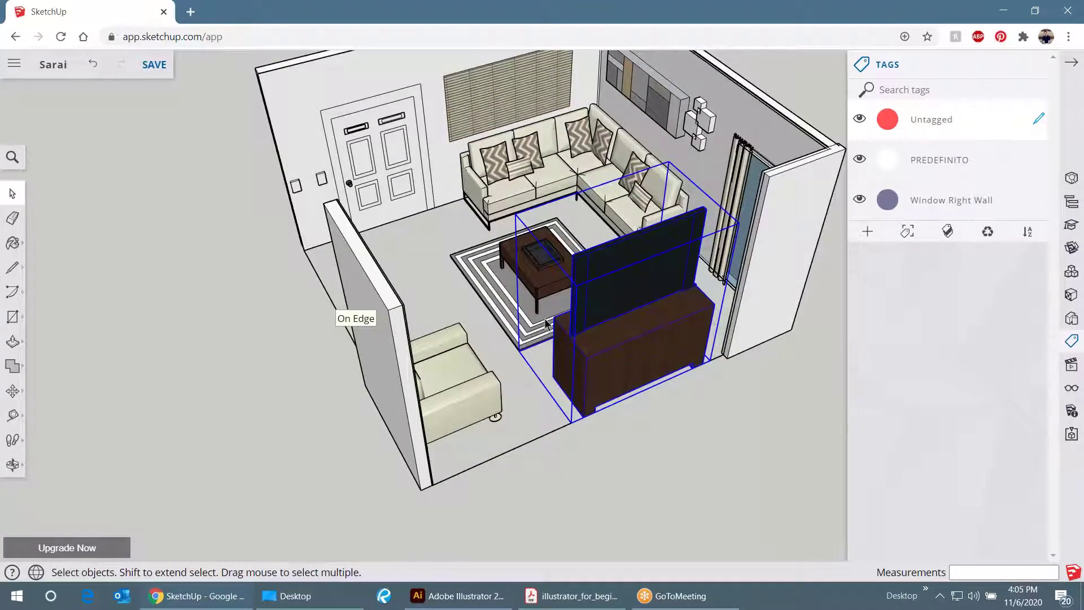
scroll(546, 323, "down", 2)
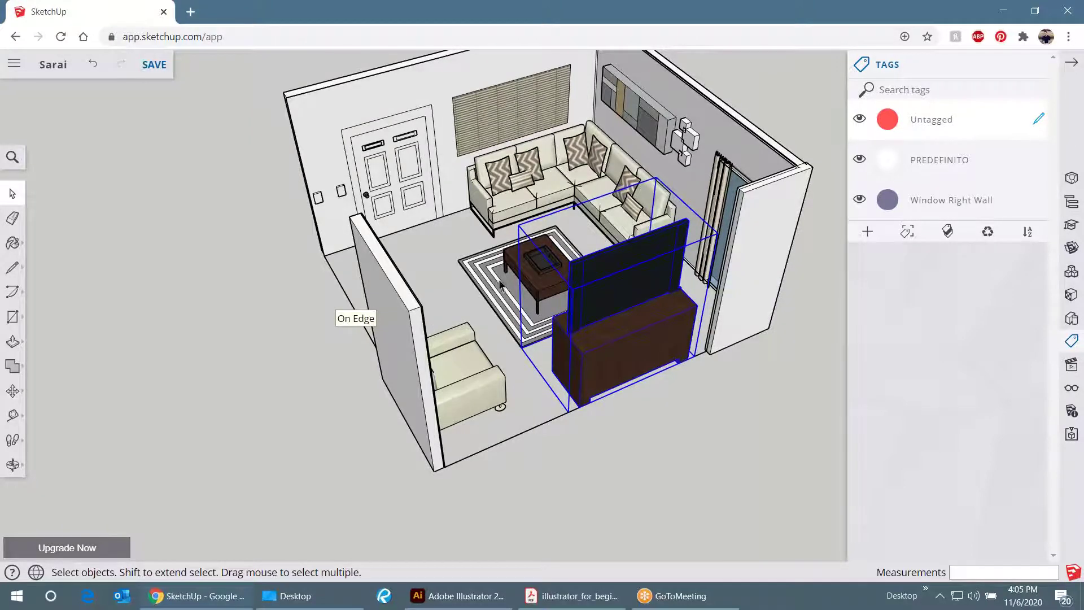
scroll(500, 289, "down", 3)
left_click_drag(499, 289, 760, 234)
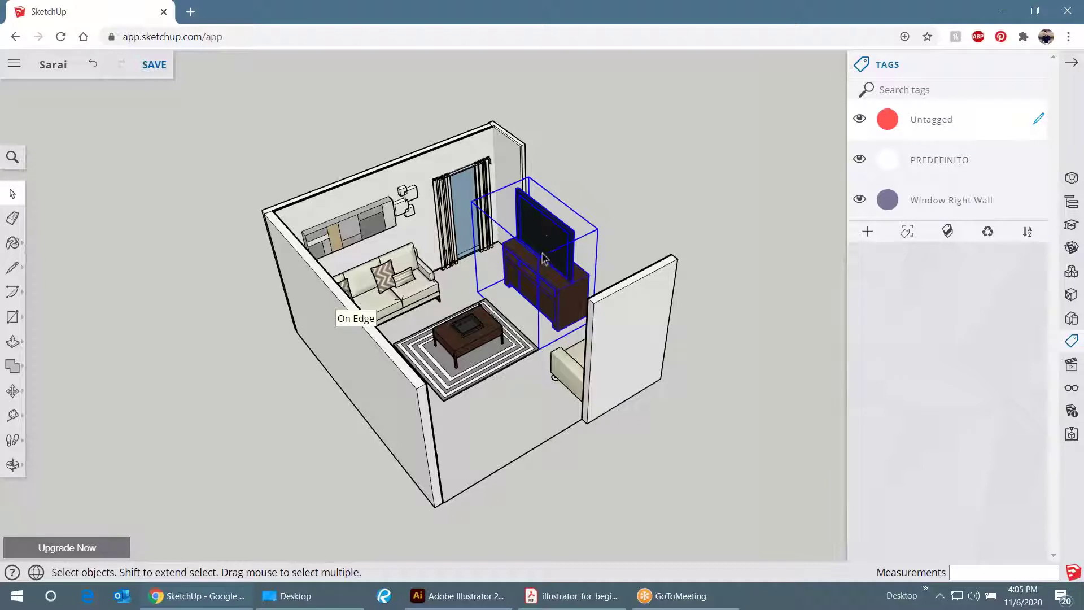
- Add a tag named 'TV Console' and show the TV group's Entity Info
left_click(868, 232)
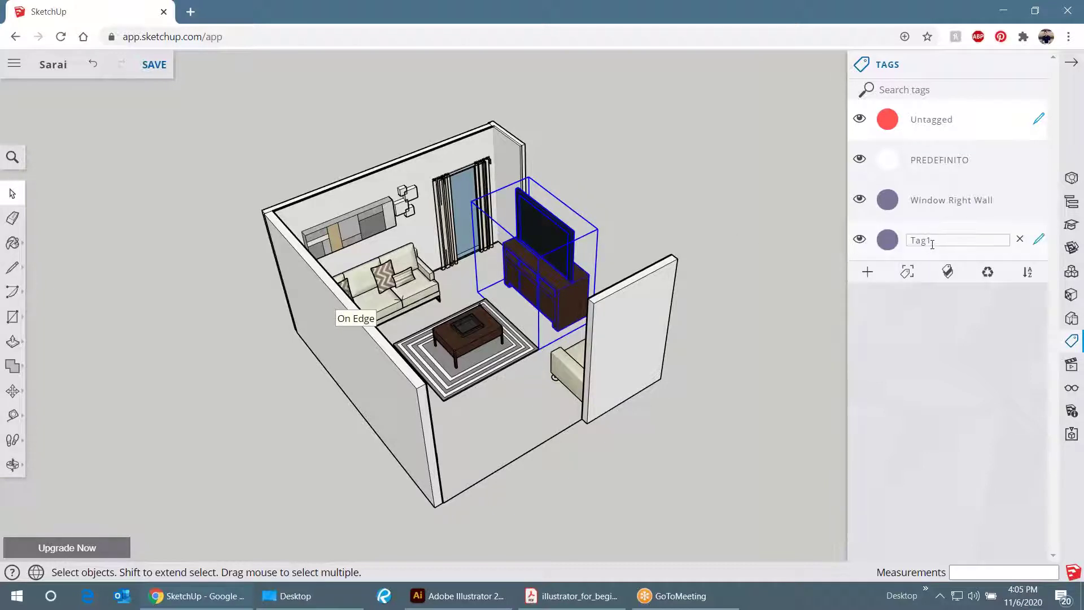
double_click(938, 240)
type("TV Console")
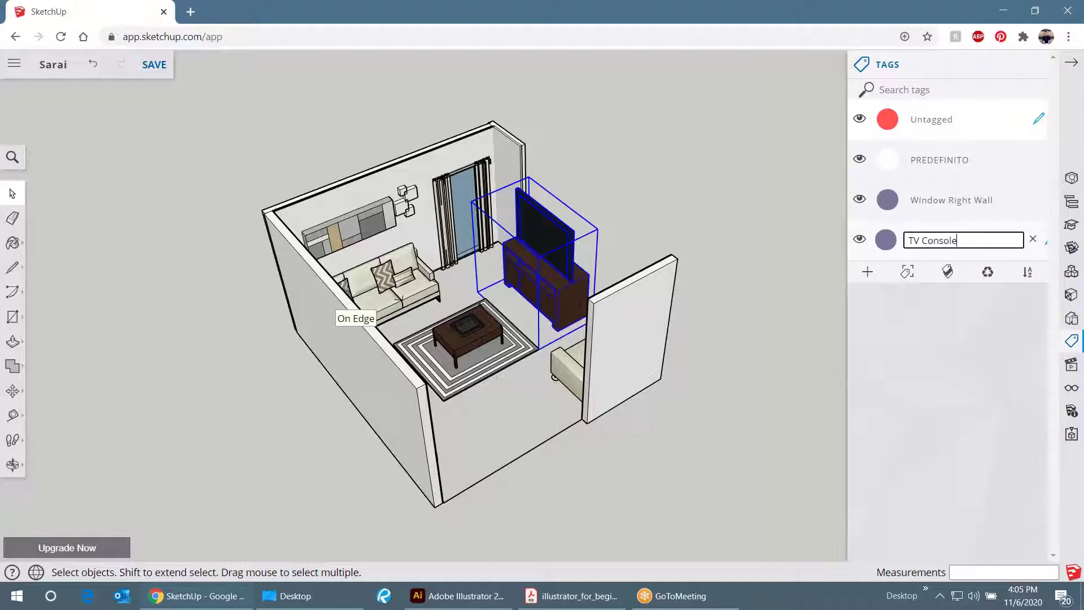
key("Return")
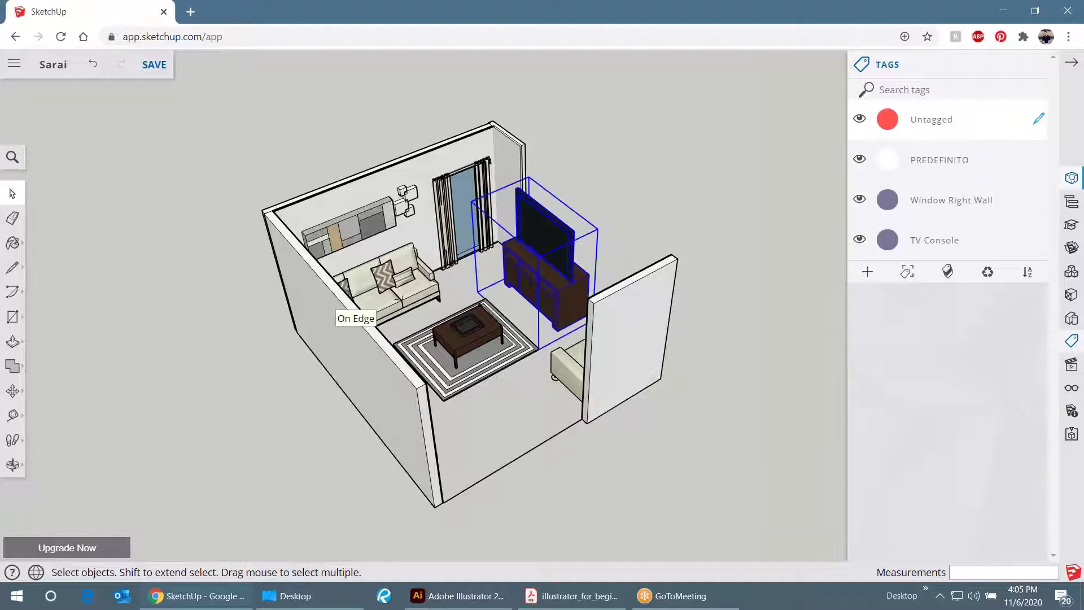
left_click(1072, 180)
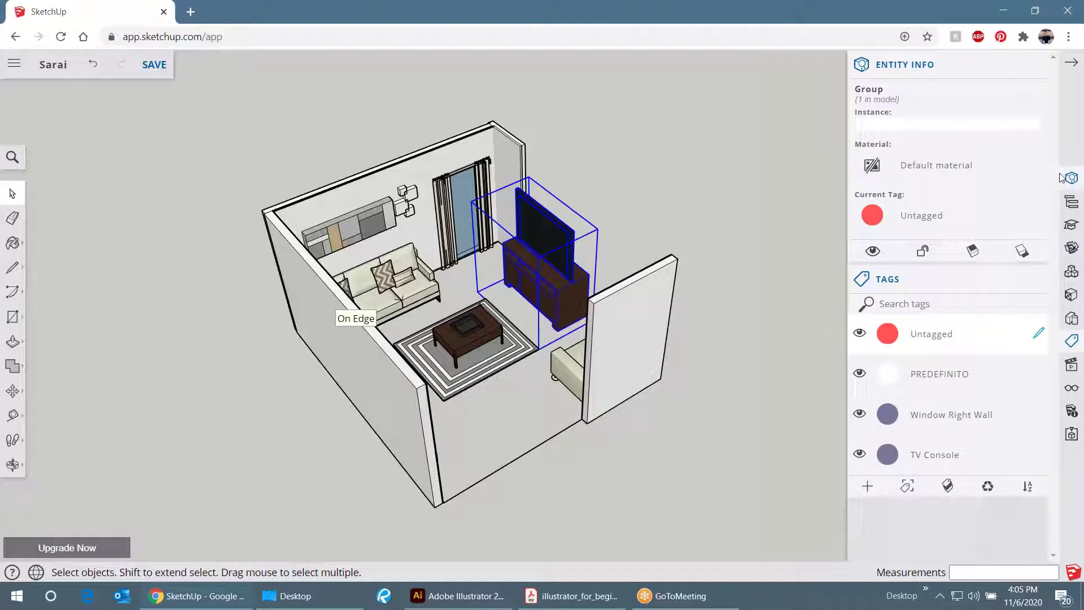
- Zoom the page to 125% and assign the TV Console tag to the TV-and-cabinet group
key("ctrl+plus")
key("ctrl+plus")
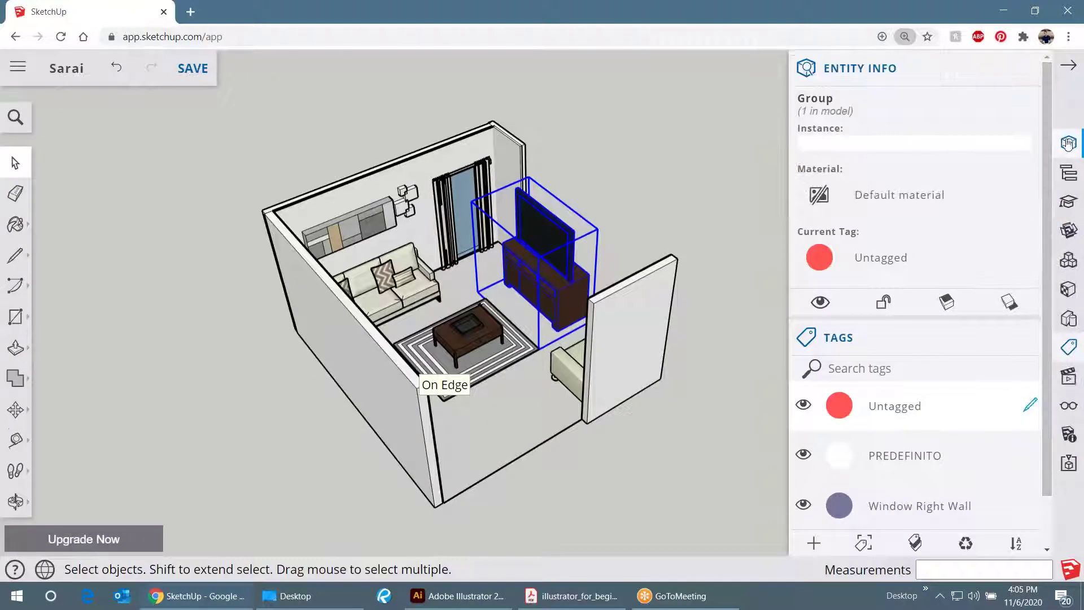
left_click(683, 162)
left_click(552, 240)
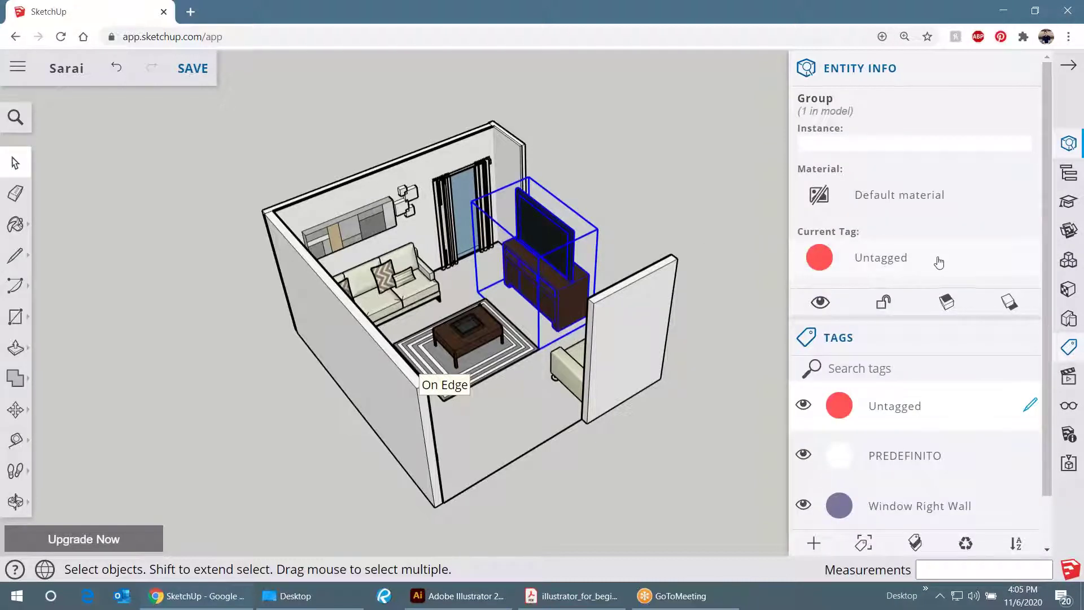
left_click(1029, 266)
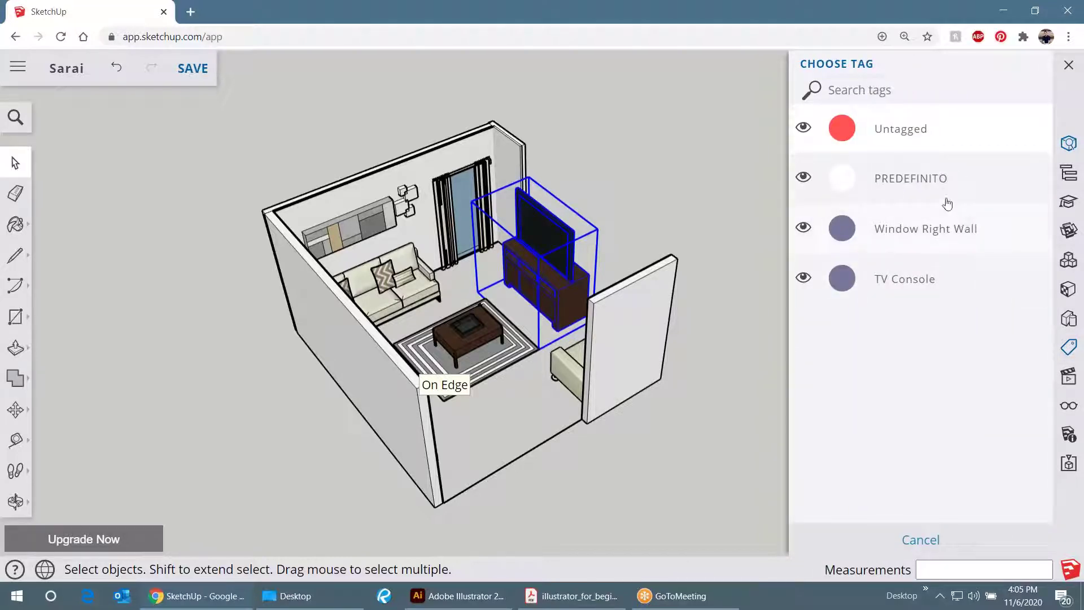
left_click(930, 289)
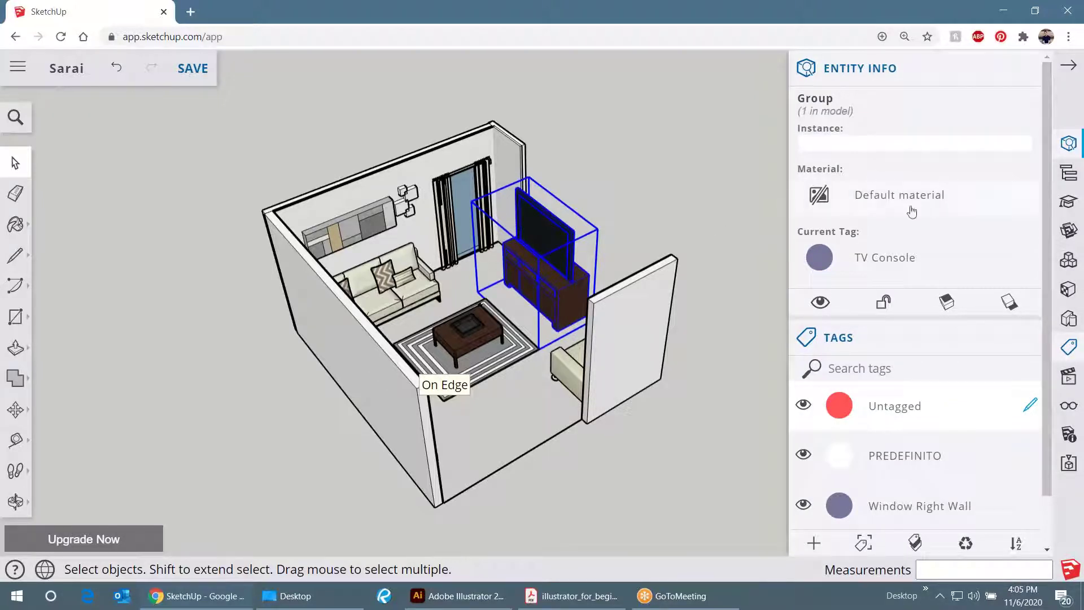
- Close the Entity Info panel and the Tags panel
scroll(902, 346, "down", 1)
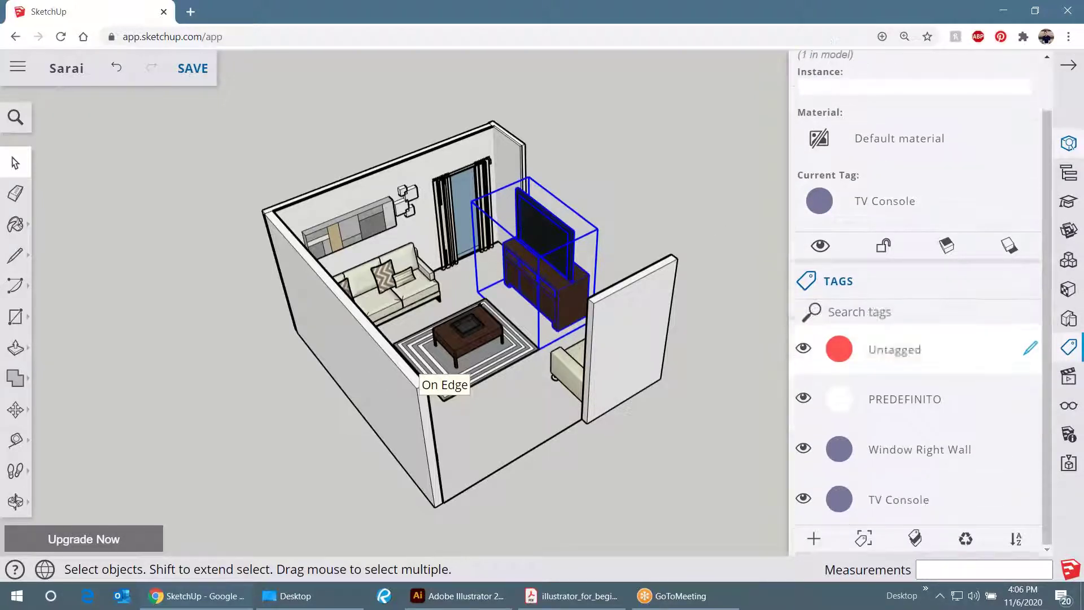
scroll(1011, 137, "up", 1)
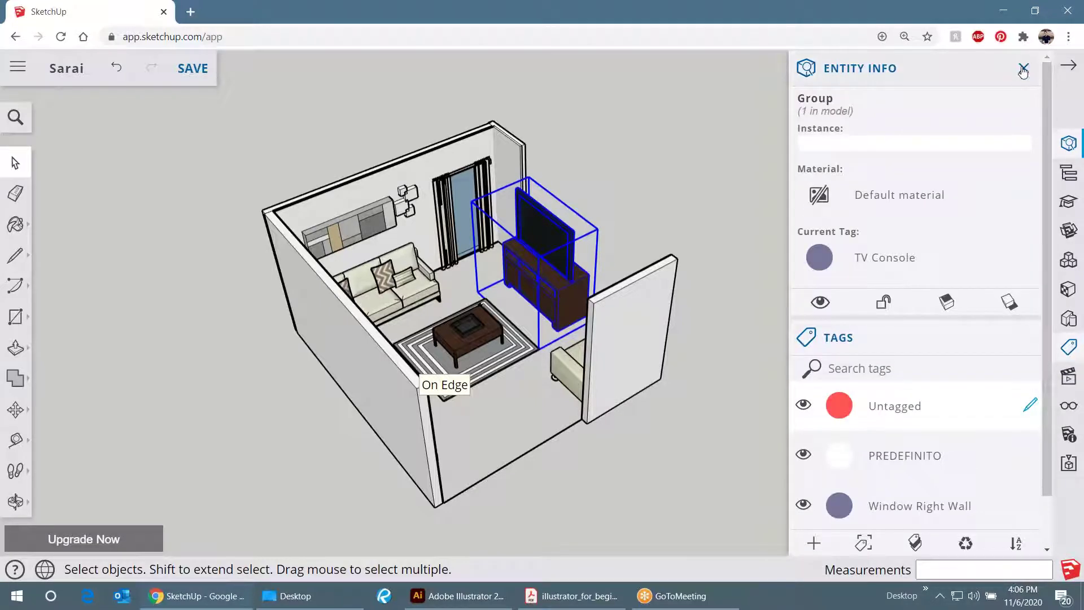
left_click(1024, 67)
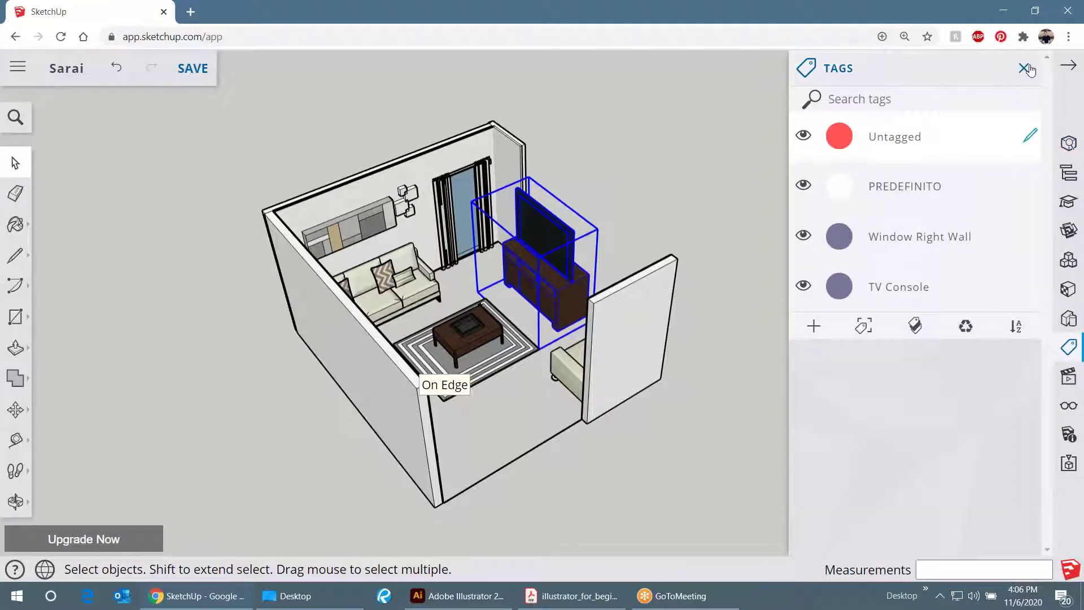
left_click(1029, 70)
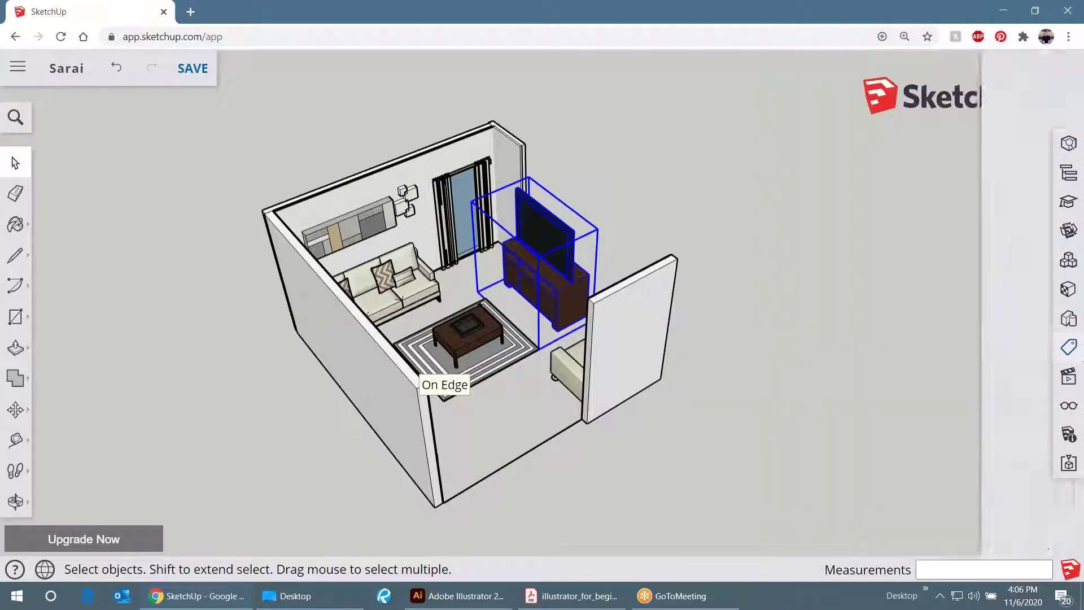
- Reopen Tags and toggle TV Console's visibility off and on to hide and reshow the TV
left_click(1069, 347)
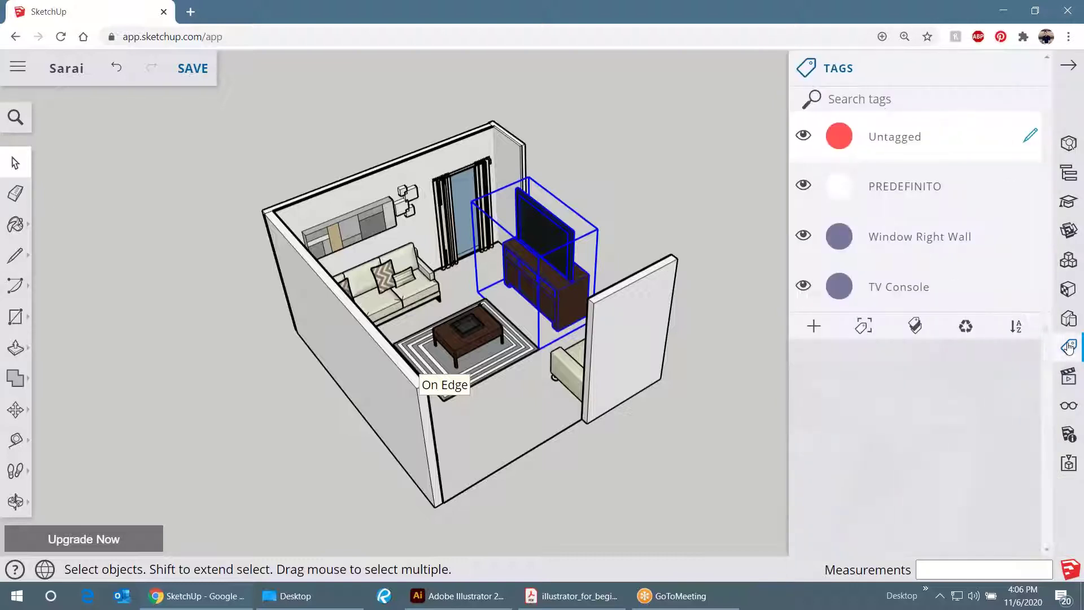
double_click(874, 287)
key("Return")
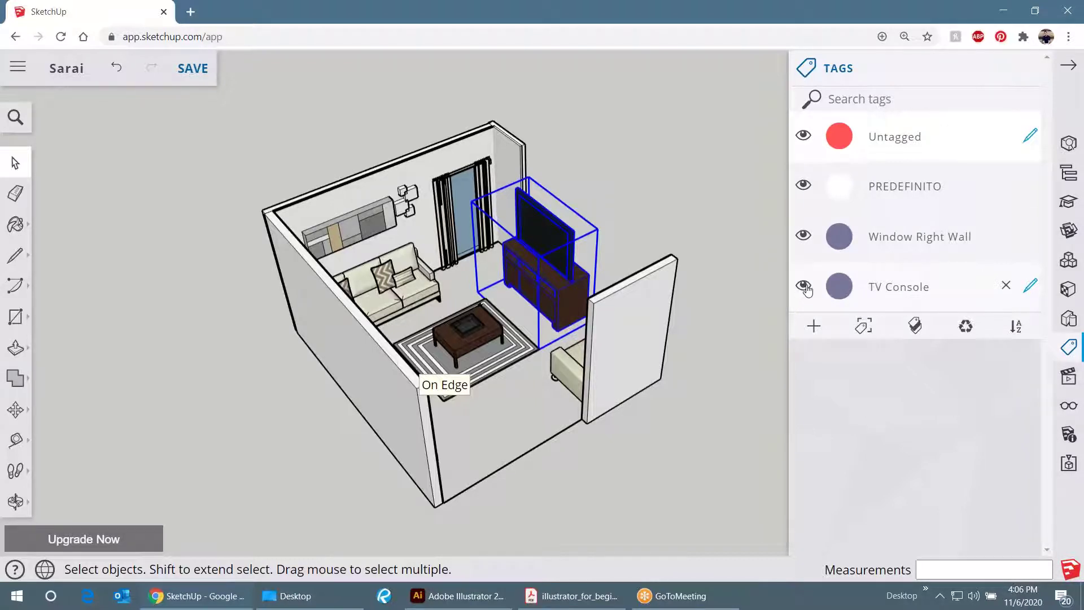
left_click(804, 287)
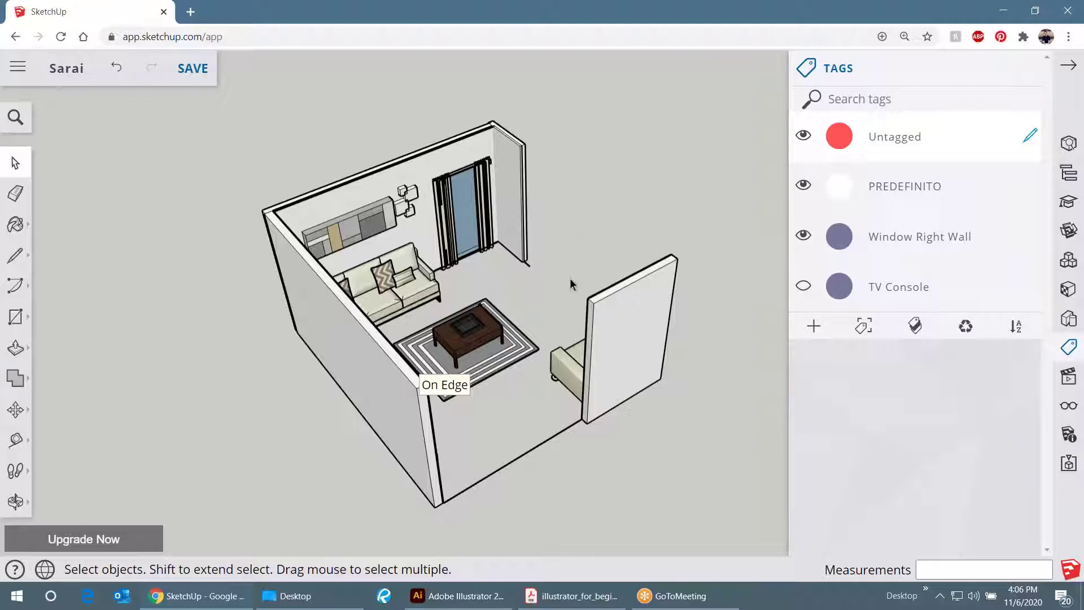
left_click(803, 287)
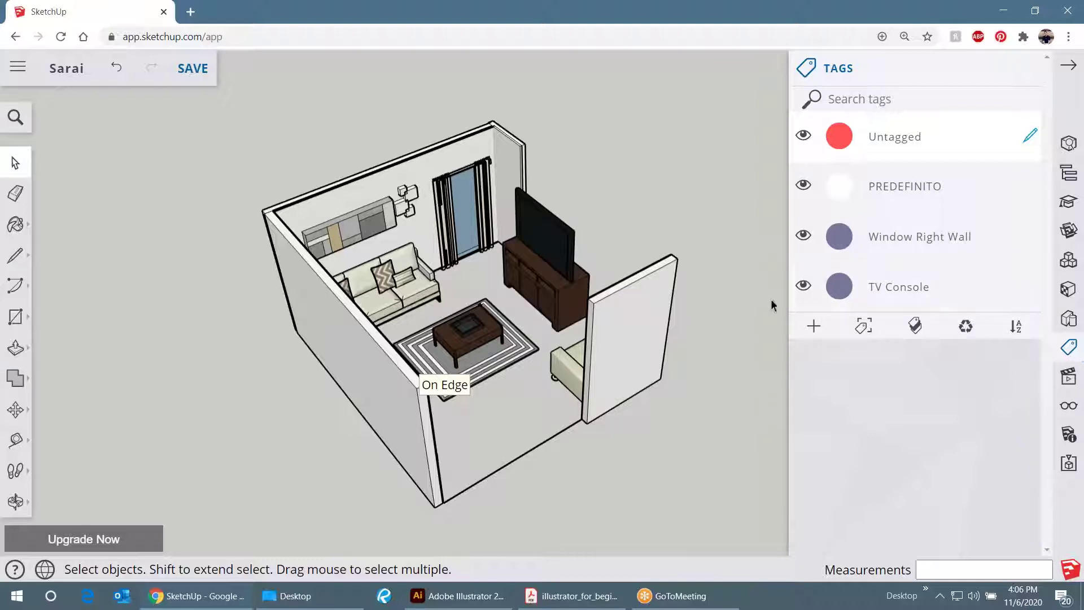
scroll(688, 211, "down", 3)
left_click_drag(677, 286, 459, 209)
left_click(459, 202)
scroll(598, 278, "down", 3)
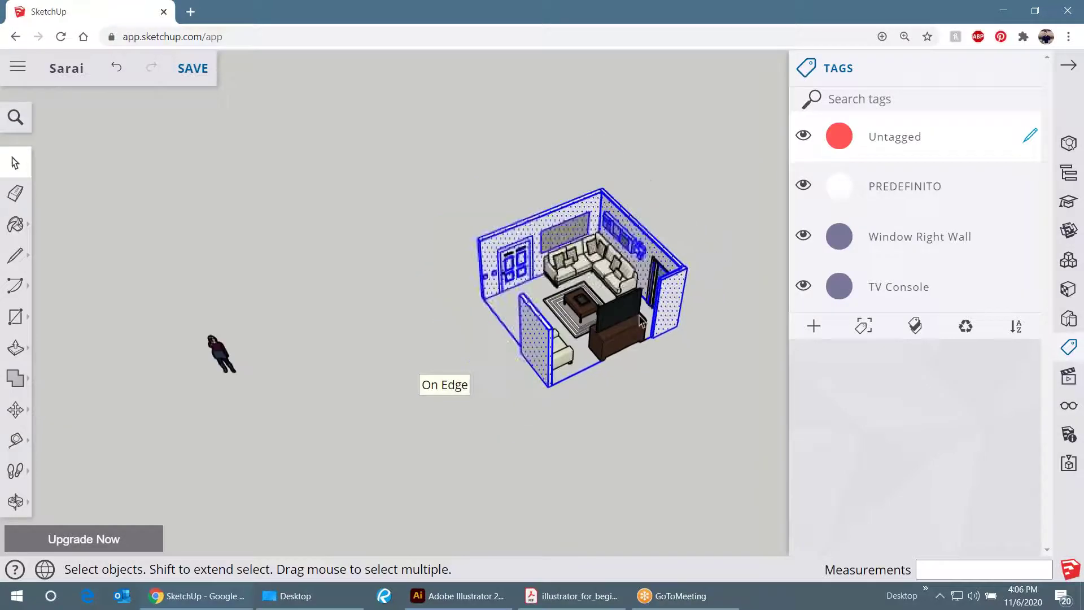
scroll(598, 278, "up", 6)
scroll(530, 256, "up", 3)
left_click_drag(530, 255, 501, 267)
scroll(475, 308, "up", 3)
scroll(512, 213, "up", 5)
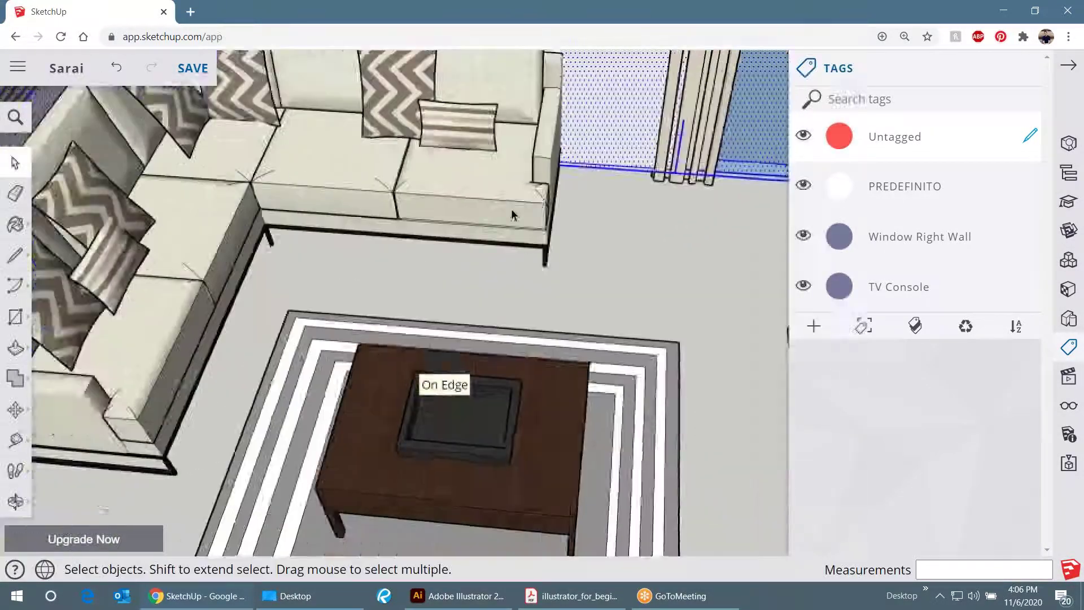
left_click(512, 213)
scroll(517, 216, "down", 8)
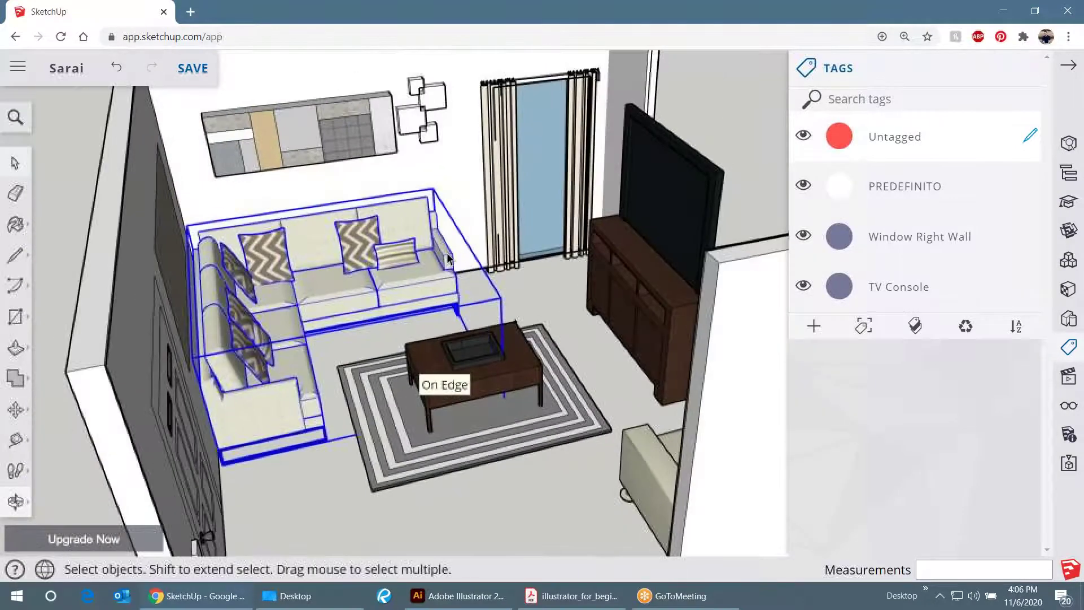
scroll(447, 259, "up", 3)
left_click_drag(448, 259, 186, 503)
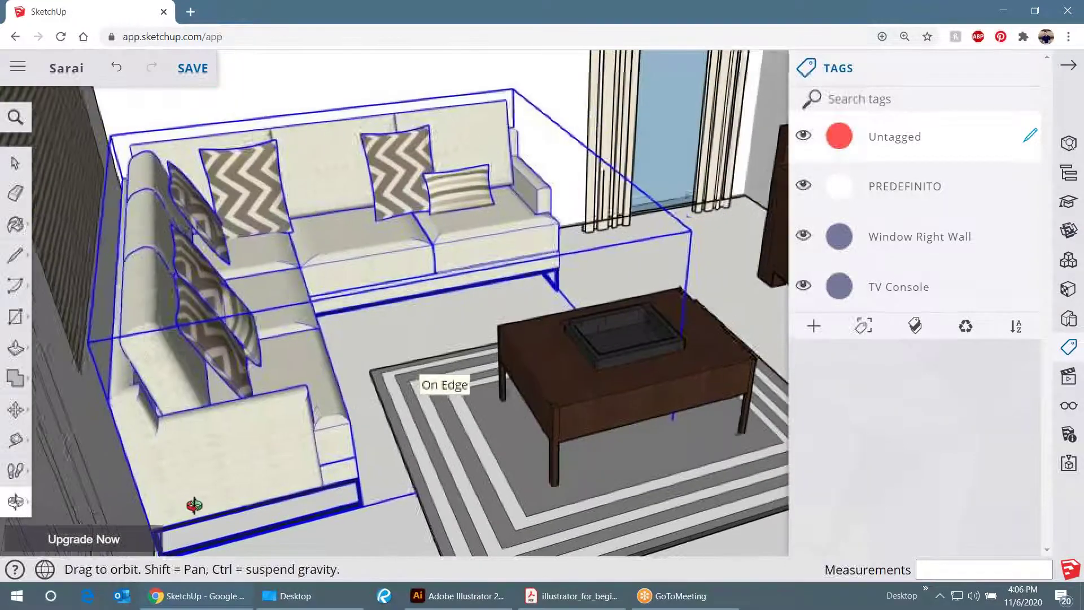
key("space")
scroll(460, 254, "down", 5)
scroll(460, 255, "down", 5)
left_click_drag(323, 281, 703, 252)
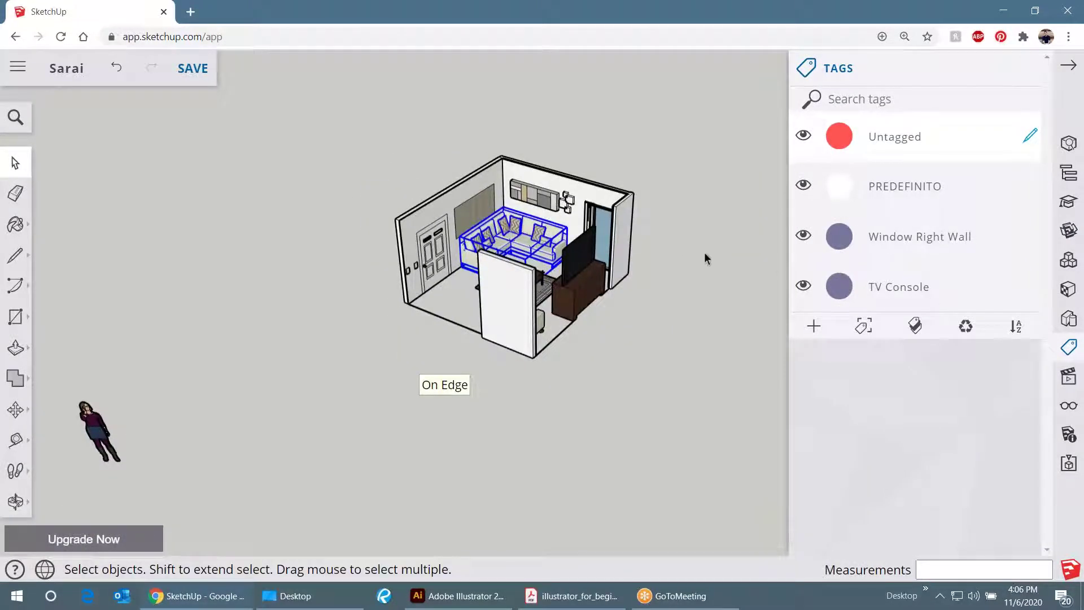
left_click(623, 209)
scroll(618, 216, "up", 5)
- Combine the selected walls into a group
scroll(619, 217, "down", 2)
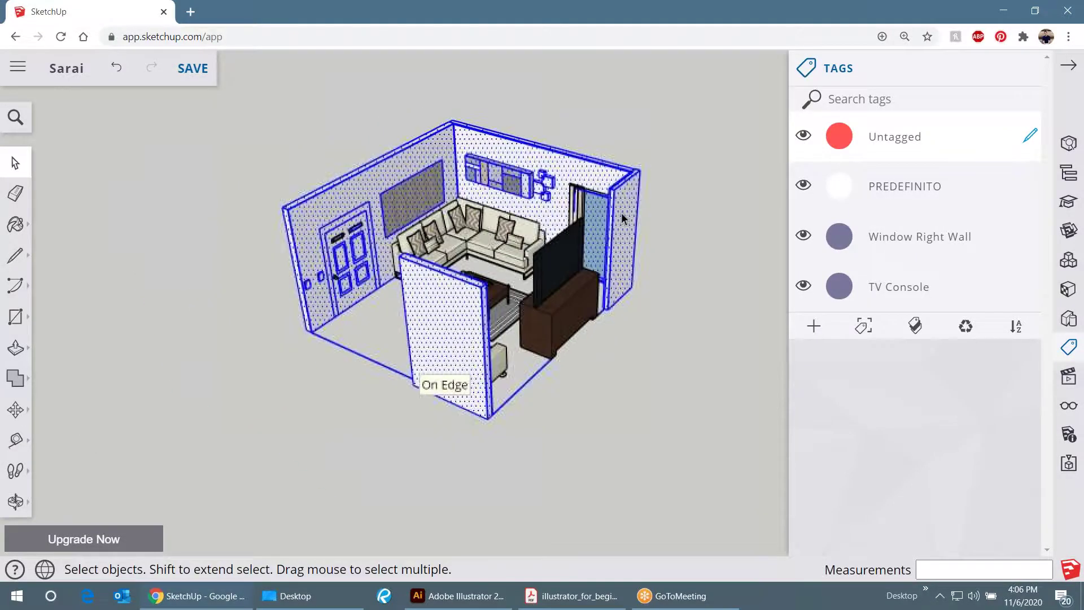
scroll(621, 212, "up", 3)
right_click(628, 192)
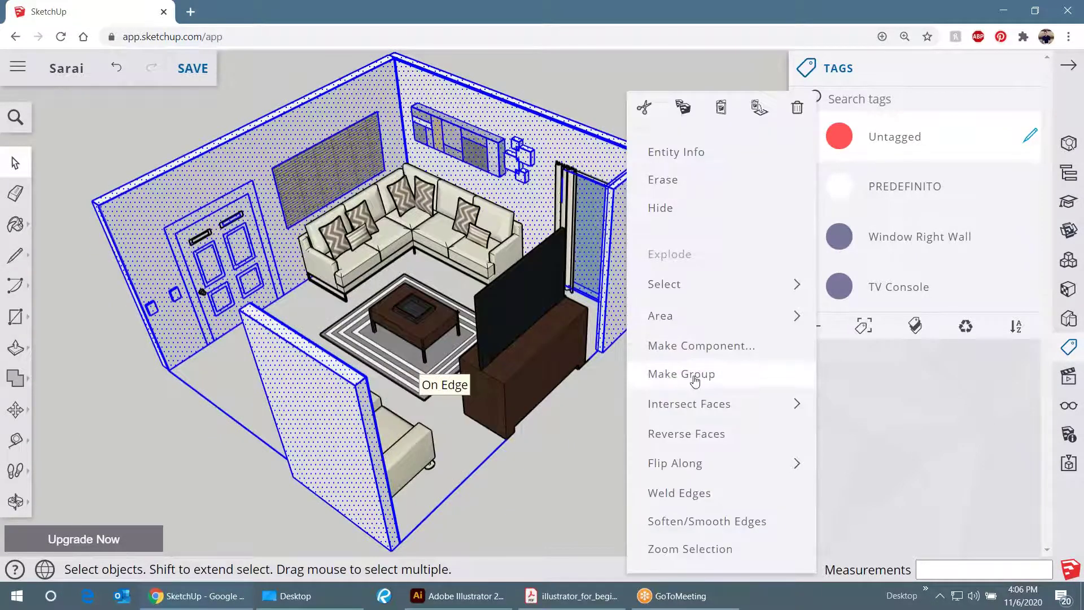
left_click(695, 375)
- Add a new tag named 'WALLS' and reselect the walls group
left_click(814, 325)
double_click(897, 336)
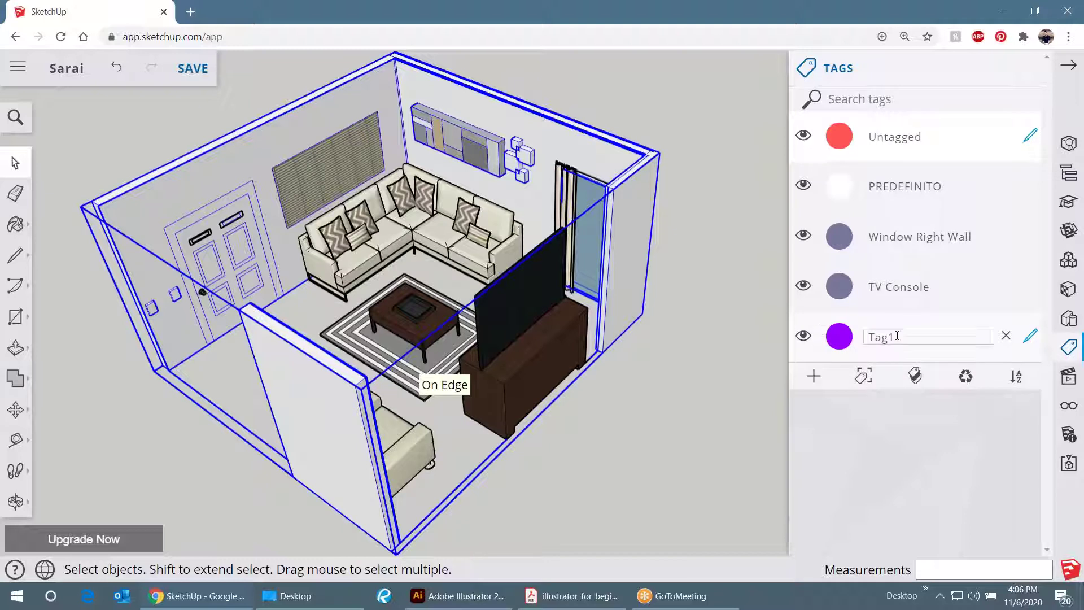
type("WALLS")
key("Return")
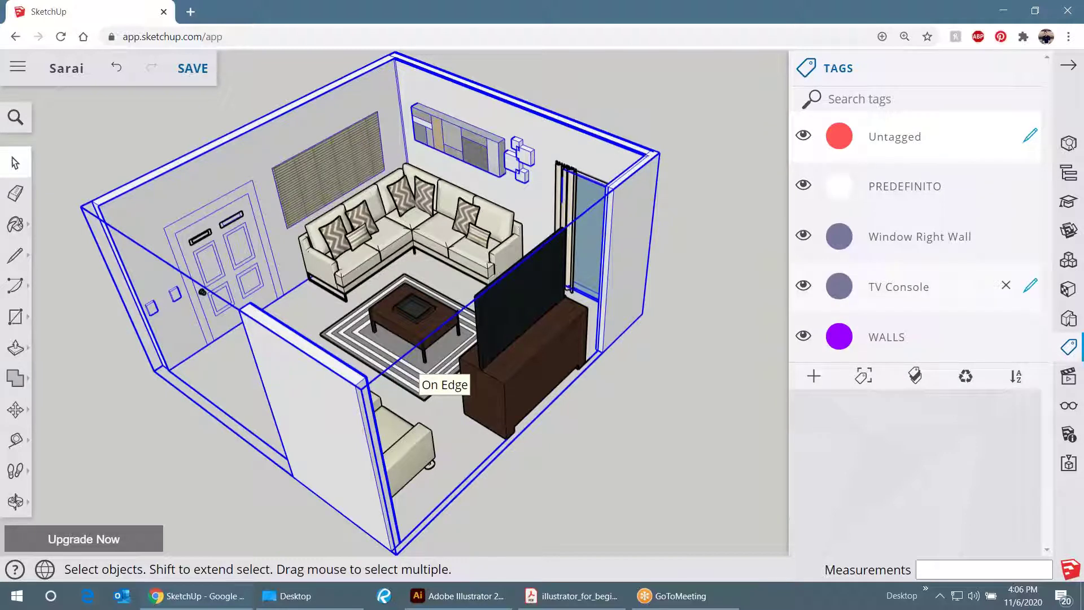
left_click(716, 273)
left_click(637, 233)
scroll(321, 339, "down", 3)
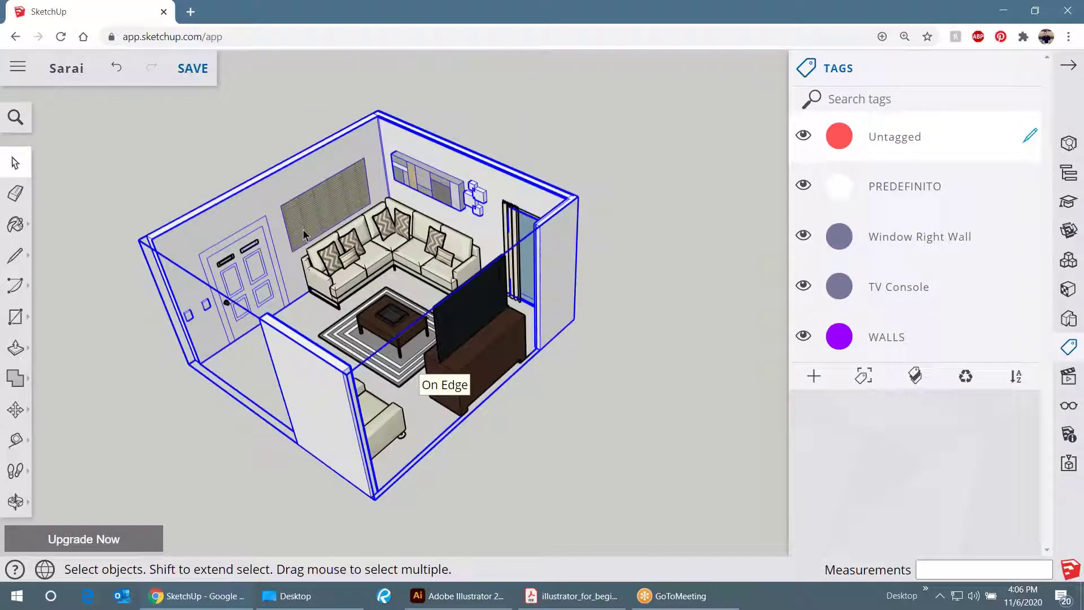
- Set the walls group's tag to WALLS in Entity Info
left_click(1068, 143)
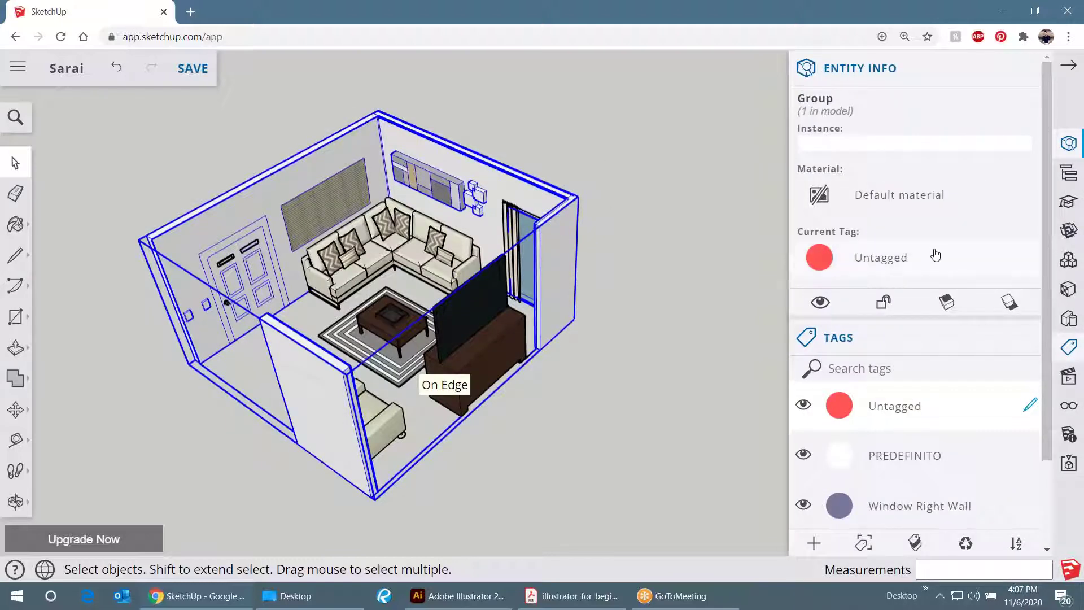
left_click(889, 258)
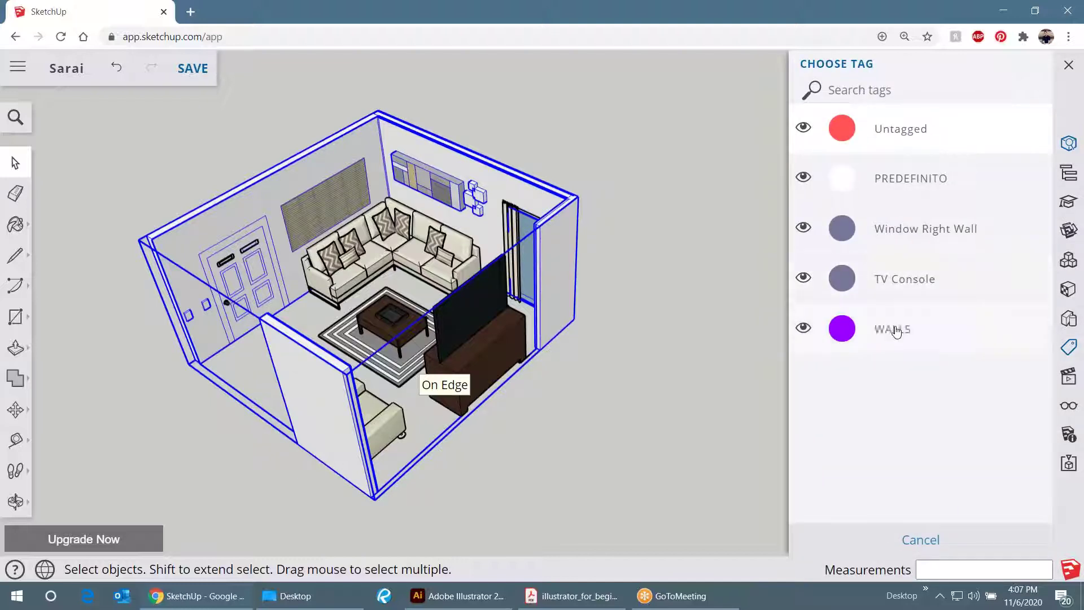
left_click(896, 330)
scroll(845, 493, "down", 2)
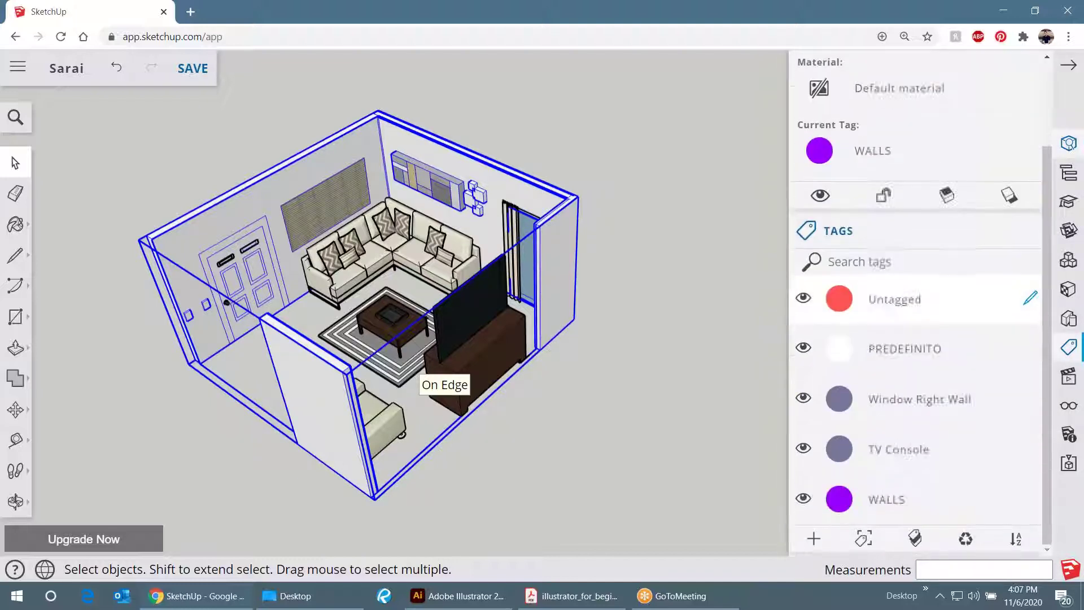
- Toggle the WALLS tag's visibility off and on to confirm it hides the walls
left_click(803, 497)
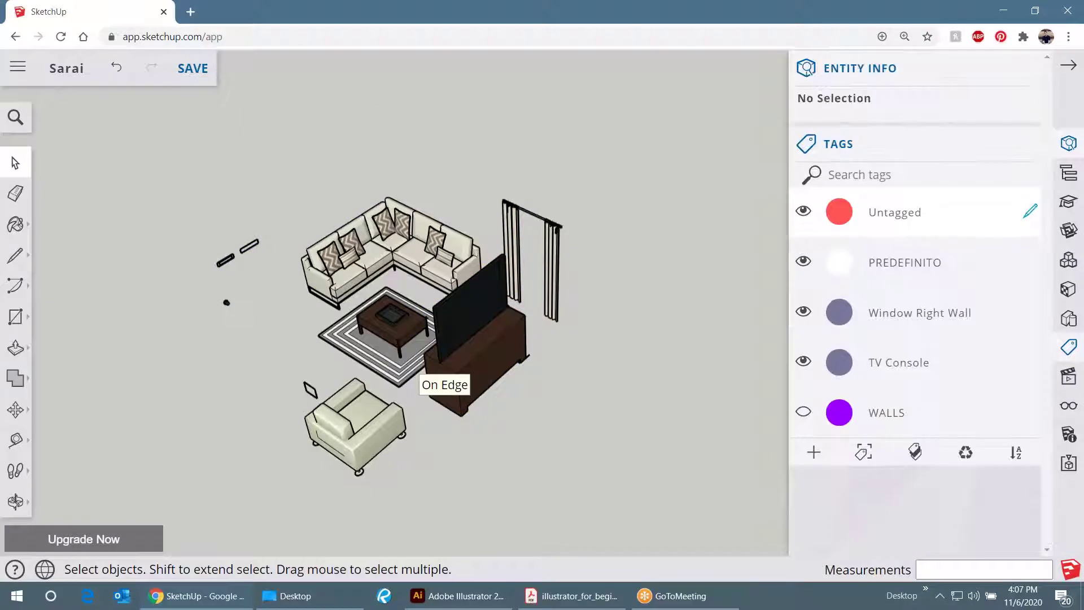
left_click(804, 412)
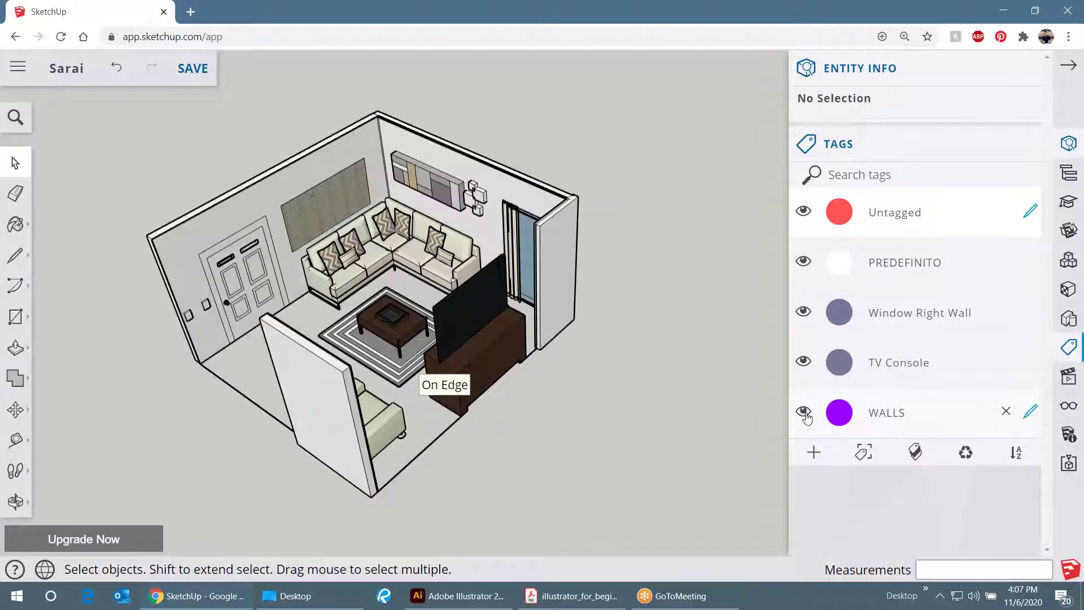
left_click(803, 412)
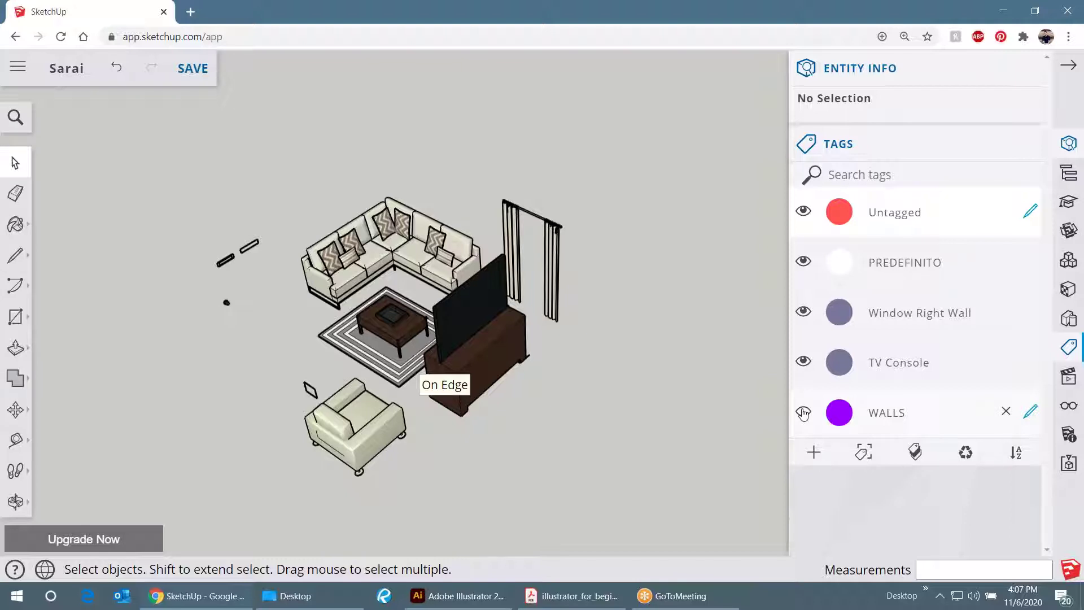
left_click(803, 412)
left_click_drag(395, 338, 33, 317)
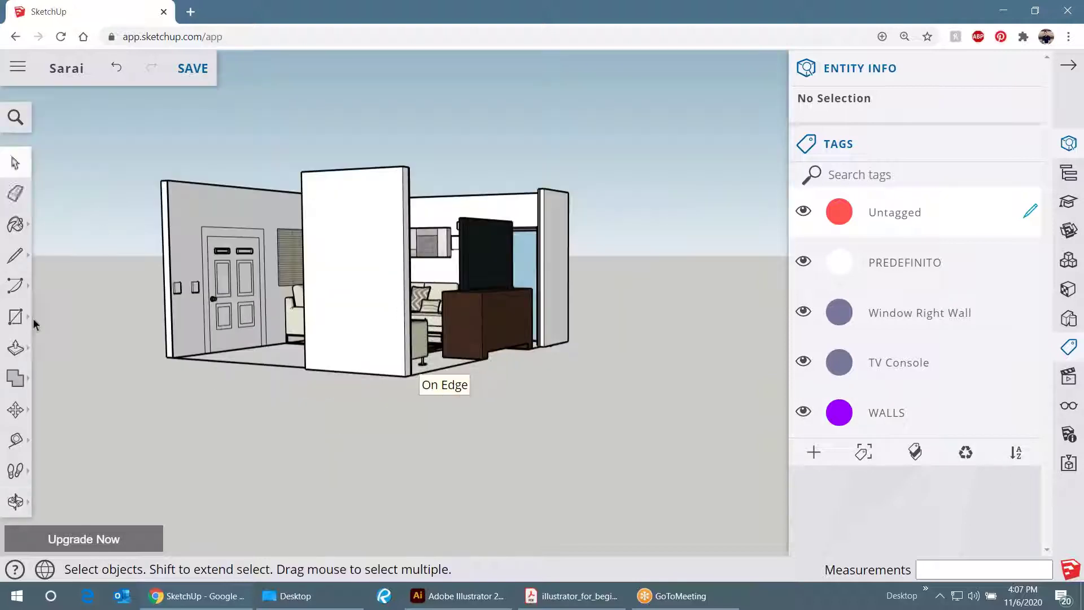
left_click(15, 317)
left_click_drag(226, 339, 406, 208)
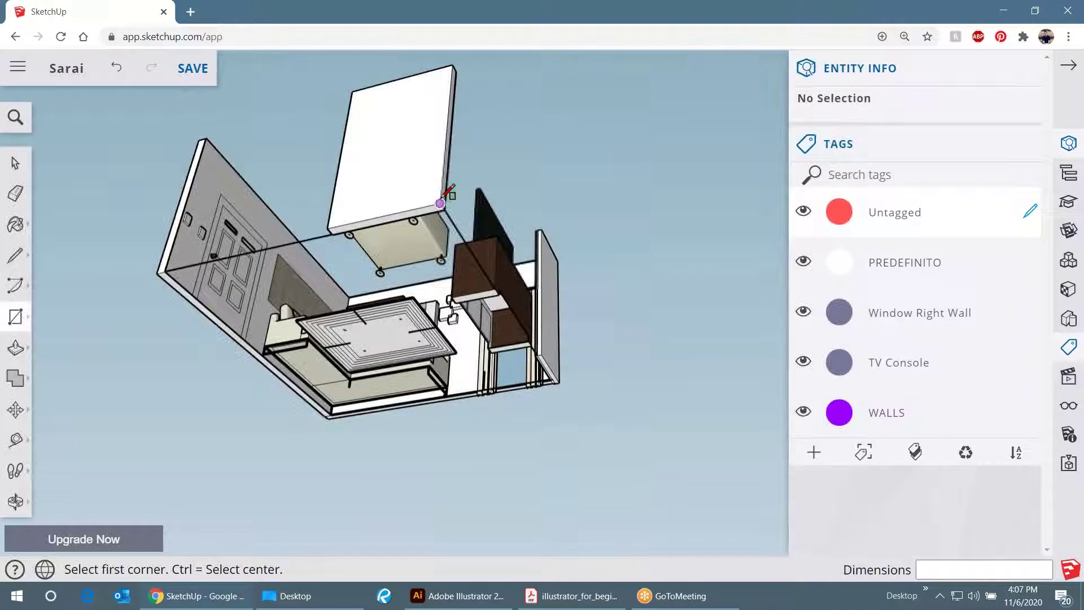
- Draw a rectangle beneath the room as its floor and group the floor face and edges
left_click(439, 204)
scroll(331, 412, "up", 6)
left_click(338, 411)
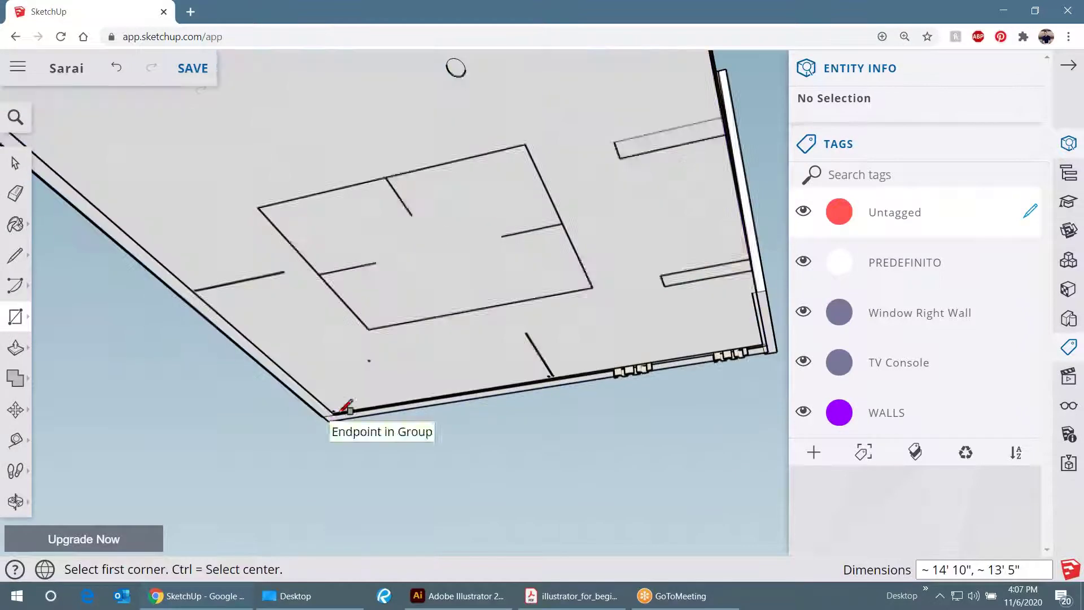
key("space")
scroll(339, 241, "down", 3)
double_click(339, 241)
right_click(340, 241)
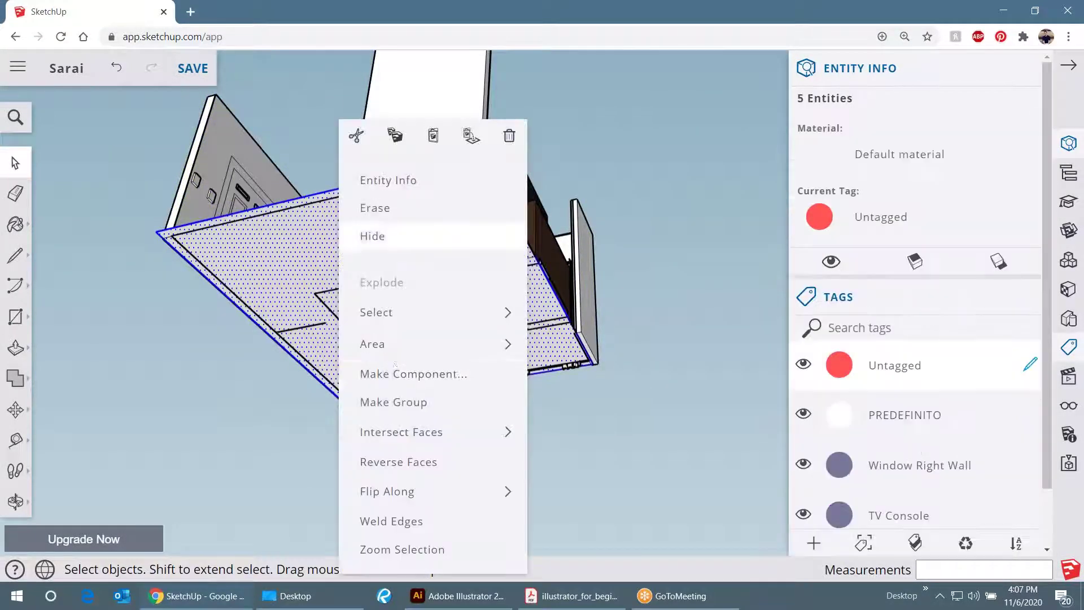
left_click(400, 401)
left_click_drag(431, 192, 373, 425)
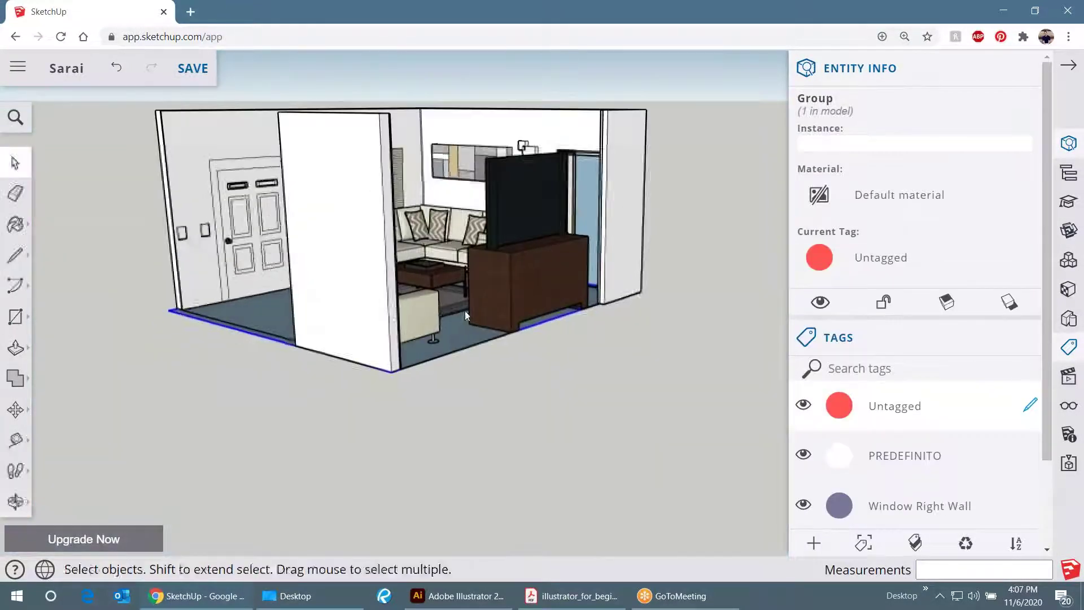
scroll(813, 420, "down", 2)
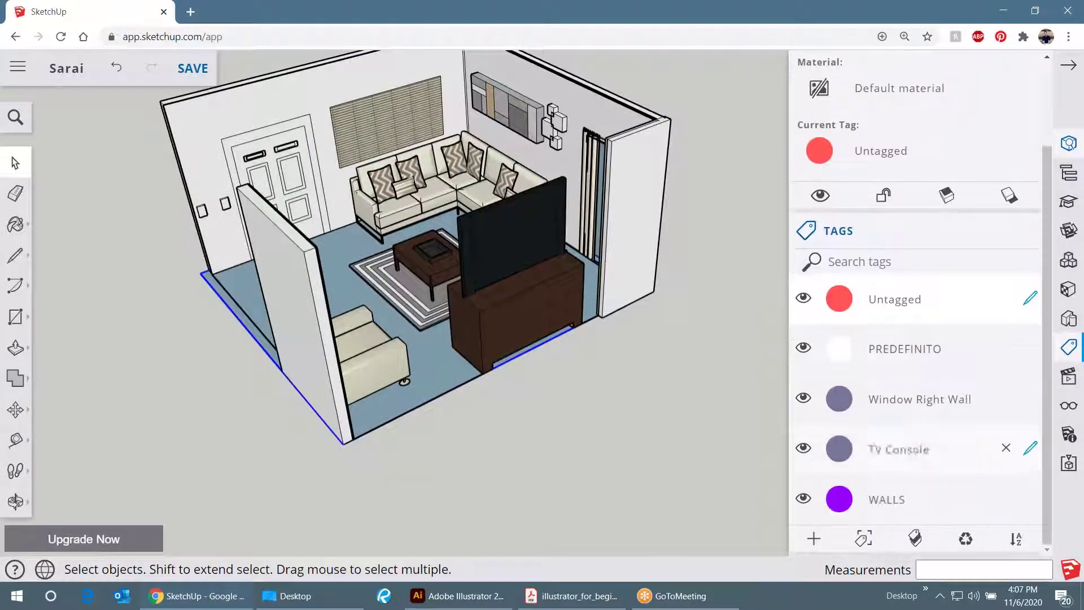
- Turn off the WALLS tag and orbit to a high overview of the furnished floor
left_click(803, 497)
left_click_drag(649, 316, 675, 248)
scroll(441, 444, "up", 3)
scroll(385, 303, "up", 3)
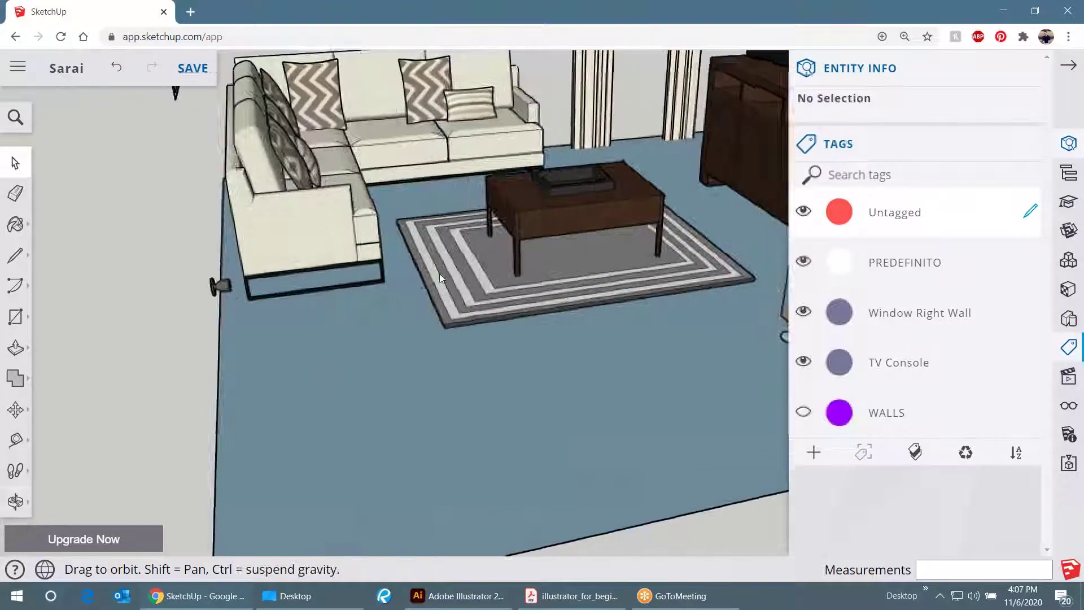
scroll(656, 211, "up", 3)
scroll(656, 206, "down", 5)
left_click_drag(656, 206, 409, 252)
key("space")
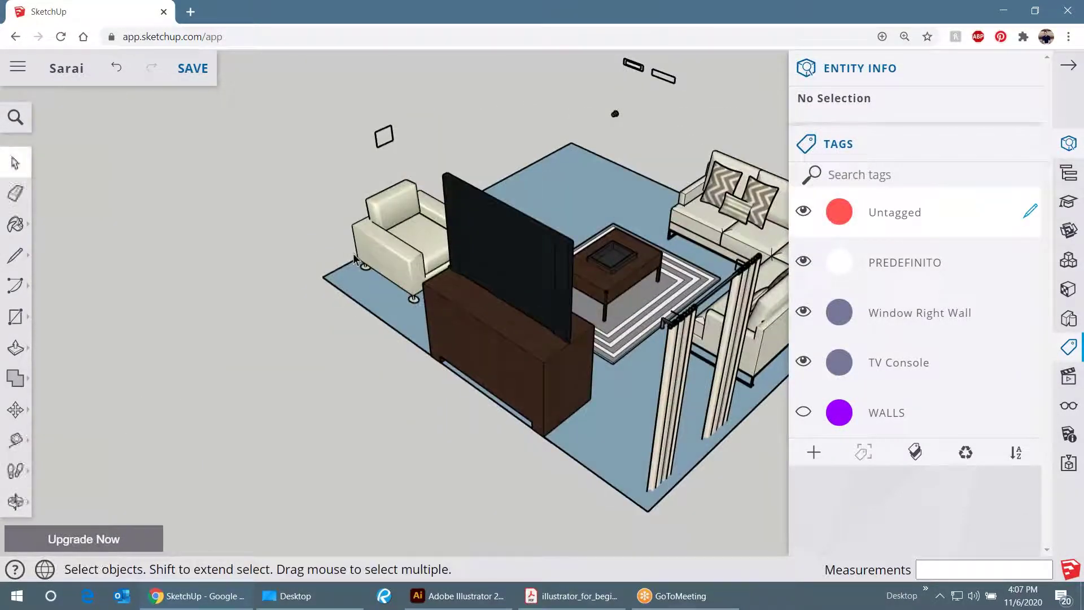
scroll(410, 252, "down", 1)
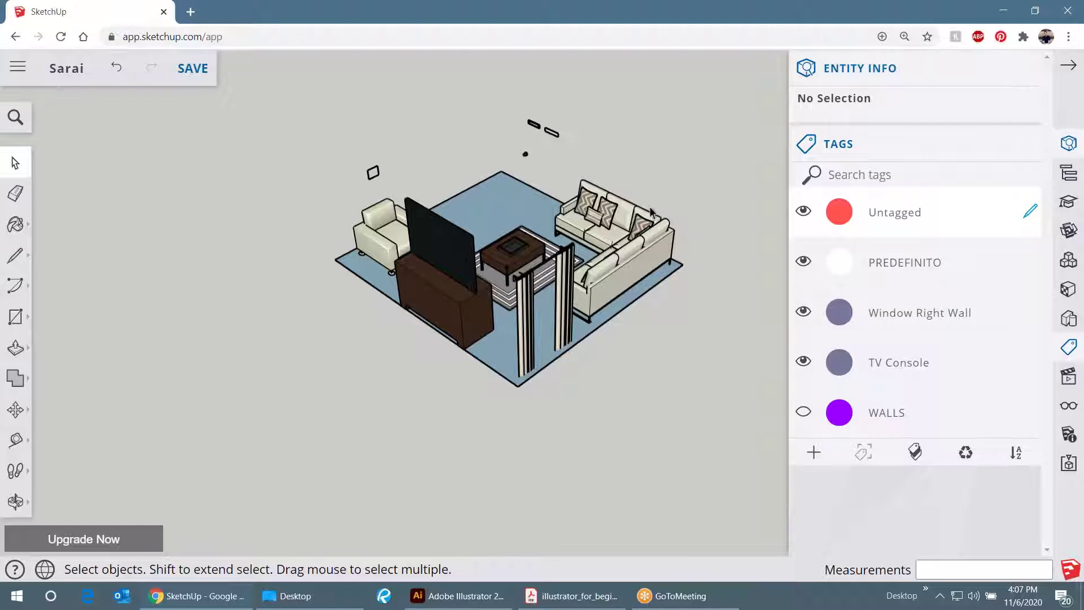
- Close the Entity Info and Tags panels and orbit closer to the furniture
left_click(1023, 69)
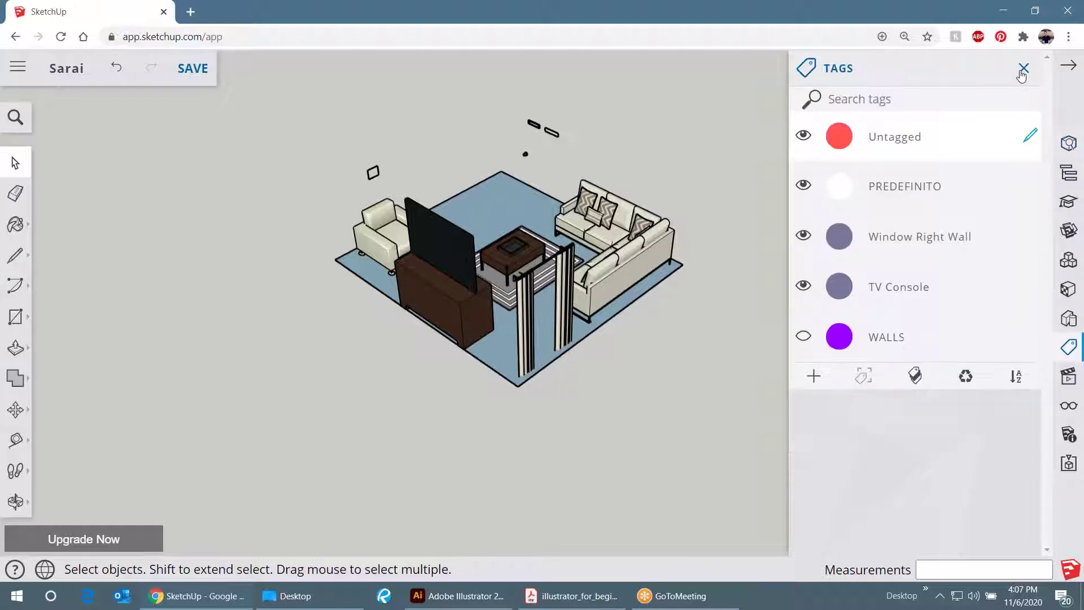
left_click(1023, 69)
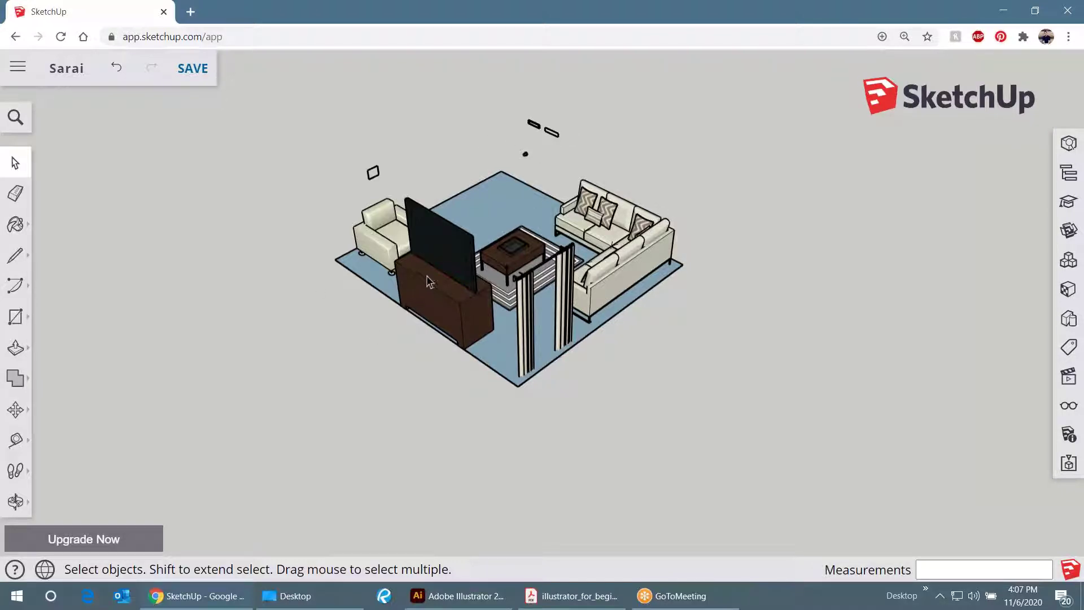
left_click_drag(501, 206, 686, 319)
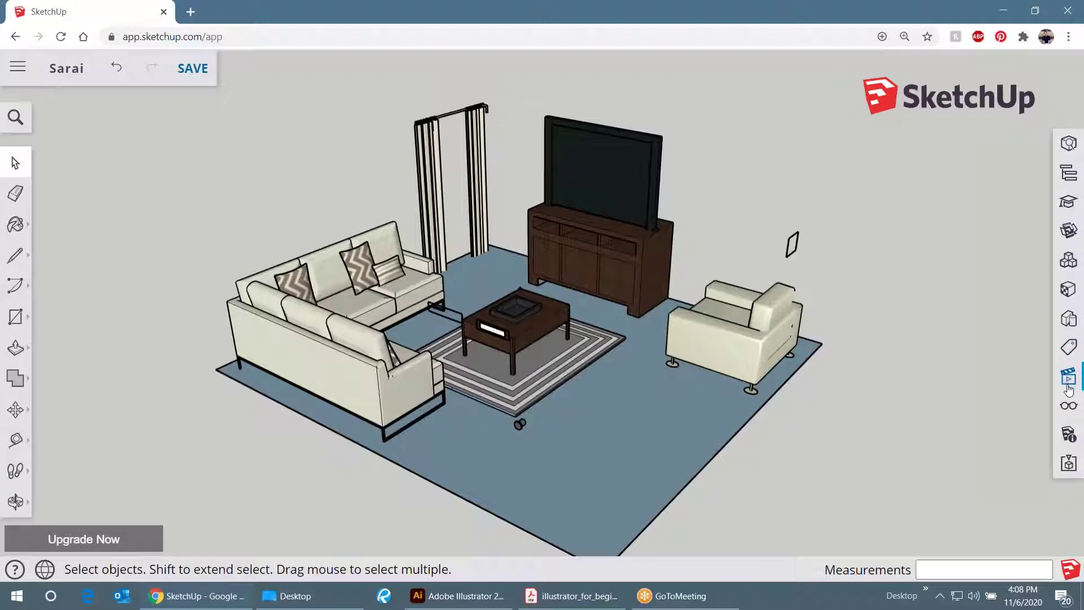
- Open the Scenes panel and orbit the room to a new angle
left_click(1070, 384)
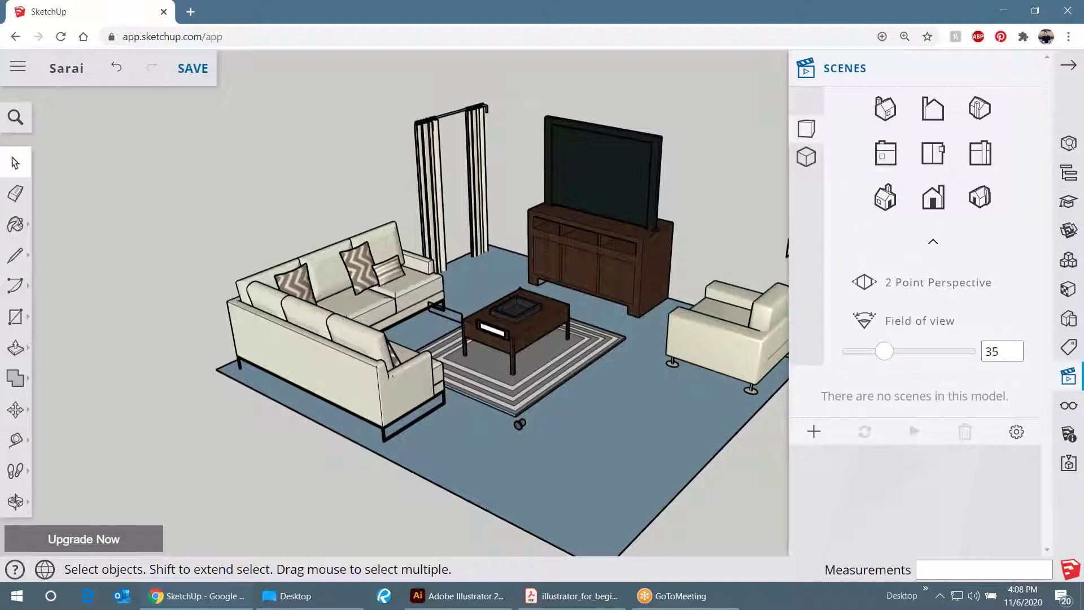
scroll(442, 198, "down", 3)
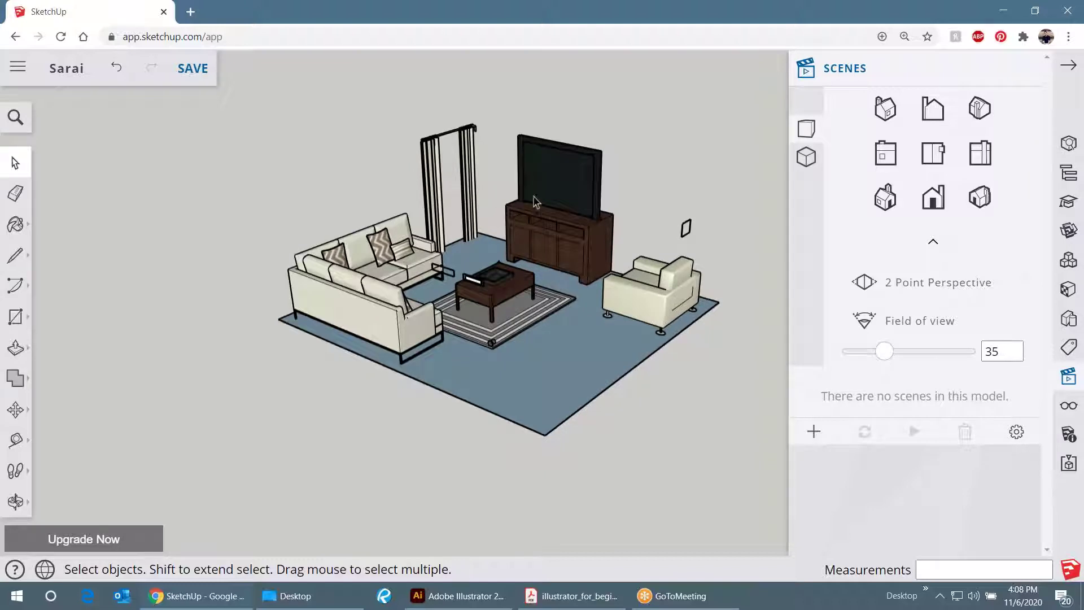
left_click_drag(560, 212, 454, 365)
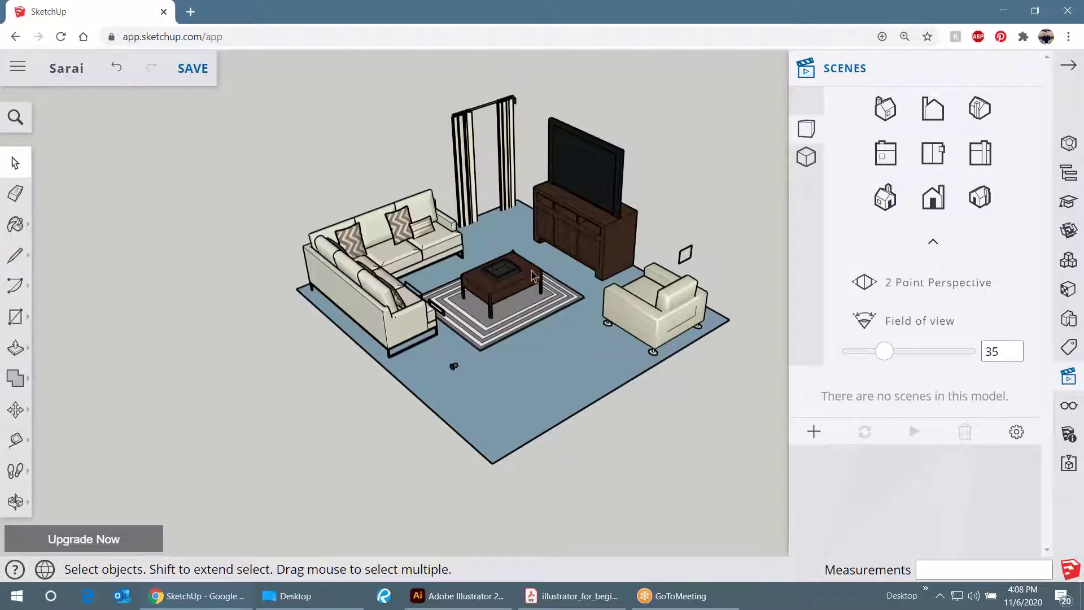
- Turn the WALLS tag back on, select the walls, and close the Tags panel
left_click(1069, 348)
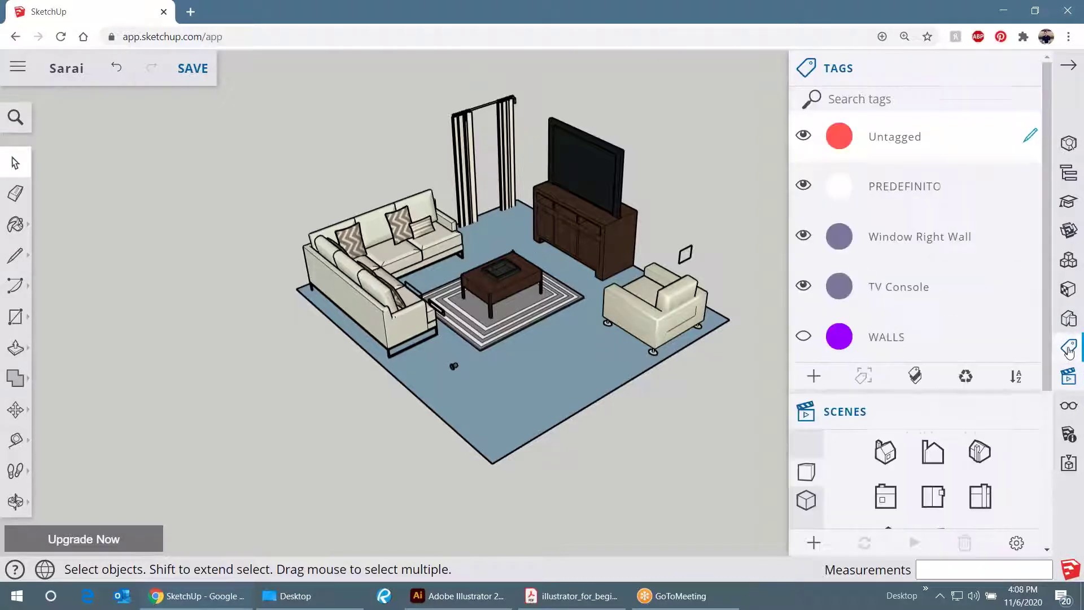
left_click(802, 337)
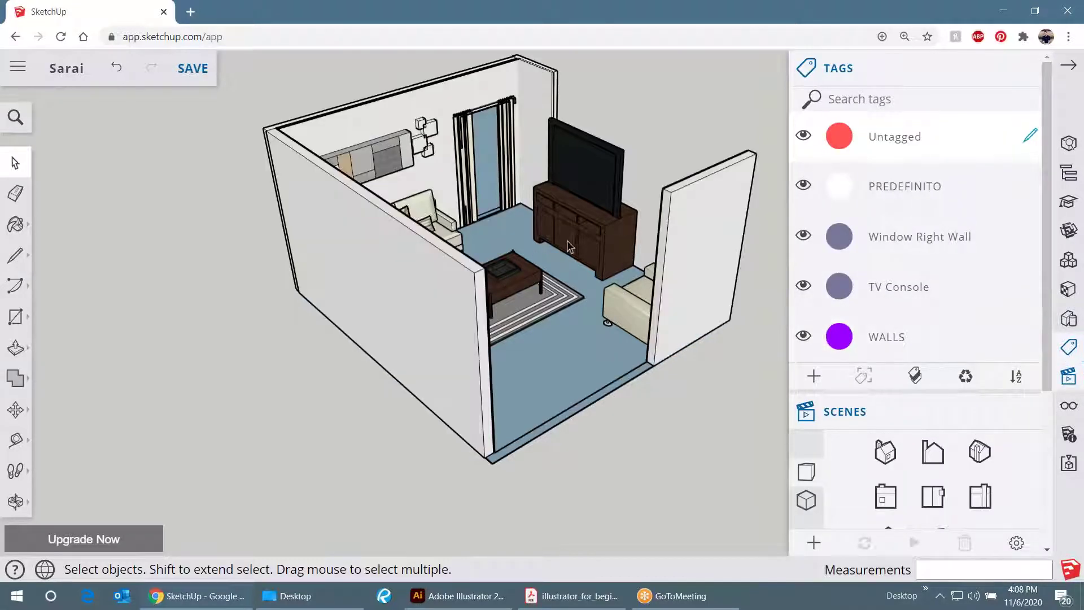
left_click(742, 231)
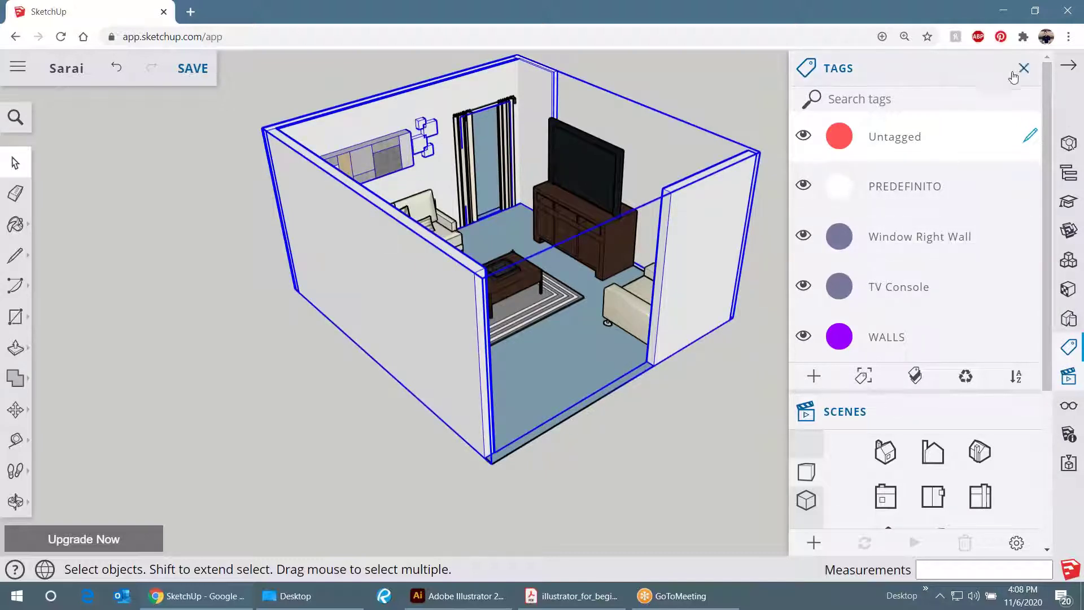
left_click(1022, 69)
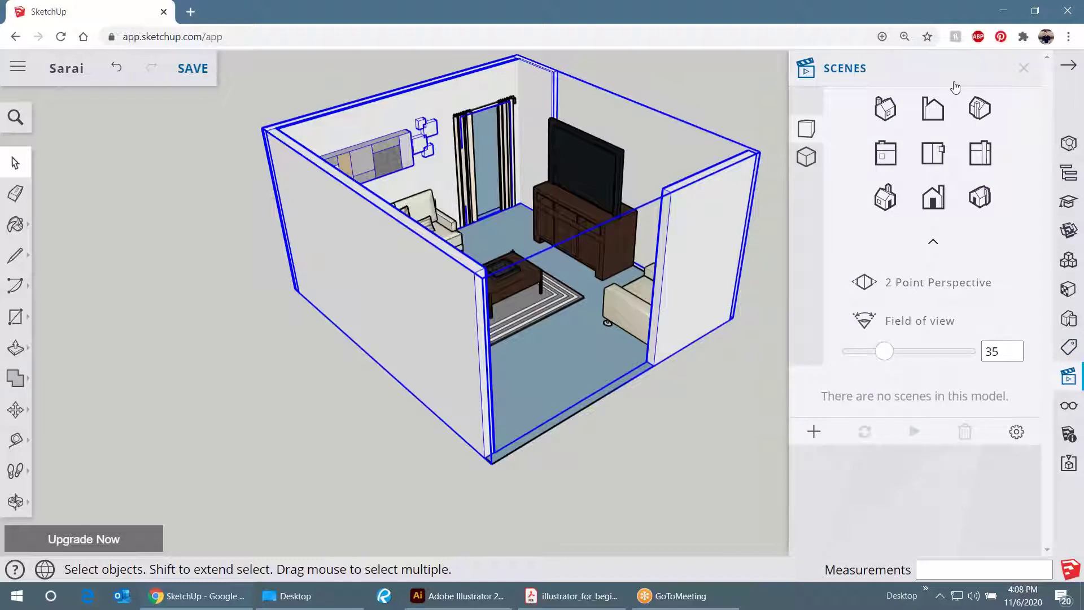
- Orbit the room around to show the sofa side
key("o")
left_click_drag(704, 239, 294, 288)
key("space")
scroll(480, 254, "down", 5)
key("o")
left_click_drag(396, 215, 524, 172)
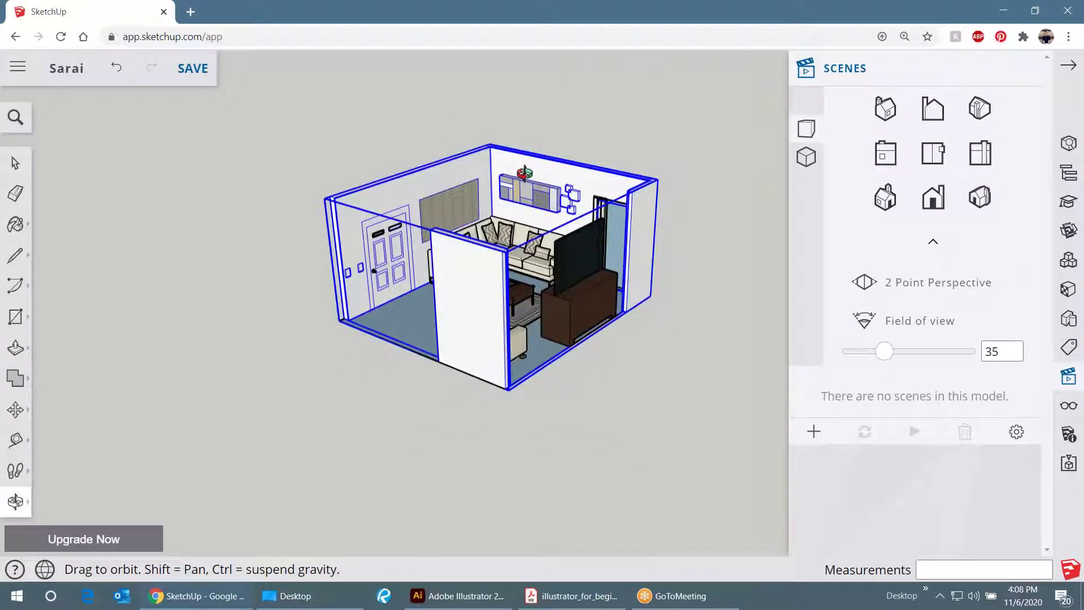
key("space")
scroll(561, 146, "up", 2)
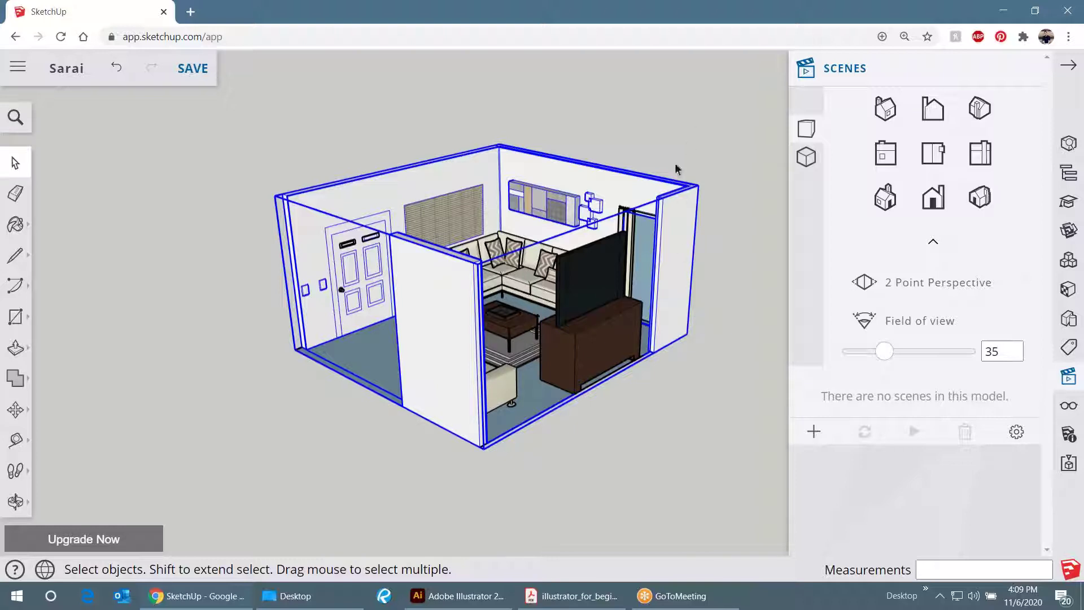
- Switch to Parallel Projection, view the room top-down, then return to Perspective
left_click(806, 159)
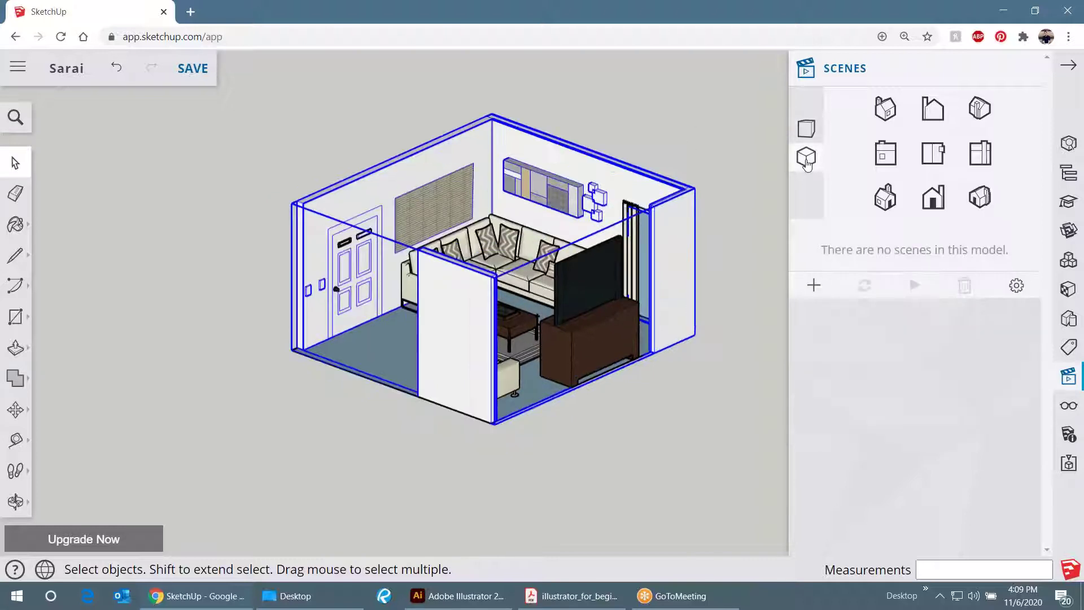
key("o")
left_click_drag(553, 251, 560, 336)
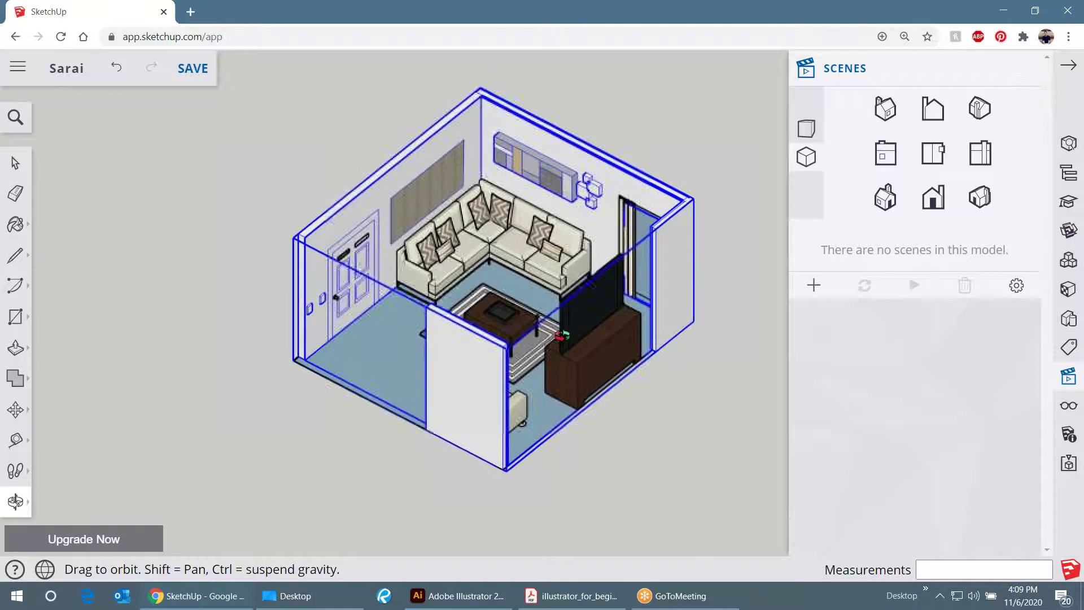
key("space")
left_click(743, 375)
scroll(351, 333, "down", 1)
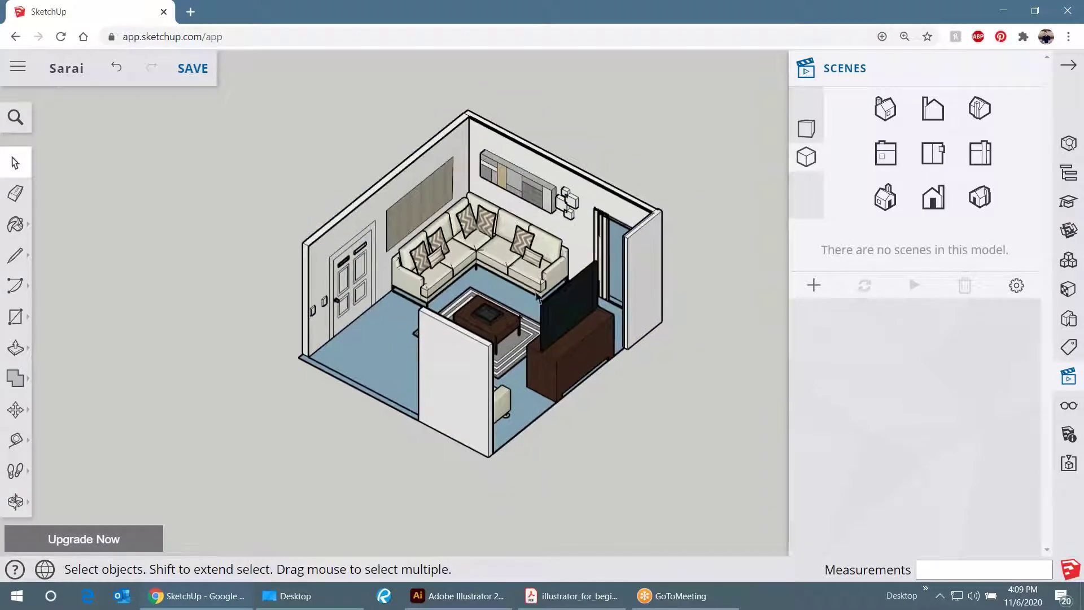
scroll(524, 291, "up", 1)
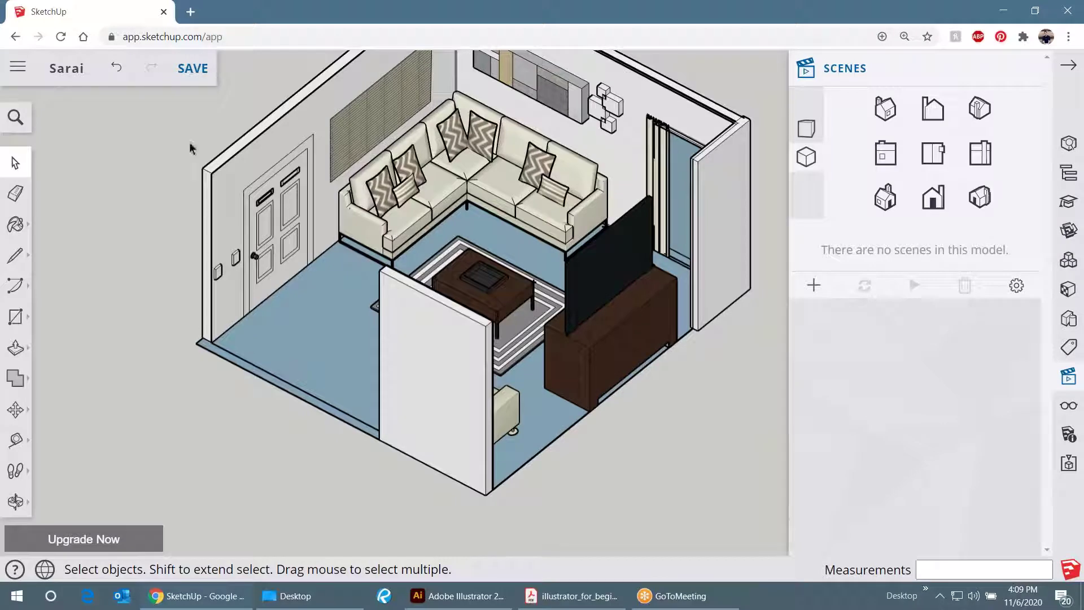
left_click(807, 157)
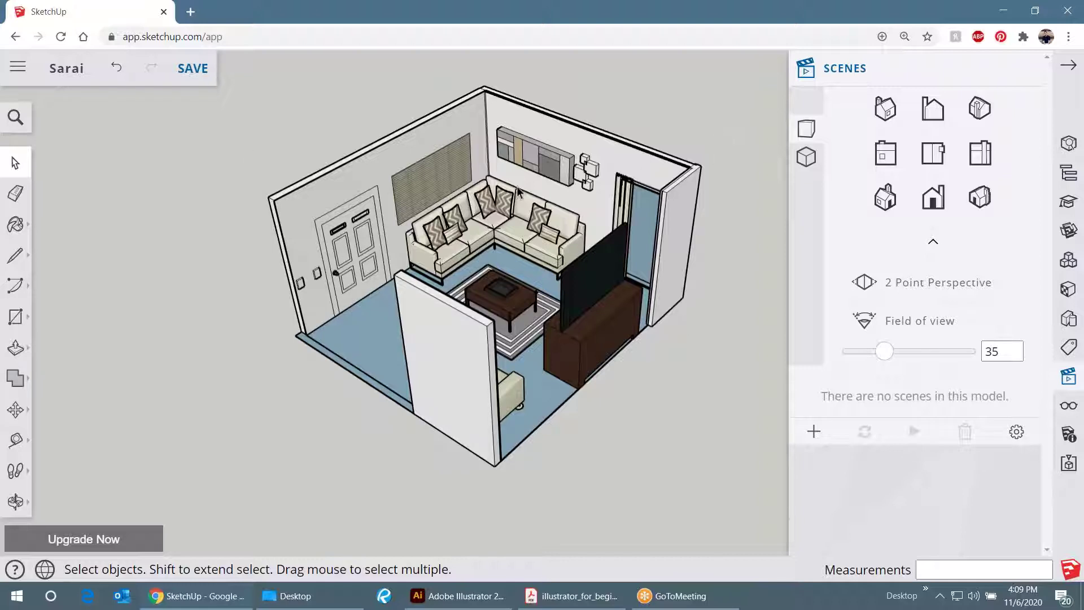
- Orbit down to an eye-level view and around the room
left_click_drag(585, 350, 661, 141)
key("space")
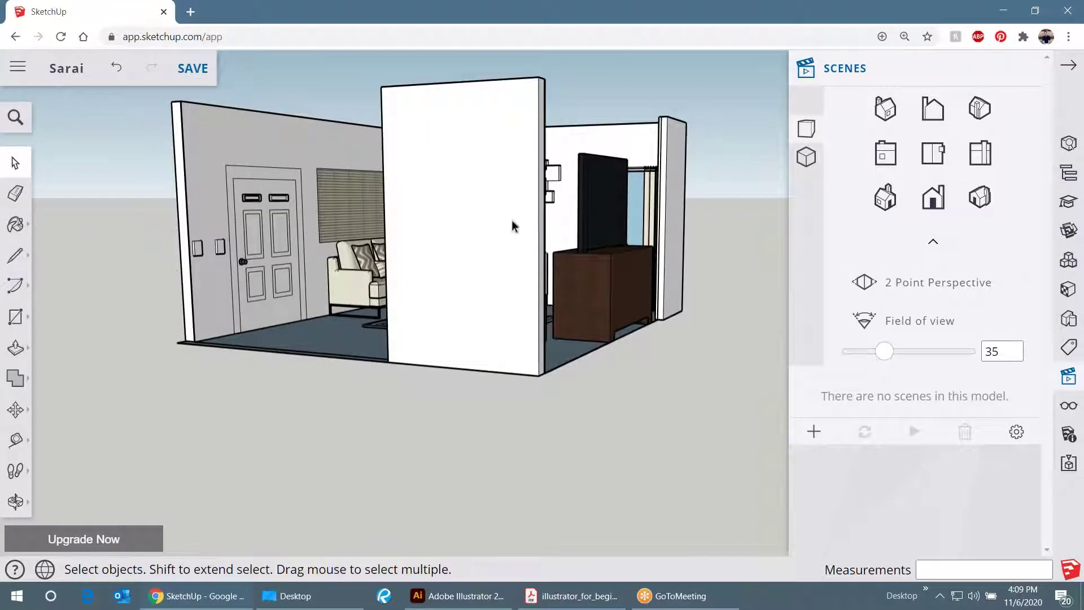
key("o")
left_click_drag(515, 220, 592, 209)
key("space")
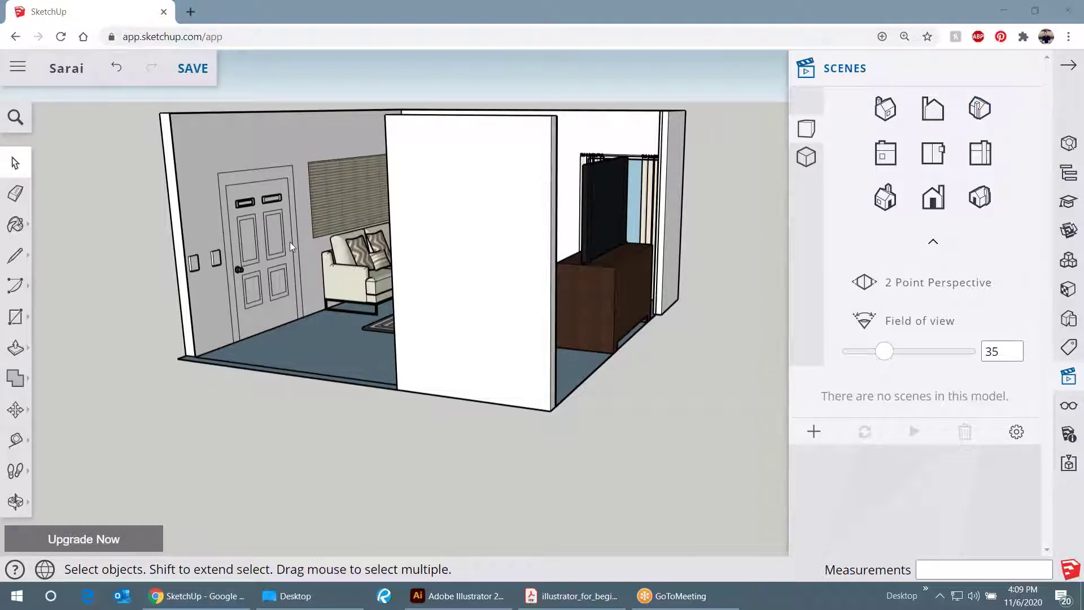
- Reopen the Scenes panel and switch the camera to Parallel Projection
left_click(1068, 64)
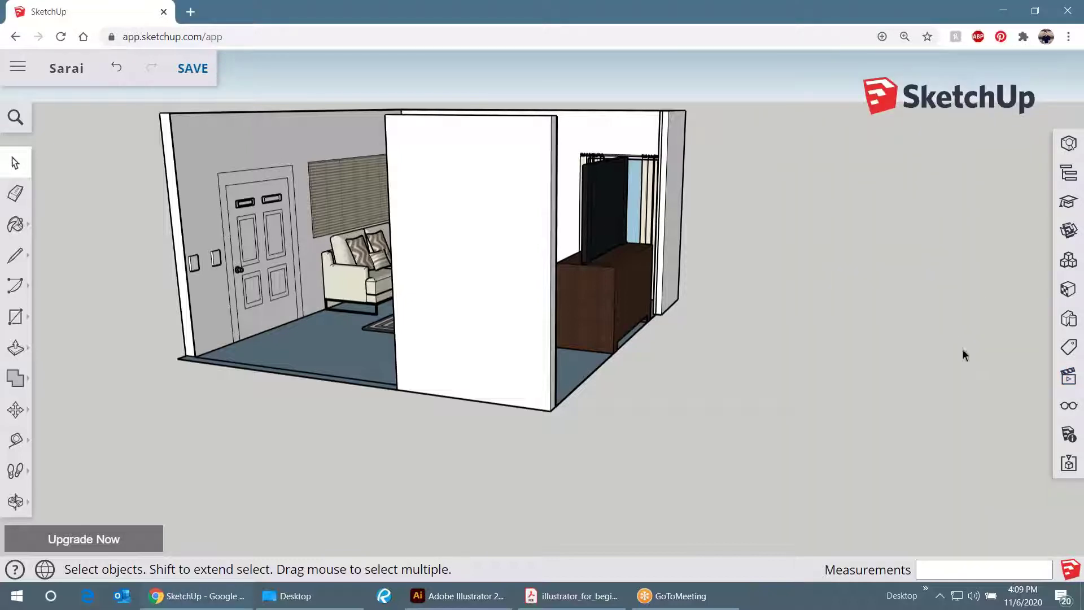
left_click(1068, 377)
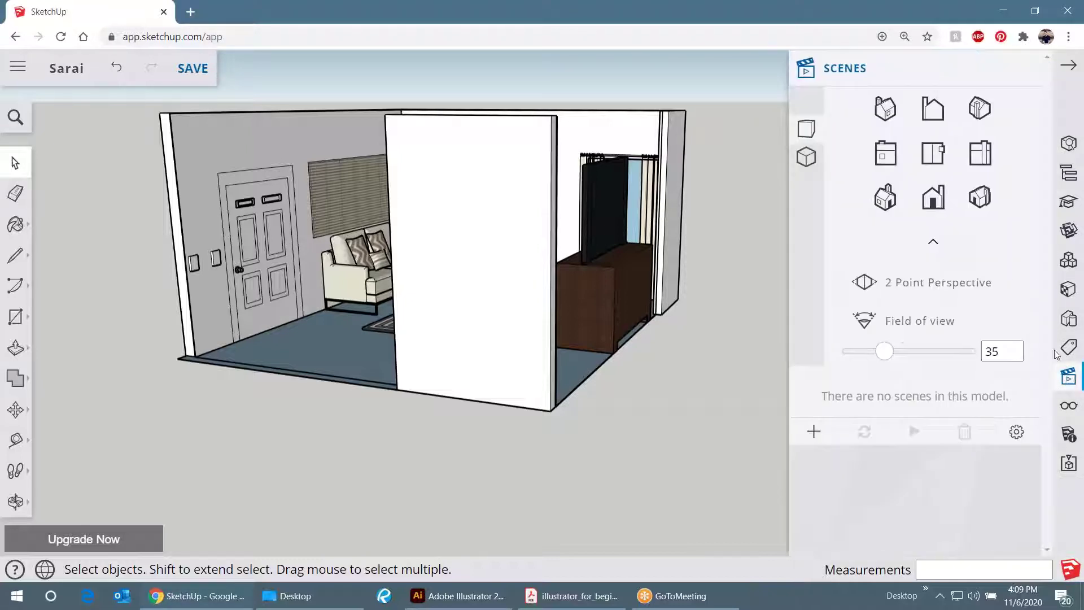
left_click(807, 158)
left_click_drag(663, 209, 431, 386)
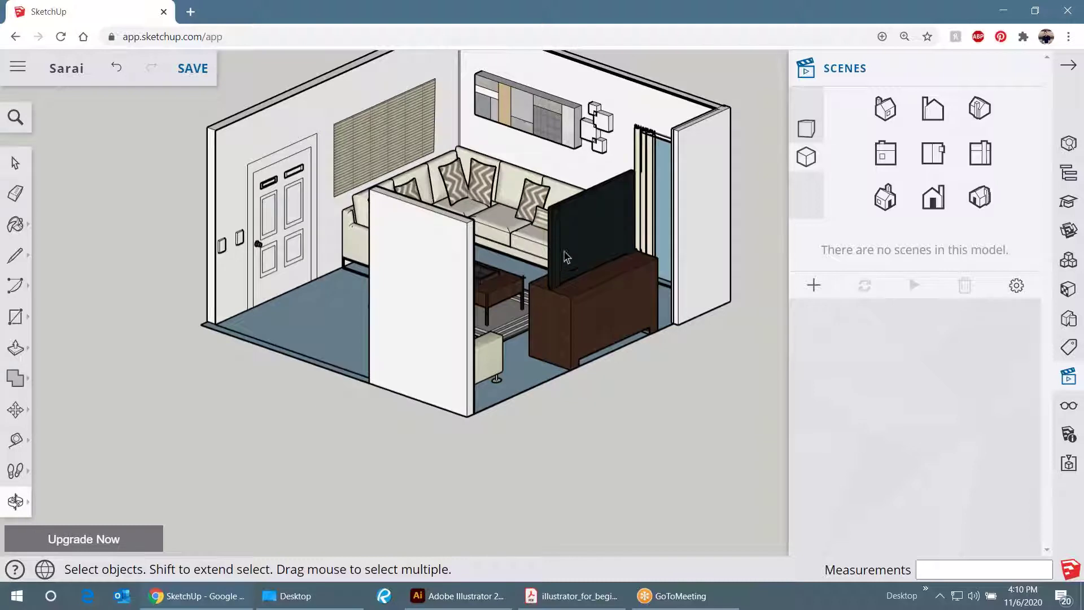
key("ctrl+z")
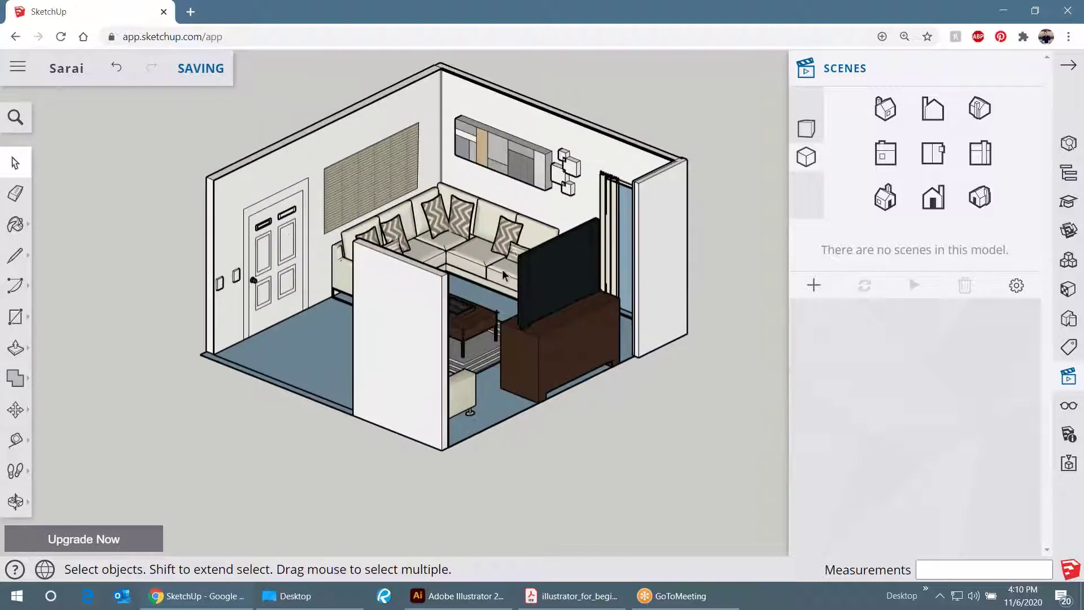
- Orbit the room to a lower, side-on angle and open the room group for editing
key("o")
left_click_drag(504, 275, 489, 298)
key("space")
key("space")
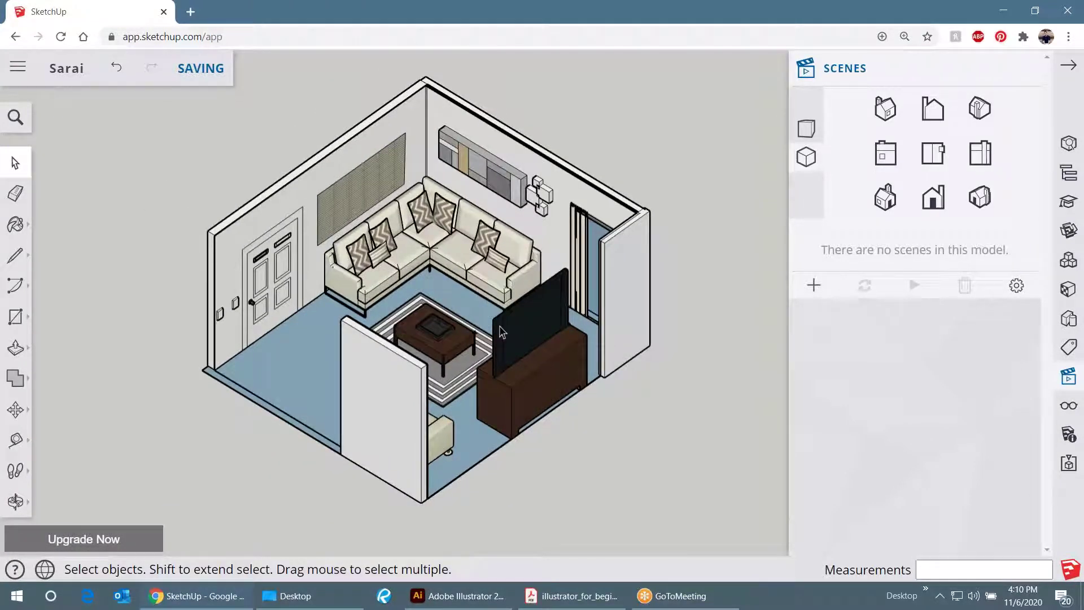
key("o")
left_click_drag(473, 353, 469, 384)
key("space")
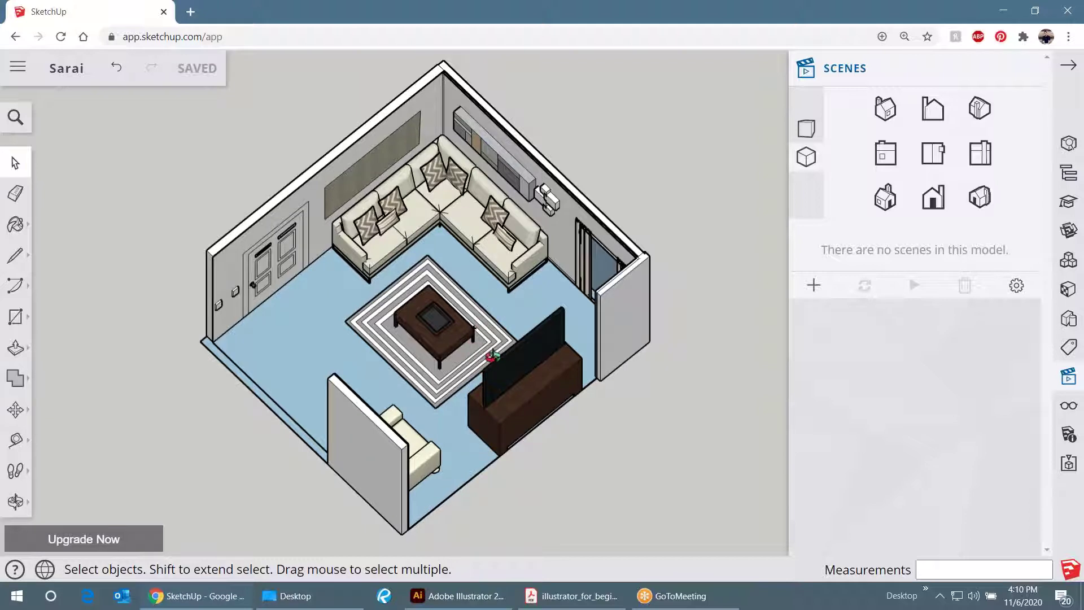
left_click_drag(500, 364, 488, 287)
key("space")
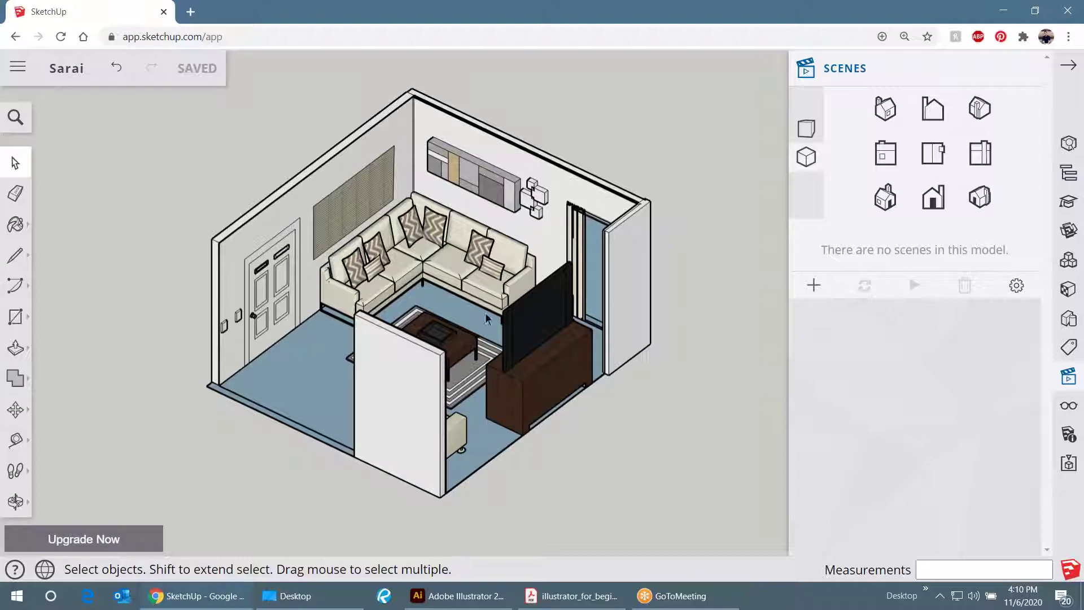
double_click(406, 360)
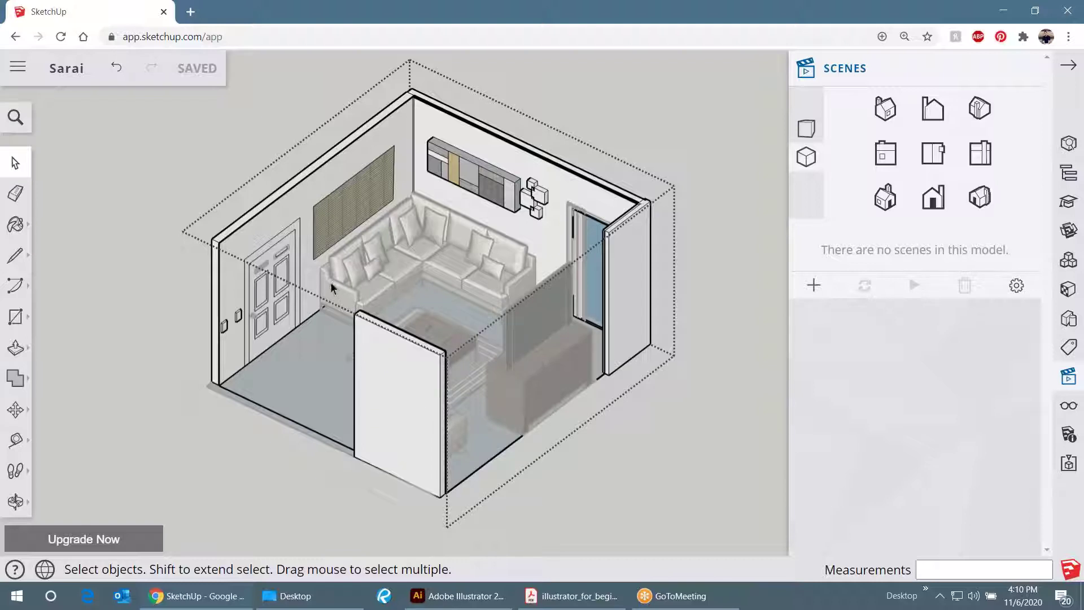
- Make the front wall panel its own group, then leave group editing
left_click_drag(323, 281, 476, 531)
right_click(399, 379)
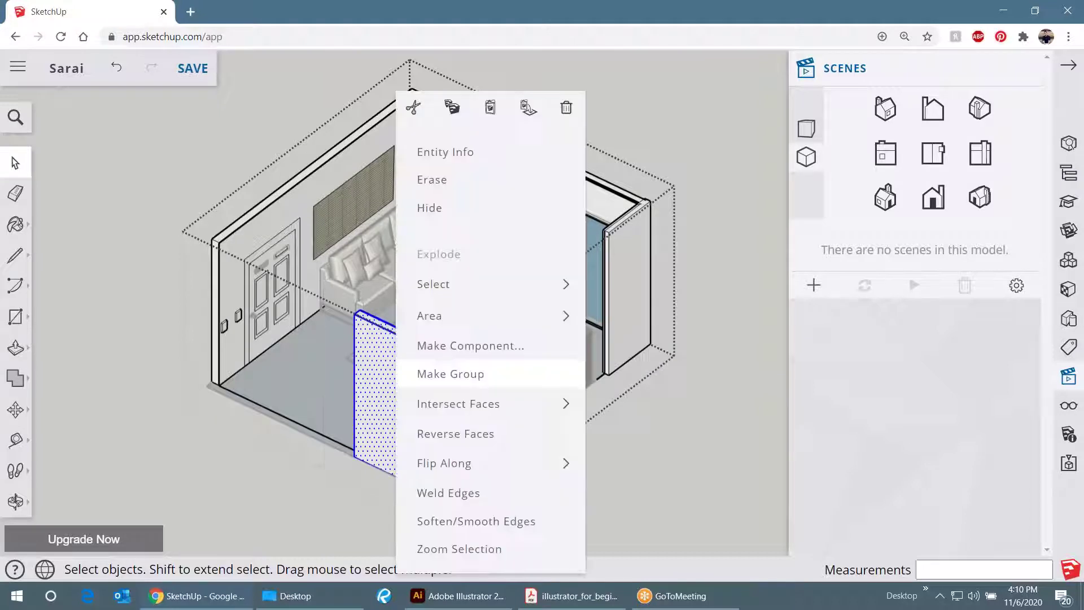
left_click(432, 381)
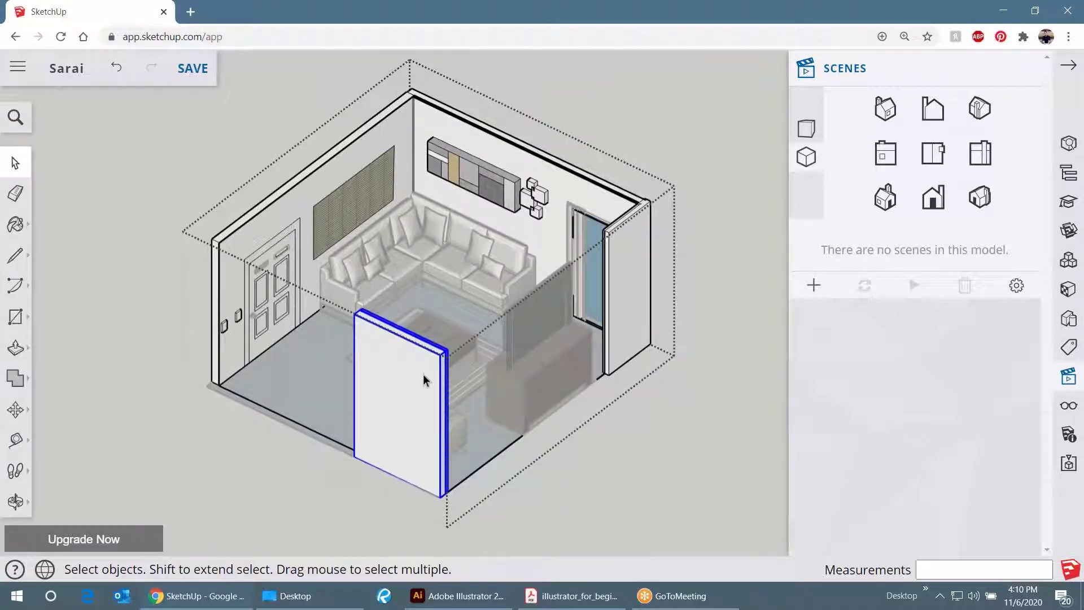
left_click(236, 434)
left_click(176, 358)
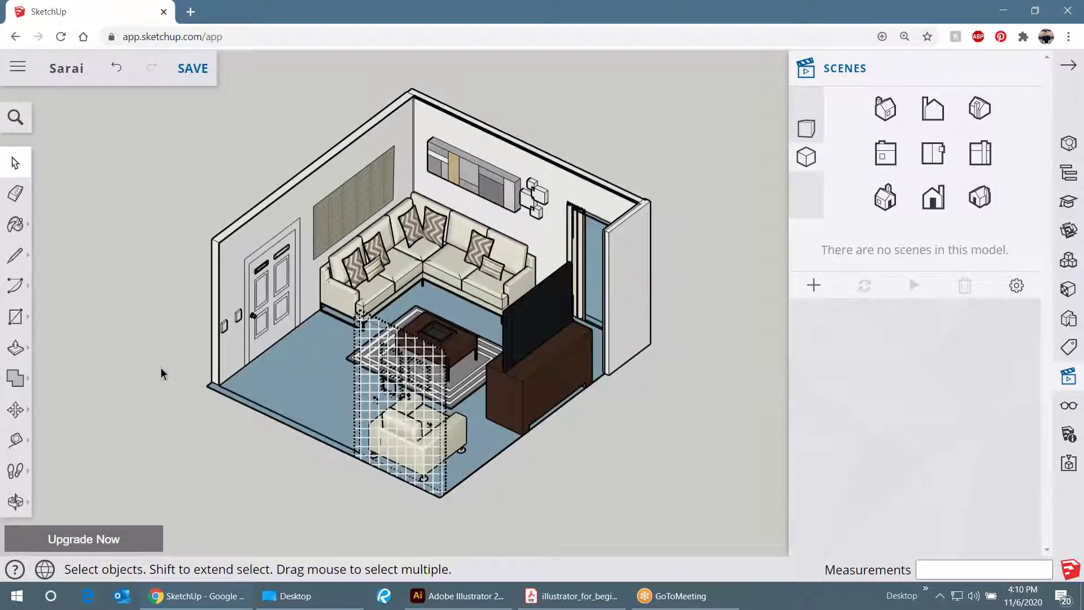
- Inside the room group, unhide the front grid panel and hide it again
left_click(384, 394)
double_click(384, 394)
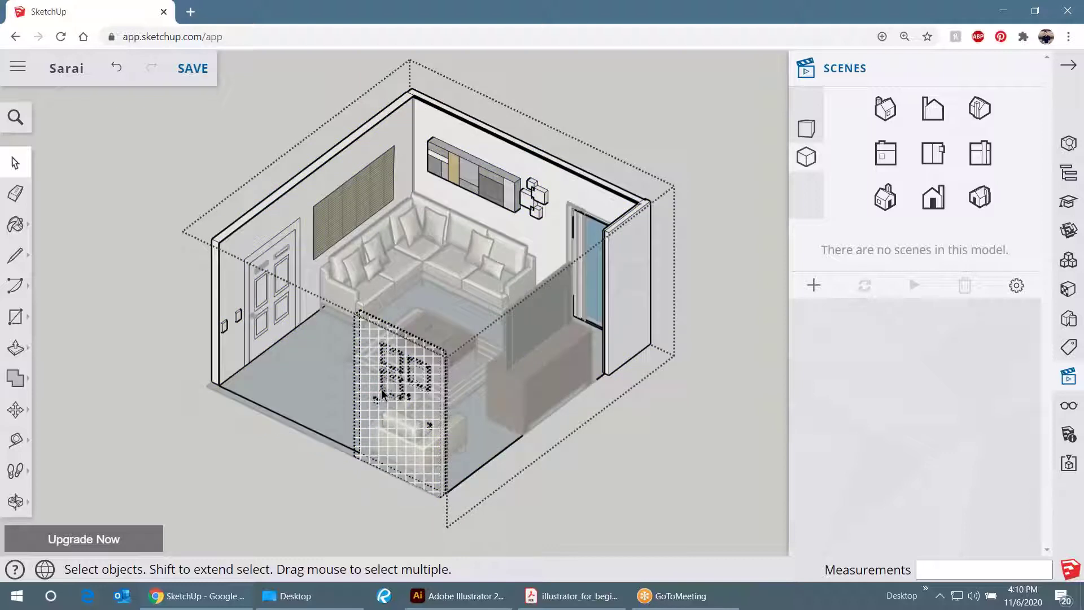
left_click(389, 379)
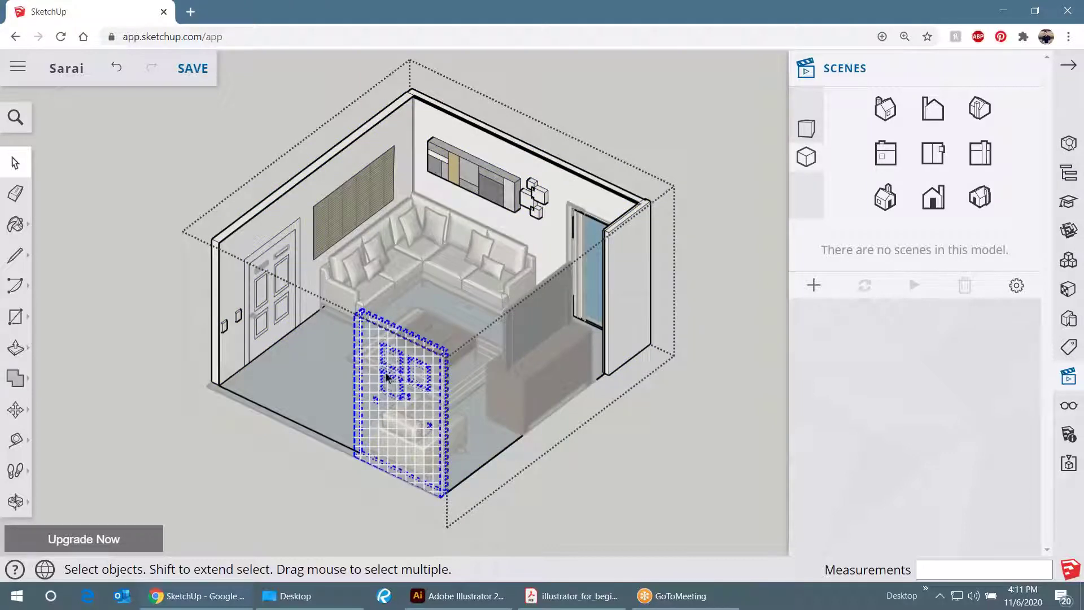
right_click(390, 375)
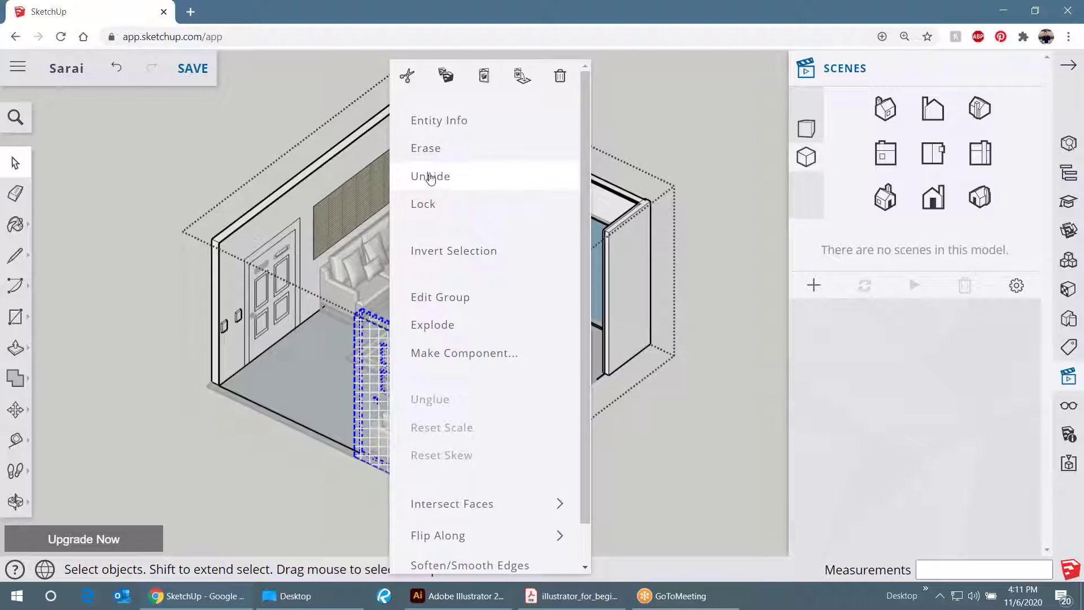
left_click(431, 177)
right_click(403, 346)
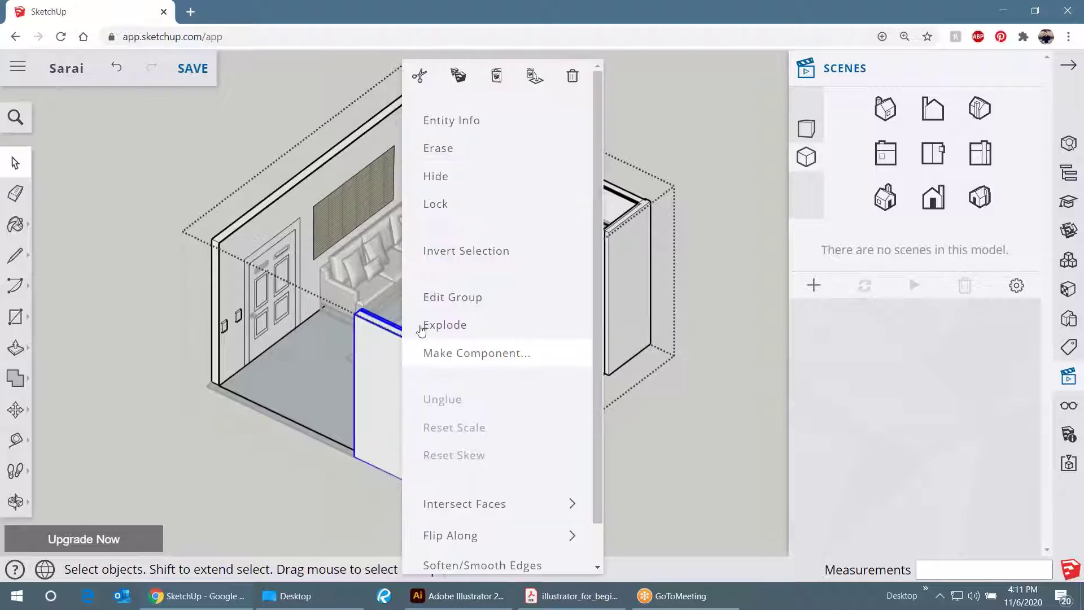
left_click(441, 178)
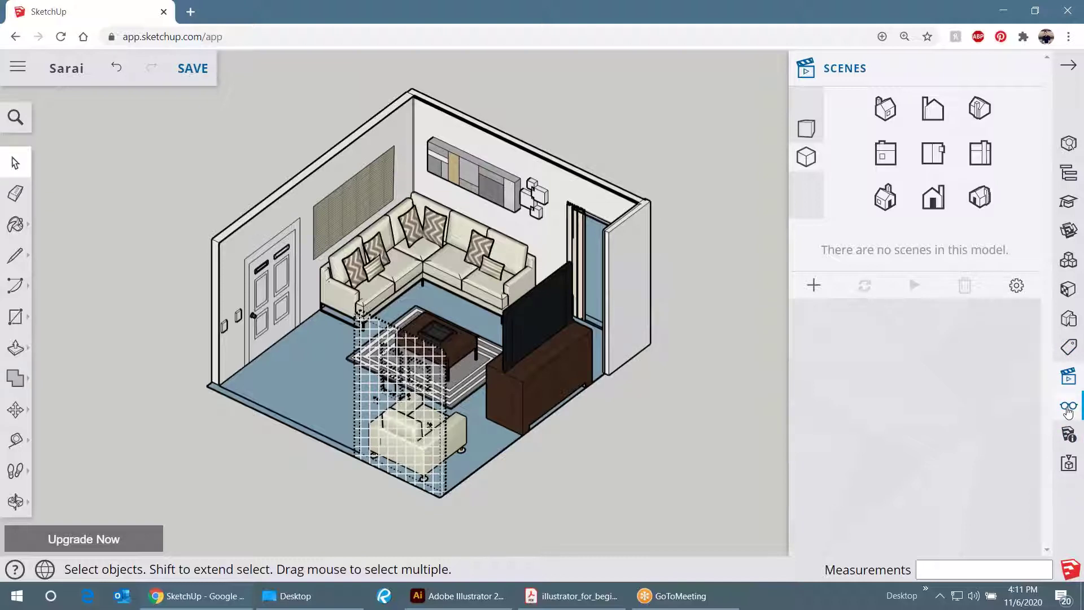
- In Display settings, toggle Hidden Objects off and on three times, leaving it on
left_click(1068, 409)
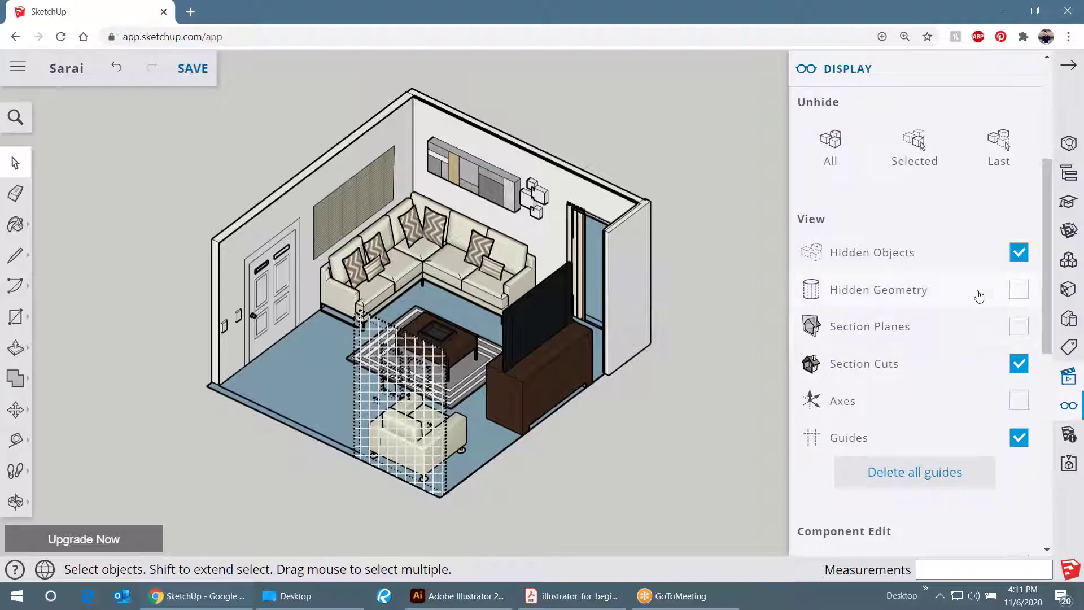
left_click(1019, 253)
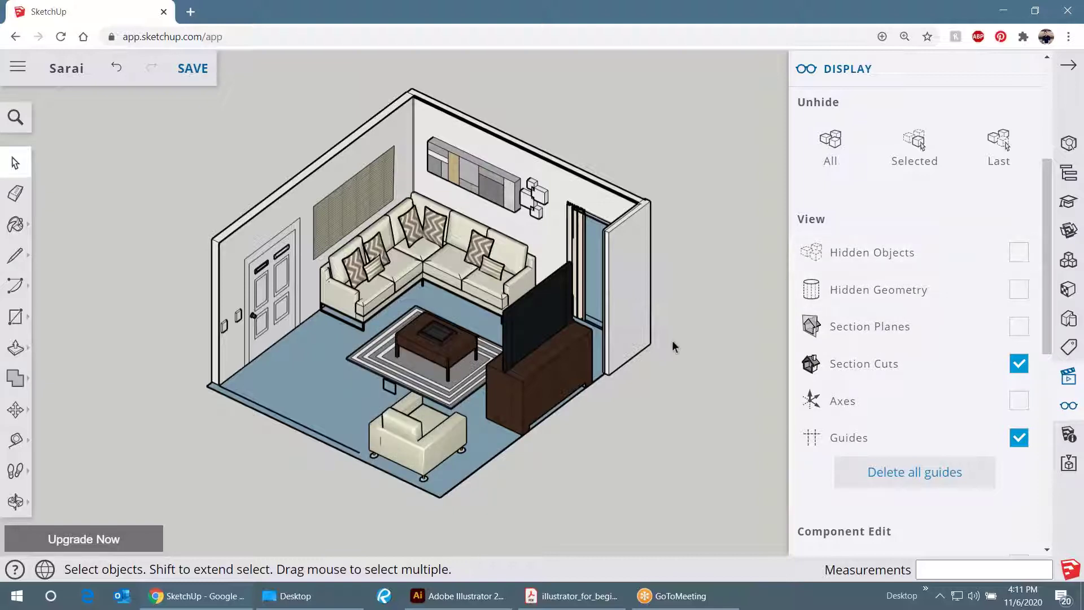
left_click(1011, 264)
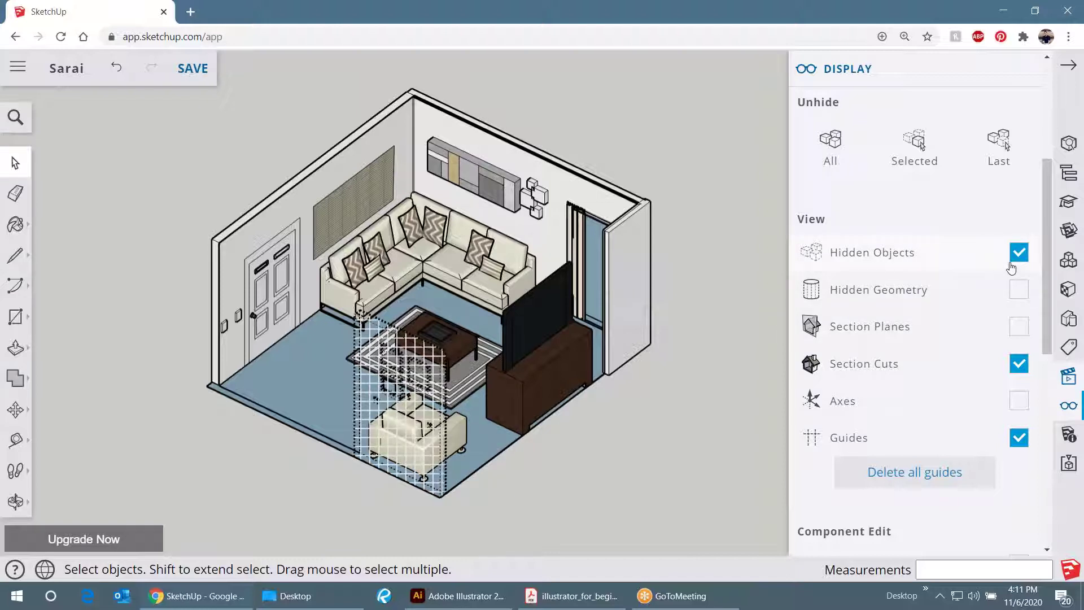
left_click(1019, 254)
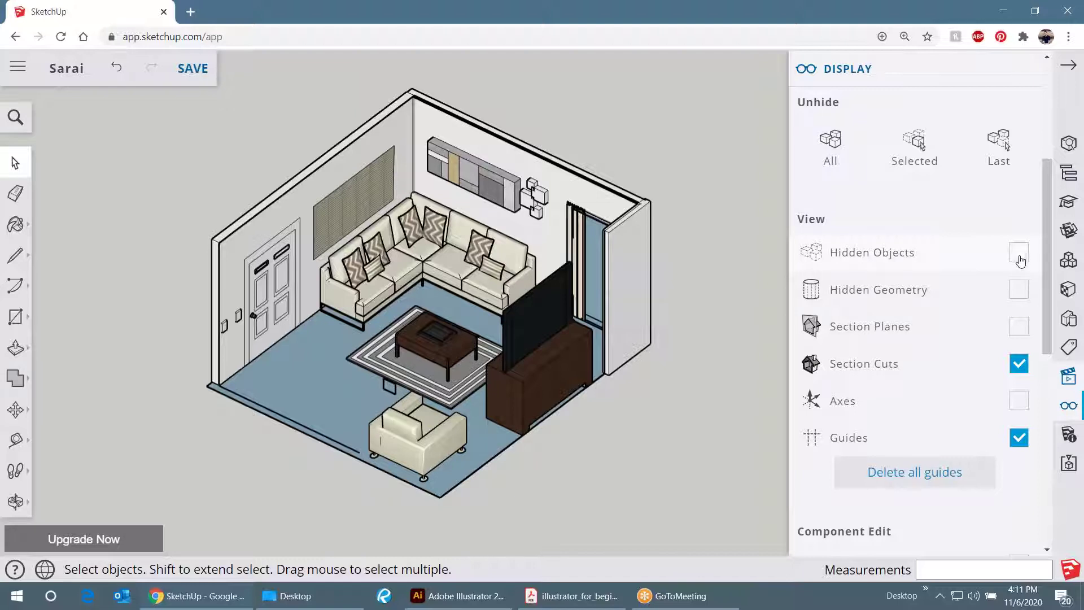
left_click(1021, 256)
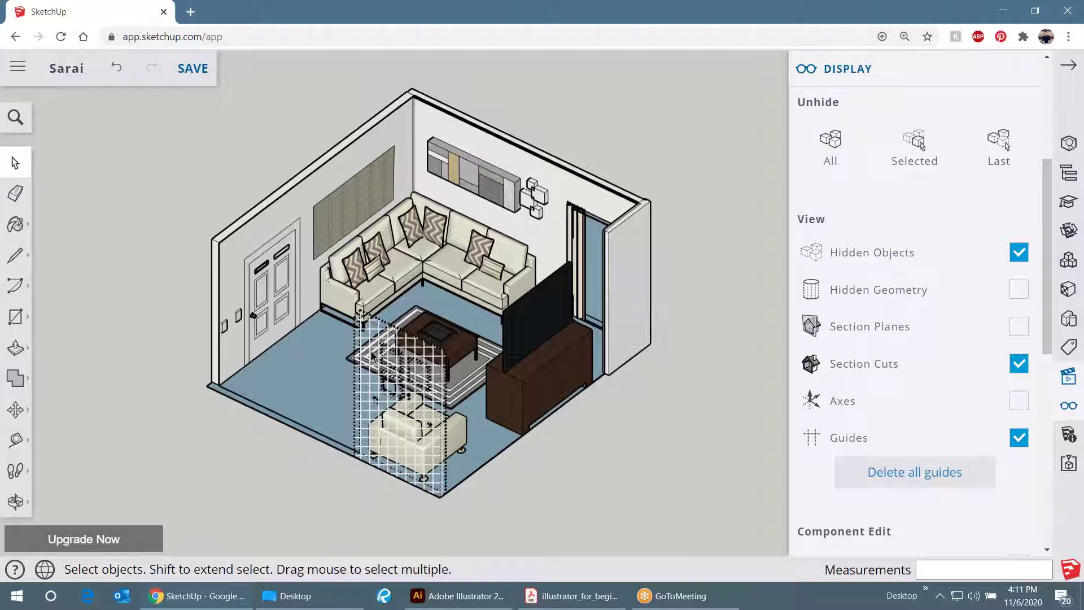
left_click(1024, 255)
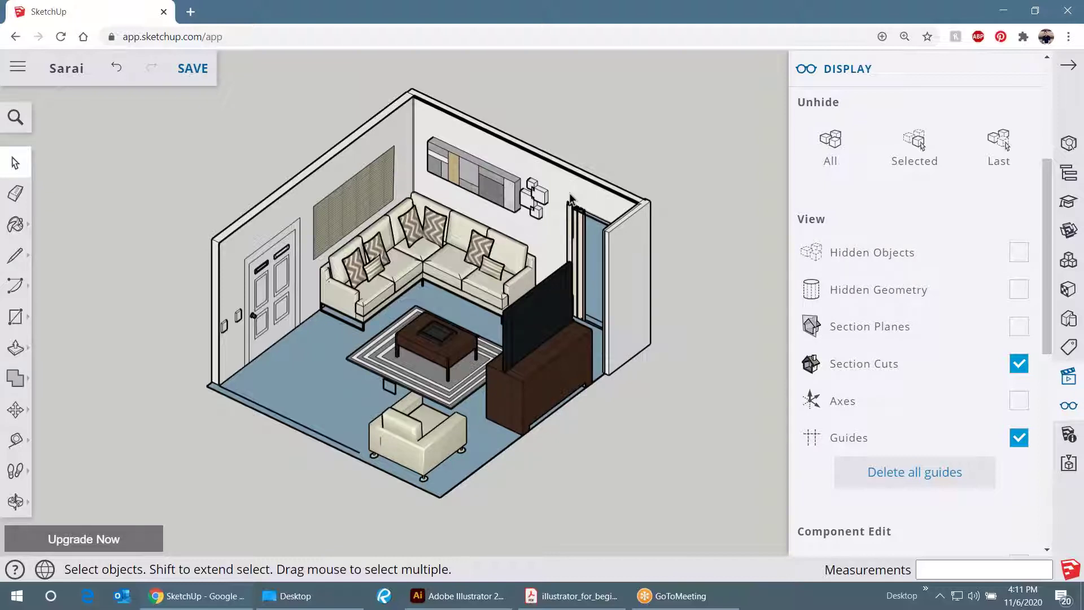
left_click(1019, 252)
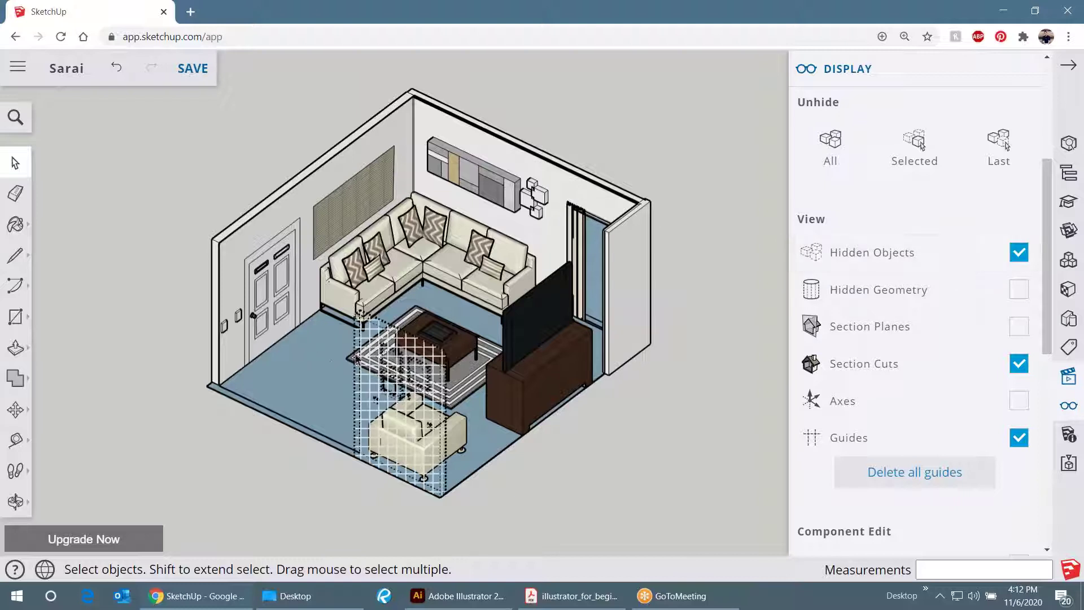
left_click(388, 351)
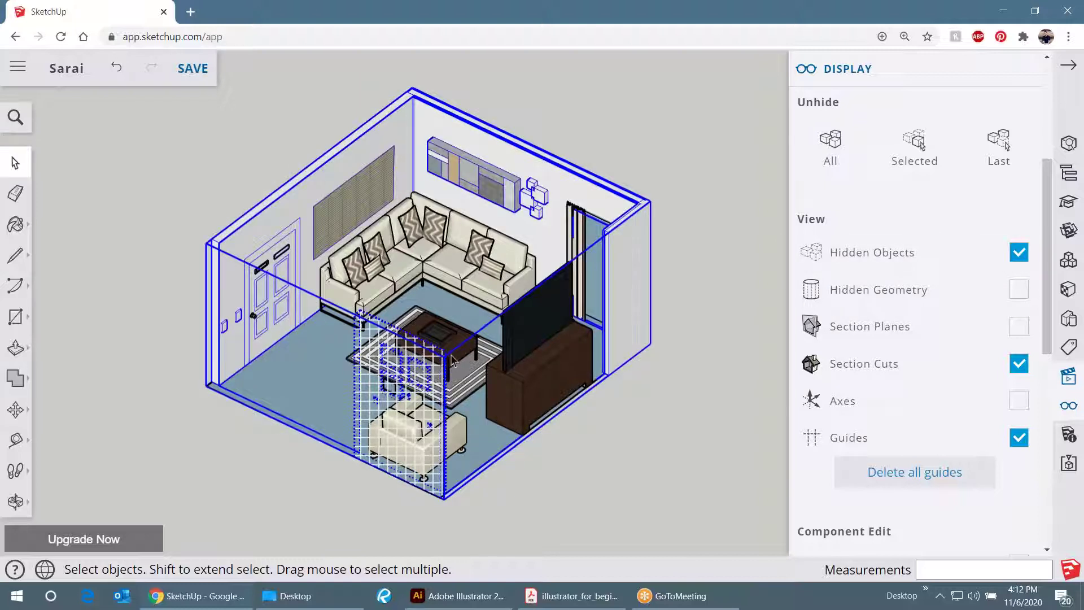
- Open the room group and unhide the partition panel
right_click(417, 380)
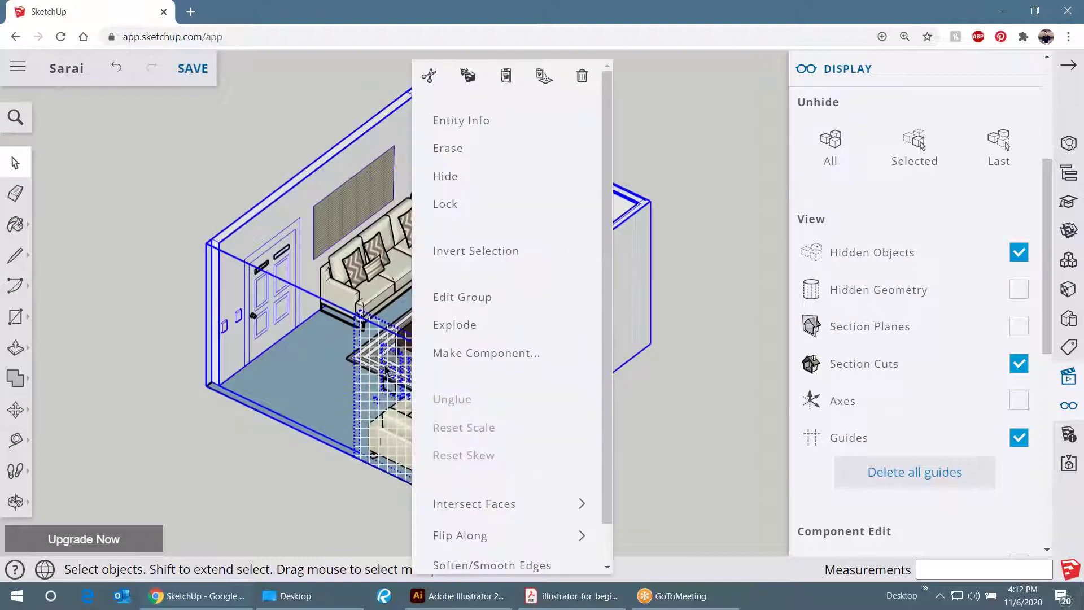
double_click(387, 371)
right_click(386, 370)
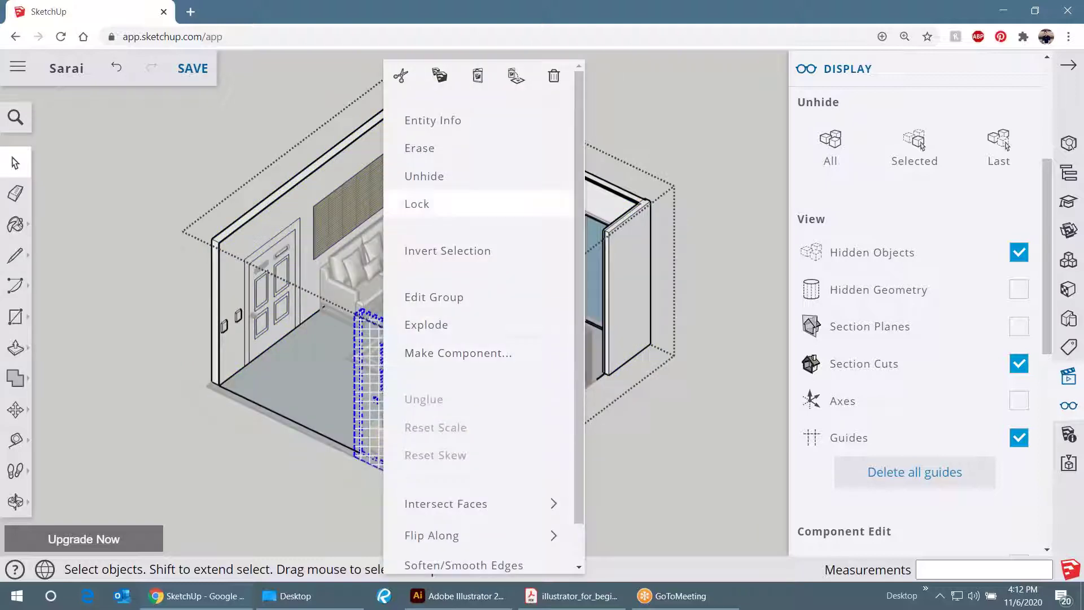
left_click(432, 176)
- Orbit the room to view the opposite side
left_click_drag(455, 349, 283, 213)
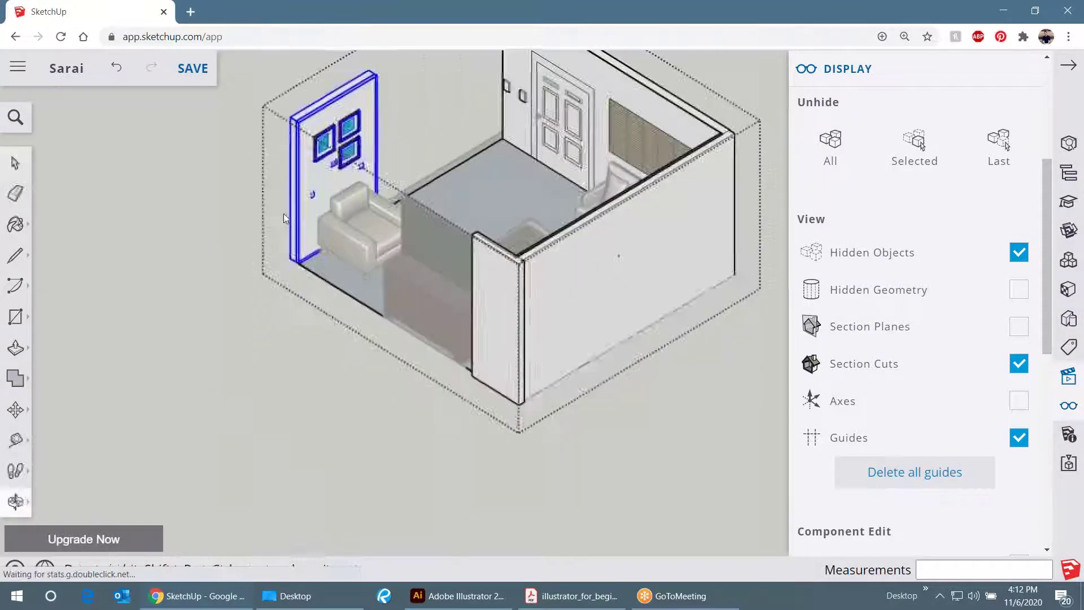
scroll(378, 168, "up", 5)
scroll(378, 168, "down", 6)
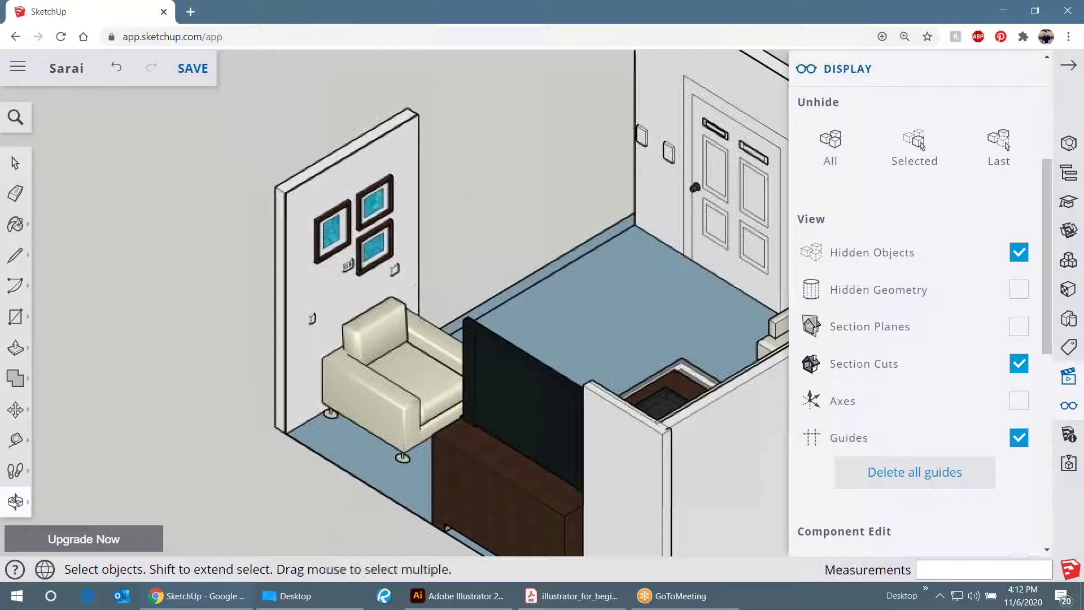
key("space")
scroll(363, 198, "up", 5)
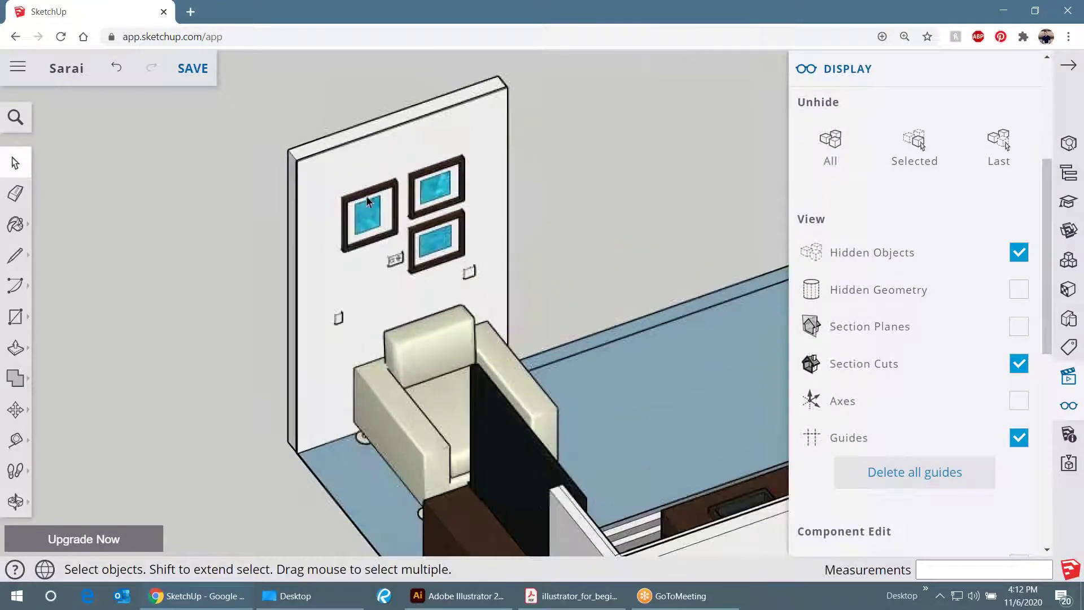
scroll(342, 231, "down", 3)
- Reopen the room group, select the picture-frame wall, and orbit toward the sofa side
left_click(338, 190)
double_click(336, 191)
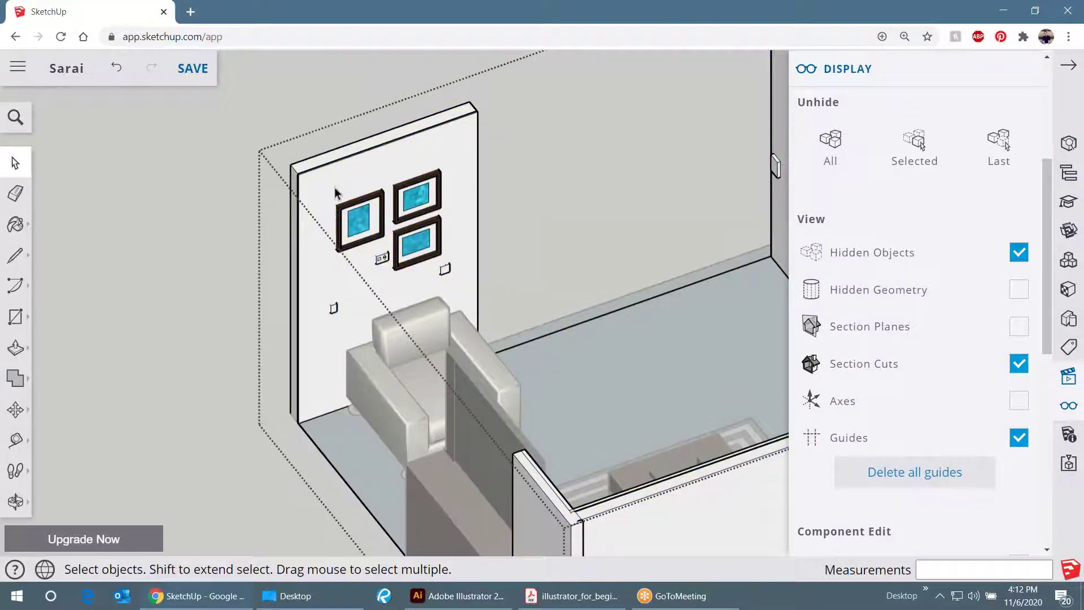
scroll(334, 192, "down", 2)
left_click(335, 188)
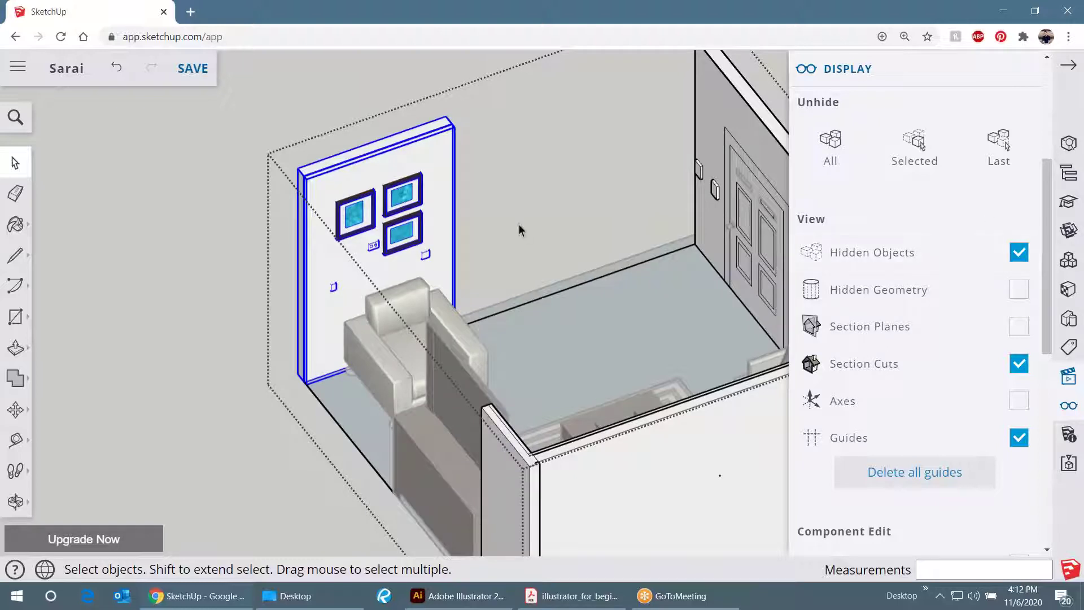
scroll(520, 230, "down", 6)
left_click_drag(814, 181, 649, 328)
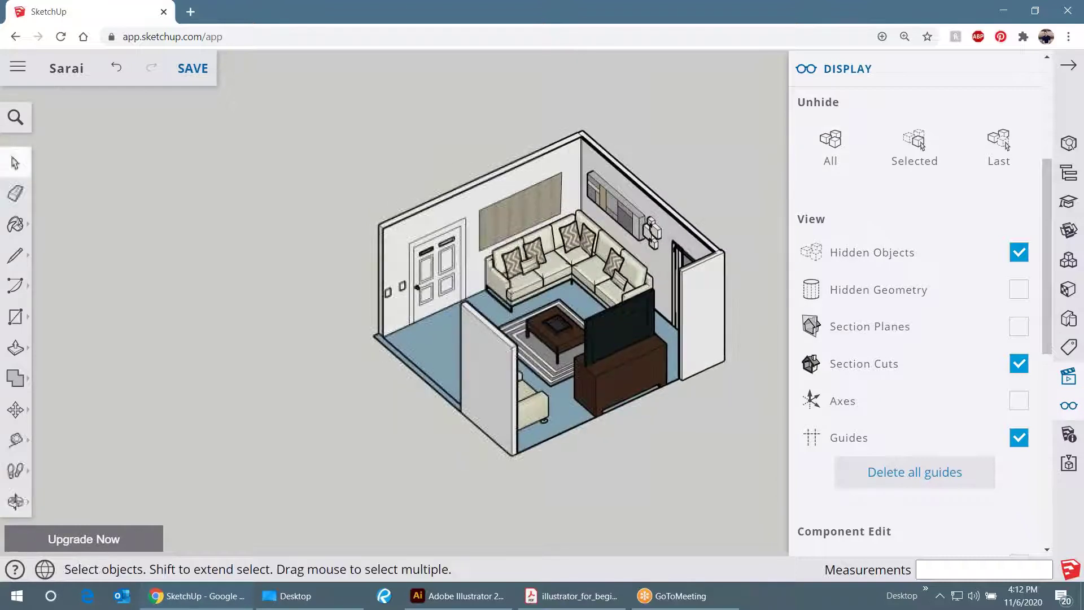
- With Hidden Objects off, zoom to extents and hide the whole room group
left_click(1016, 254)
left_click(648, 244)
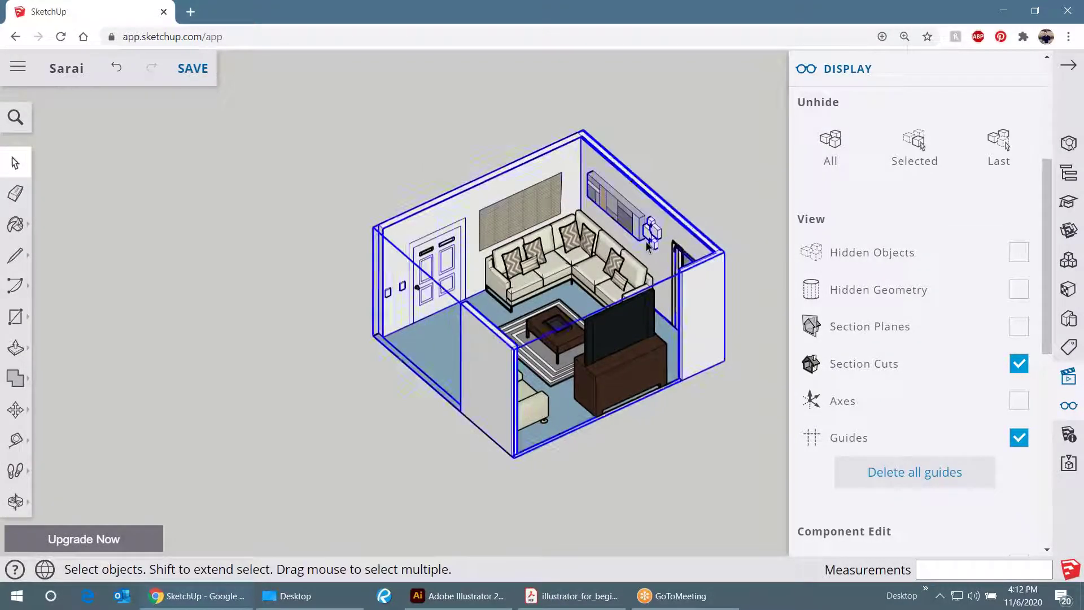
key("shift+z")
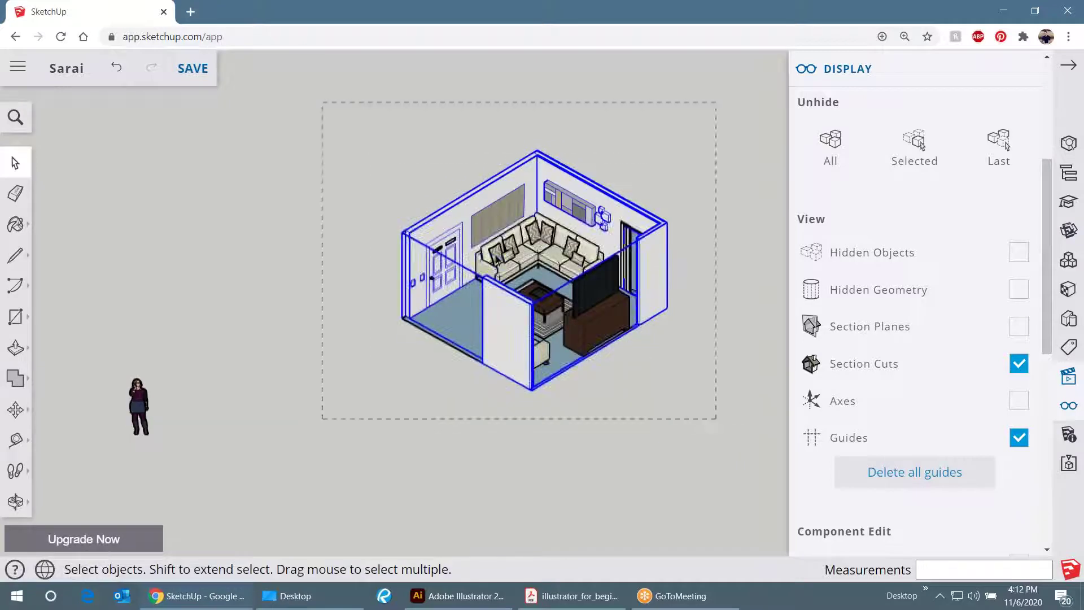
right_click(511, 271)
left_click(539, 177)
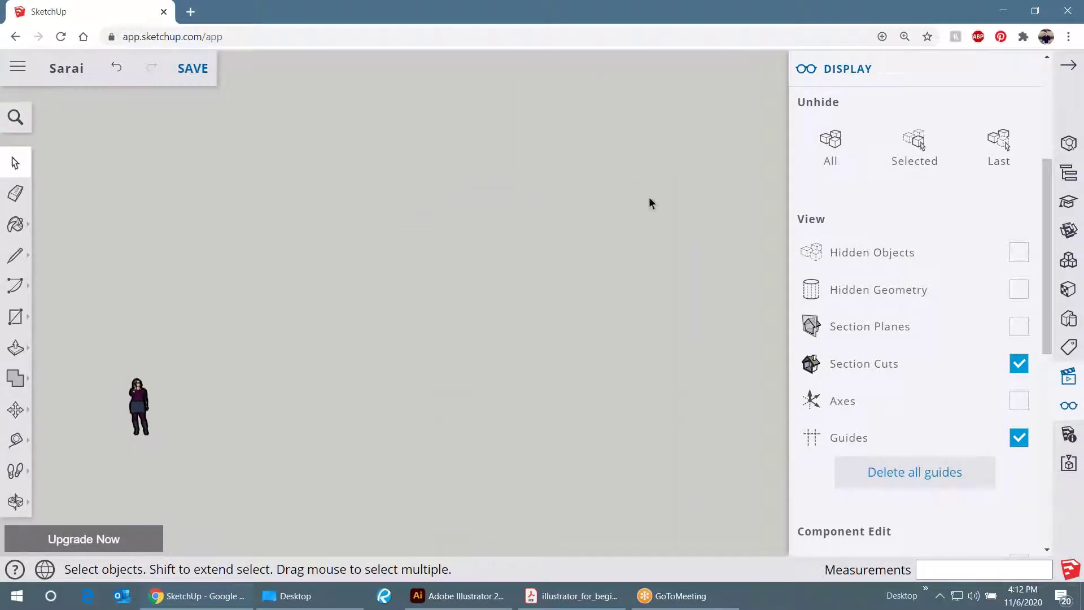
- Turn Hidden Objects back on and orbit to a high isometric view
left_click(1019, 252)
scroll(587, 246, "up", 8)
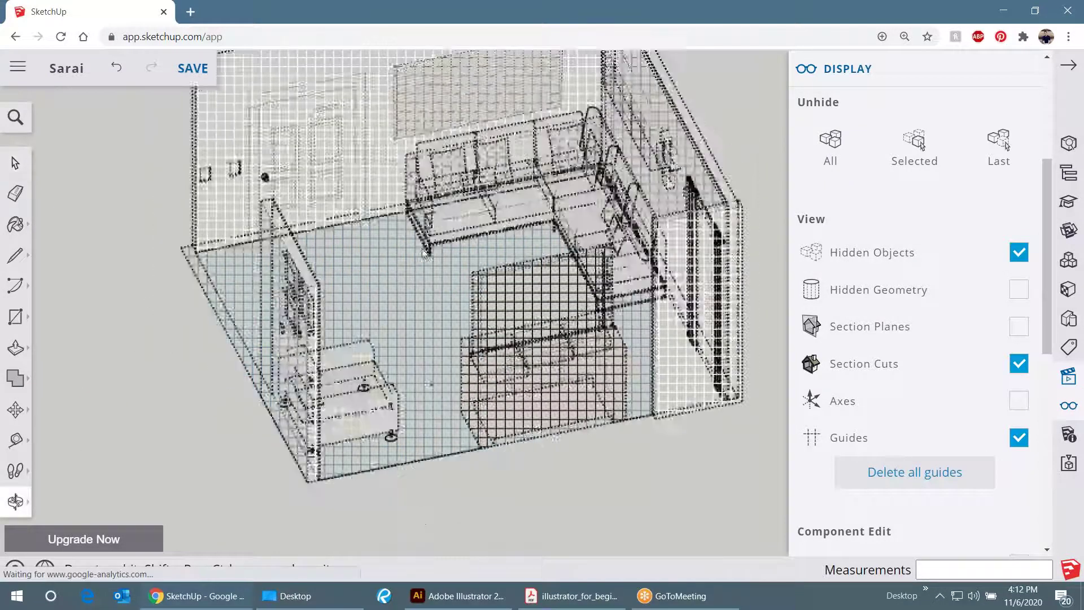
left_click_drag(587, 247, 570, 292)
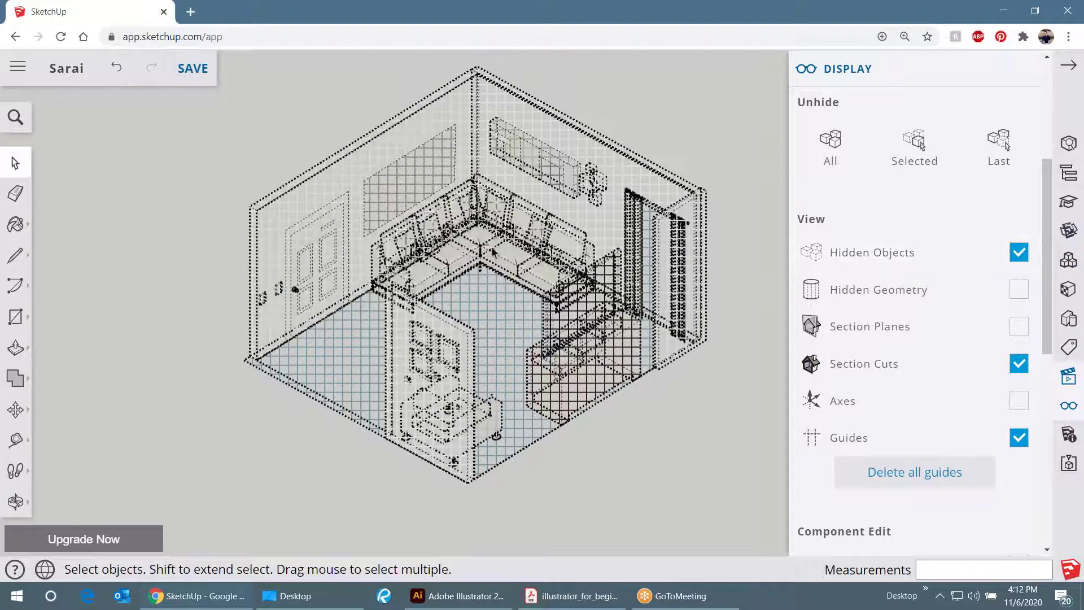
scroll(484, 285, "down", 2)
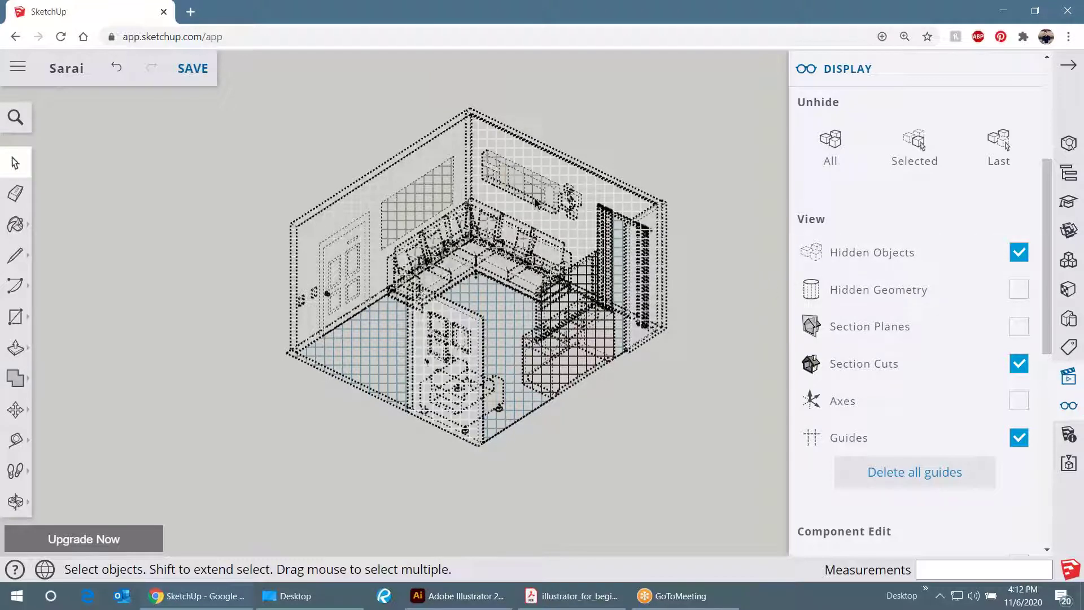
- Unhide the room group and the sofa
left_click(1019, 254)
left_click(1020, 254)
left_click(543, 227)
right_click(543, 227)
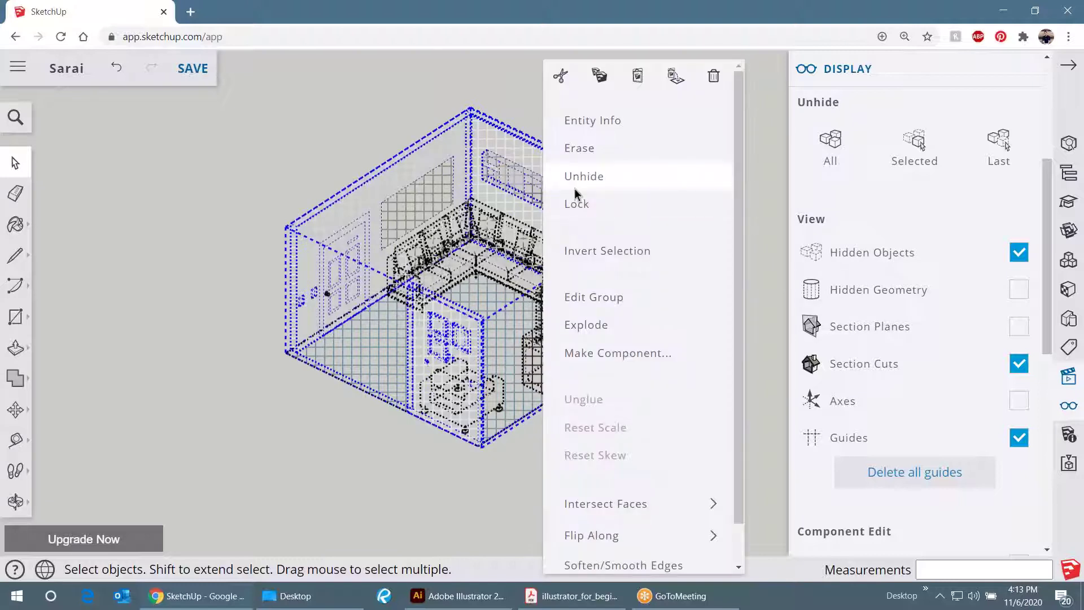
left_click(576, 191)
left_click(492, 260)
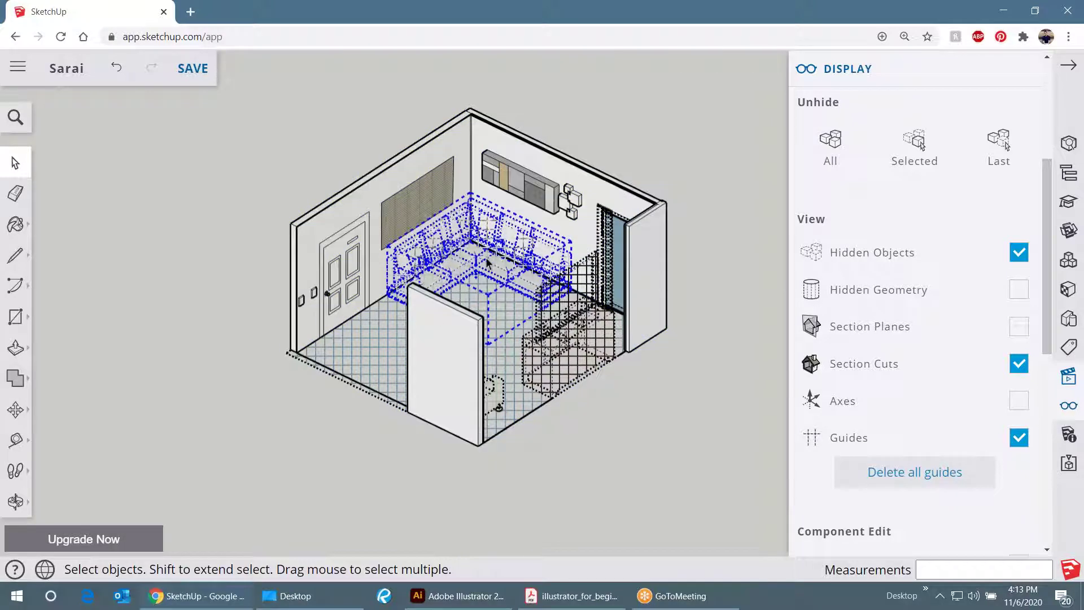
right_click(448, 209)
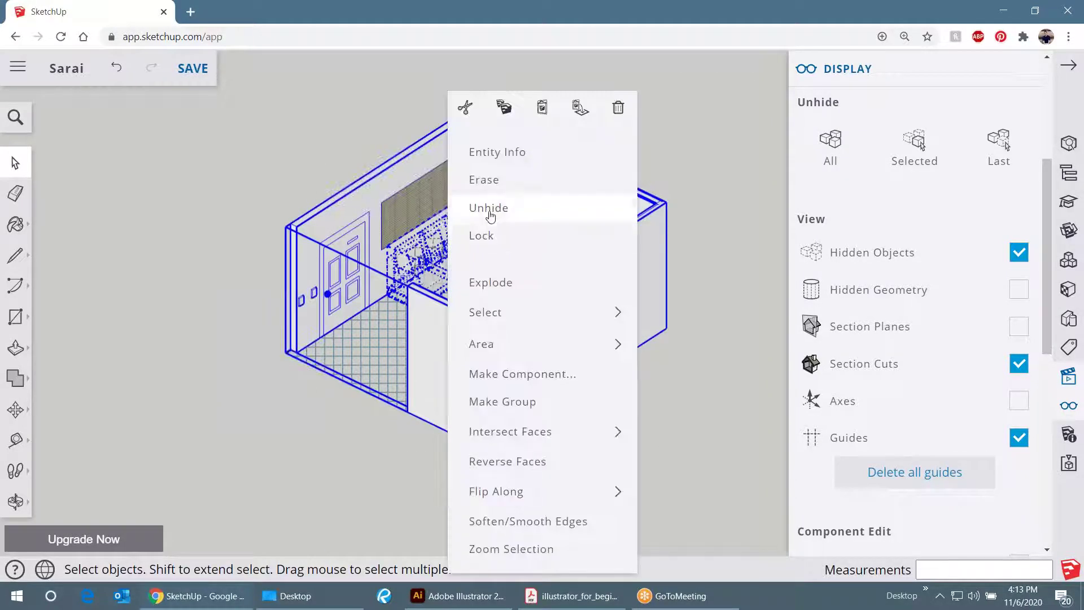
left_click(485, 208)
- Hide the partition wall inside the room group
double_click(457, 362)
left_click(460, 326)
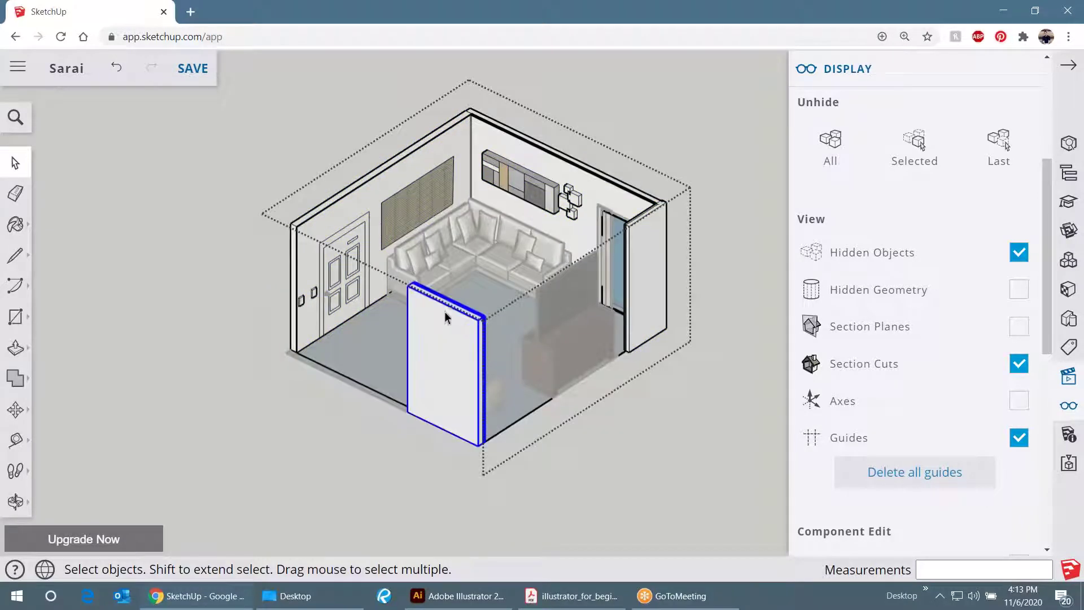
right_click(457, 343)
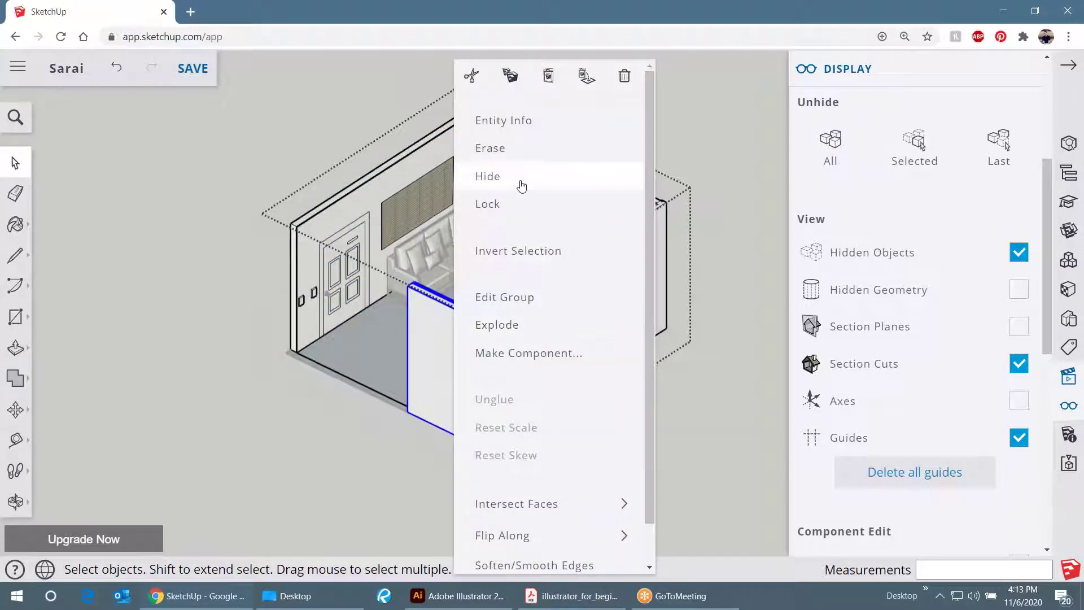
left_click(522, 184)
- Turn off Hidden Objects, exit group editing and turn on Axes display
left_click(1019, 252)
left_click(753, 236)
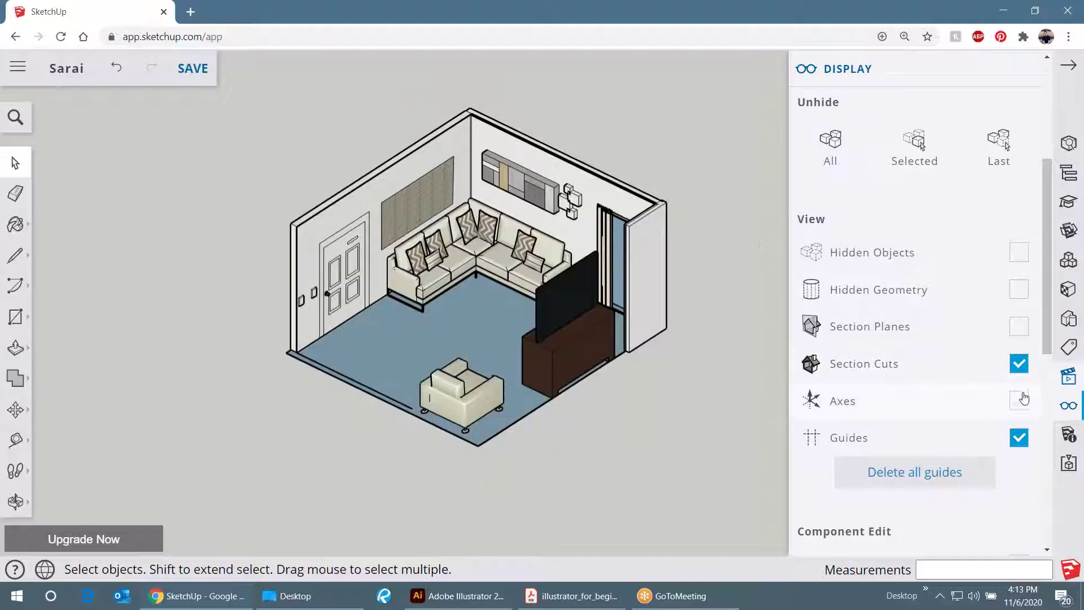
left_click(1020, 401)
scroll(452, 265, "down", 5)
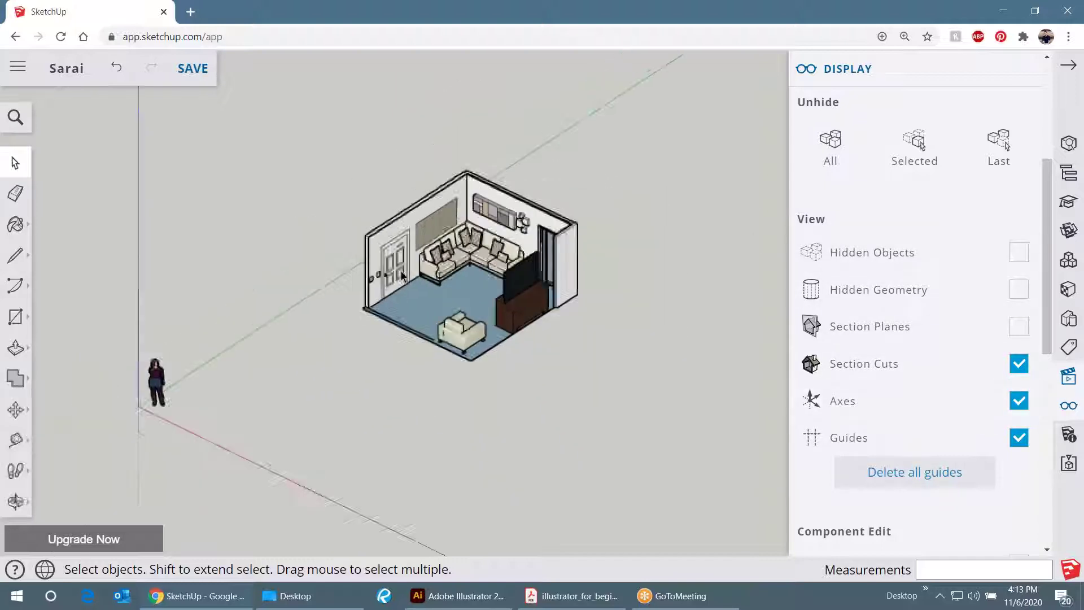
- Untick Axes in the Display panel
left_click(1019, 404)
scroll(637, 300, "up", 2)
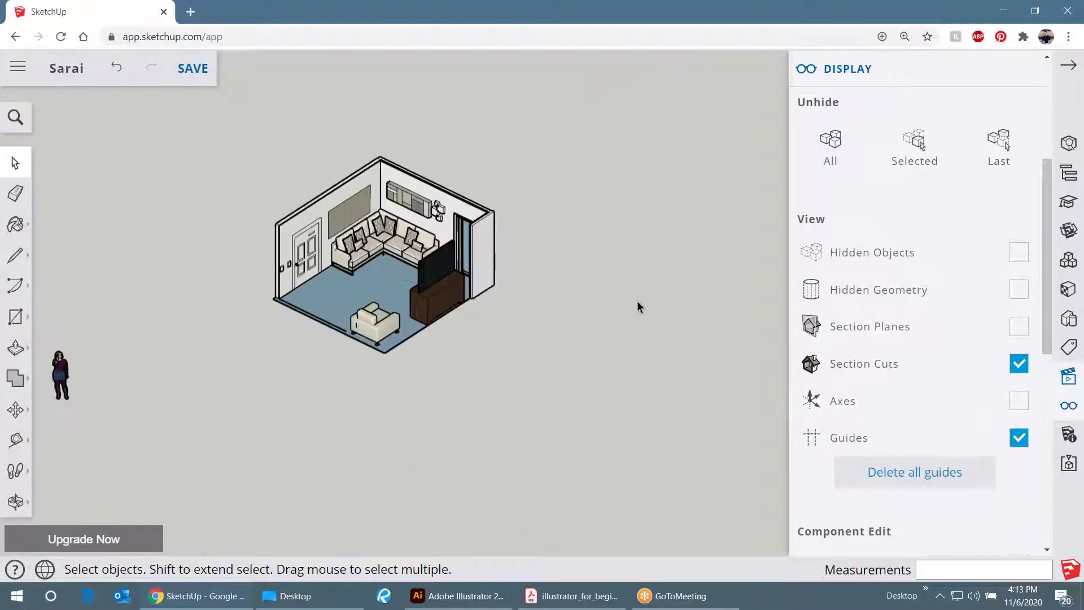
scroll(305, 189, "up", 3)
scroll(305, 189, "up", 1)
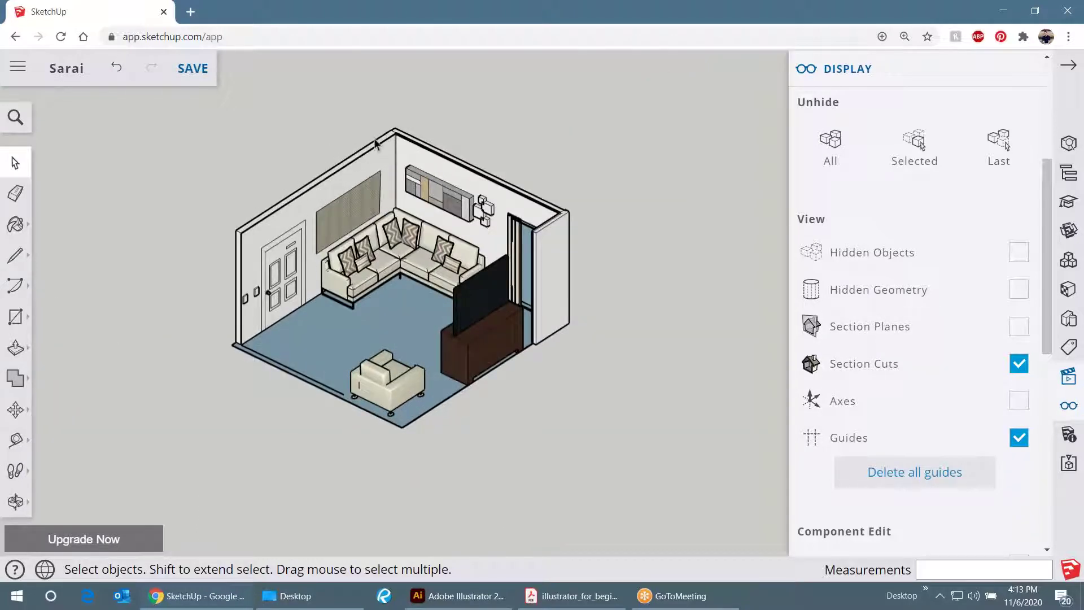
scroll(377, 153, "up", 1)
scroll(362, 397, "up", 1)
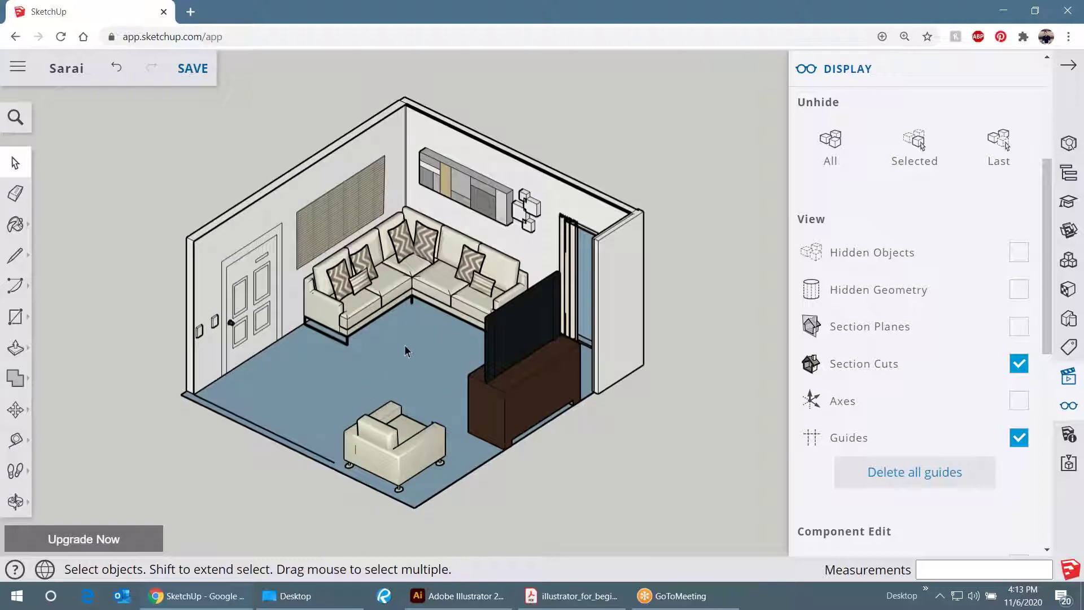
- Orbit the room slightly to a new angle and open the empty Scenes list
key("o")
left_click_drag(407, 349, 424, 382)
key("space")
key("o")
key("space")
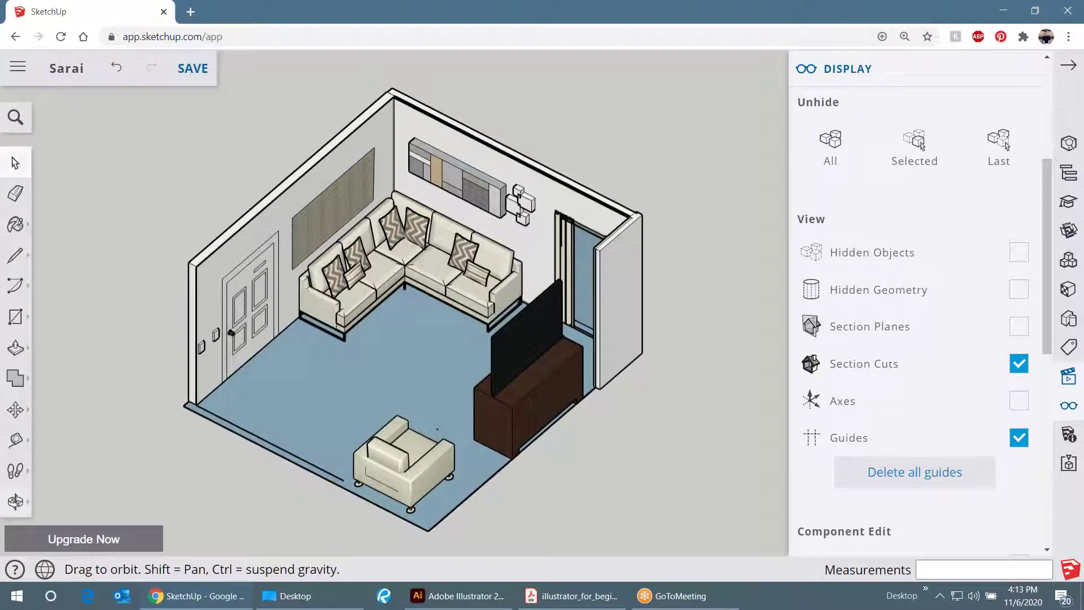
key("o")
left_click_drag(412, 313, 413, 316)
key("space")
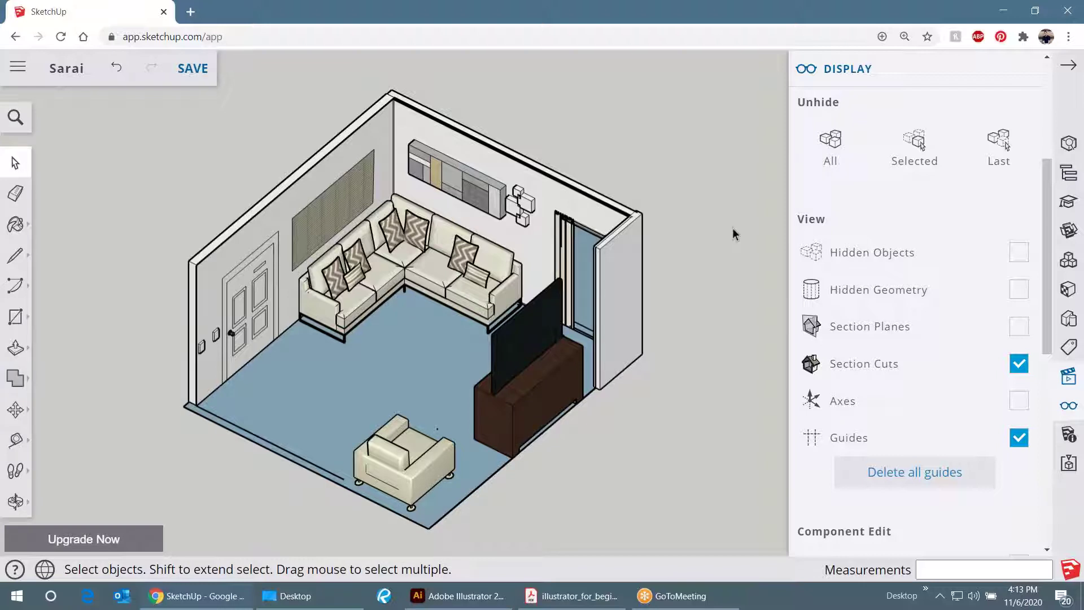
left_click(1025, 67)
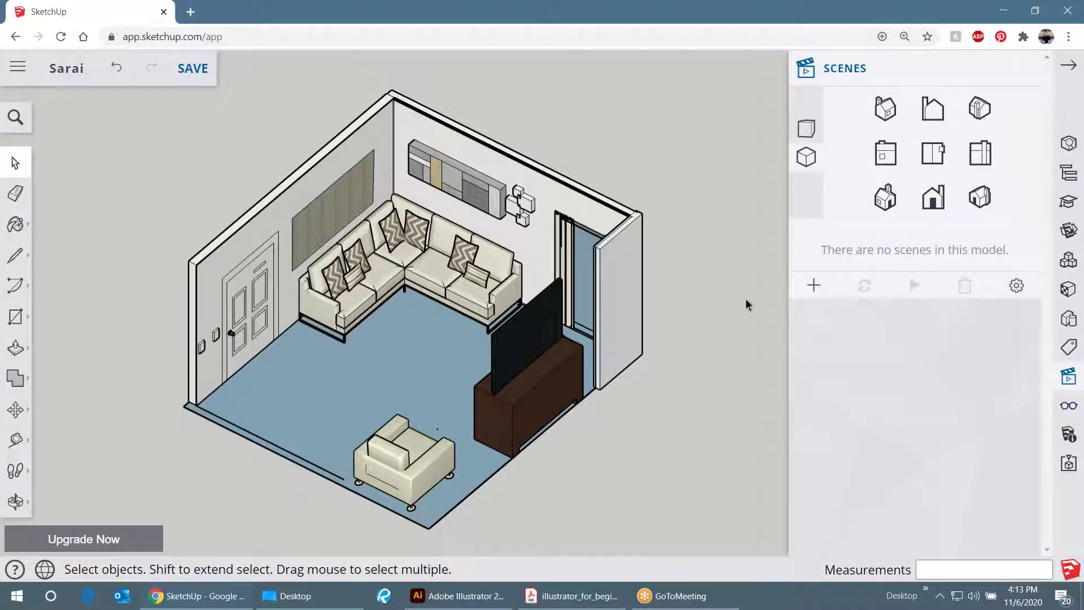
- Add Scene 1 from the current isometric view, keeping style changes as a new style
left_click(1025, 69)
left_click(814, 286)
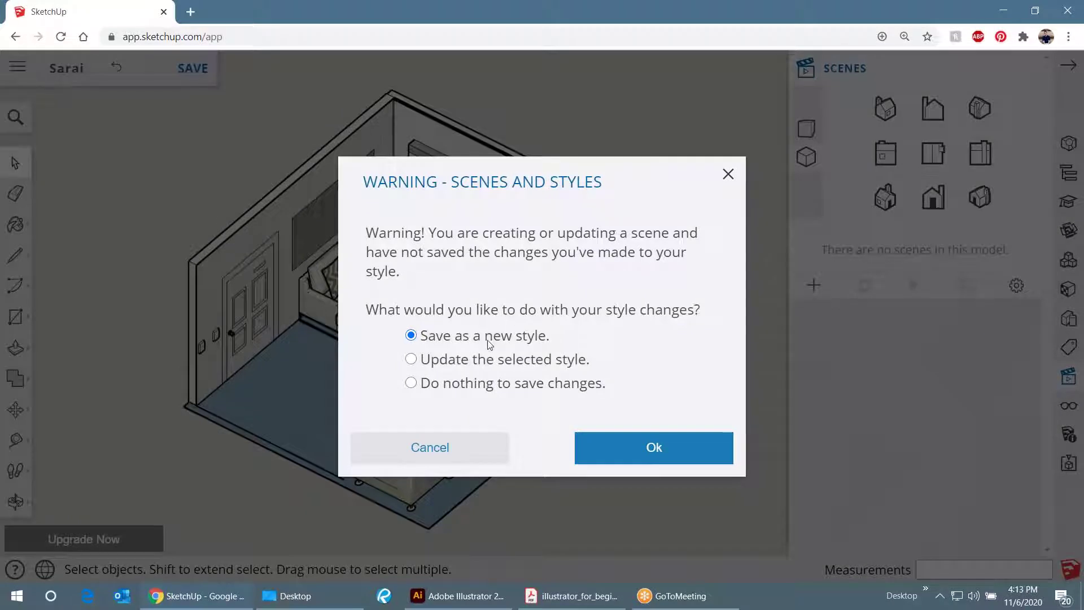
left_click(640, 455)
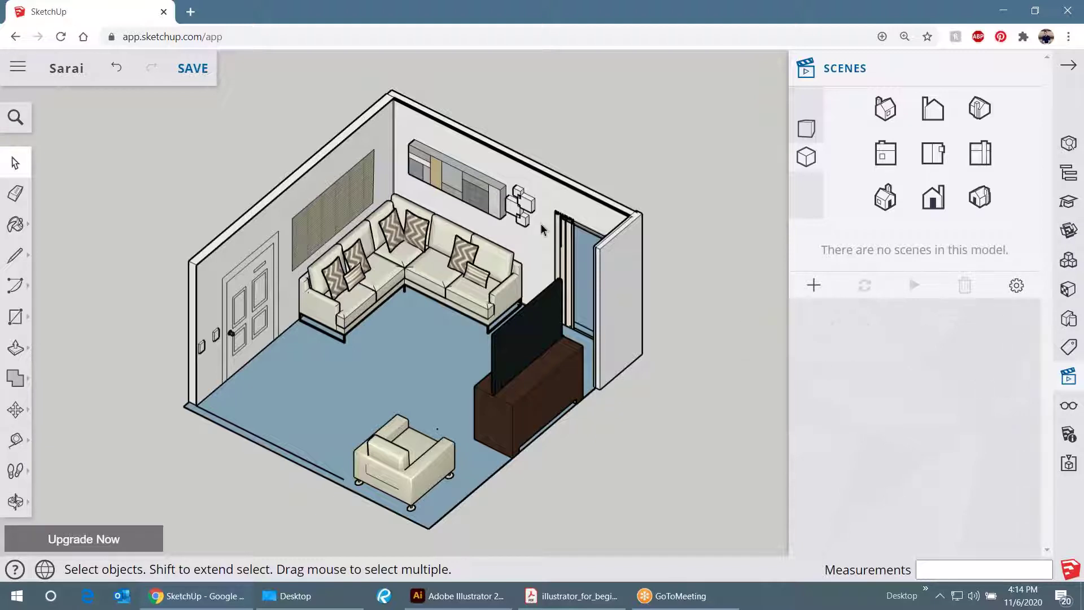
left_click(813, 285)
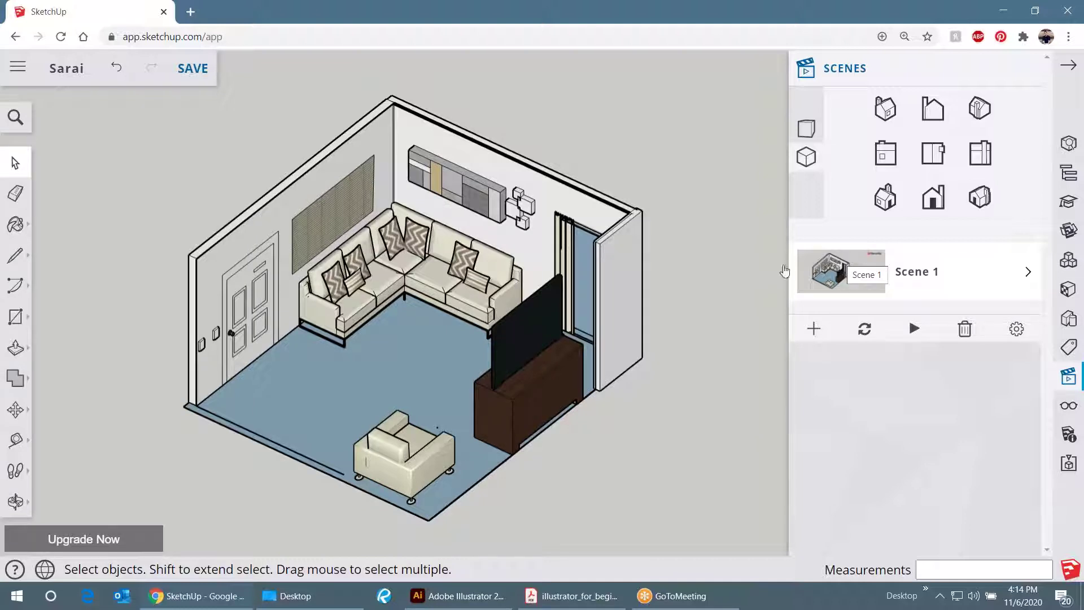
left_click_drag(325, 239, 653, 262)
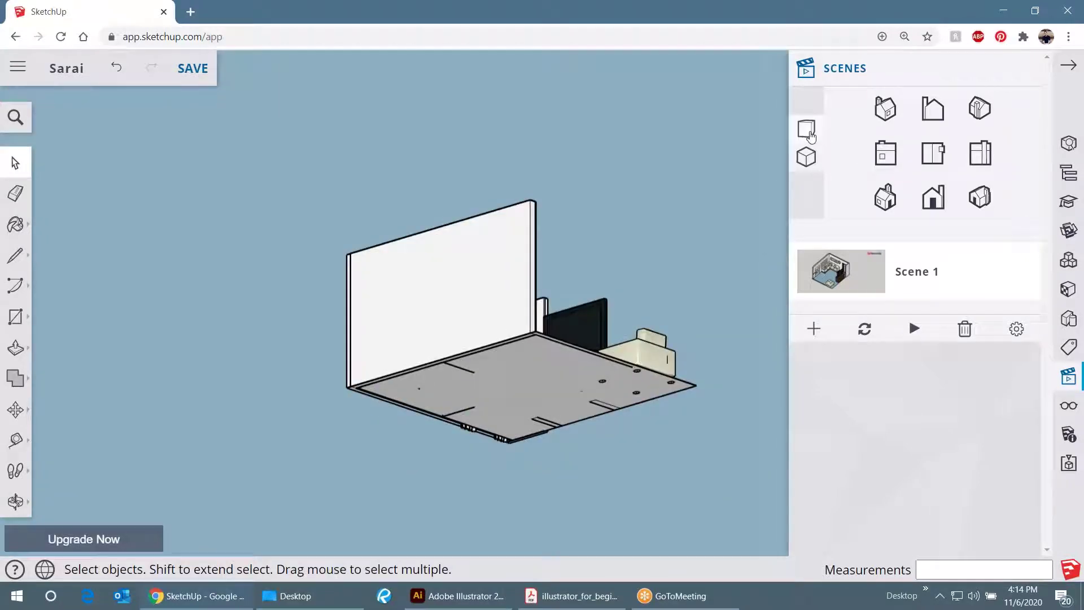
left_click(808, 133)
left_click_drag(593, 308, 542, 293)
key("space")
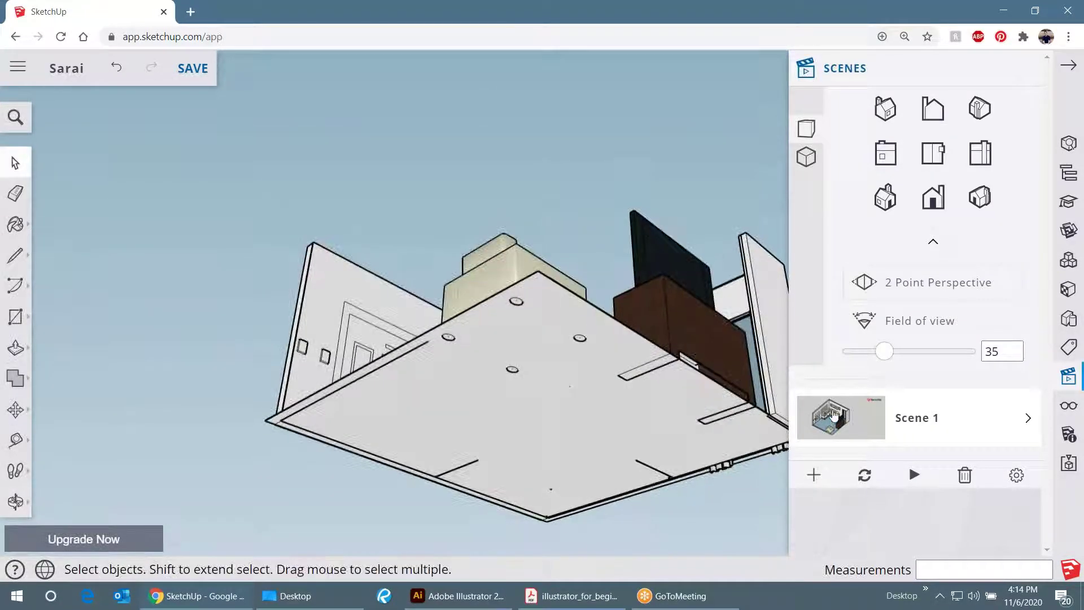
left_click(845, 416)
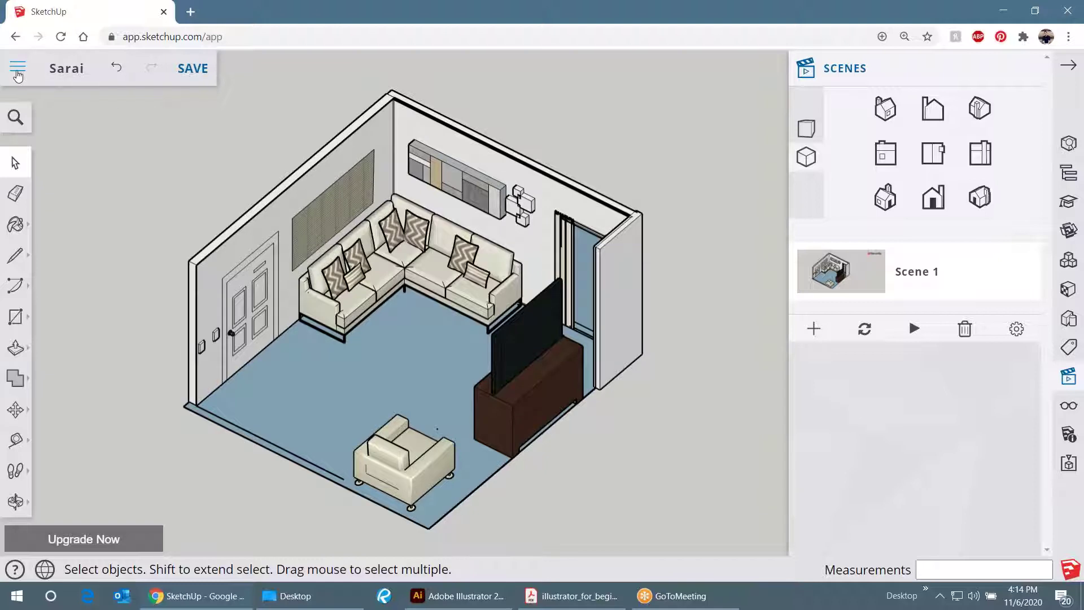
- Choose Export > PNG from the main menu, opening the 1920 × 942 px export dialog
left_click(17, 69)
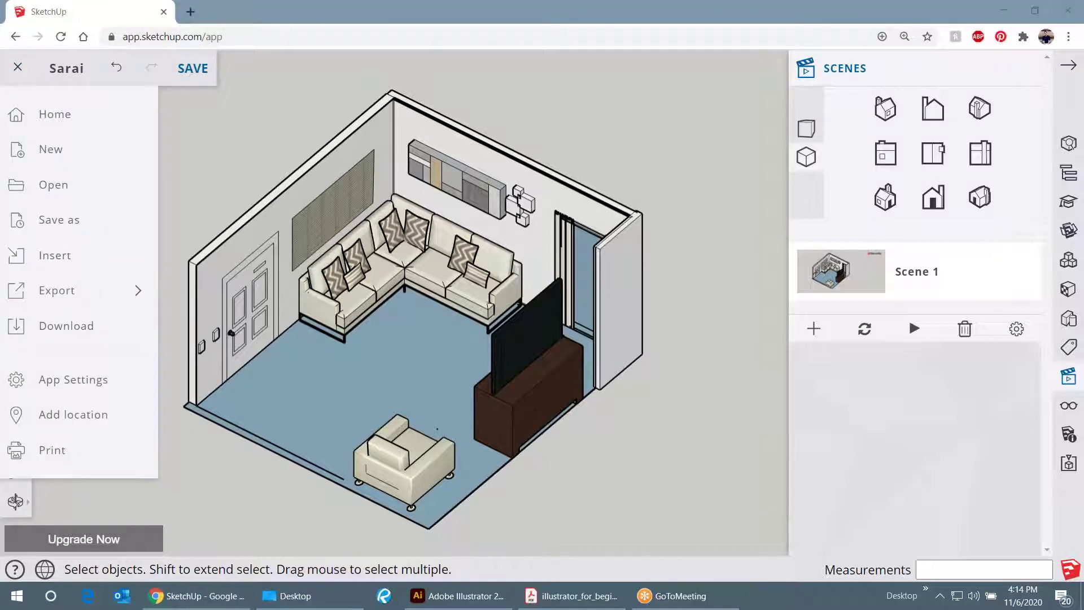
left_click(162, 130)
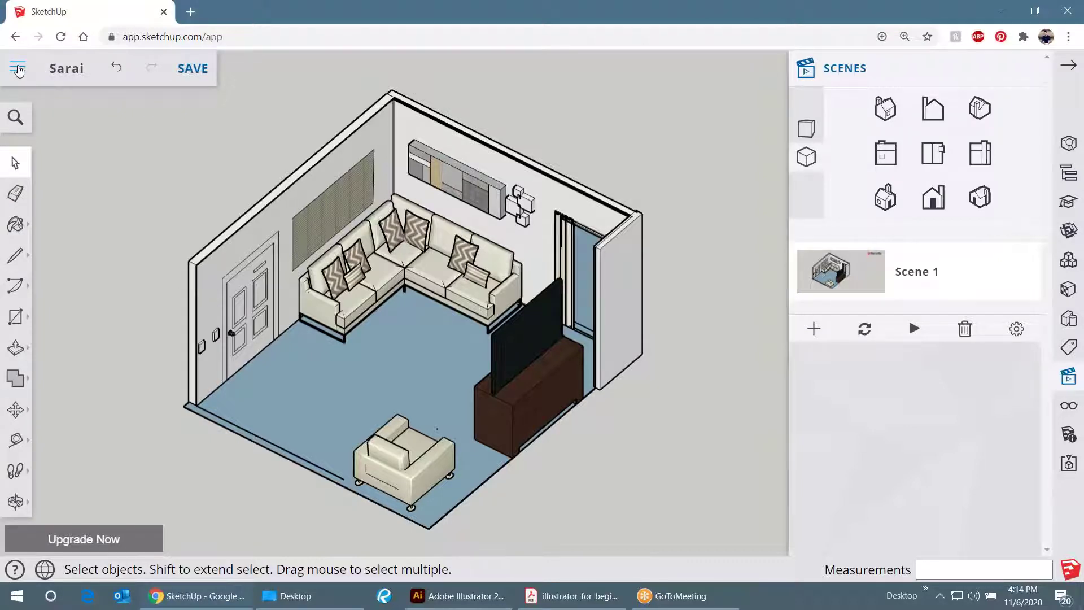
left_click(18, 68)
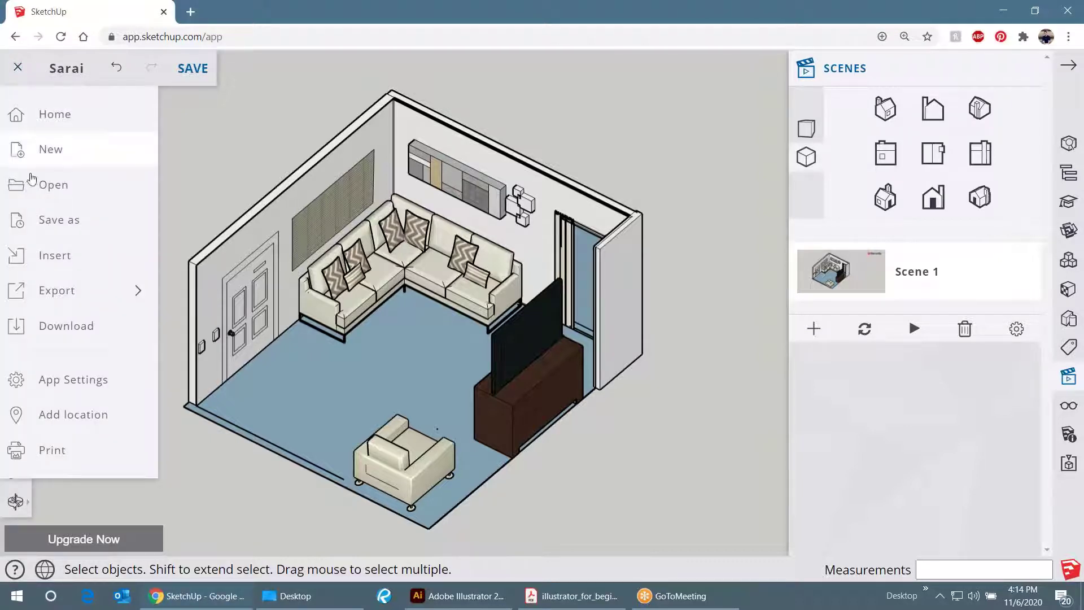
left_click(115, 305)
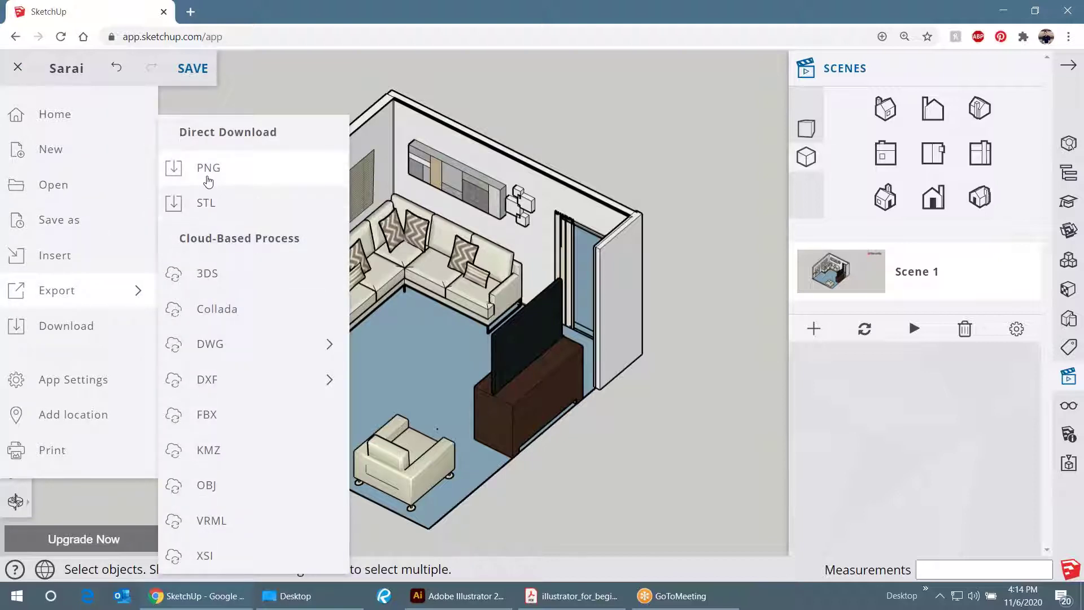
left_click(212, 175)
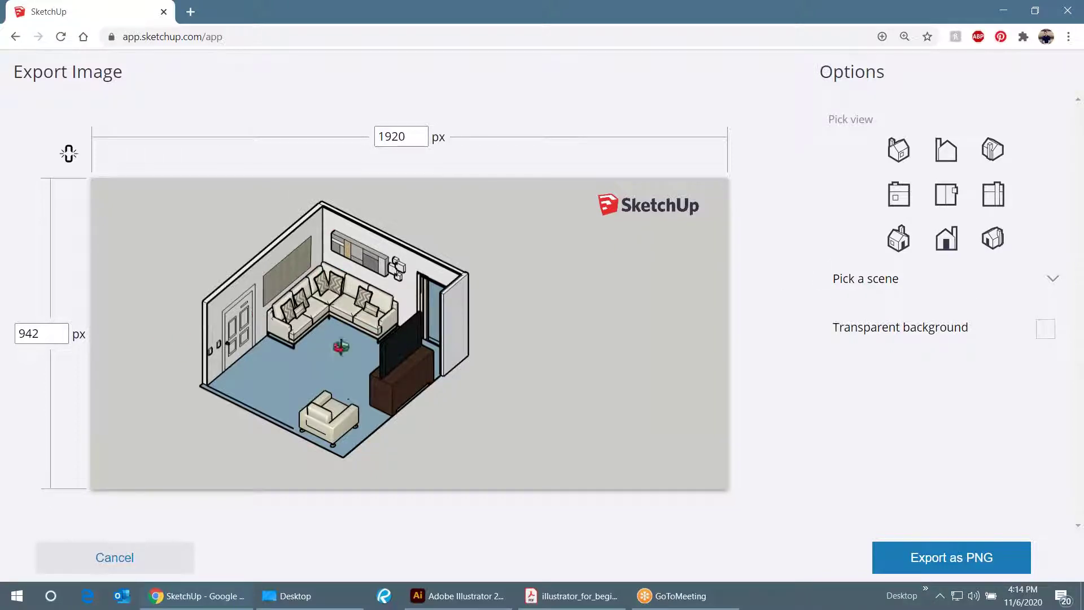
- Export the room view as a PNG with a transparent background, accepting the large-image warning
left_click(847, 330)
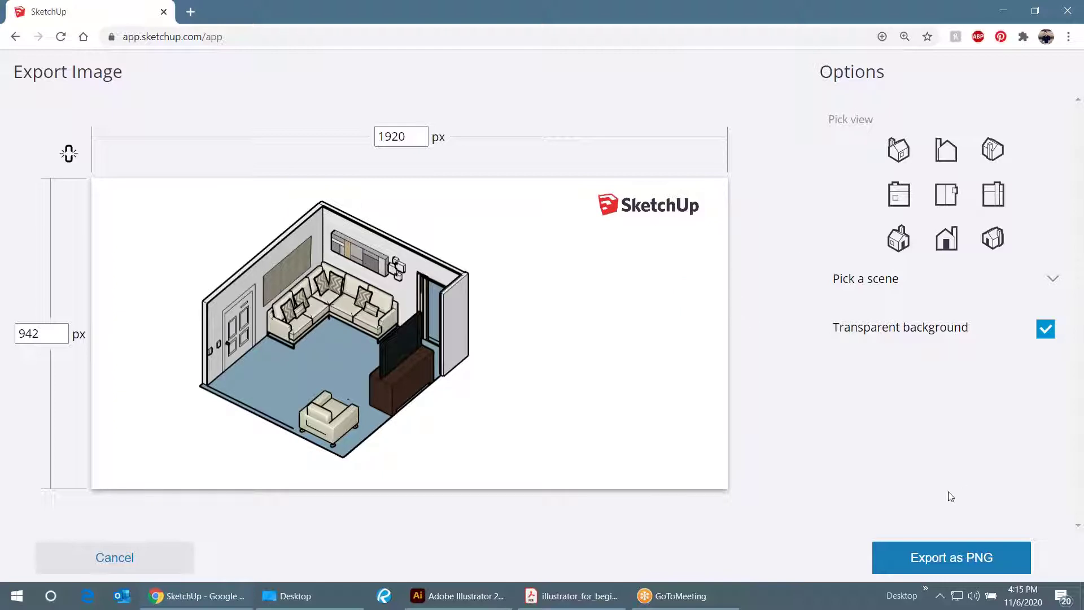
left_click(930, 560)
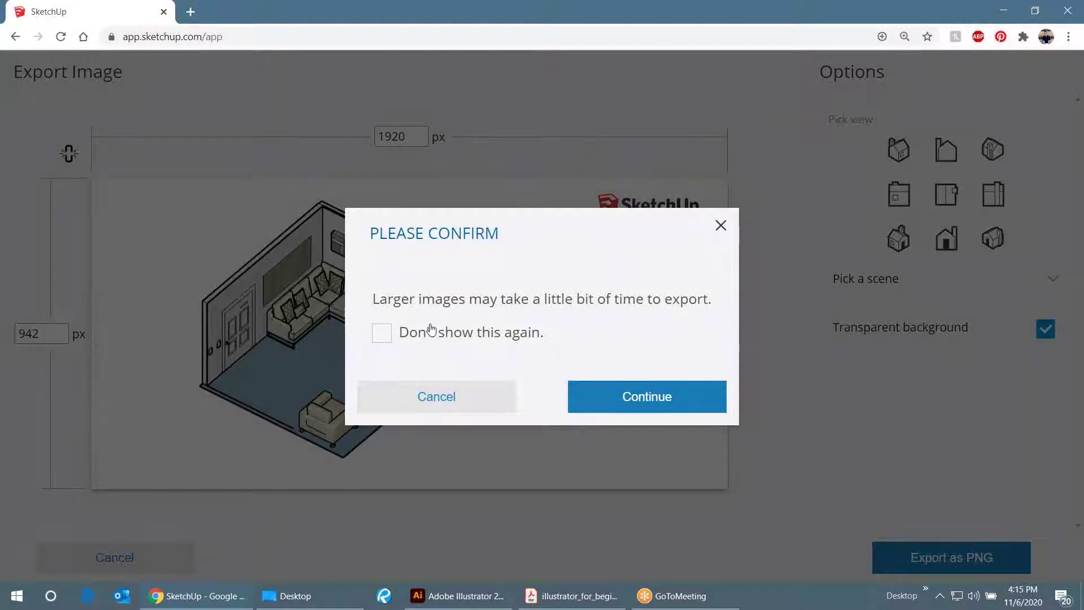
left_click(646, 395)
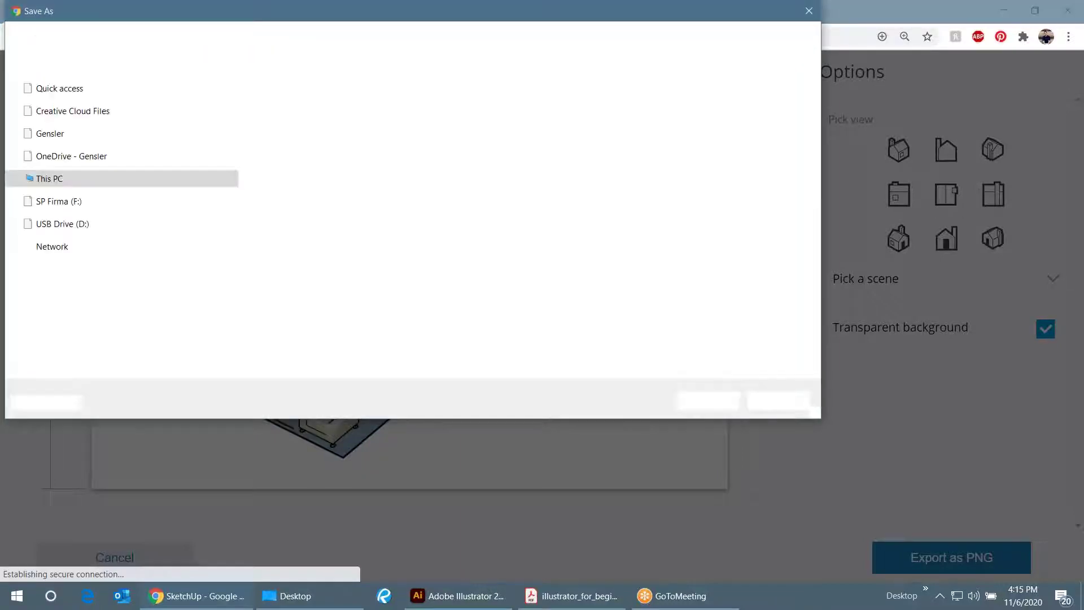
- Save the exported PNG to the Desktop with the file name Living Room
left_click_drag(265, 21, 313, 64)
scroll(206, 223, "up", 5)
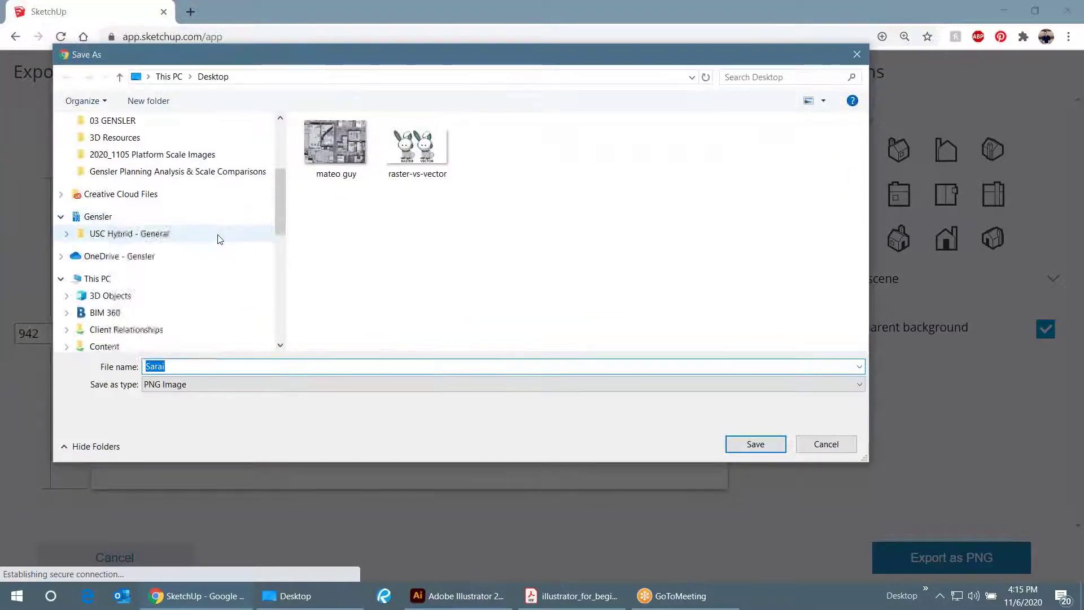
left_click(127, 150)
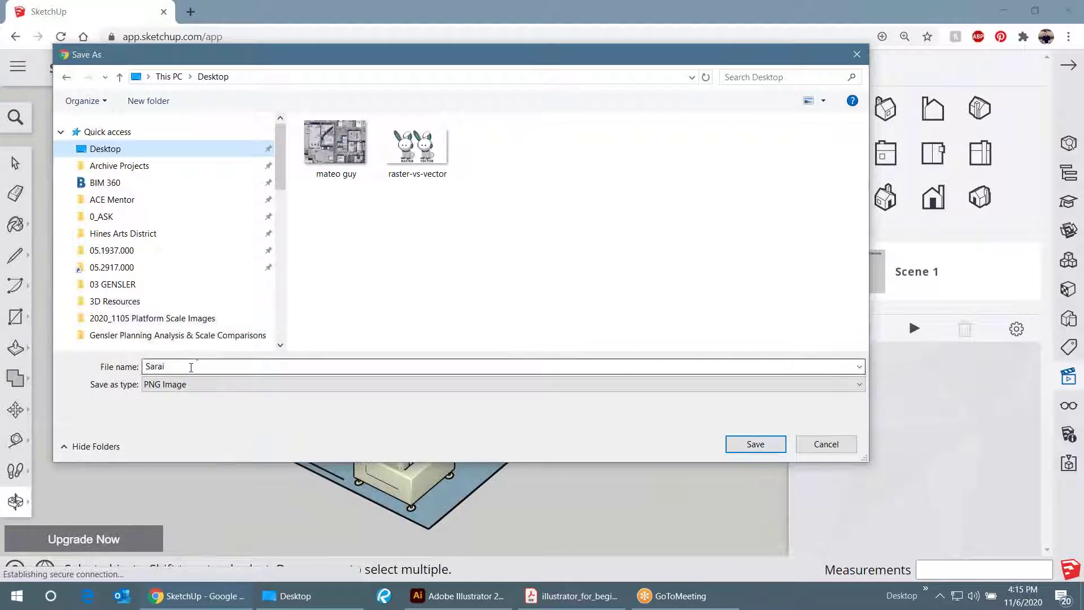
left_click(191, 367)
left_click(183, 368)
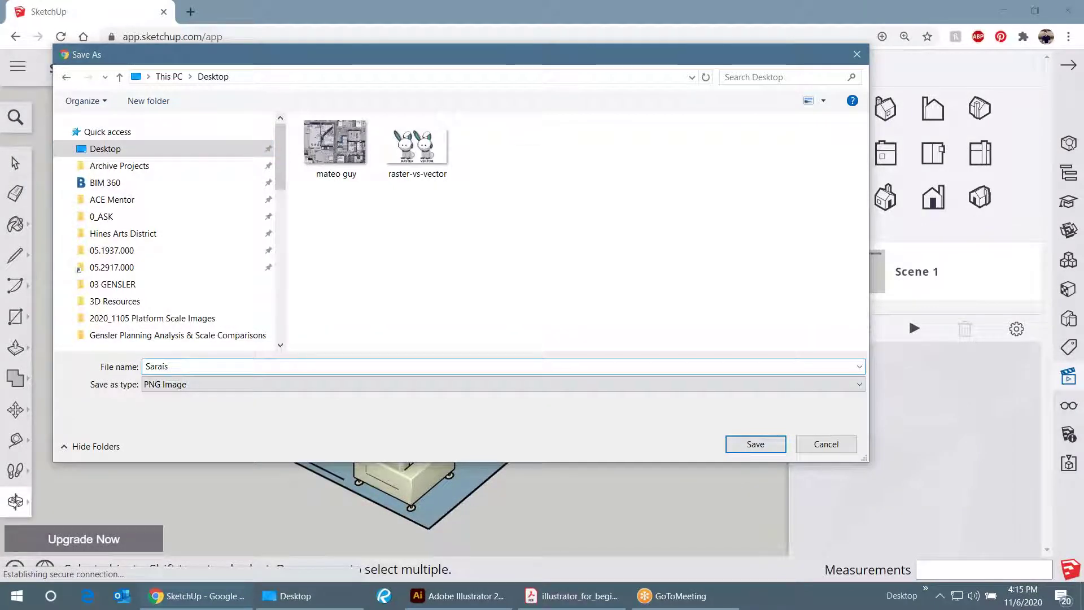
type("Libin")
key("BackSpace")
type("ving Room")
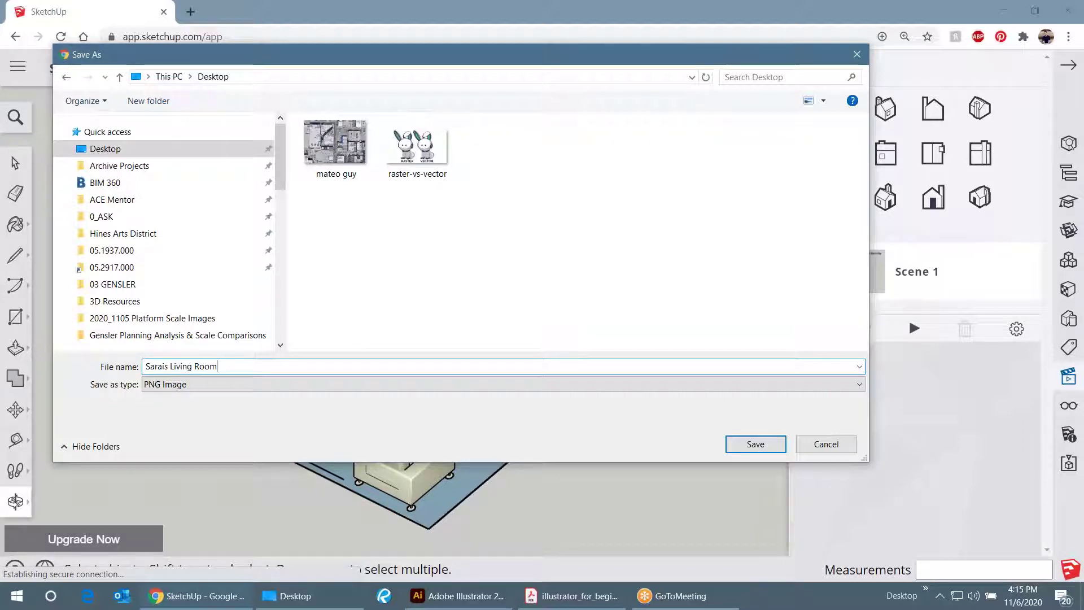
left_click(756, 444)
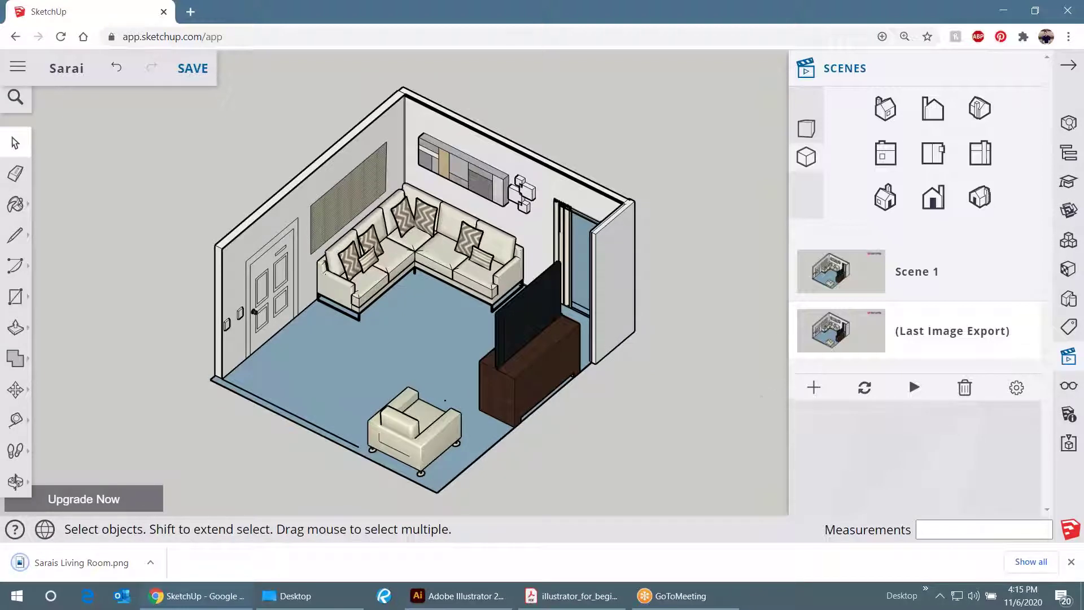
- Minimize the Chrome window to reveal the desktop and Illustrator's Home screen
left_click(1001, 11)
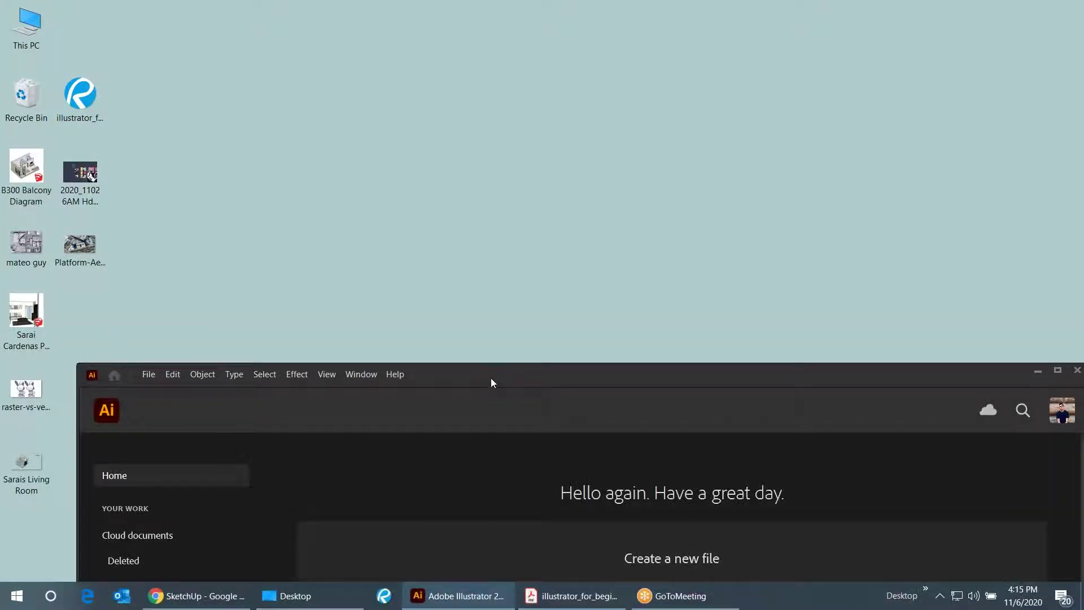
- Maximize the Illustrator Home window to fill the screen
double_click(490, 378)
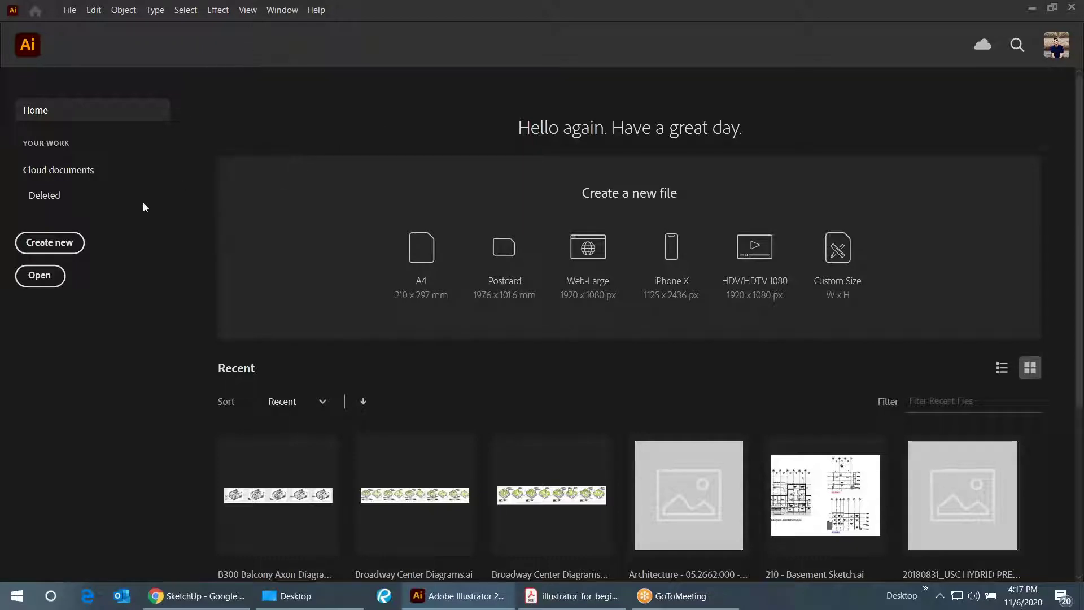
- Create a new Print Letter document in landscape orientation, 792 × 612 pt
left_click(69, 11)
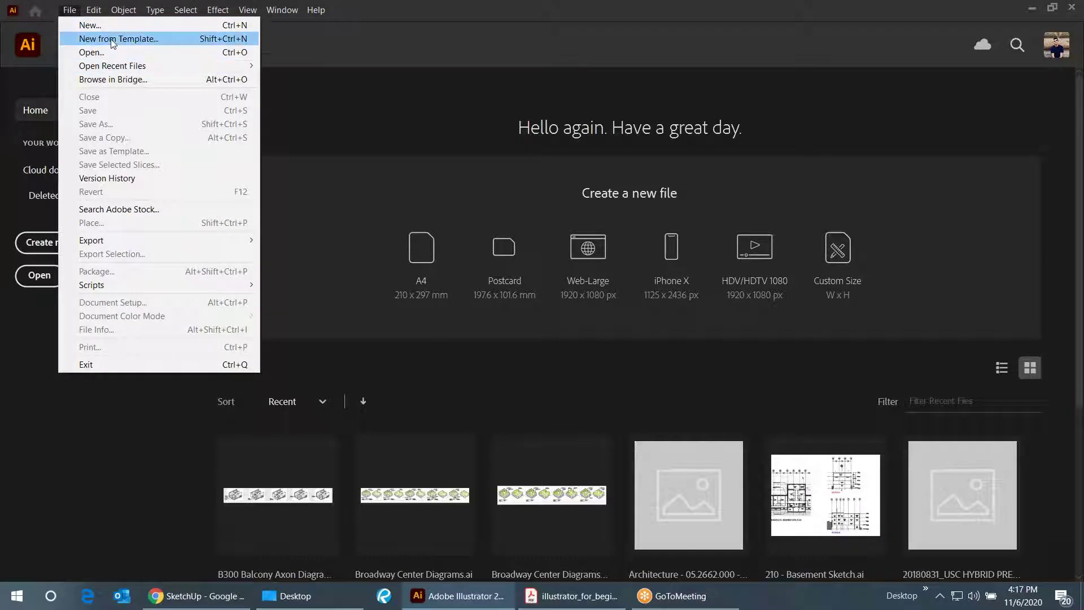
left_click(34, 322)
left_click(52, 247)
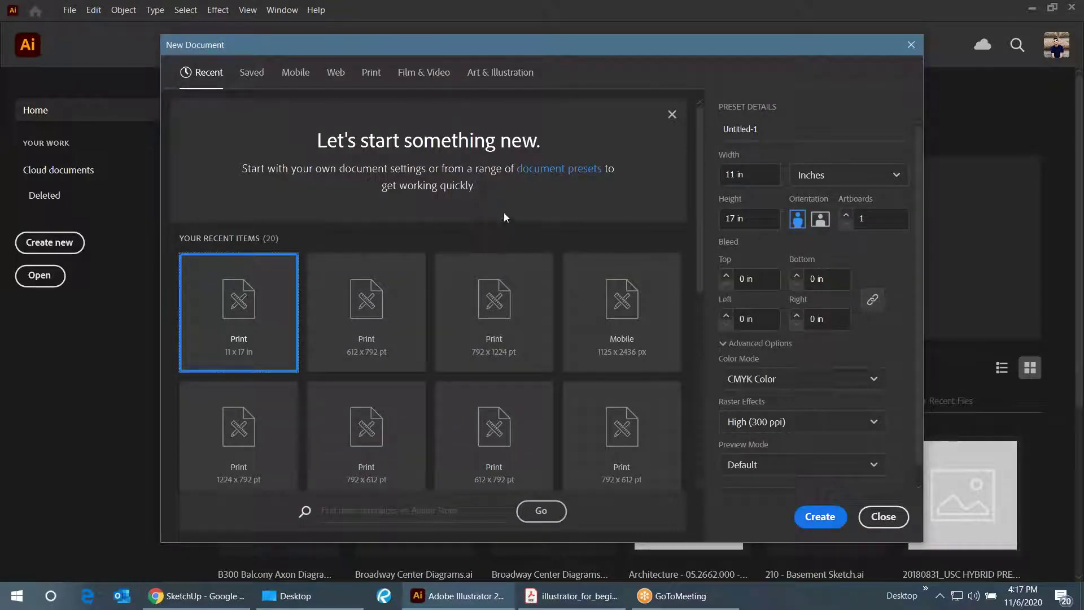
left_click(373, 73)
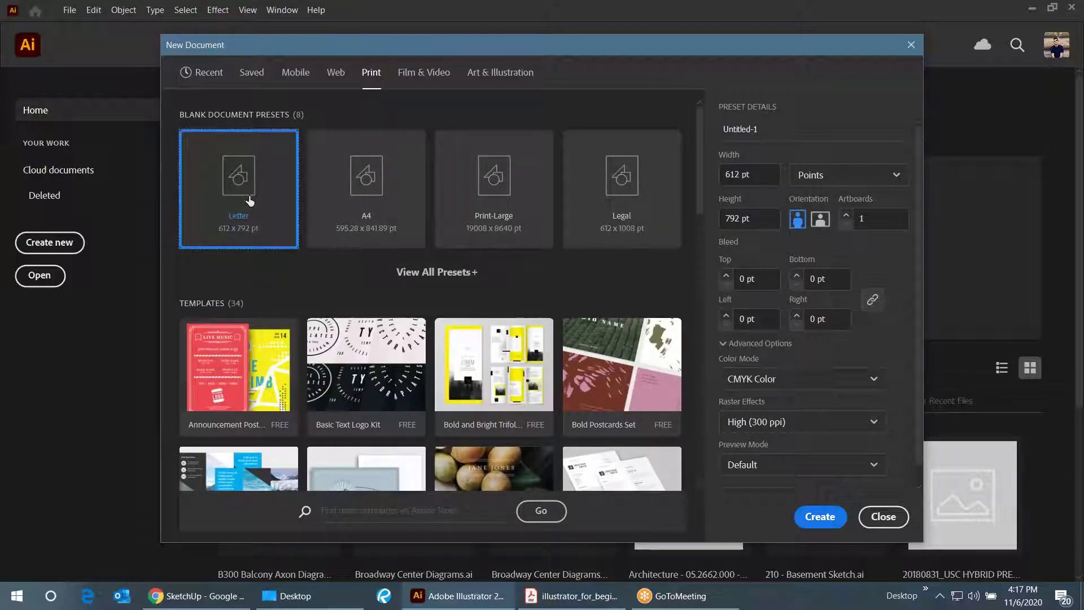
left_click(820, 220)
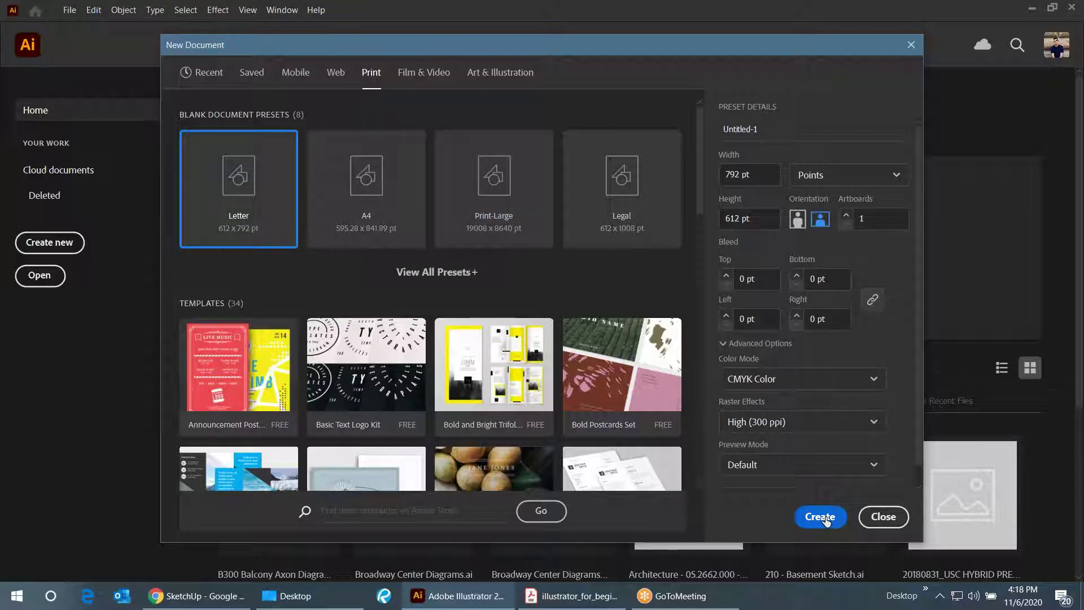
left_click(821, 516)
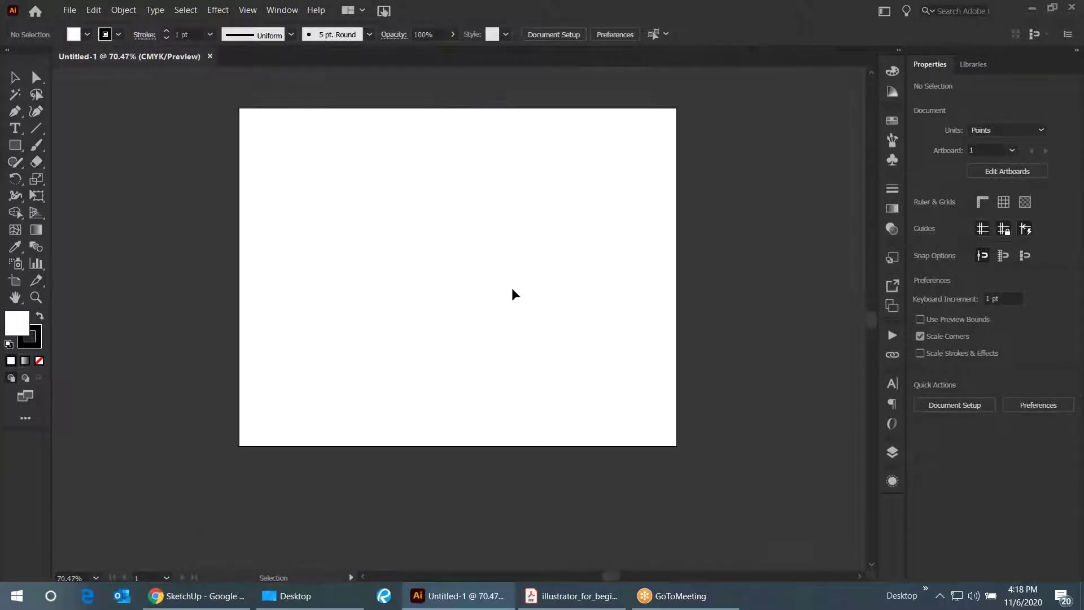
- Switch to Acrobat showing the Illustrator beginners guide PDF
scroll(403, 420, "down", 2)
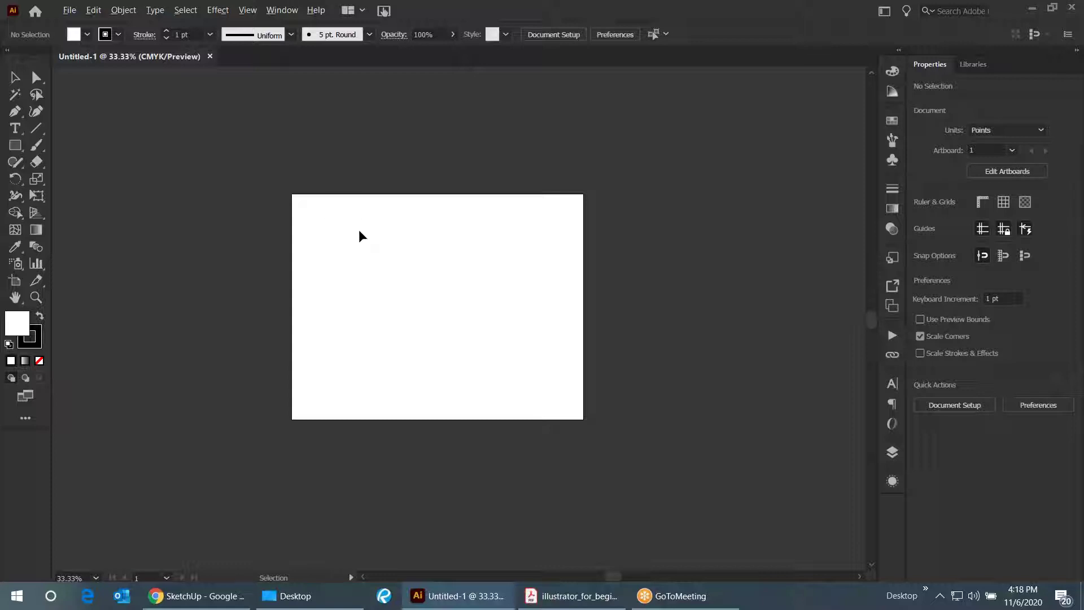
scroll(358, 229, "up", 1)
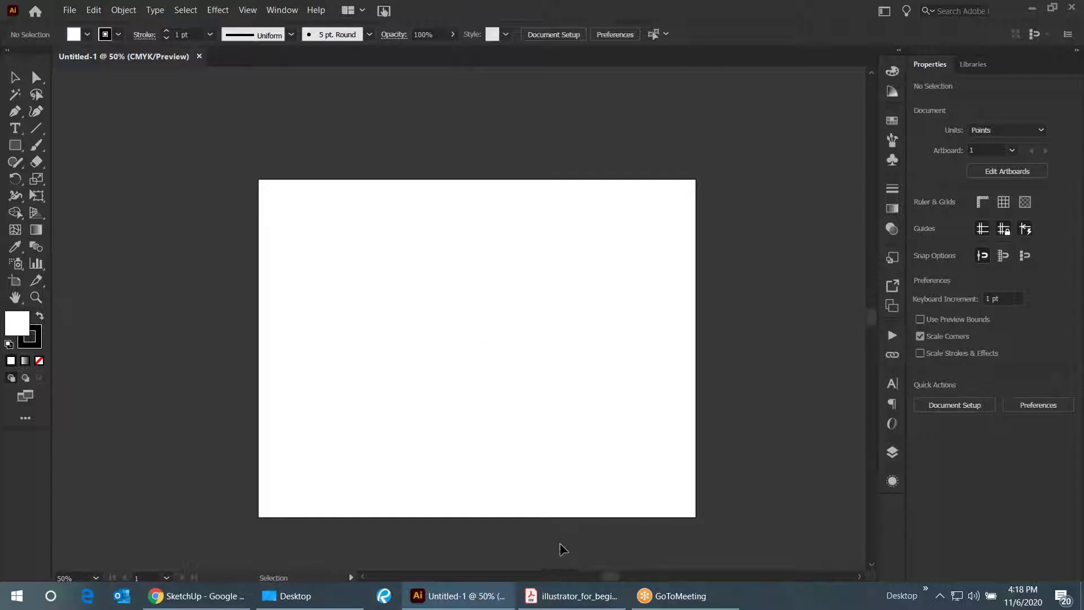
left_click(575, 597)
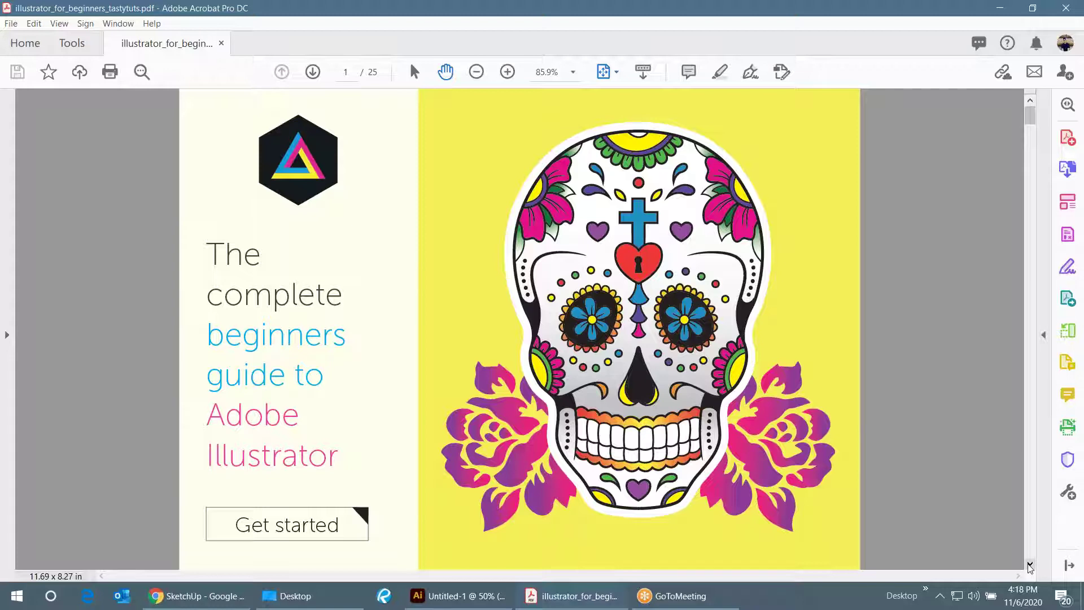
- Browse the guide's contents and Episode 1 interface page, then return to Illustrator's blank document
left_click(1029, 565)
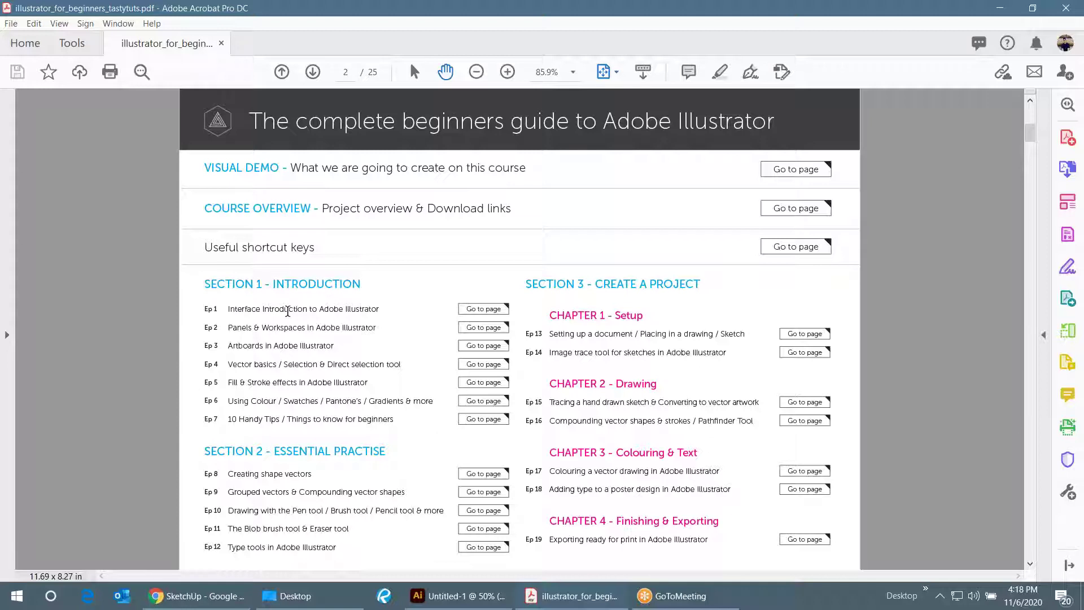
left_click(485, 309)
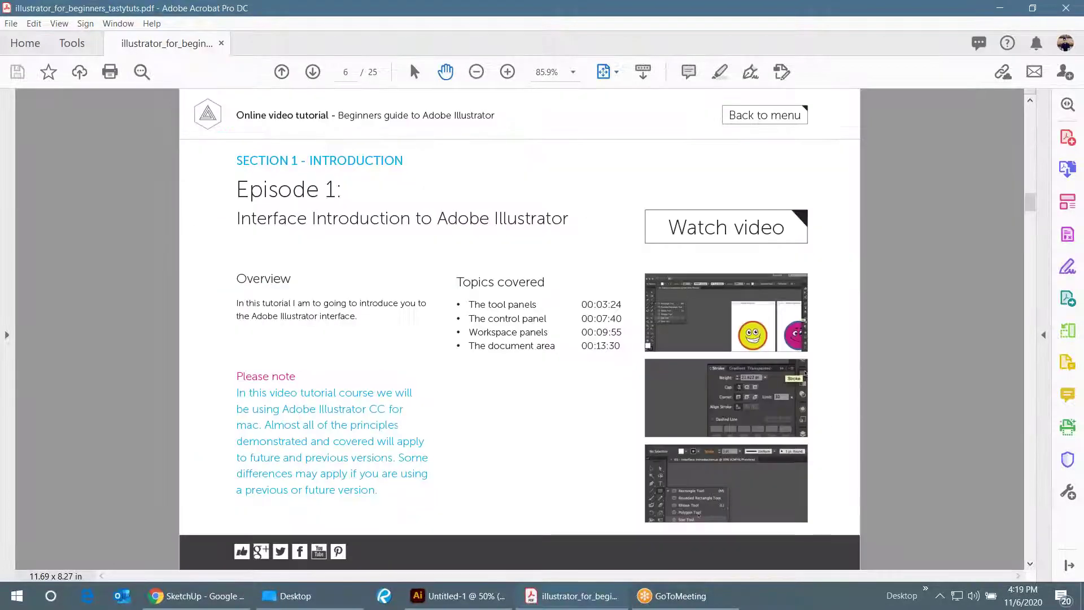
key("Page_Down")
key("Page_Up")
left_click(493, 598)
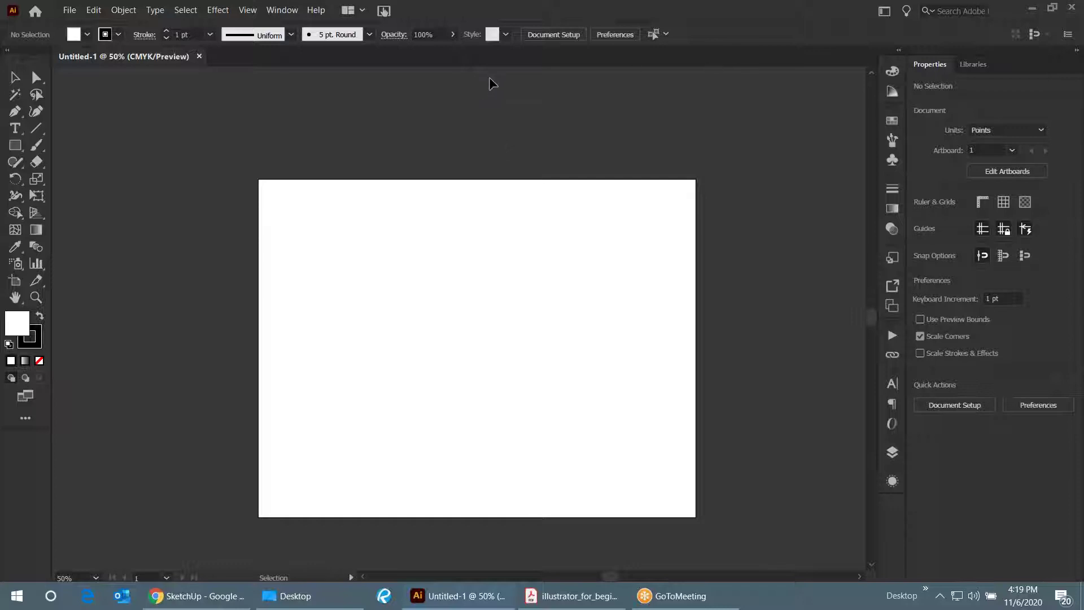
- Place the Desktop's Living Room PNG onto the artboard, dragging out a wide frame
mouse_move(315, 599)
left_click(69, 10)
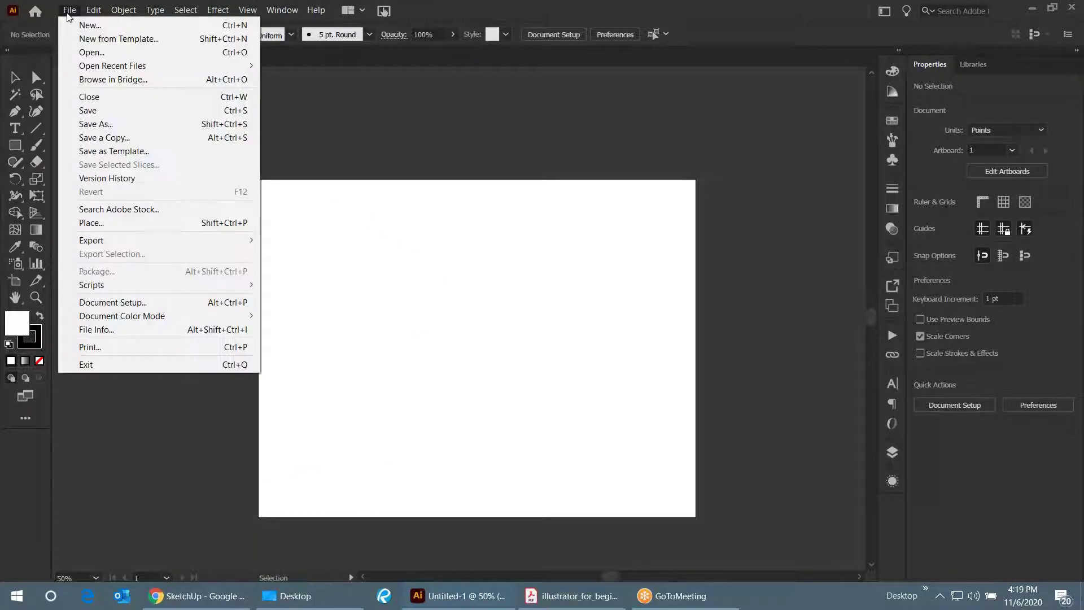
left_click(94, 223)
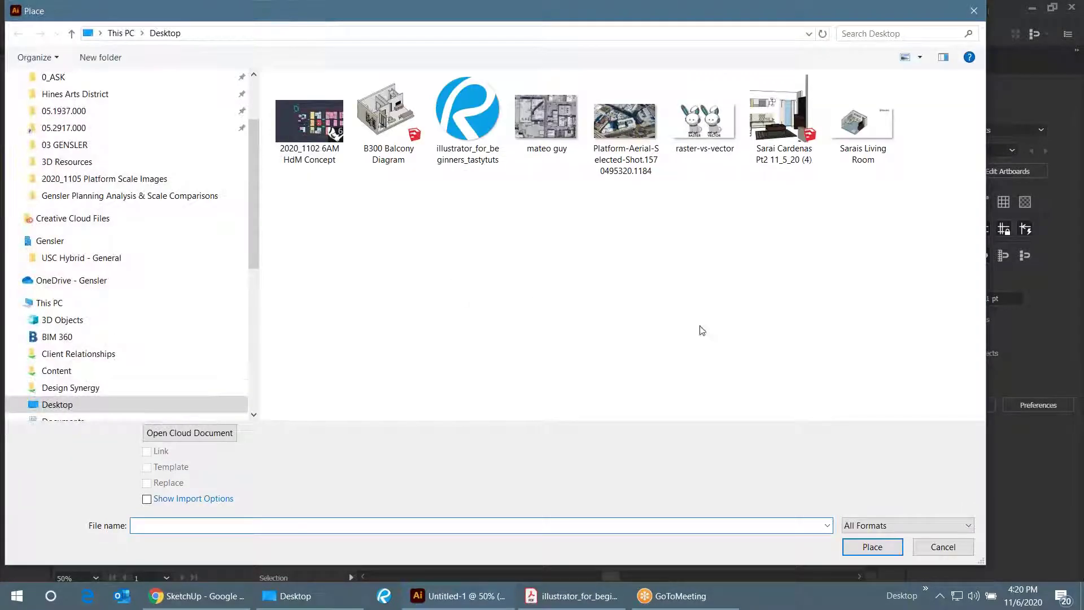
double_click(873, 122)
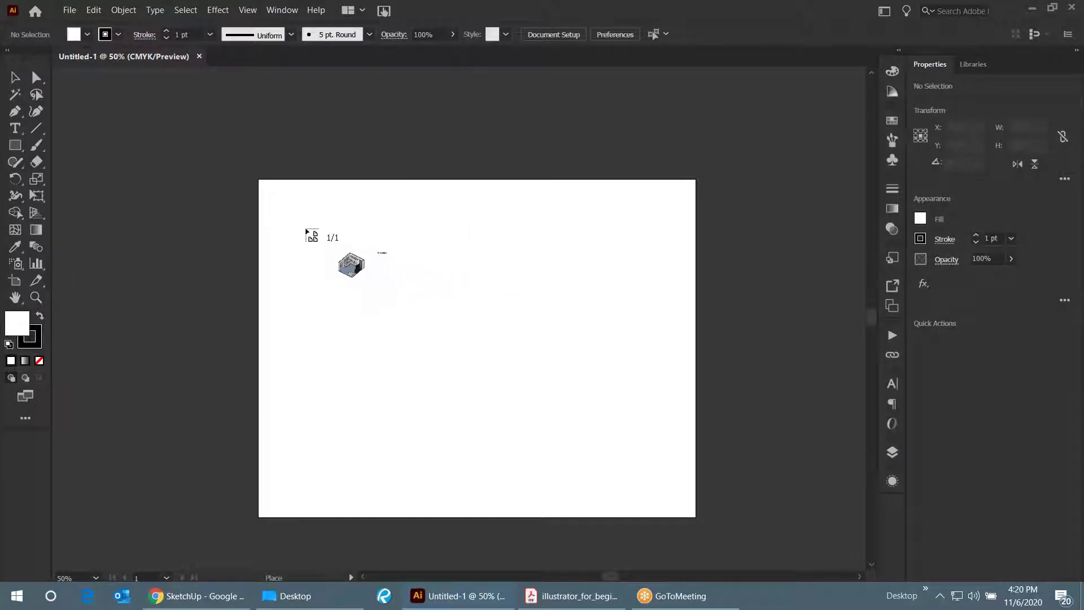
mouse_move(271, 199)
left_mouse_down()
mouse_move(382, 276)
mouse_move(500, 278)
mouse_move(564, 381)
mouse_move(624, 399)
mouse_move(666, 395)
mouse_move(689, 411)
left_mouse_up()
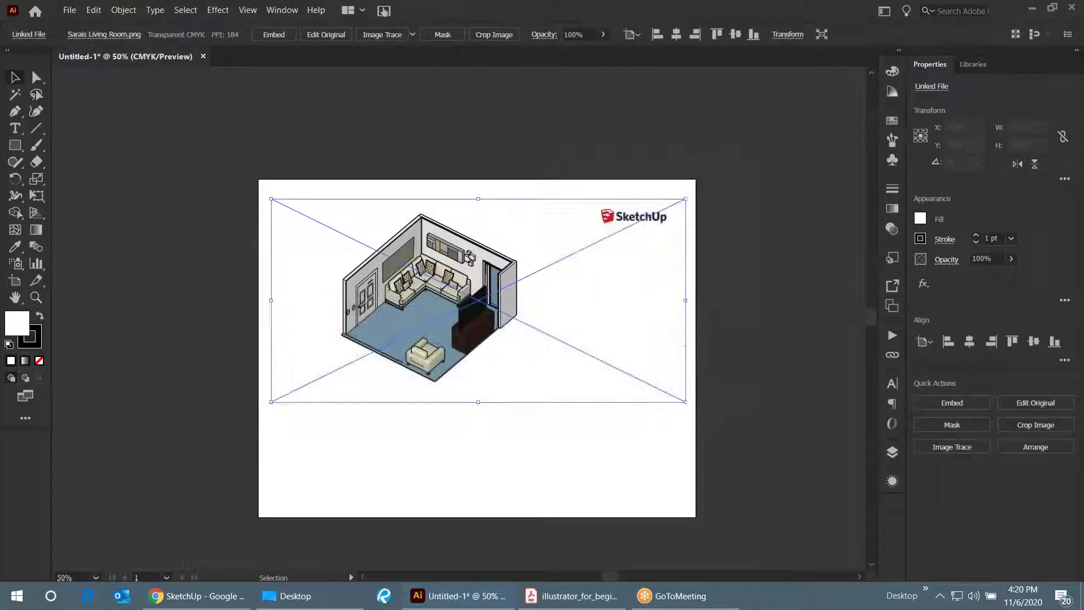
- Scale the living room image up to about 1057 × 519 pt, extending past the artboard's right edge
left_click(689, 412)
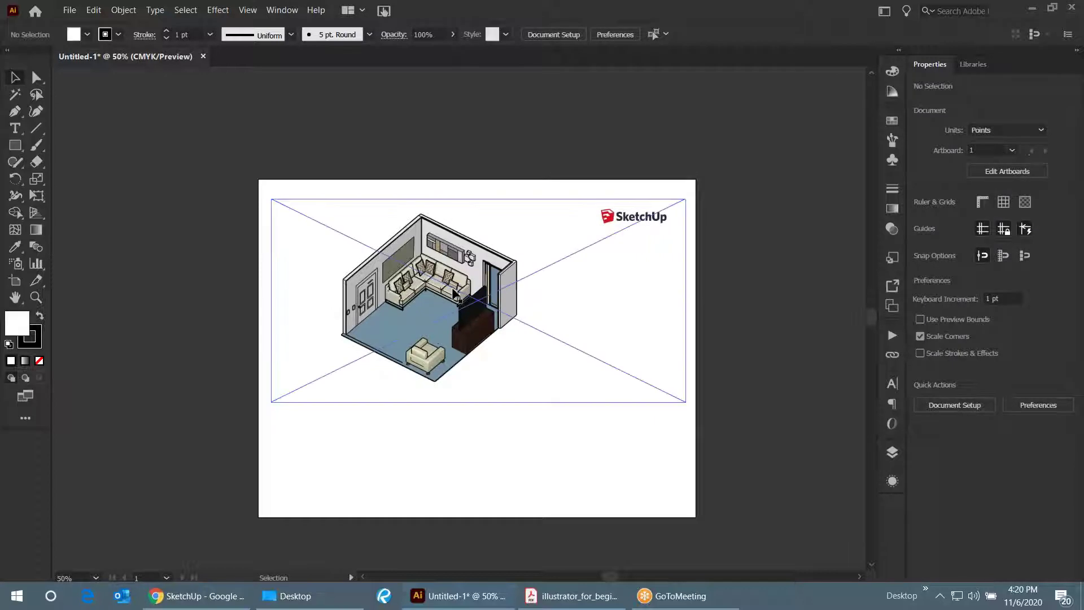
left_click(527, 307)
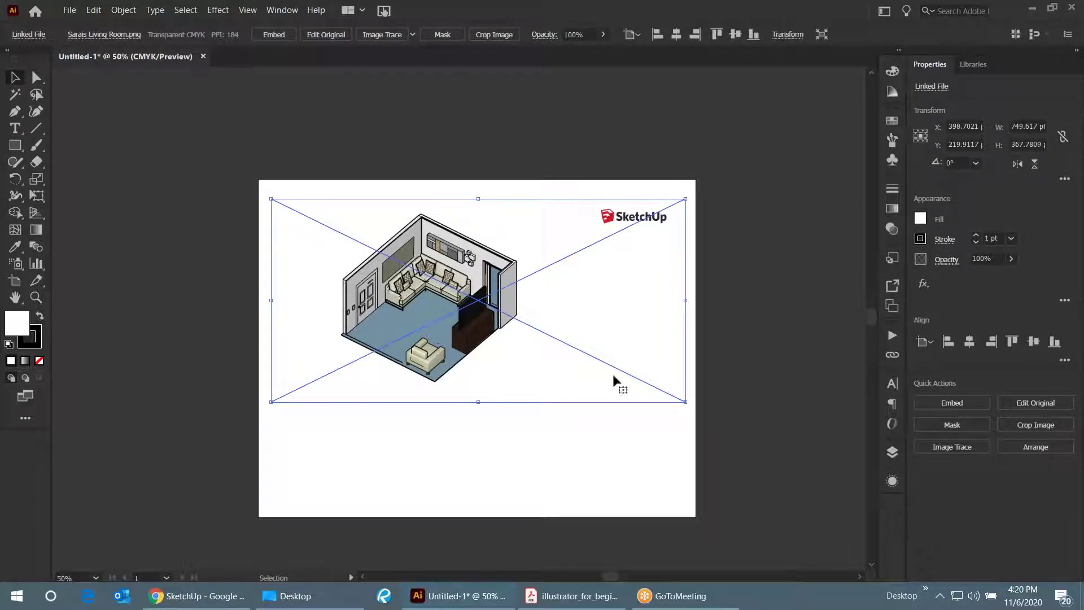
left_click_drag(686, 403, 756, 517)
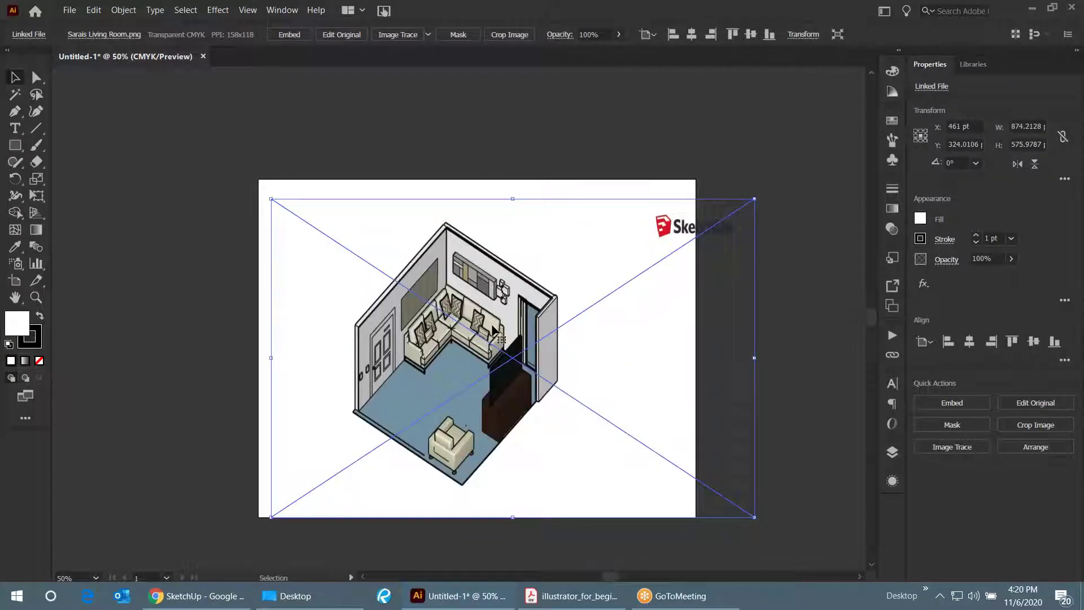
key("ctrl+z")
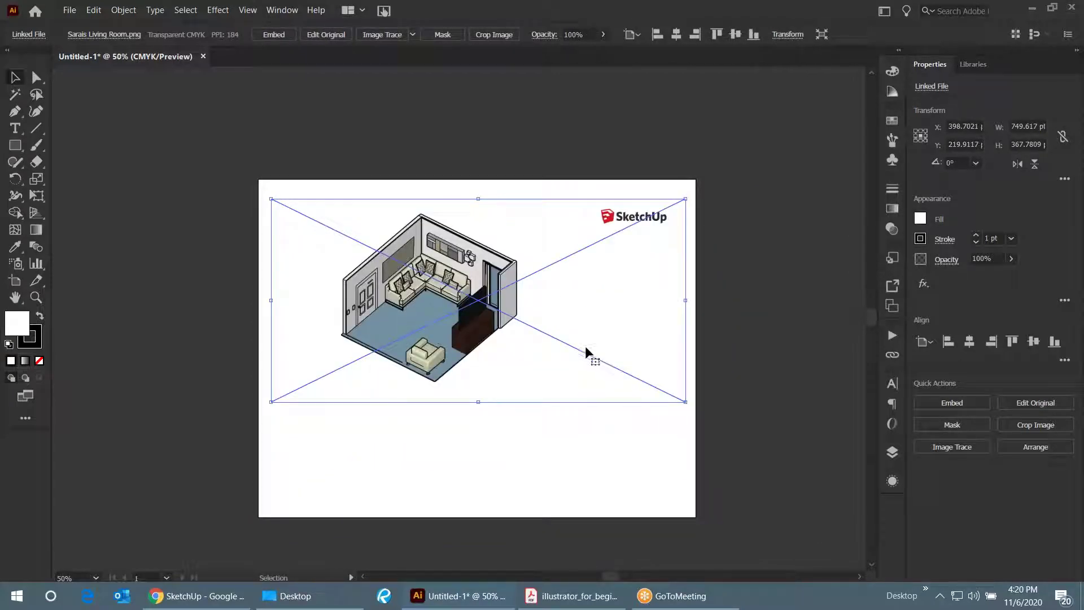
left_click_drag(685, 402, 855, 502)
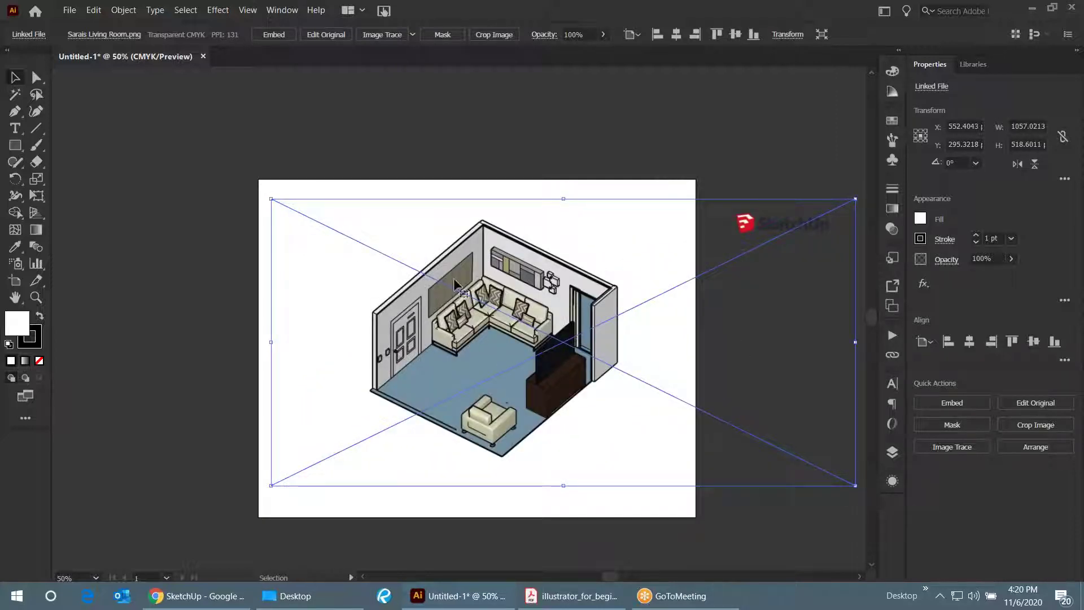
left_click_drag(515, 332, 511, 333)
key("ctrl+1")
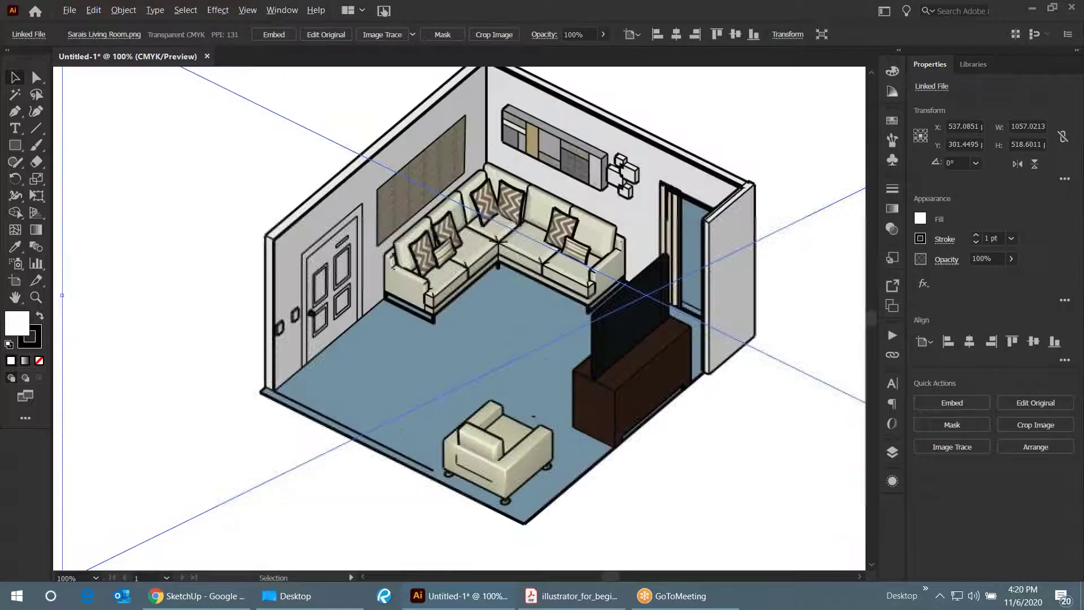
scroll(427, 336, "down", 1)
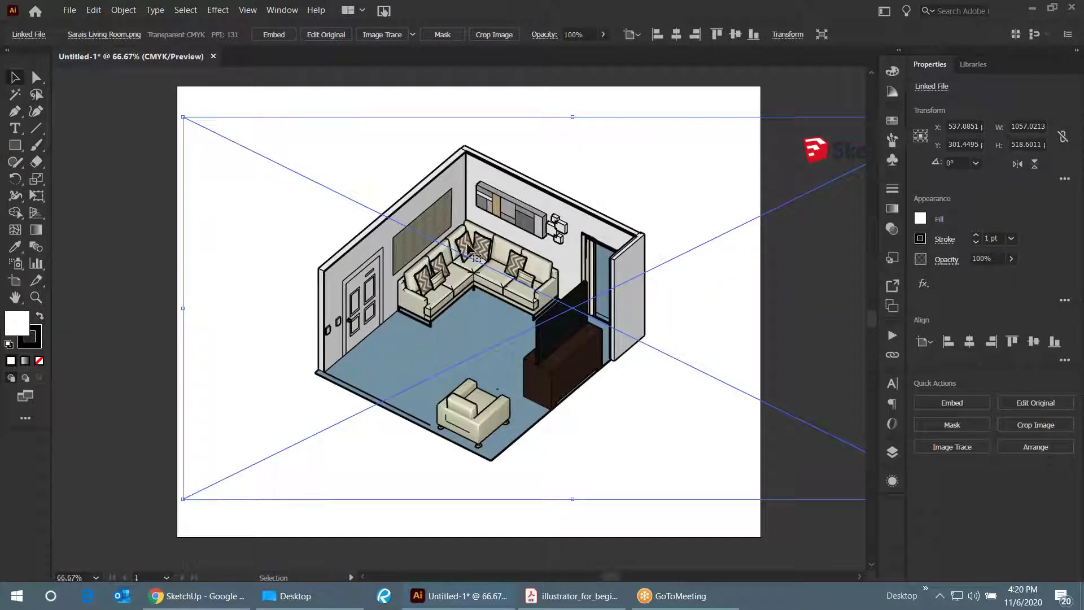
scroll(484, 266, "down", 1)
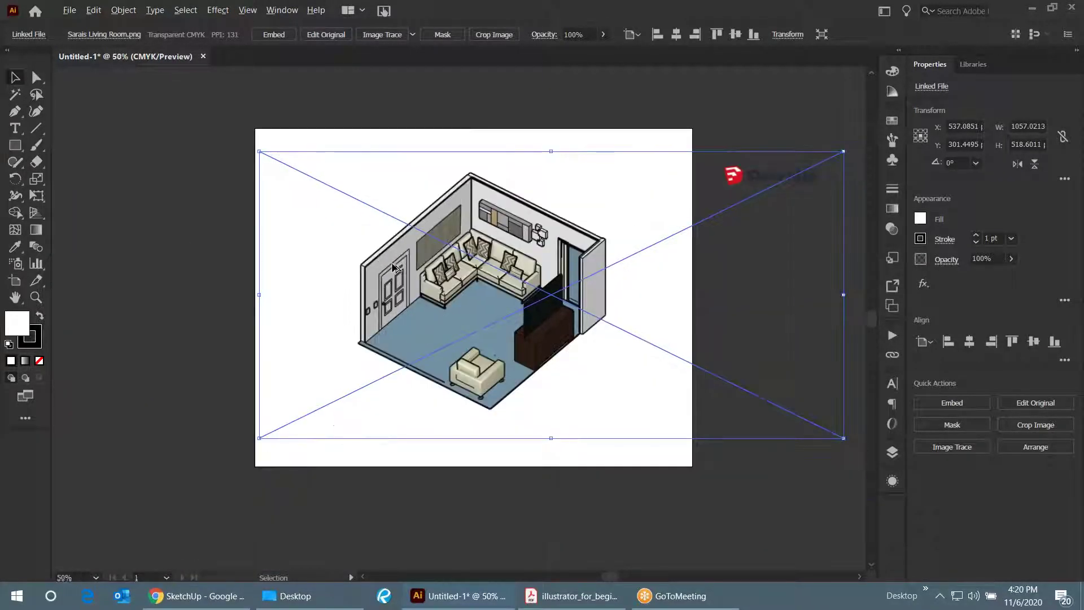
left_click(180, 232)
left_click(494, 261)
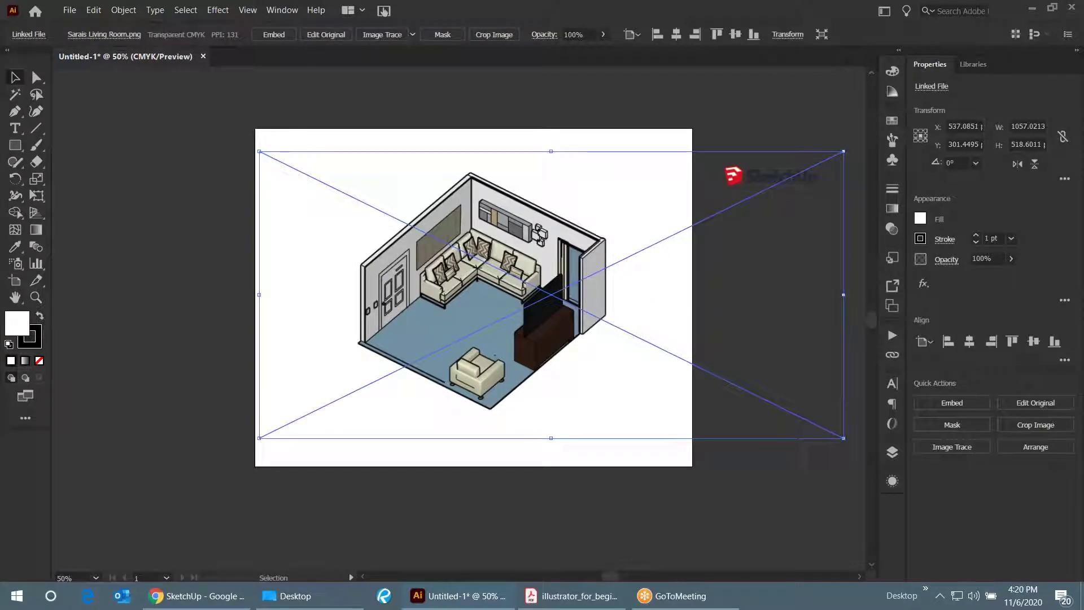
left_click(626, 102)
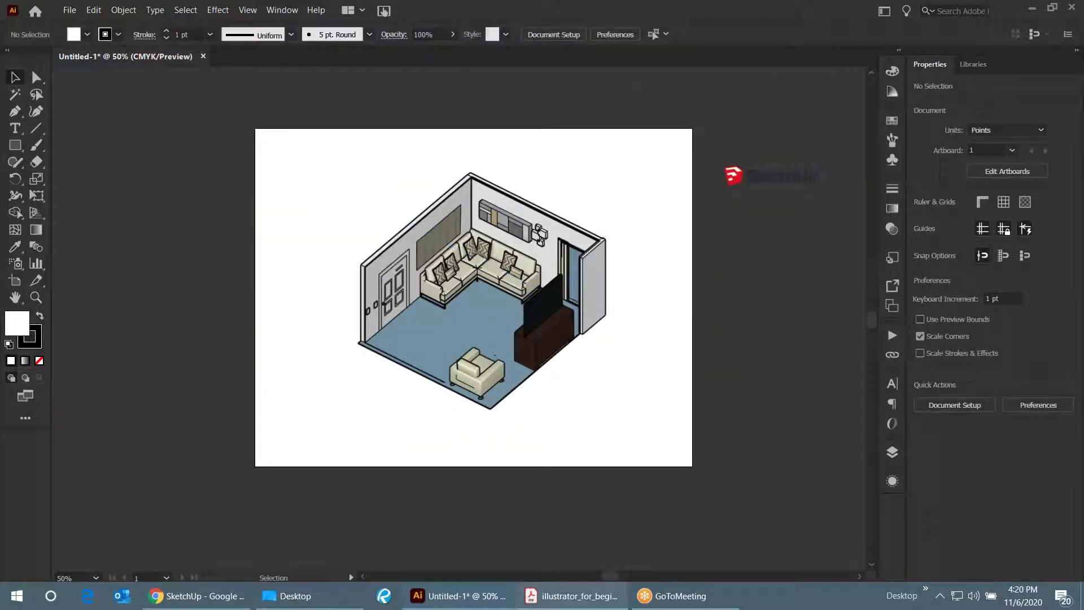
- Page the guide ahead to Episode 3, Artboards, then go back to the Illustrator document
left_click(611, 598)
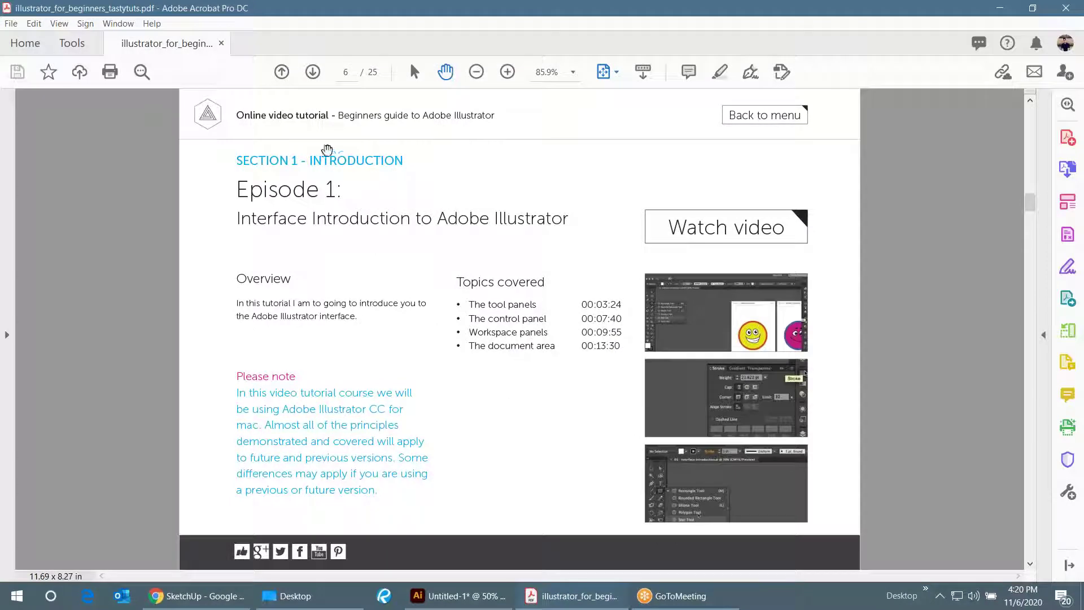
scroll(327, 169, "down", 1)
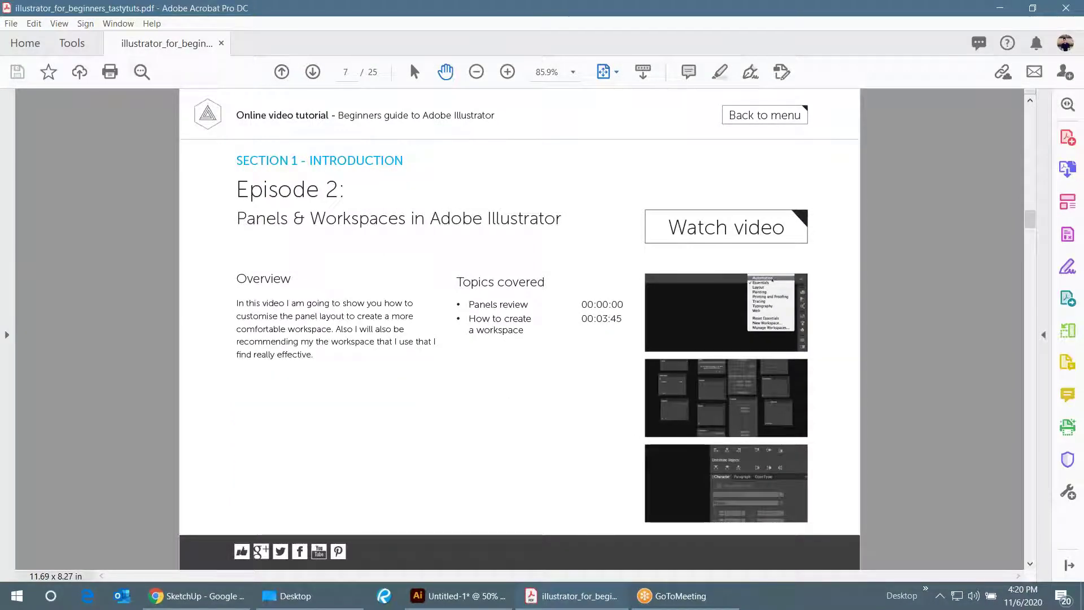
scroll(508, 268, "down", 1)
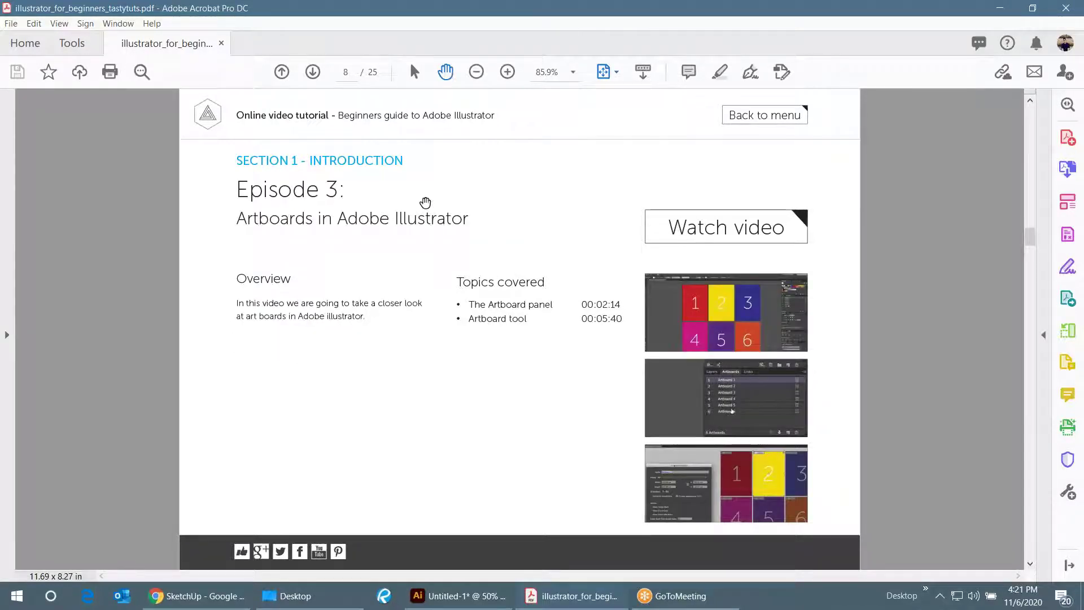
left_click(459, 595)
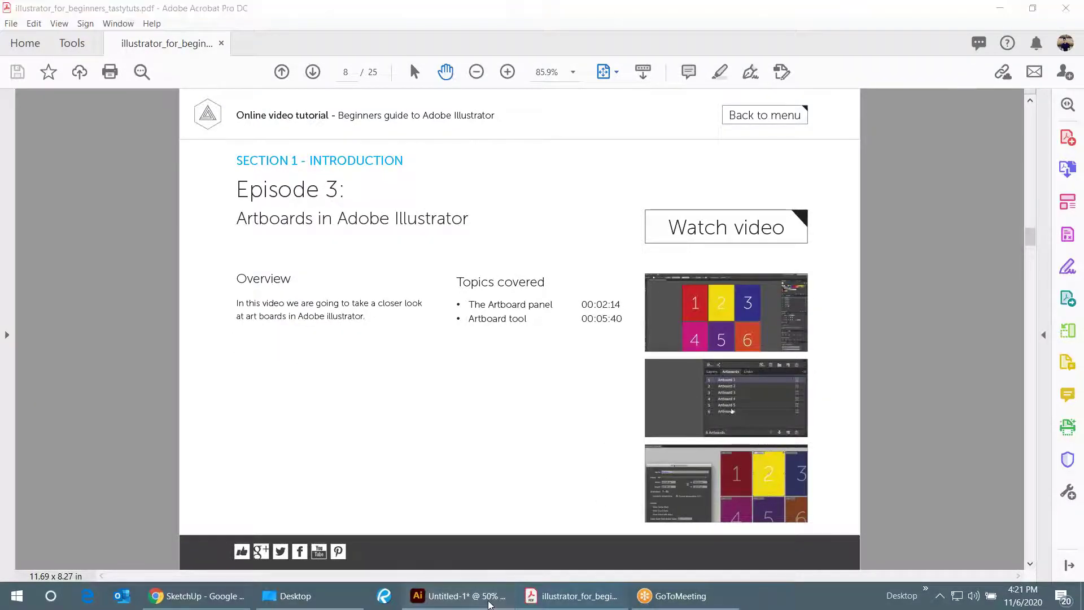
scroll(344, 283, "down", 2)
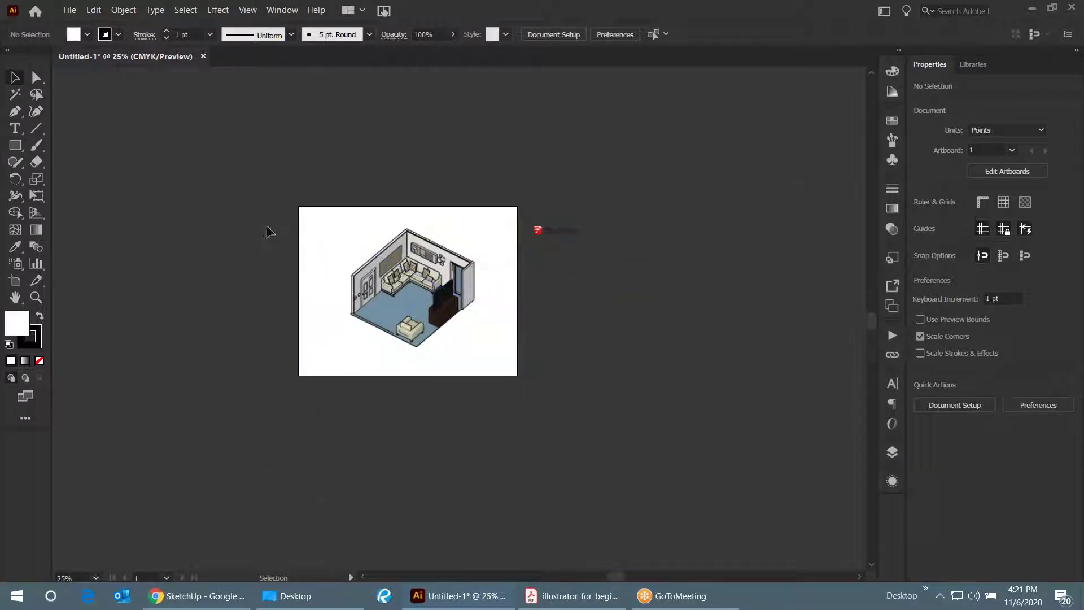
- Enter artboard editing and open Artboard 1's options, closing them unchanged
scroll(235, 255, "down", 1)
scroll(384, 254, "up", 1)
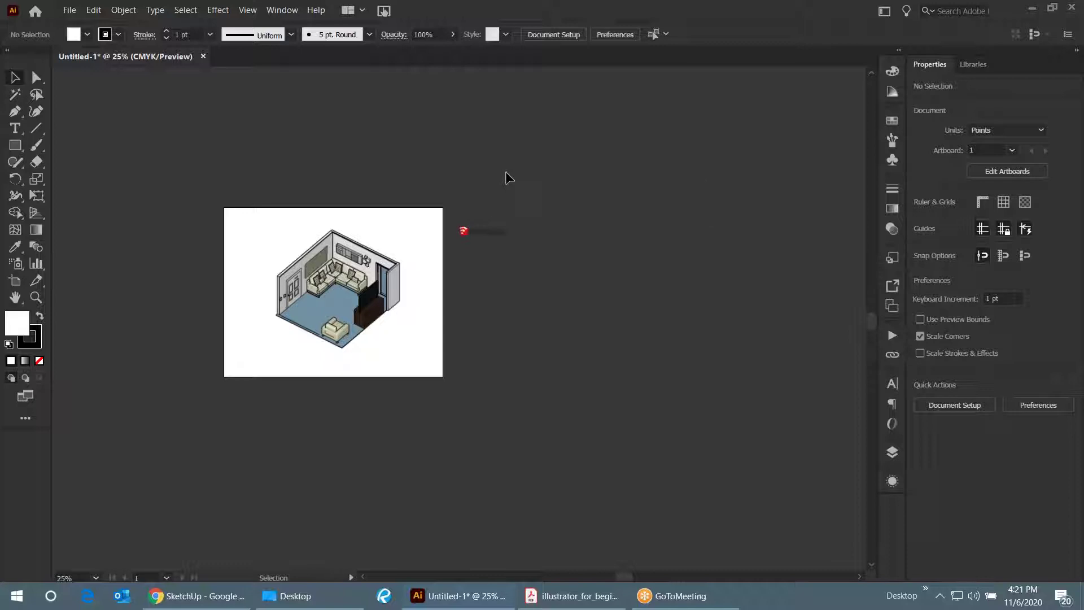
left_click(995, 171)
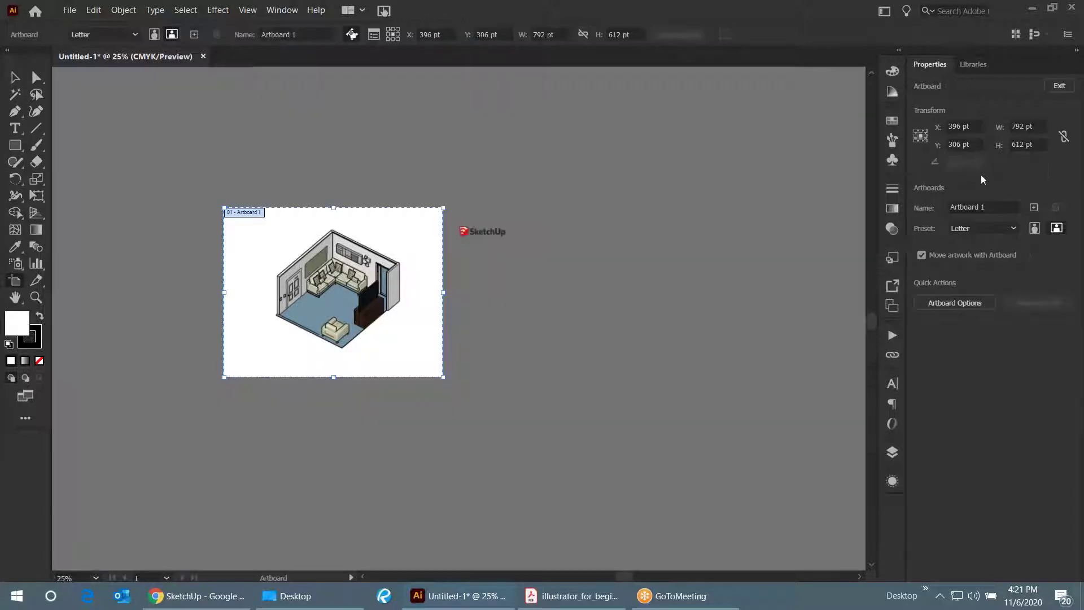
left_click(953, 304)
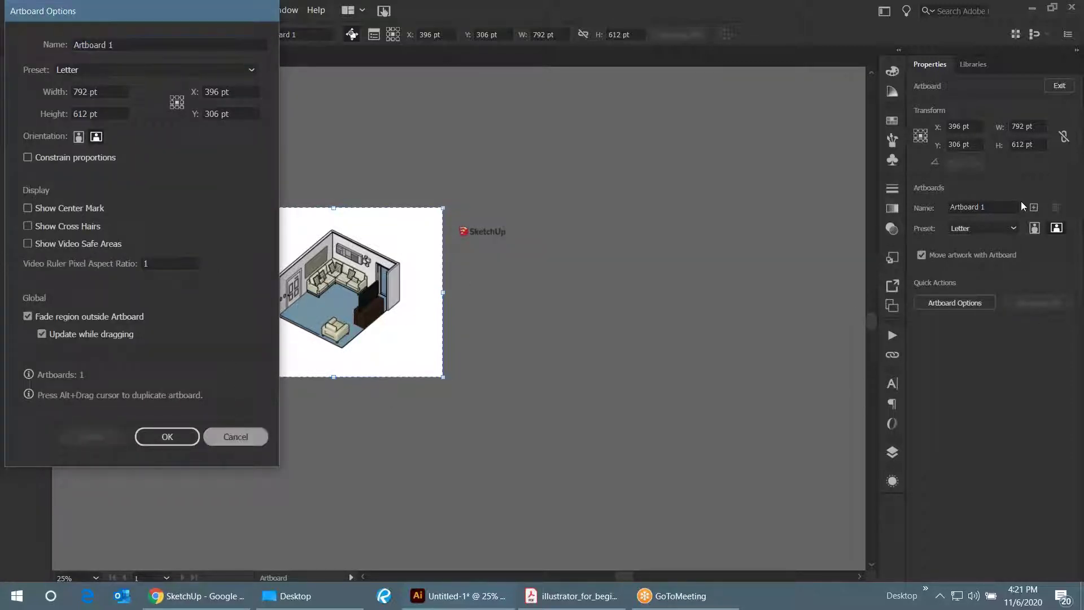
left_click(235, 436)
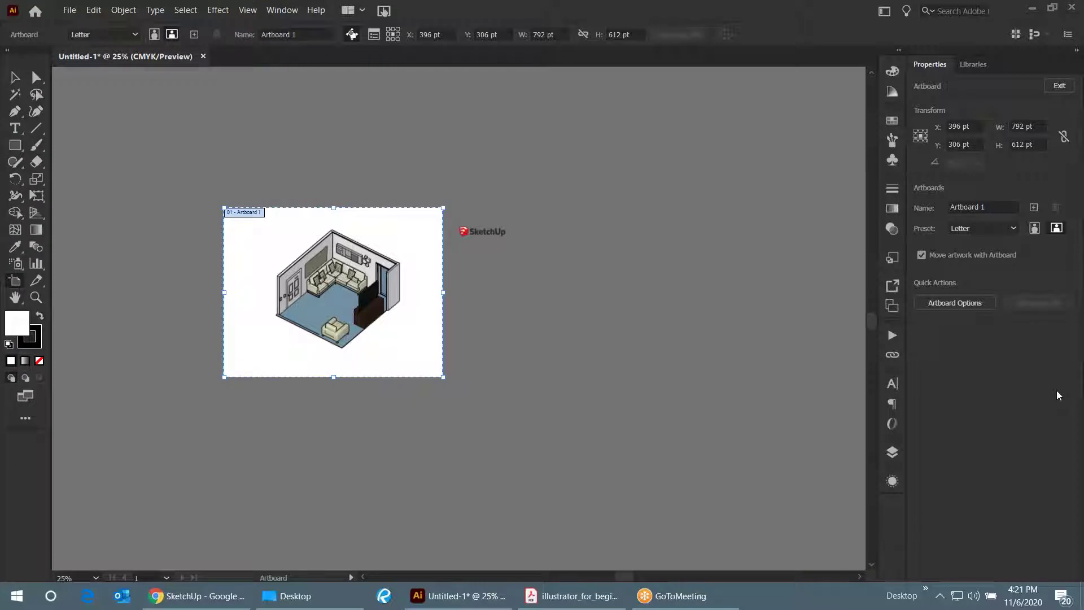
- Add three new artboards next to Artboard 1
left_click(1033, 209)
left_click(1034, 209)
left_click(1034, 208)
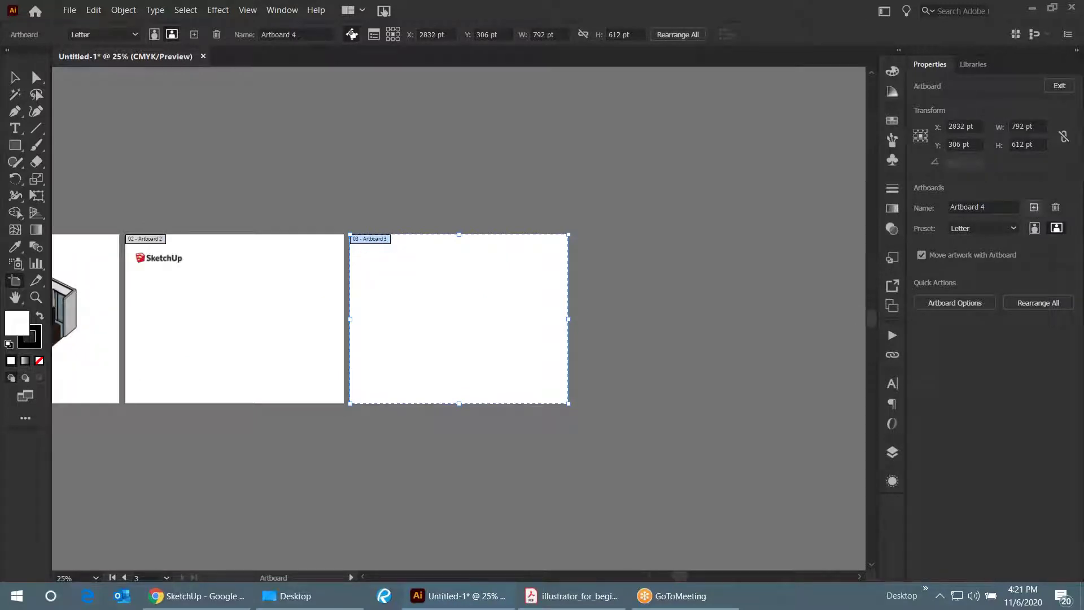
scroll(635, 212, "down", 2)
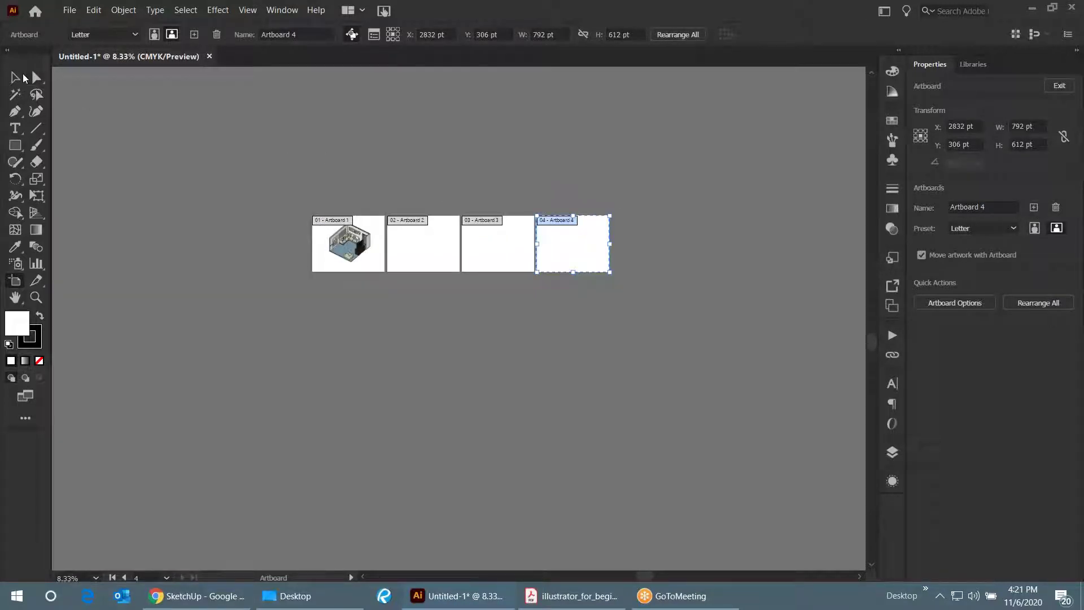
left_click(15, 78)
left_click(494, 237)
scroll(470, 263, "up", 1)
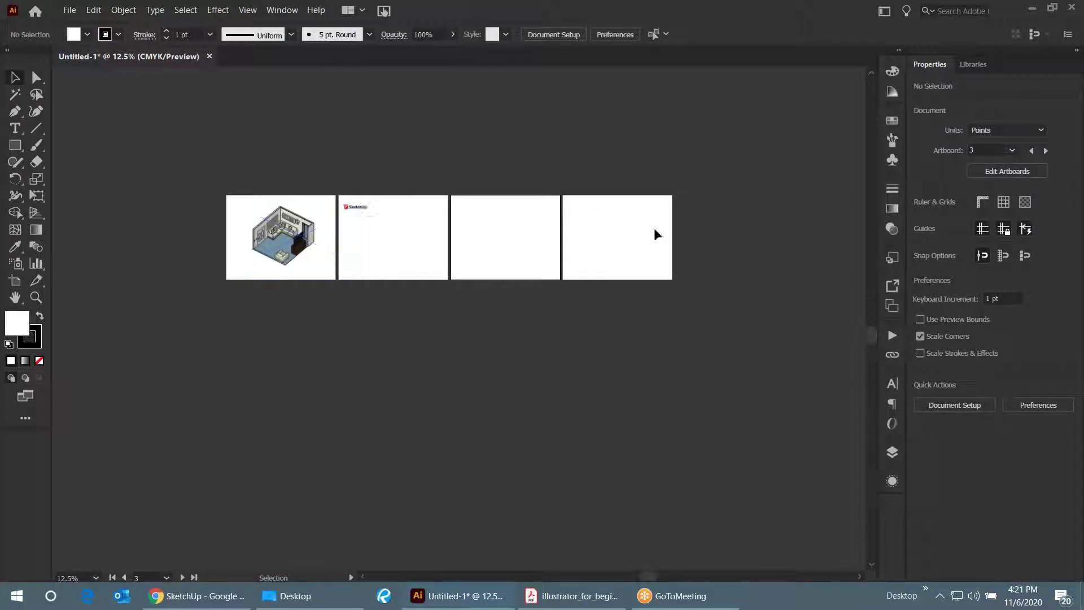
- Delete the extra artboards so only Artboard 1 remains, then bring the guide PDF forward
left_click(997, 168)
left_click(607, 234)
key("Delete")
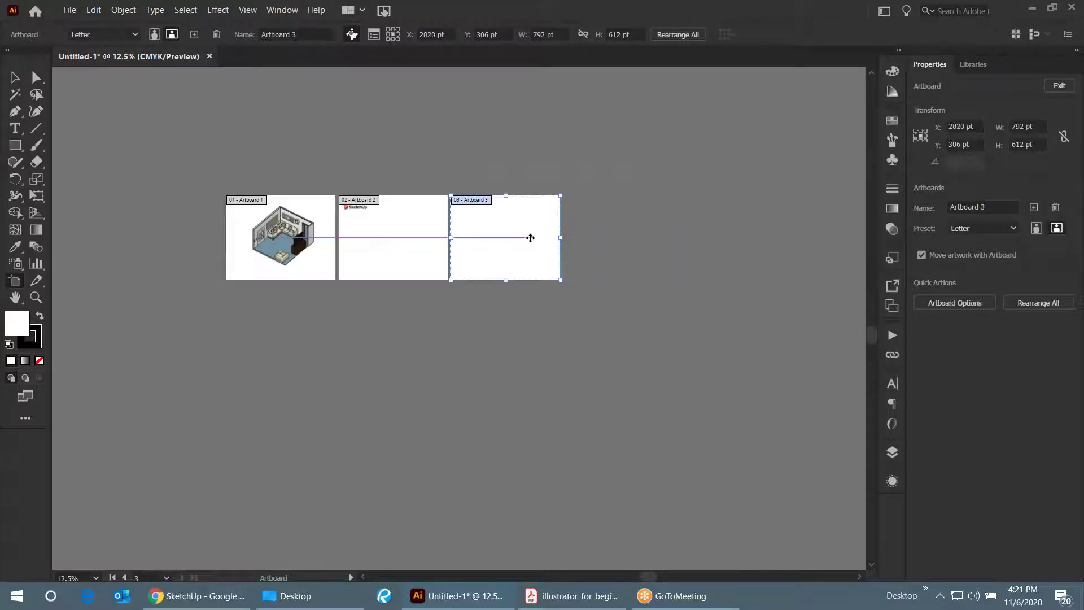
key("Delete")
key("Delete")
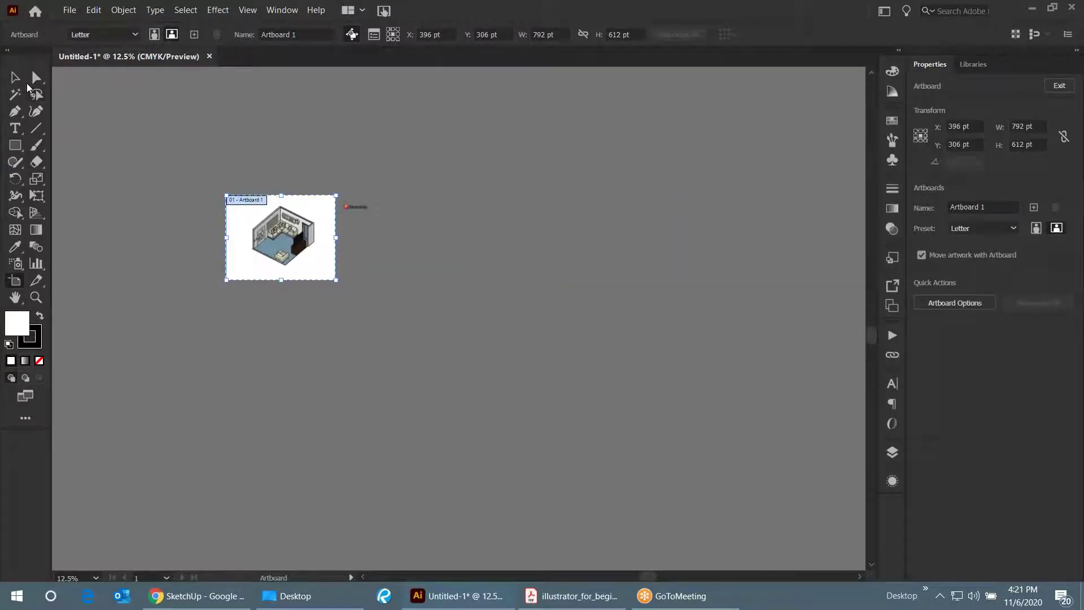
left_click(15, 77)
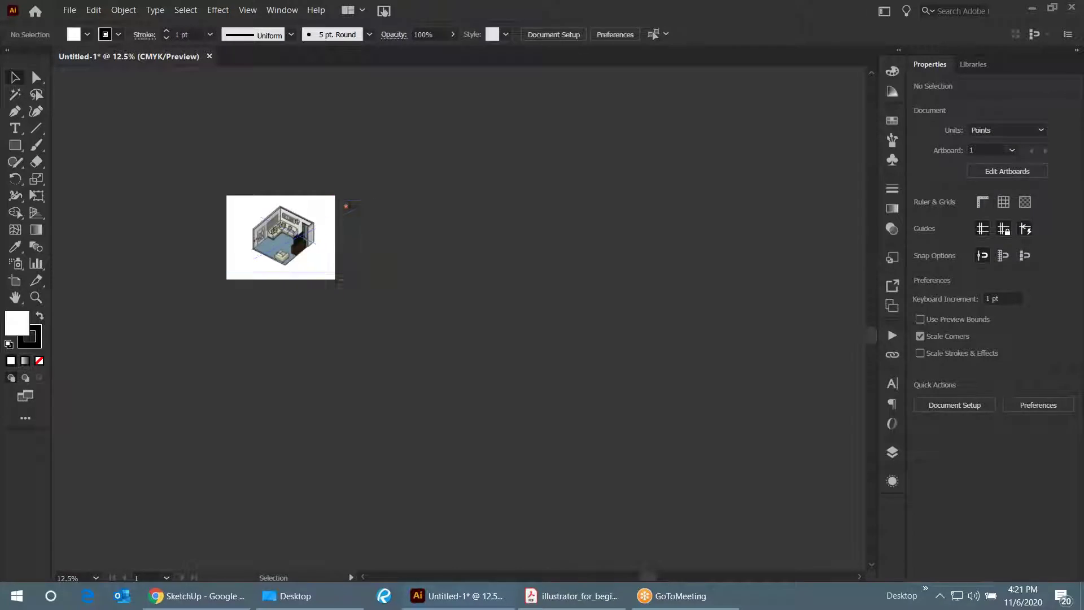
scroll(247, 236, "up", 1)
scroll(246, 236, "up", 2)
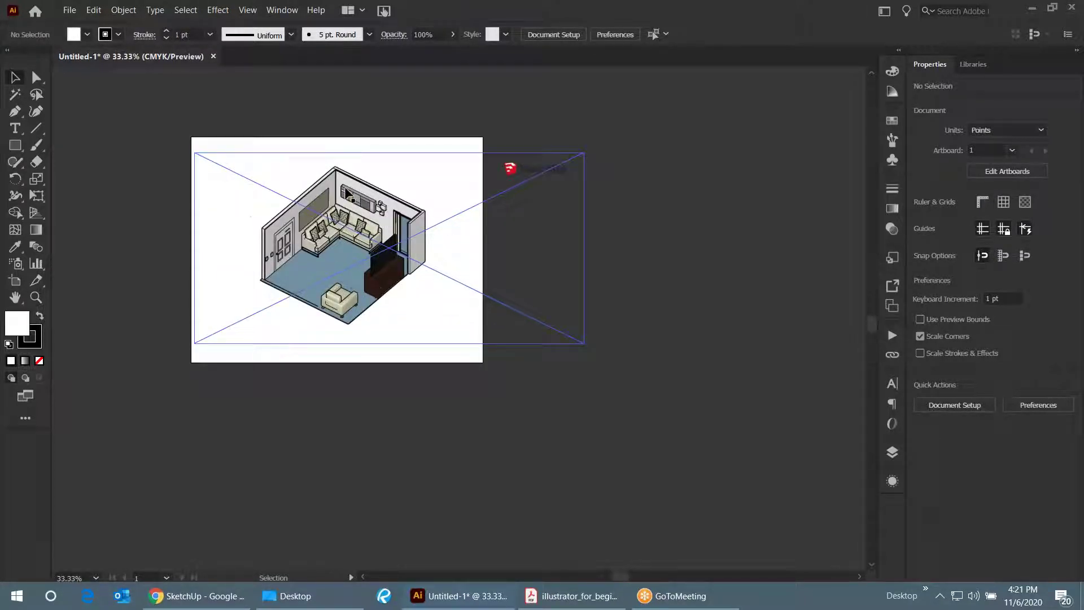
scroll(278, 199, "up", 1)
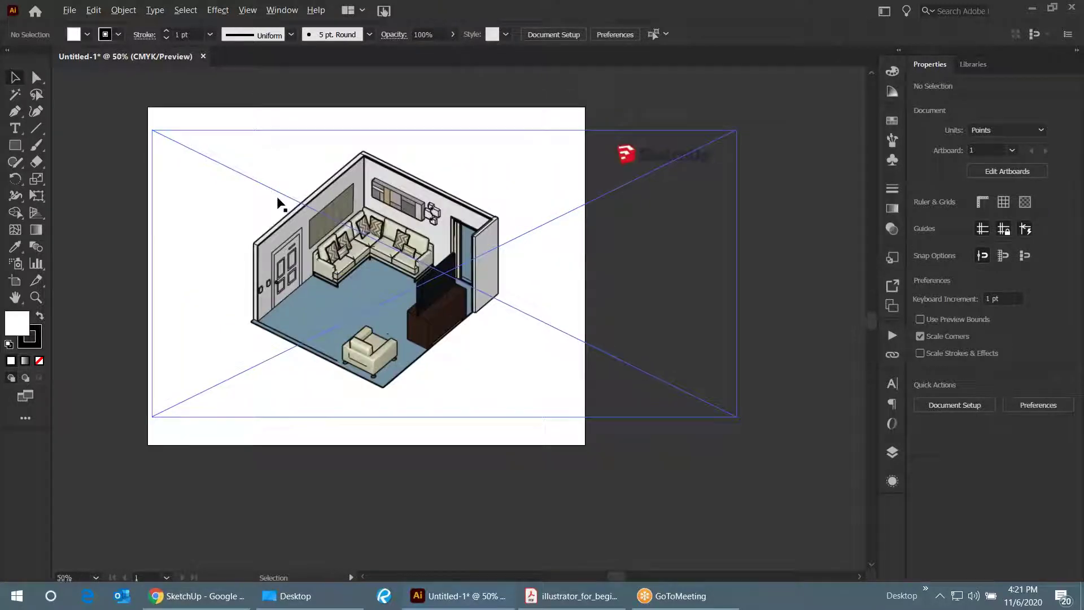
scroll(583, 244, "down", 1)
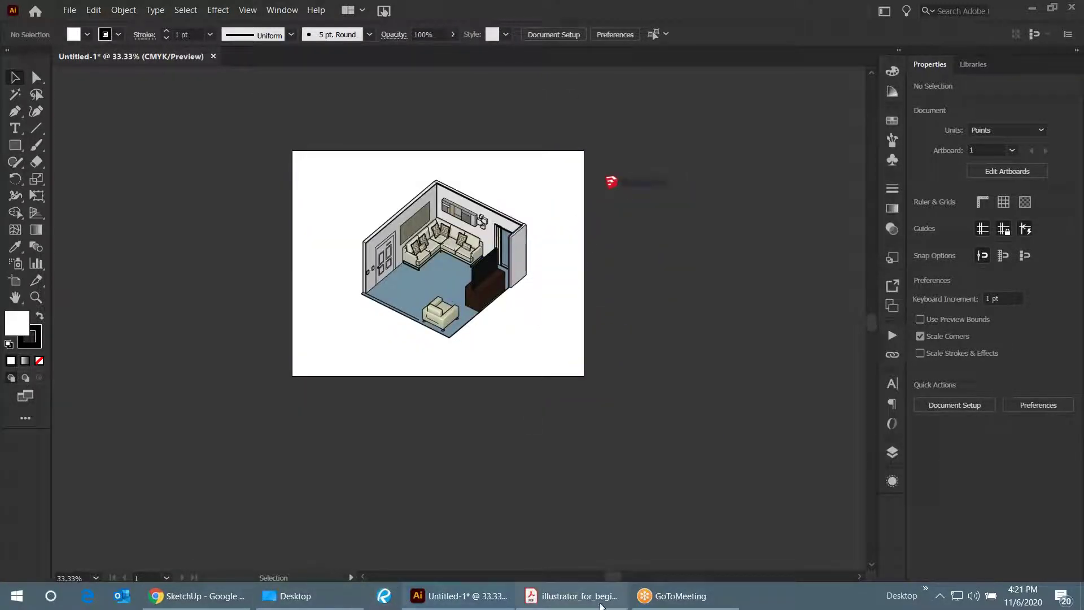
left_click(572, 595)
scroll(443, 249, "down", 1)
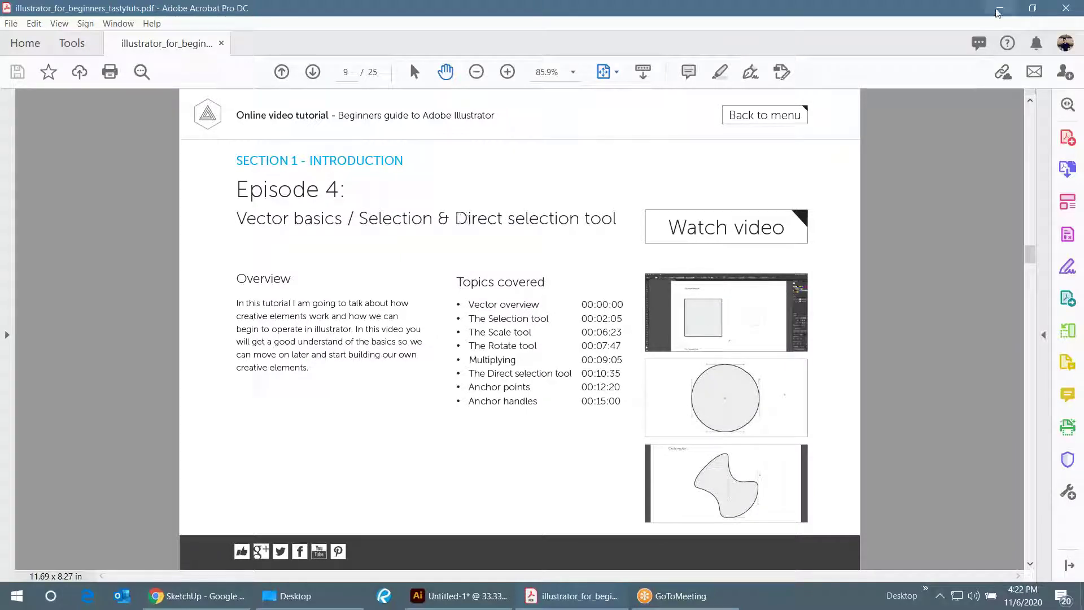
- Switch from Acrobat back to the Illustrator document showing the living room image
key("alt+Tab")
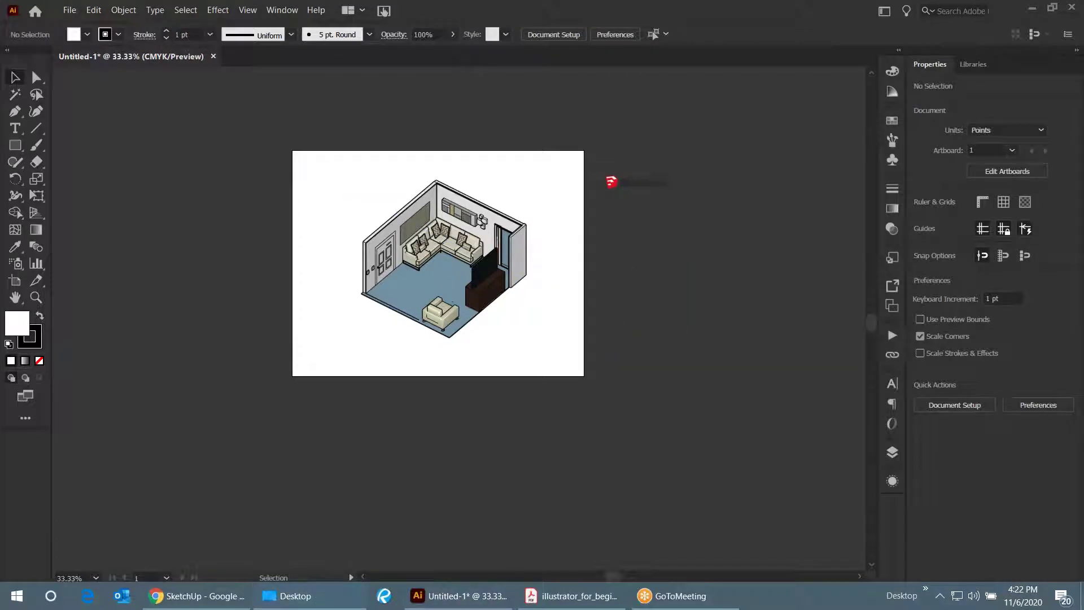
- Drag raster-vs-vector.png from the Desktop folder into the Illustrator document
key("alt+Tab")
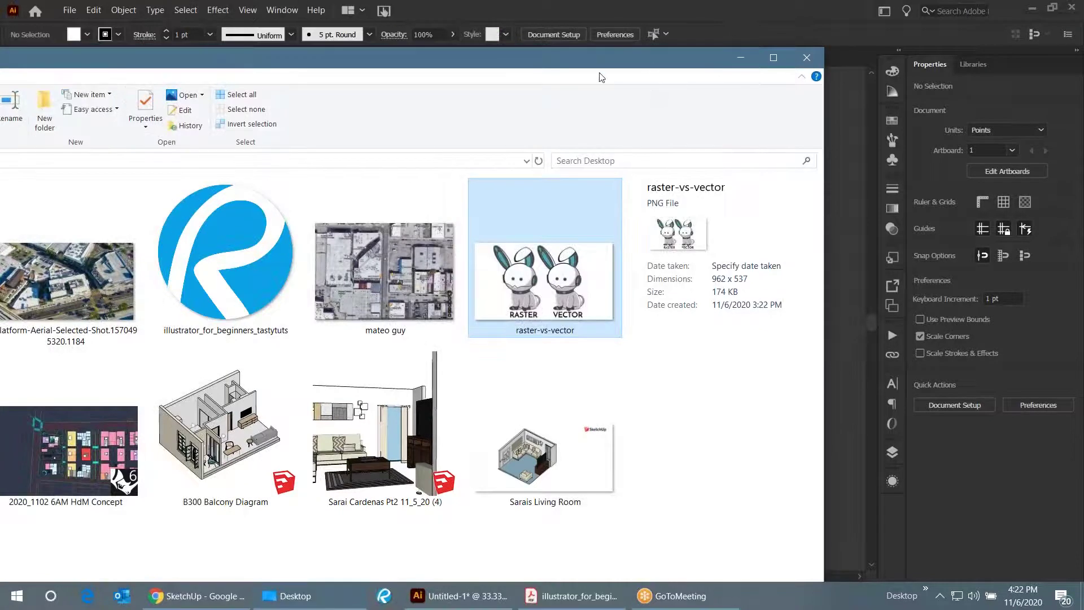
left_click_drag(655, 69, 212, 120)
left_click_drag(92, 347, 557, 391)
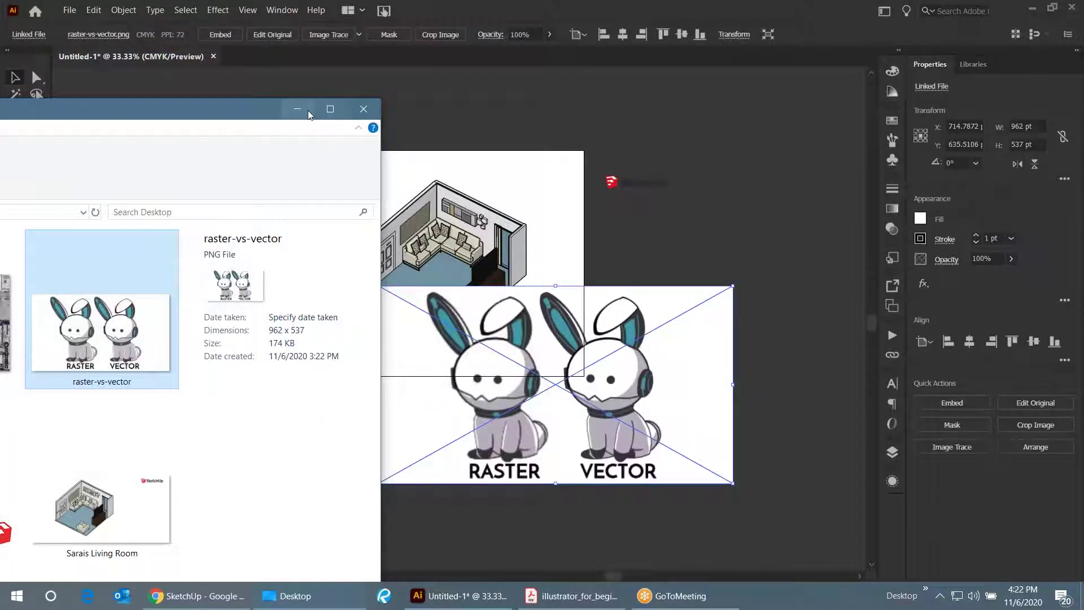
left_click(298, 109)
- Scale the bunny image down to about 528 × 295 pt and place it below the room artboard
left_click_drag(557, 404, 469, 501)
scroll(621, 396, "down", 1)
left_click_drag(646, 357, 494, 443)
left_click_drag(410, 470, 442, 395)
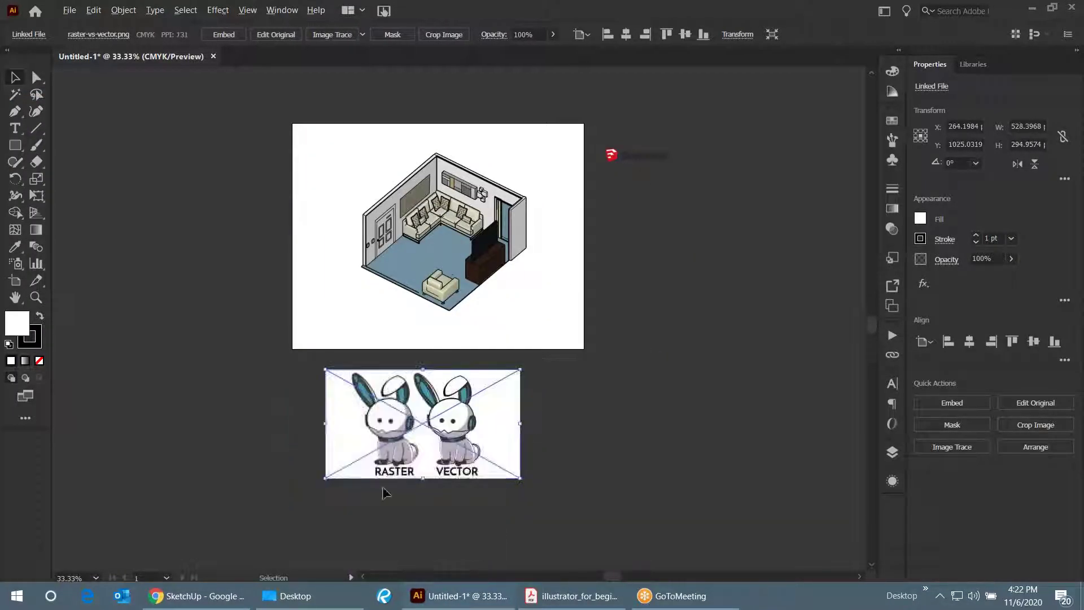
key("ctrl+plus")
key("ctrl+plus")
key("ctrl+plus")
key("ctrl+plus")
key("ctrl+minus")
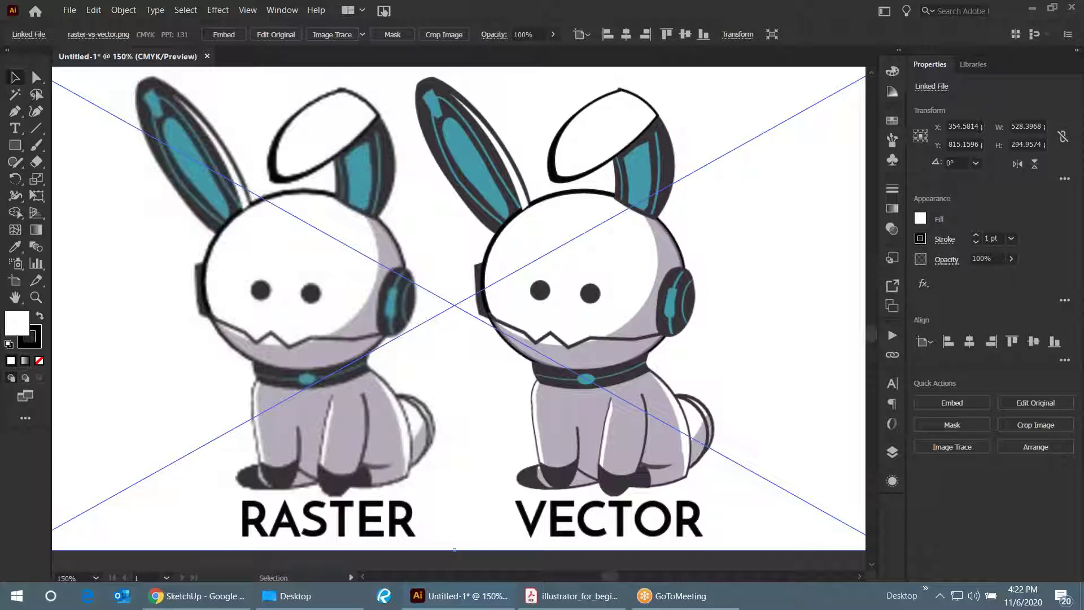
key("ctrl+minus")
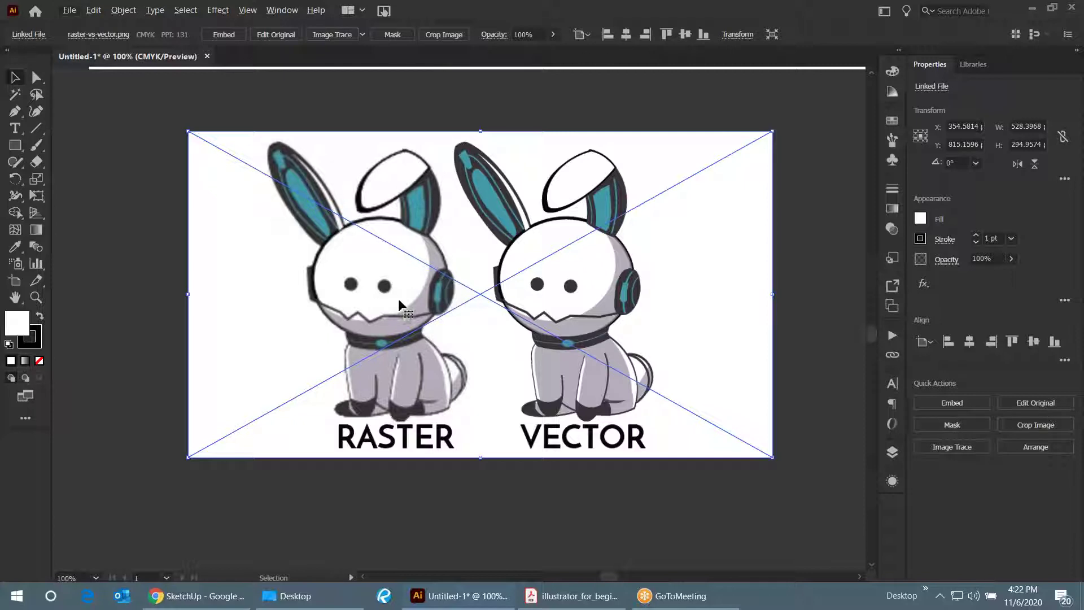
scroll(356, 294, "up", 2)
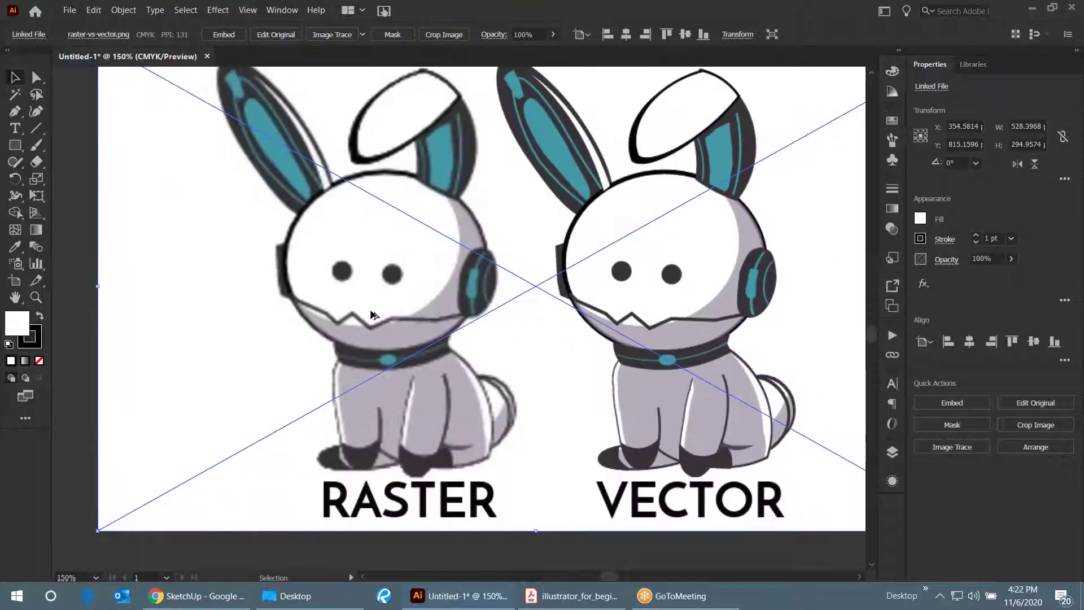
scroll(326, 289, "up", 3)
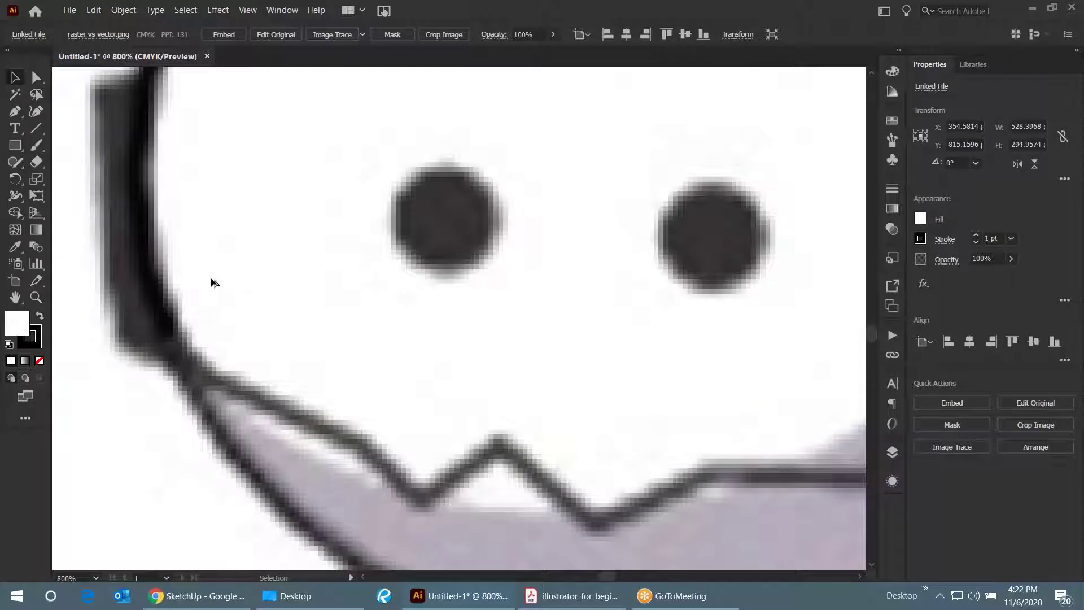
scroll(308, 295, "down", 1)
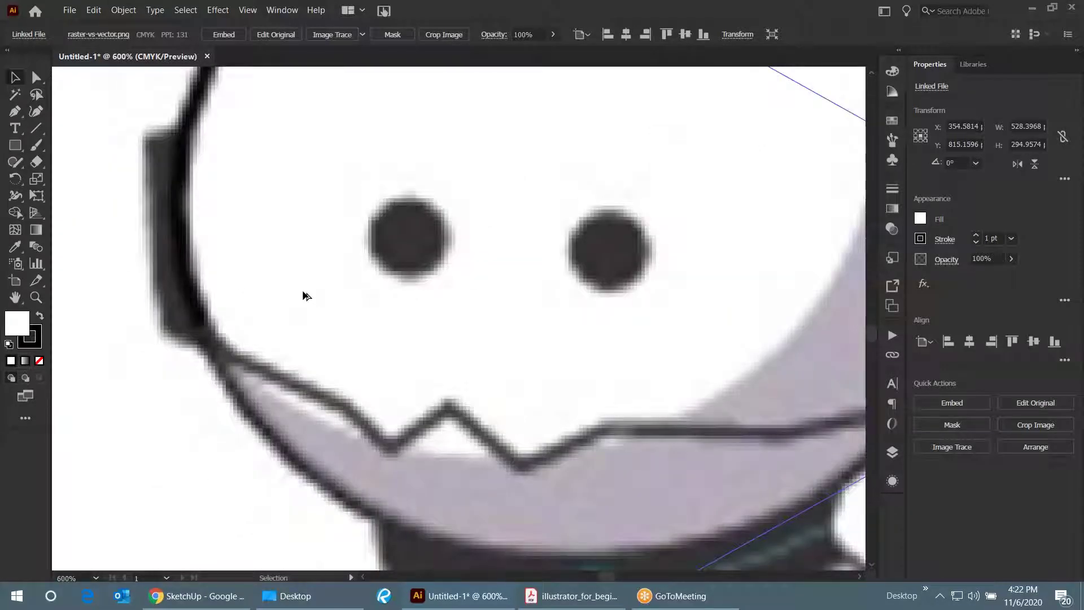
scroll(305, 296, "down", 3)
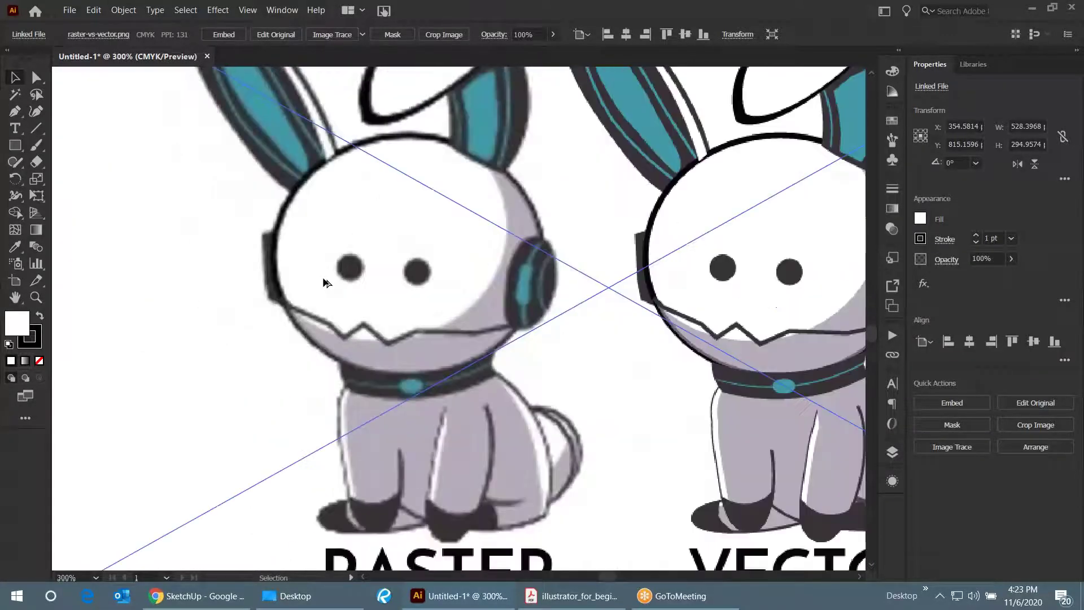
scroll(325, 282, "up", 3)
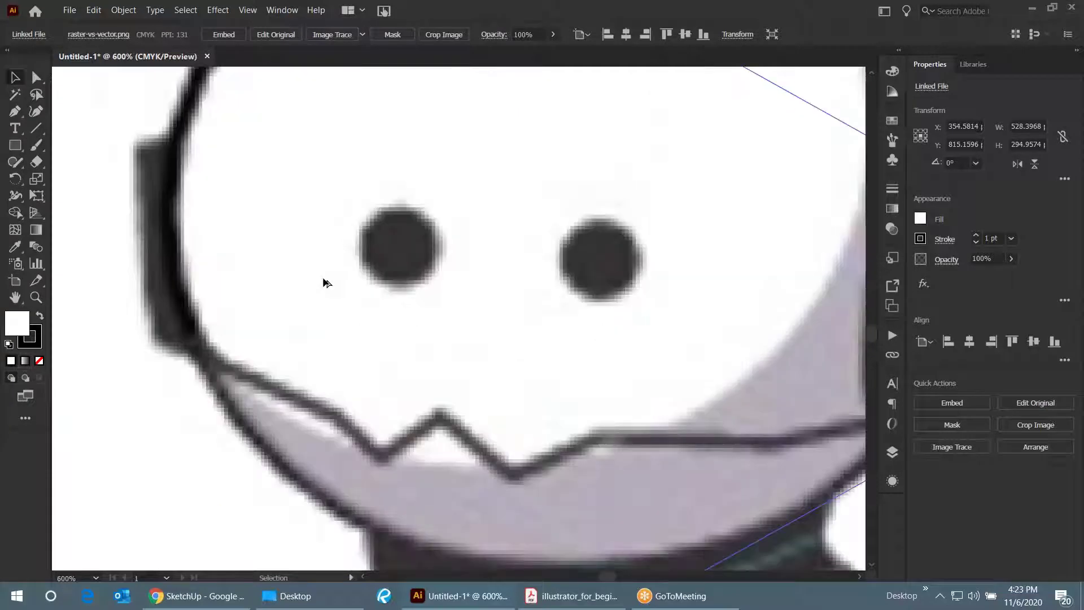
scroll(325, 282, "down", 1)
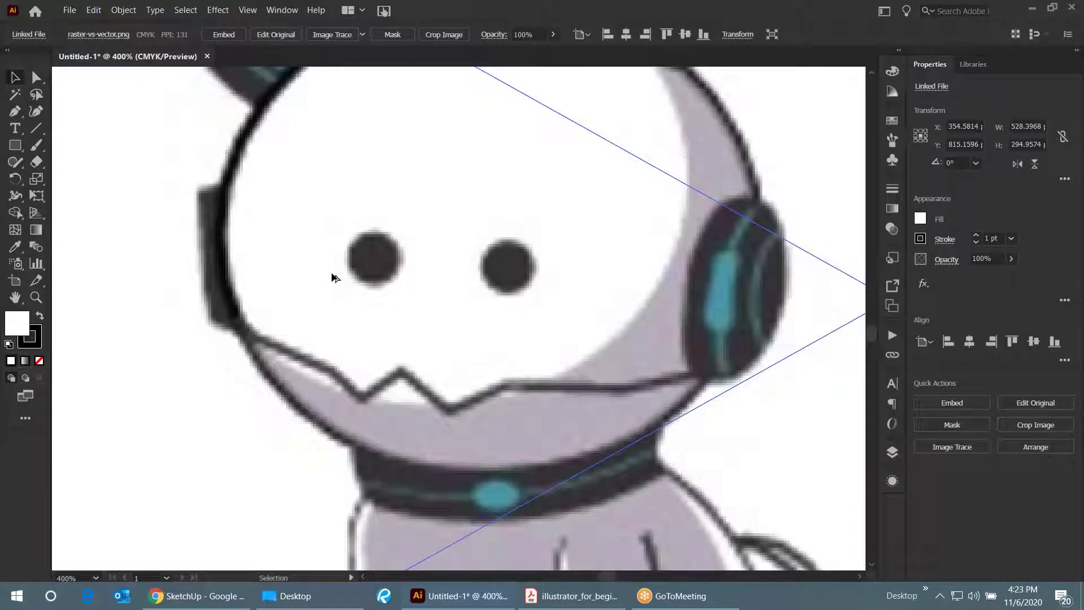
scroll(397, 283, "down", 2)
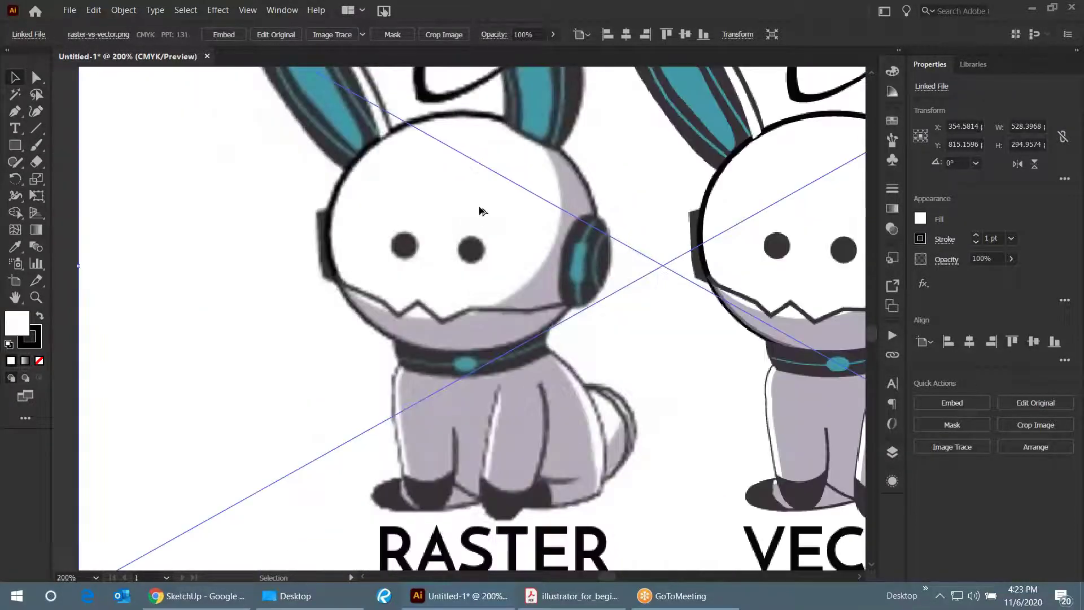
scroll(406, 248, "up", 4)
scroll(380, 221, "down", 3)
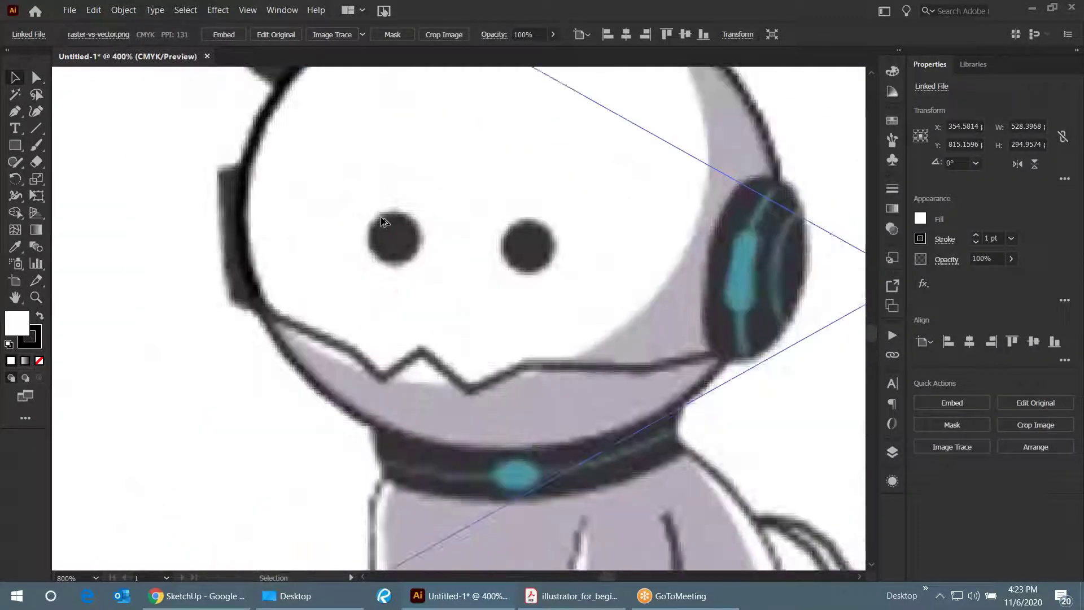
scroll(692, 281, "up", 4)
scroll(520, 273, "down", 2)
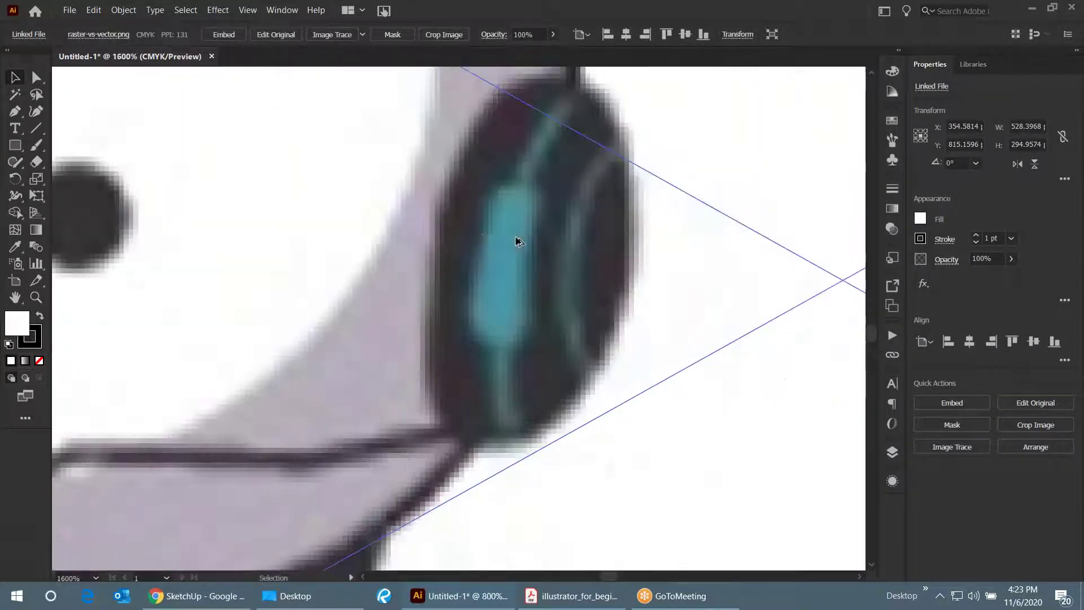
scroll(484, 283, "up", 2)
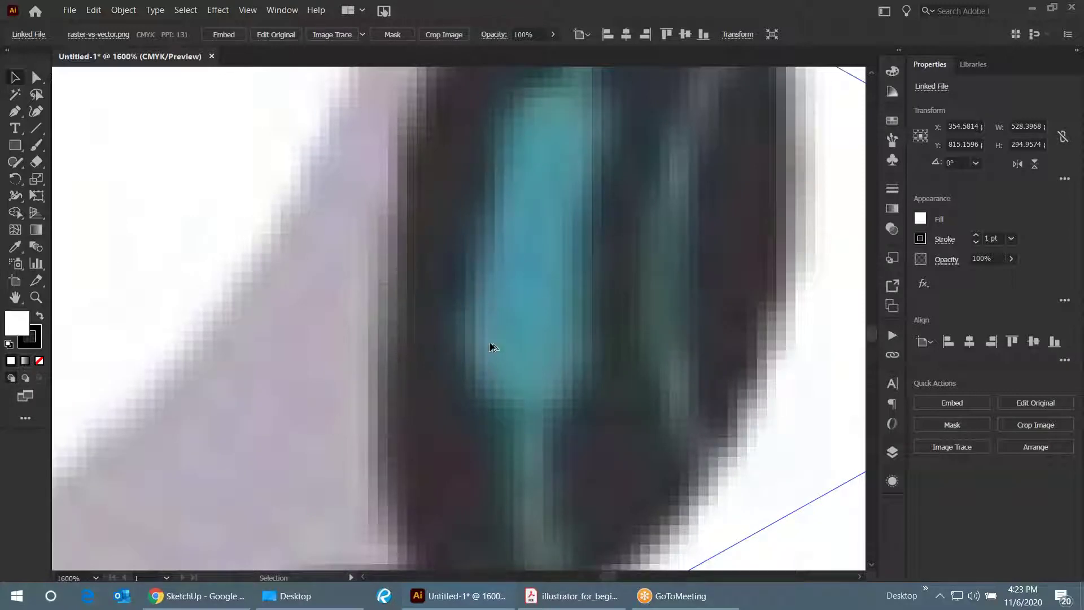
scroll(461, 288, "down", 2)
scroll(474, 285, "down", 1)
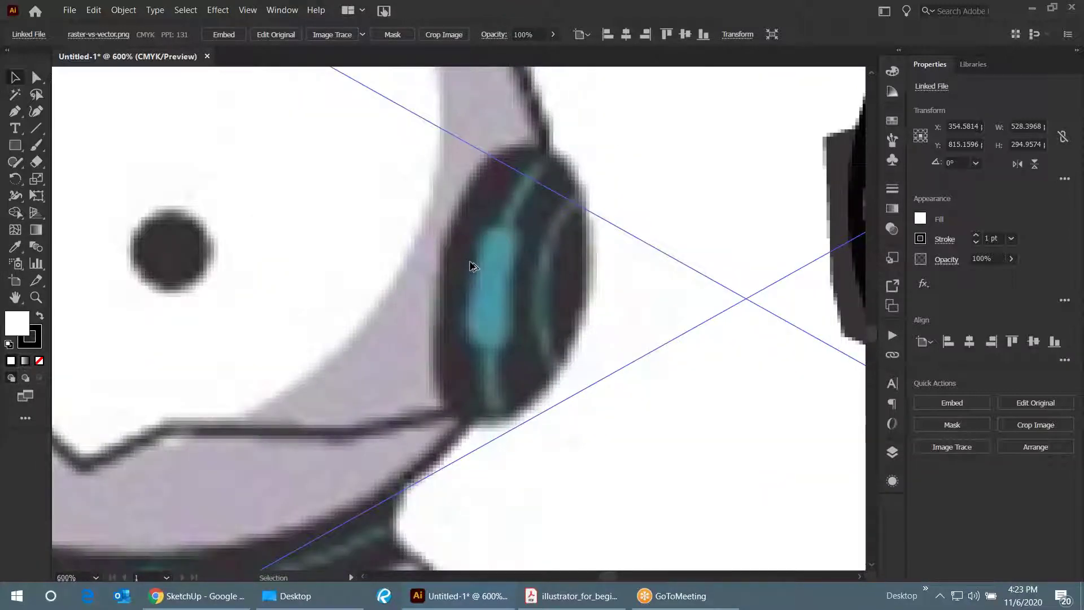
scroll(477, 259, "down", 1)
scroll(477, 265, "down", 2)
scroll(467, 268, "up", 7)
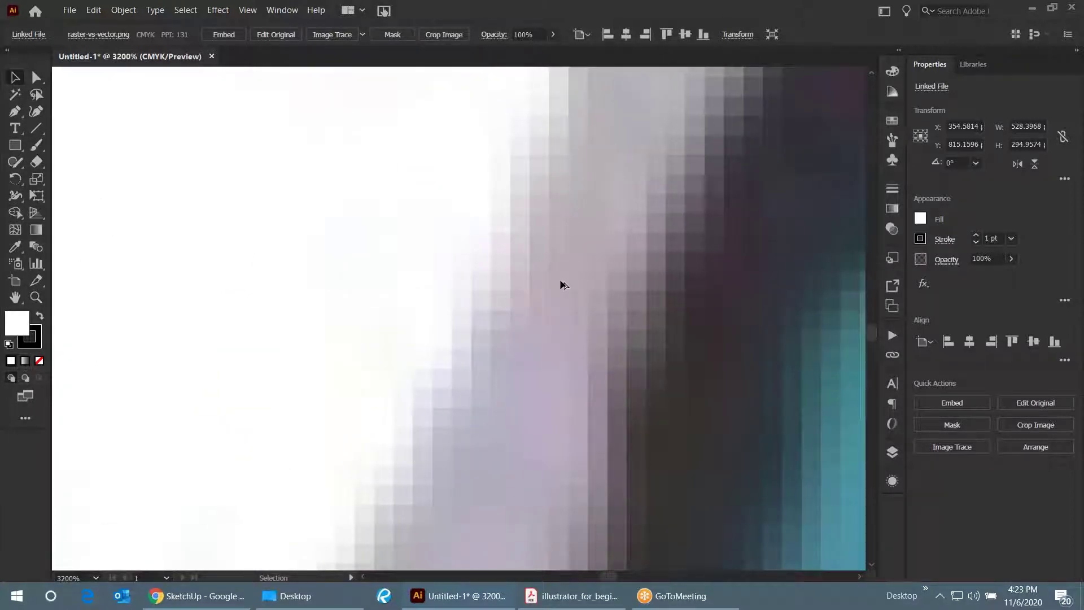
scroll(563, 284, "down", 5)
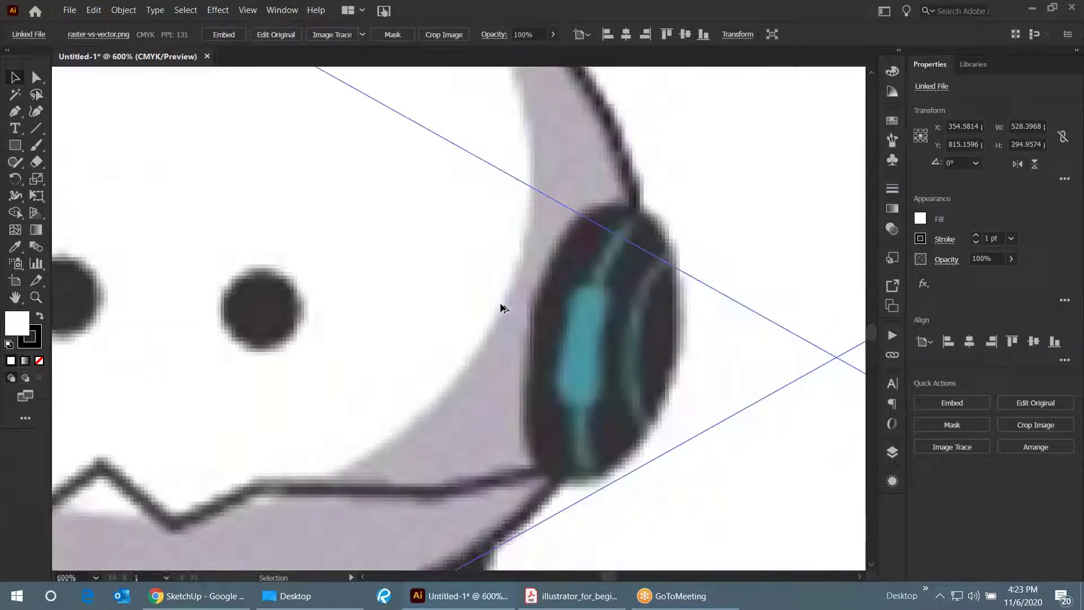
scroll(501, 307, "down", 4)
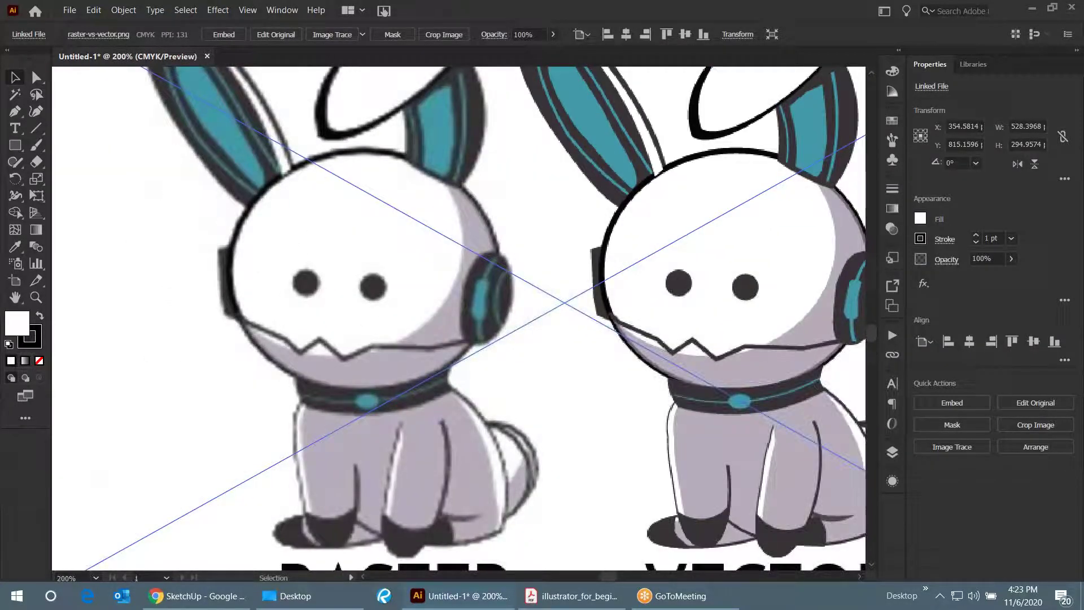
scroll(268, 211, "down", 1)
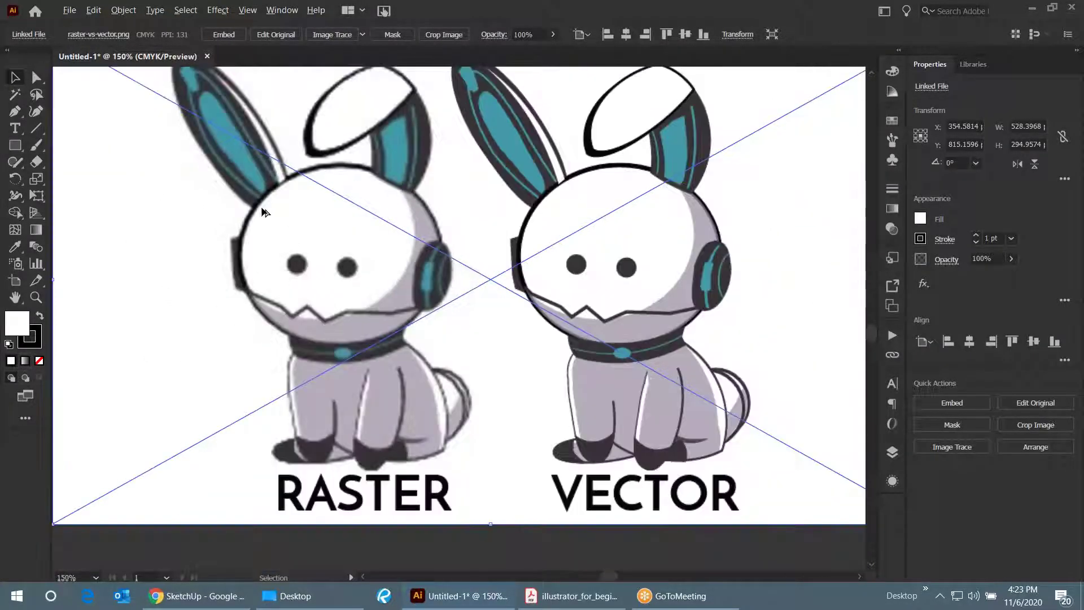
scroll(705, 308, "up", 1)
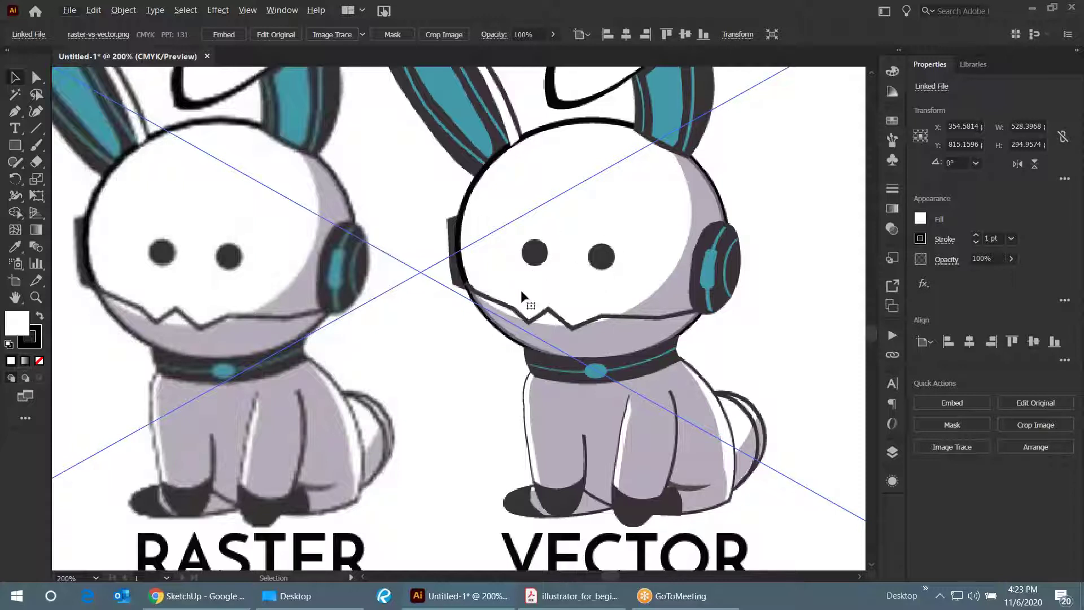
scroll(513, 264, "down", 3)
scroll(579, 252, "up", 5)
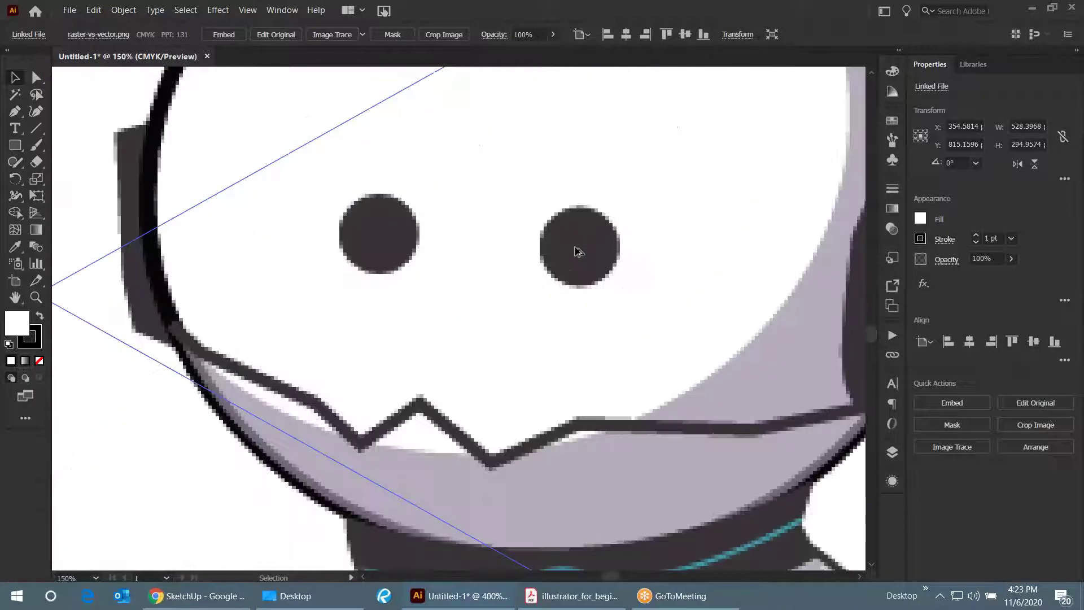
scroll(558, 283, "down", 5)
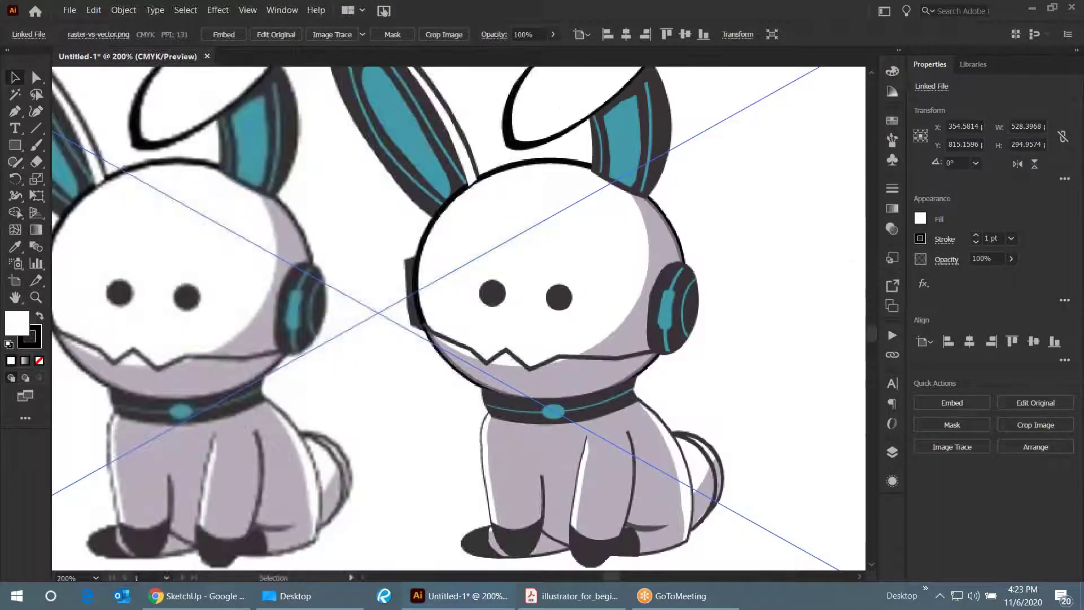
- Draw a small ellipse-tool circle above the vector bunny's eyes with black fill and no stroke
left_click(16, 144)
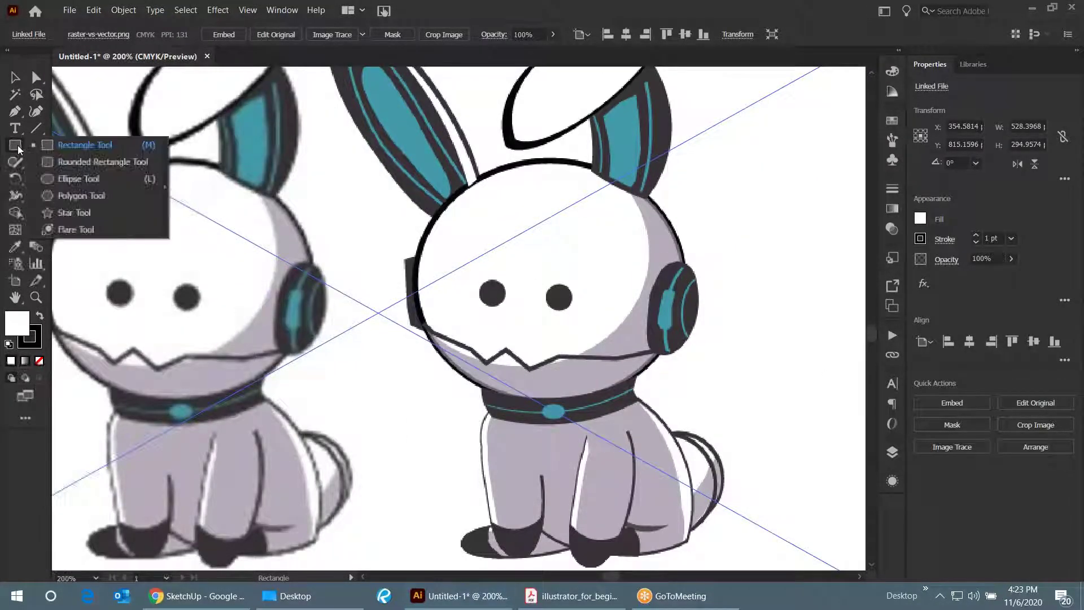
left_click(51, 179)
scroll(508, 254, "up", 3)
left_click_drag(539, 170, 597, 228)
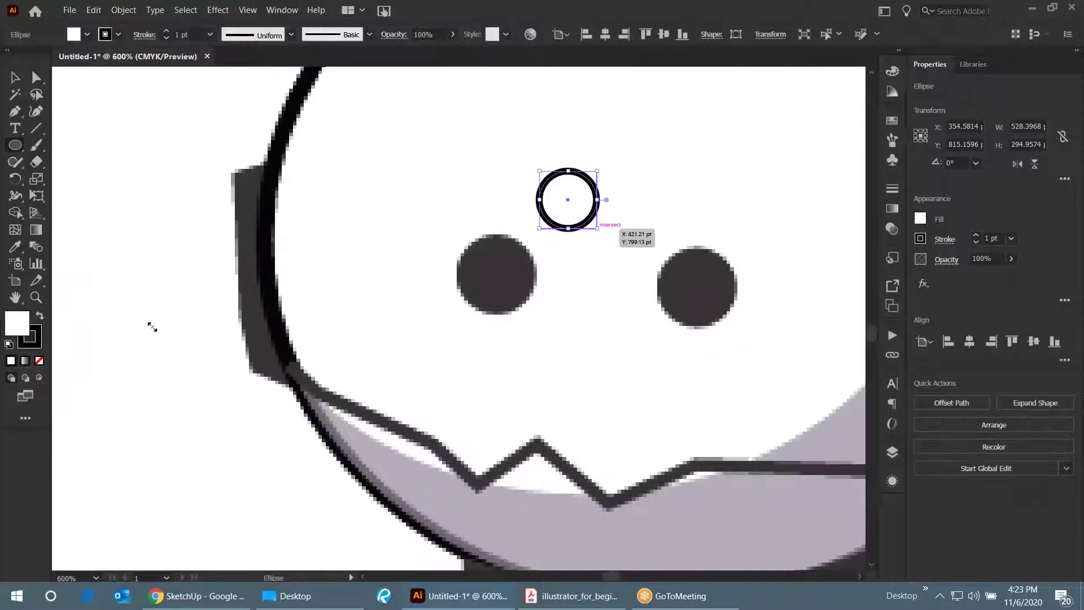
left_click(41, 316)
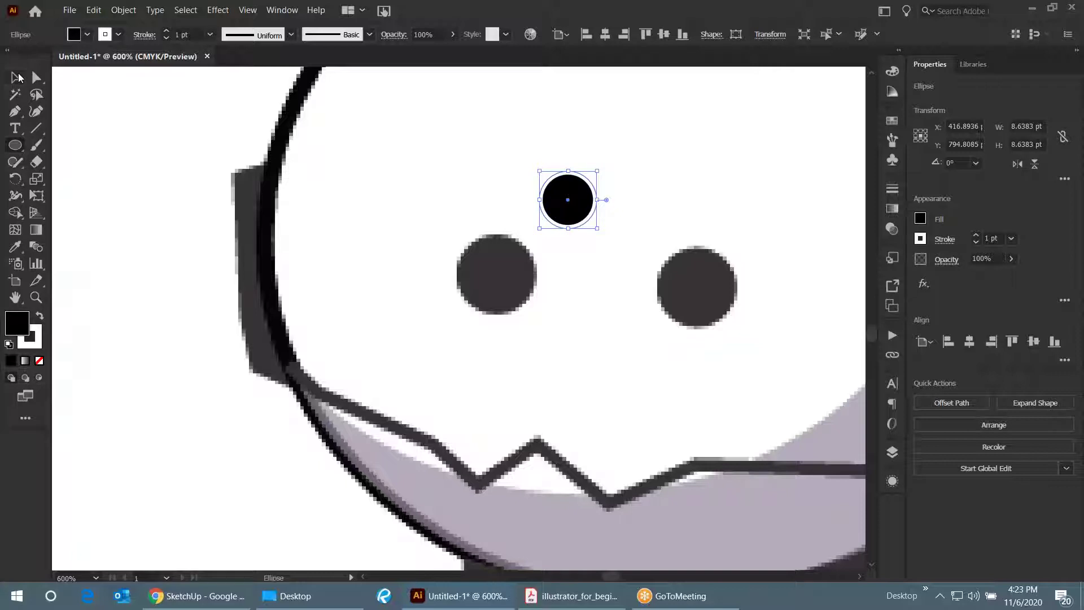
left_click(40, 360)
- Select the new 8.6383 pt black circle and zoom in to check it stays crisp
key("v")
left_click(184, 251)
left_click(562, 206)
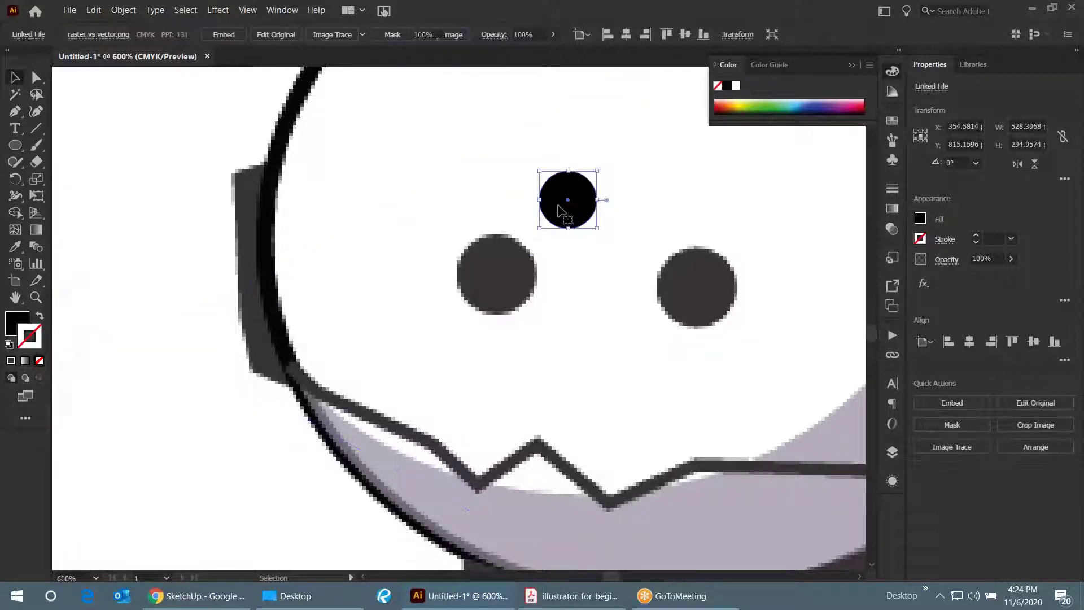
scroll(558, 205, "up", 3)
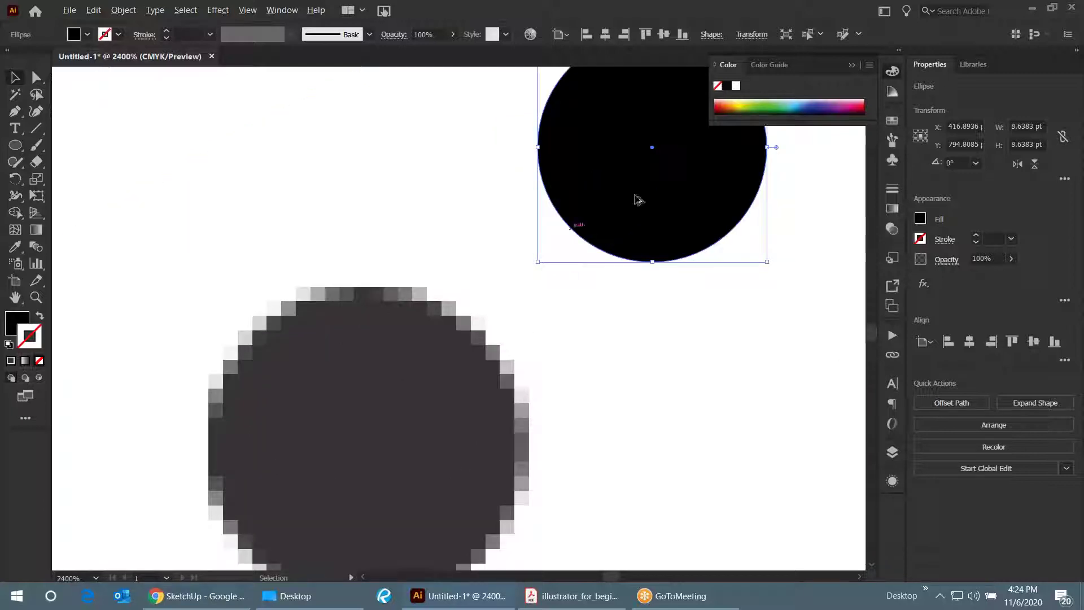
scroll(649, 167, "up", 3)
scroll(569, 252, "up", 5)
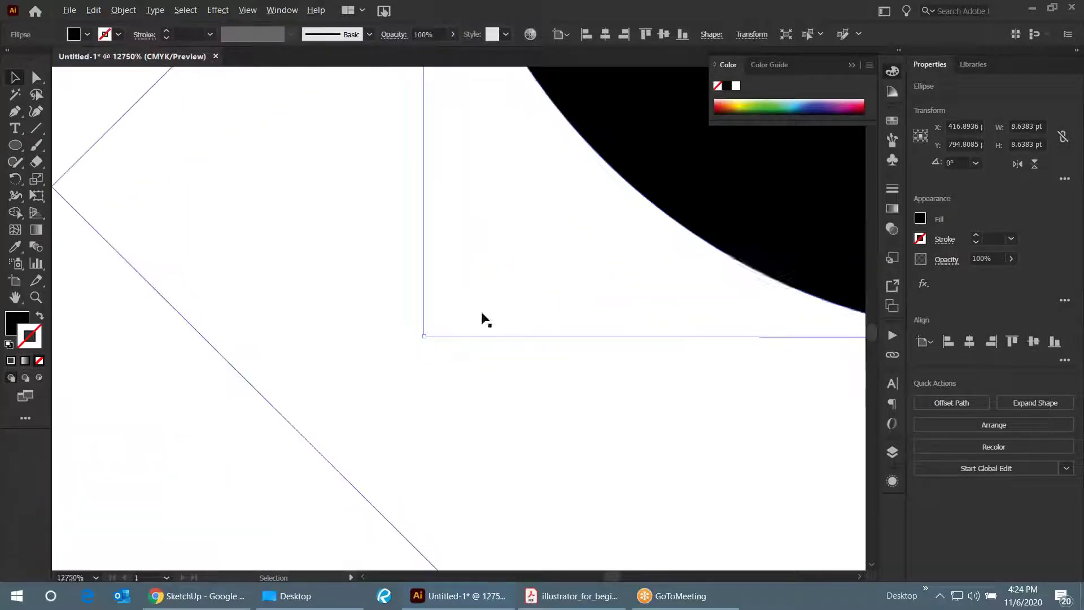
scroll(563, 265, "up", 1)
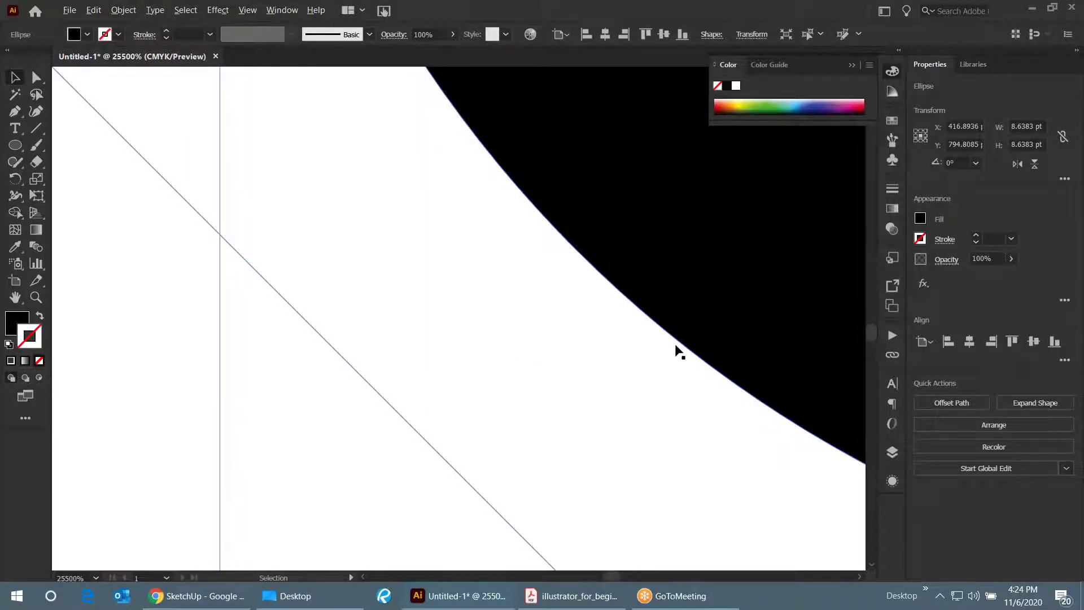
scroll(675, 350, "down", 4)
scroll(560, 363, "down", 5)
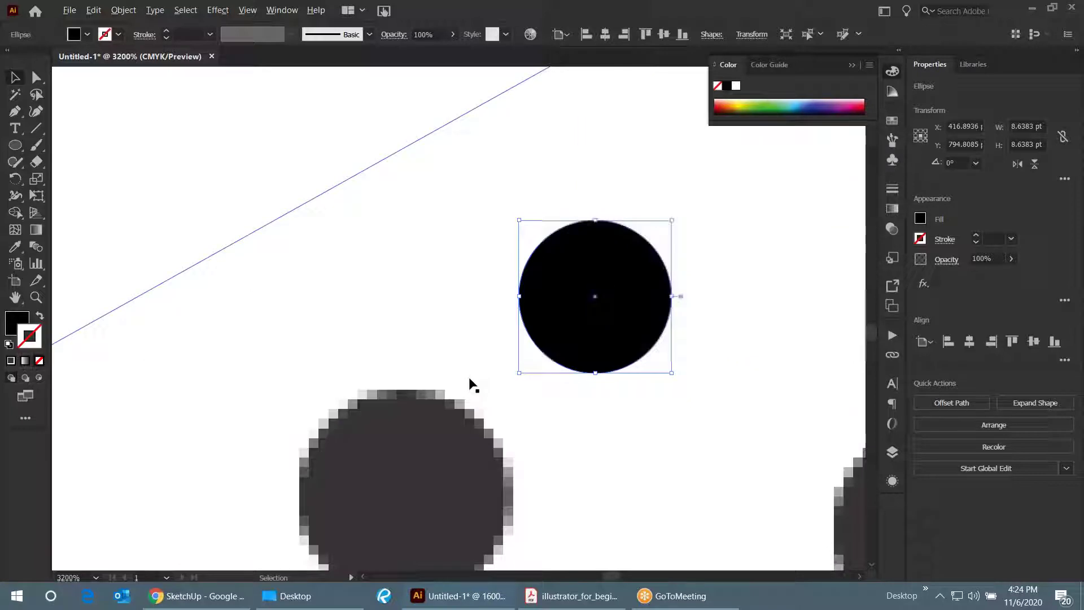
scroll(555, 359, "down", 1)
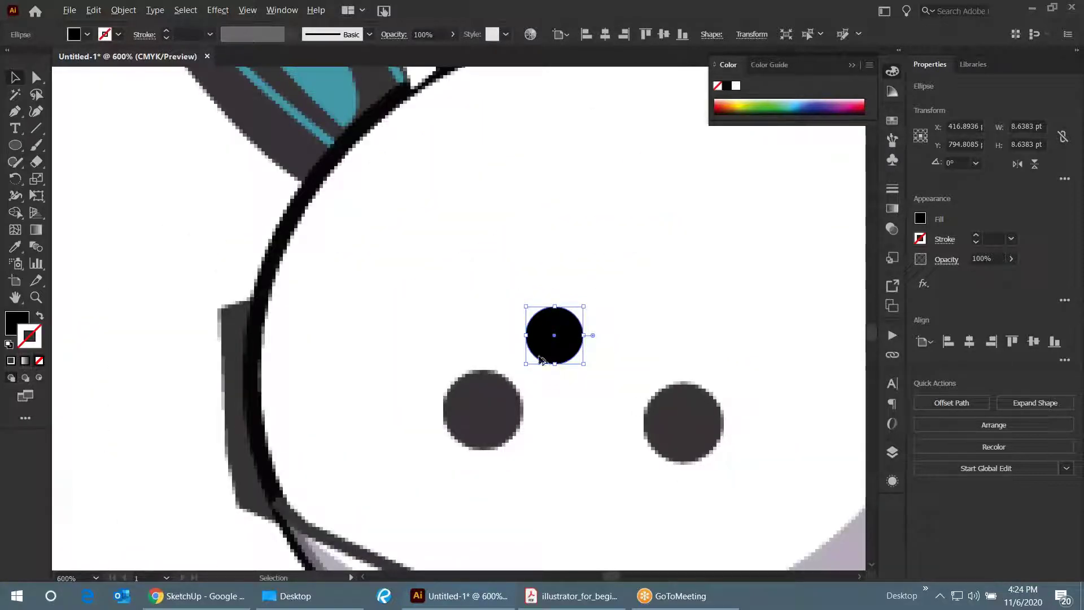
scroll(541, 360, "down", 2)
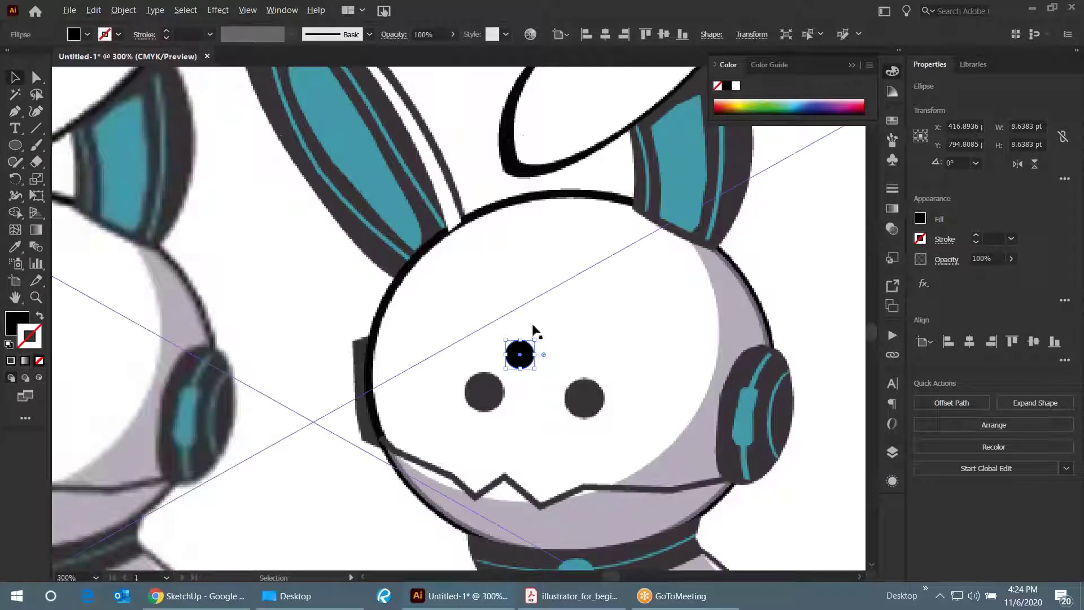
scroll(533, 332, "up", 2)
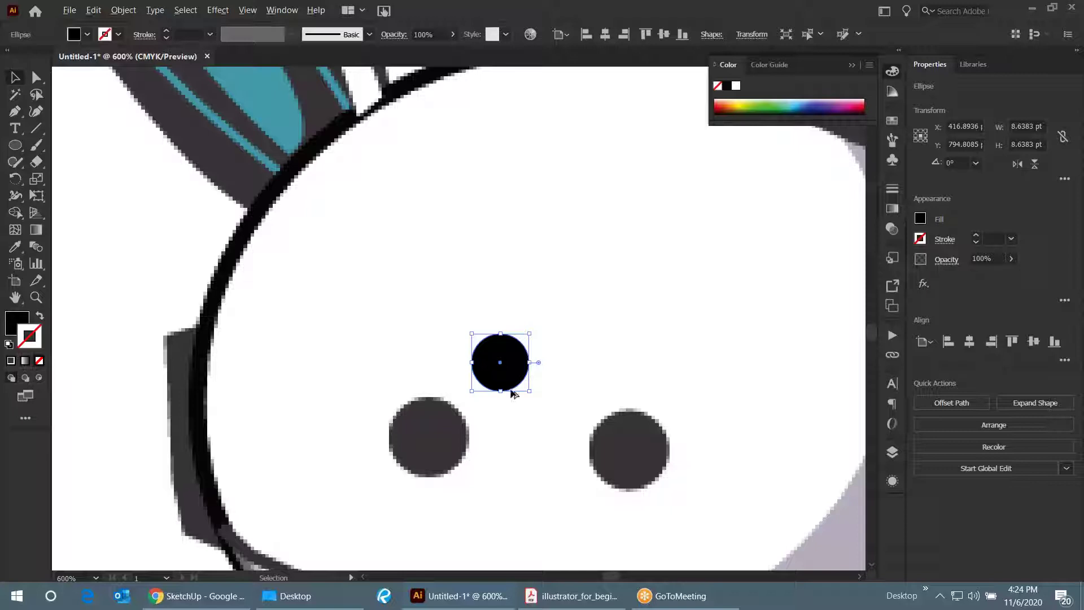
scroll(515, 384, "up", 4)
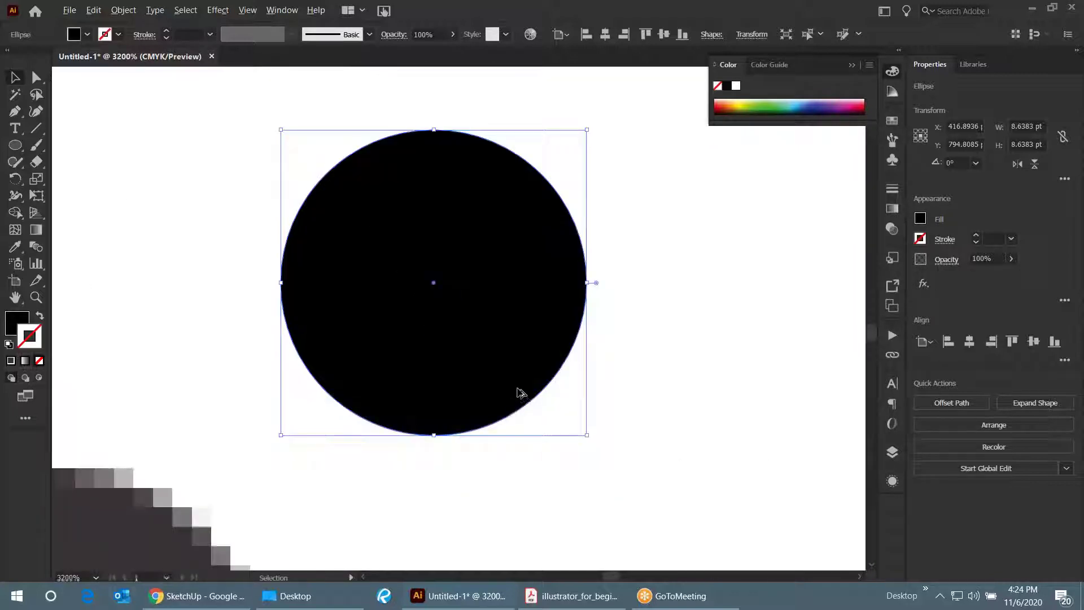
scroll(518, 358, "up", 3)
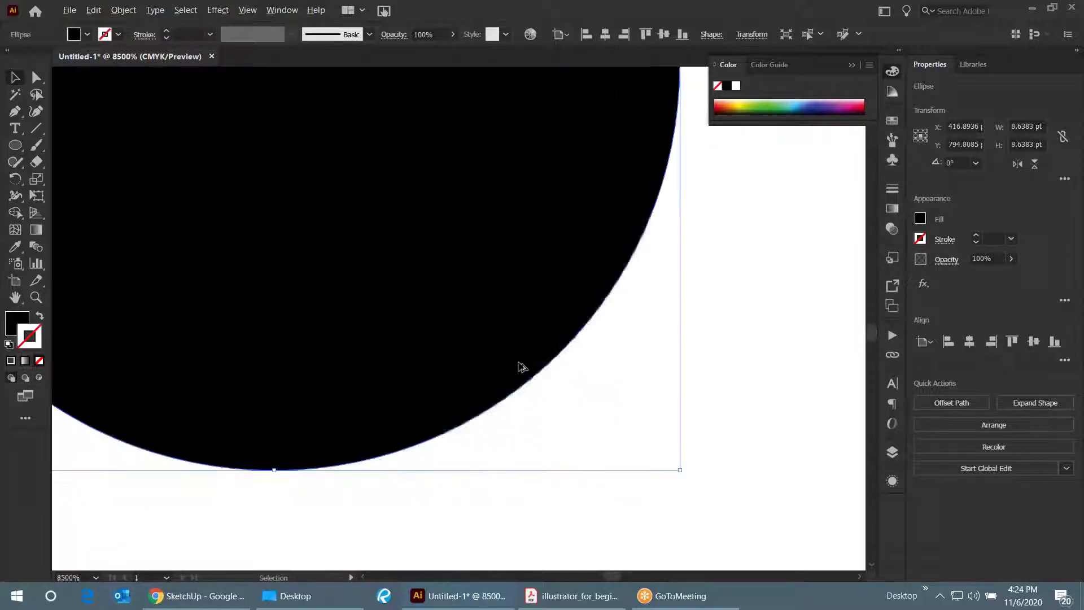
scroll(501, 435, "down", 2)
scroll(551, 290, "down", 10)
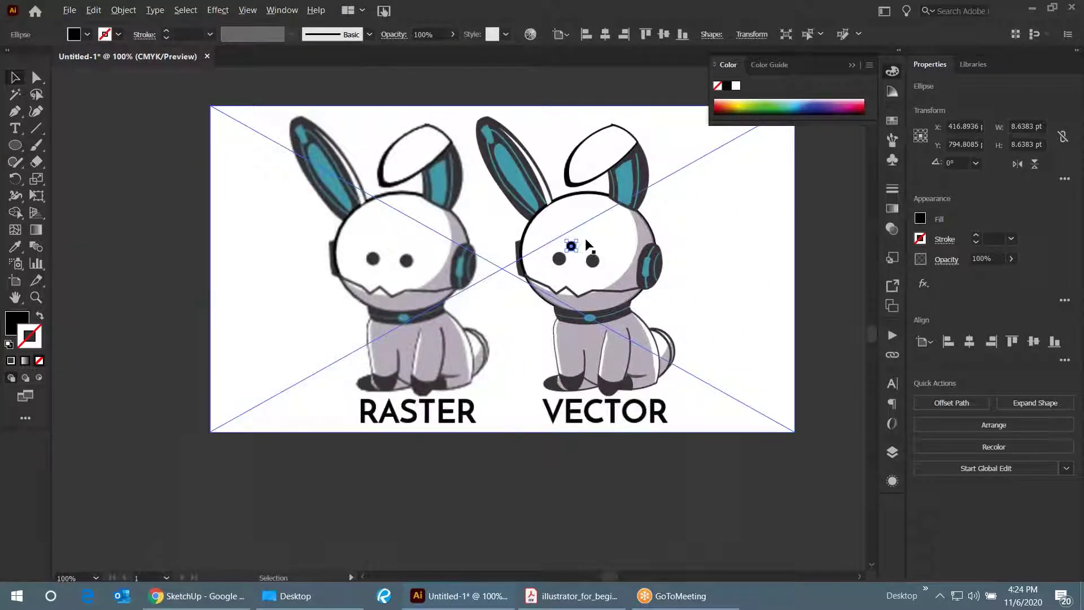
- Zoom in and out around the room and bunny images on the artboards
scroll(579, 246, "up", 2)
scroll(534, 305, "down", 4)
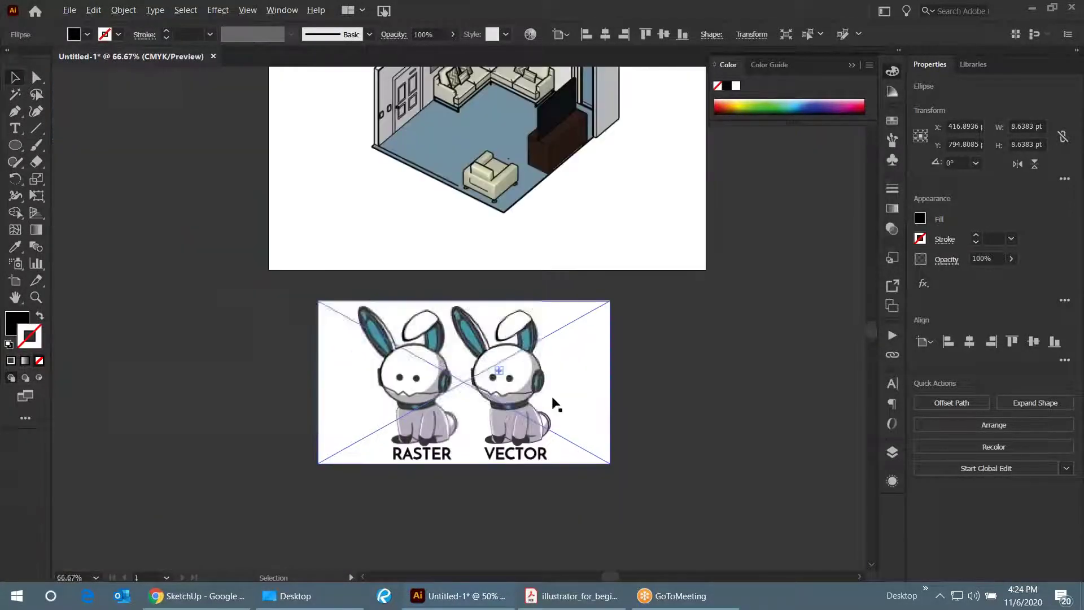
scroll(534, 305, "up", 2)
scroll(649, 278, "up", 2)
key("ctrl+shift+i")
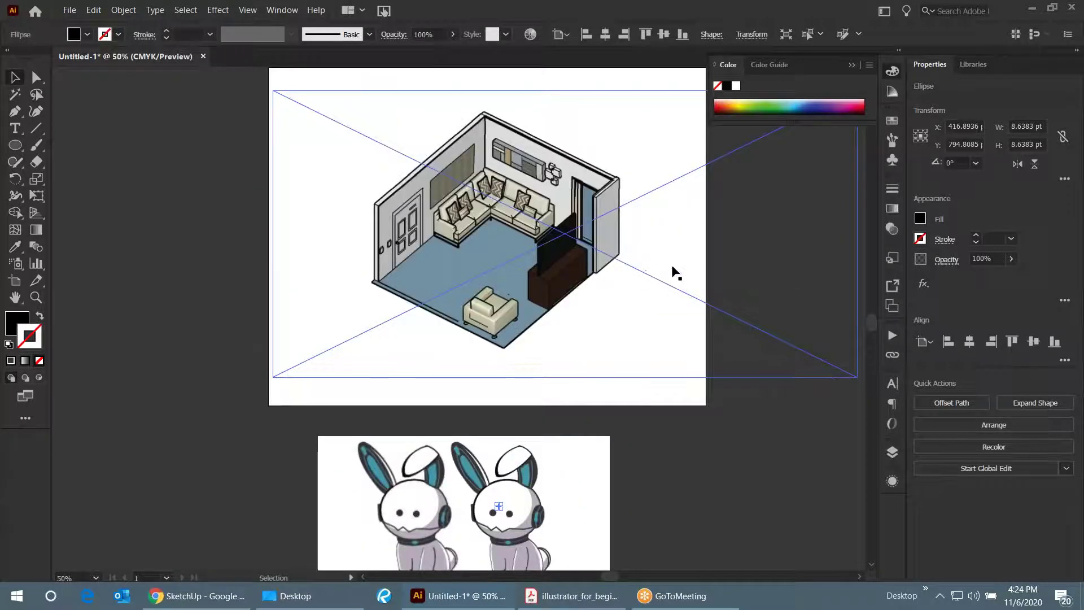
scroll(577, 187, "up", 2)
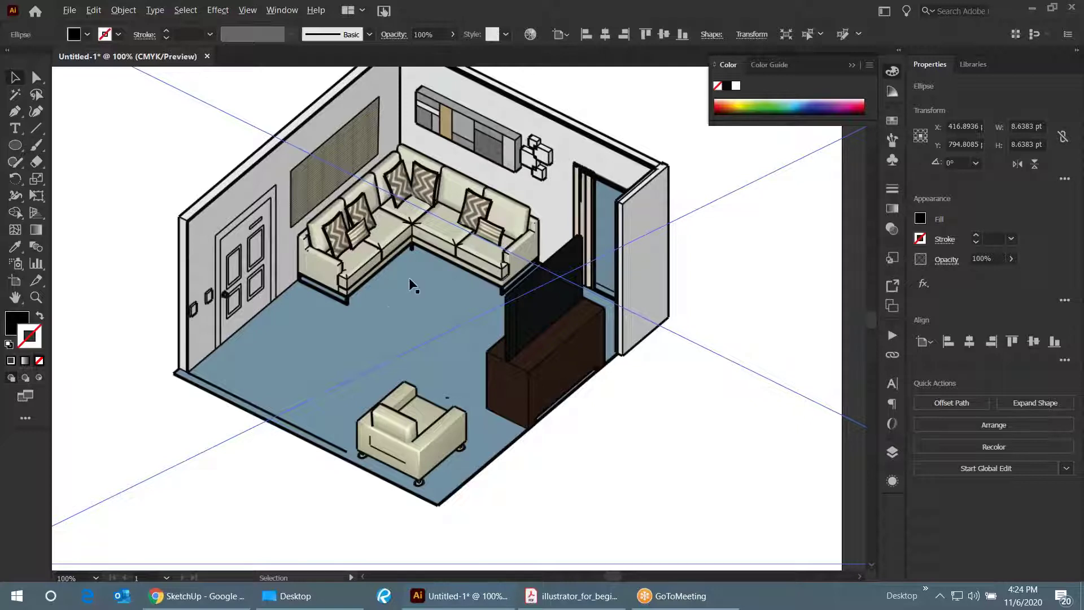
scroll(413, 285, "down", 1)
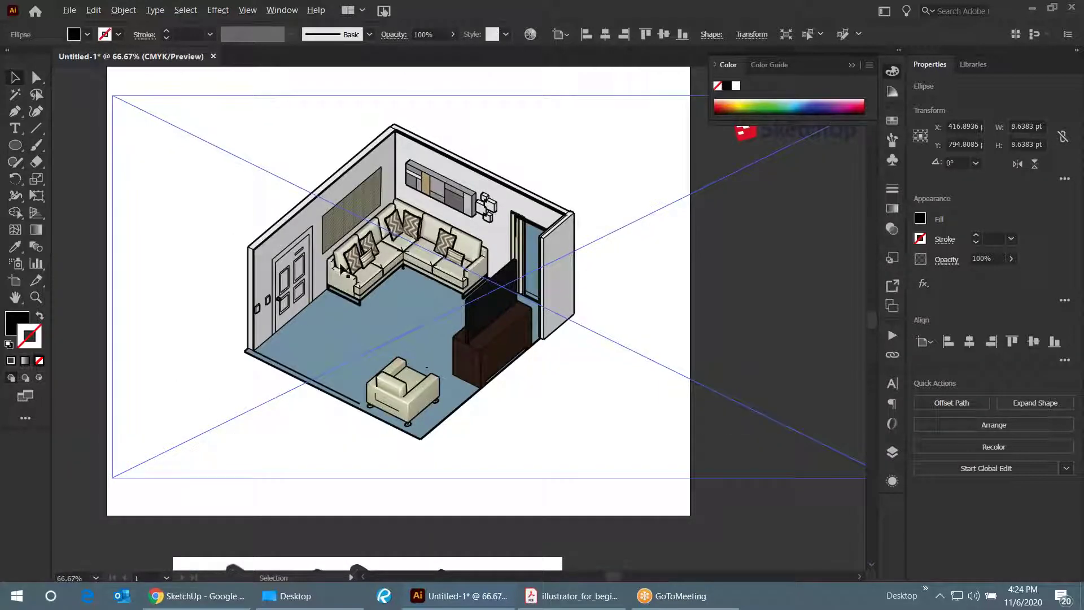
scroll(474, 220, "up", 7)
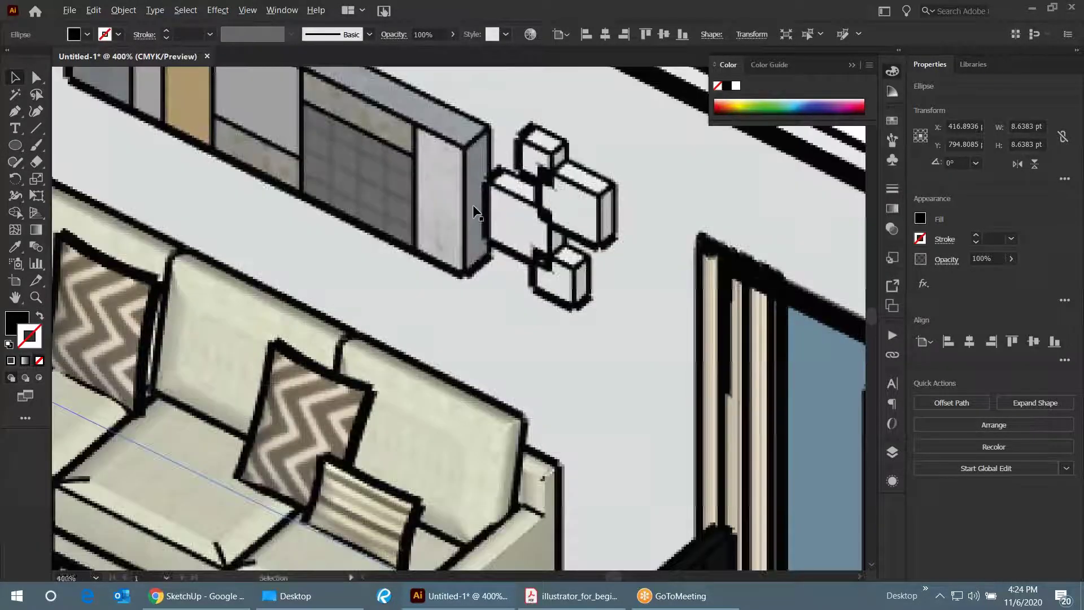
scroll(380, 389, "up", 5)
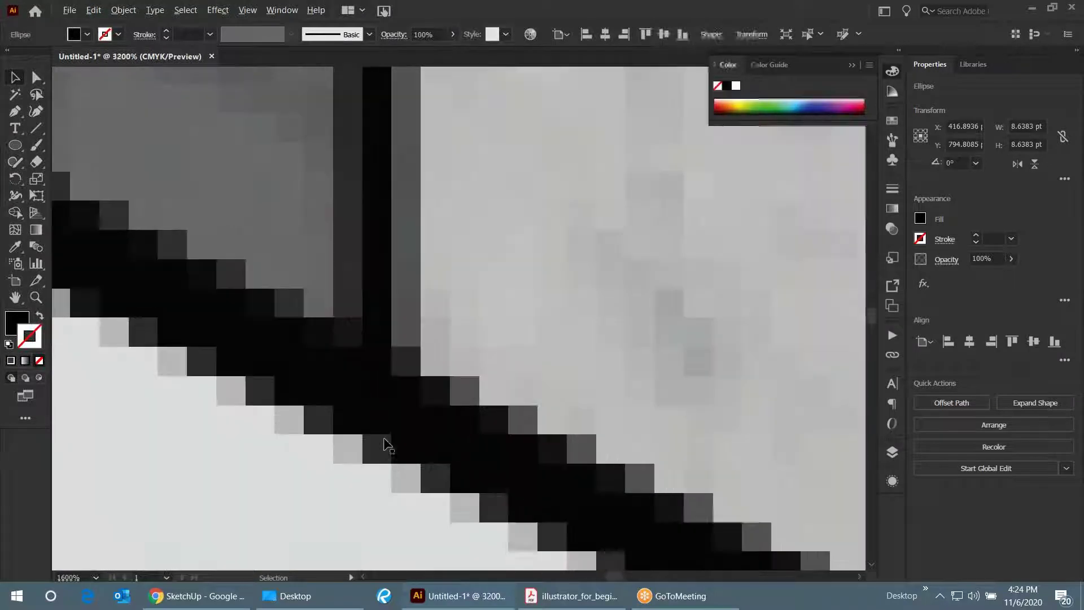
scroll(493, 391, "down", 11)
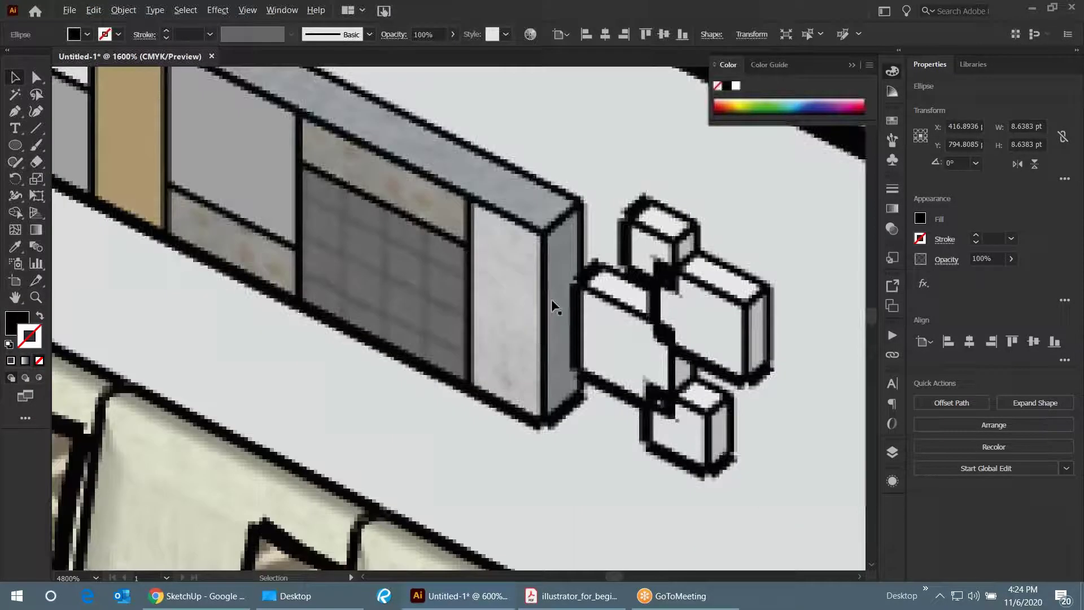
scroll(528, 231, "down", 3)
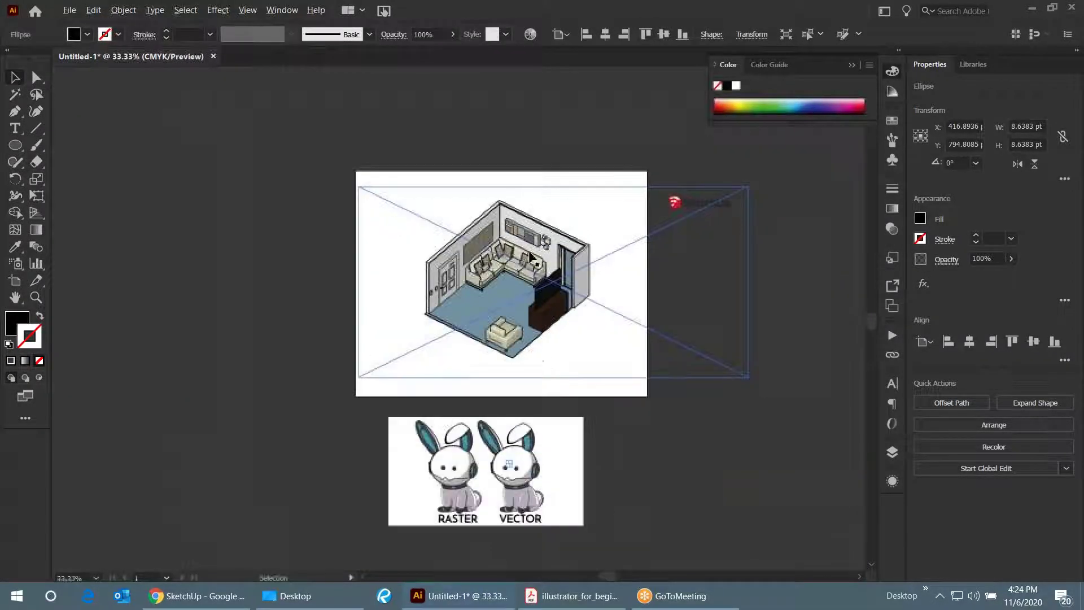
- Deselect everything and bring up the Acrobat guide at page 10, Episode 5: Fill & Stroke effects
left_click(508, 463)
left_click(514, 537)
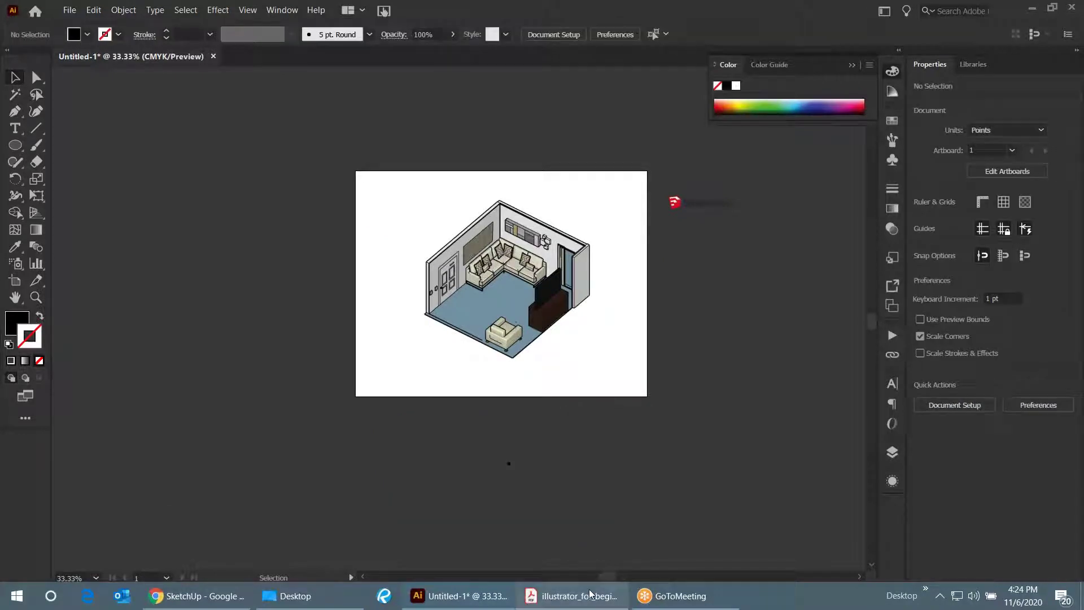
left_click(589, 593)
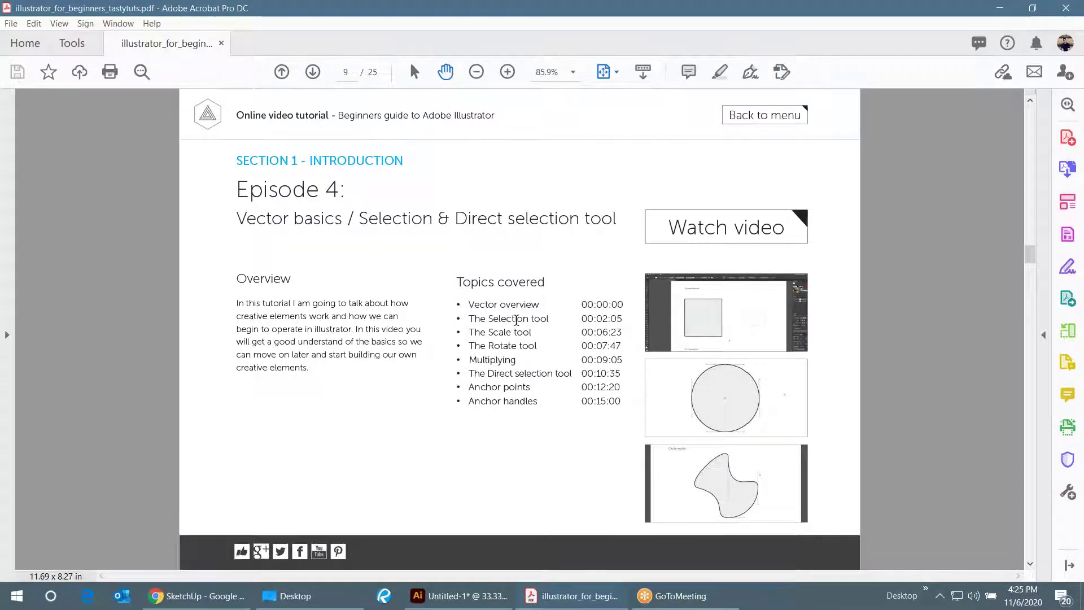
scroll(516, 320, "down", 1)
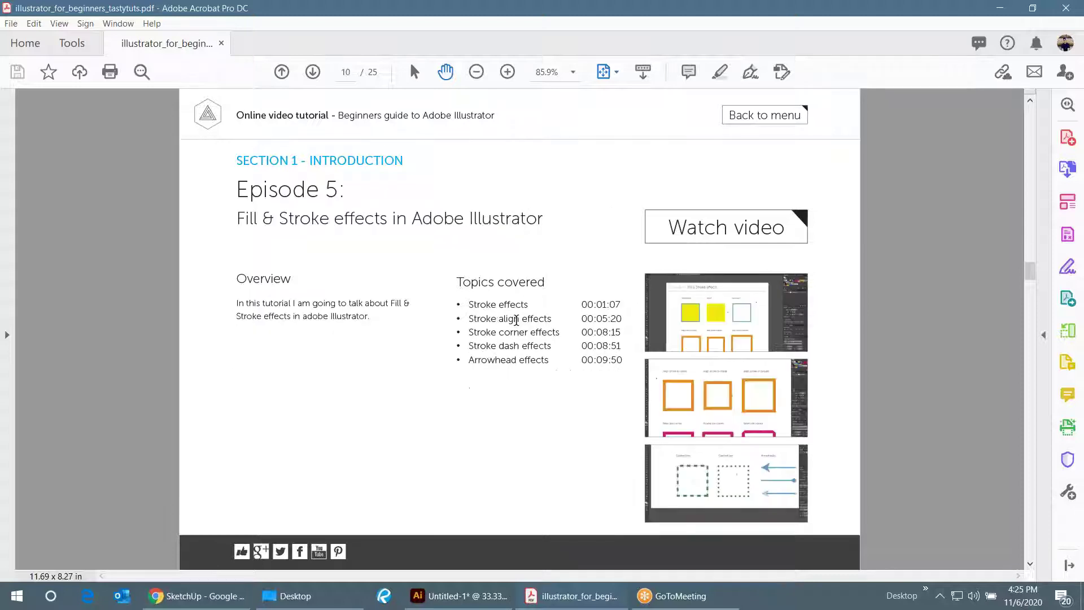
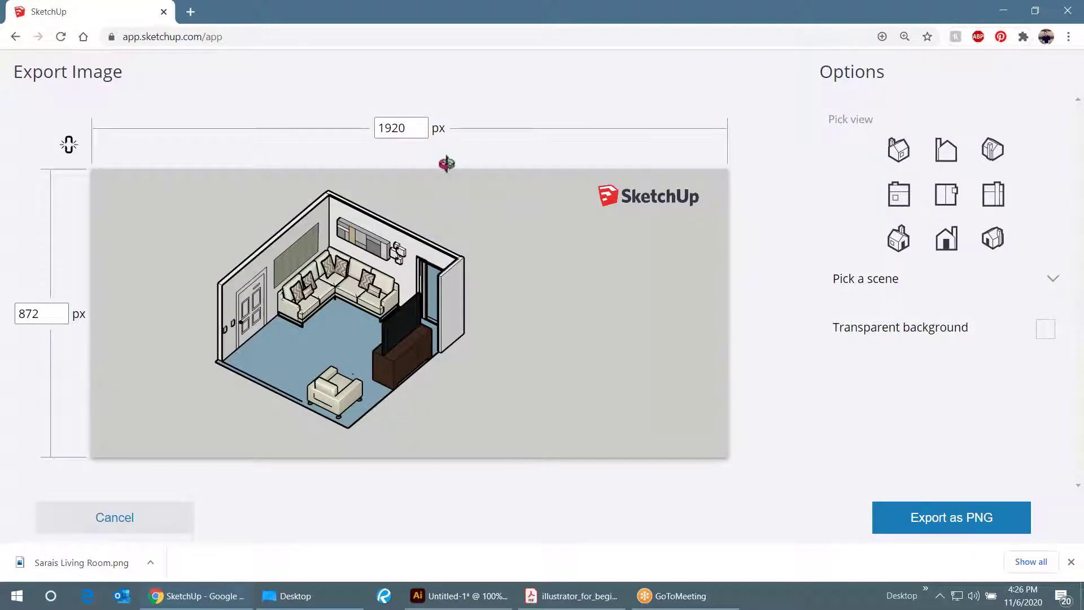
- Enter 2000 × 4000, then correct the export size to 4200 wide × 3000 high and export as PNG
left_click_drag(41, 314, 5, 308)
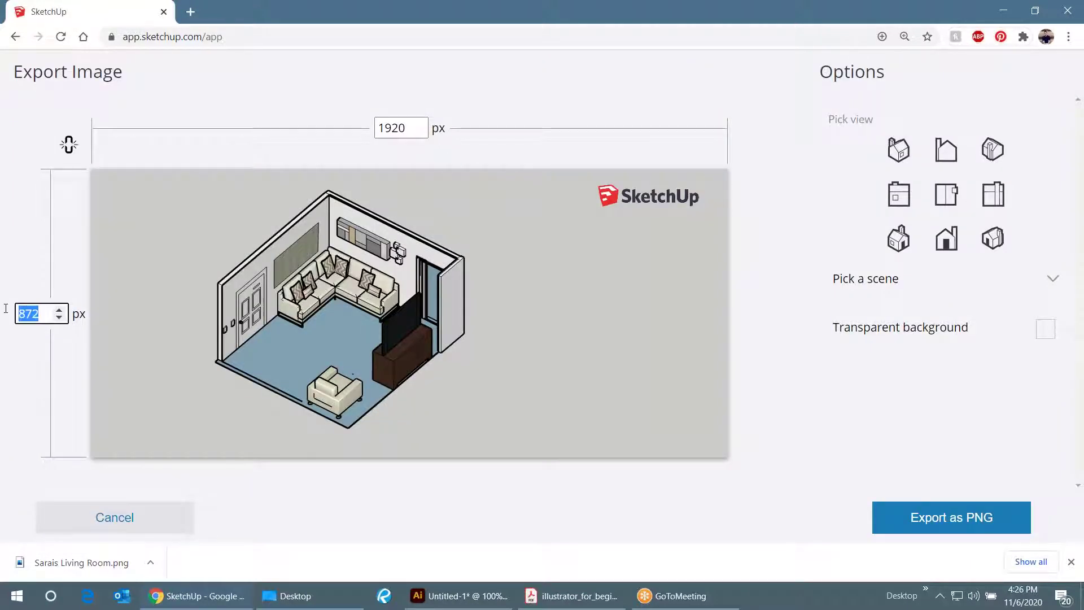
type("2000")
key("Tab")
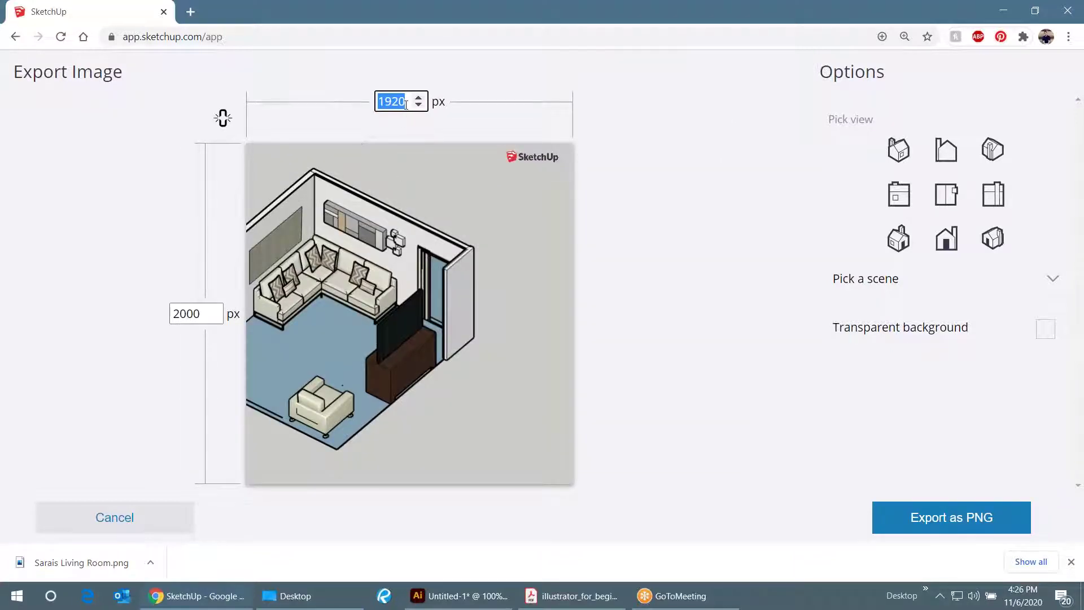
type("4000")
key("Tab")
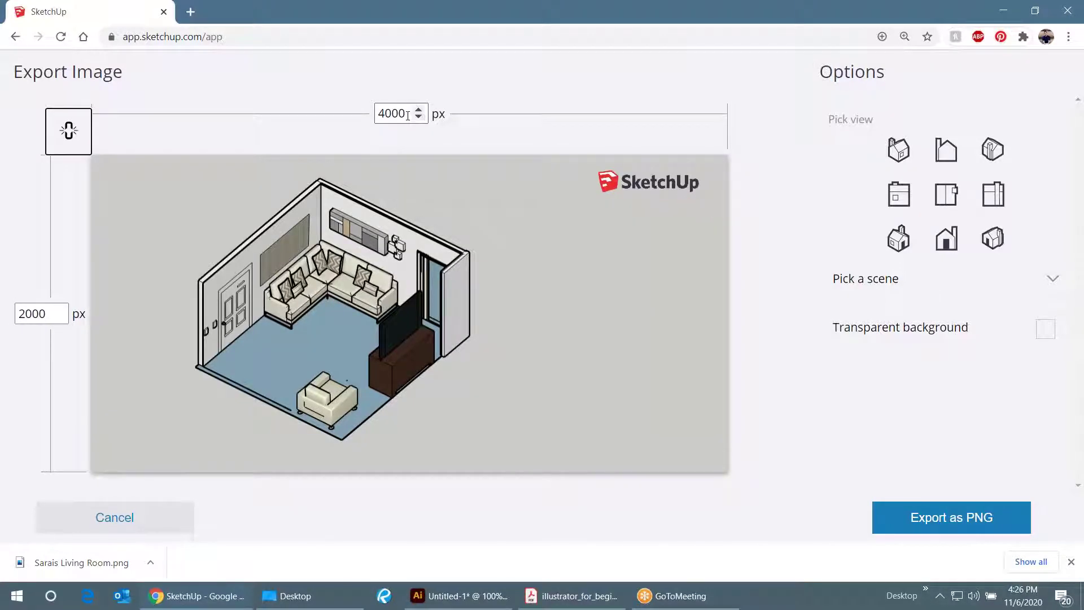
key("Tab")
type("3000")
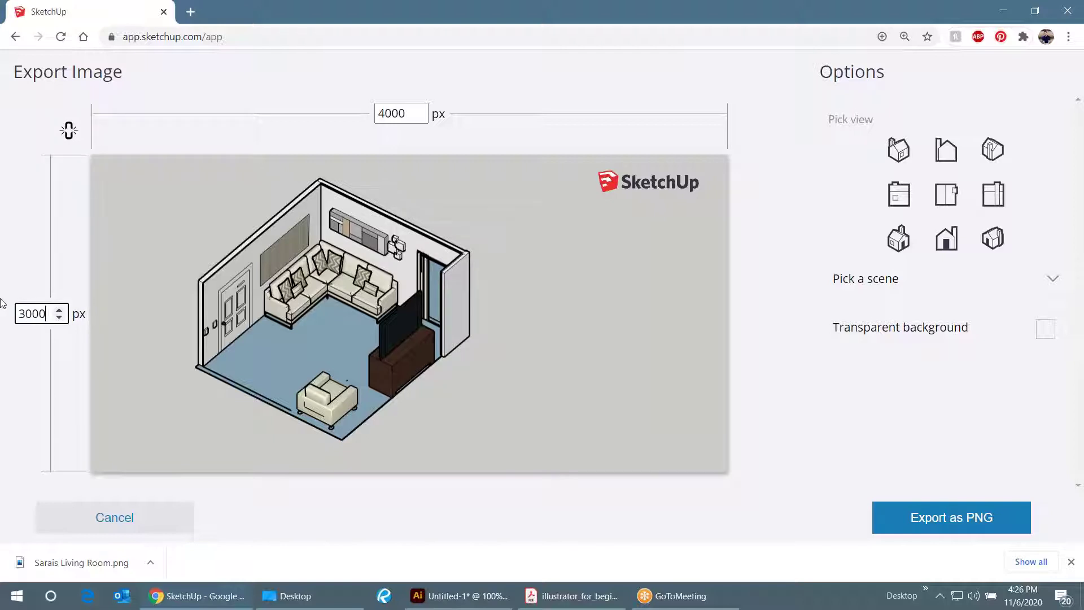
key("Tab")
type("4200")
key("Tab")
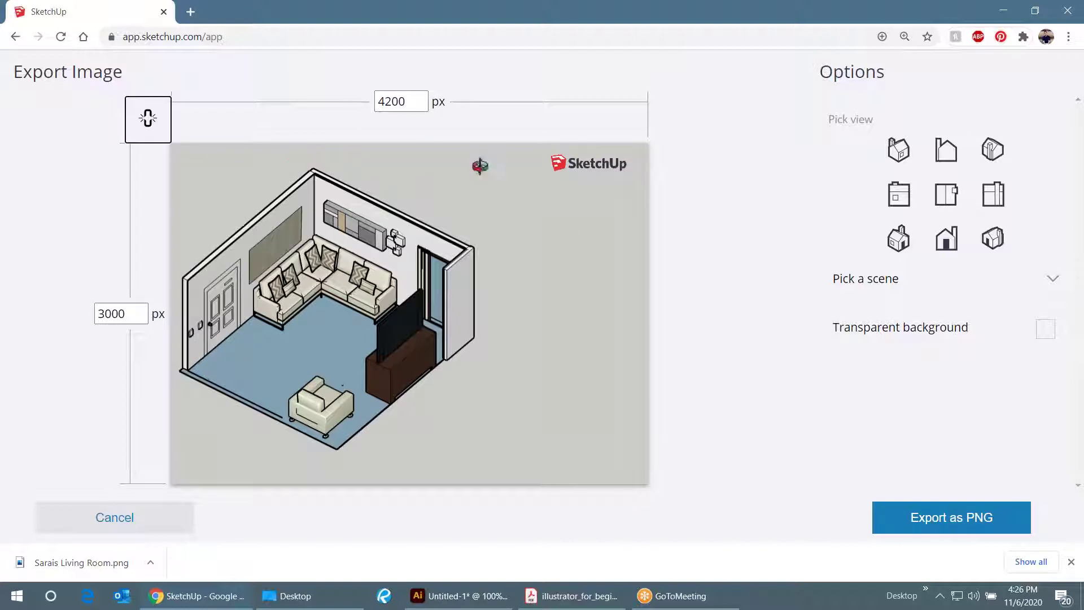
left_click(954, 515)
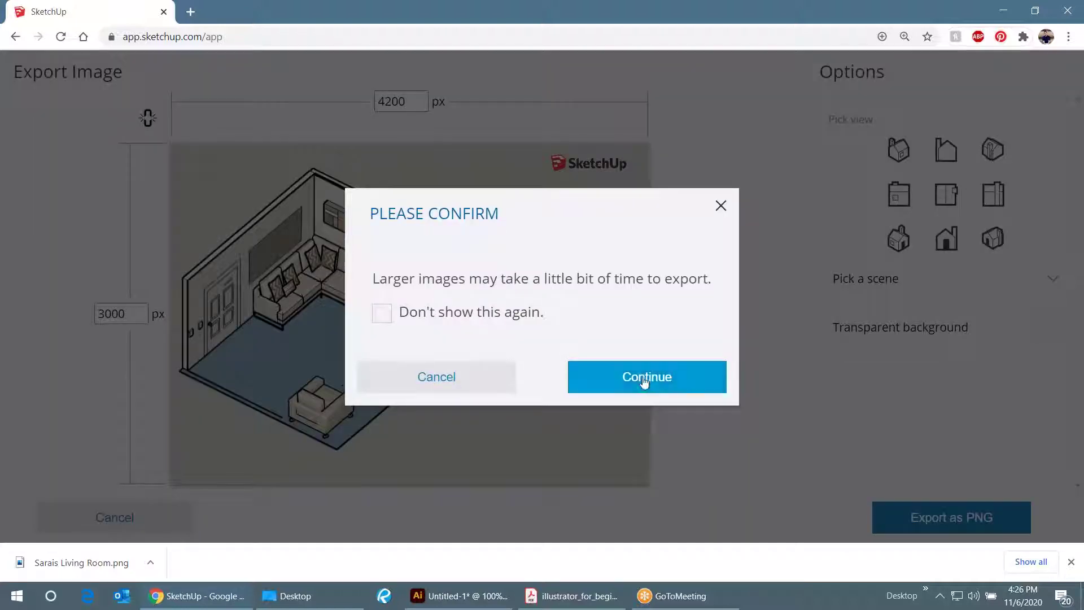
- Confirm the large-image export, save the PNG to the Desktop, and wait out the unresponsive page
left_click(643, 380)
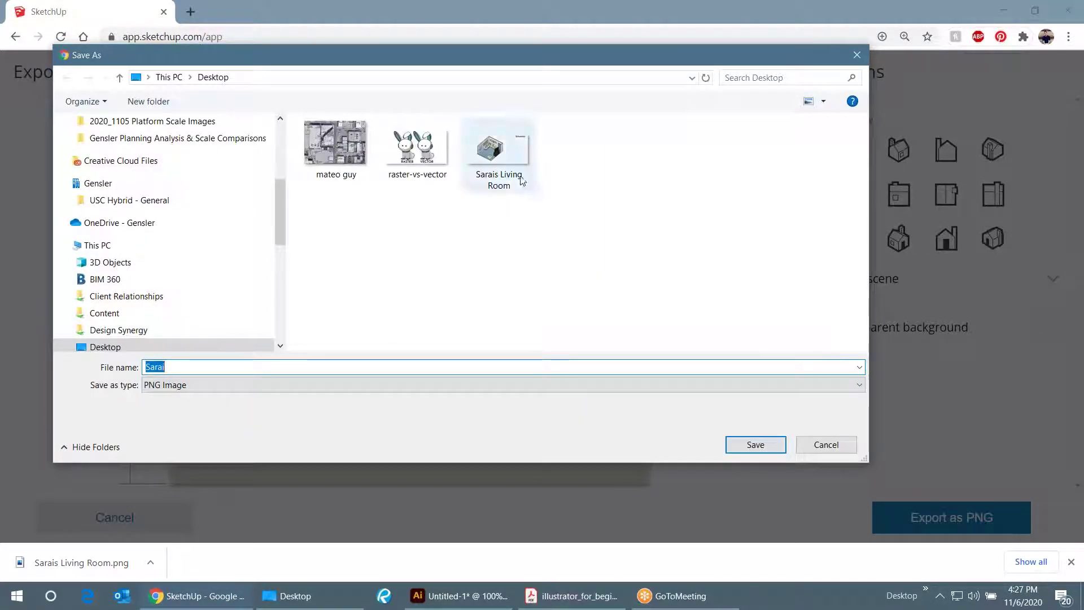
left_click(755, 444)
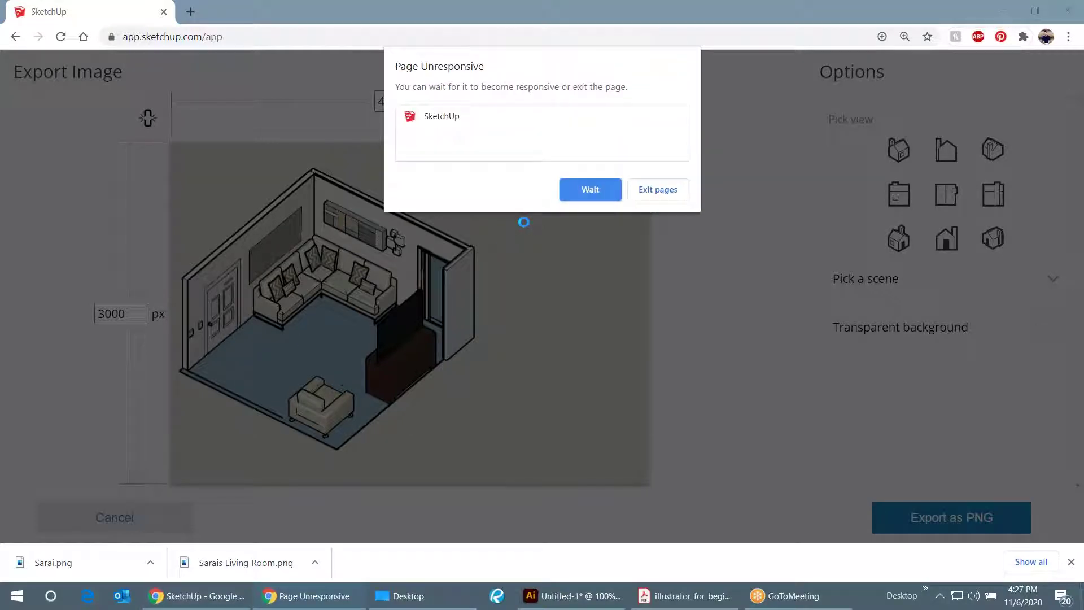
left_click(588, 192)
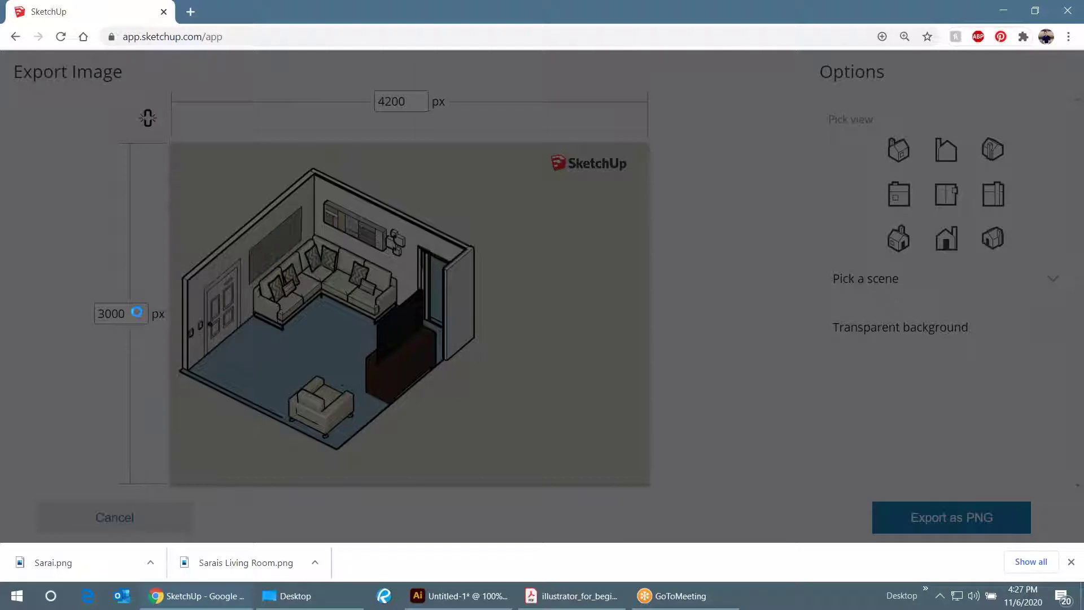
- In the Desktop folder, confirm the new room PNG is 4200 × 3000 px and 1.94 MB
left_click(298, 596)
left_click_drag(381, 100, 683, 43)
left_click_drag(378, 51, 623, 25)
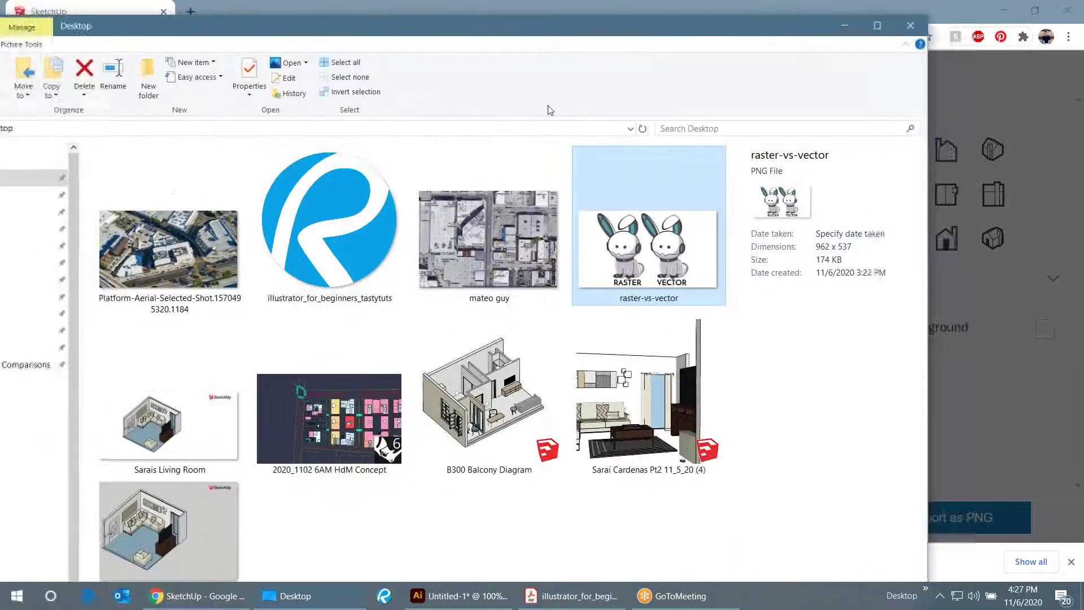
left_click(184, 510)
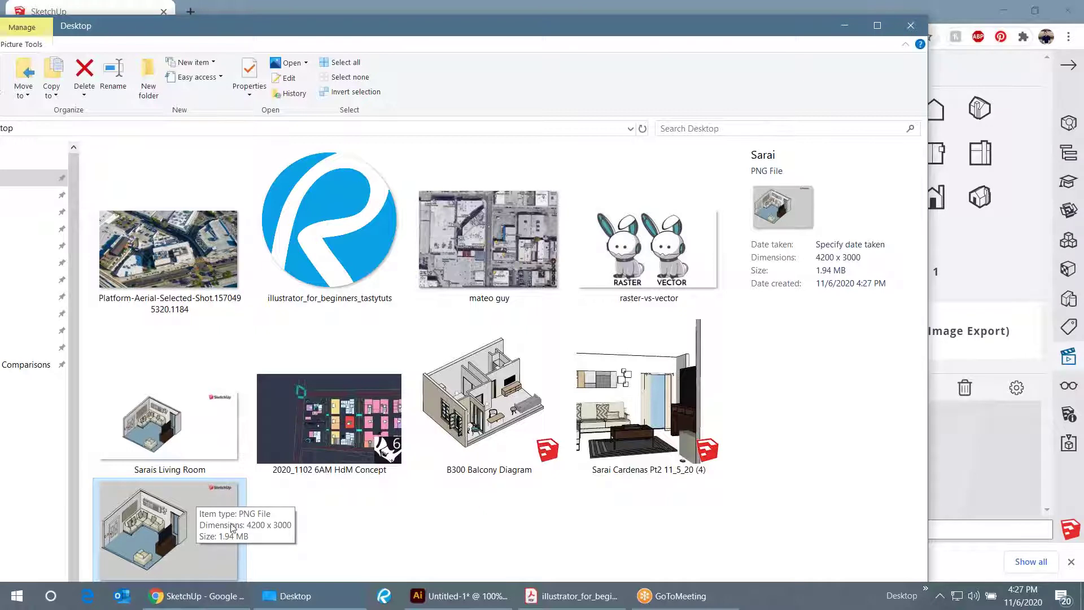
left_click(222, 516, "ctrl")
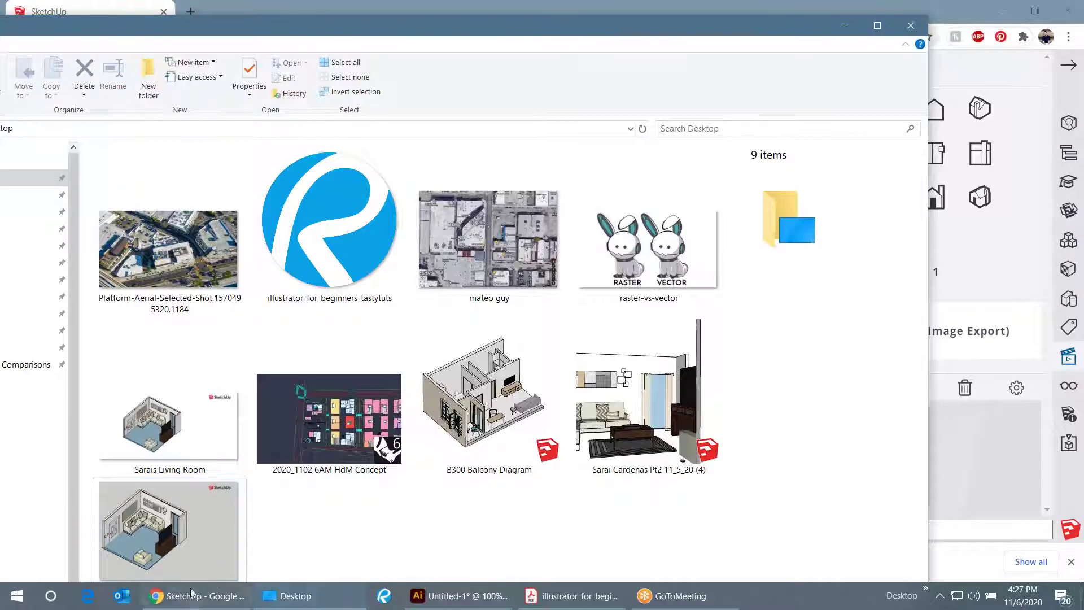
left_click(191, 594)
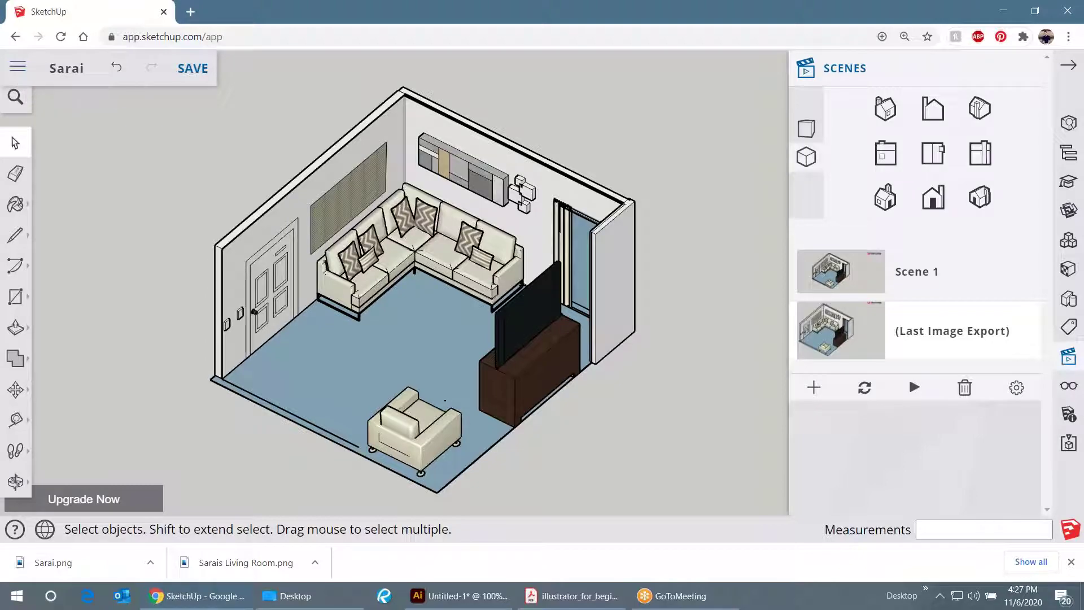
- In Illustrator, select all and delete the old room image from the artboard
left_click(460, 595)
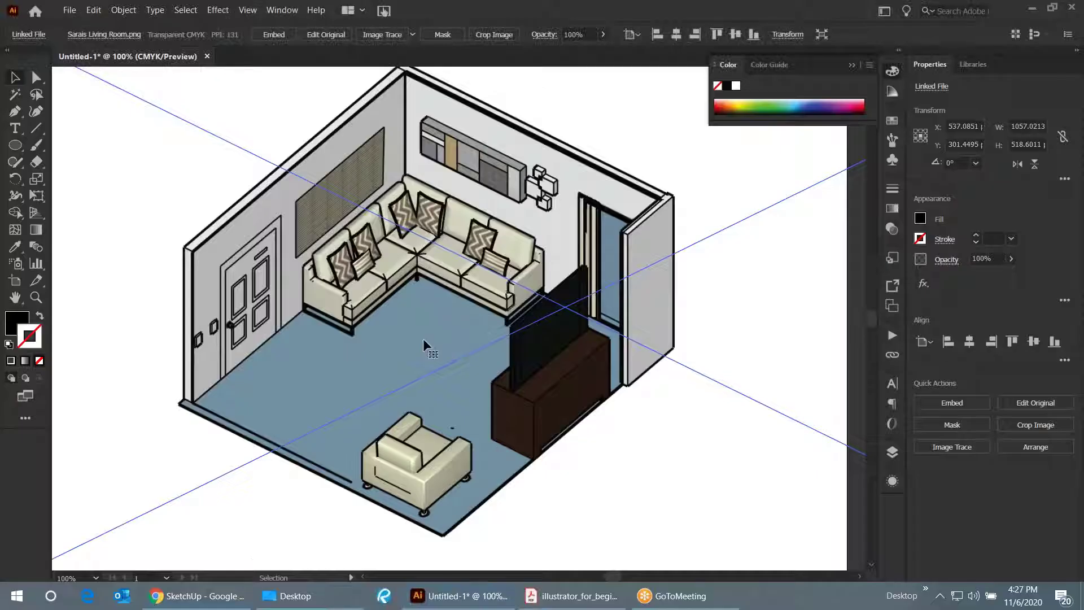
scroll(422, 337, "down", 4)
left_click(420, 464)
key("ctrl+a")
key("Delete")
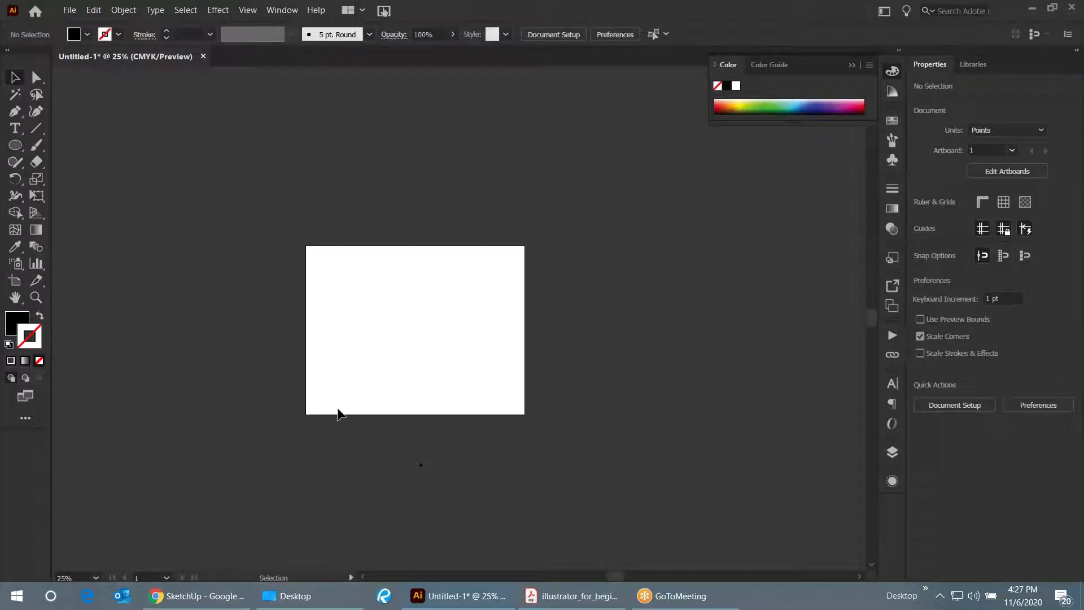
- Drag the new room PNG from the Desktop folder onto the Illustrator artboard
left_click(295, 595)
left_click_drag(387, 22, 716, 84)
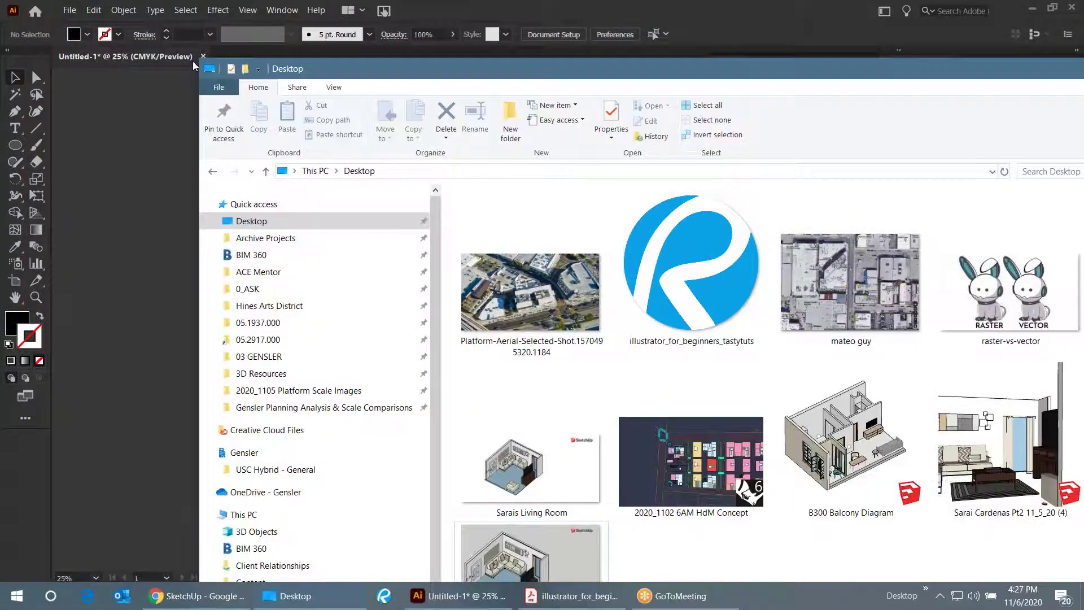
left_click_drag(273, 77, 482, 297)
left_click_drag(564, 289, 497, 65)
scroll(717, 350, "down", 5)
left_click_drag(742, 68, 896, 67)
left_click_drag(816, 508, 370, 296)
left_click(312, 211)
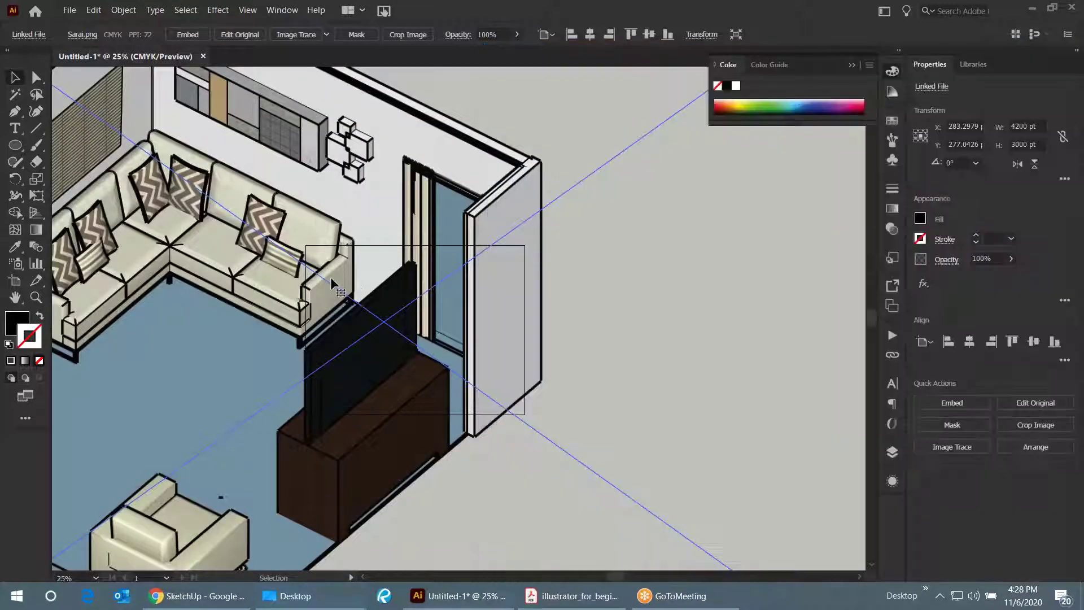
key("ctrl+minus")
key("ctrl+minus")
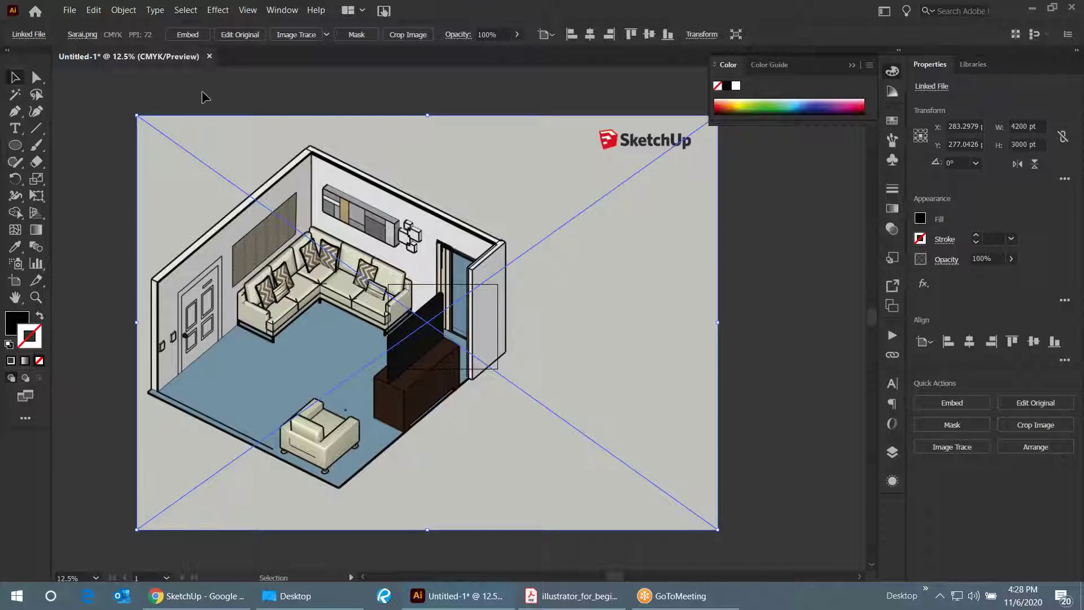
- Scale the placed image down to about 818.94 × 584.96 pt and position it over the artboard
left_click_drag(134, 115, 590, 438)
left_click_drag(660, 492, 468, 337)
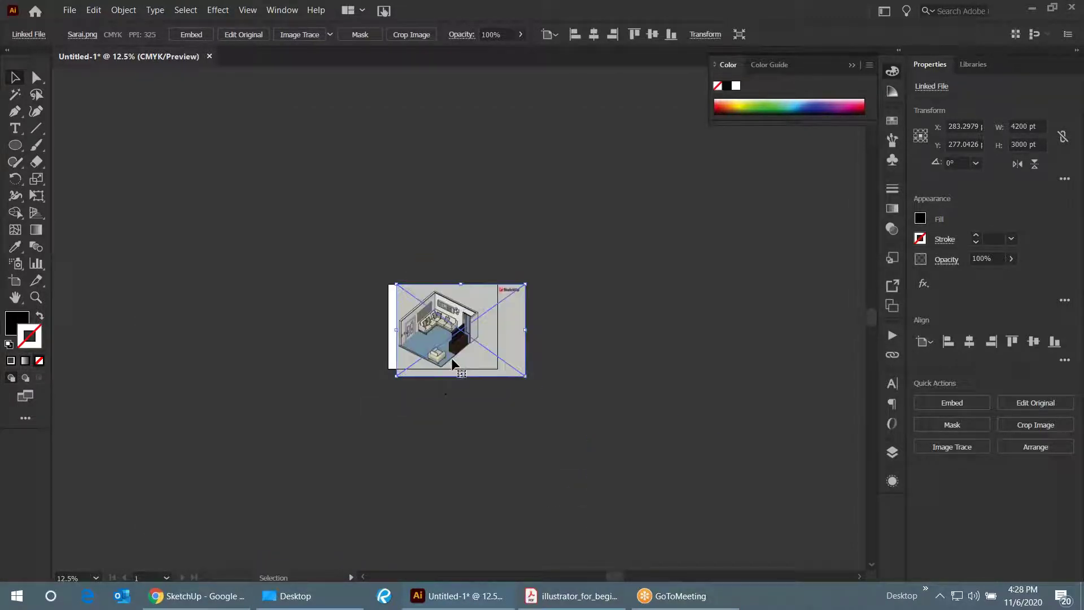
key("ctrl+equal")
key("ctrl+equal")
key("ctrl+equal")
left_click_drag(636, 424, 591, 398)
left_click_drag(484, 315, 462, 322)
key("ctrl+equal")
scroll(497, 291, "up", 1)
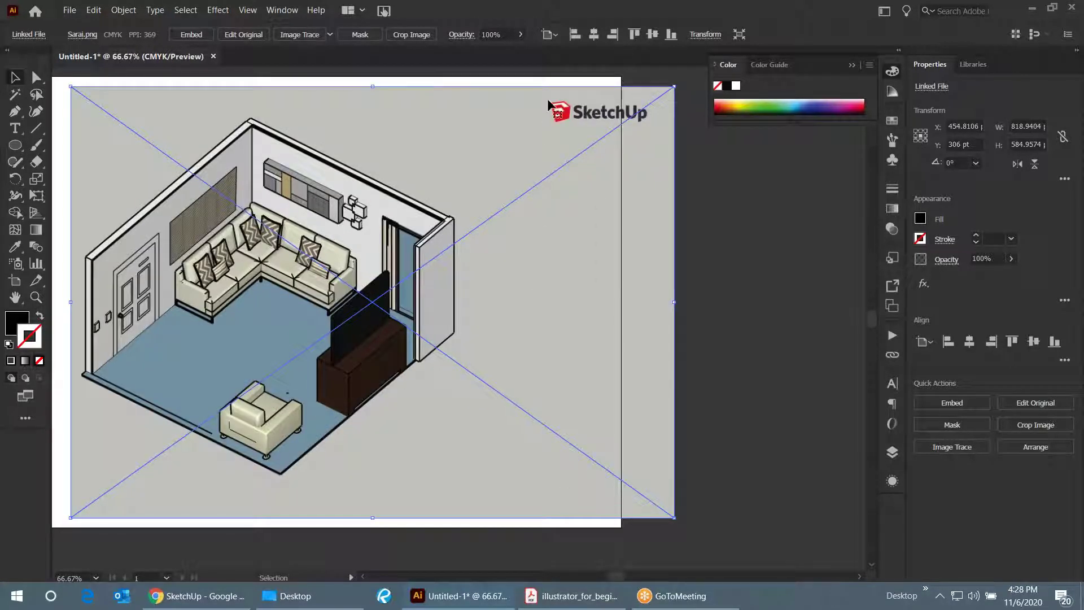
- Crop the room image tight around the room, cutting off the SketchUp logo and extra margin
left_click(692, 273)
left_click(646, 262)
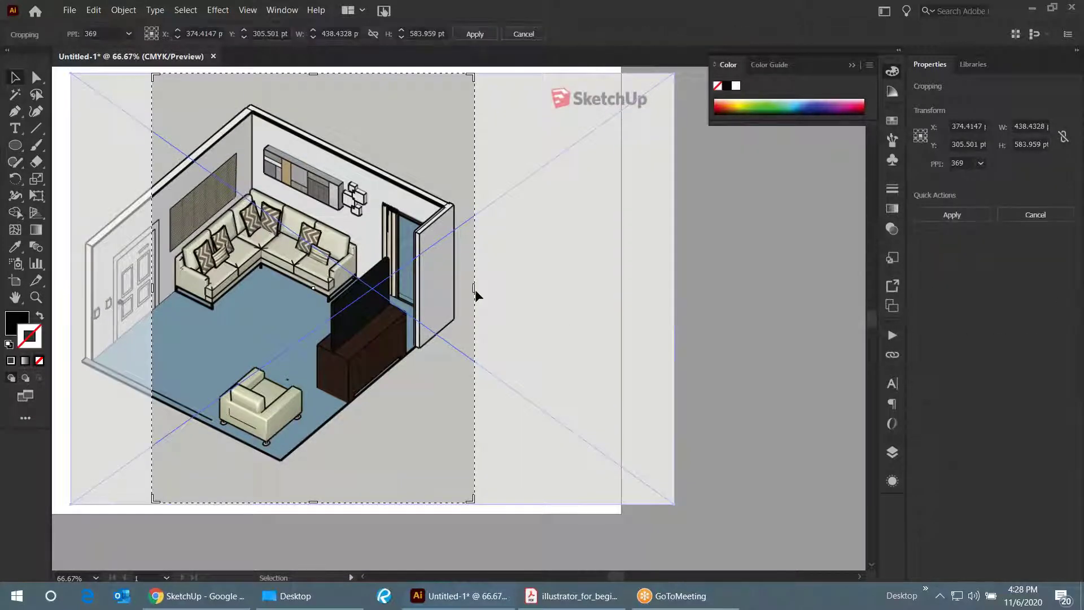
left_click_drag(476, 295, 462, 289)
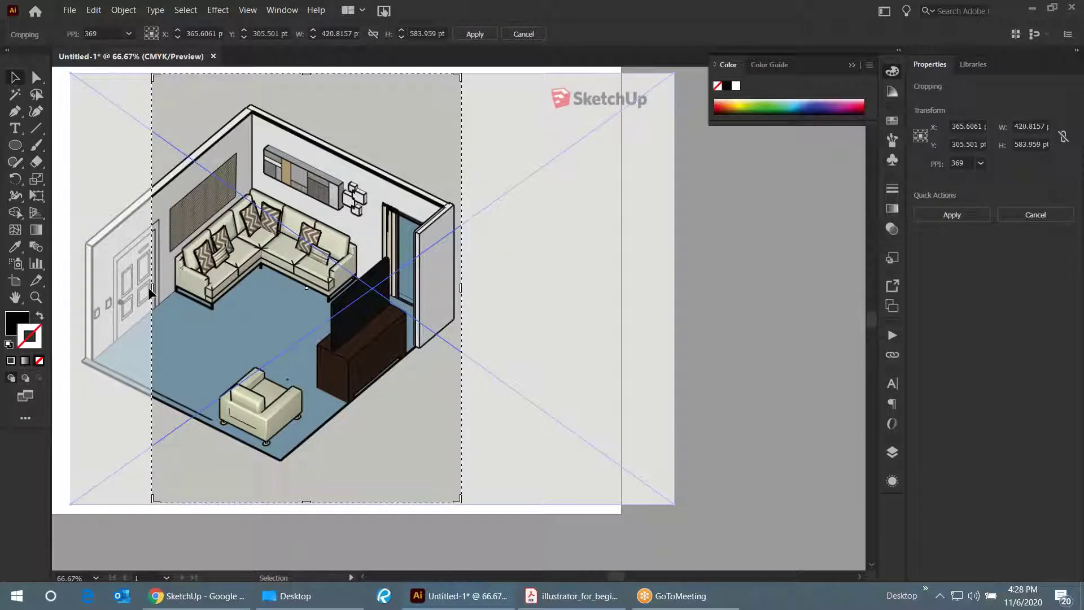
left_click_drag(152, 289, 79, 276)
left_click_drag(268, 484, 271, 471)
scroll(372, 492, "down", 1)
scroll(373, 491, "down", 1)
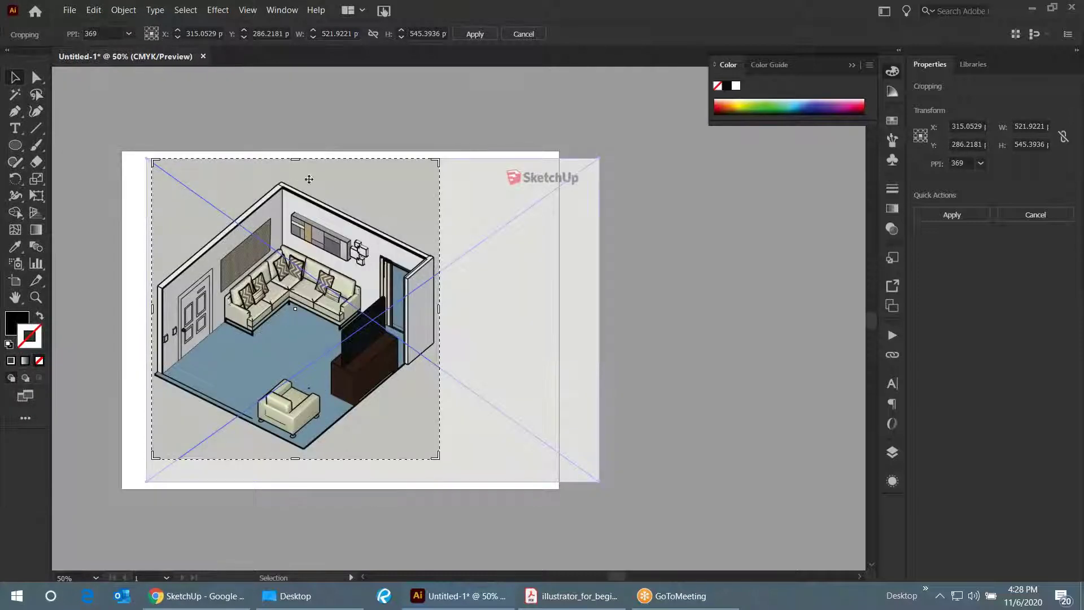
left_click_drag(297, 163, 297, 173)
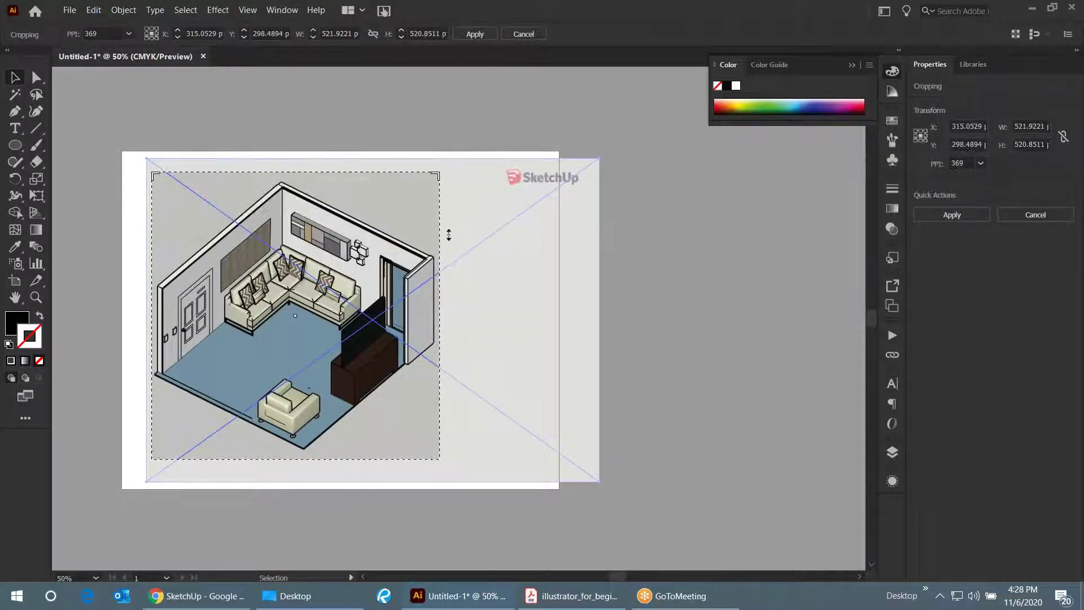
left_click(952, 216)
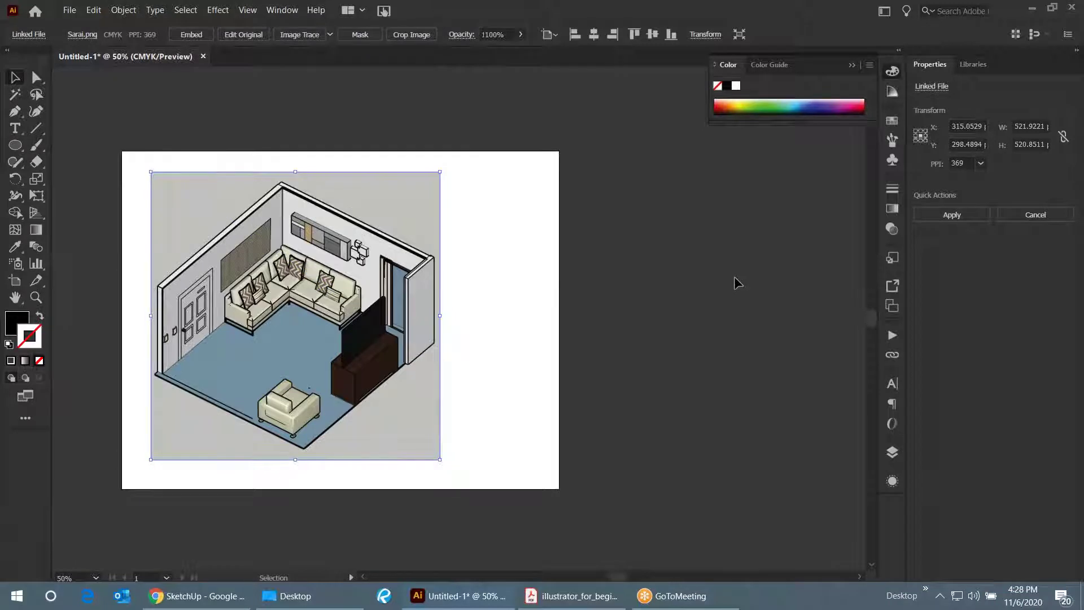
- Shift the cropped, embedded room image slightly right on the artboard
left_click(735, 283)
left_click_drag(403, 300, 433, 300)
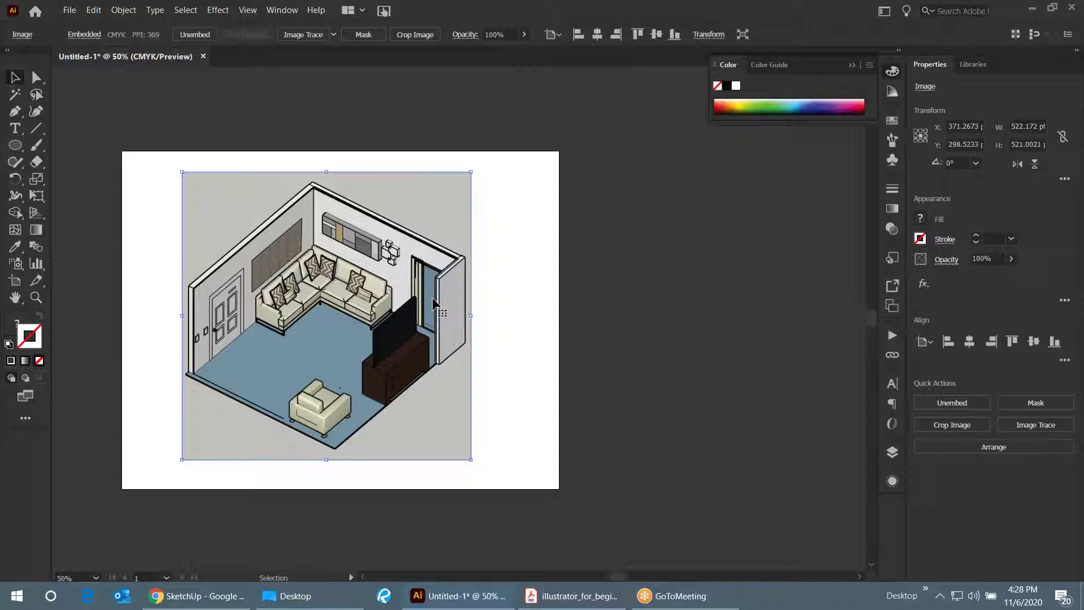
left_click(581, 213)
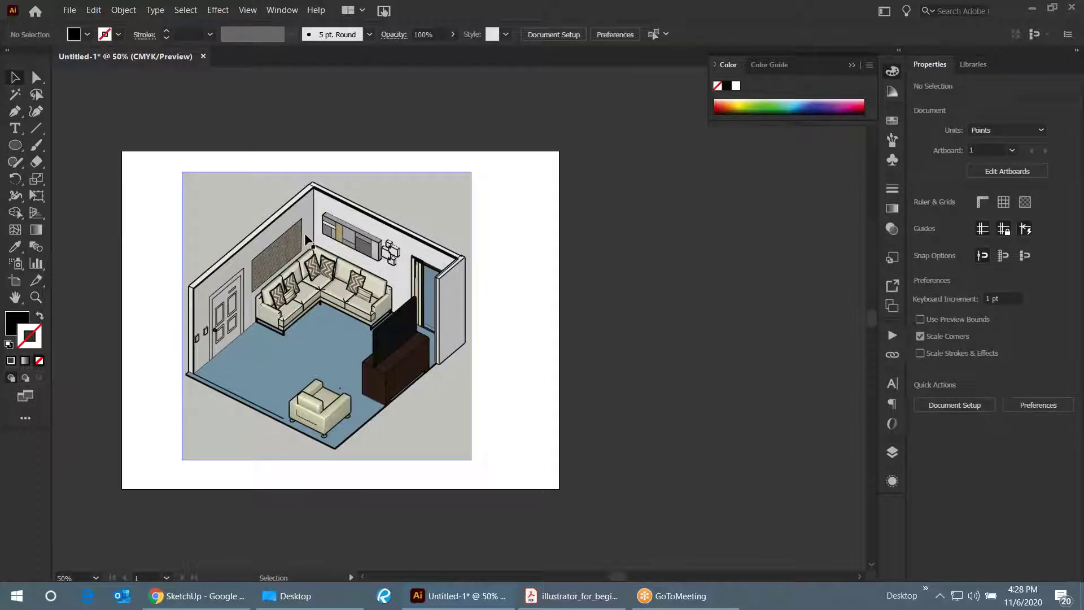
left_click(357, 266)
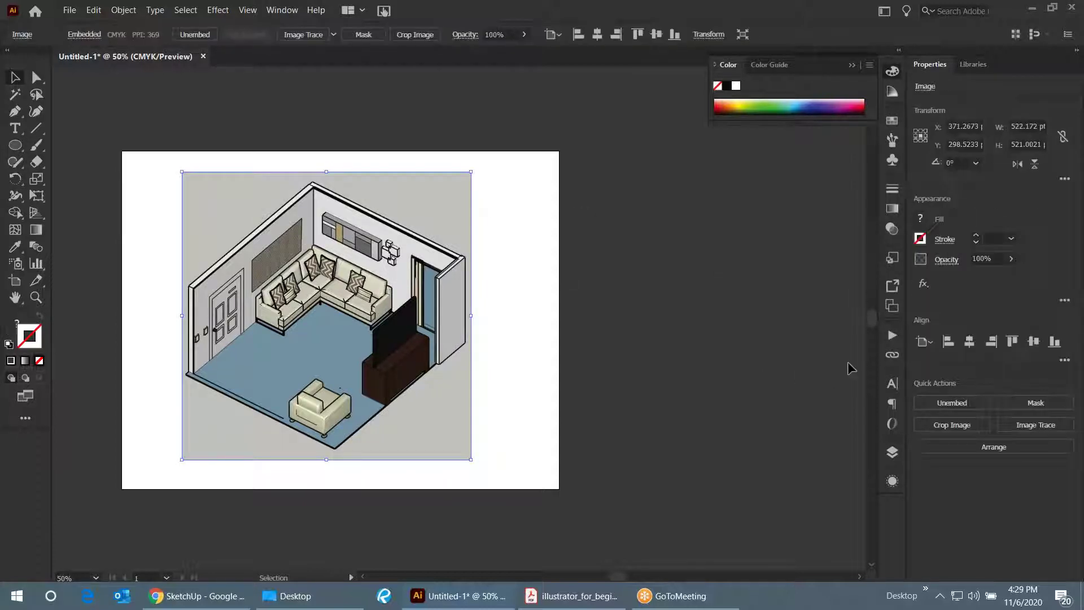
left_click(758, 305)
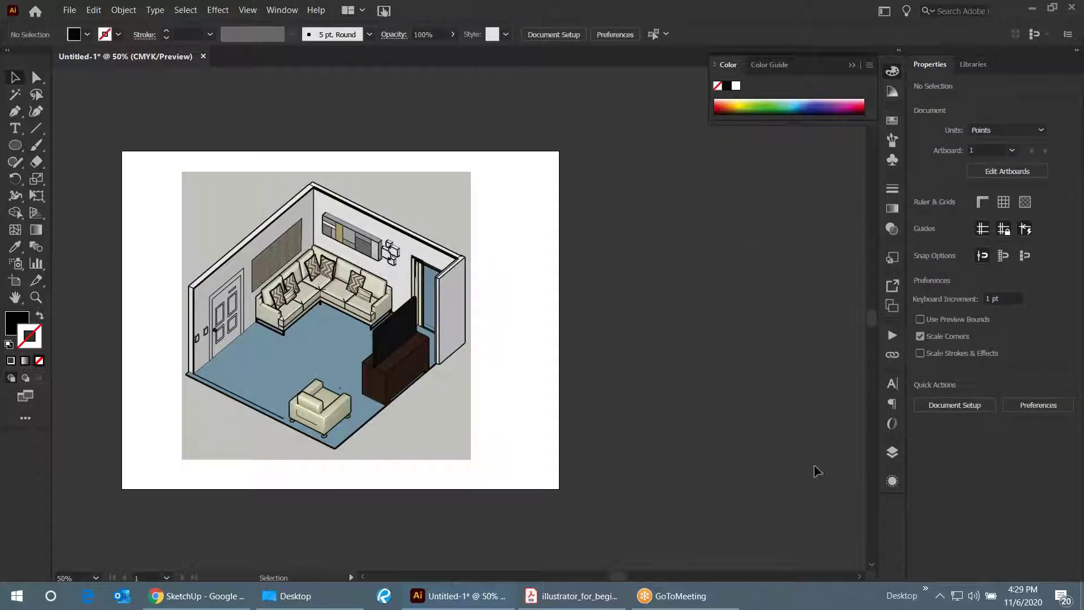
- Rename Layer 1 to 'background' in the Layers panel
left_click(897, 455)
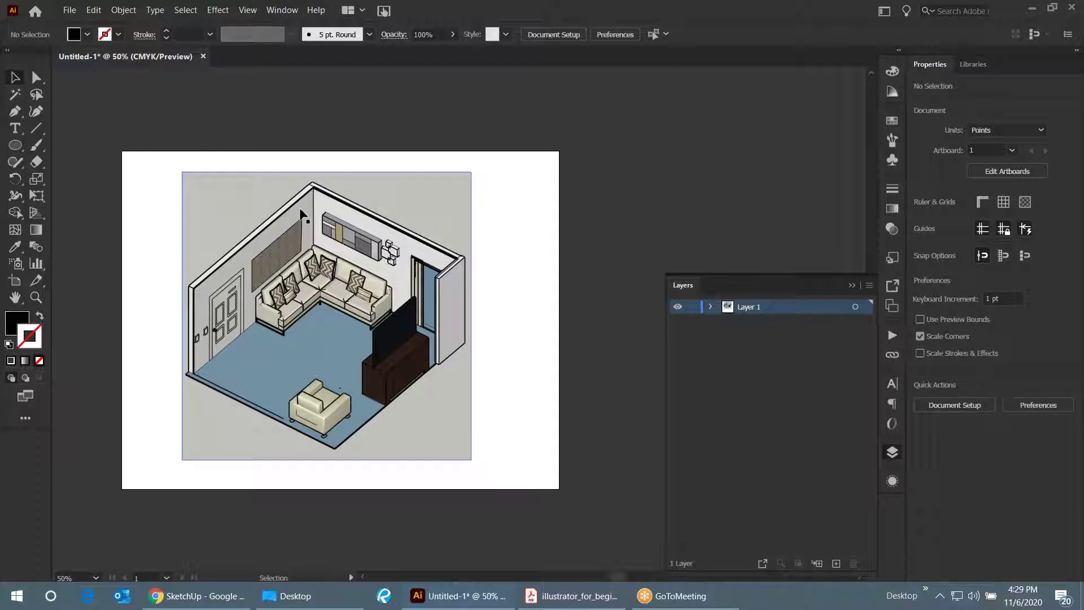
double_click(753, 309)
type("bacvk")
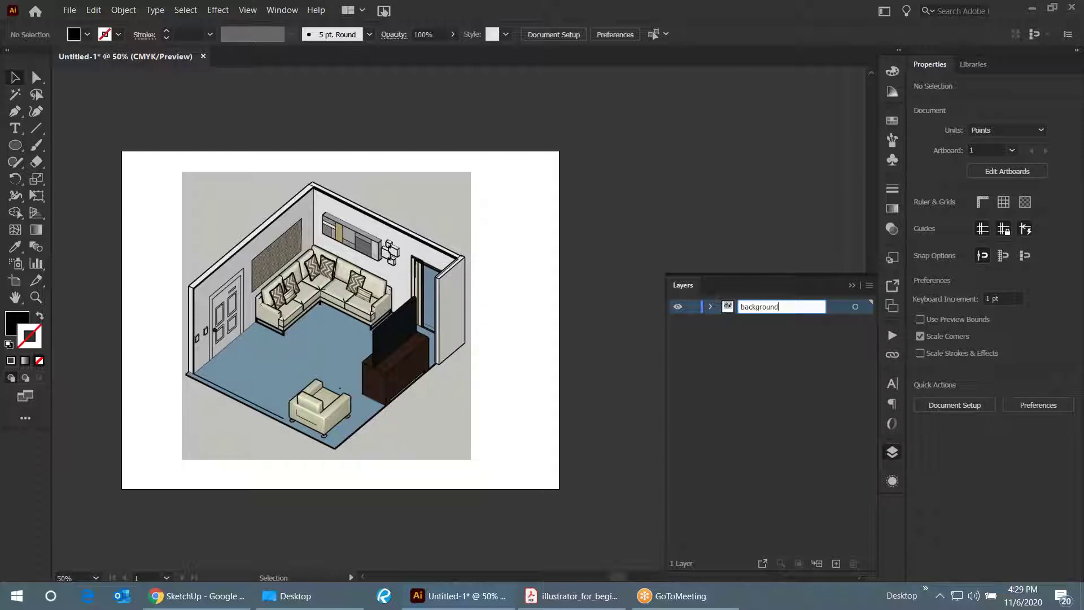
type("round")
key("Return")
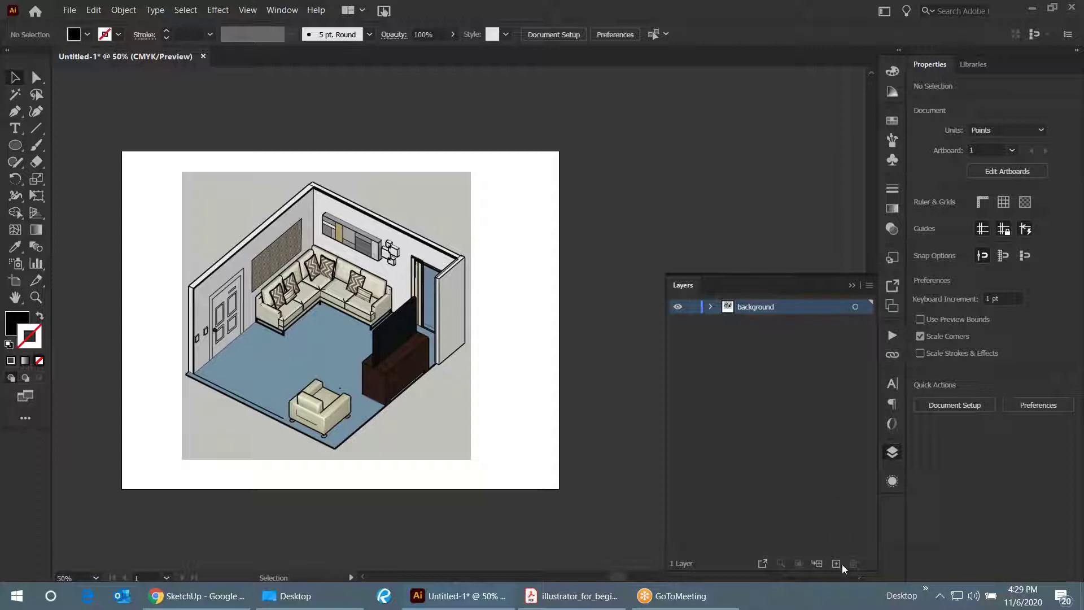
- Add Layer 2 above, lock the background layer, and make Layer 2 active
left_click(836, 563)
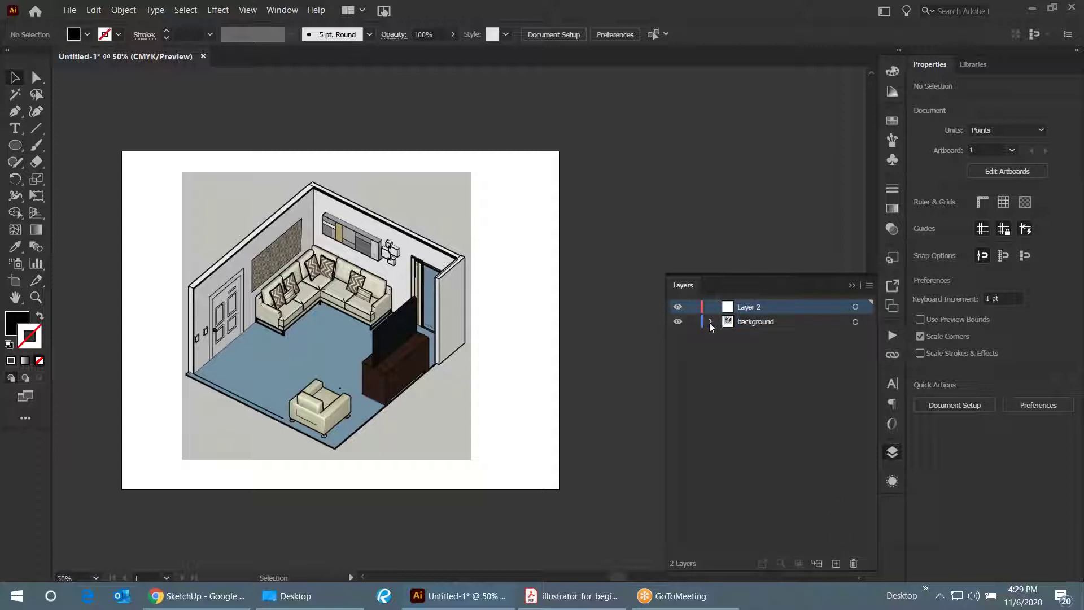
left_click(435, 270)
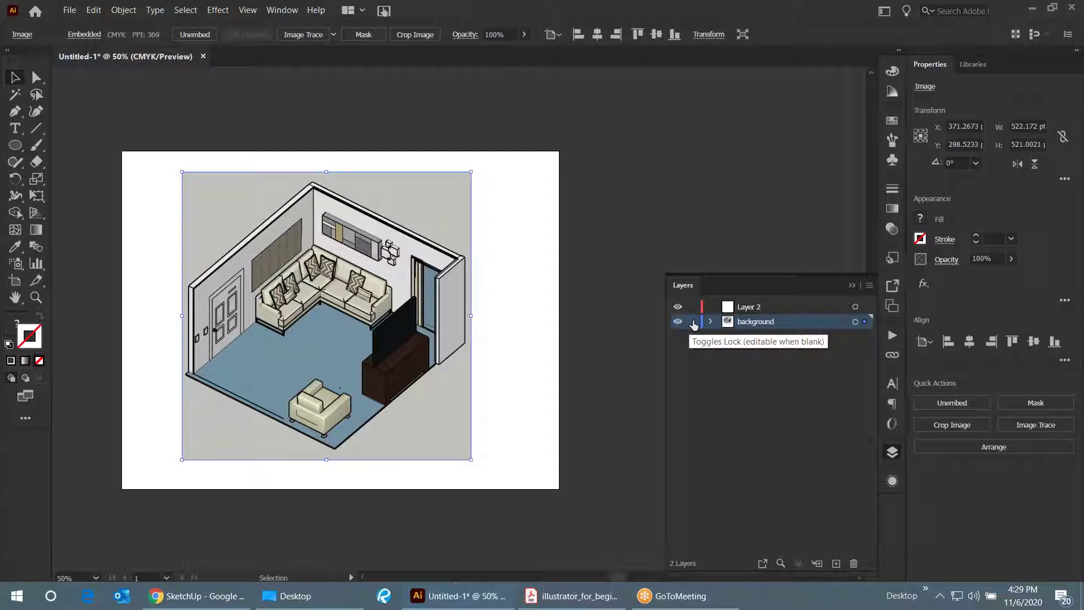
left_click(693, 321)
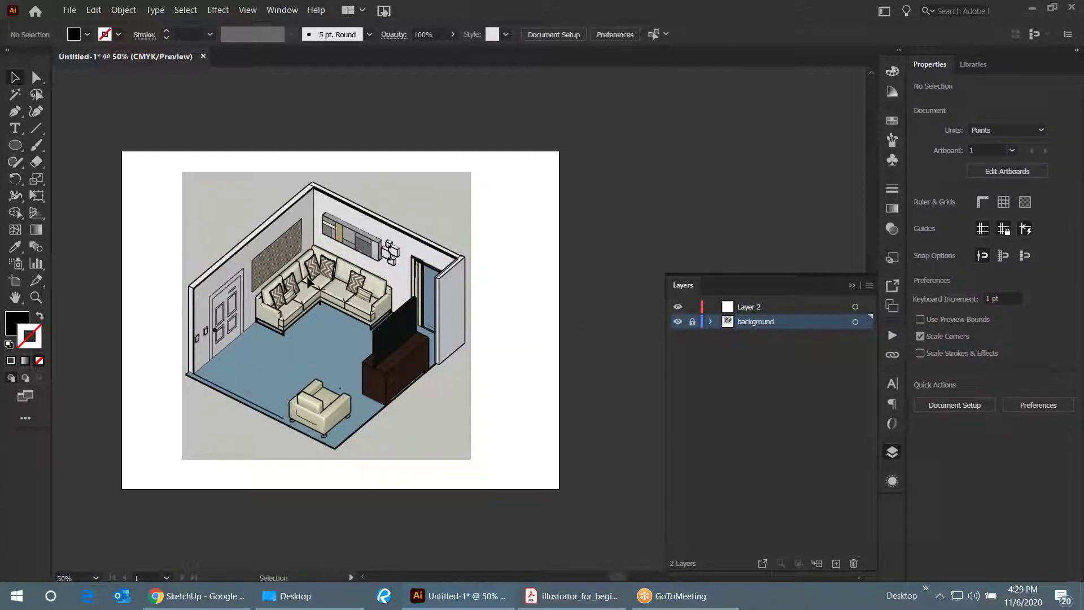
left_click(777, 307)
left_click(854, 309)
left_click(759, 272)
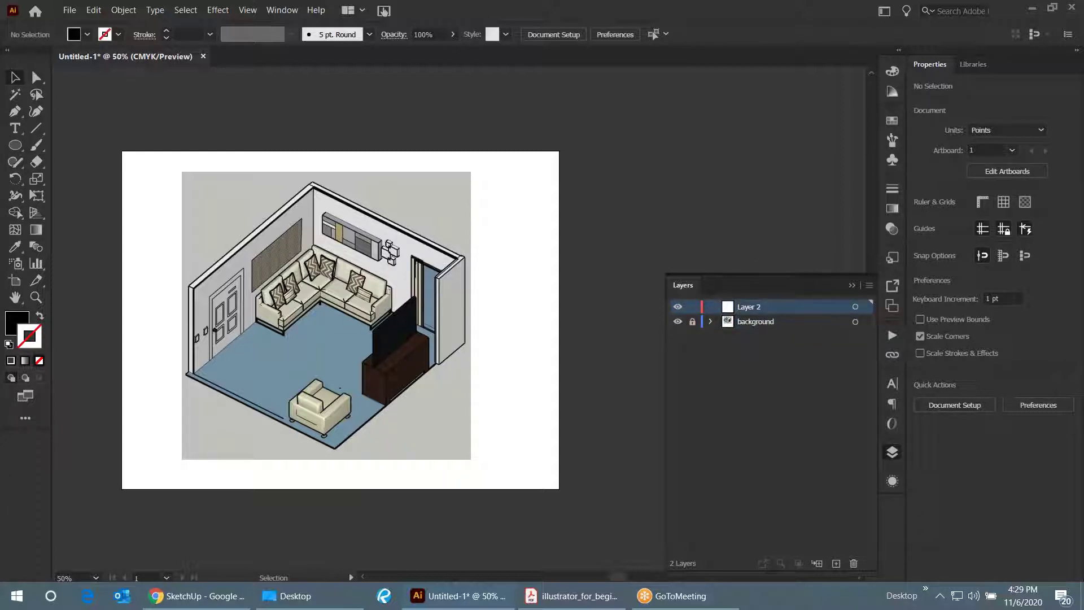
scroll(184, 418, "up", 2)
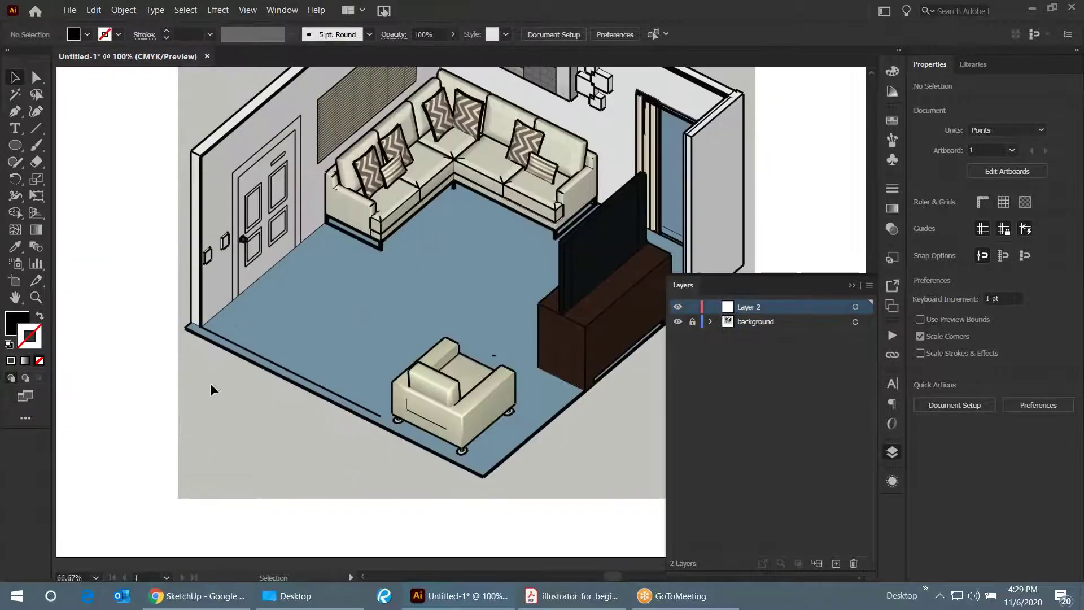
- Draw a closed six-corner black polygon with the Pen tool over the room's left wall, then select it
left_click(15, 112)
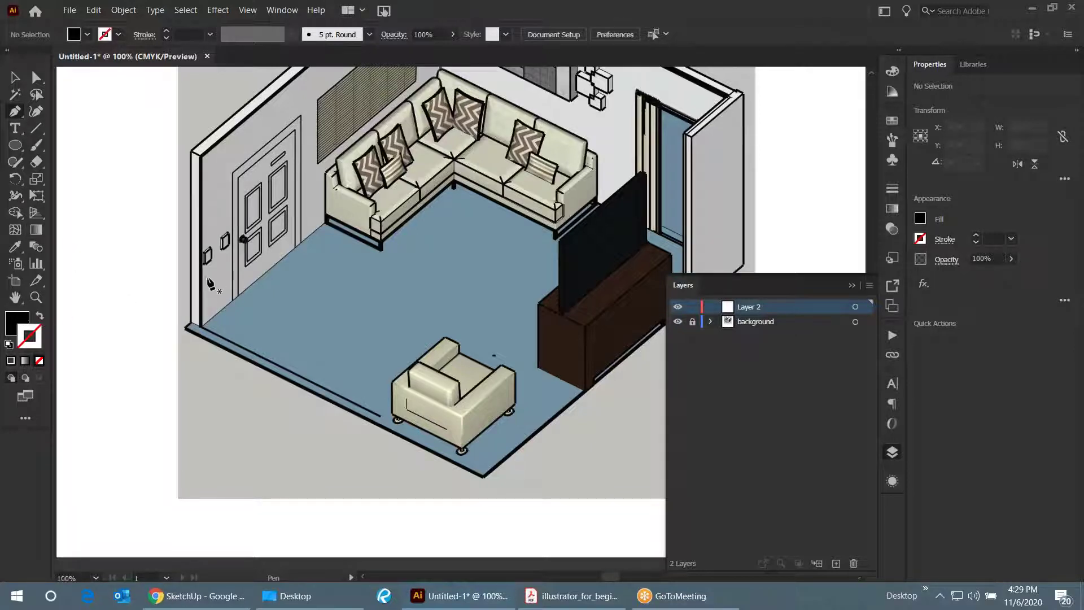
key("ctrl+minus")
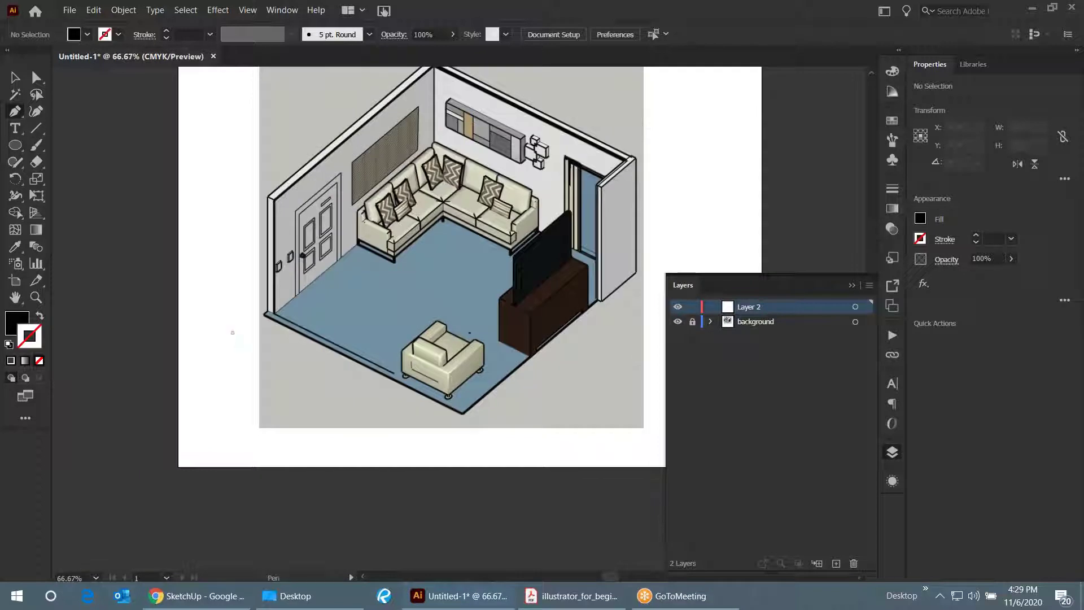
left_click(232, 331)
left_click(227, 254)
left_click(158, 293)
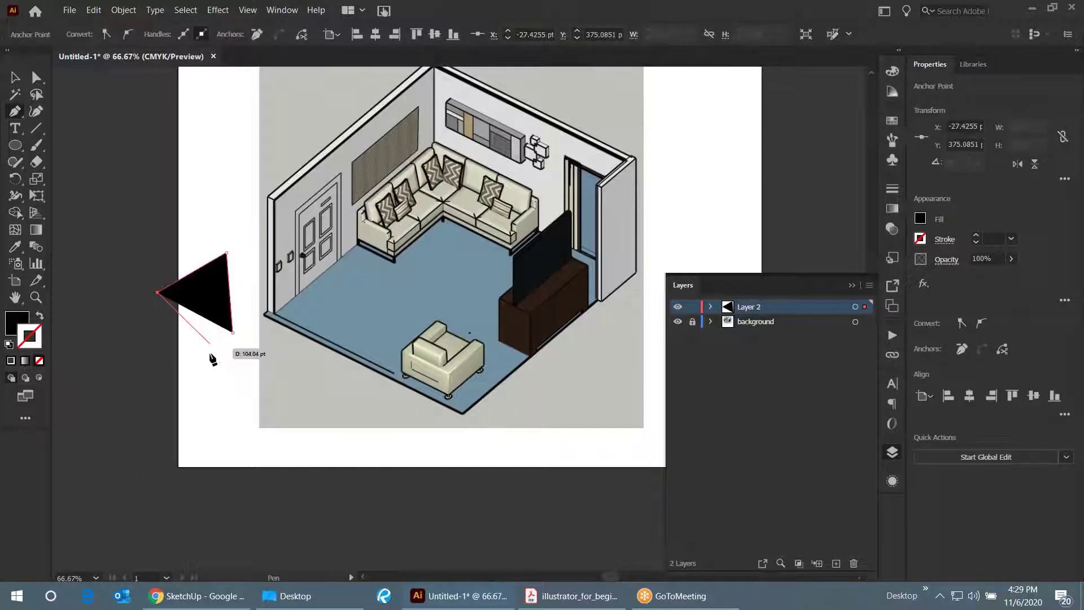
left_click(210, 353)
left_click(239, 367)
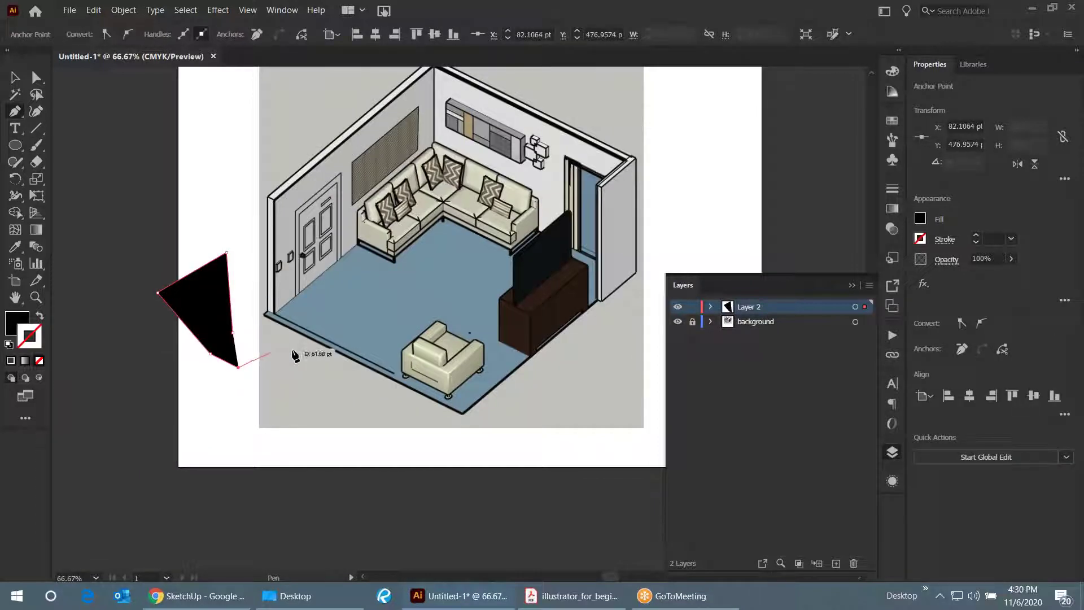
left_click(292, 350)
left_click(232, 332)
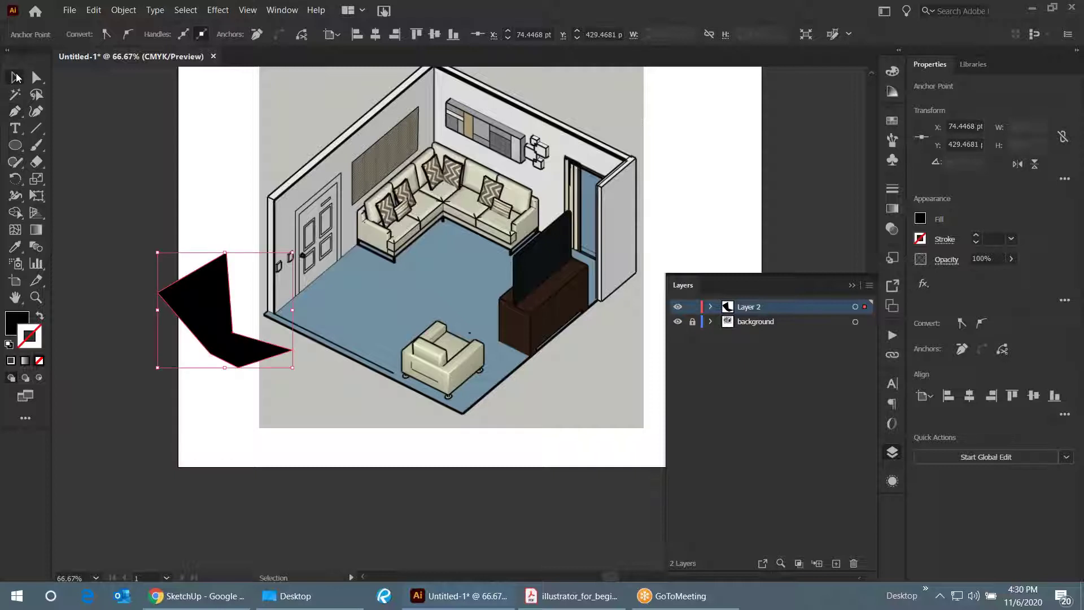
left_click(169, 371)
scroll(170, 370, "up", 2)
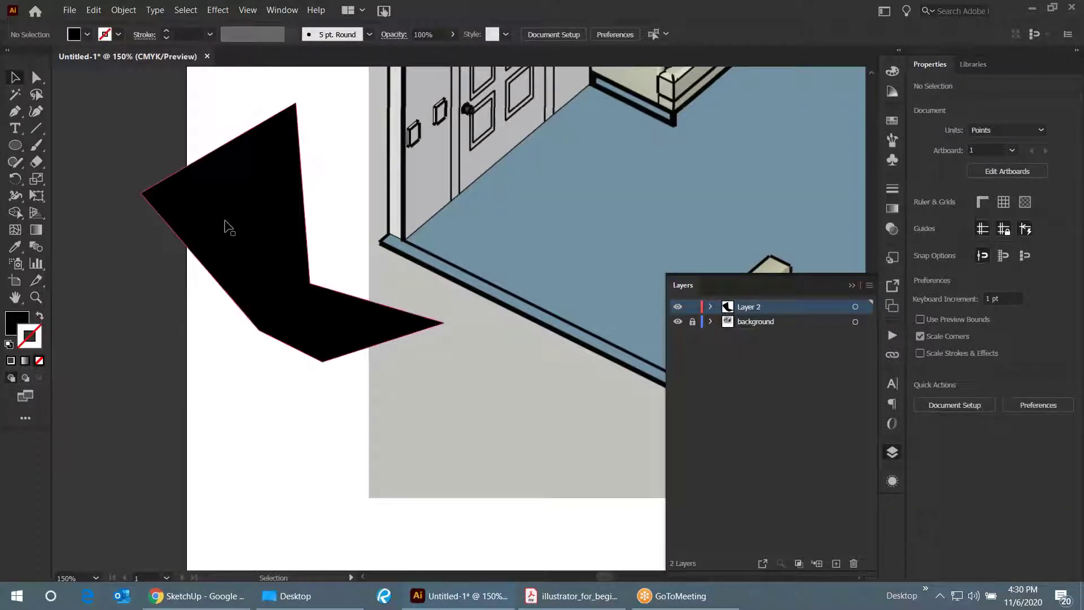
left_click(225, 225)
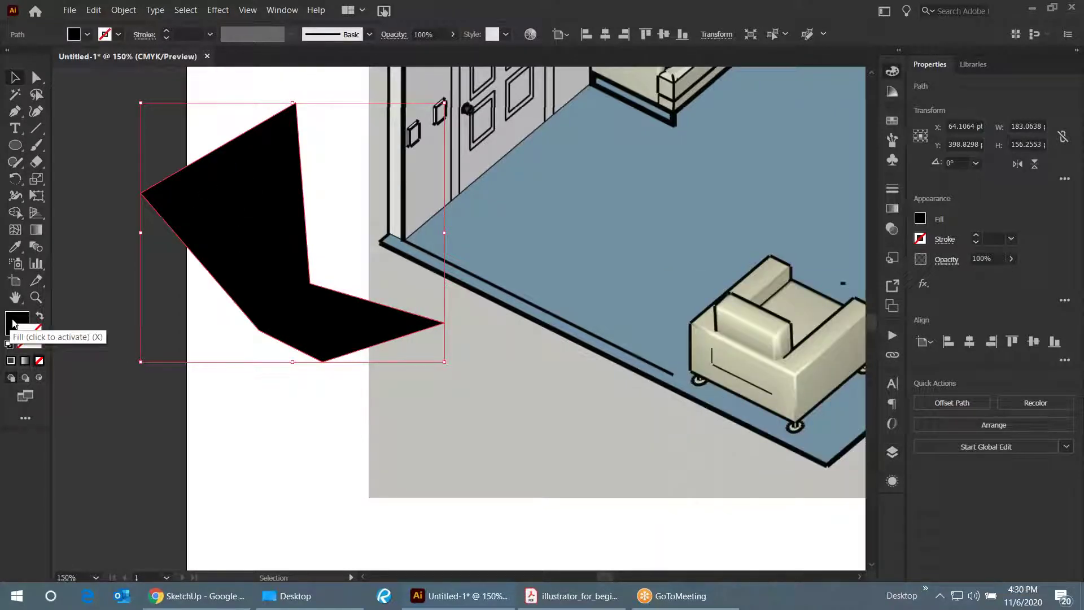
left_click(13, 322)
- Change the polygon's fill to a crimson pink in the Color Picker
double_click(12, 322)
left_click_drag(701, 284, 814, 214)
left_click(1007, 195)
left_click(328, 228)
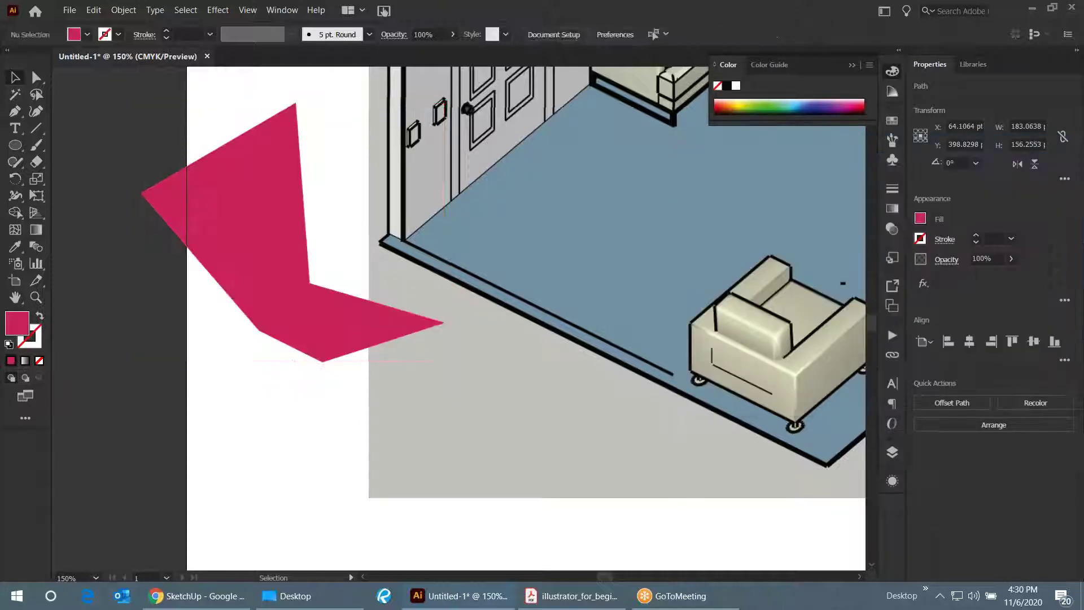
left_click(286, 173)
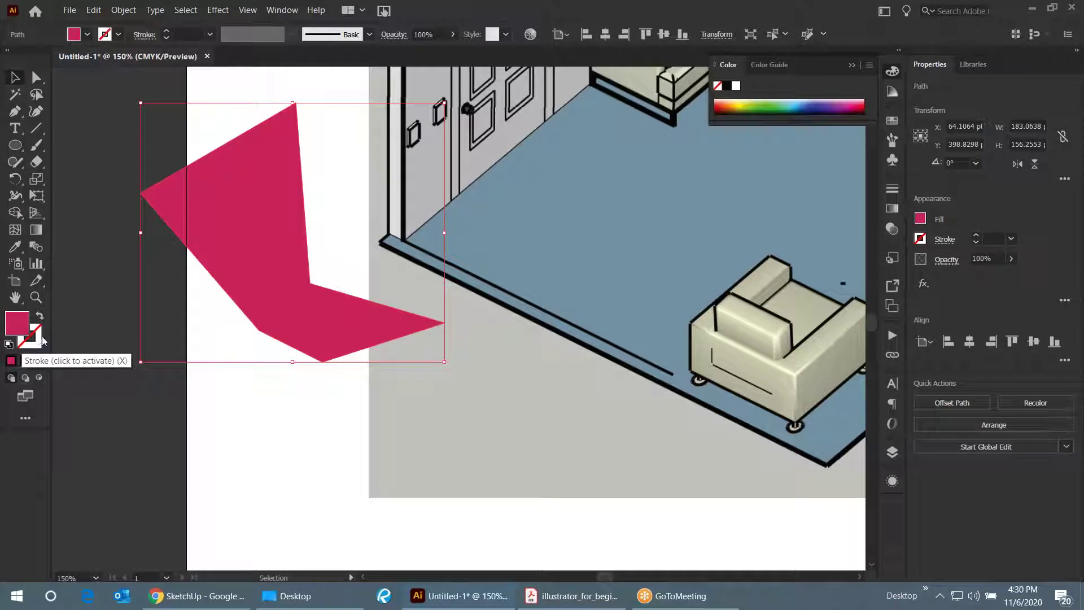
- Activate the polygon's stroke and check its colour in the Color Picker
left_click(40, 339)
double_click(40, 339)
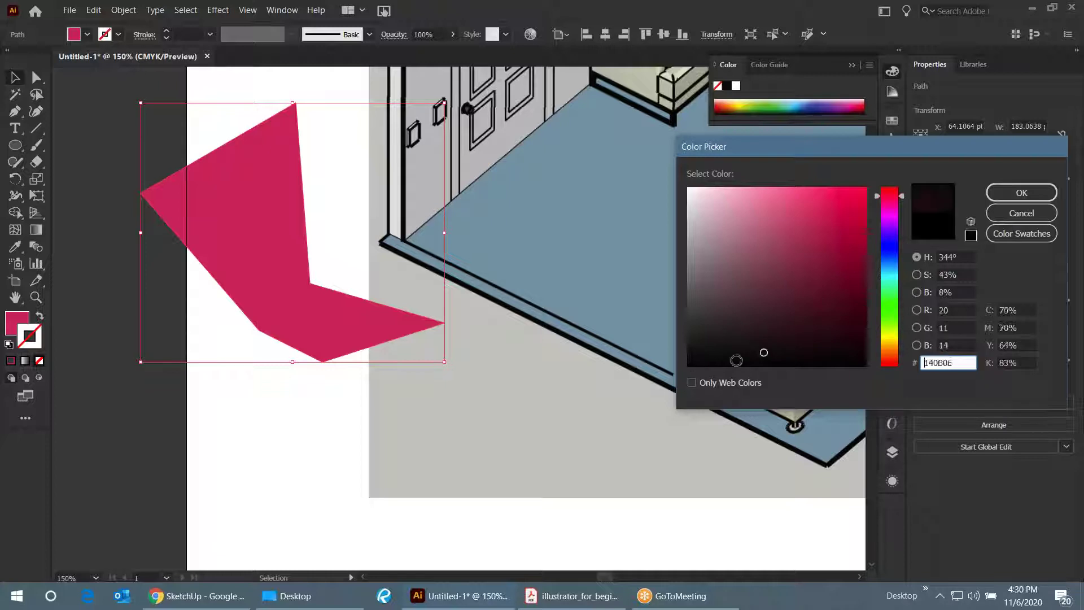
left_click(1022, 195)
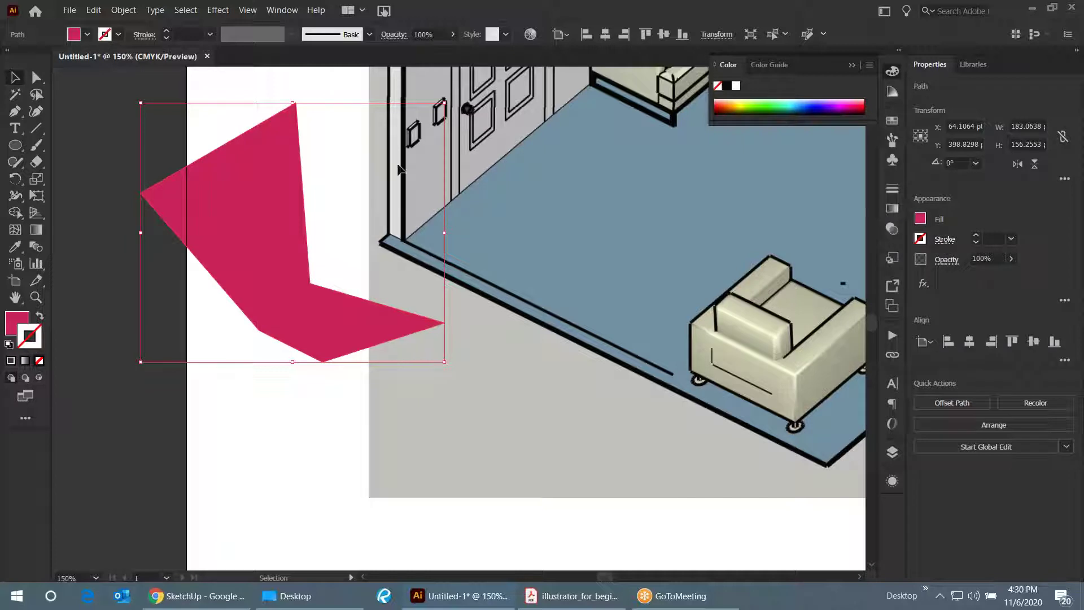
left_click(354, 233)
- Give the pink polygon a 3 pt black outline
left_click(283, 276)
left_click(977, 237)
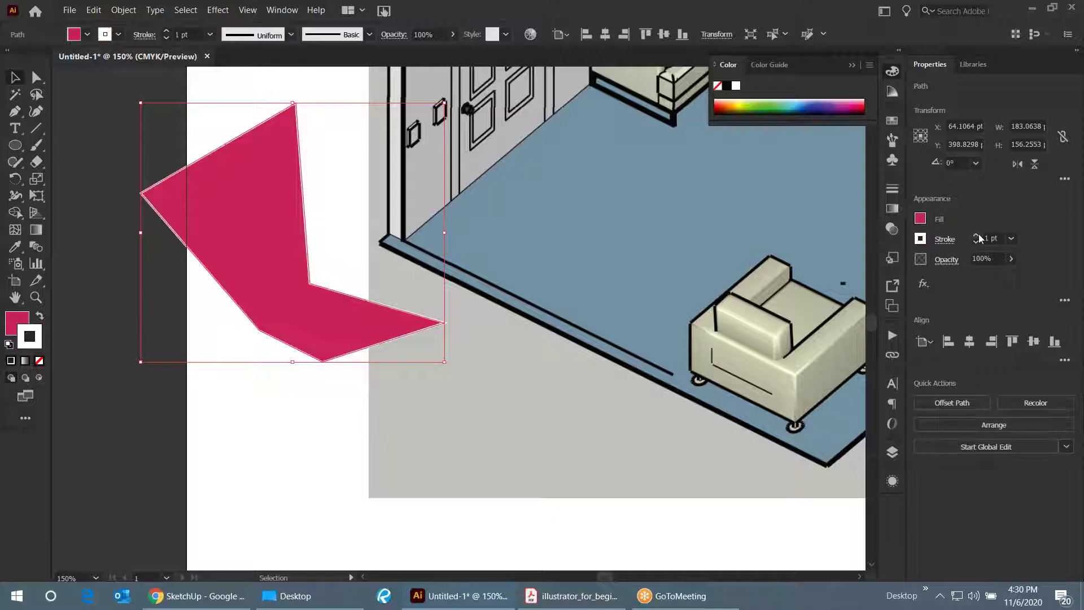
left_click(977, 237)
left_click(977, 237)
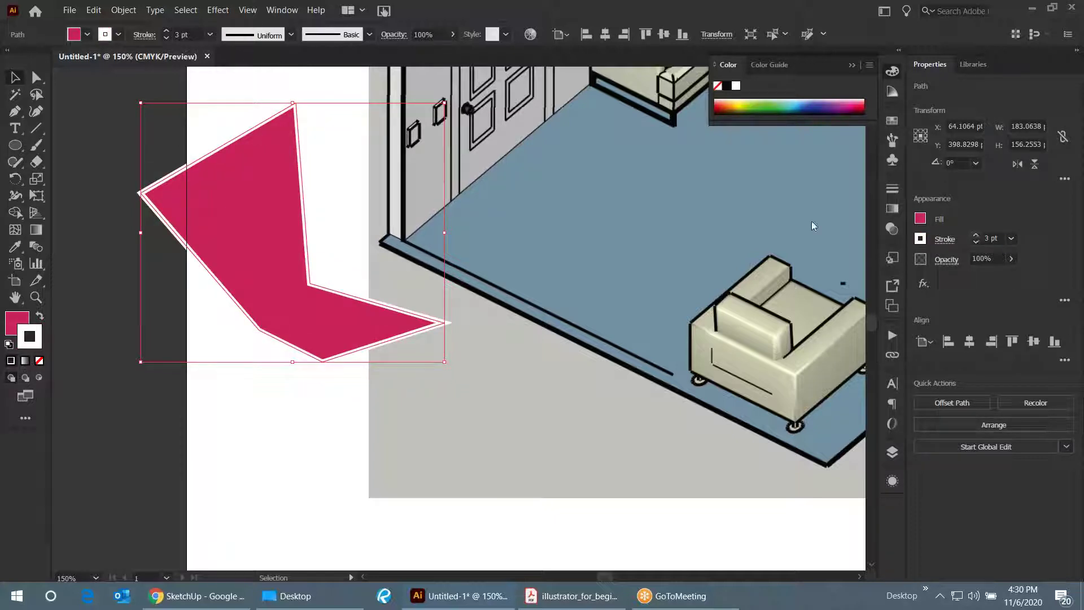
double_click(36, 333)
left_click(690, 364)
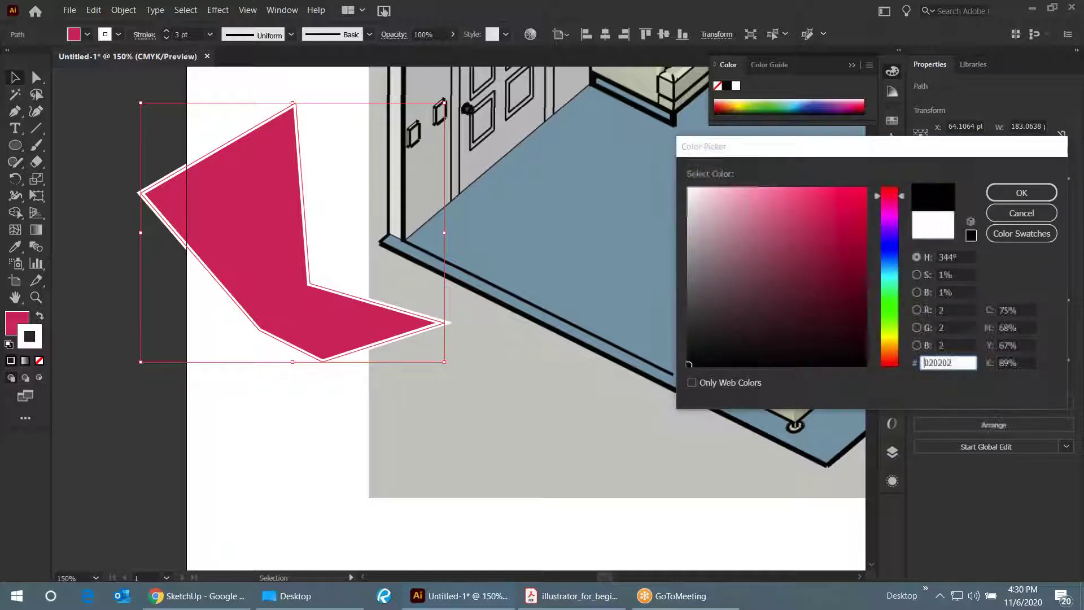
left_click(1022, 193)
left_click(216, 439)
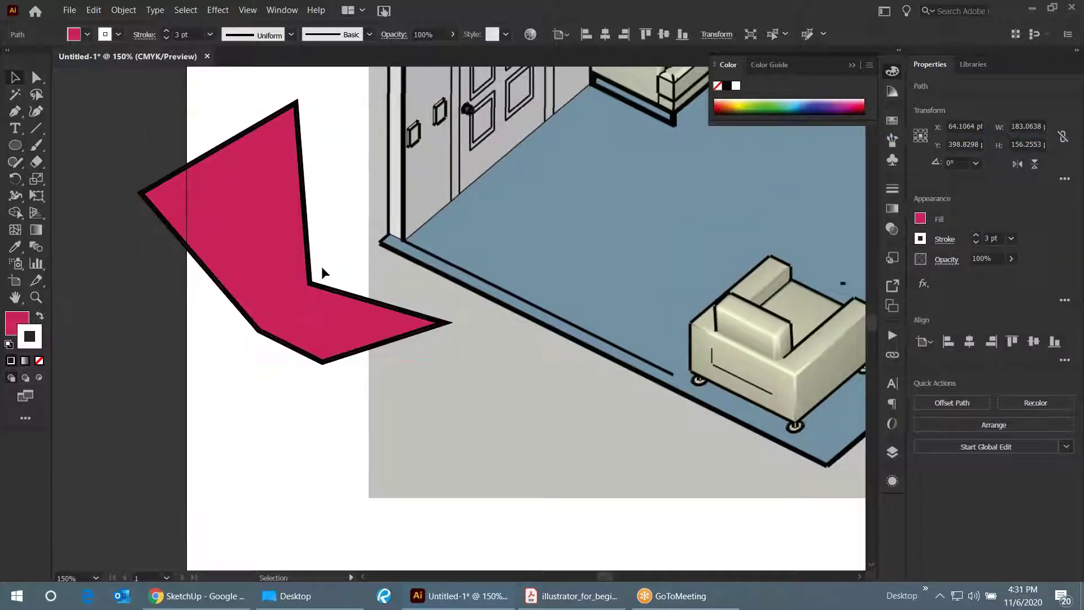
scroll(515, 387, "down", 1)
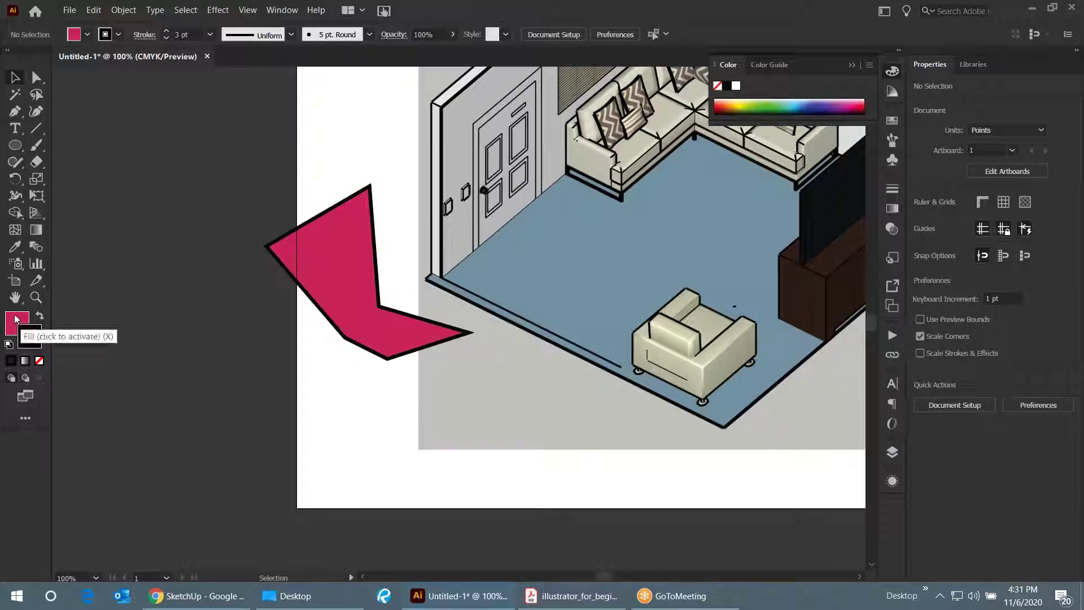
- Reduce the outline to 2 pt and move the polygon left off the artboard
left_click(339, 273)
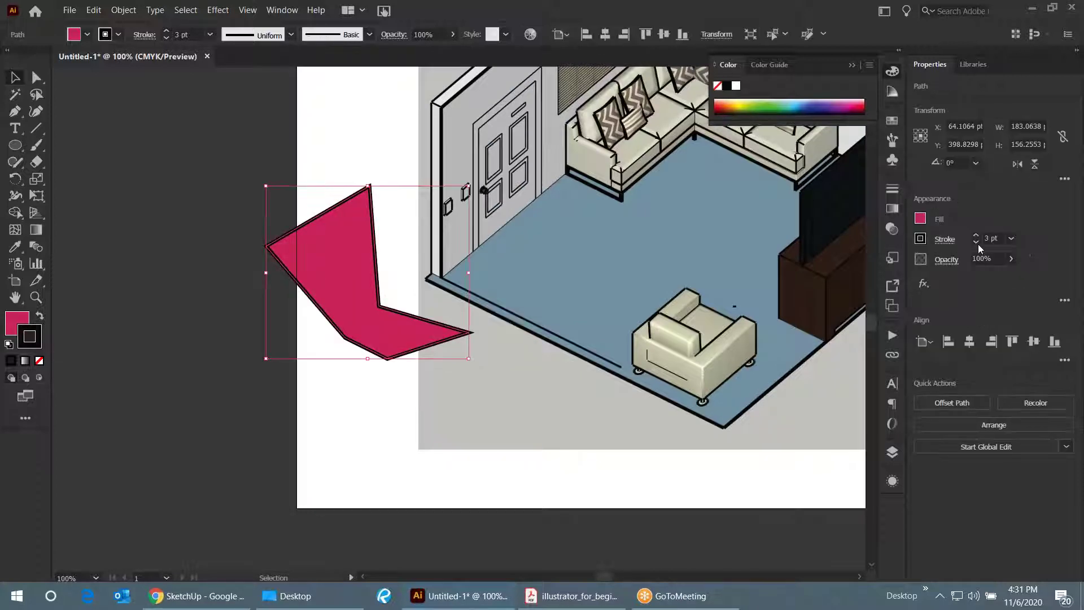
left_click(976, 241)
left_click(977, 244)
left_click(978, 238)
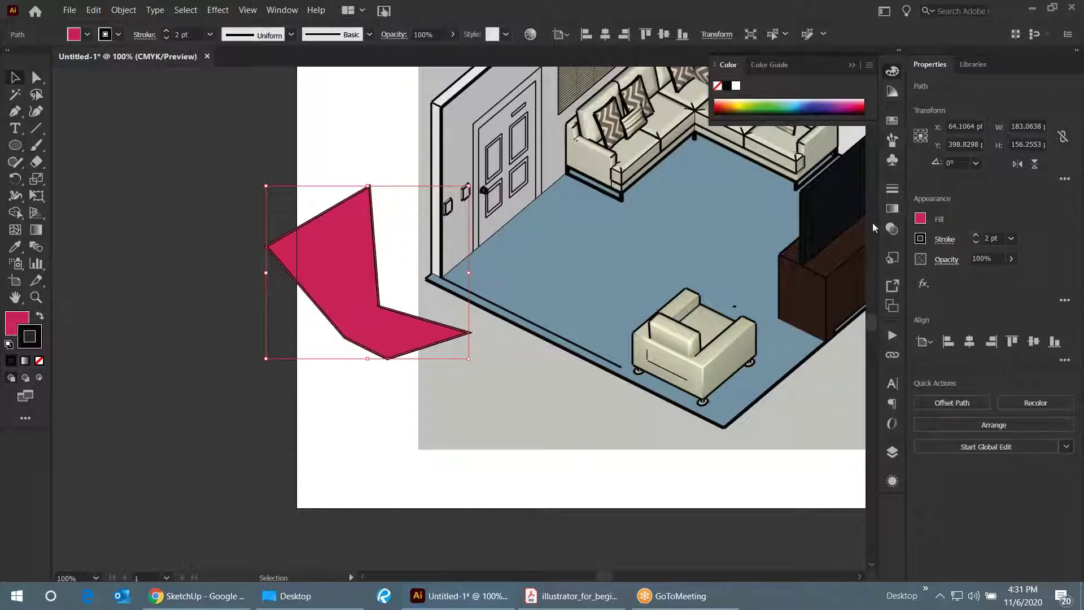
left_click(413, 167)
left_click_drag(345, 270, 164, 251)
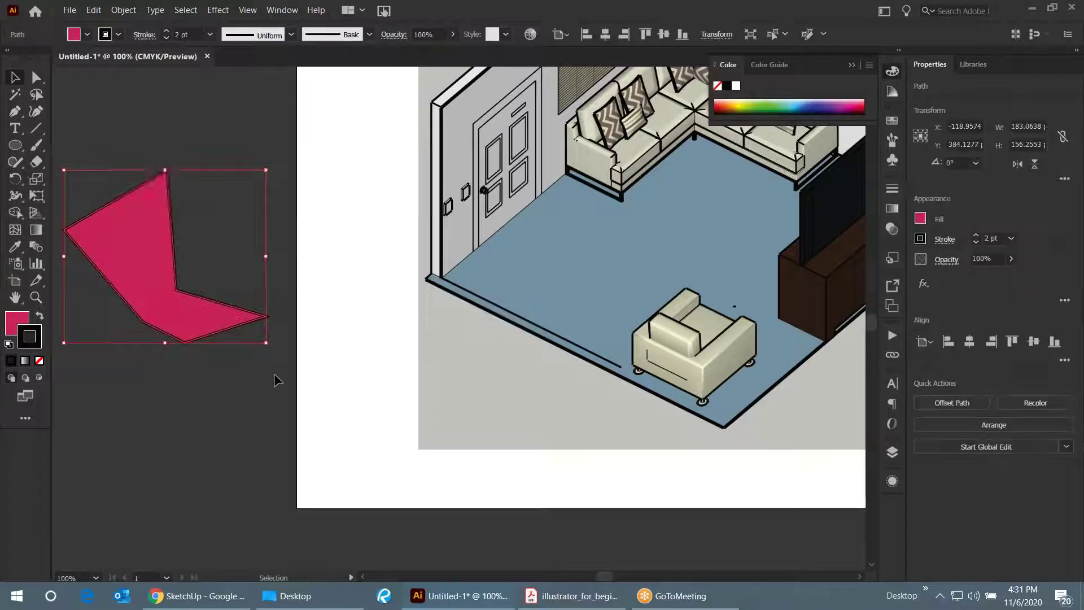
left_click(302, 357)
scroll(257, 367, "down", 2)
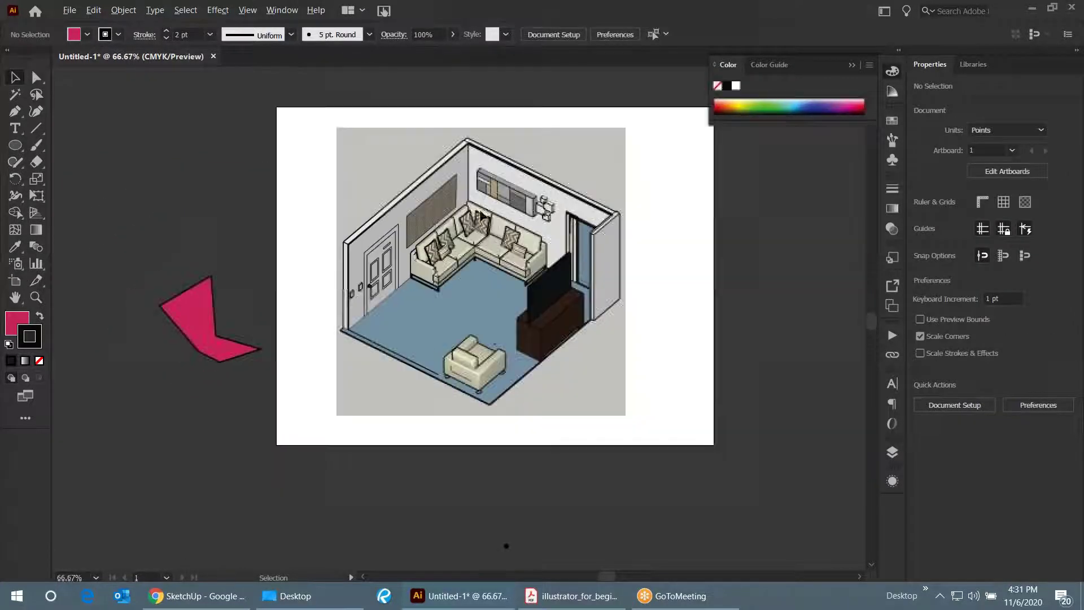
scroll(354, 255, "up", 1)
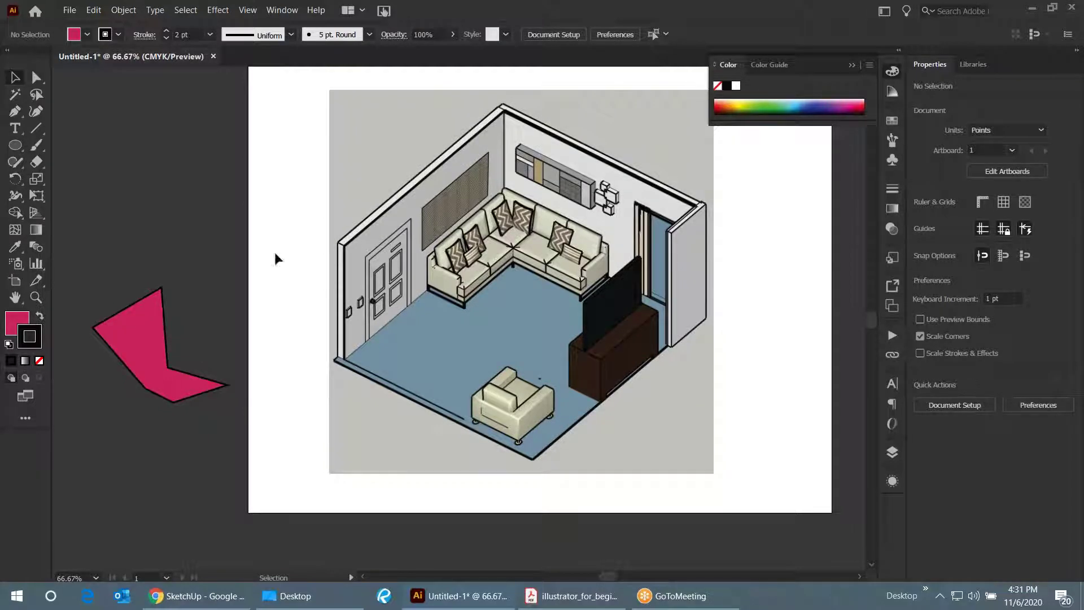
- With the Pen tool, trace the left wall's top corner, the roof apex and the right wall's top corner
left_click(17, 113)
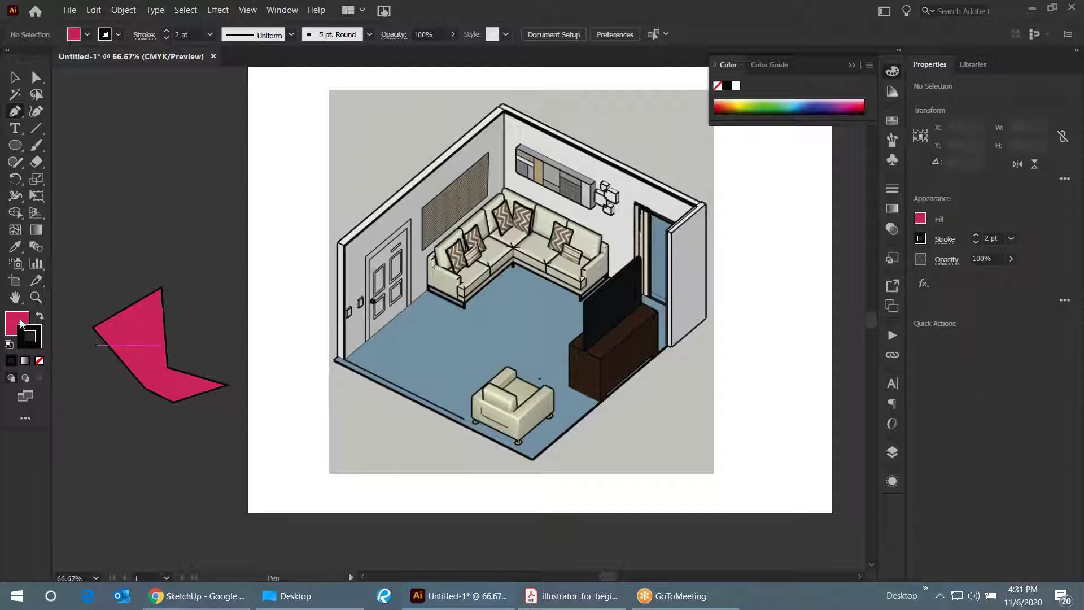
left_click(33, 340)
scroll(368, 245, "up", 1)
scroll(350, 237, "up", 1)
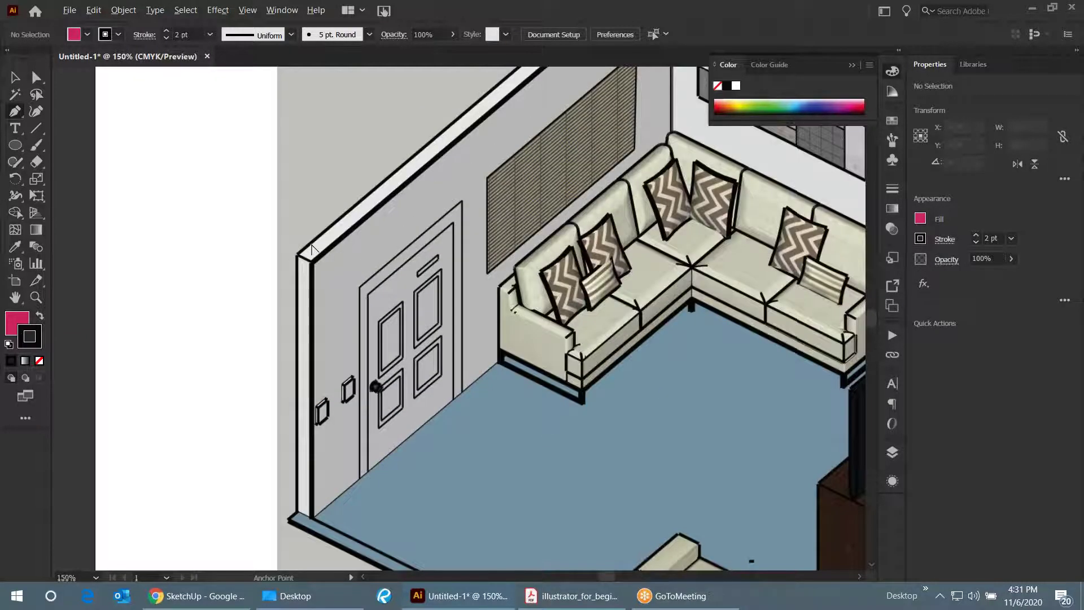
scroll(309, 249, "up", 1)
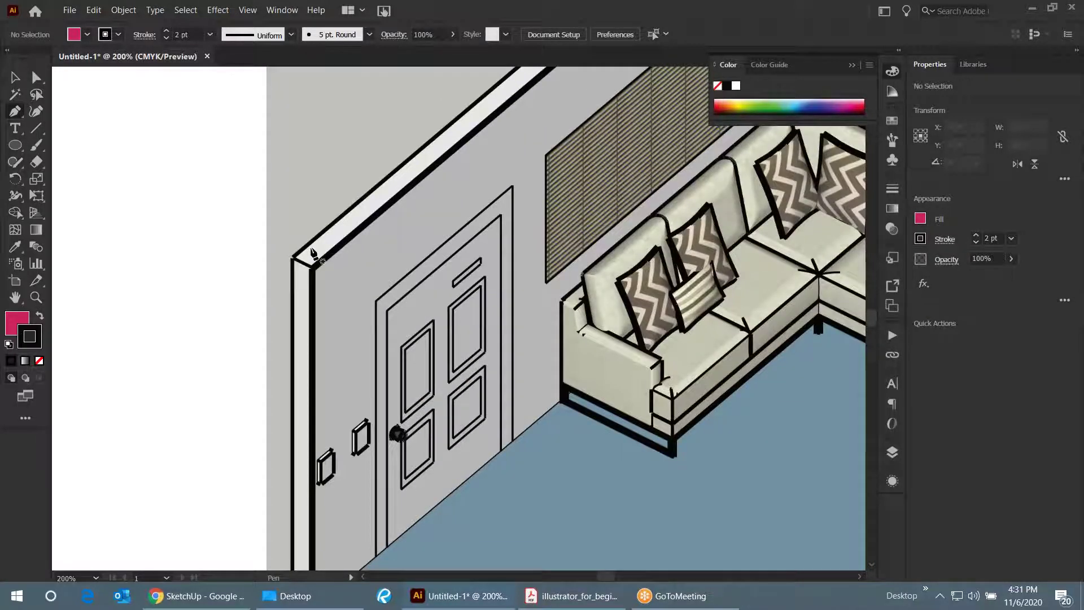
scroll(313, 254, "down", 4)
scroll(313, 254, "up", 6)
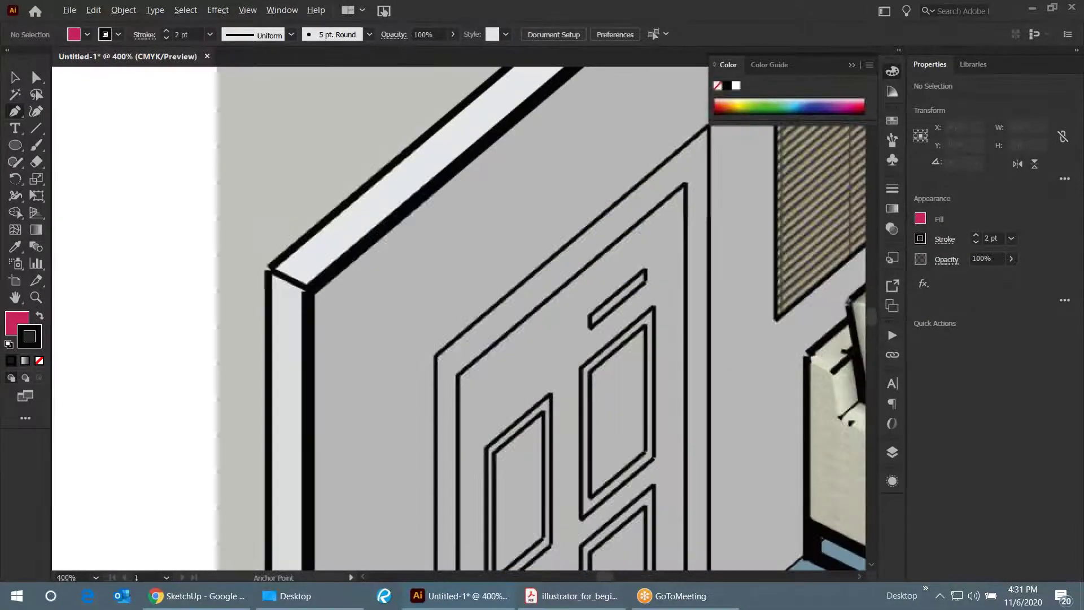
scroll(307, 263, "down", 6)
scroll(306, 262, "up", 5)
scroll(306, 263, "up", 2)
scroll(306, 263, "down", 2)
scroll(311, 253, "up", 2)
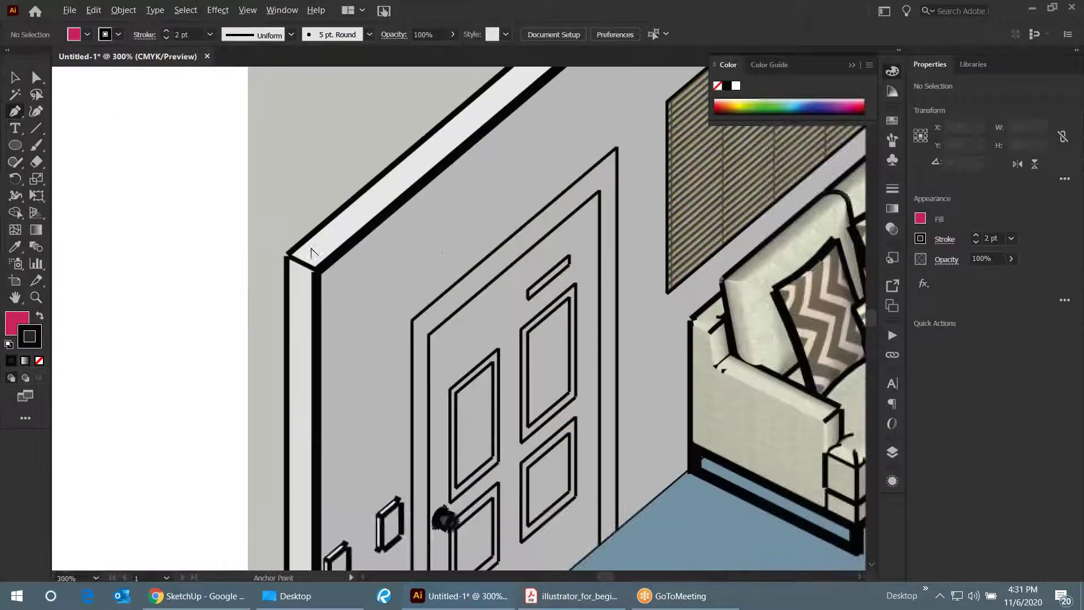
scroll(311, 252, "up", 1)
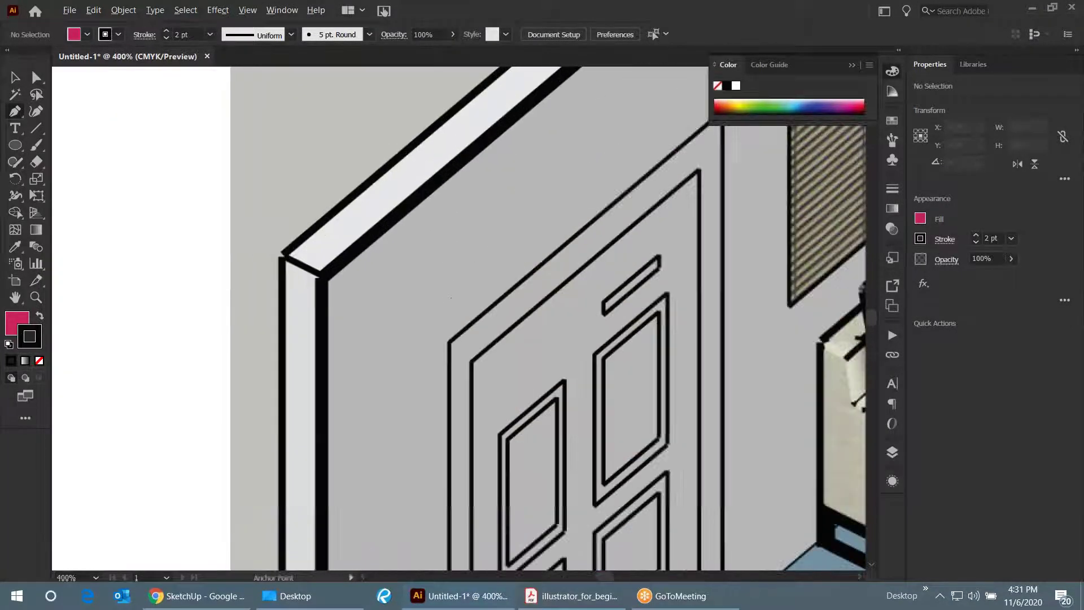
scroll(285, 259, "down", 1)
left_click(285, 255)
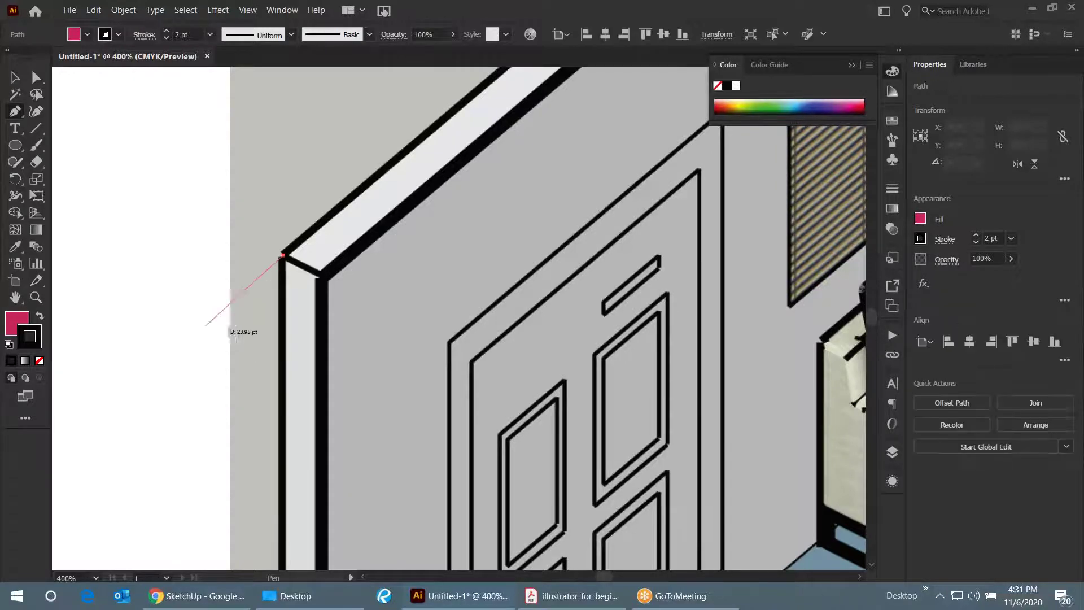
scroll(235, 306, "down", 3)
scroll(463, 108, "up", 4)
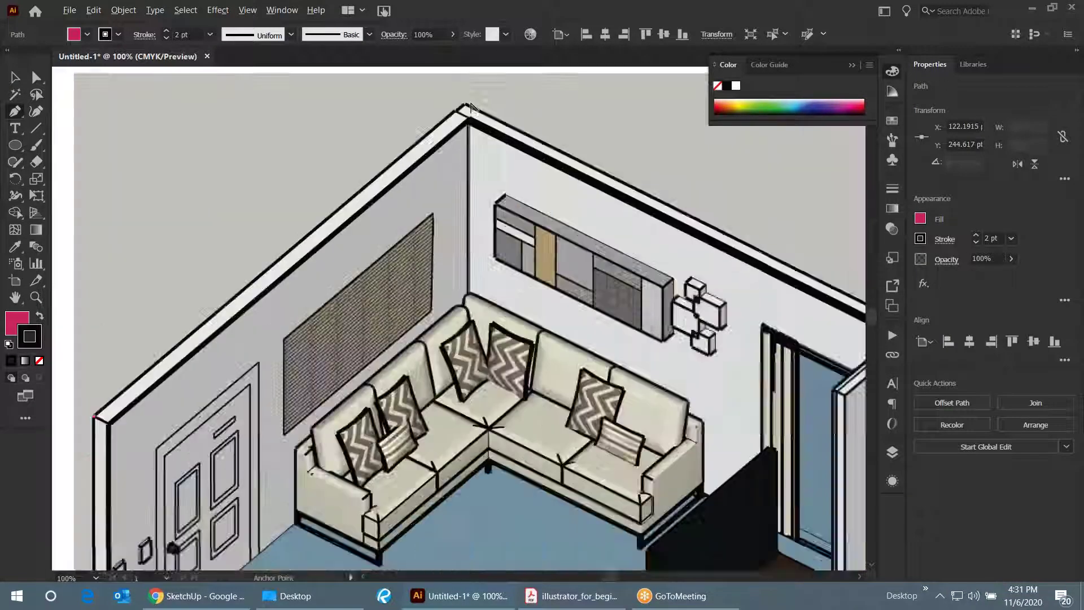
left_click(459, 106)
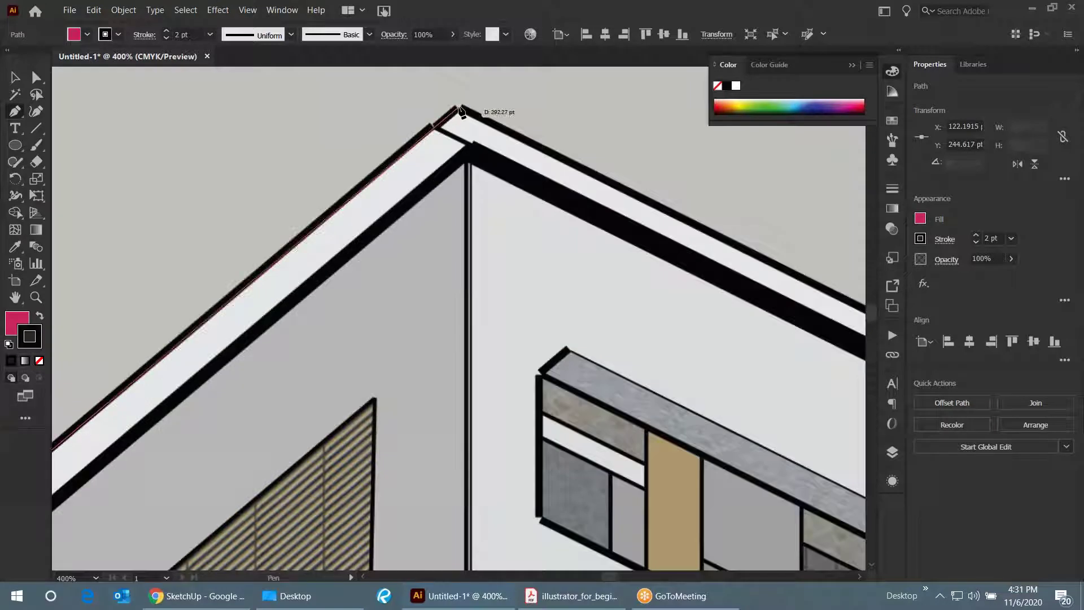
scroll(317, 134, "down", 2)
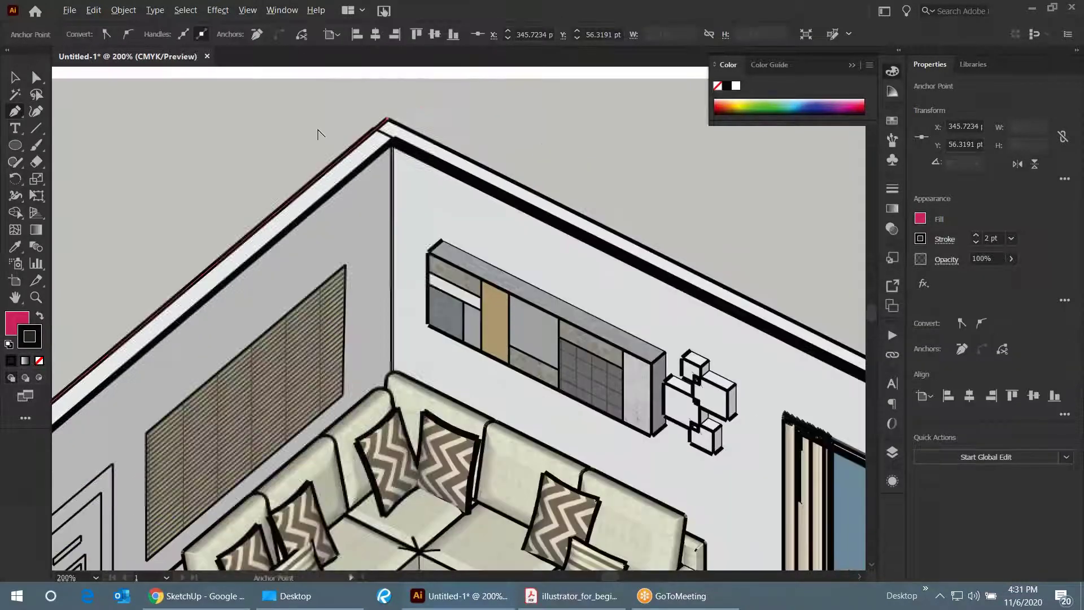
scroll(656, 285, "up", 3)
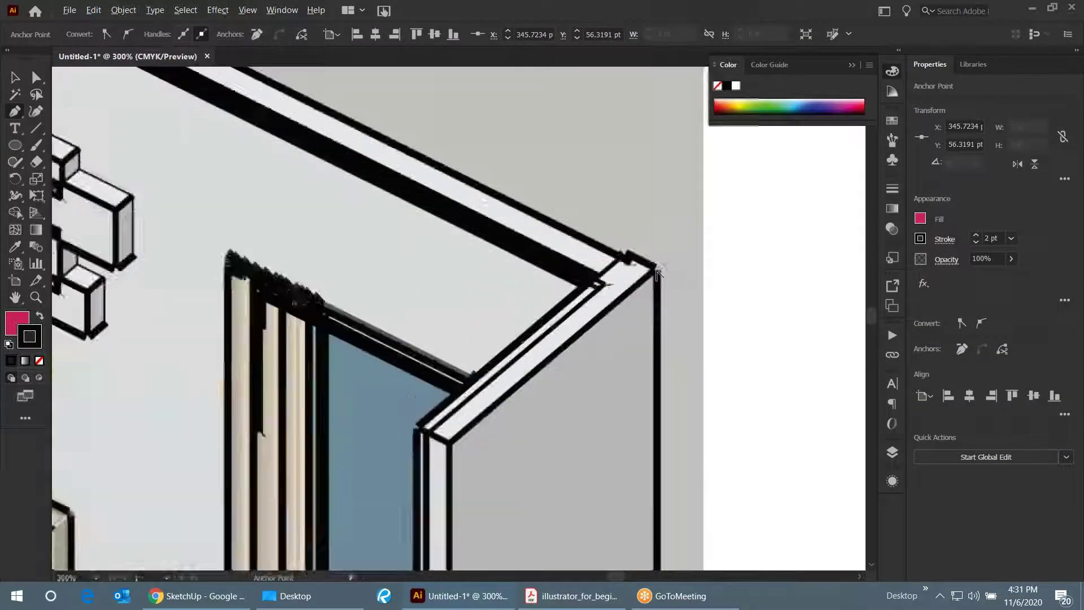
left_click(662, 268)
- Continue the outline through the right wall's bottom, the wall-floor corner and the floor's bottom corners
scroll(663, 261, "down", 2)
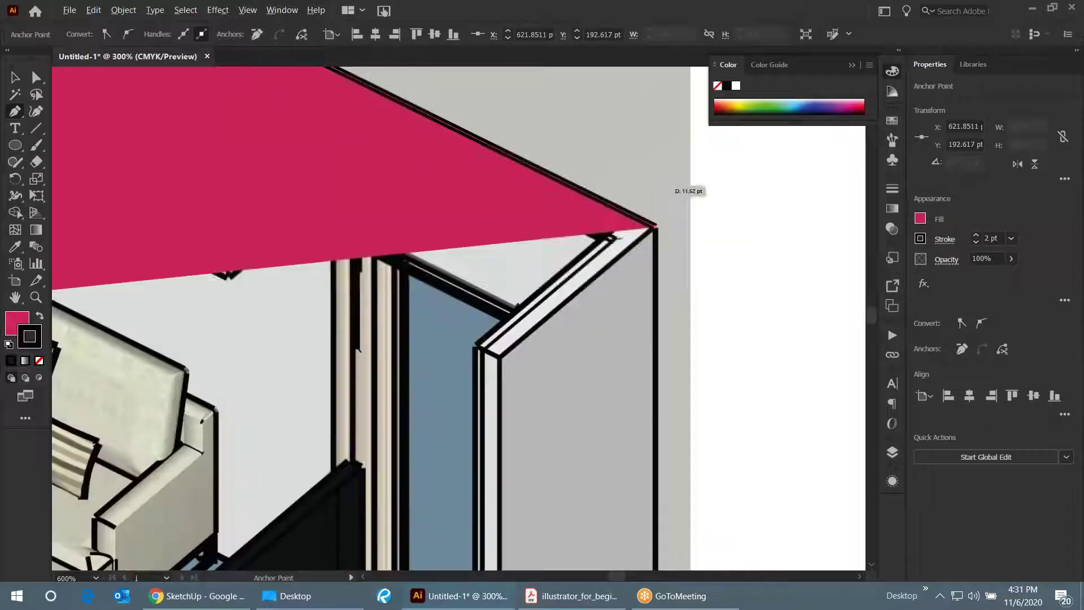
scroll(666, 395, "down", 3)
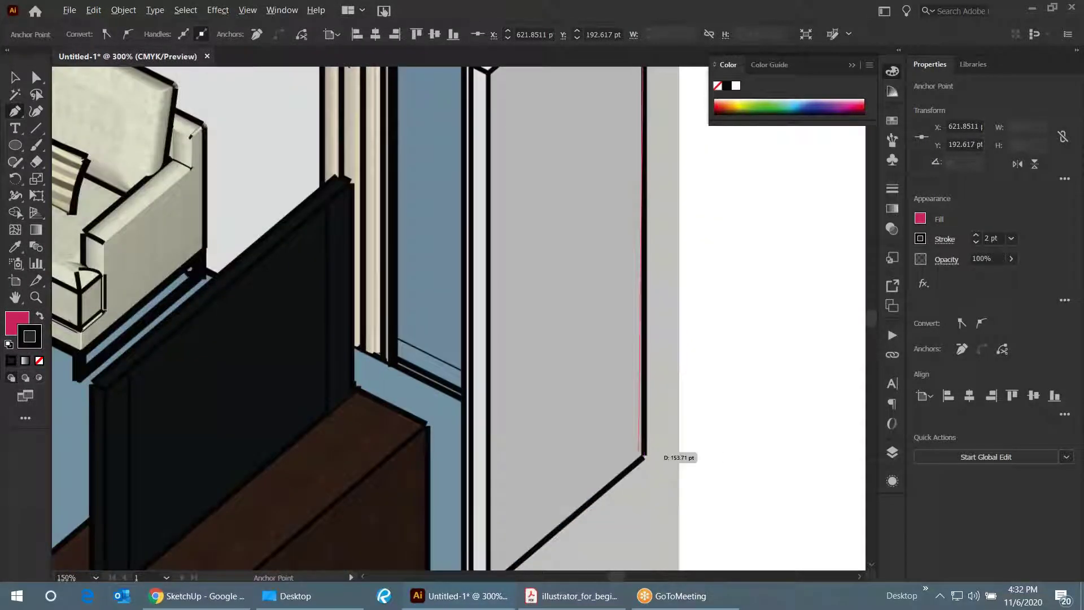
left_click(643, 457)
scroll(635, 474, "down", 3)
scroll(626, 396, "left", 1)
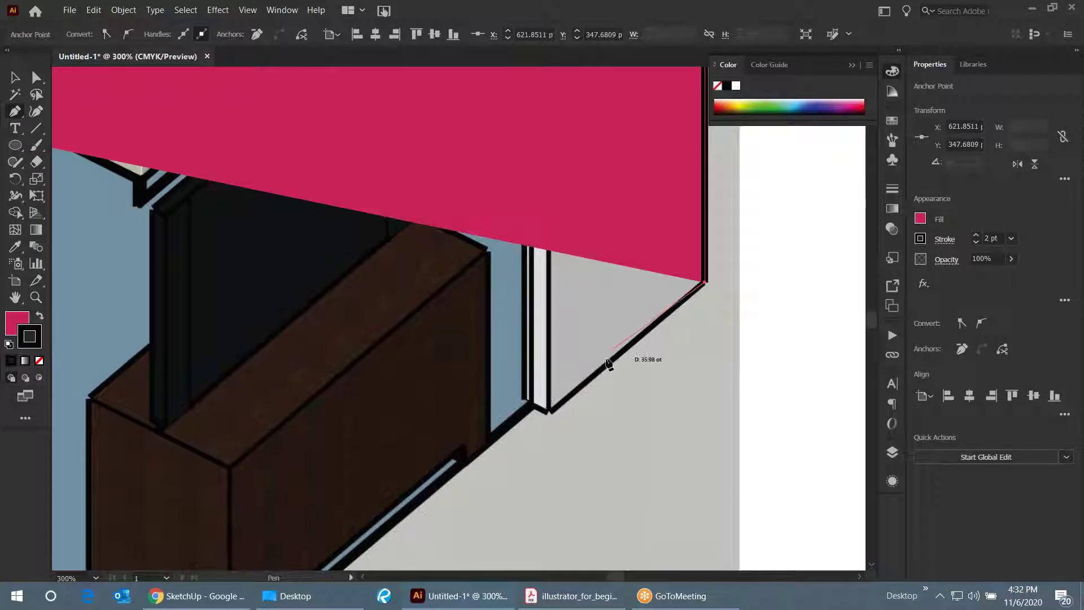
key("space")
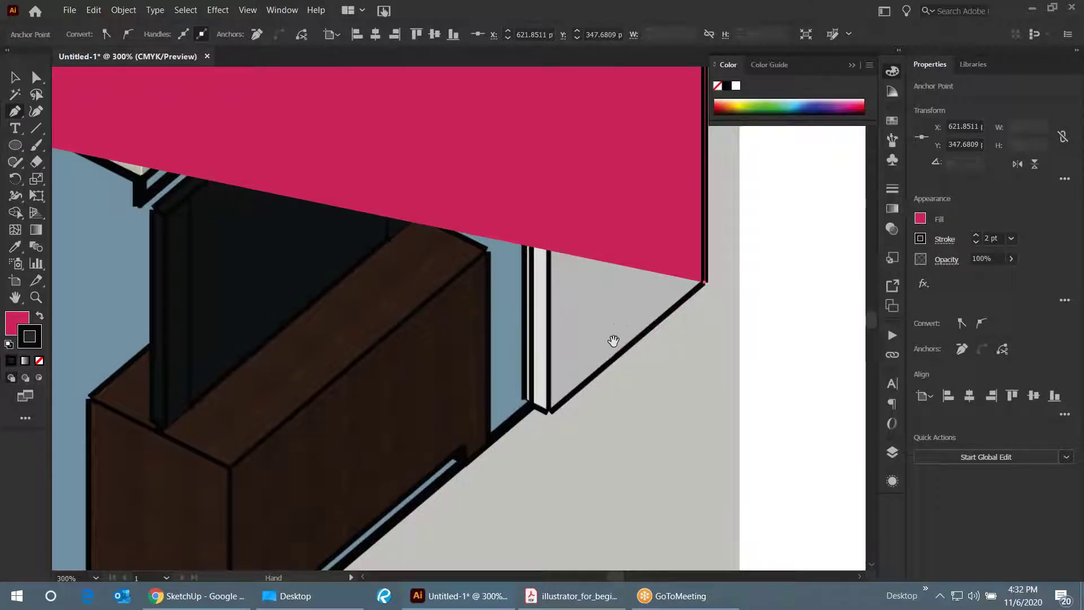
left_click_drag(555, 404, 452, 354)
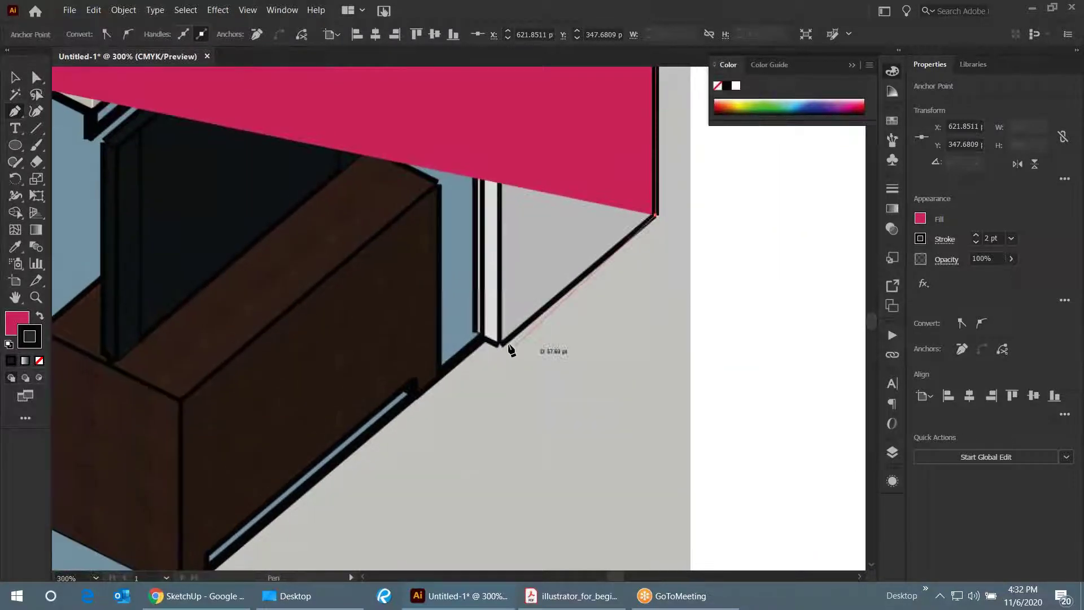
left_click(501, 345)
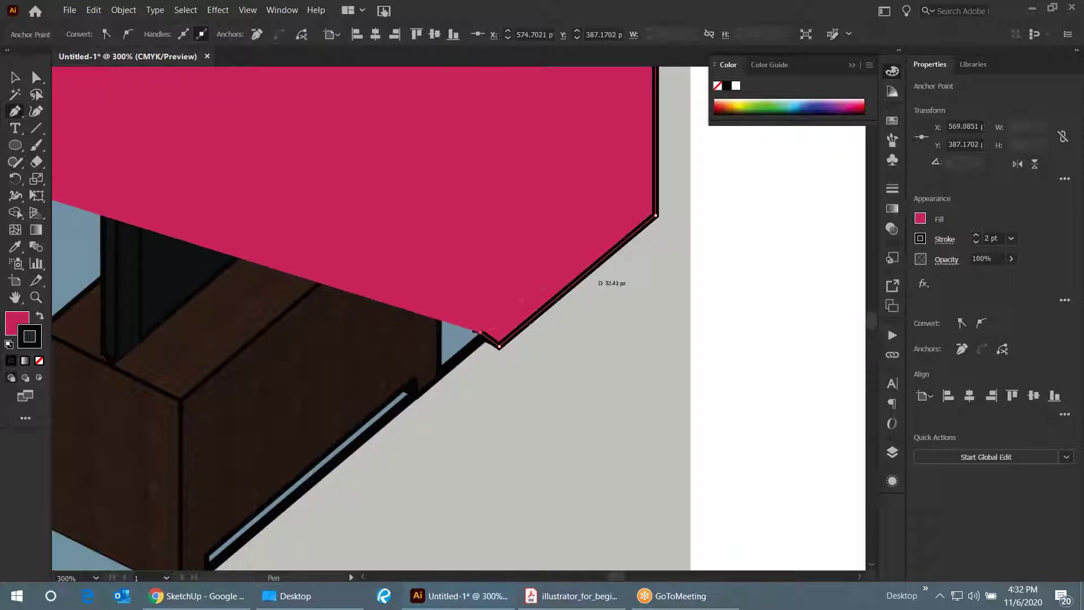
scroll(621, 271, "down", 2)
scroll(696, 229, "down", 2)
scroll(680, 233, "down", 1)
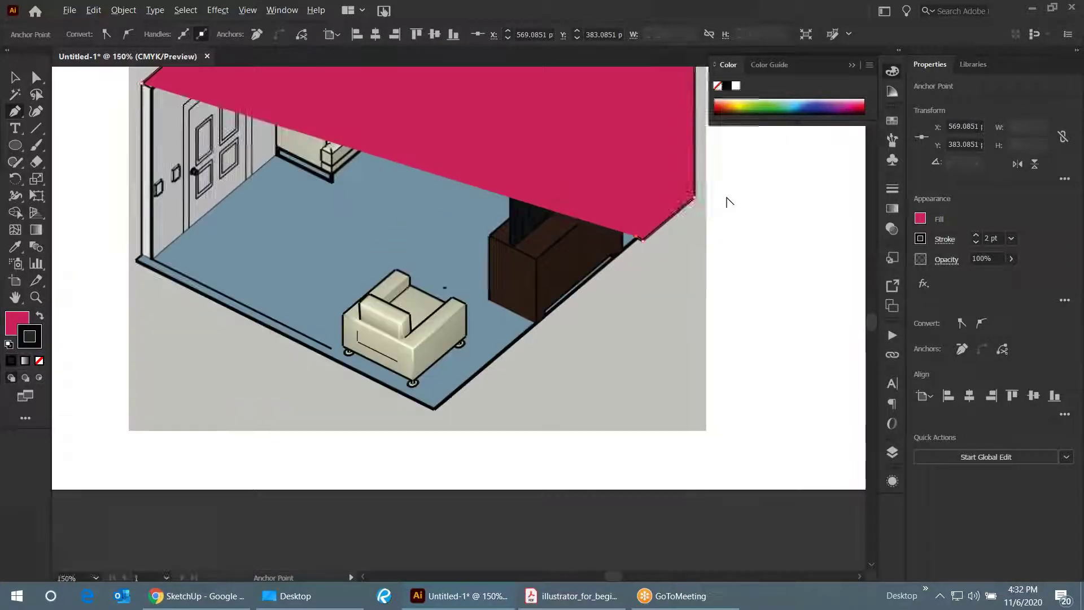
scroll(443, 423, "up", 4)
left_click(403, 418)
scroll(605, 443, "down", 2)
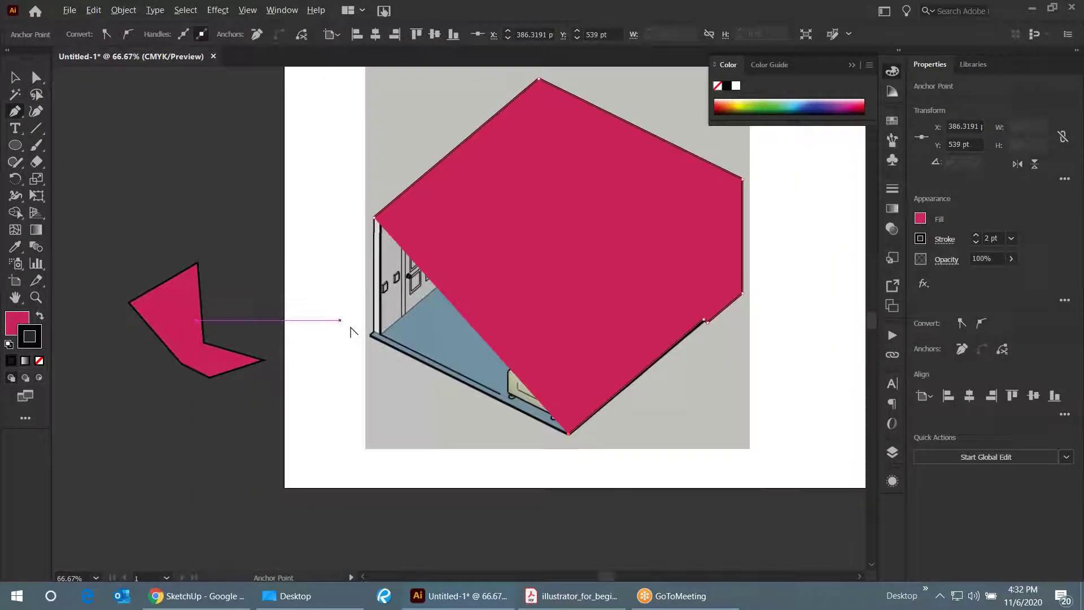
scroll(351, 327, "up", 2)
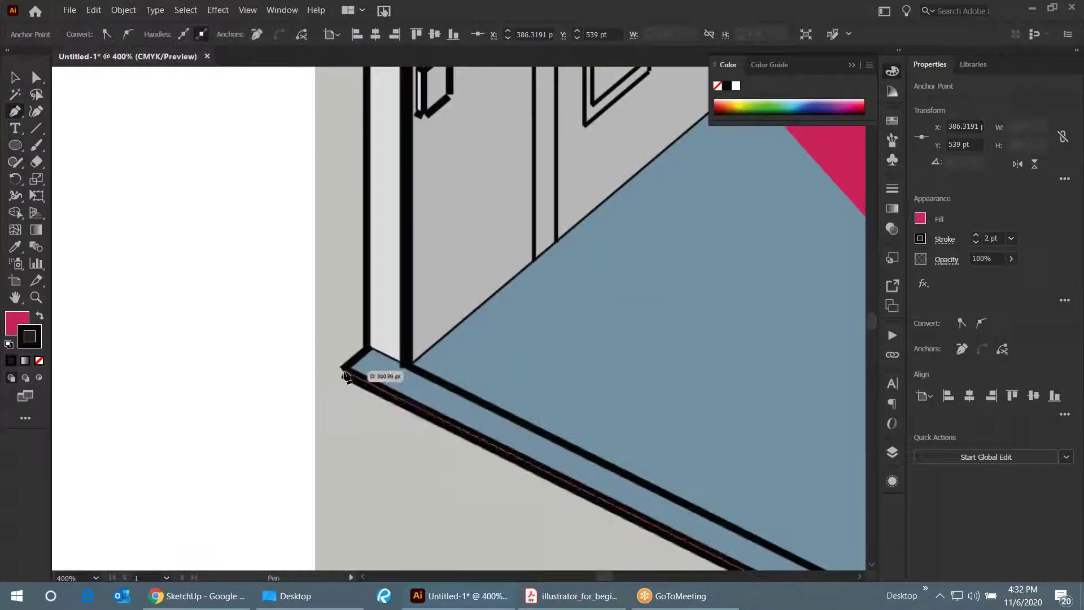
left_click(343, 368)
scroll(372, 353, "down", 4)
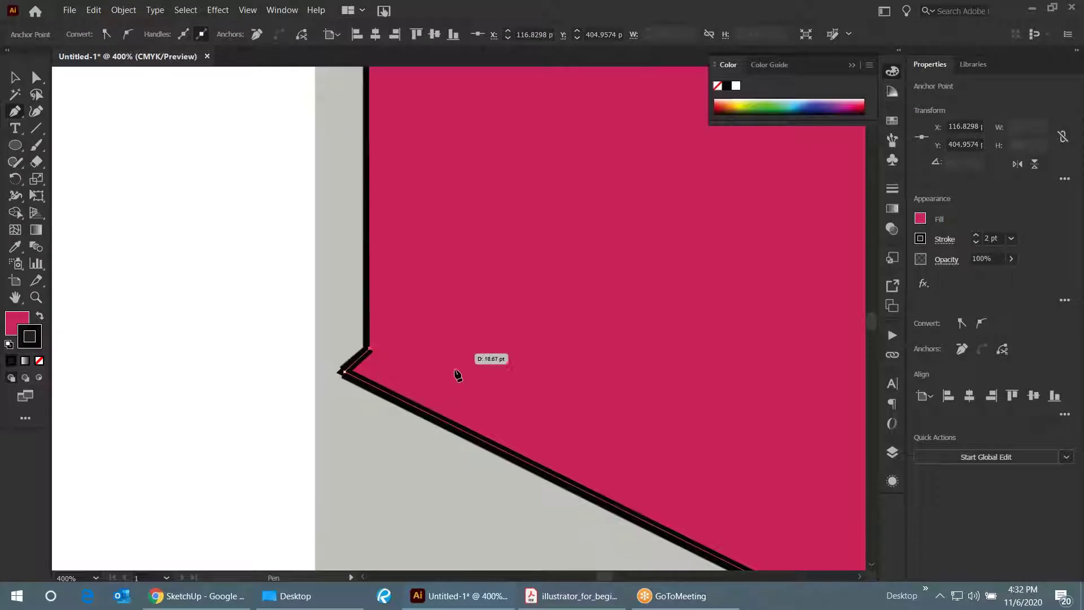
scroll(440, 327, "up", 2)
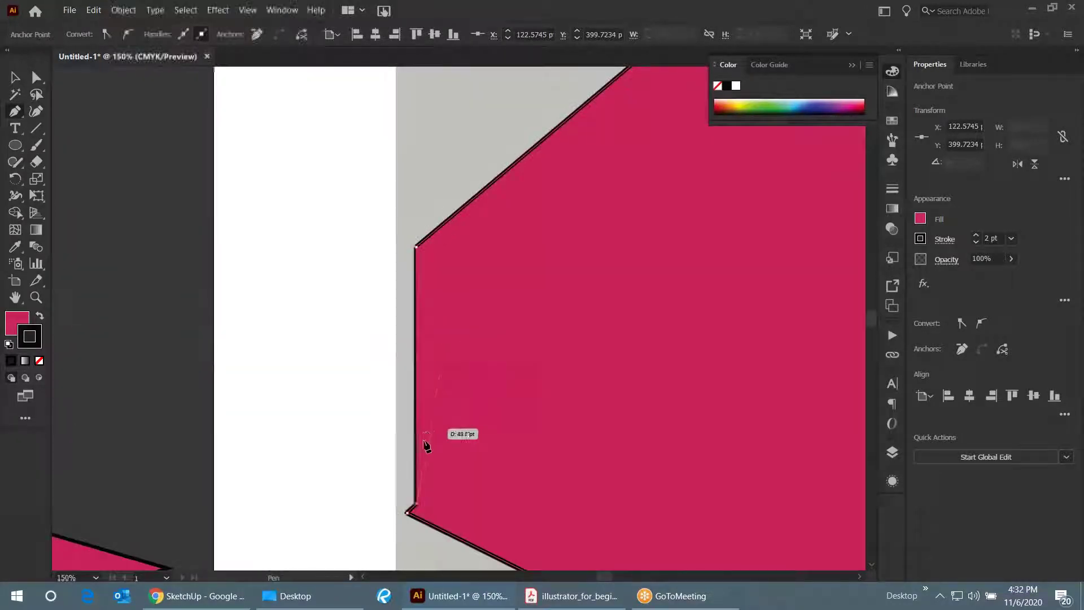
scroll(413, 348, "up", 1)
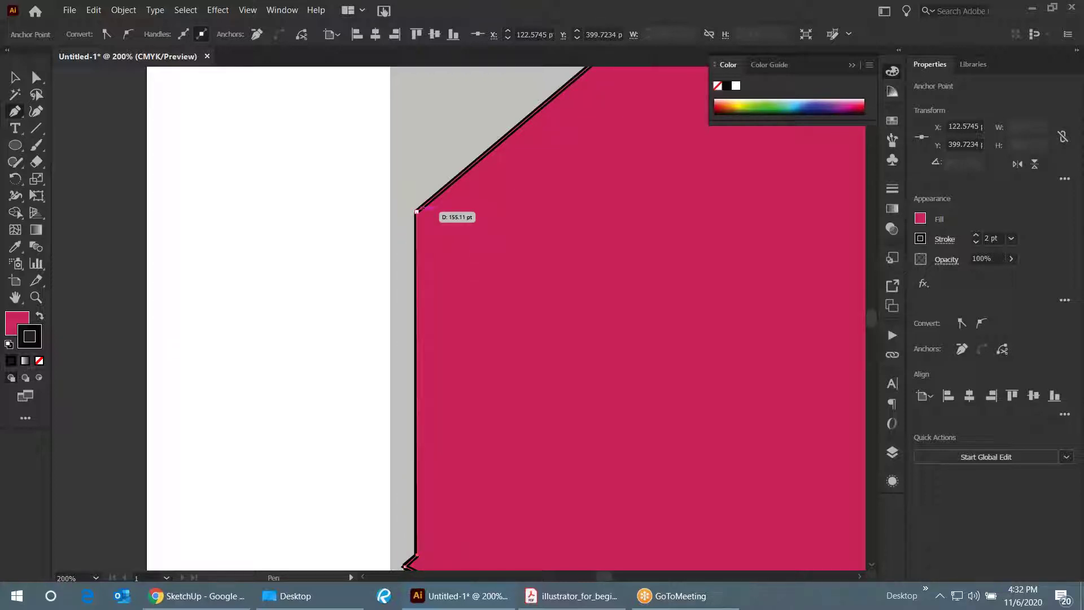
- Finish the traced path and set its fill to None
key("v")
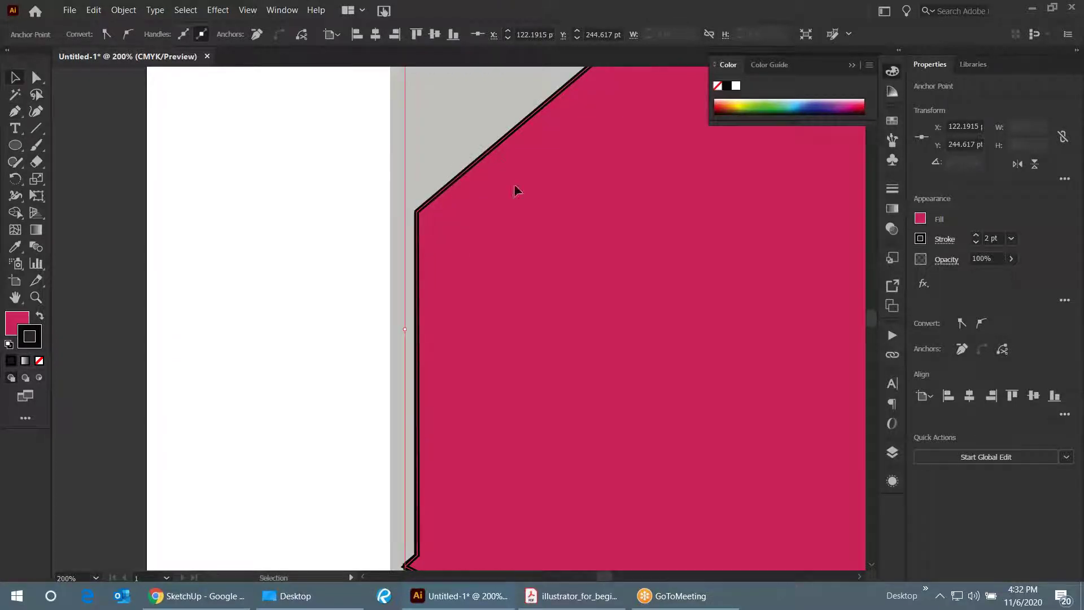
scroll(409, 201, "down", 1)
scroll(407, 200, "down", 4)
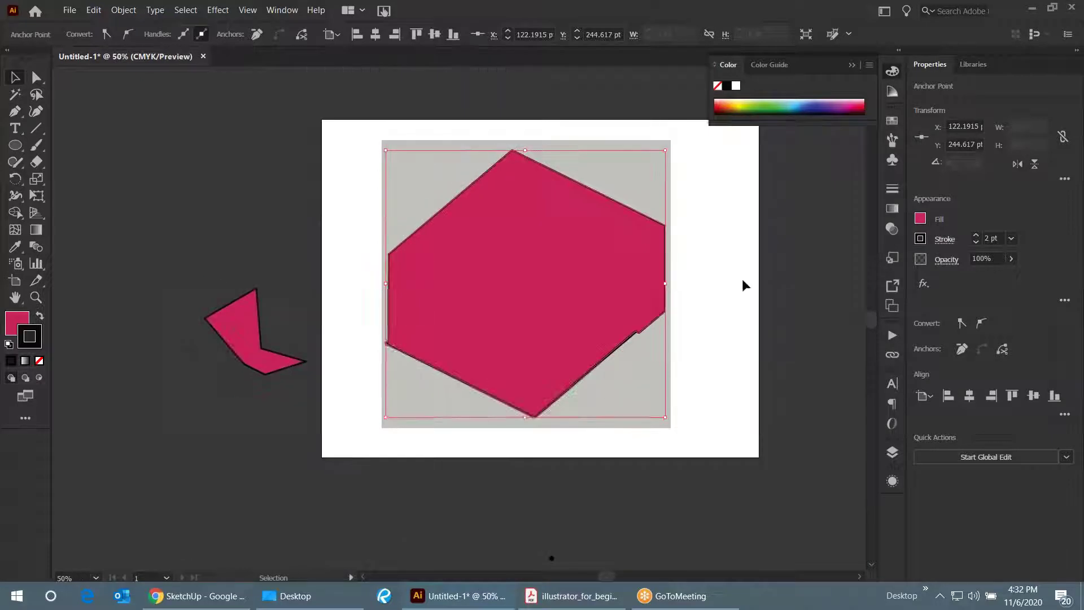
scroll(554, 244, "up", 1)
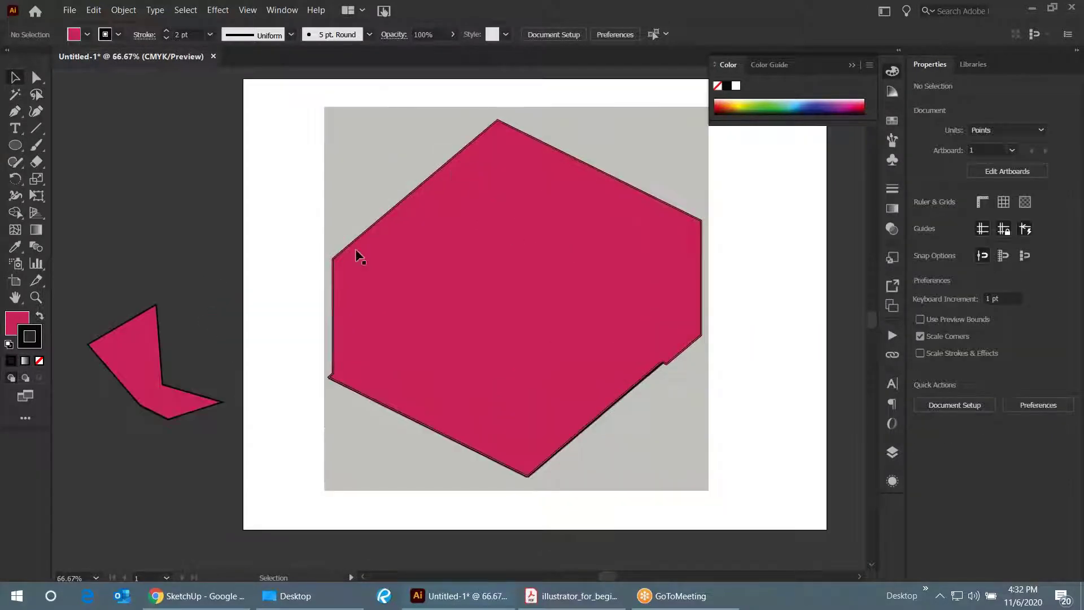
scroll(338, 374, "up", 1)
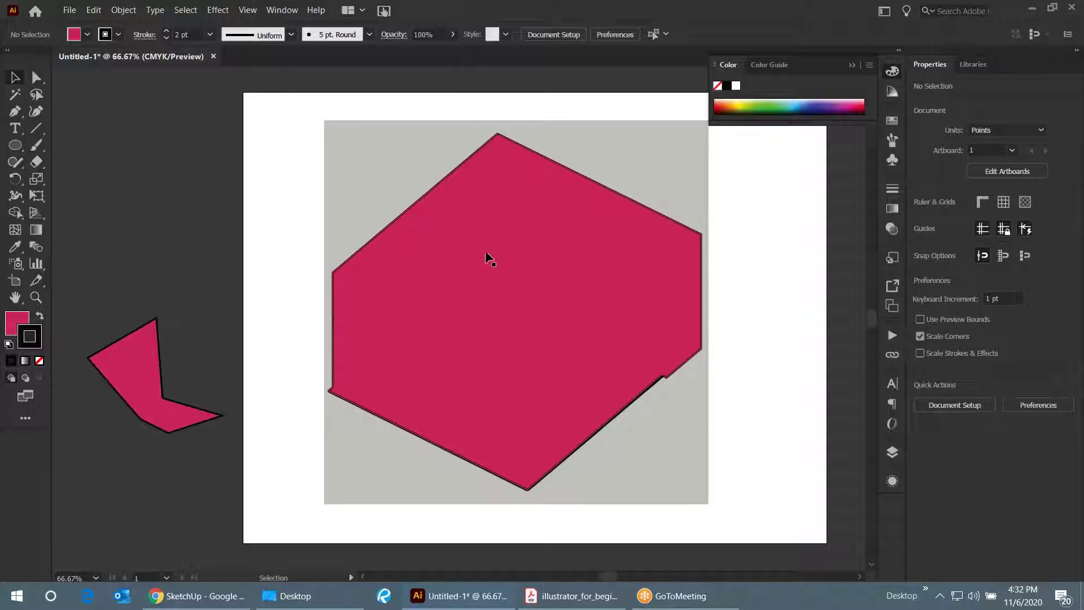
left_click(13, 325)
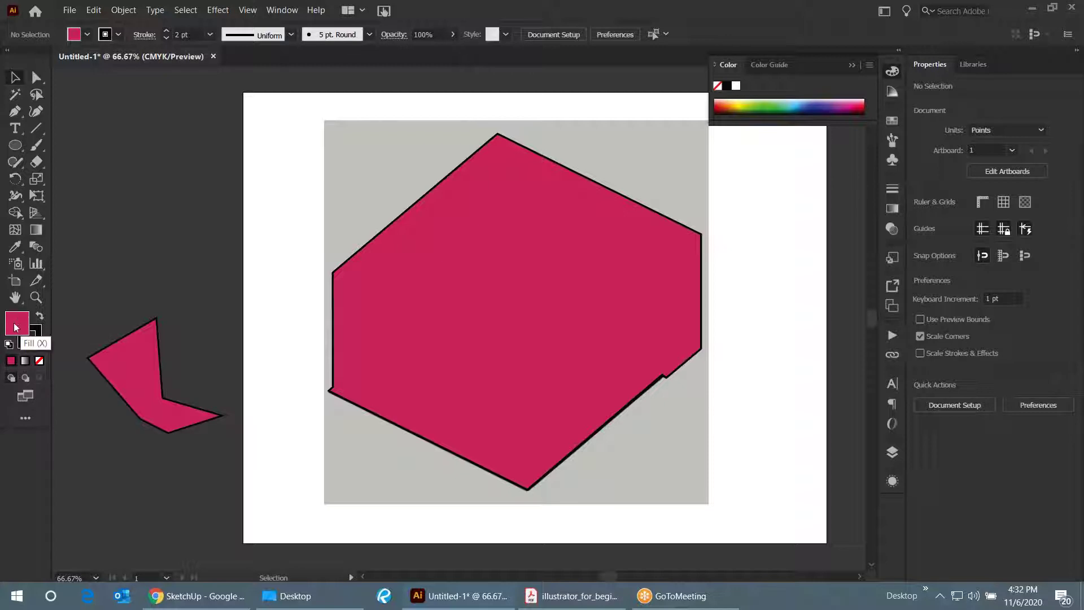
left_click(40, 362)
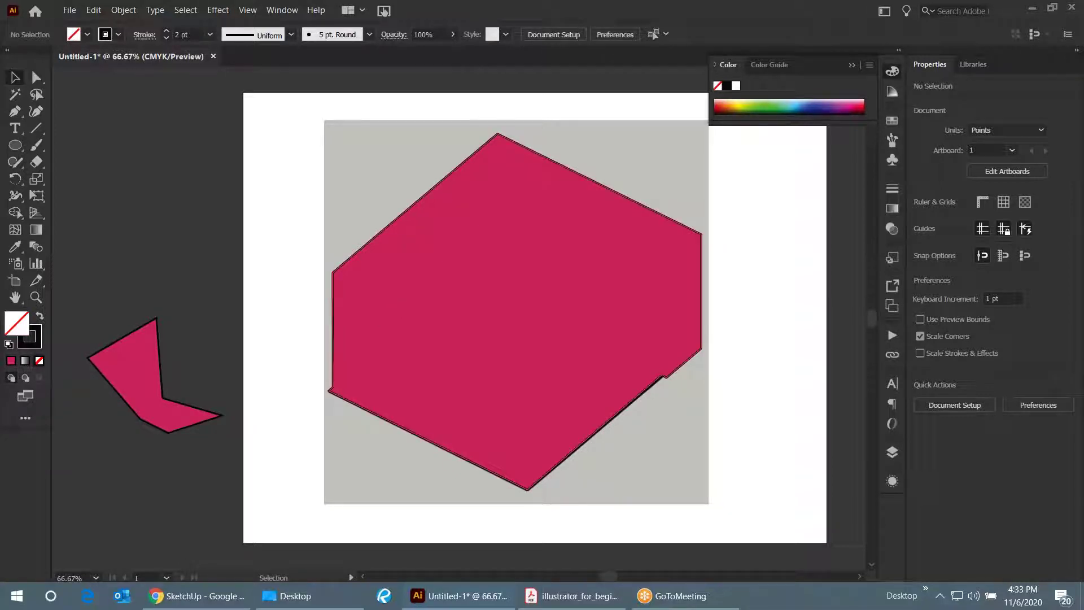
- Remove the magenta fill from the traced outline and deselect it
key("ctrl+z")
left_click(39, 361)
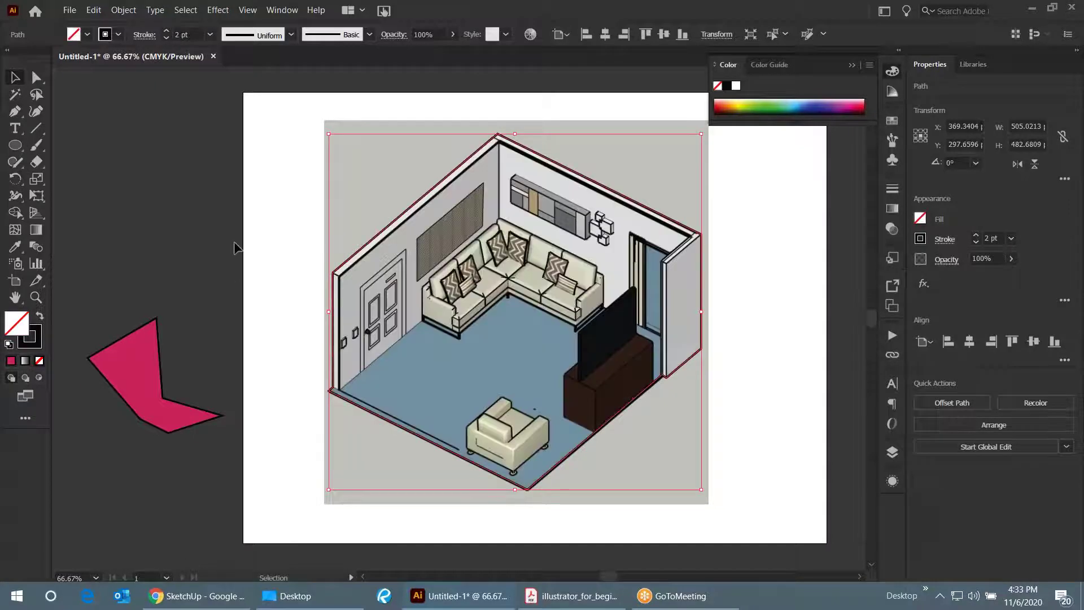
left_click(234, 241)
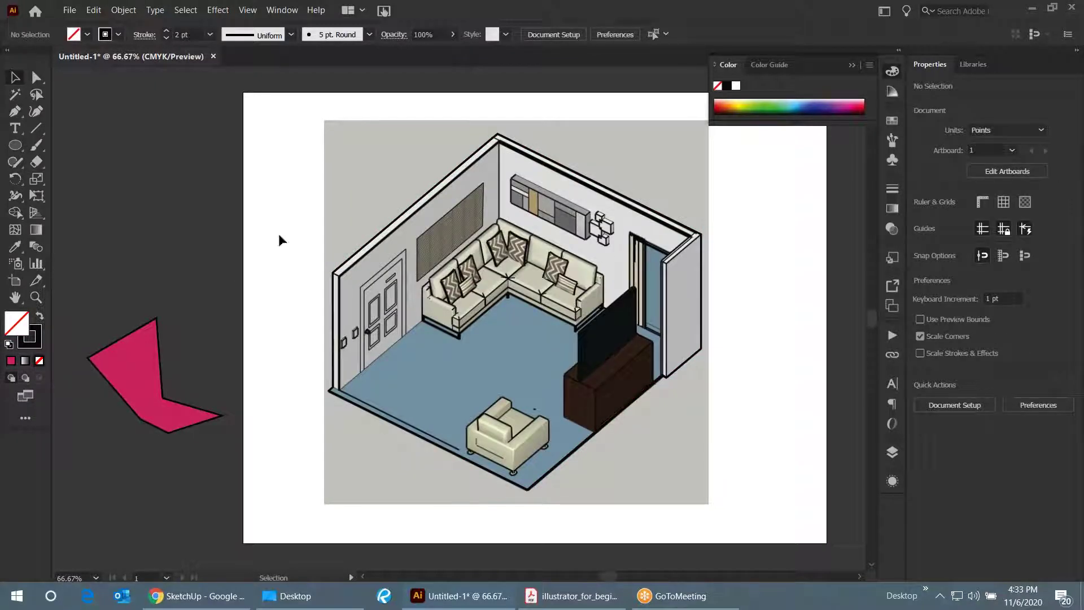
scroll(322, 272, "up", 3)
scroll(322, 272, "down", 3)
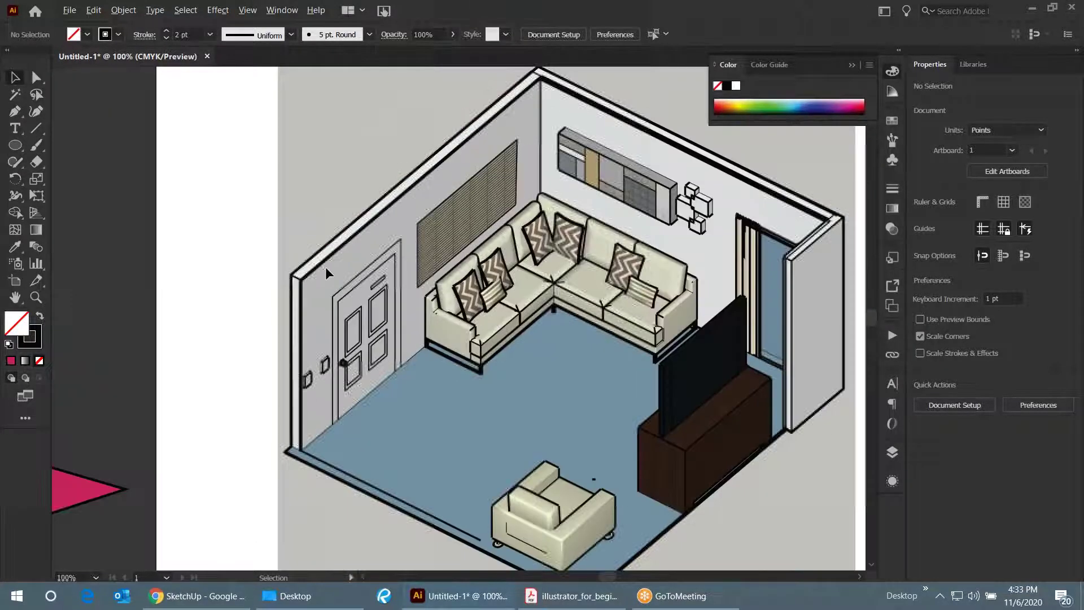
scroll(308, 274, "up", 1)
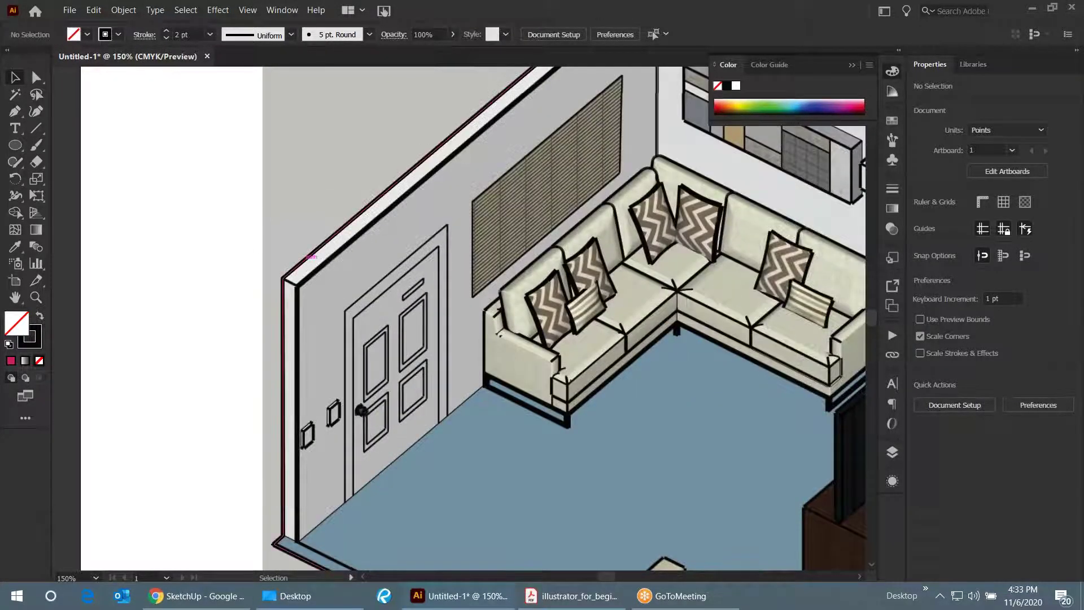
- Raise the room outline's stroke weight from 2 pt to 6 pt, then deselect
left_click(306, 255)
scroll(221, 293, "down", 1)
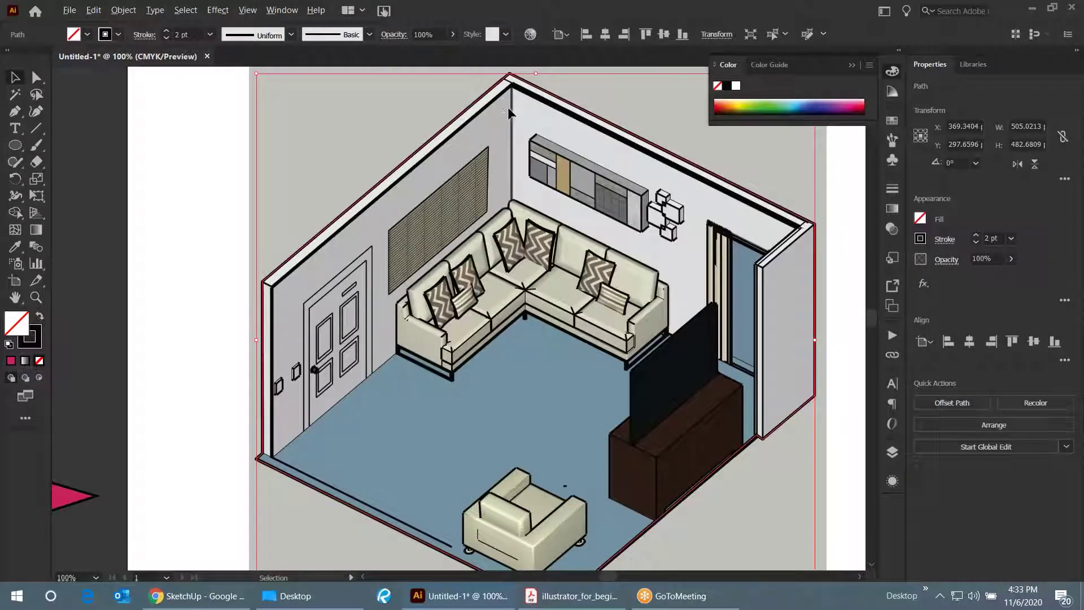
scroll(552, 158, "up", 1)
scroll(479, 195, "down", 1)
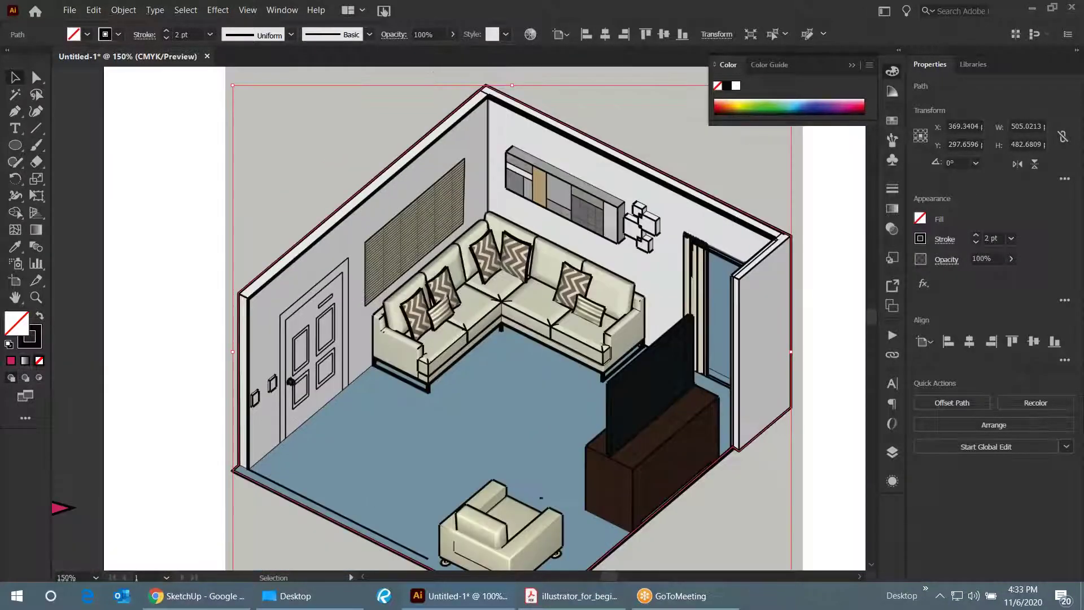
left_click(976, 236)
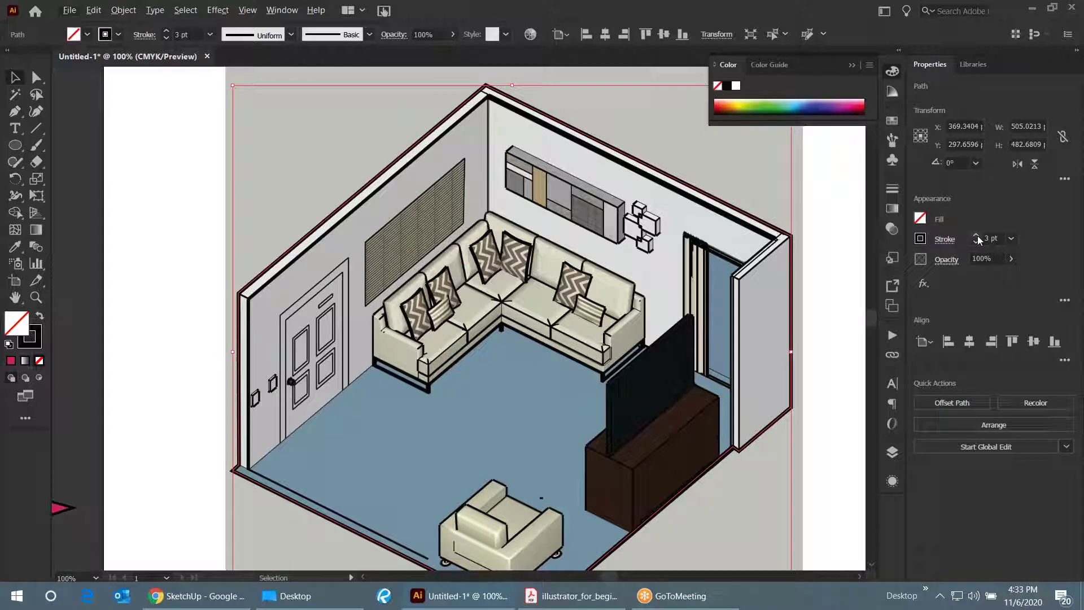
left_click(976, 236)
left_click(976, 236)
left_click(977, 236)
key("ctrl+shift+a")
- Select the stray pink shape at the left
scroll(435, 201, "down", 1)
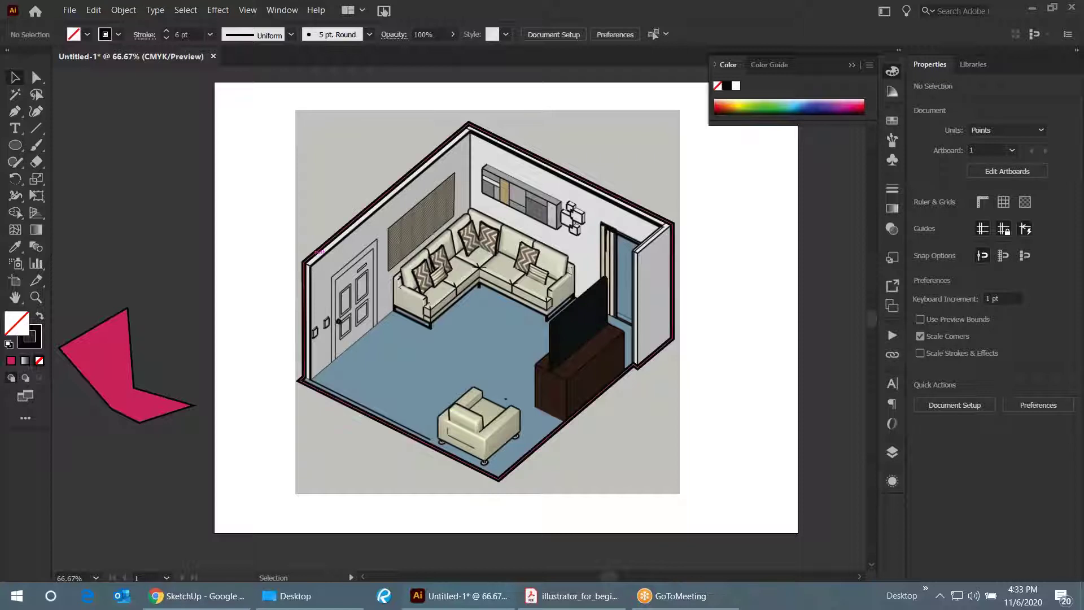
scroll(720, 275, "down", 1)
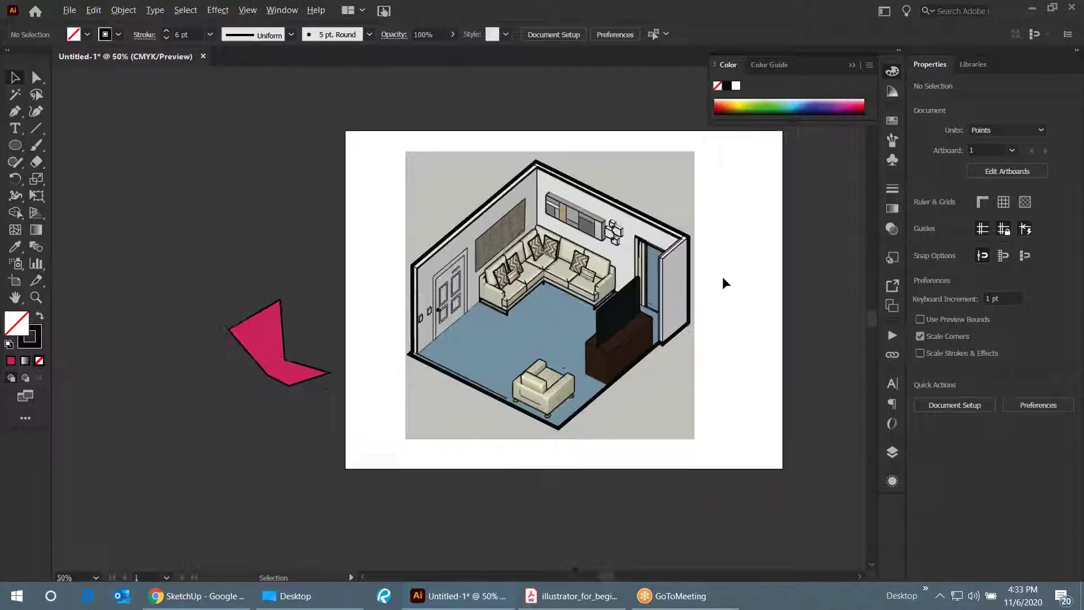
left_click(275, 342)
- Delete the stray pink shape and unlock the background layer in the Layers panel
key("Delete")
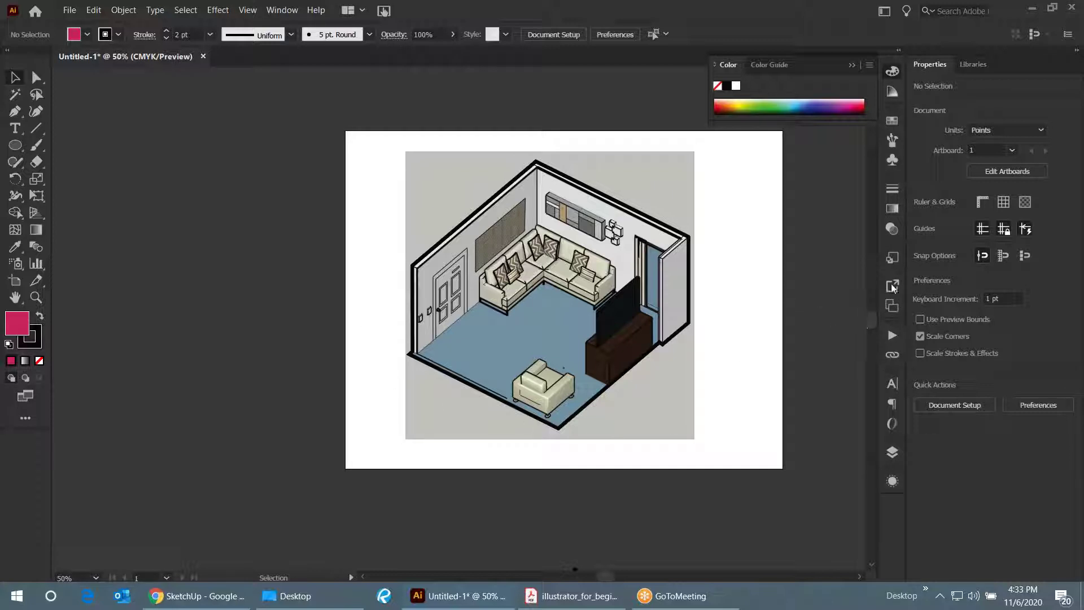
left_click(891, 452)
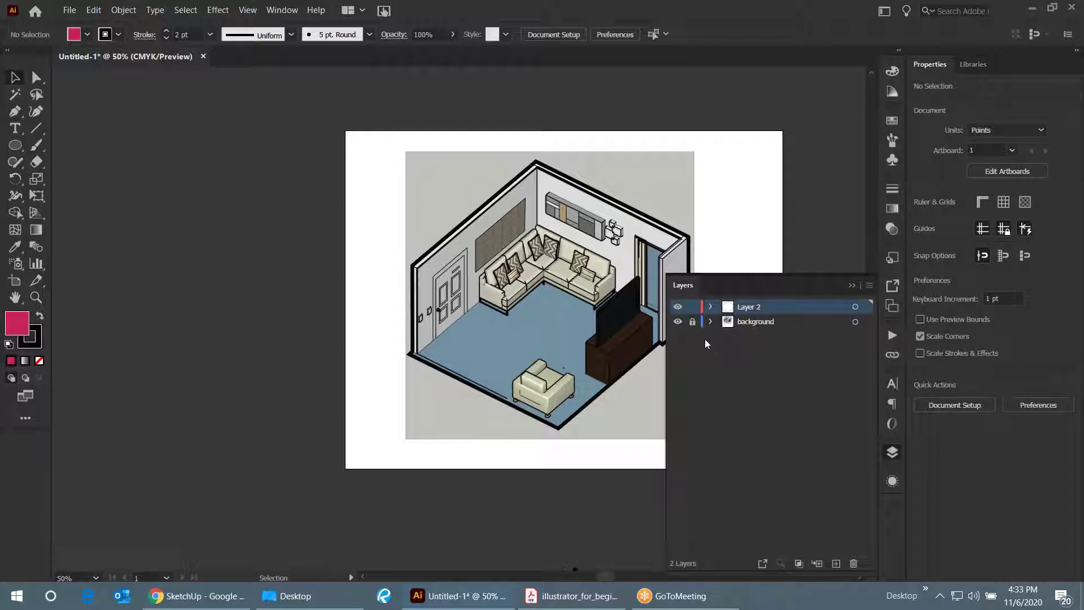
left_click(693, 323)
- Select the embedded room image, trying it together with Layer 2's outline
left_click(683, 191)
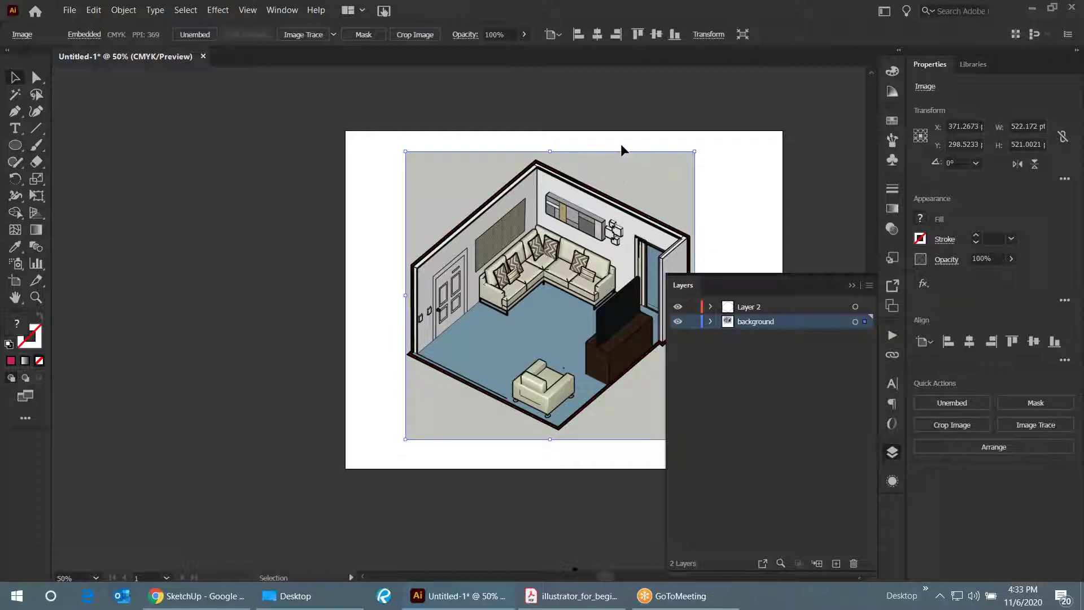
scroll(360, 254, "down", 1)
scroll(503, 243, "up", 2)
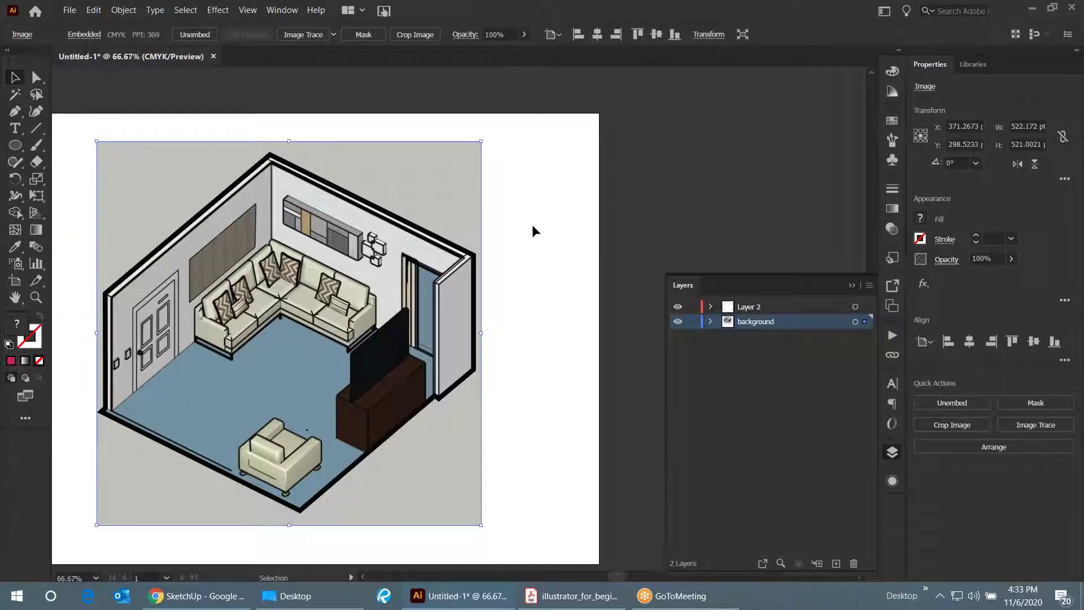
left_click(513, 203)
left_click(452, 203)
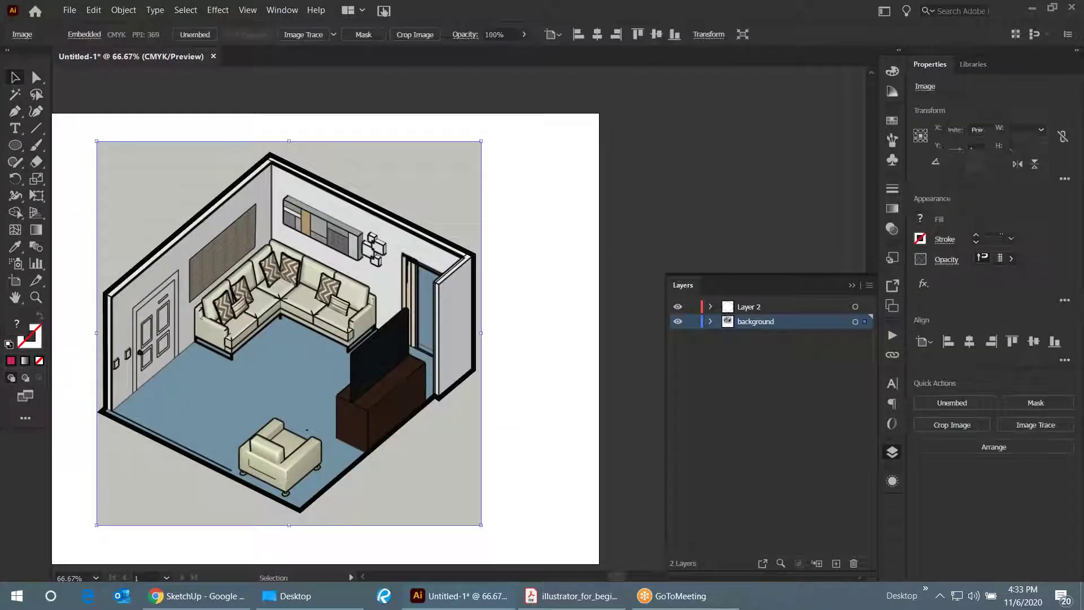
left_click(404, 218, "shift")
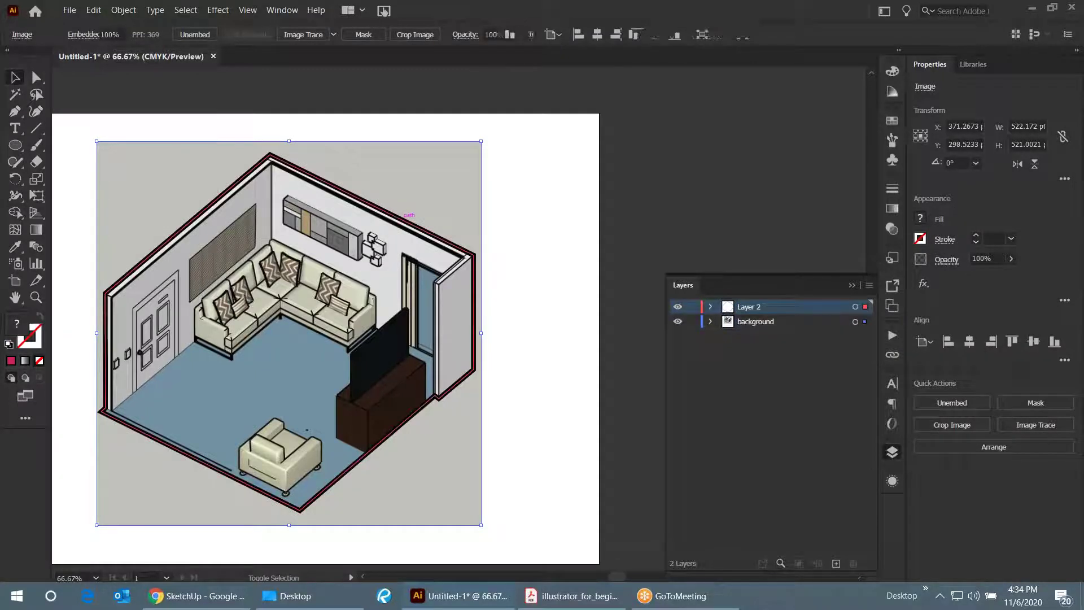
left_click(492, 191)
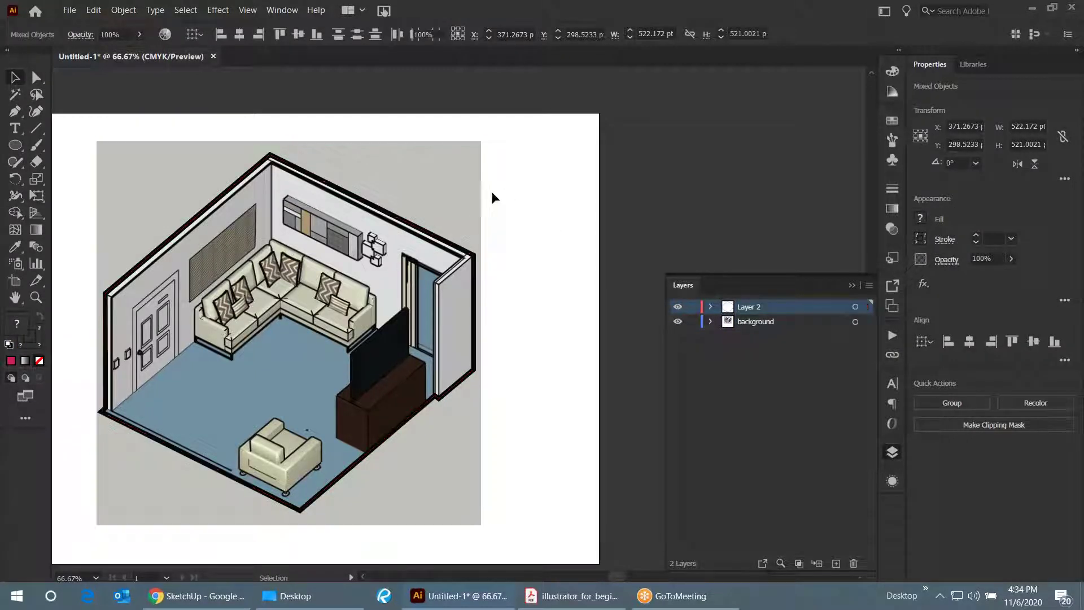
left_click(467, 182)
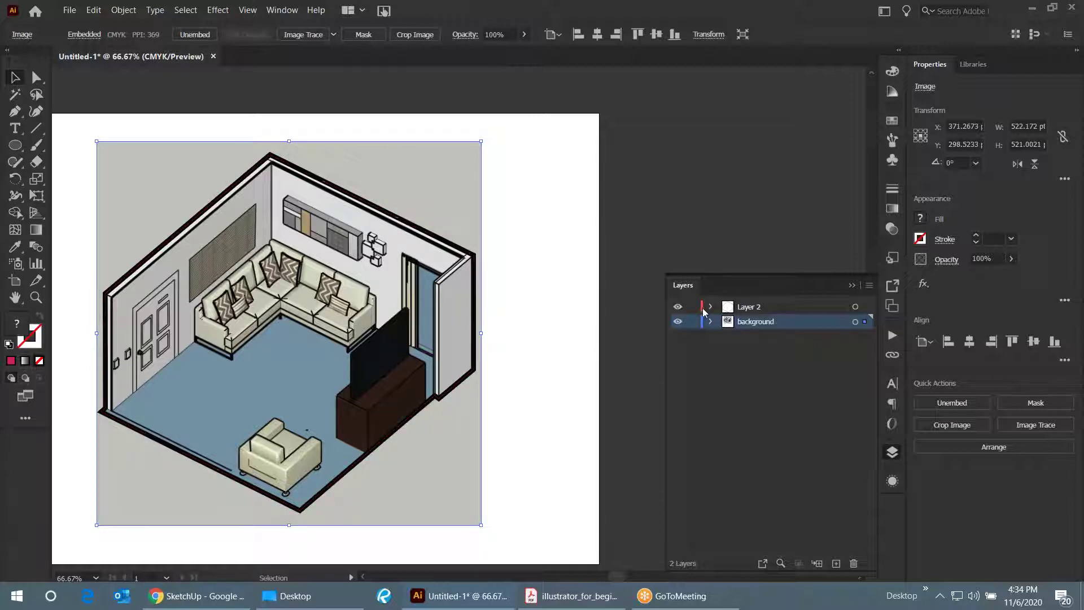
- Select all, shrink the room image and outline to about 401 × 400 pt, and shift them right
left_click(513, 233)
left_click(527, 260)
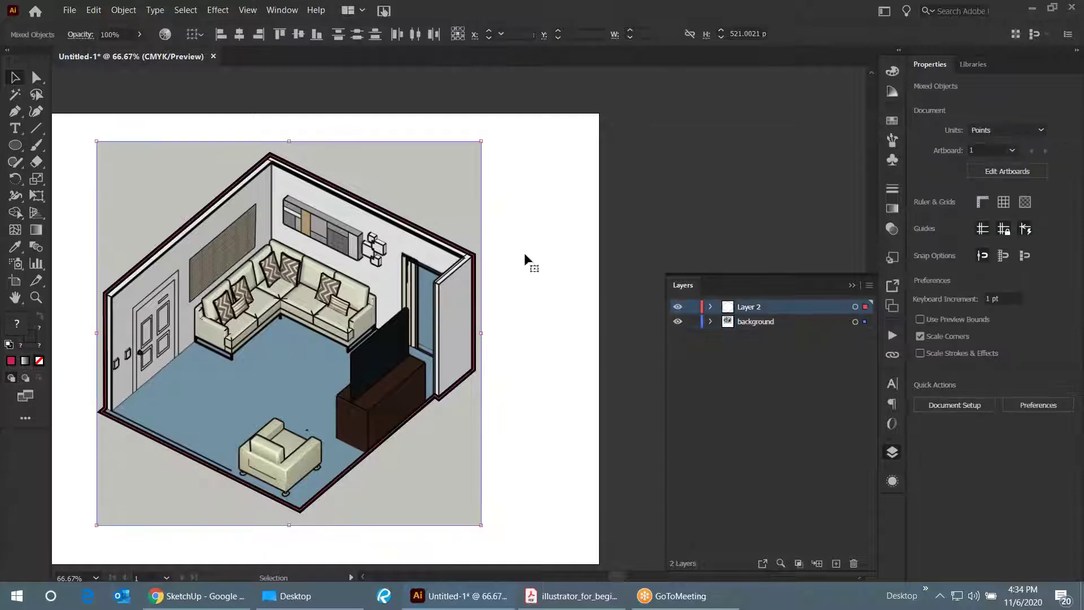
key("ctrl+a")
scroll(528, 260, "down", 2)
key("ctrl+minus")
left_click_drag(190, 177, 281, 221)
left_click_drag(391, 310, 438, 291)
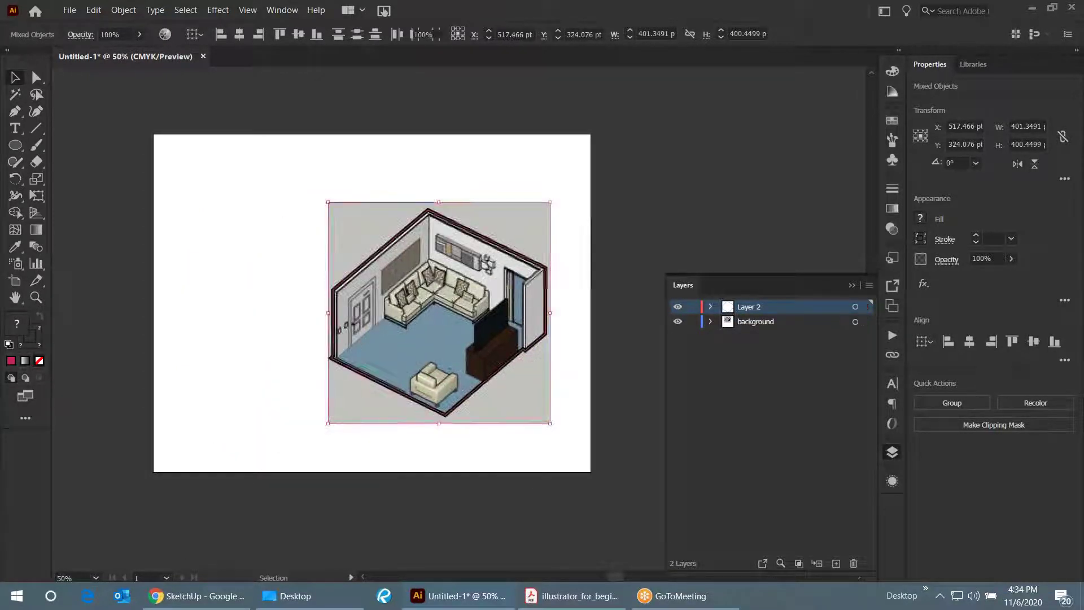
left_click(316, 302)
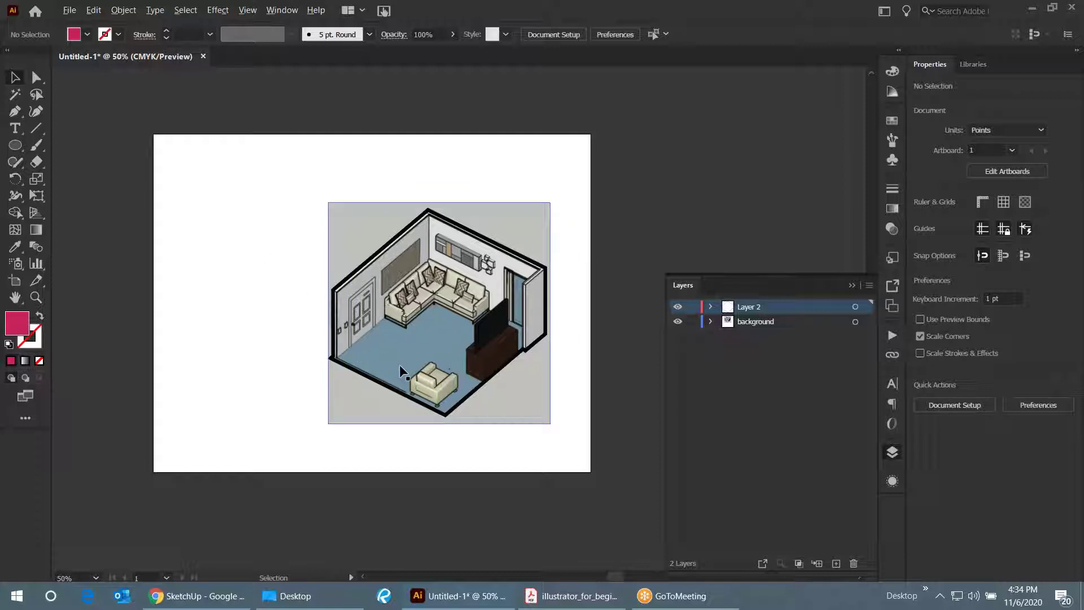
- With the Pen tool, anchor a leader line on the sofa and bend it up-left above the left wall
scroll(399, 364, "up", 1)
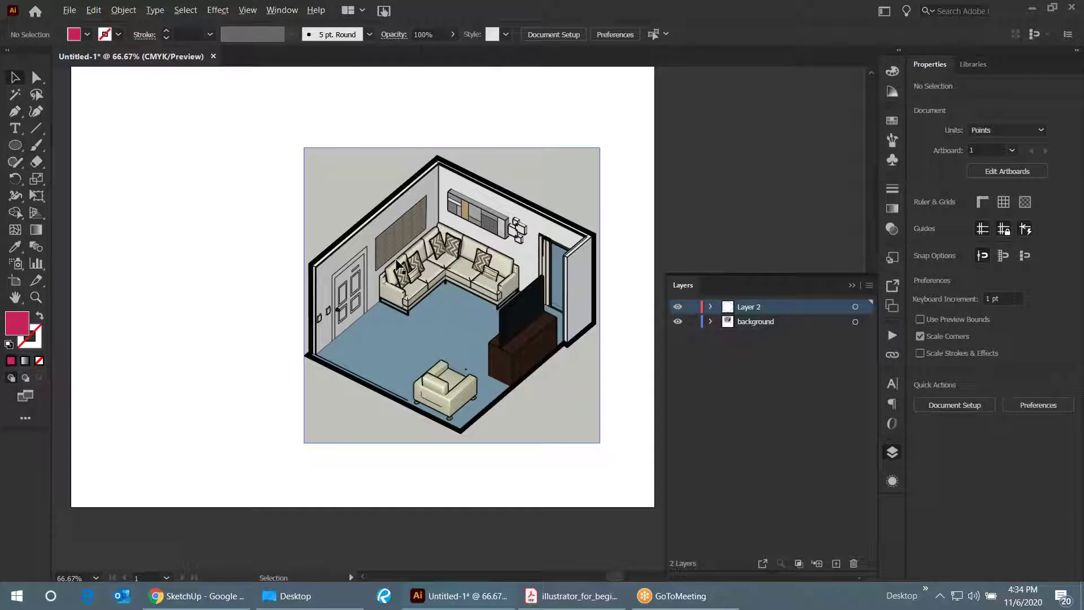
scroll(398, 260, "up", 1)
scroll(417, 249, "down", 1)
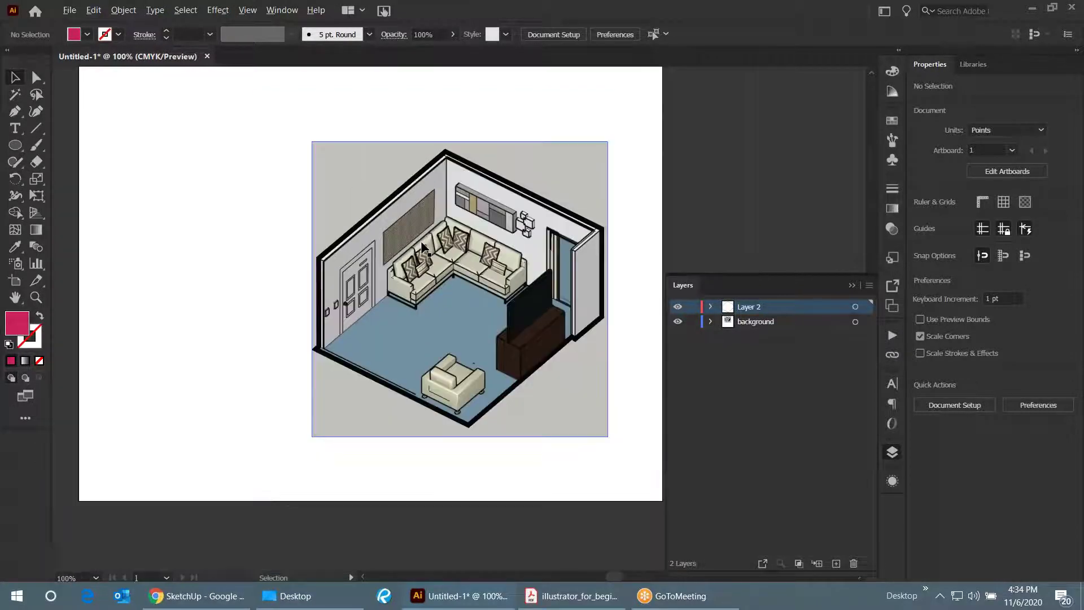
scroll(422, 249, "up", 1)
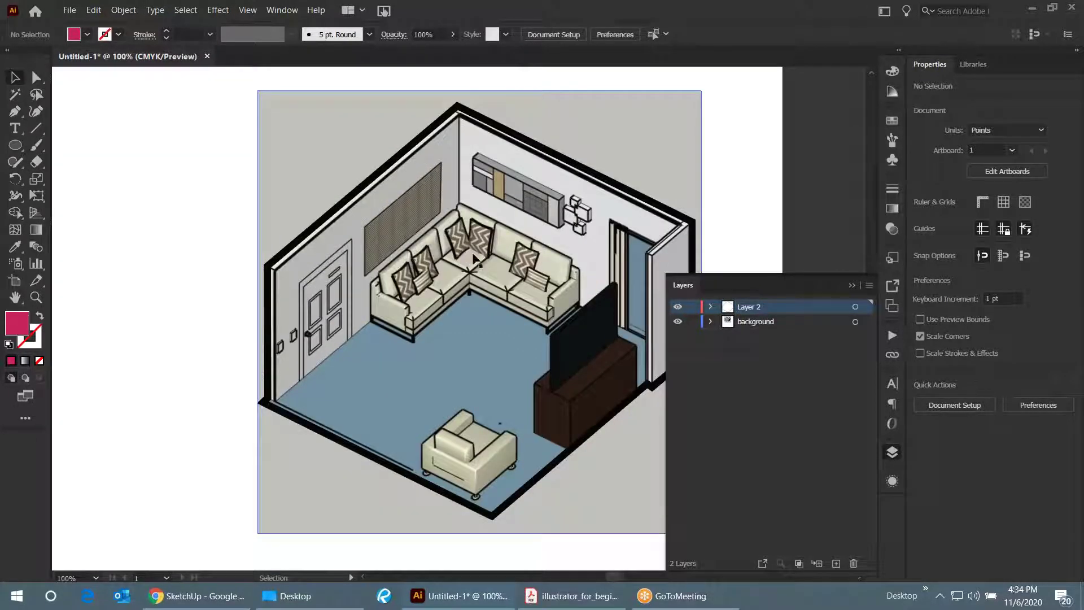
scroll(556, 276, "down", 1)
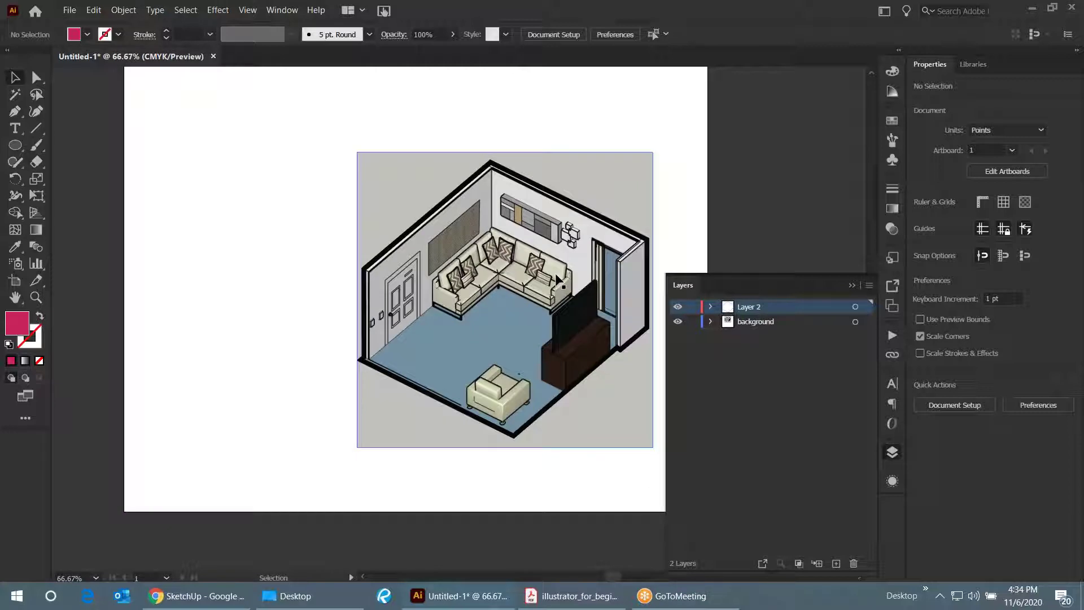
left_click(15, 111)
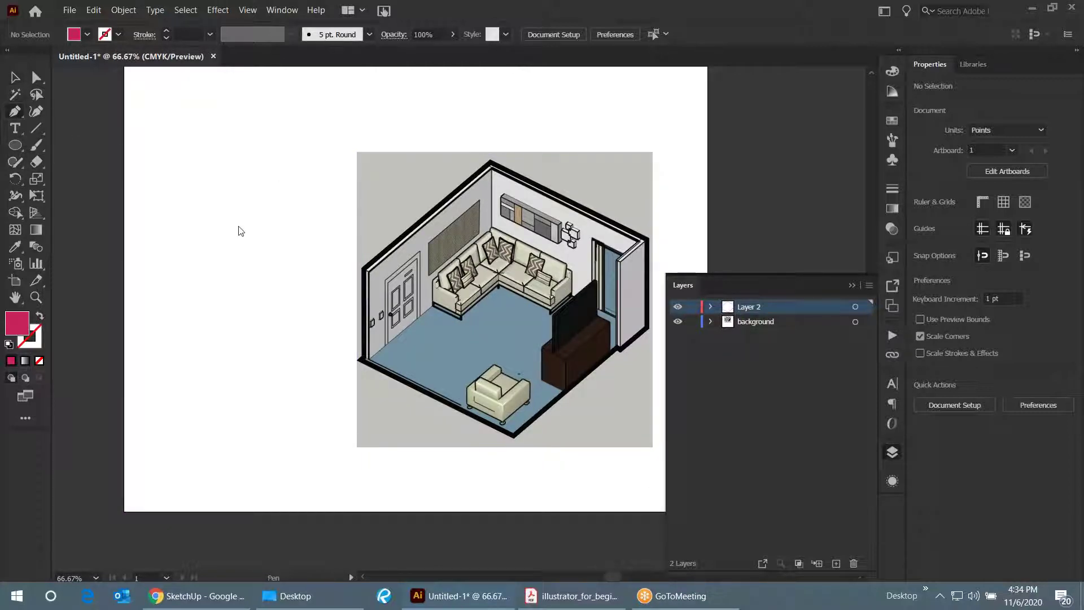
scroll(327, 273, "up", 1)
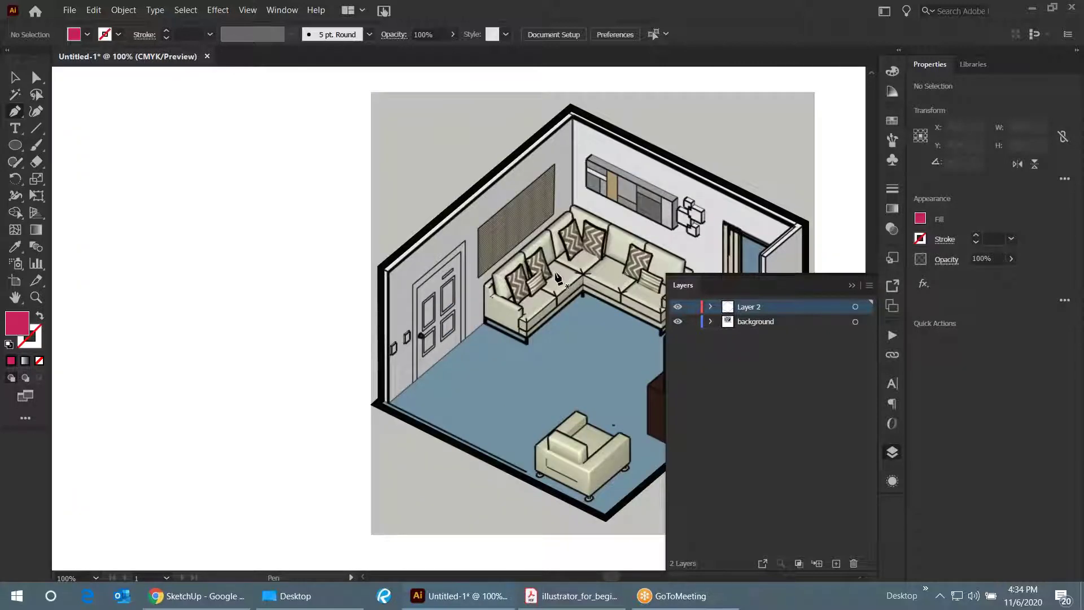
left_click(557, 275)
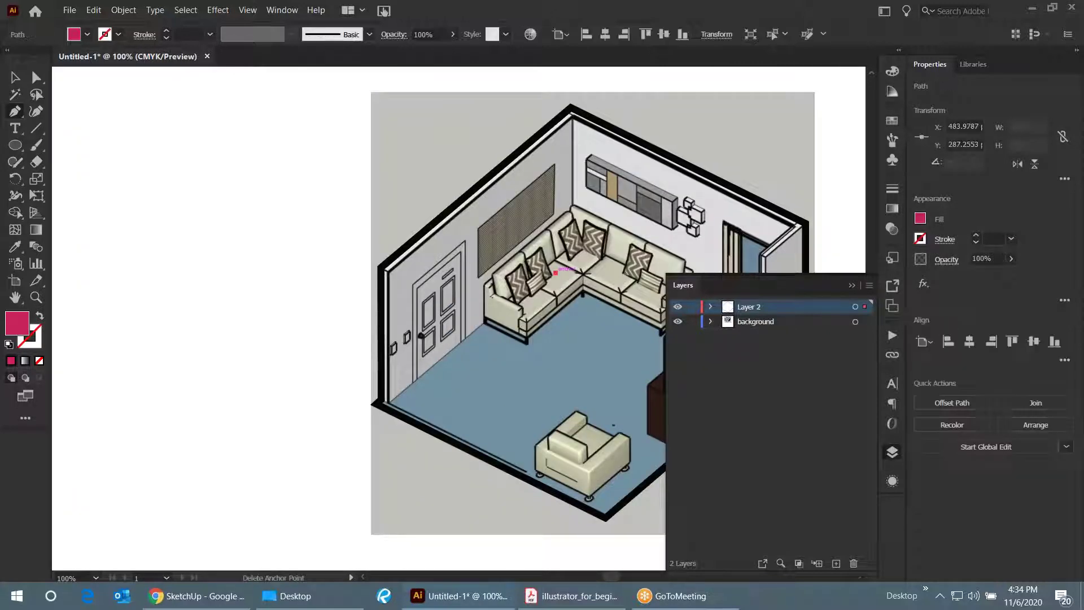
scroll(536, 254, "down", 1)
scroll(532, 246, "down", 1)
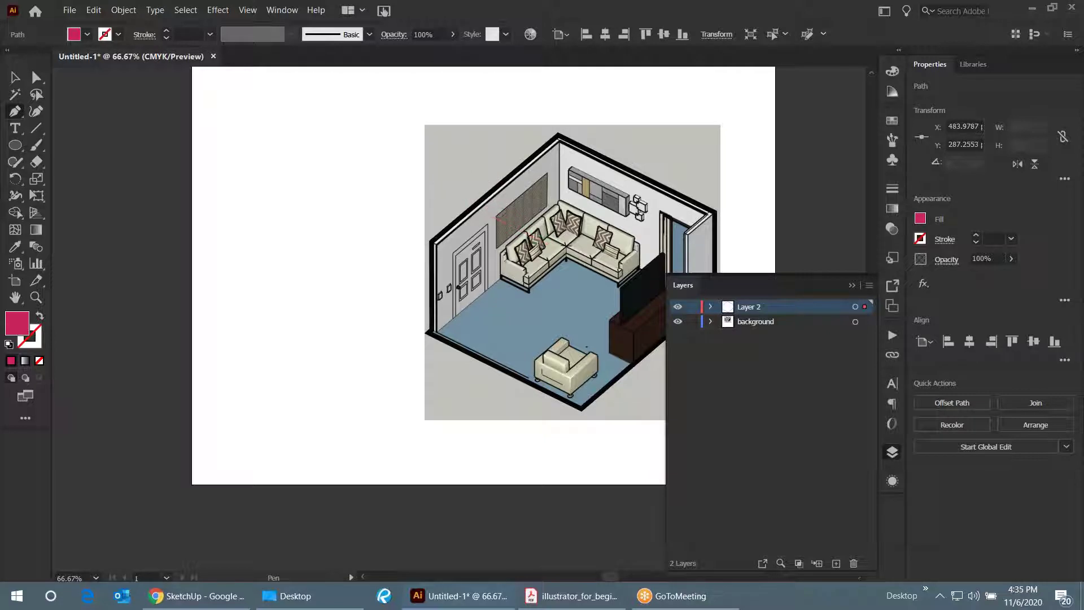
left_click(440, 175)
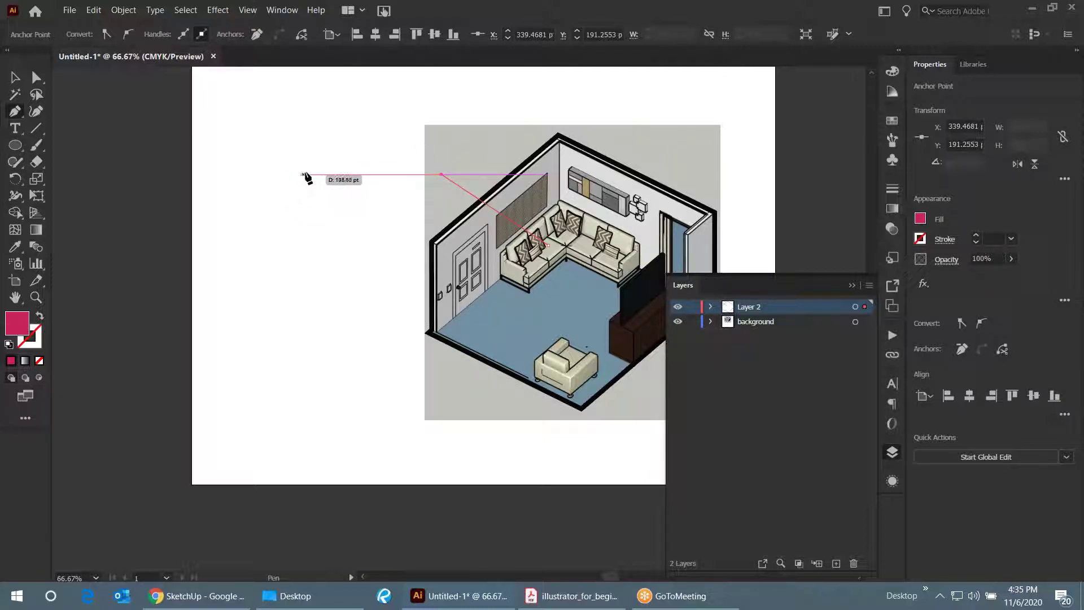
- Place the leader line's left end point and finish the path
key("ctrl+plus")
key("ctrl+plus")
key("ctrl+plus")
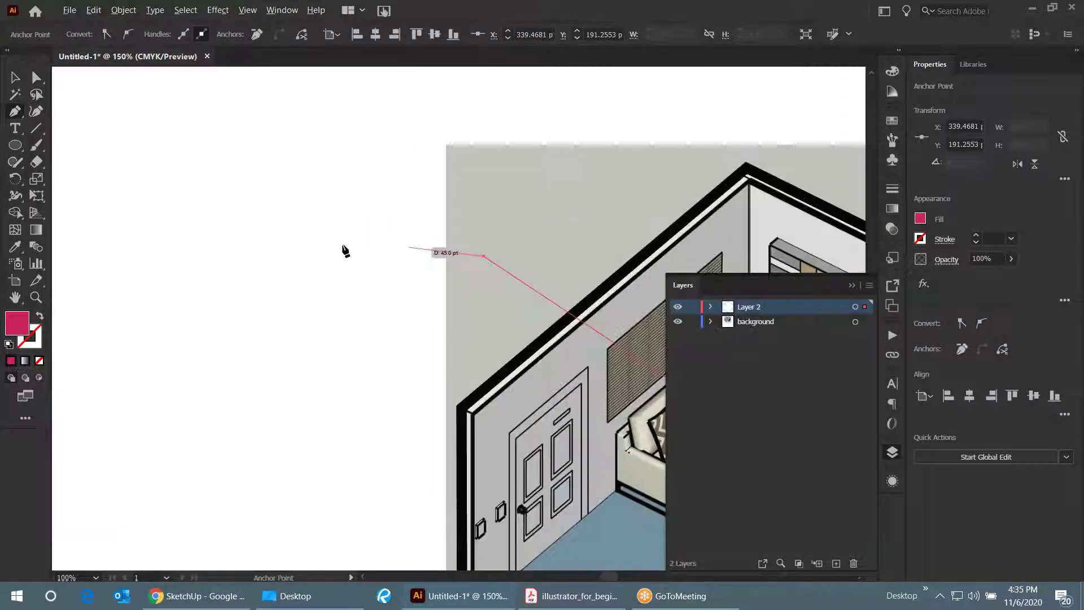
left_click(270, 257)
key("v")
key("ctrl+minus")
key("ctrl+minus")
key("ctrl+minus")
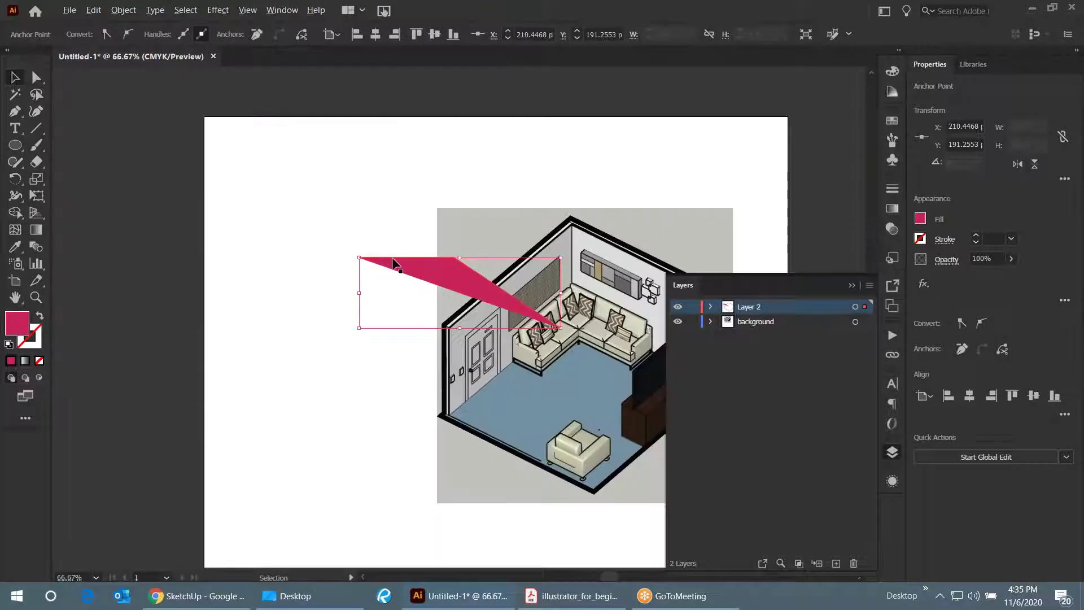
key("ctrl+plus")
key("ctrl+plus")
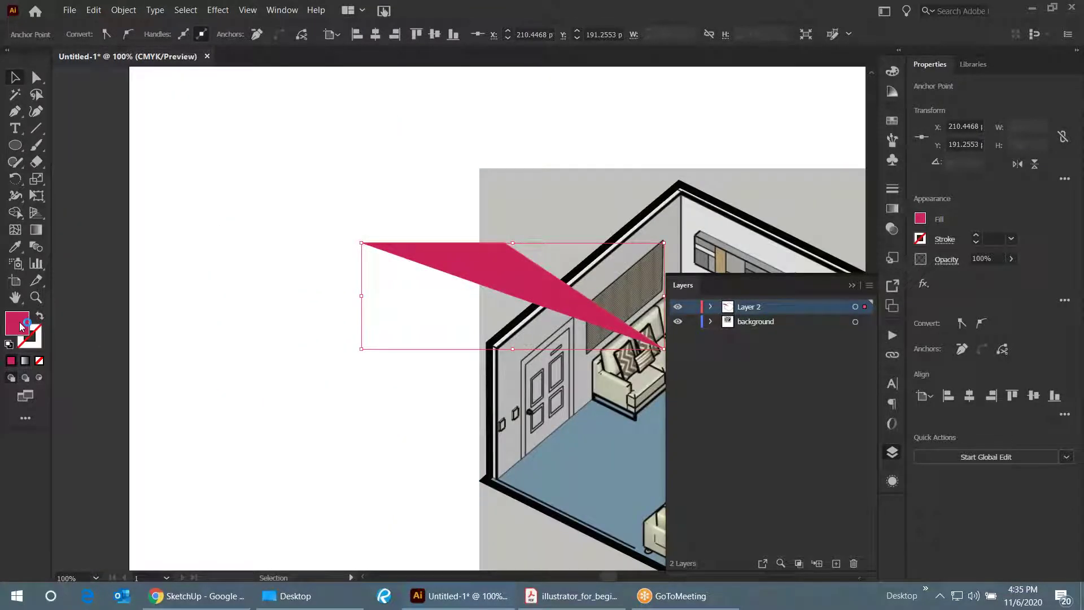
- Give the leader line no fill and a 1 pt black stroke
left_click(473, 228)
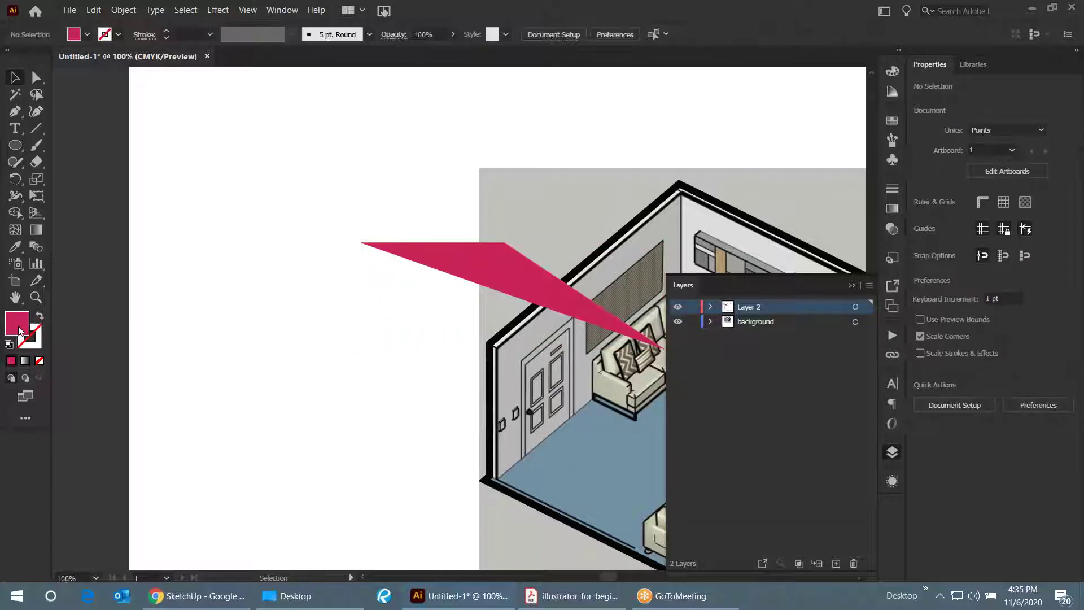
left_click(473, 251)
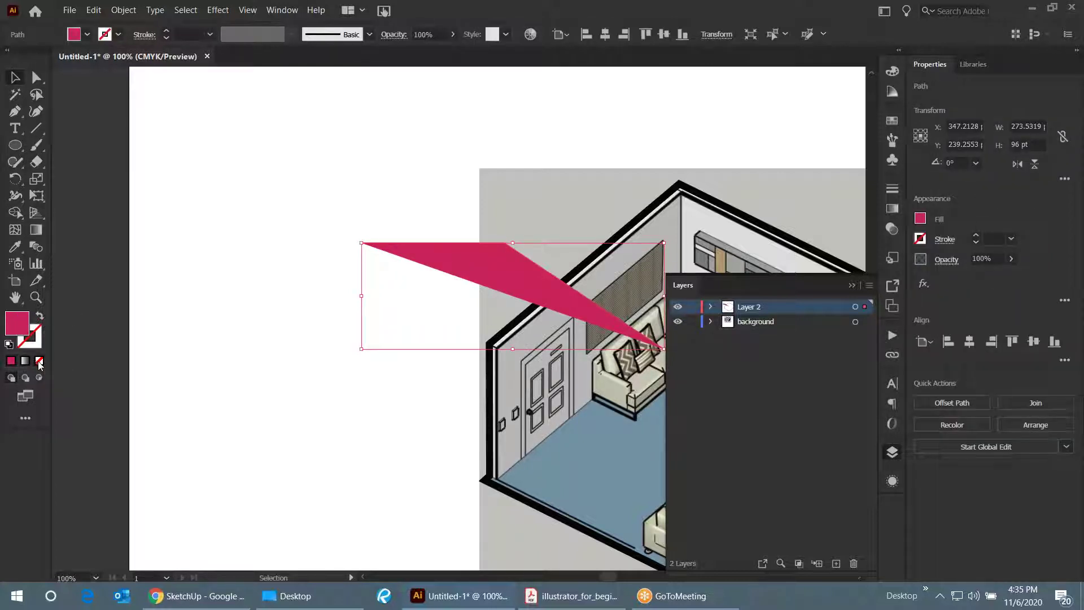
left_click(39, 361)
left_click(38, 334)
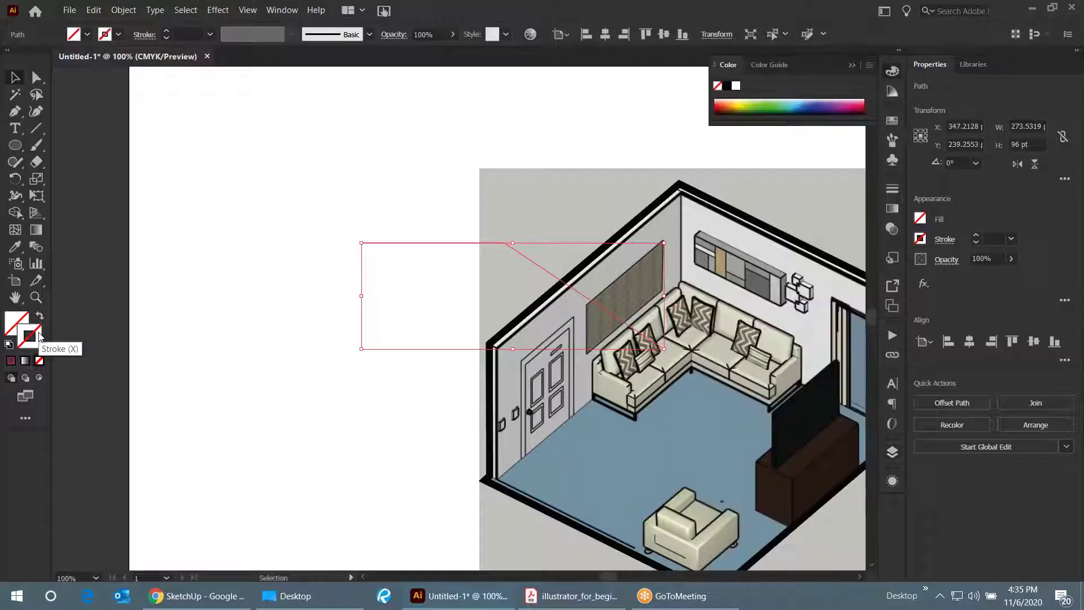
left_click(976, 236)
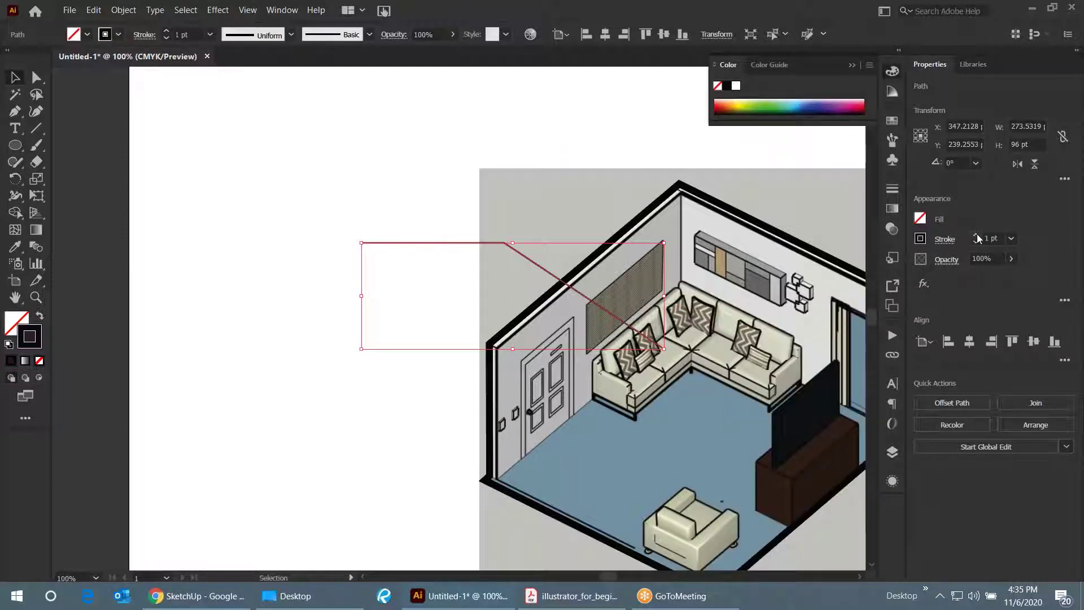
left_click(503, 173)
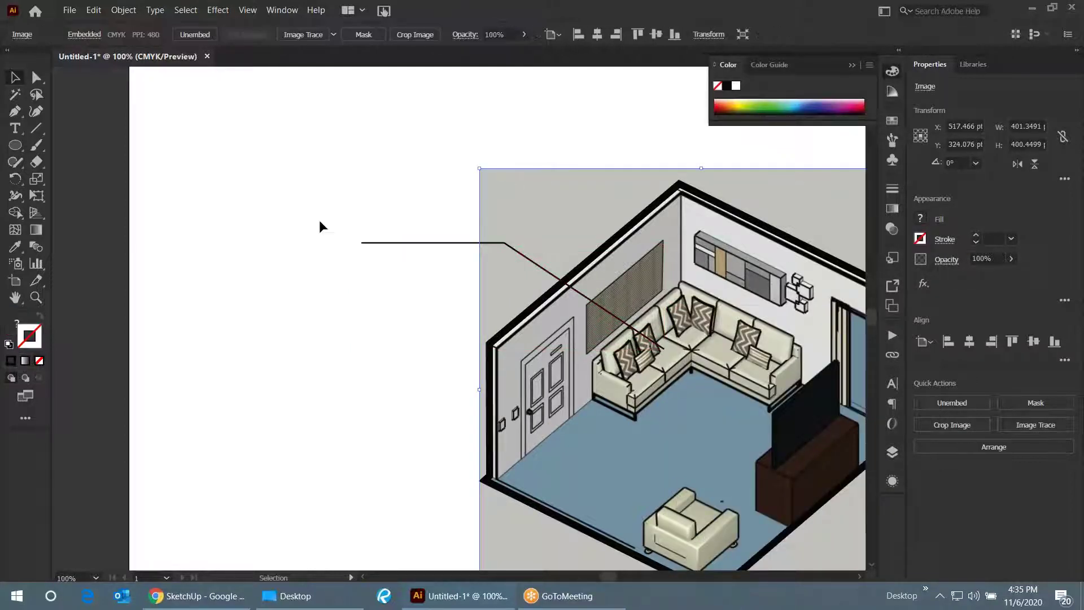
- Quit Illustrator, declining to save Untitled-1
key("ctrl+q")
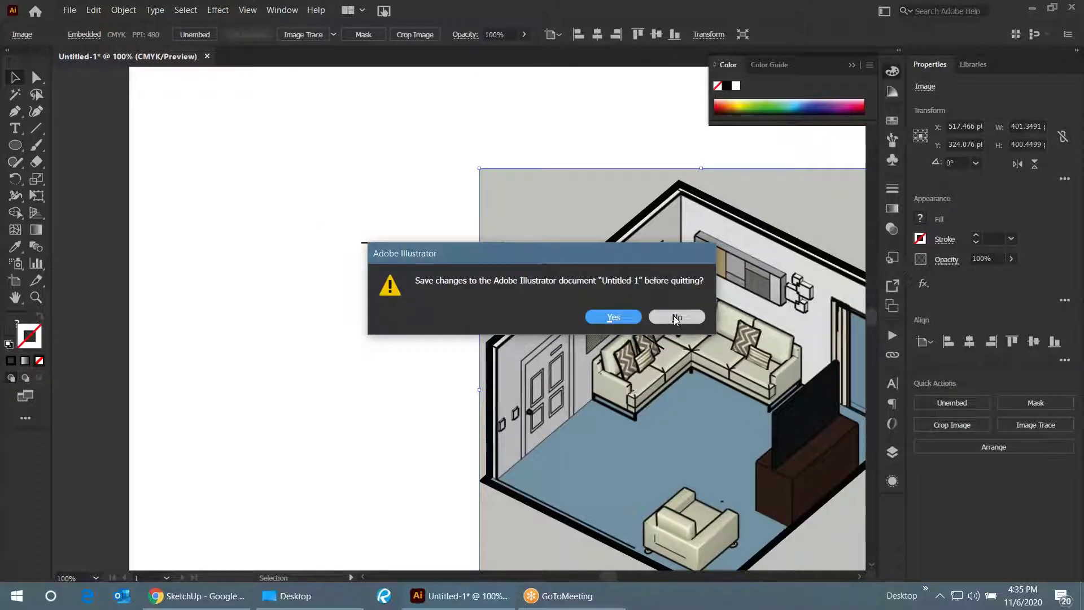
left_click(673, 316)
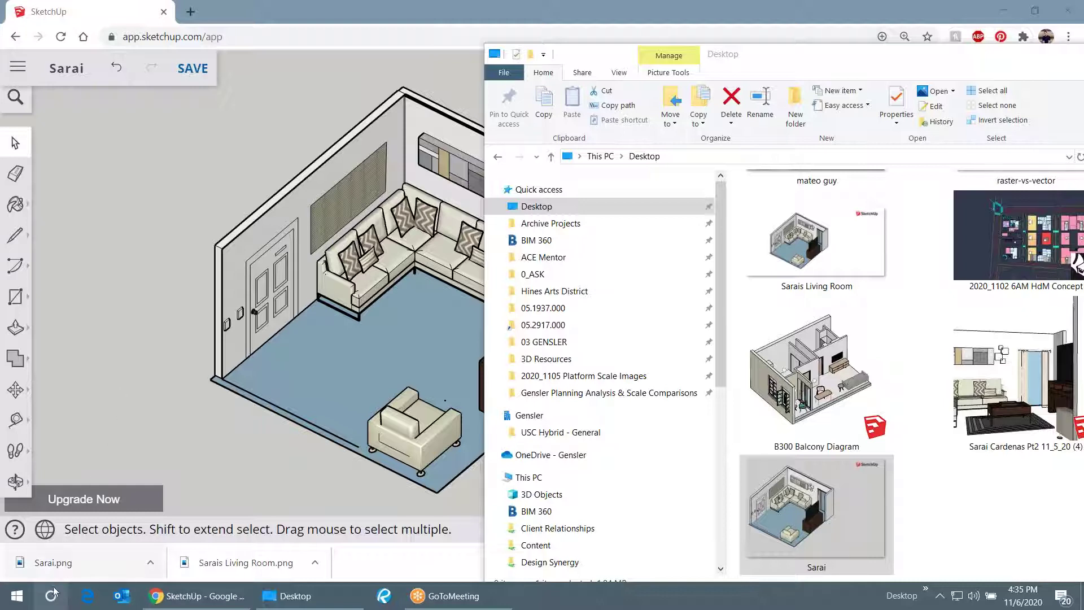
- Search 'illustr' in Windows Search and launch Adobe Illustrator 2021
key("super+s")
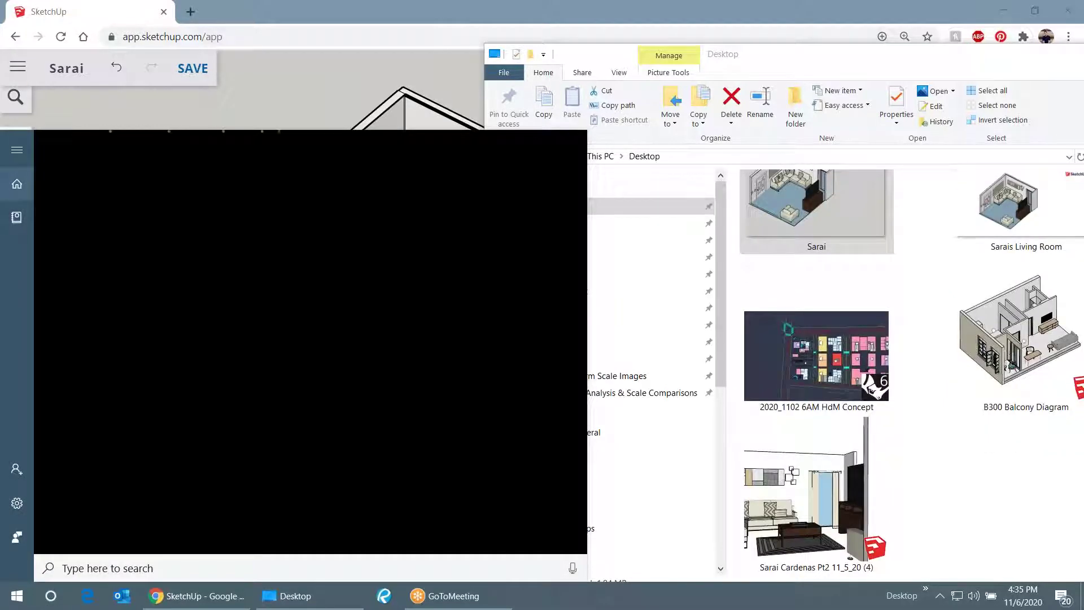
key("Escape")
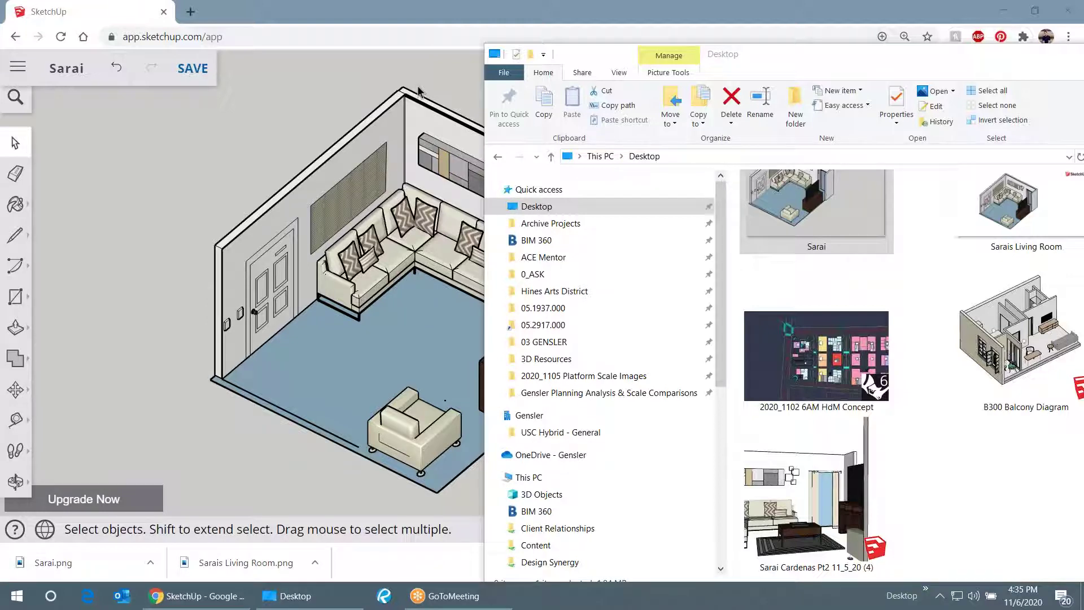
left_click(49, 600)
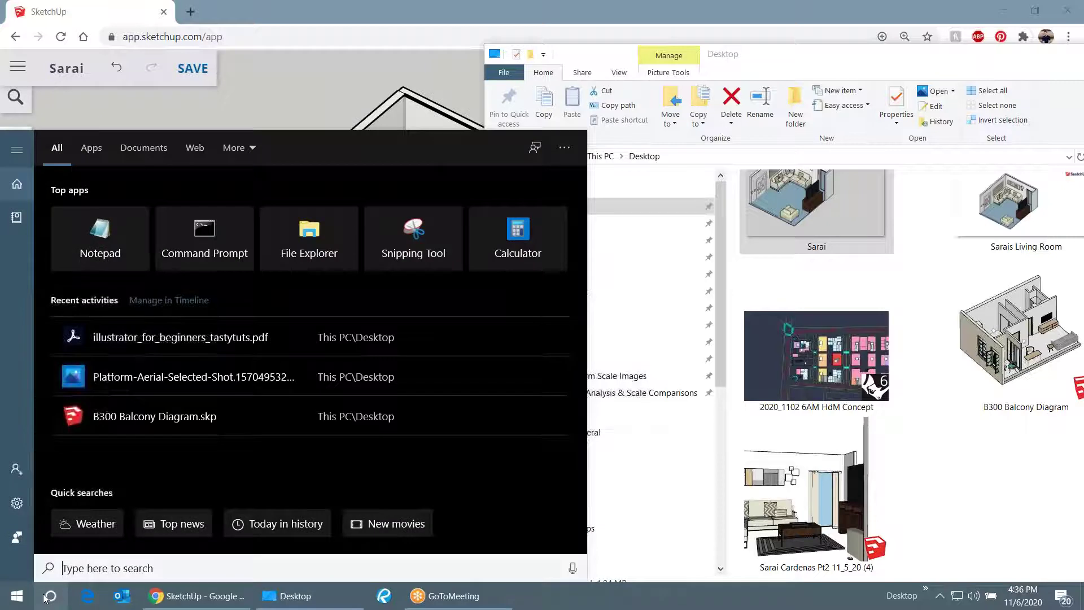
type("illustr")
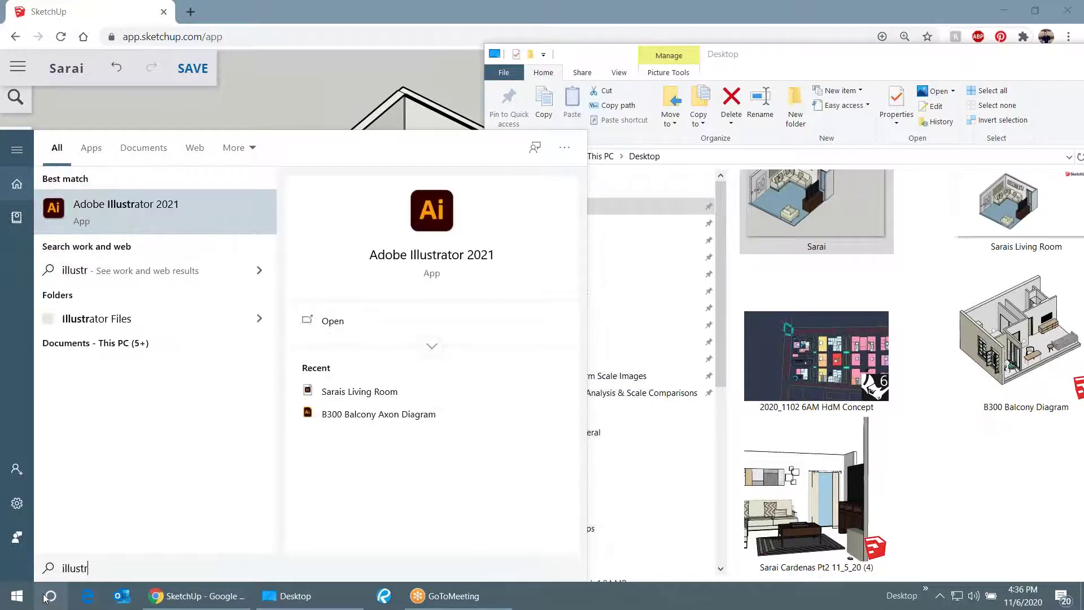
left_click(45, 598)
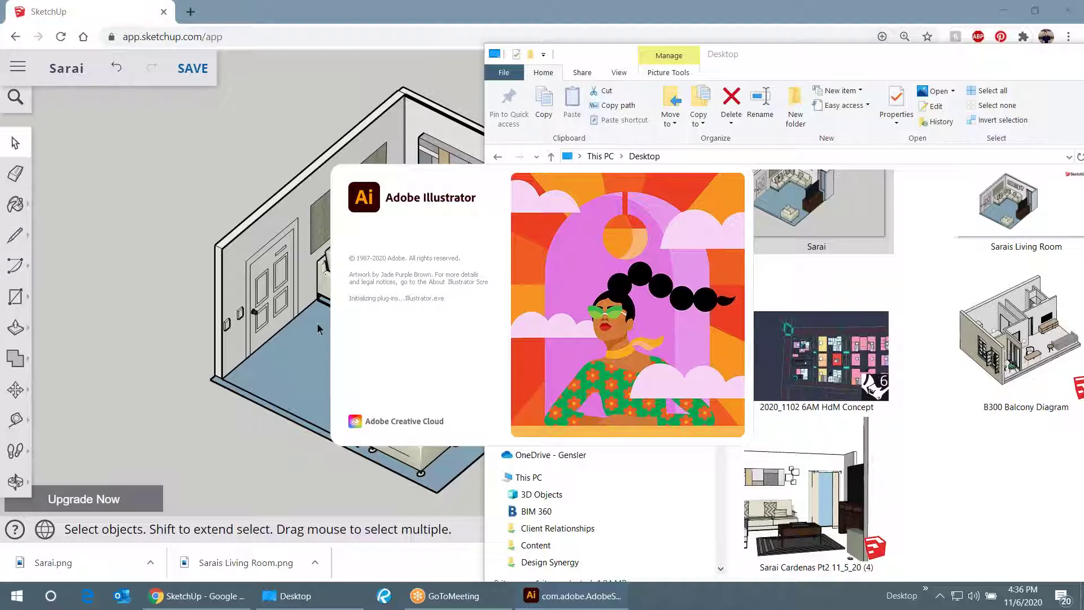
- Maximize the Desktop folder window to show its 9 items and start Bluebeam Revu 2019
left_click(304, 598)
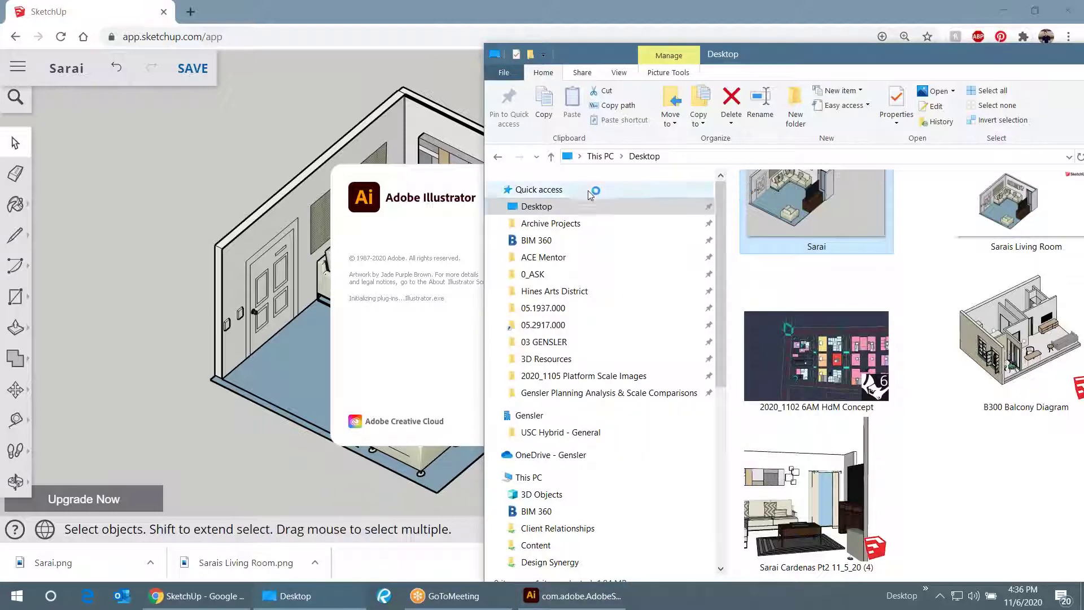
double_click(648, 46)
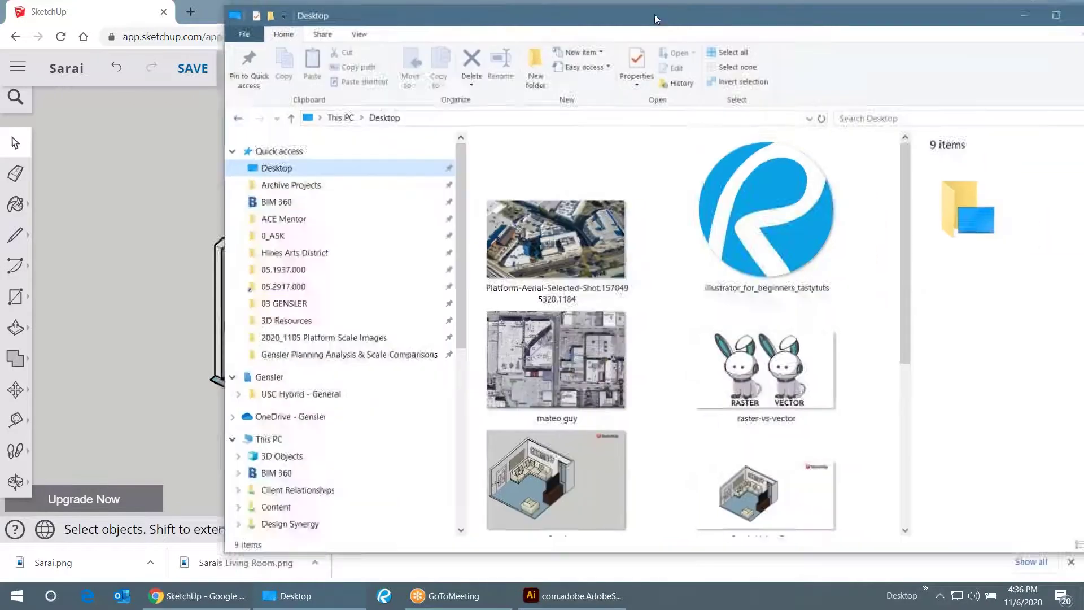
scroll(638, 241, "down", 5)
scroll(625, 241, "up", 5)
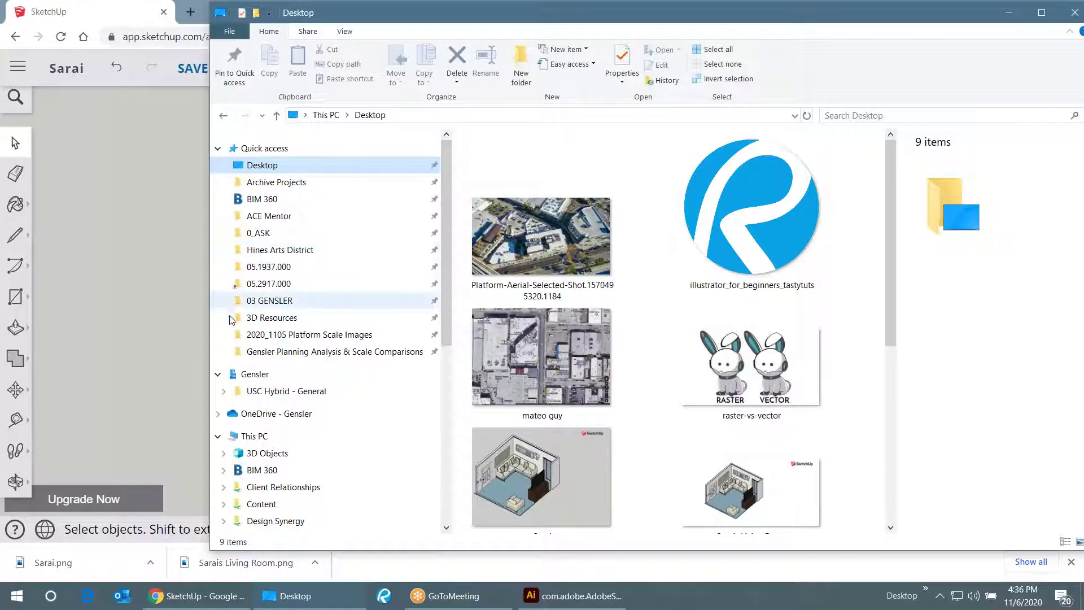
left_click(123, 596)
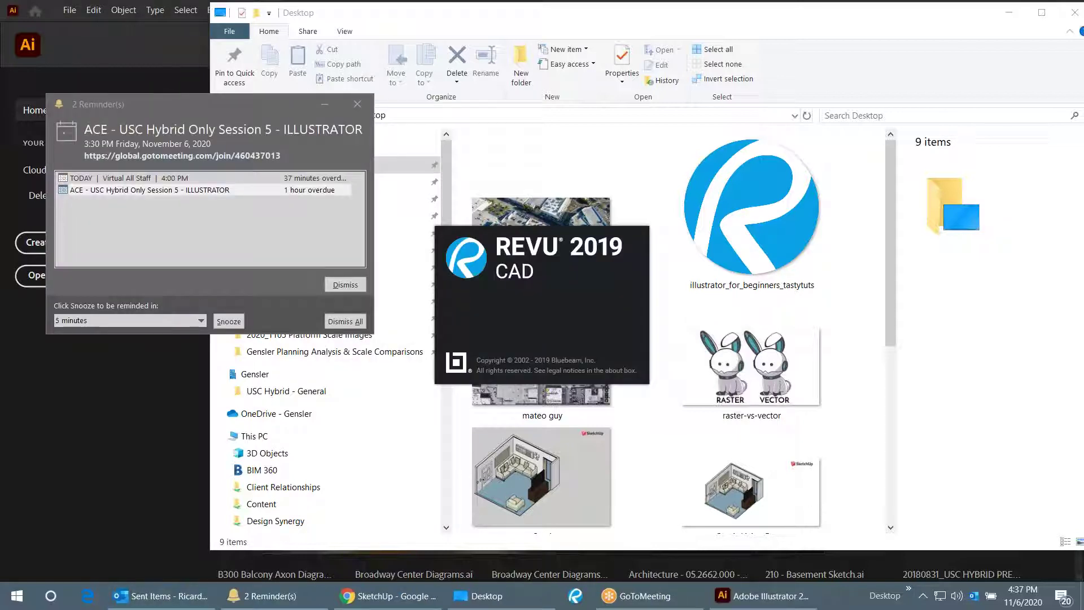
- Dismiss the overdue Outlook meeting reminder and close the Reminders window
left_click(345, 285)
left_click(344, 284)
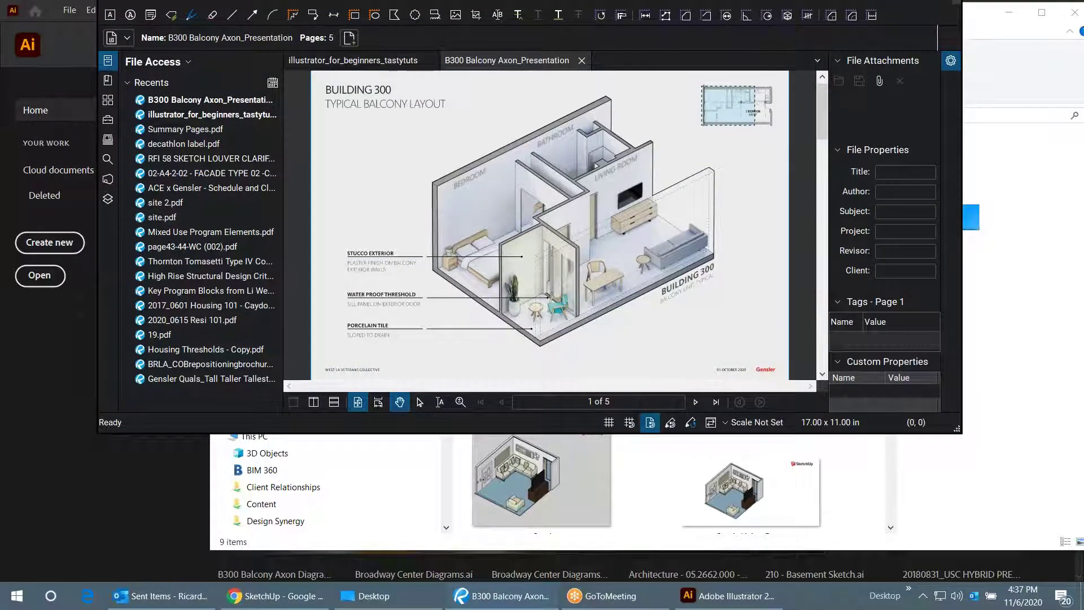
- Maximize Revu, zoom out to show page 1 of the B300 Balcony Axon presentation, and show the page thumbnails
double_click(903, 5)
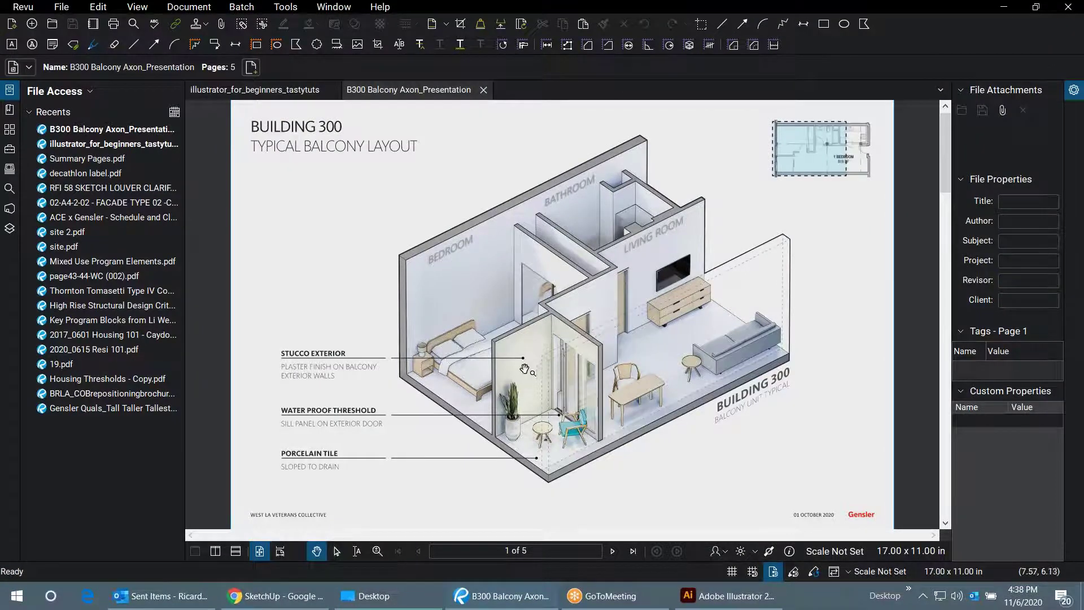
scroll(563, 337, "up", 2)
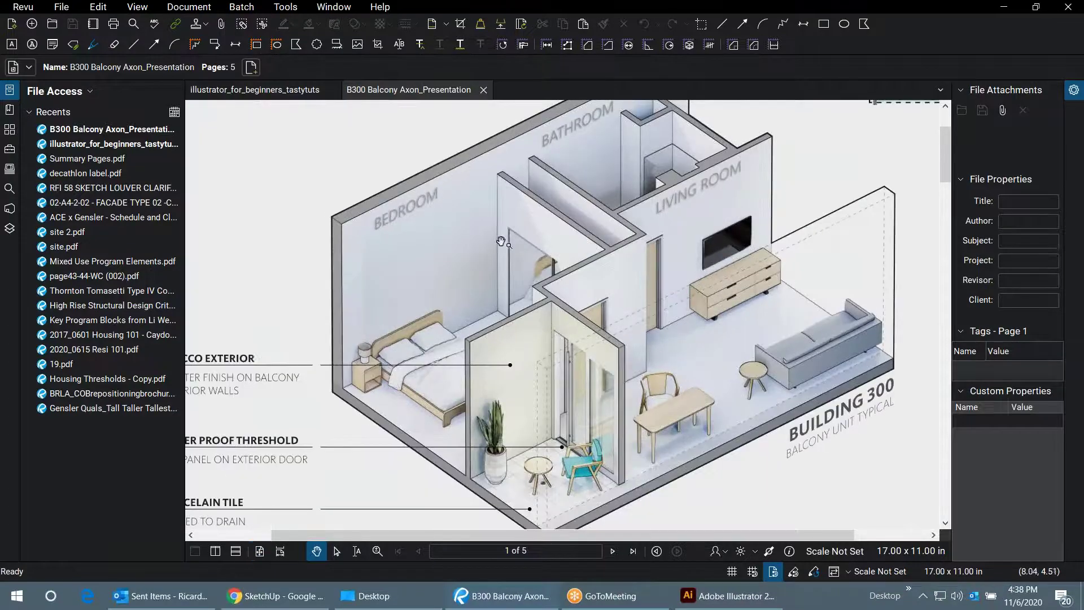
scroll(591, 254, "down", 1)
scroll(587, 273, "up", 1)
scroll(583, 286, "up", 1)
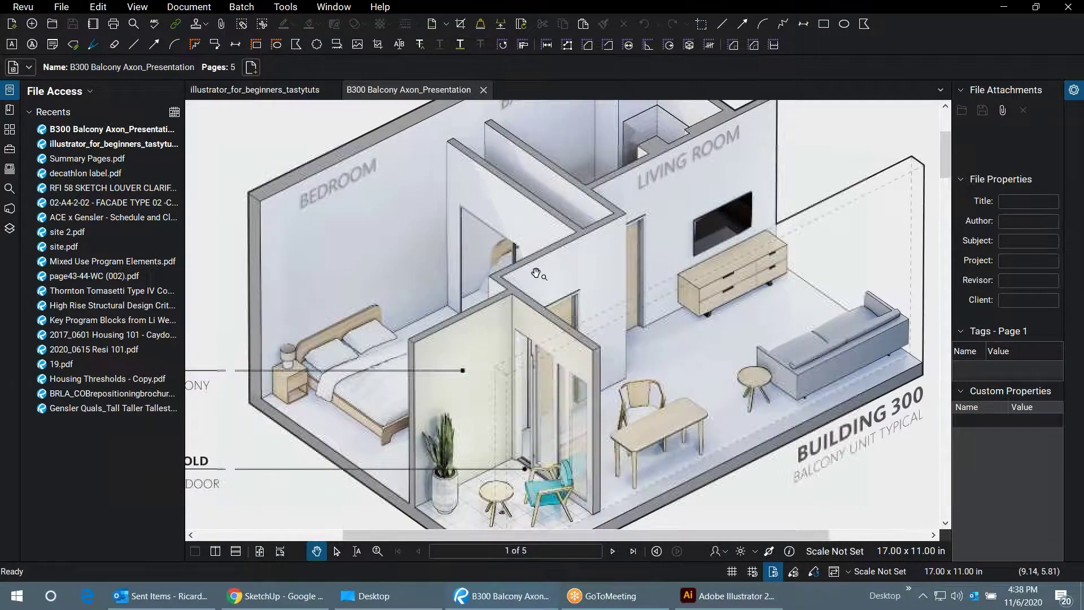
scroll(580, 201, "down", 1)
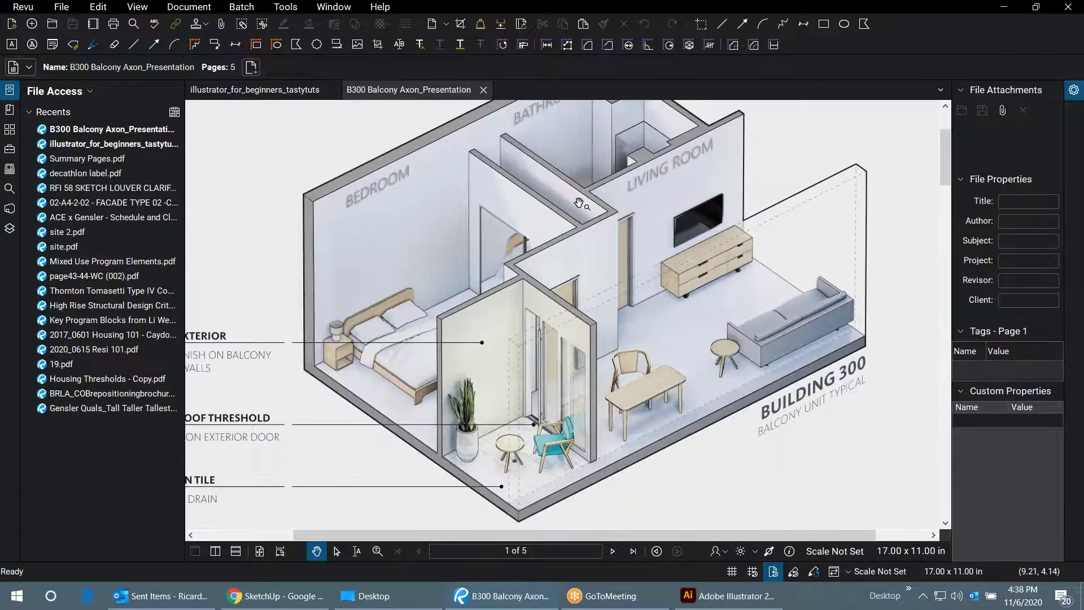
scroll(630, 398, "up", 1)
scroll(630, 398, "up", 1)
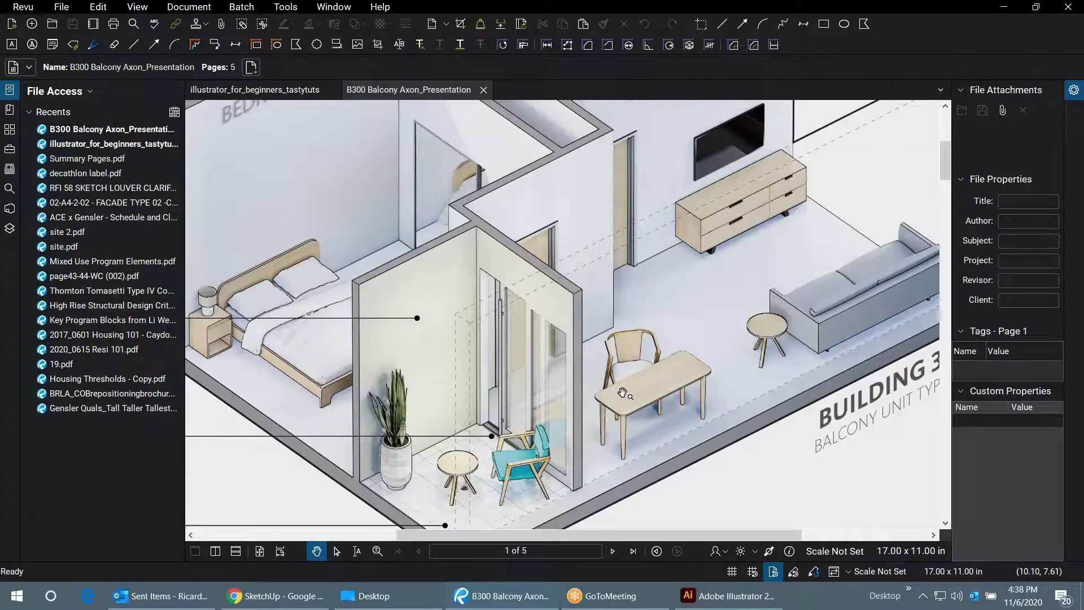
scroll(623, 393, "down", 1)
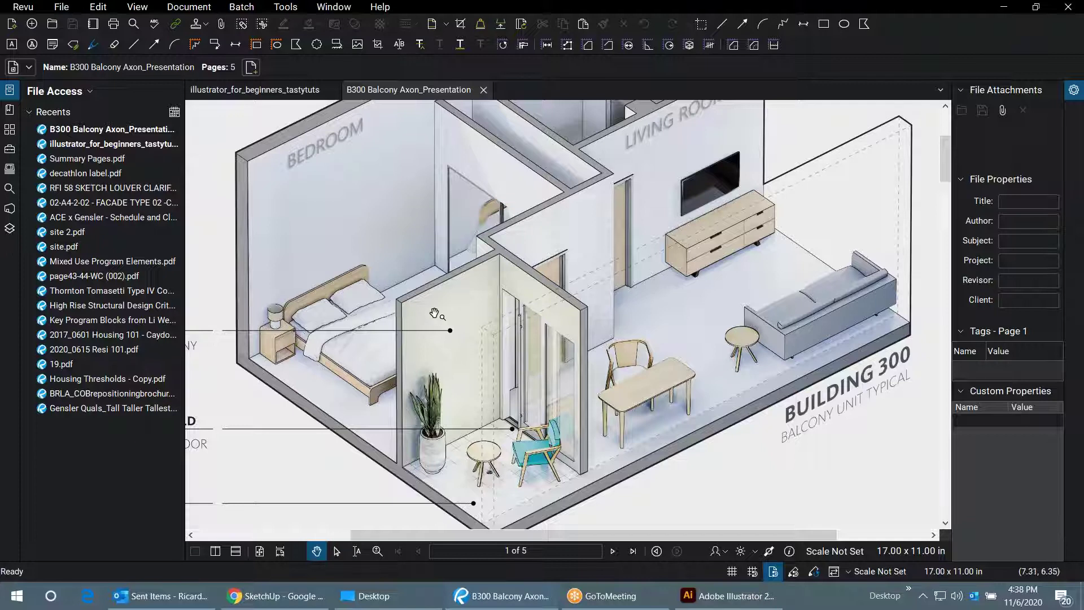
scroll(543, 313, "down", 1)
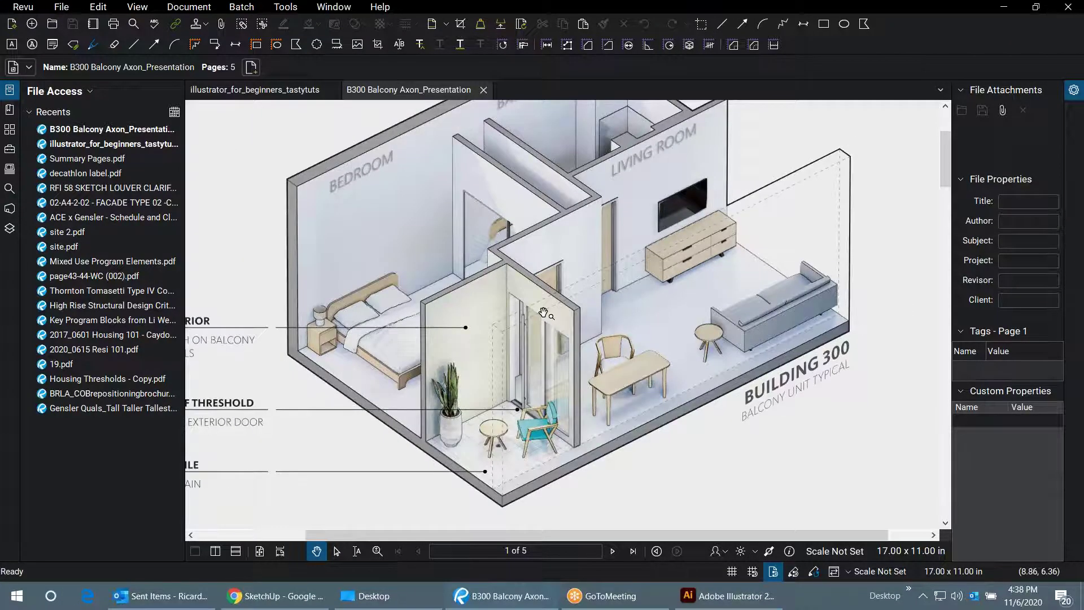
scroll(600, 370, "up", 4)
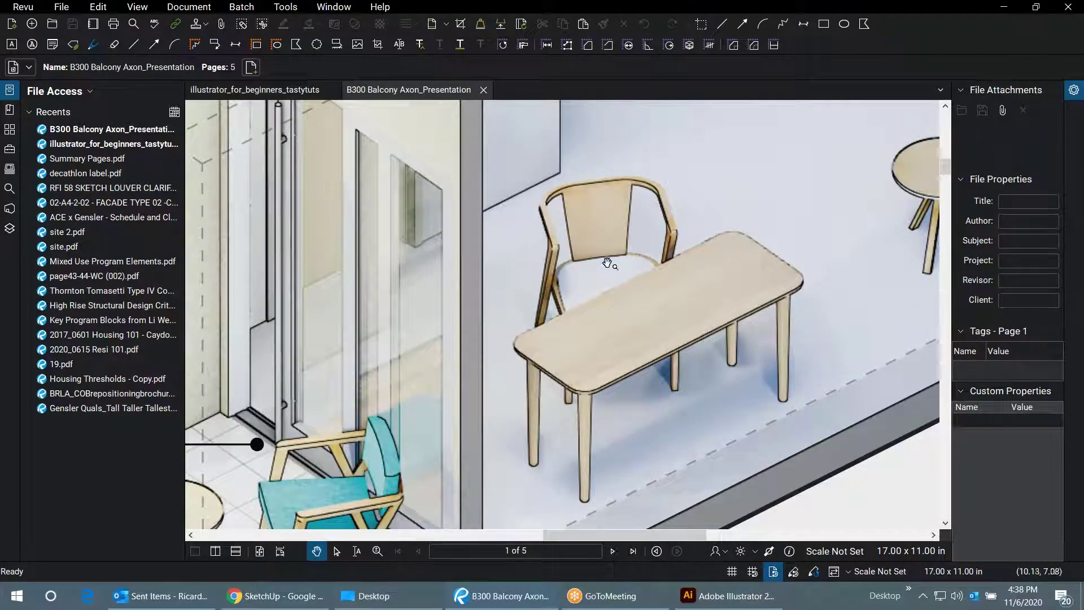
scroll(627, 249, "down", 2)
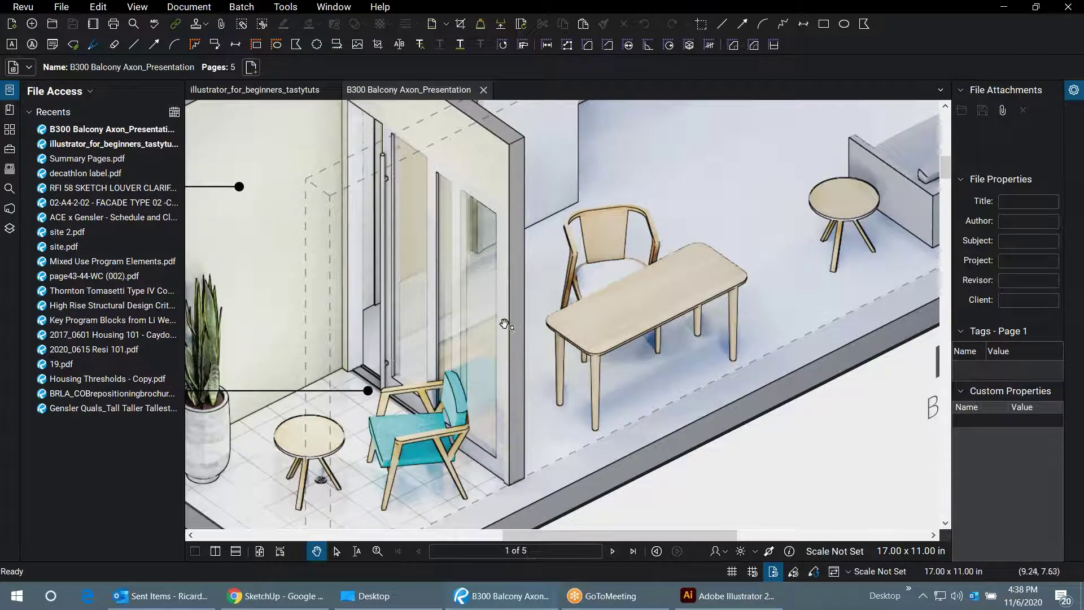
scroll(505, 319, "down", 1)
scroll(350, 463, "up", 1)
scroll(327, 361, "up", 1)
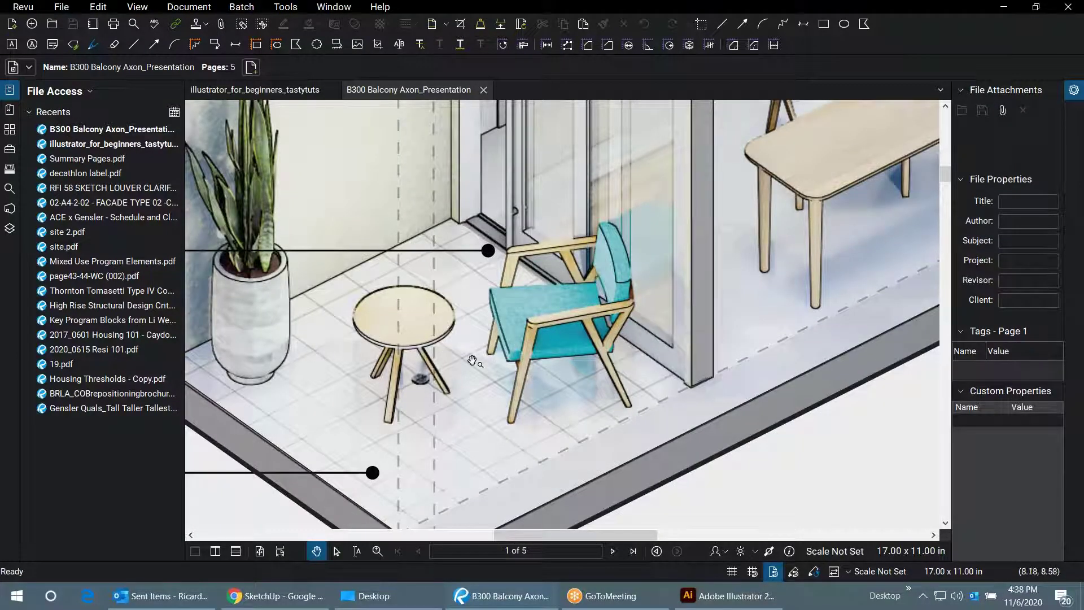
scroll(469, 364, "down", 1)
scroll(429, 387, "down", 1)
scroll(428, 389, "down", 2)
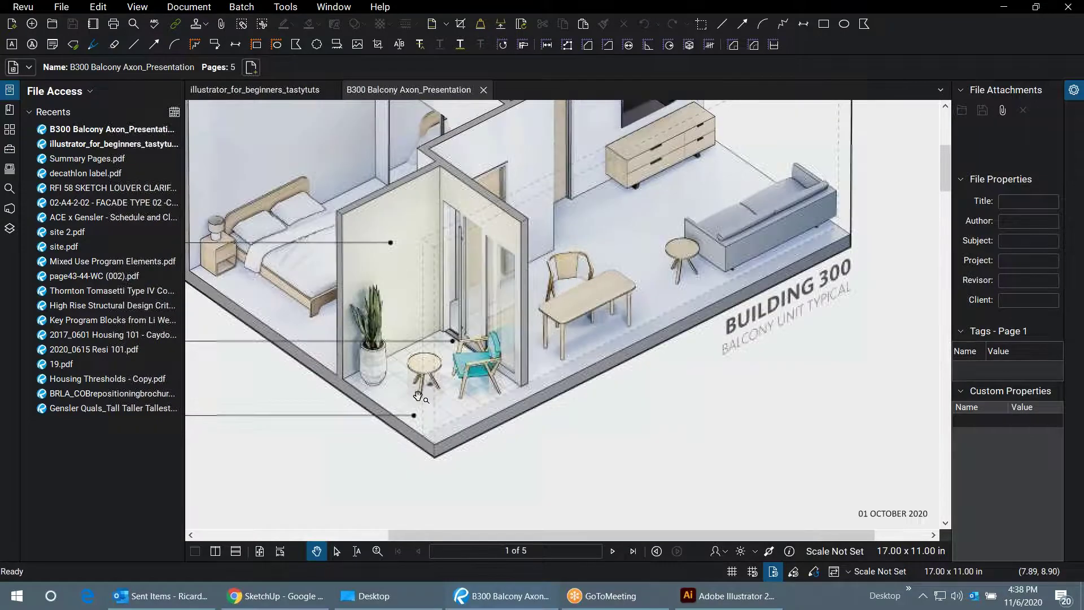
scroll(515, 430, "down", 1)
scroll(701, 402, "down", 1)
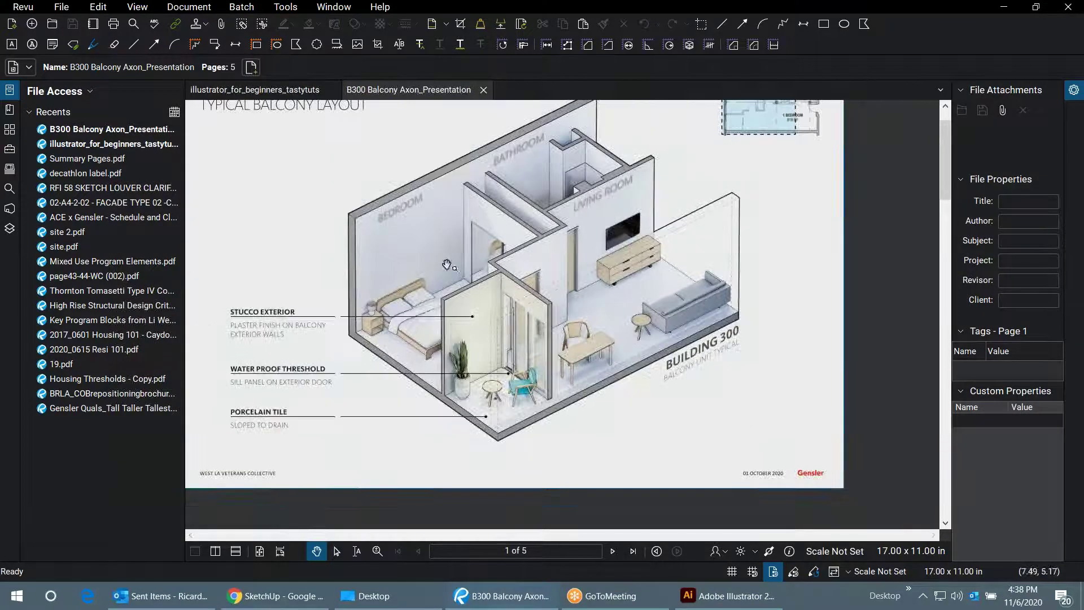
scroll(523, 300, "down", 1)
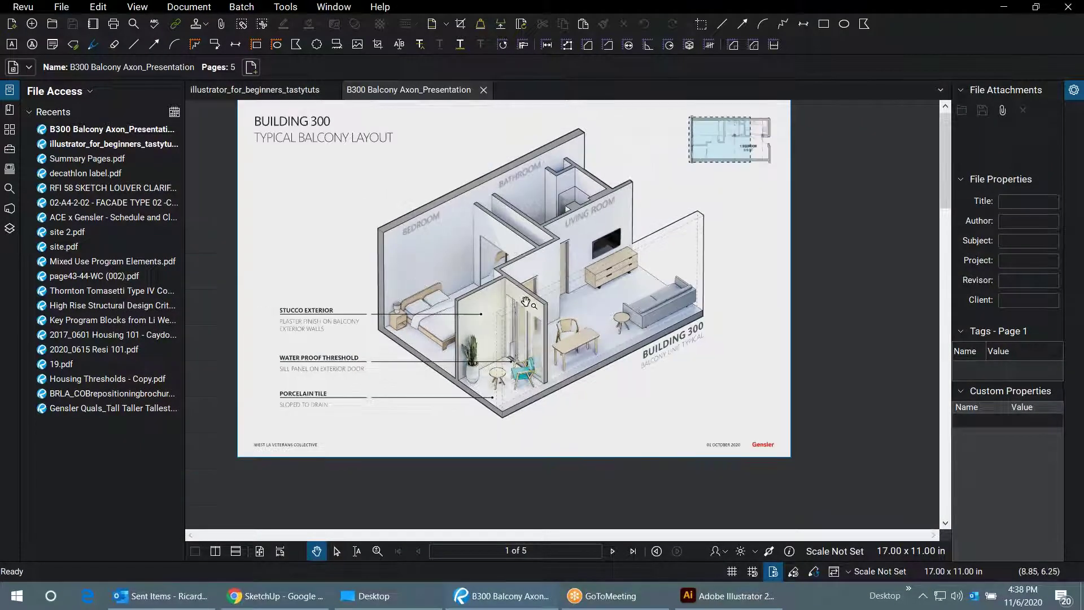
scroll(467, 243, "down", 1)
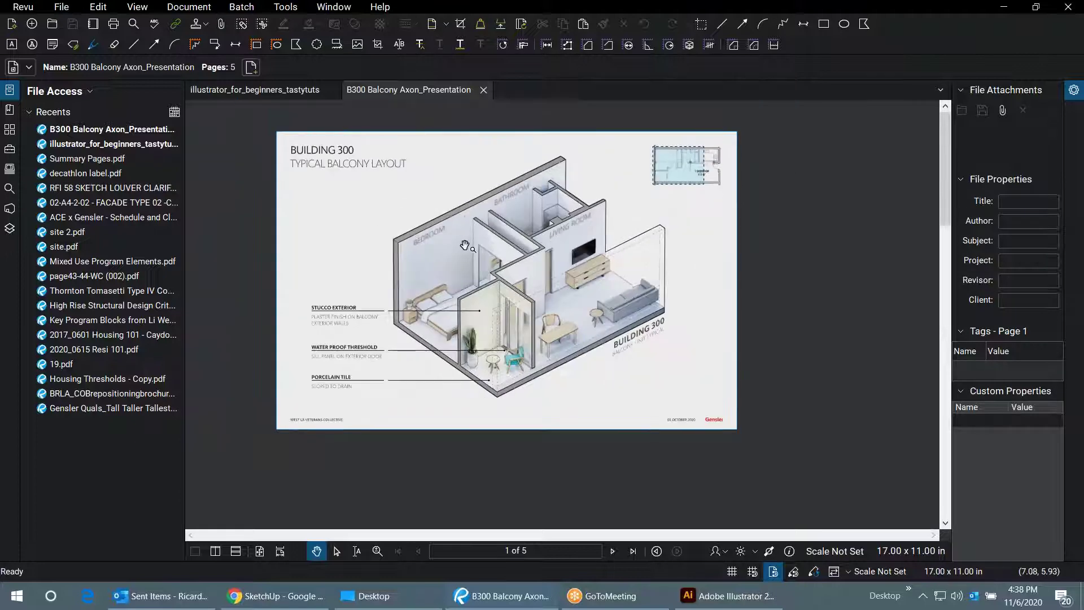
scroll(341, 163, "down", 1)
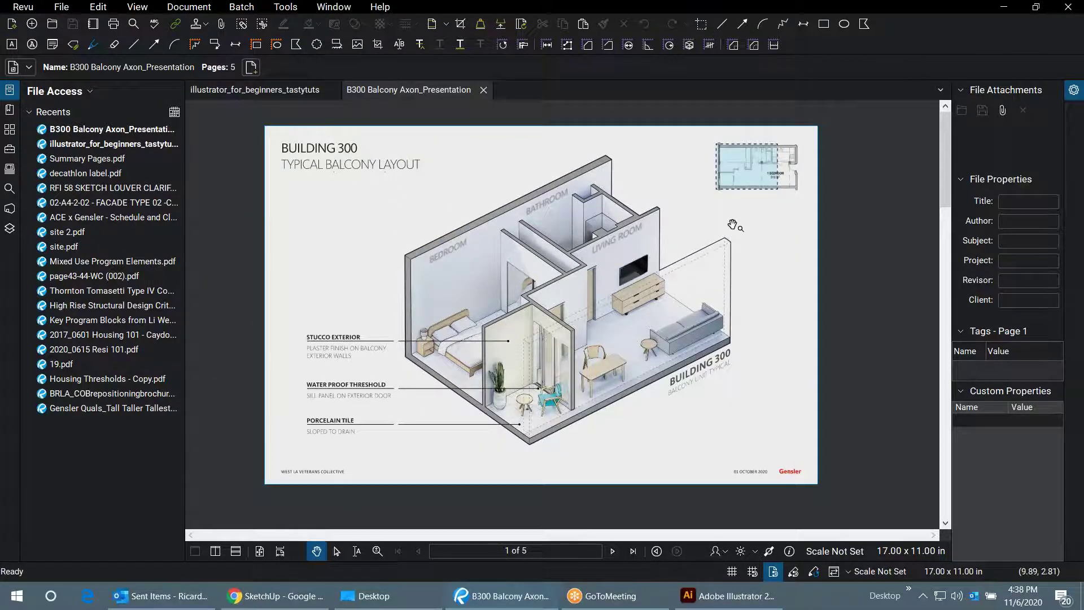
scroll(813, 162, "up", 3)
scroll(726, 125, "down", 1)
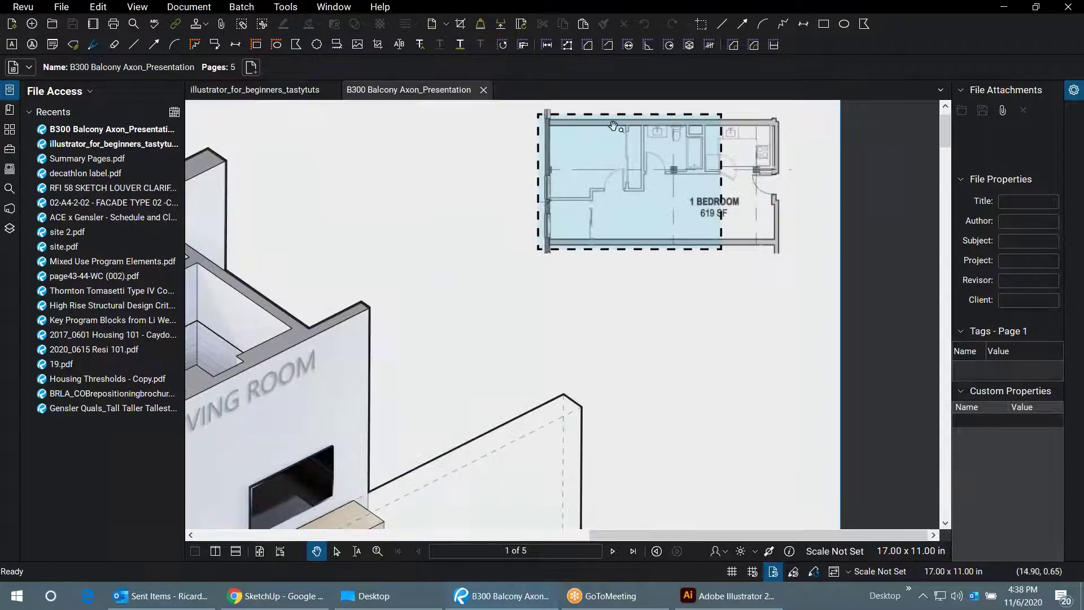
scroll(762, 141, "down", 1)
scroll(701, 143, "down", 2)
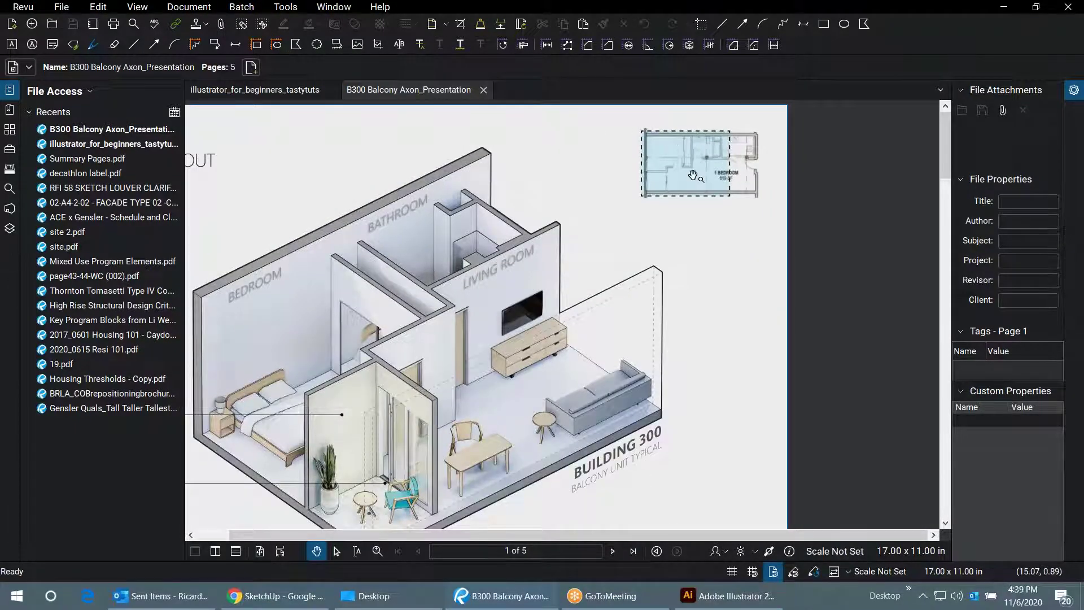
scroll(707, 177, "down", 1)
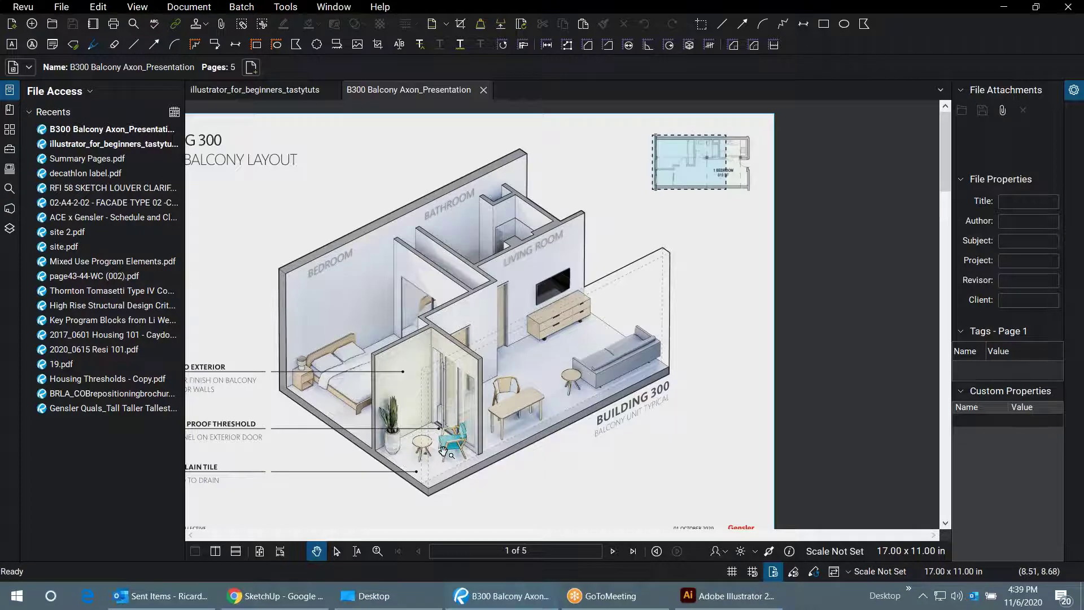
scroll(686, 302, "down", 1)
scroll(354, 457, "up", 2)
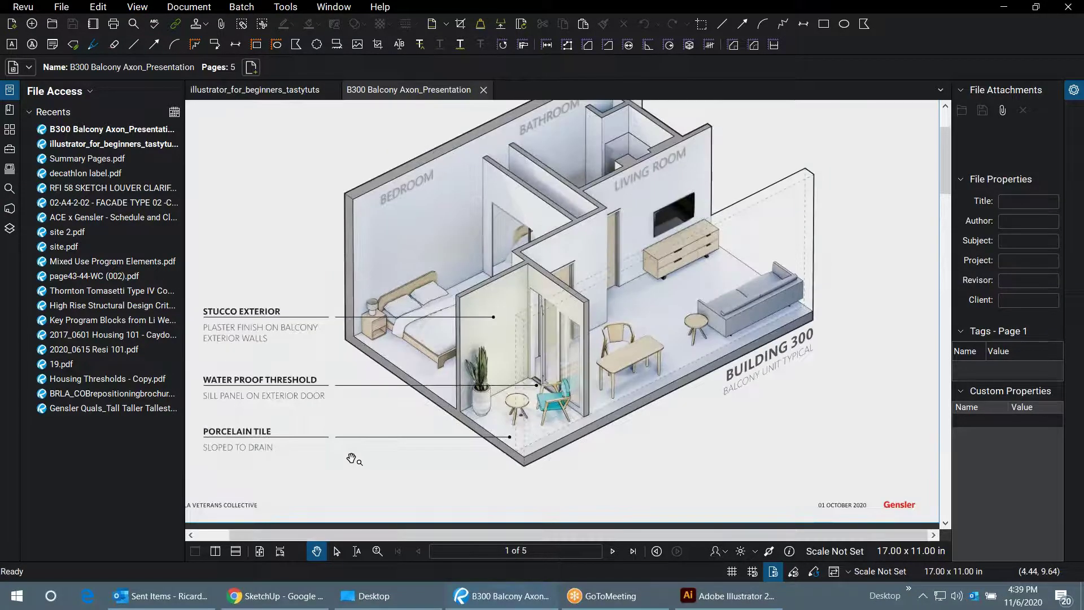
scroll(390, 421, "down", 1)
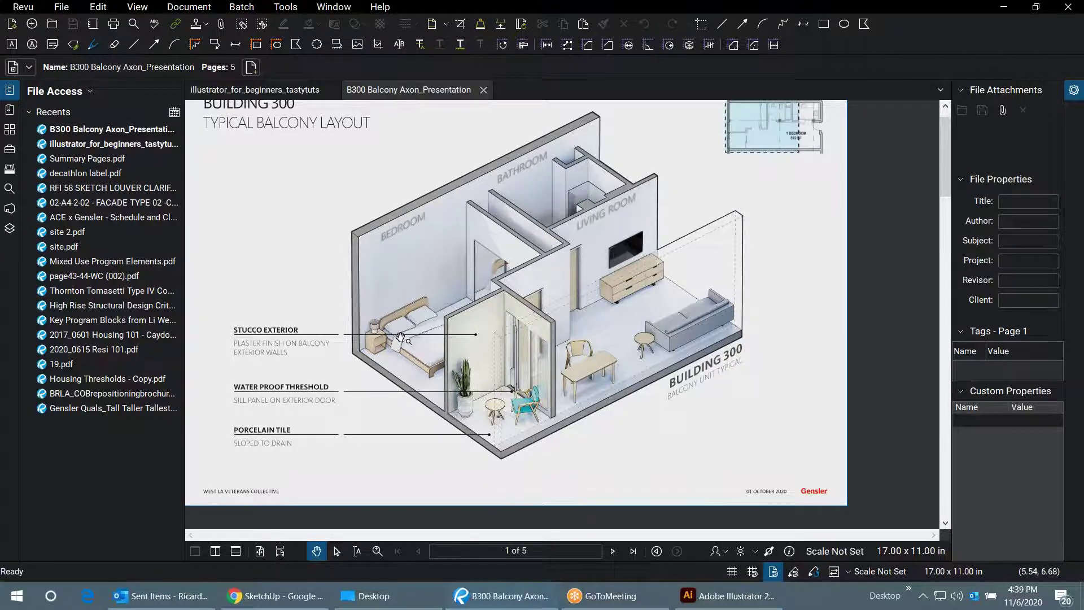
scroll(400, 336, "down", 2)
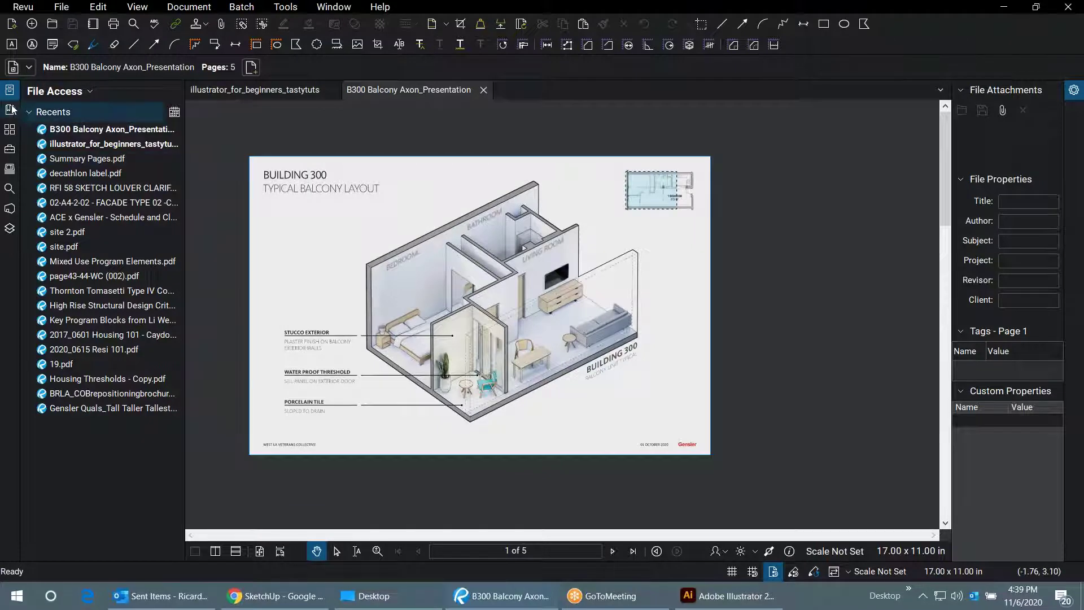
left_click(9, 129)
- View page 2 (OPT A) and page 3 (OPT B) of the balcony presentation
left_click(108, 159)
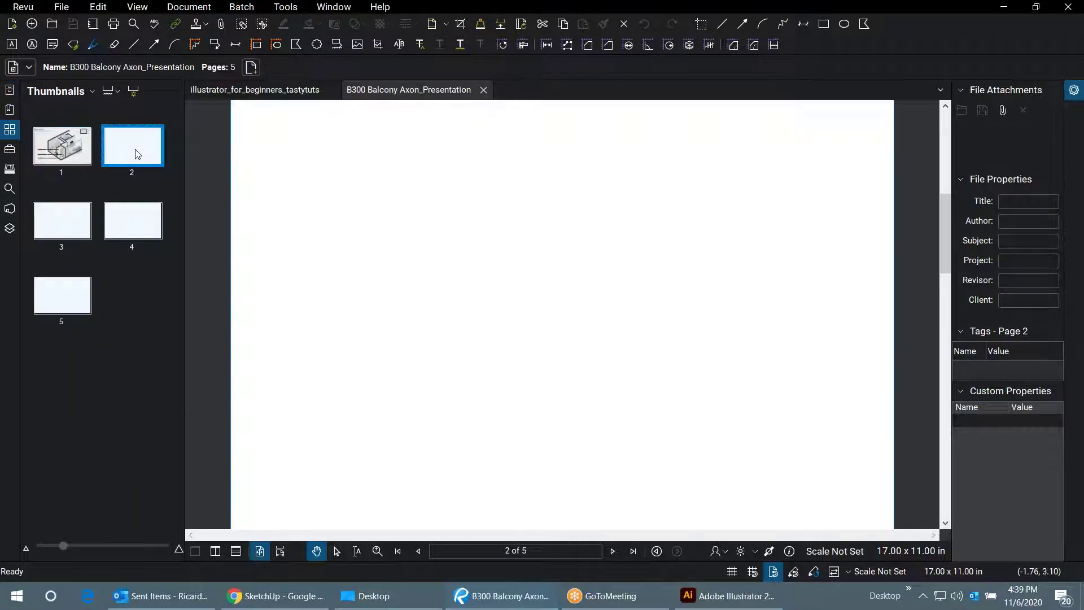
scroll(527, 492, "up", 1)
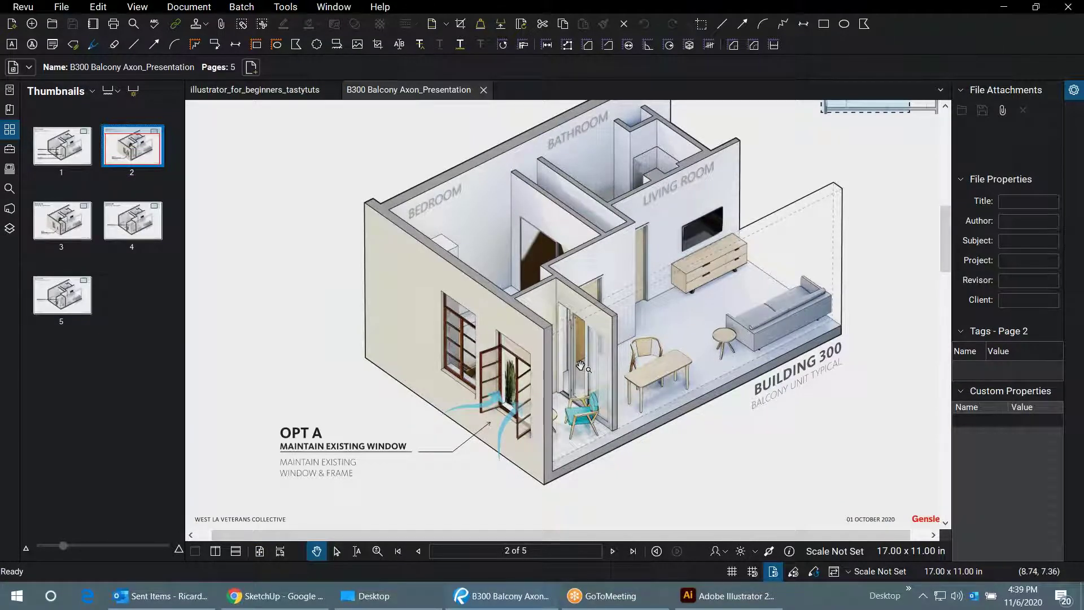
left_click(63, 227)
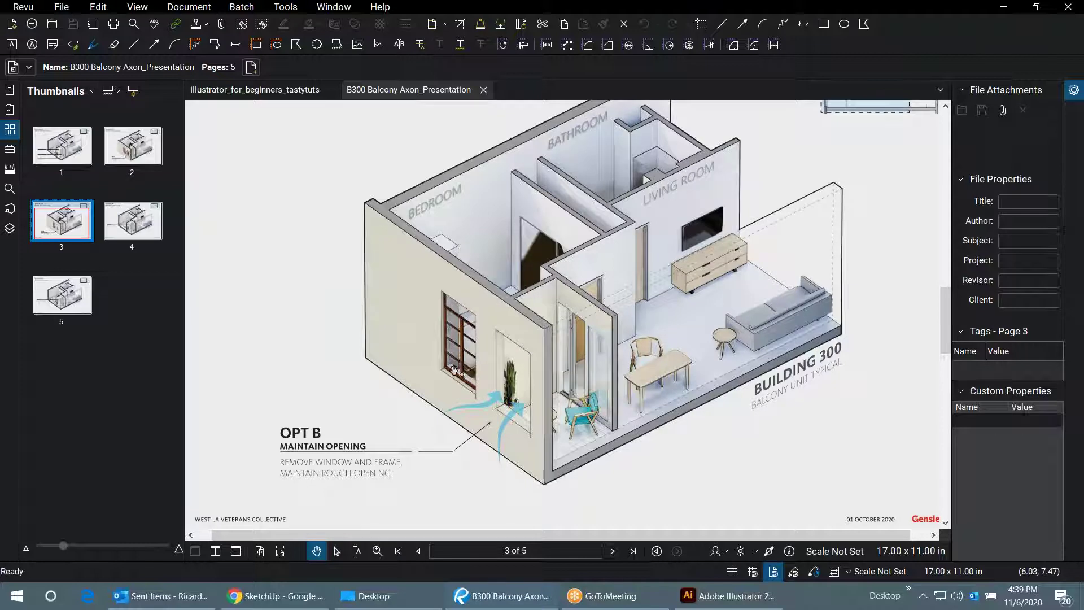
scroll(454, 370, "down", 1)
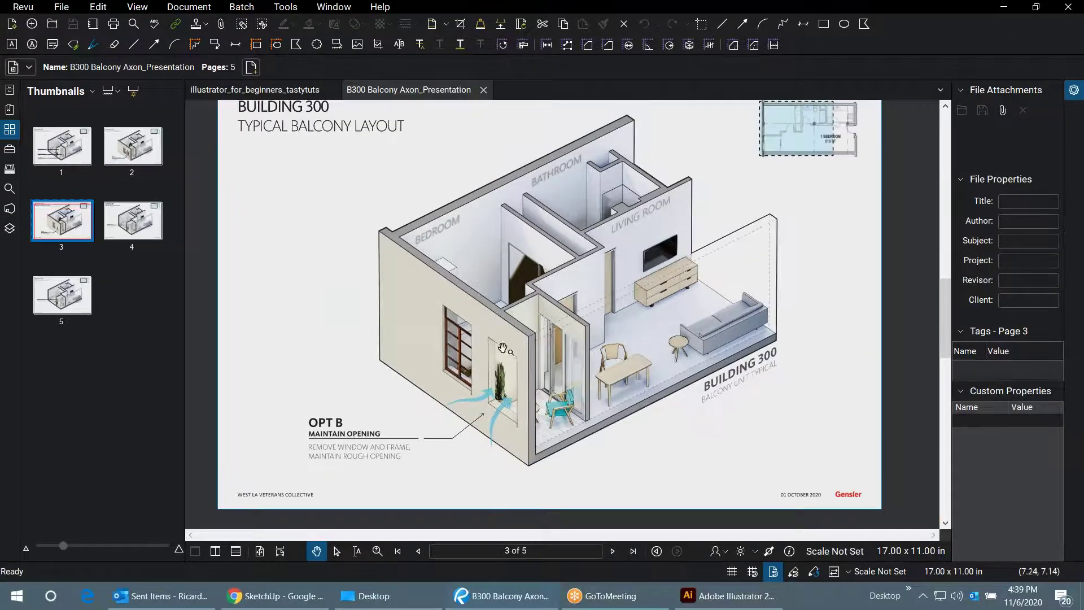
- Return to page 1, zoom in and out on its callouts, then switch to Illustrator
left_click(68, 160)
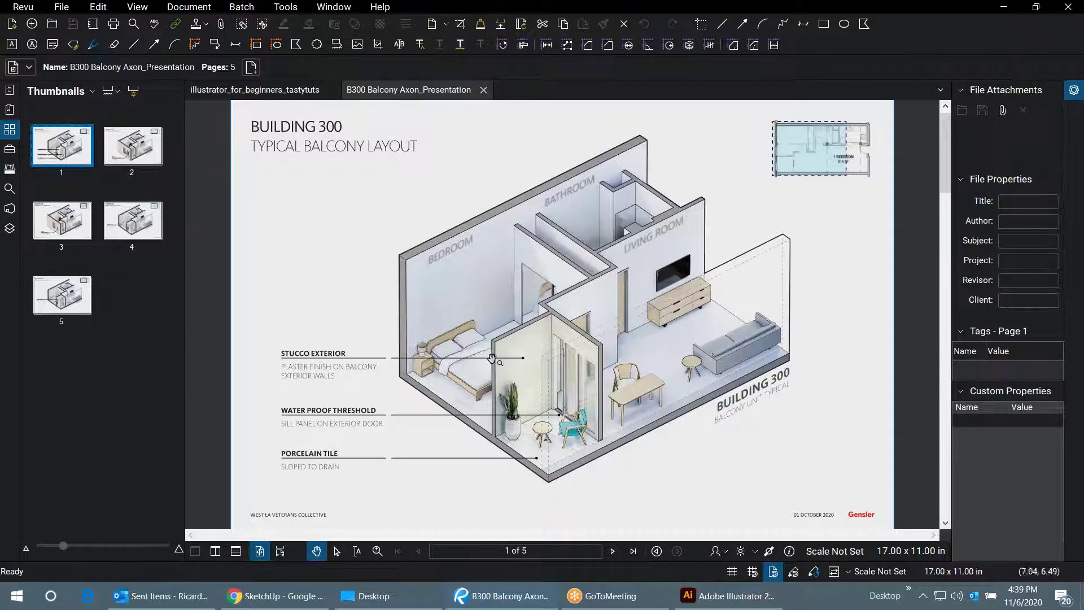
scroll(302, 367, "up", 4)
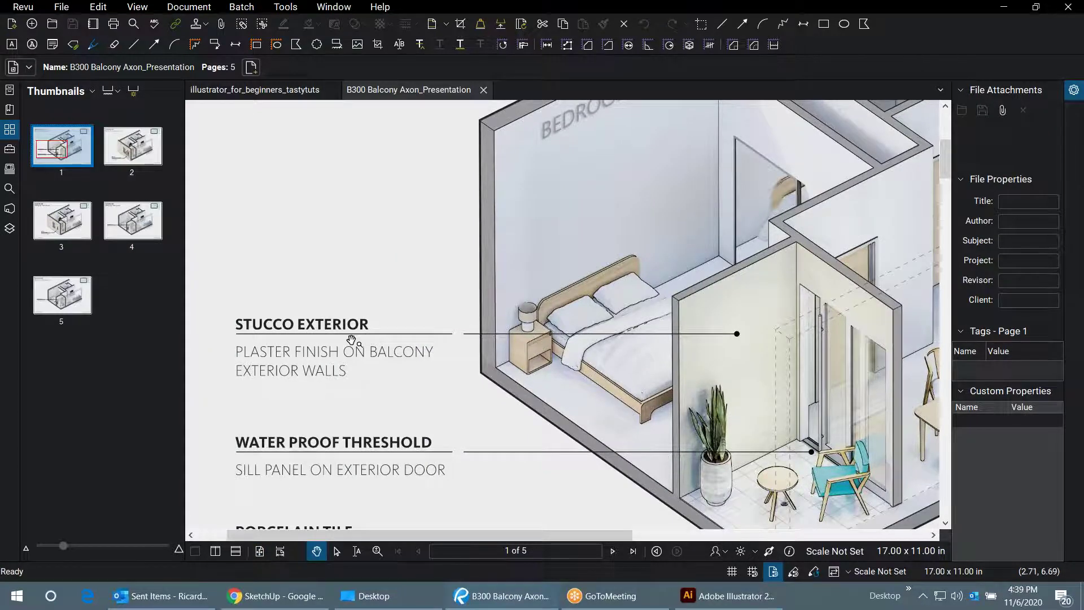
scroll(351, 340, "down", 5)
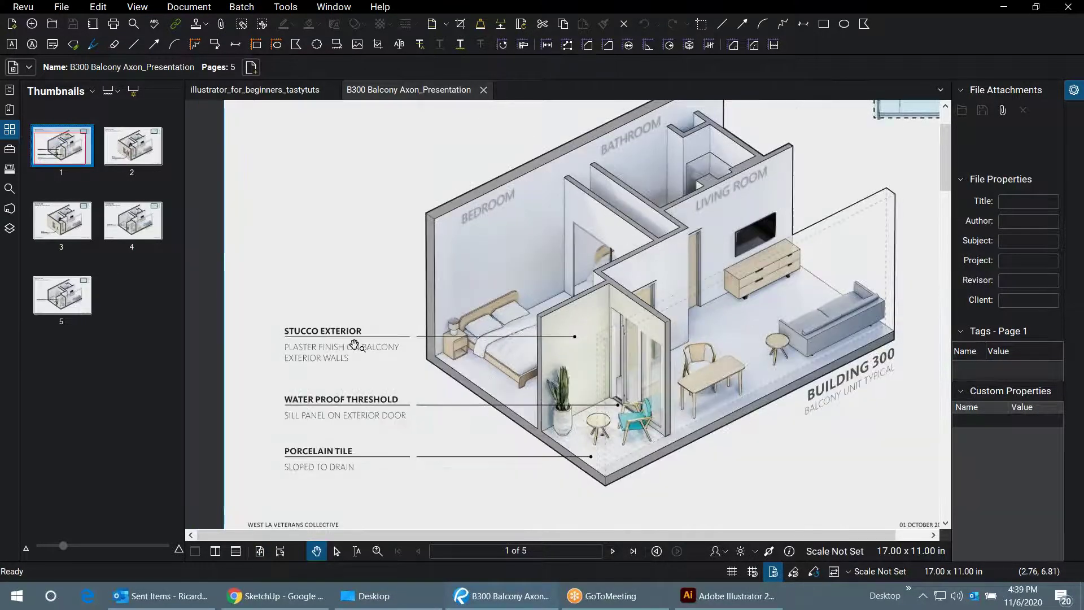
scroll(354, 345, "down", 3)
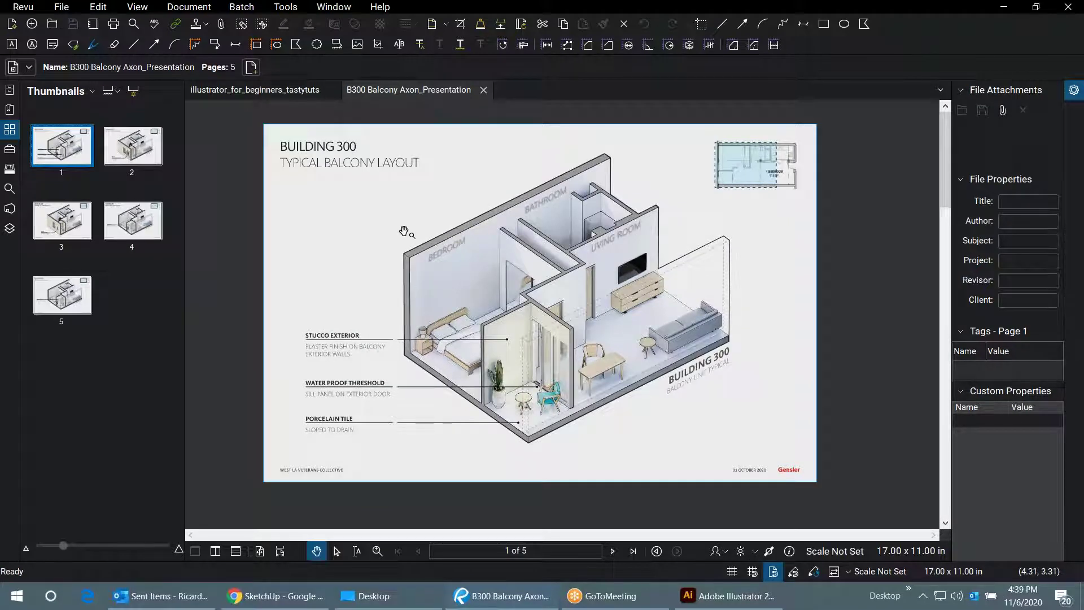
left_click(728, 595)
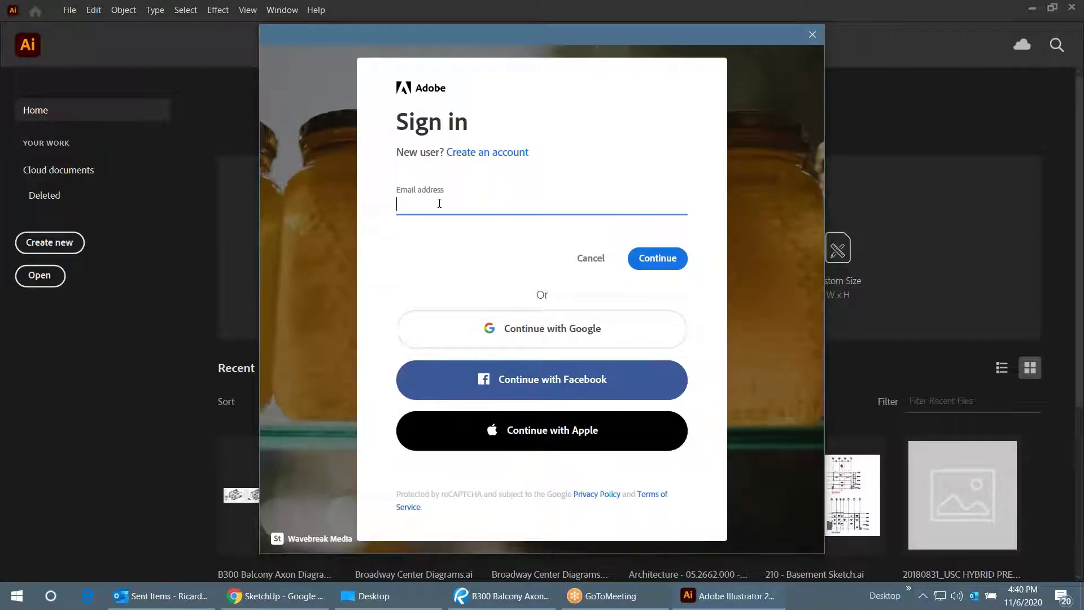
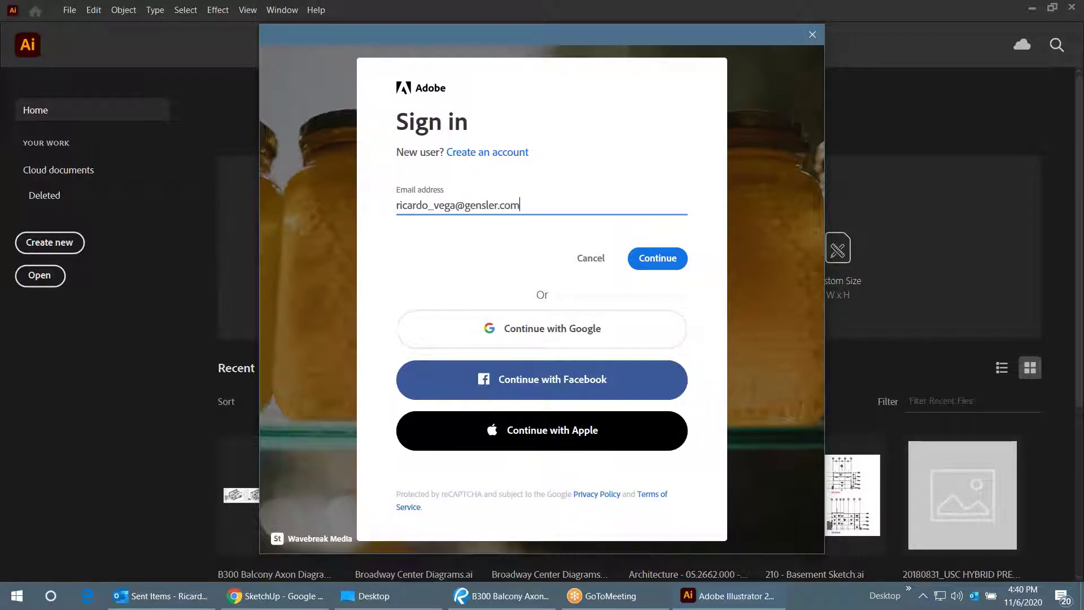
- Submit the Adobe account email and password in Illustrator's sign-in, then bring Illustrator's Home screen back
key("Return")
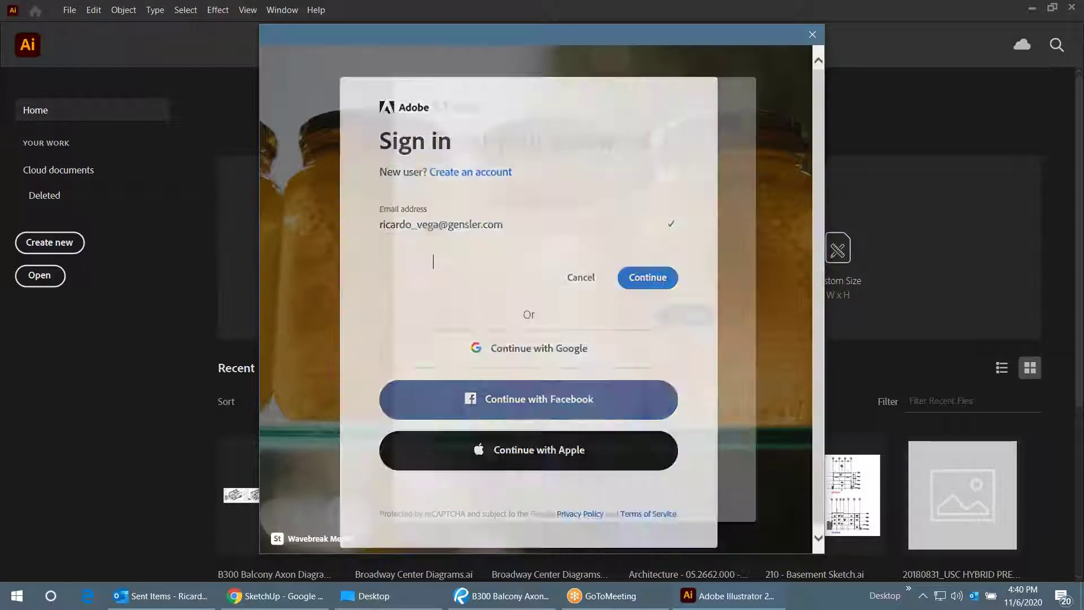
type("*")
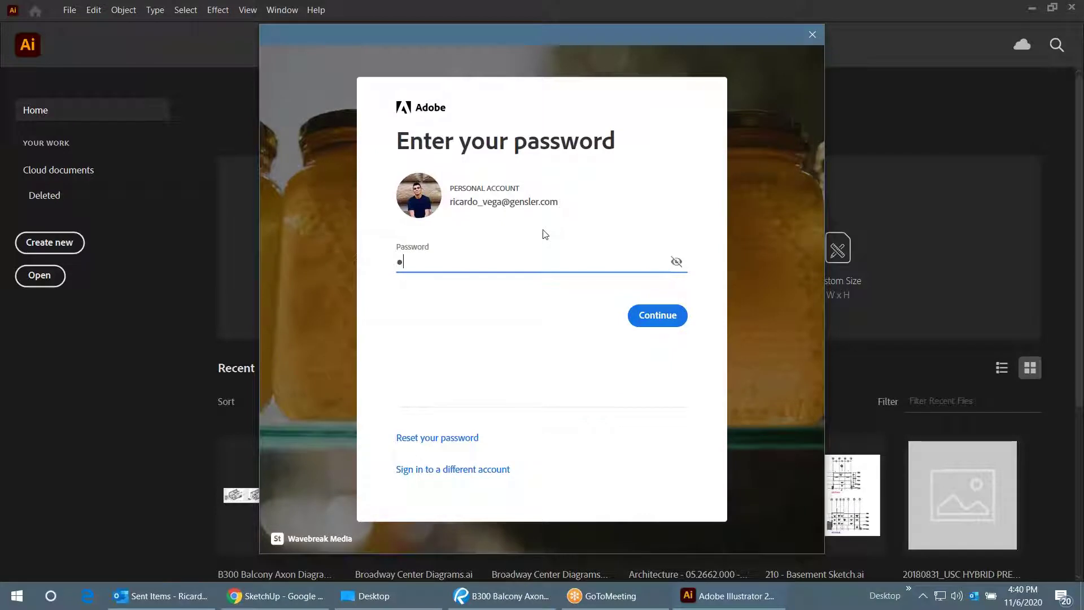
key("Return")
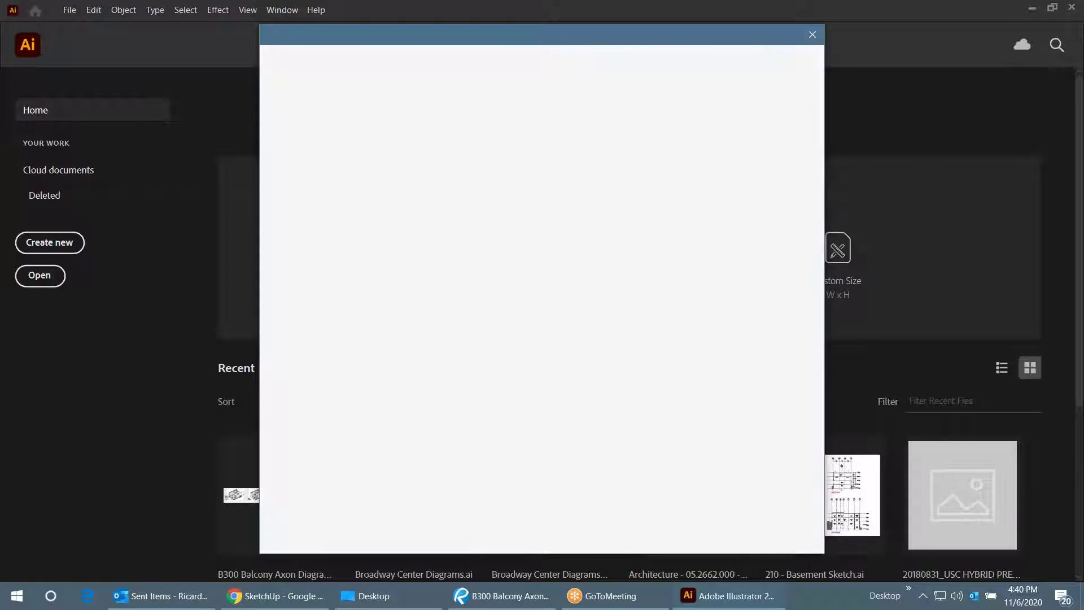
key("alt+Tab")
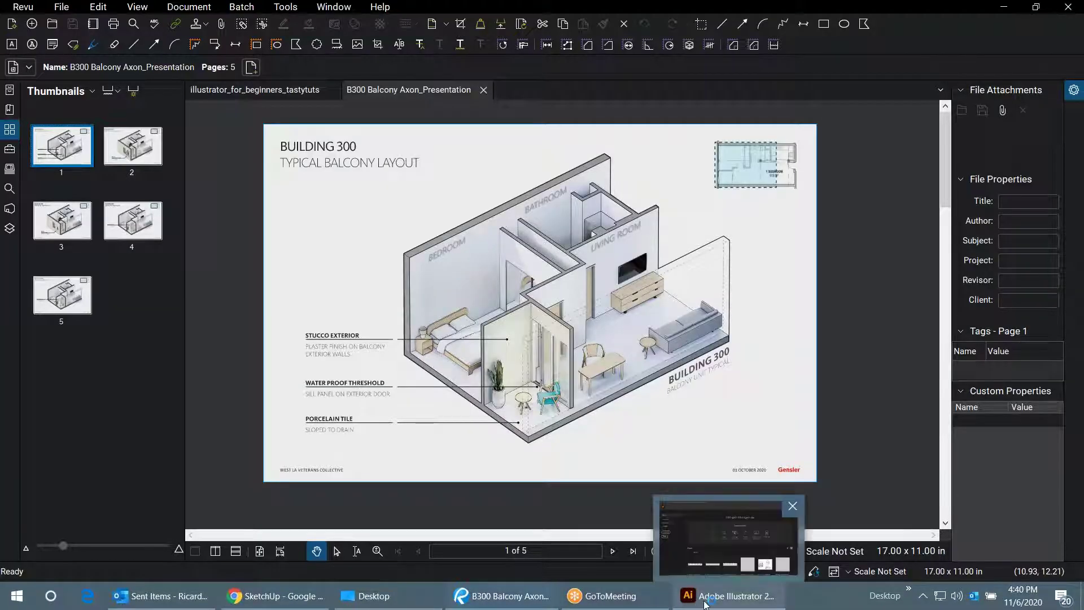
left_click(728, 596)
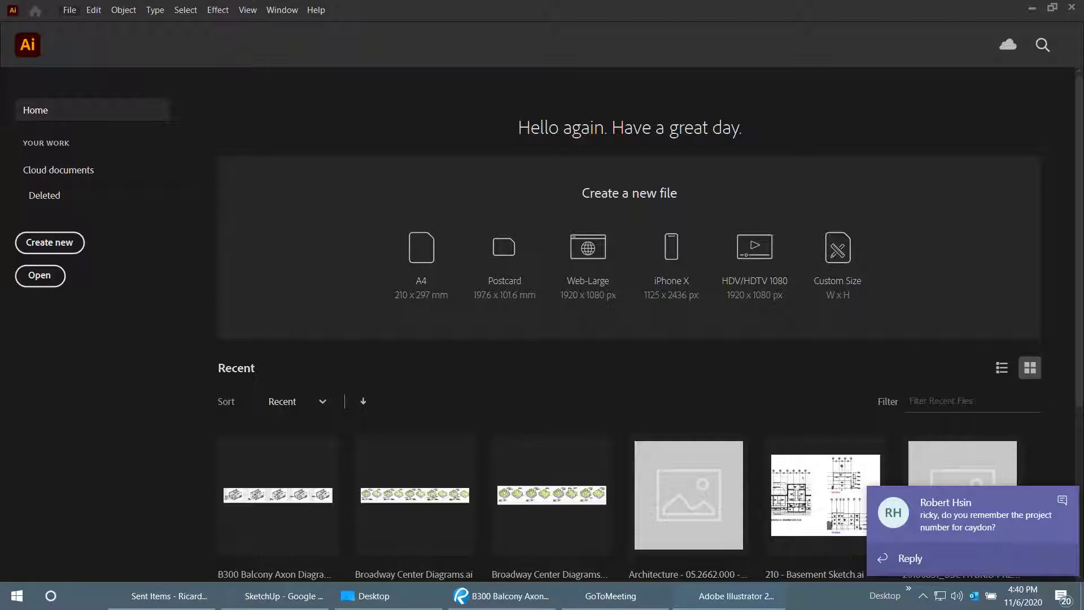
- Choose File > New… to open New Document, closing an incoming Teams chat along the way
left_click(69, 10)
left_click(83, 25)
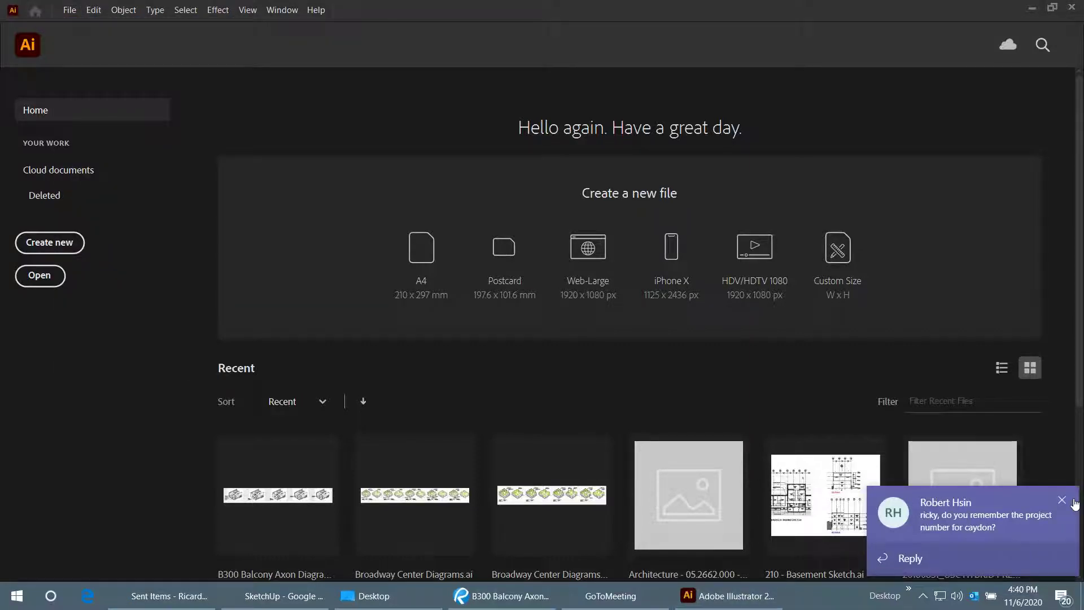
left_click(926, 518)
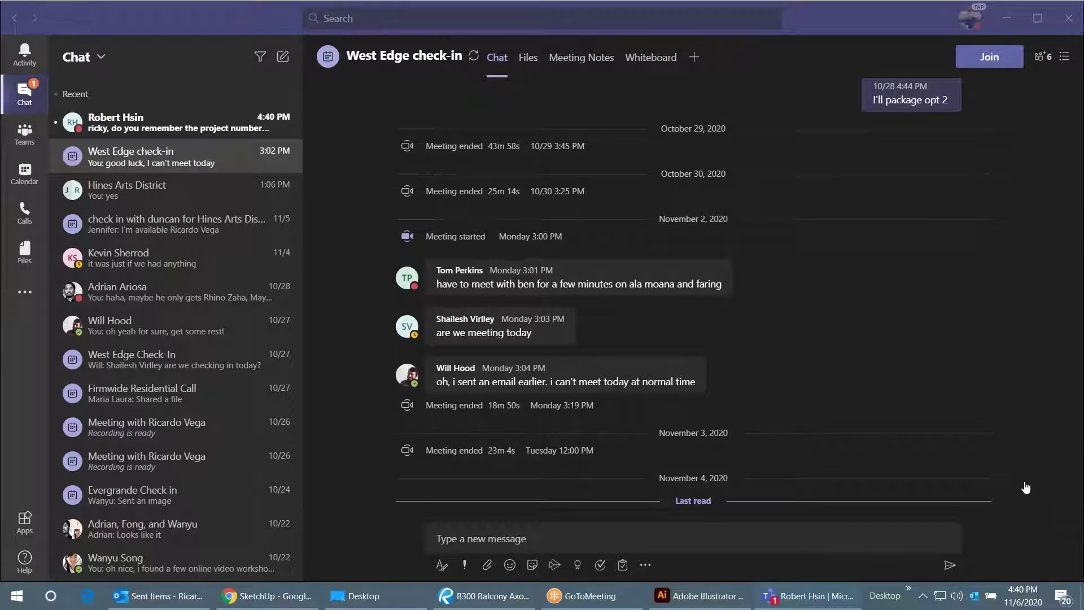
left_click(1006, 18)
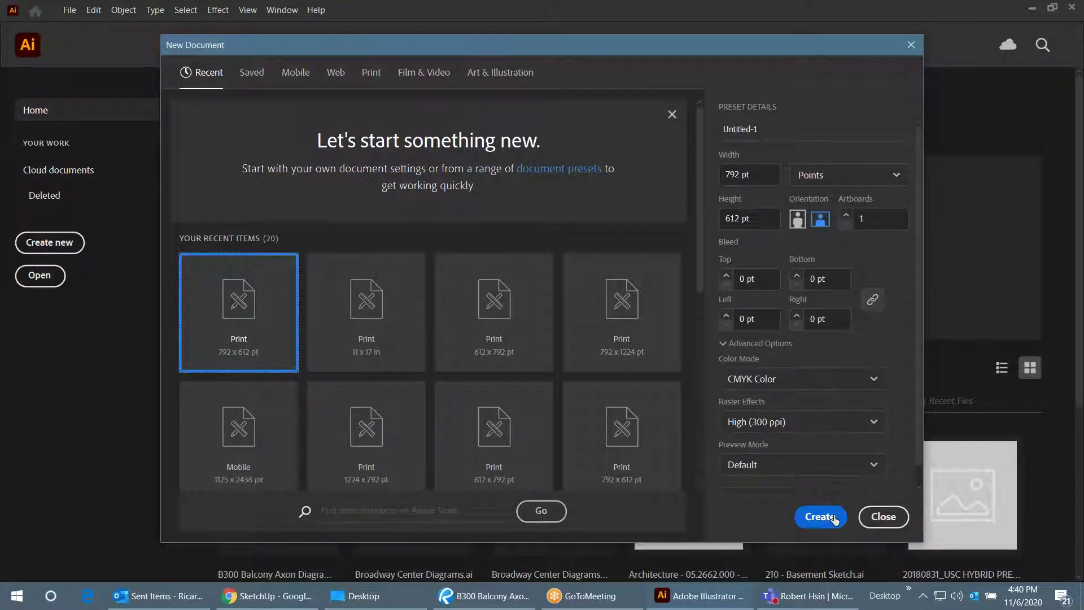
- Create the 792 × 612 pt landscape CMYK print document and zoom the blank artboard to 50%
left_click(820, 516)
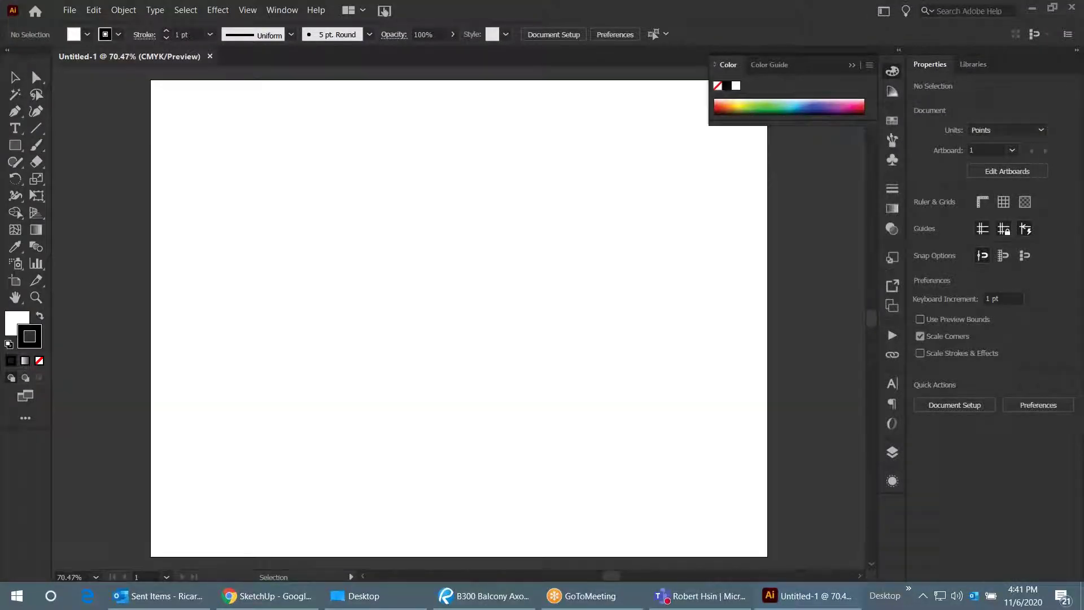
scroll(443, 271, "down", 2)
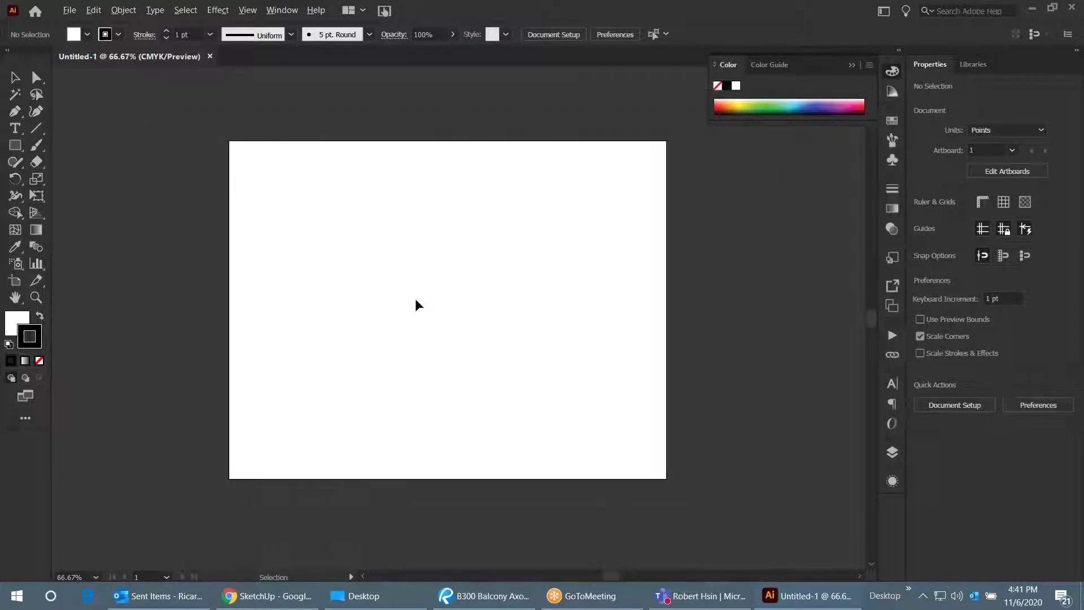
scroll(428, 303, "up", 1)
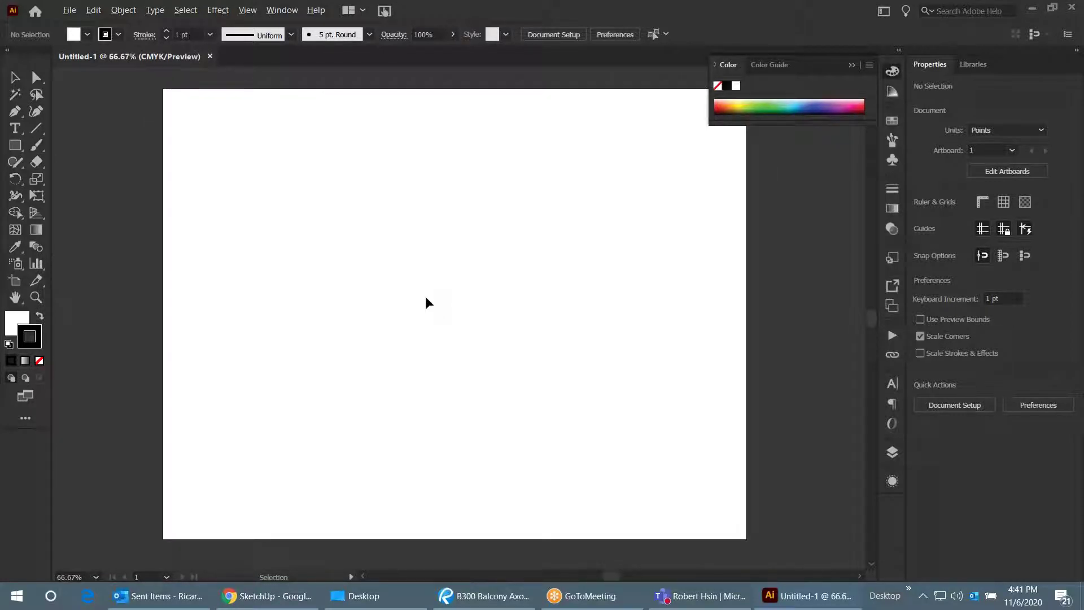
scroll(427, 303, "down", 1)
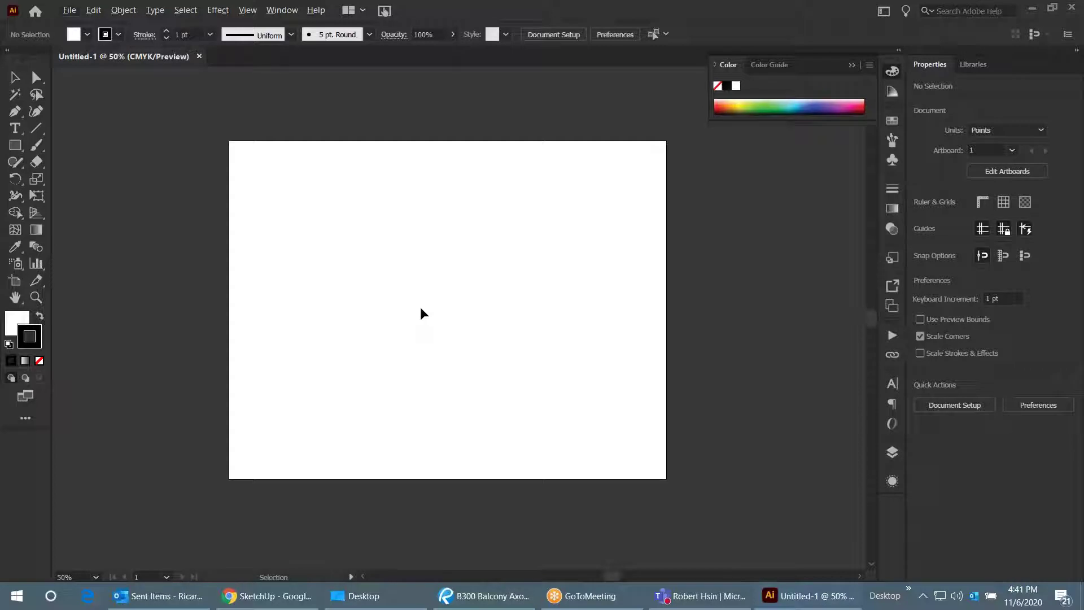
scroll(421, 309, "up", 1)
scroll(421, 309, "down", 1)
- Save the document to the Desktop as ACE Sample.ai with default Illustrator options, then bring up the Desktop folder
left_click(70, 12)
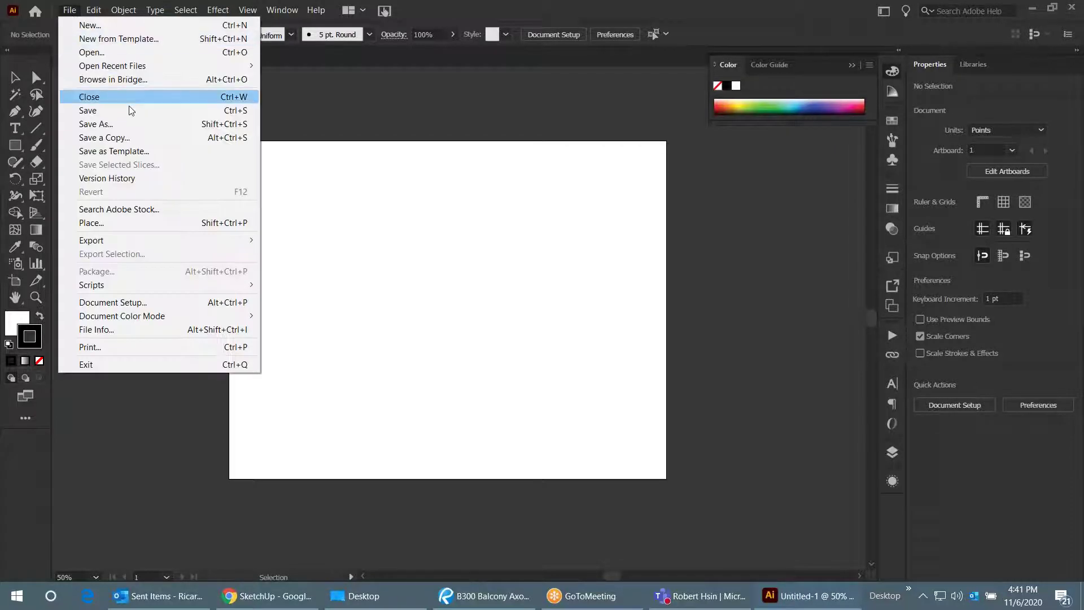
left_click(97, 123)
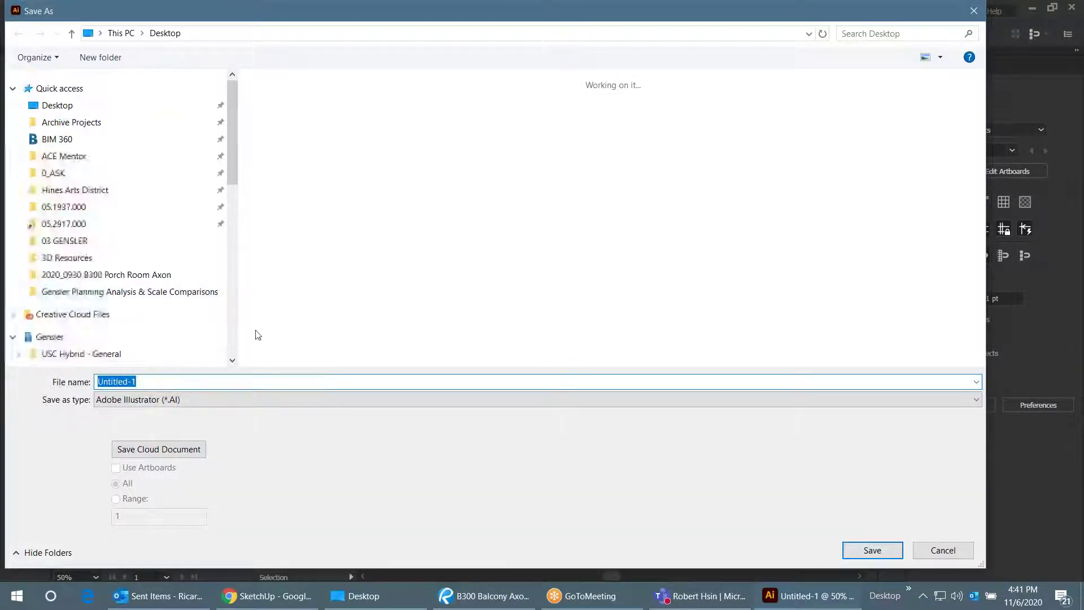
type("ACE Sam")
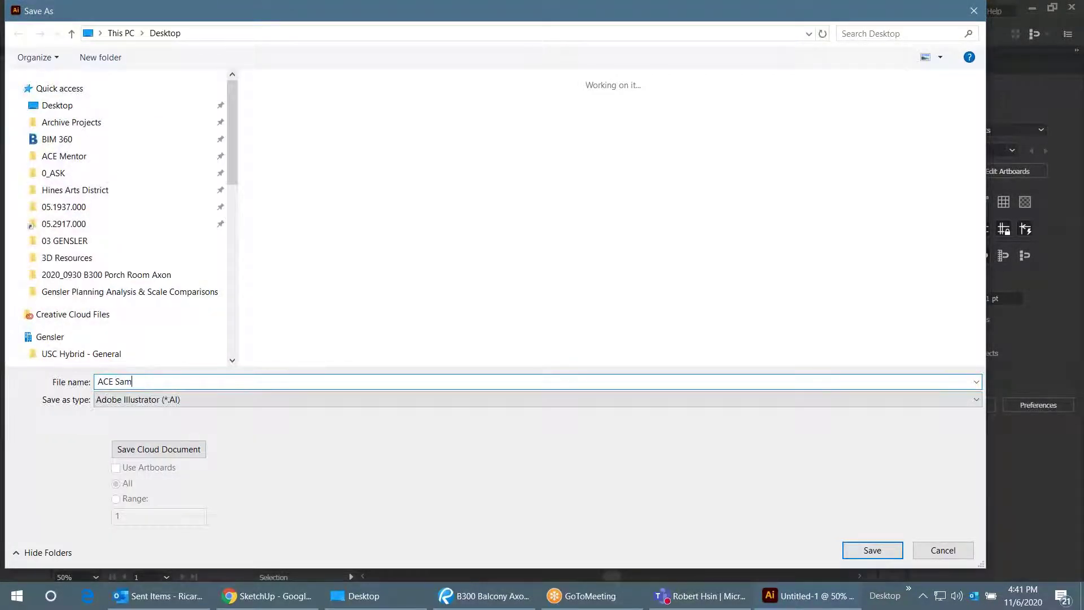
key("Return")
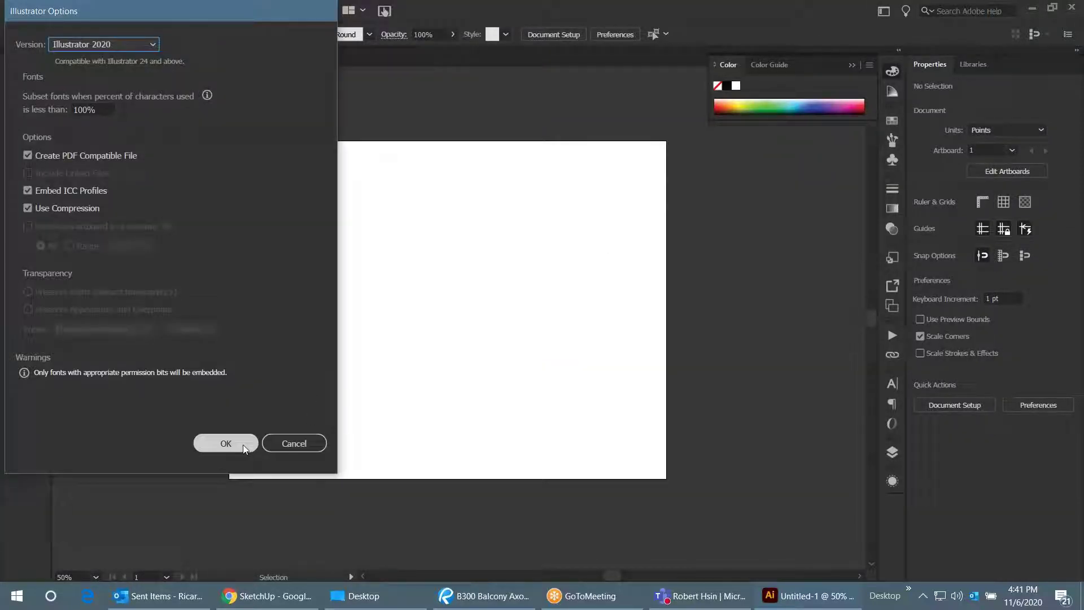
left_click(243, 445)
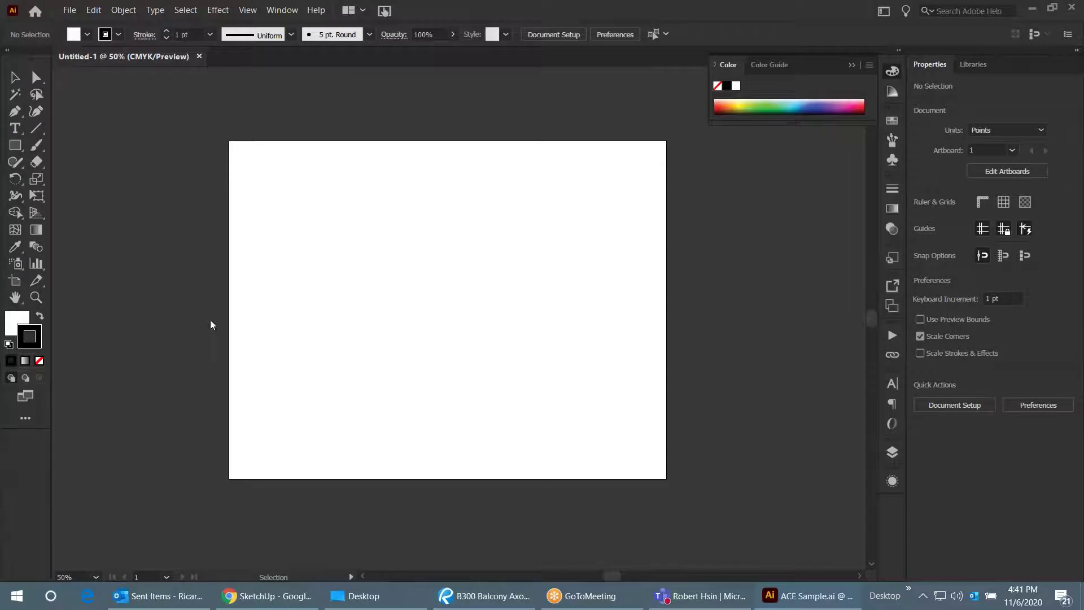
left_click(361, 596)
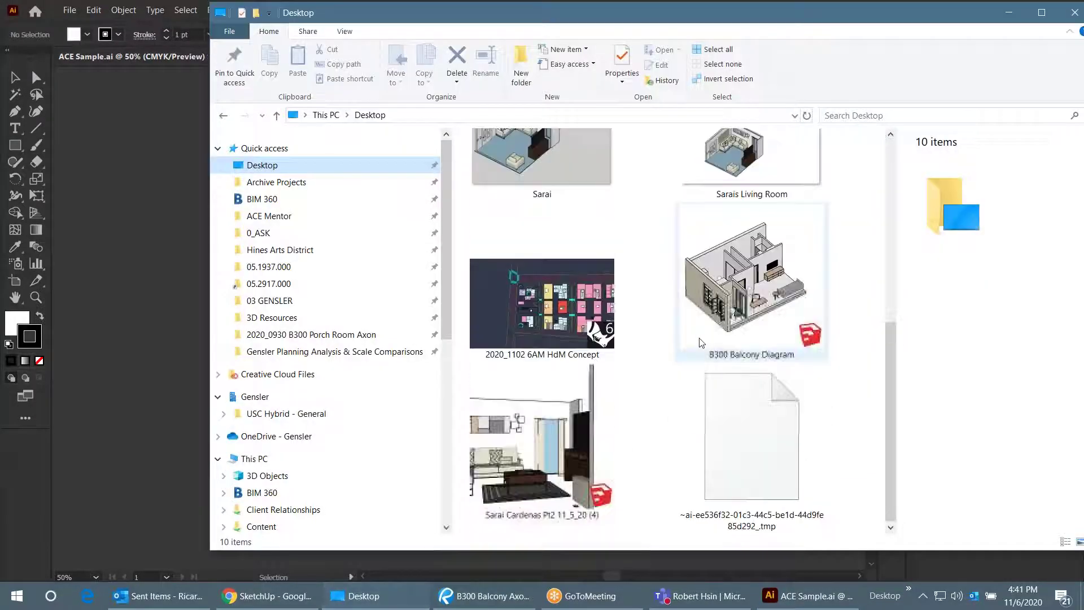
- Drag Sarais Living Room.png from the Desktop folder into ACE Sample.ai
scroll(790, 356, "up", 3)
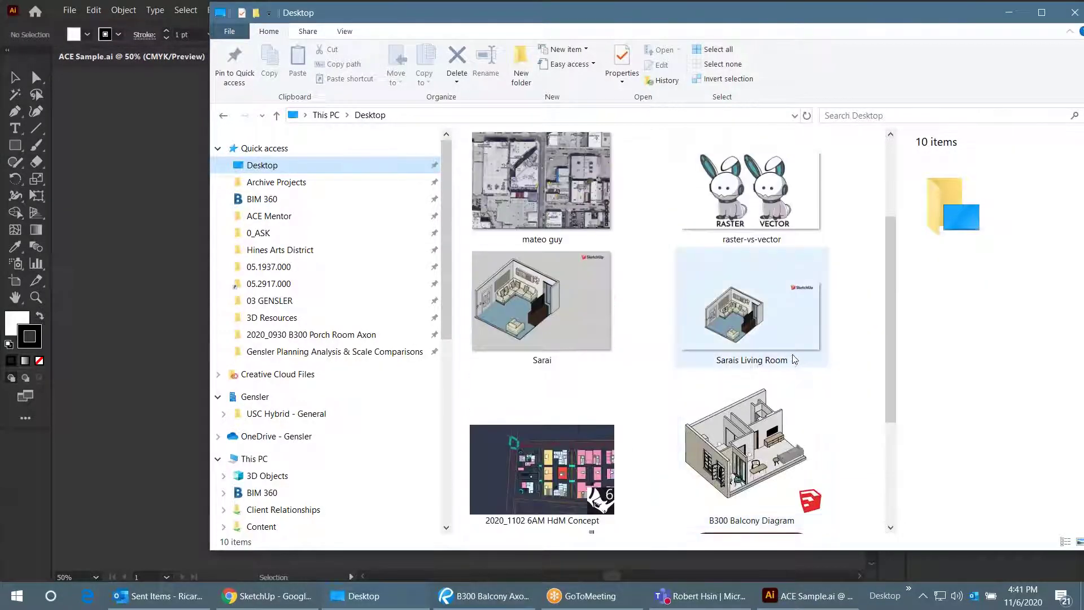
left_click_drag(786, 17, 1030, 54)
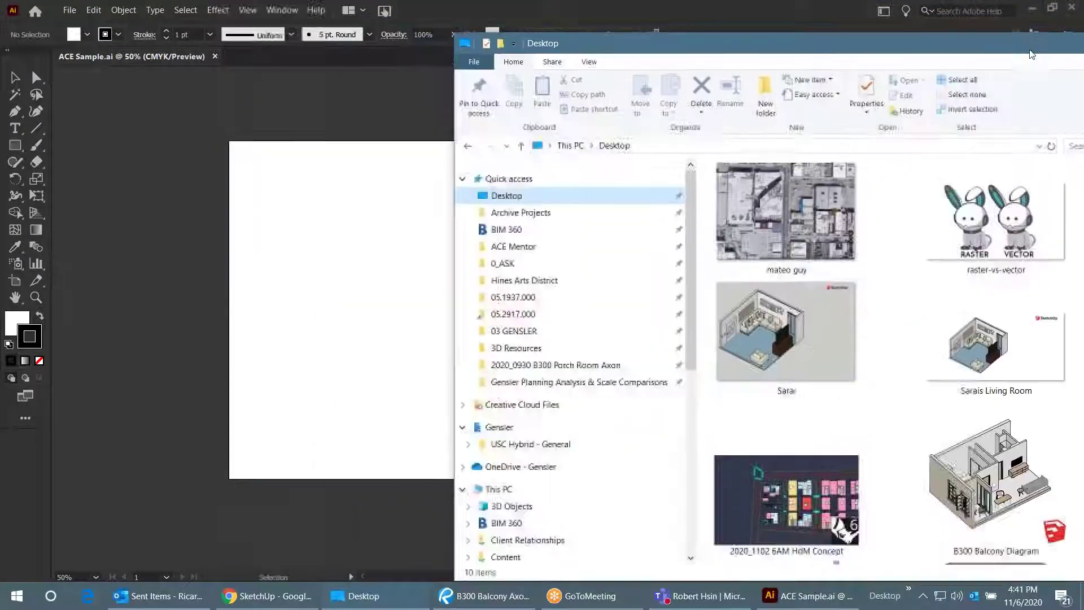
left_click_drag(796, 344, 784, 313)
left_click_drag(988, 344, 353, 276)
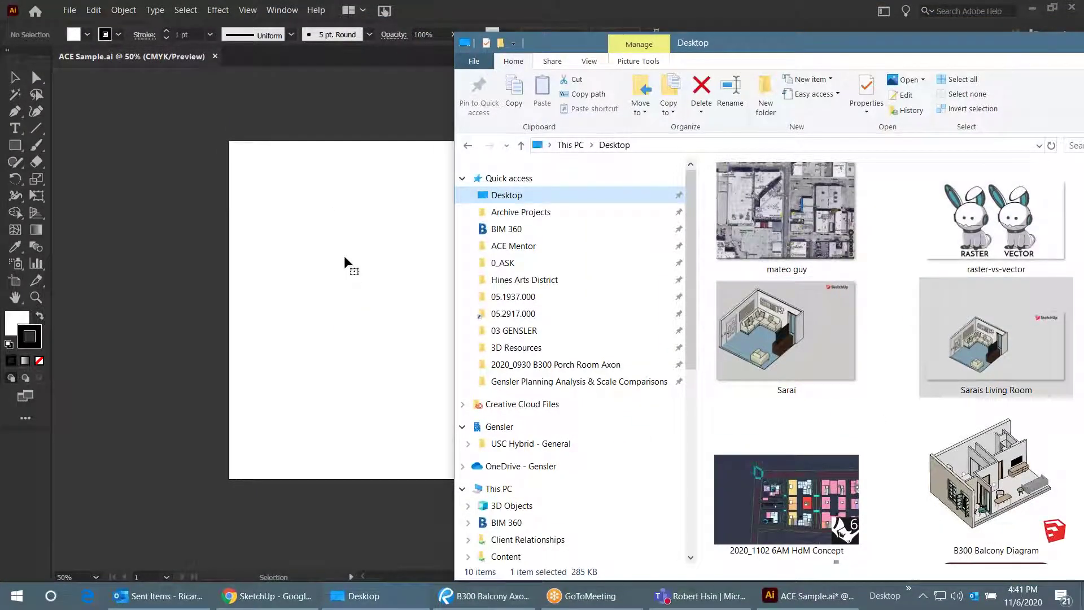
key("ctrl+minus")
key("ctrl+minus")
key("ctrl+minus")
- Scale the living-room image to half size (960 × 471 pt) and position it on the artboard
left_click_drag(372, 315, 464, 346)
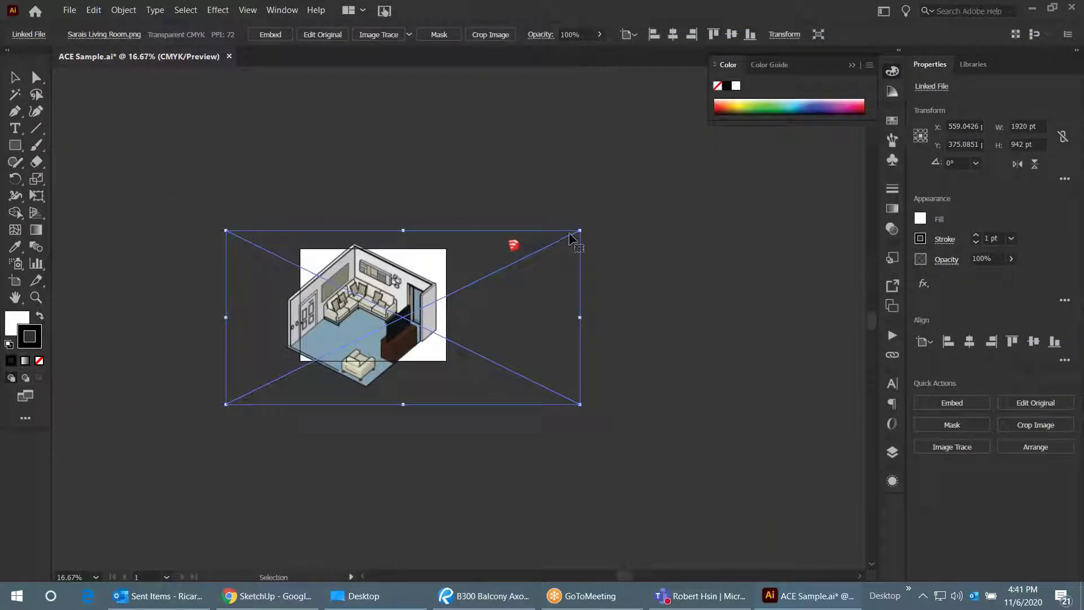
left_click_drag(576, 235, 403, 318)
left_click_drag(301, 367, 406, 298)
key("ctrl+plus")
key("ctrl+plus")
left_click(717, 302)
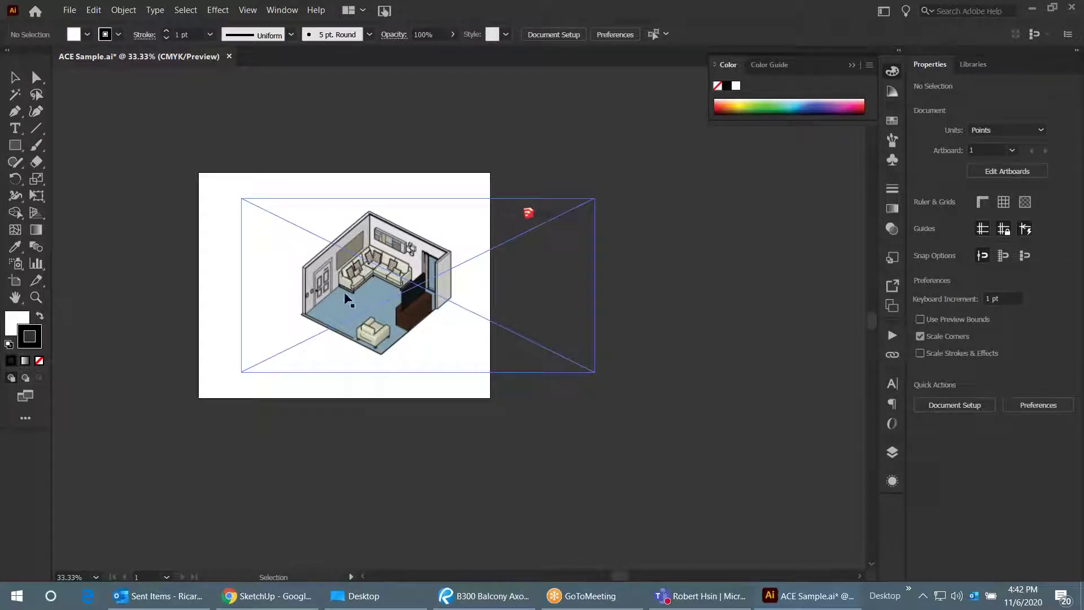
left_click(477, 285)
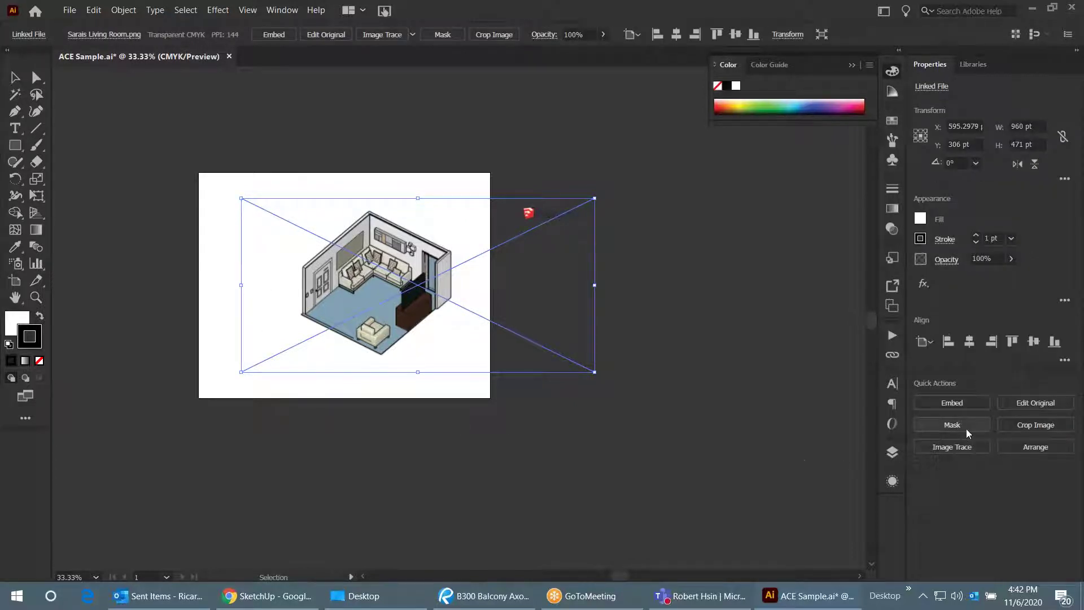
- Apply a clipping mask to the living-room image and shrink the mask around the room drawing
left_click(962, 429)
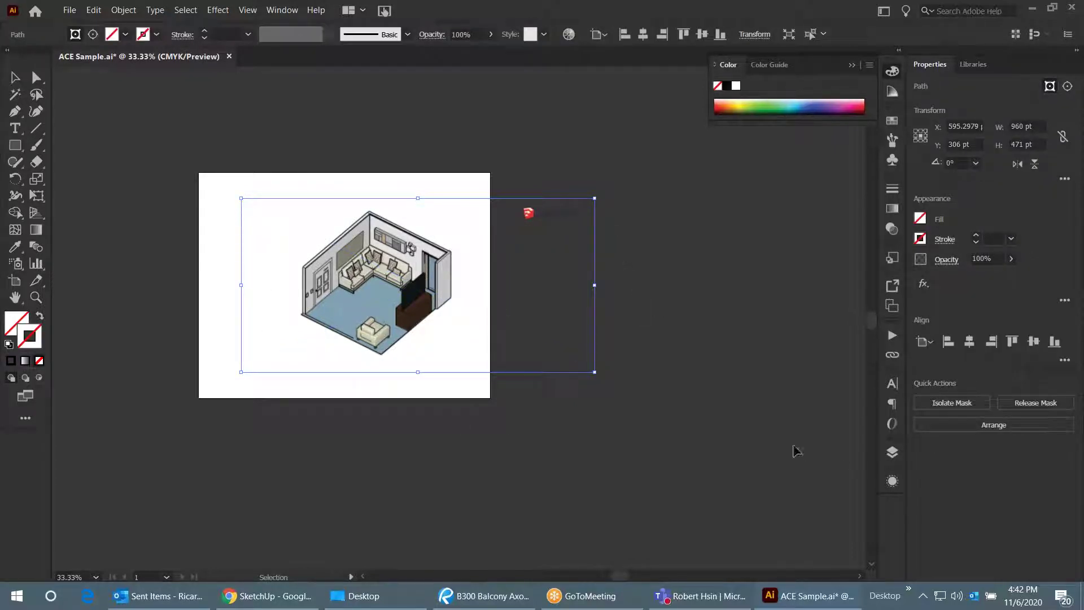
left_click_drag(593, 194, 463, 204)
left_click_drag(242, 371, 294, 360)
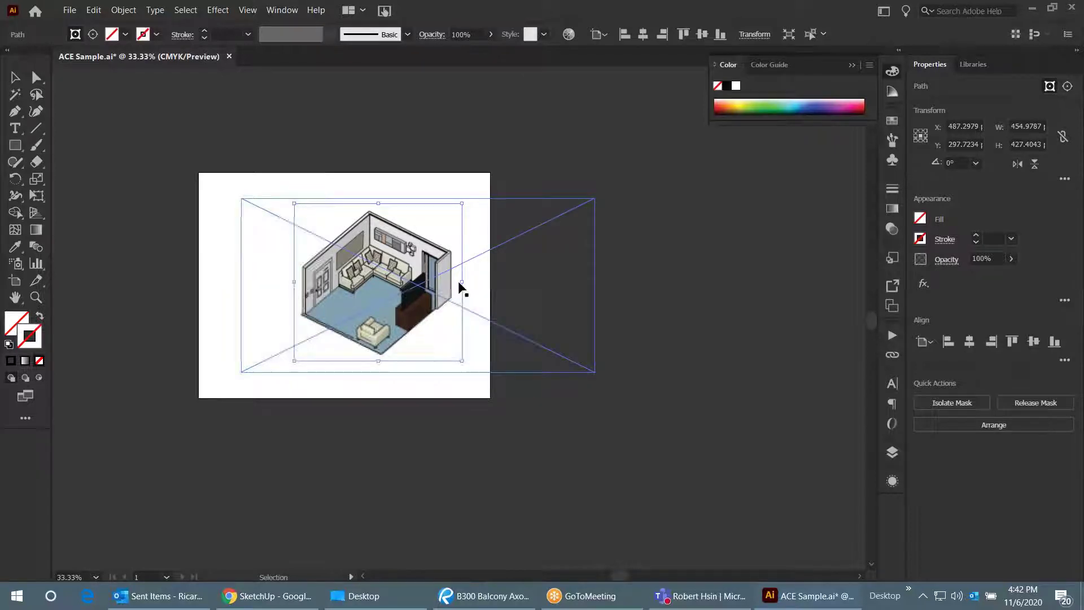
mouse_move(475, 285)
left_mouse_down()
mouse_move(626, 287)
mouse_move(465, 284)
left_mouse_up()
left_click(655, 262)
- Inside the clip group, widen the clipping path and try repositioning the image, undoing the last move
double_click(443, 234)
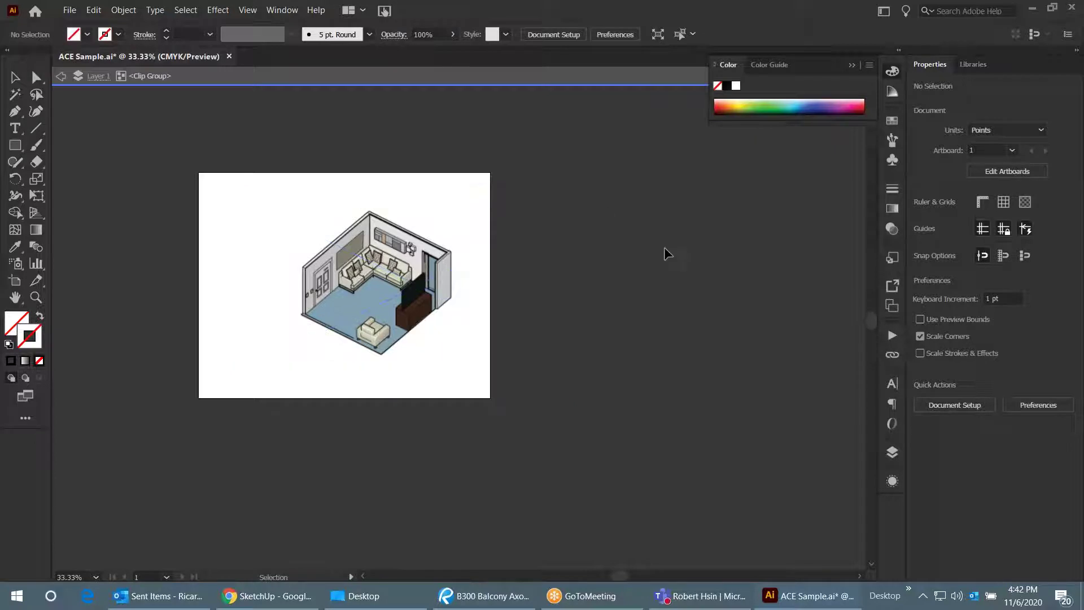
left_click(462, 248)
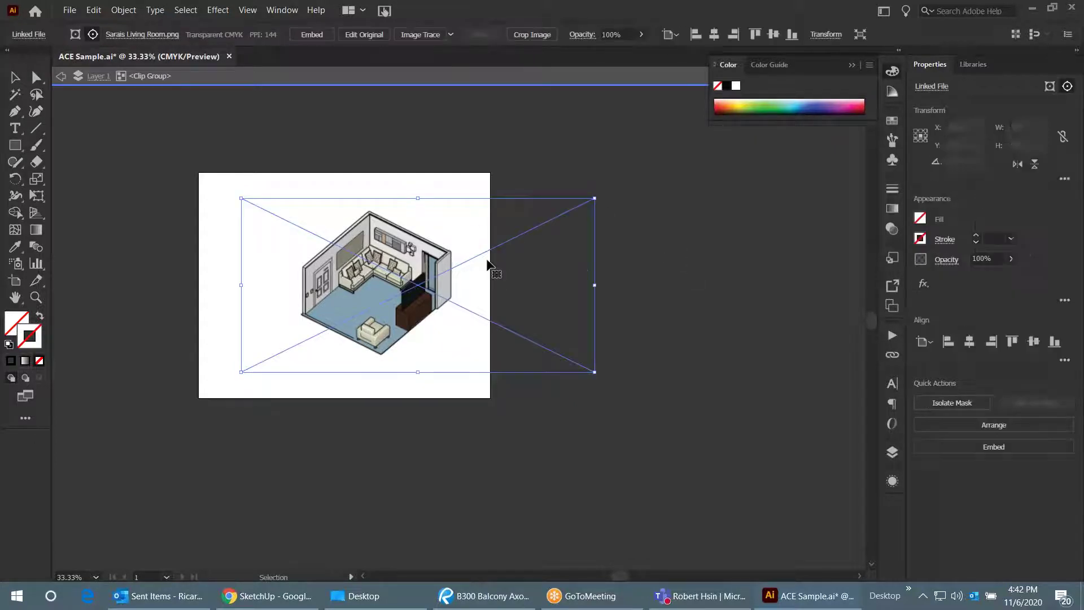
left_click(466, 296)
mouse_move(464, 282)
left_mouse_down()
mouse_move(621, 279)
mouse_move(462, 280)
left_mouse_up()
left_click(636, 299)
key("ctrl+a")
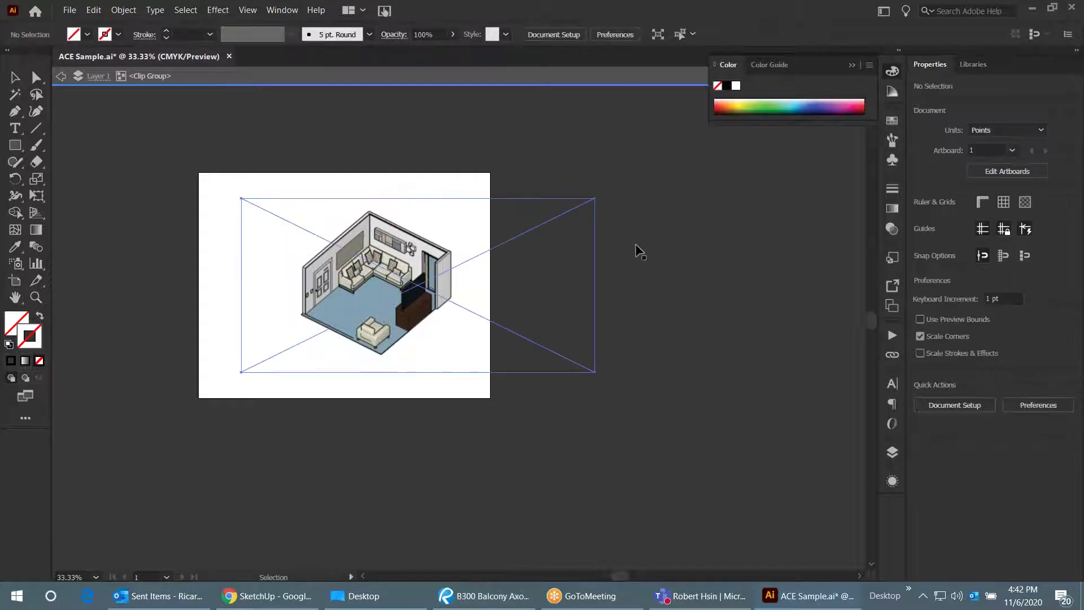
left_click(662, 258)
left_click_drag(426, 260, 323, 302)
left_click_drag(384, 282, 390, 283)
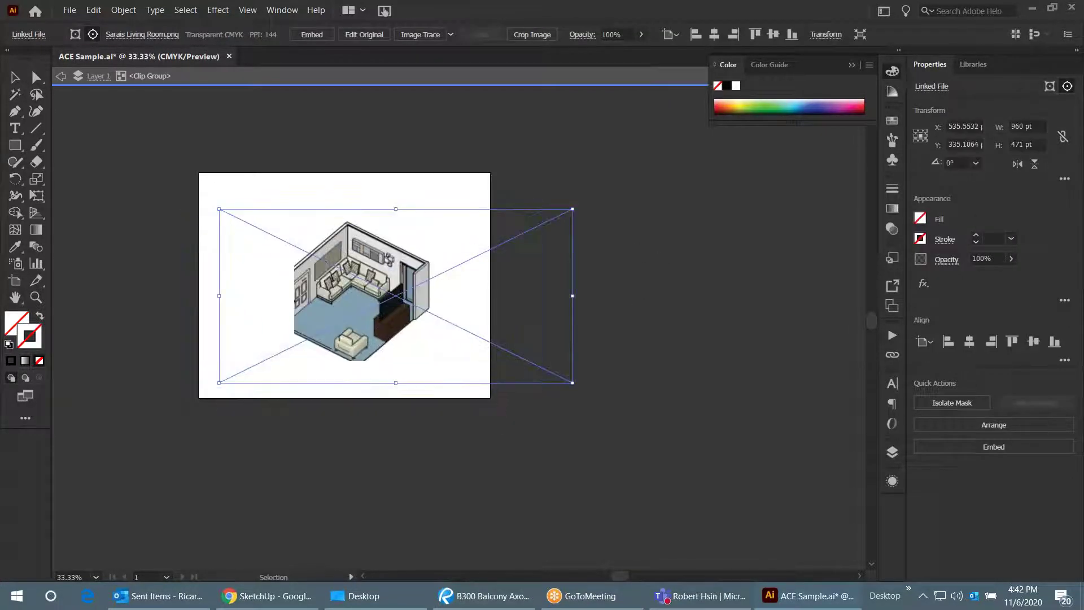
key("ctrl+z")
- Exit the clip group, move the cropped room image slightly right, and zoom in on it
key("Escape")
left_click(436, 272)
left_click_drag(436, 272, 452, 272)
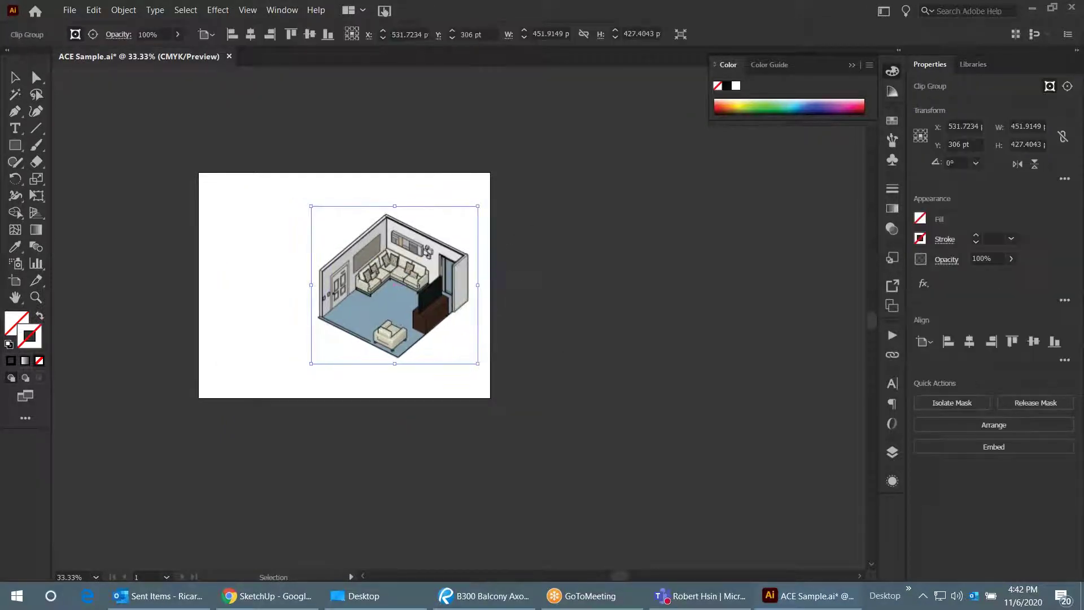
key("ctrl+shift+a")
scroll(370, 288, "up", 3)
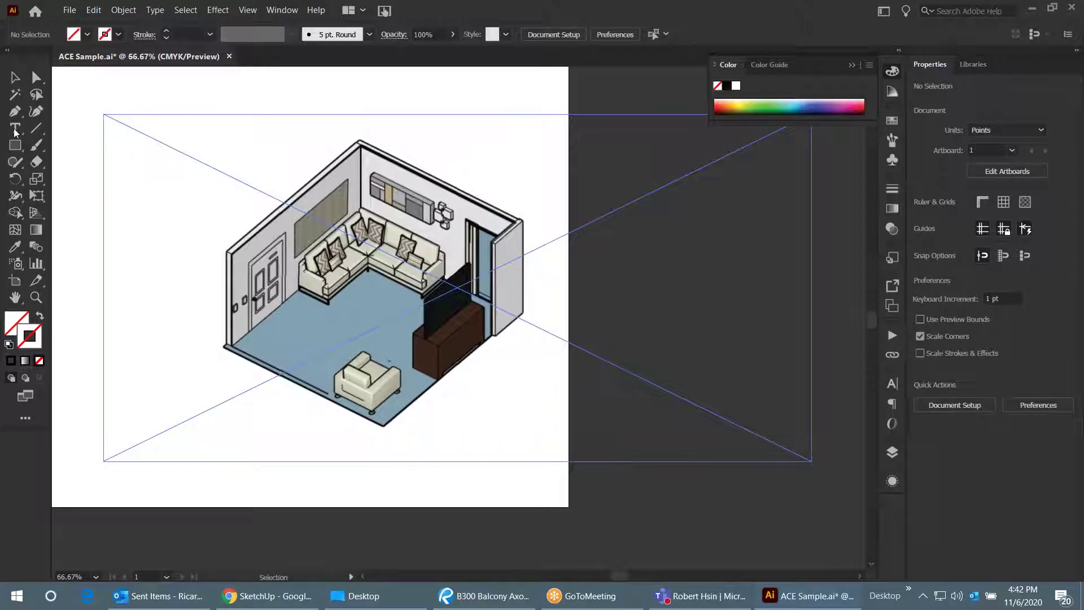
- Trace a closed Pen path through the room's six outer wall and floor corners
key("p")
scroll(233, 255, "up", 1)
scroll(232, 257, "up", 1)
left_click(222, 250)
scroll(169, 313, "down", 1)
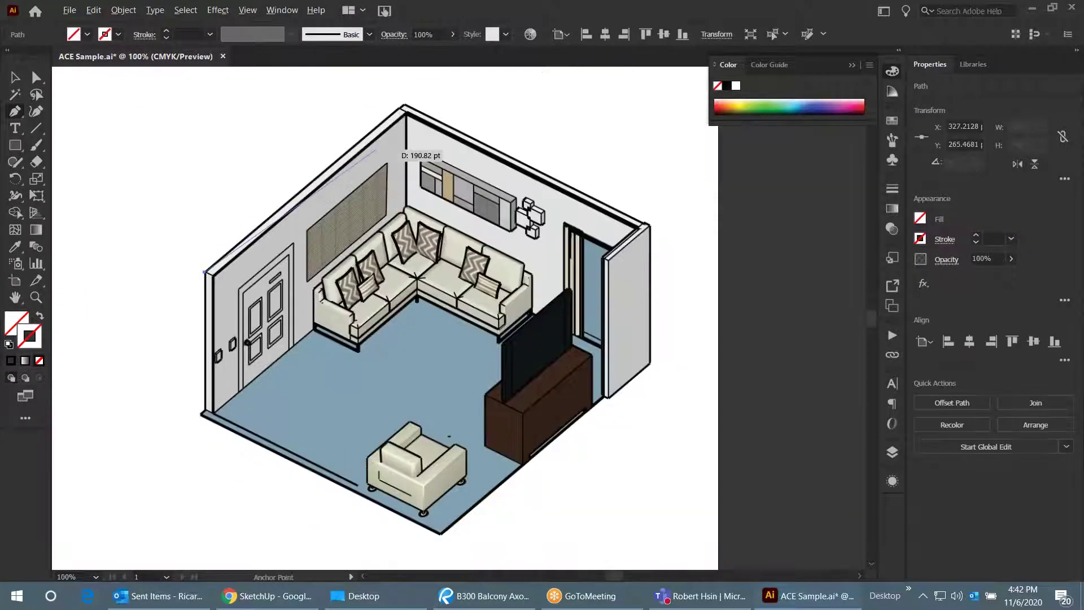
left_click(404, 105)
left_click(648, 226)
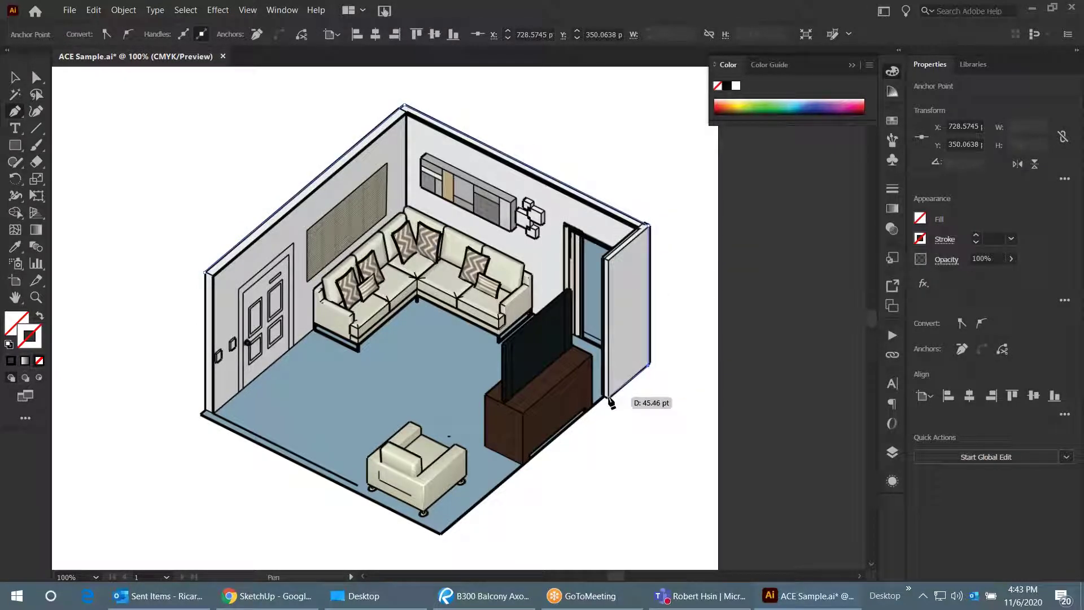
left_click(605, 398)
left_click(441, 532)
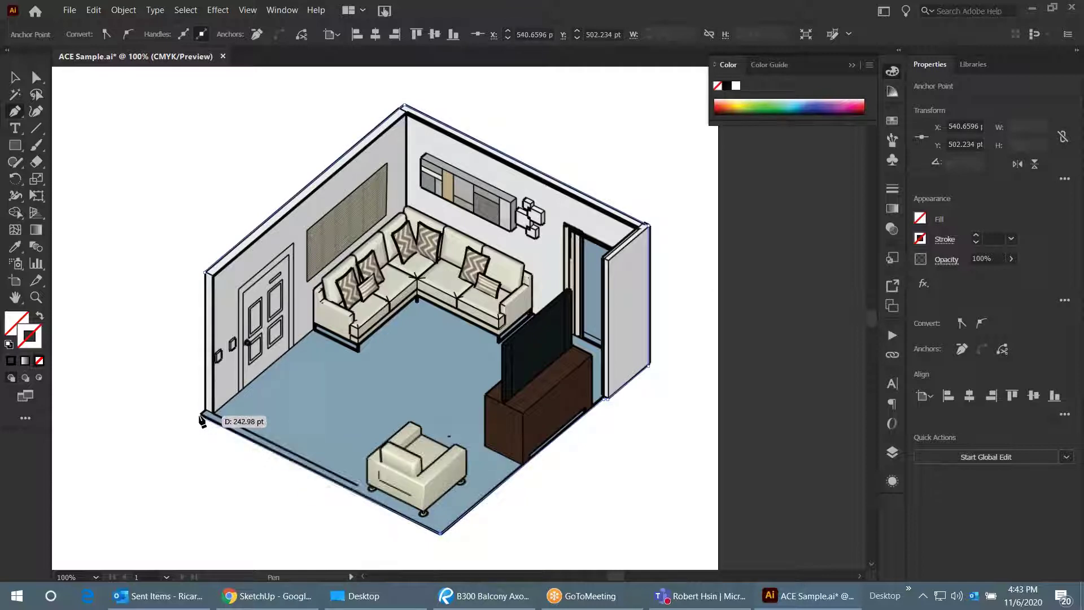
left_click(202, 415)
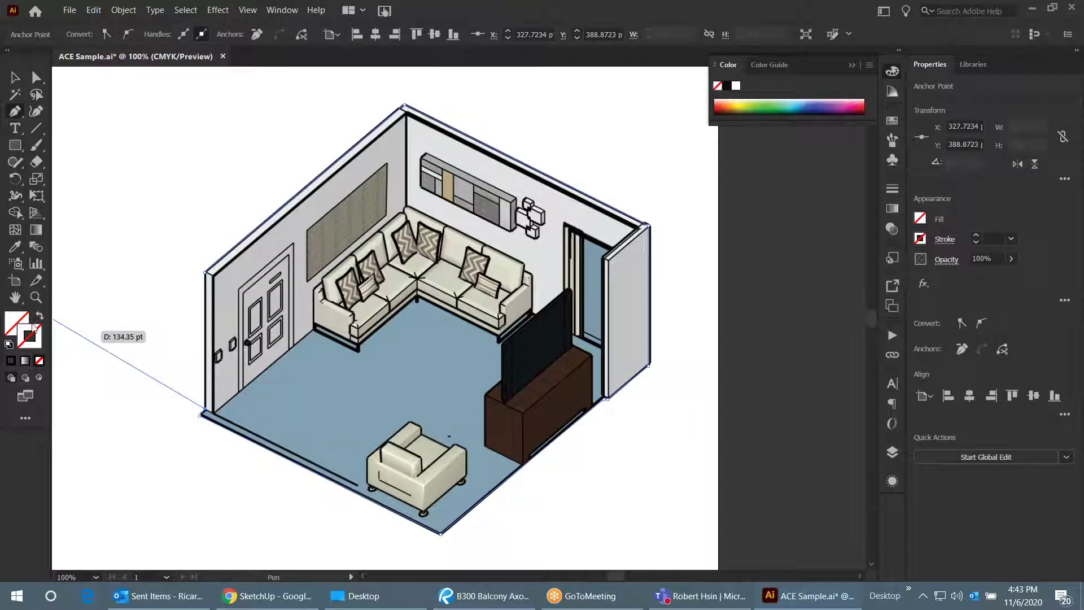
left_click(206, 275)
- Give the outline a black 4 pt stroke and start picking a magenta stroke colour
key("v")
left_click(382, 146)
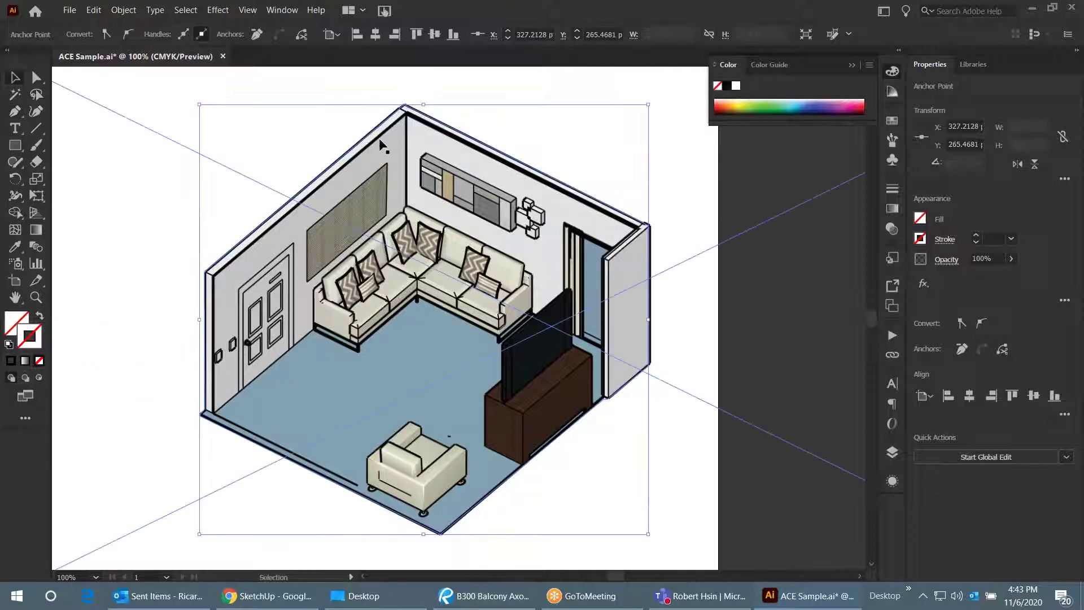
left_click(976, 236)
left_click(976, 237)
left_click(976, 237)
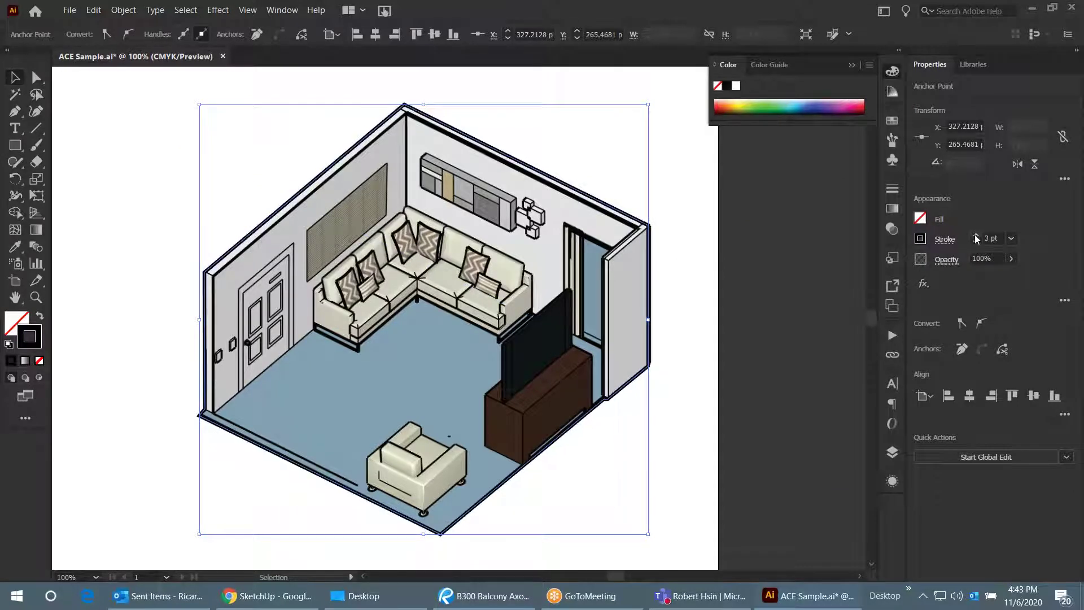
left_click(976, 237)
double_click(38, 337)
left_click(892, 209)
- Pick a bright magenta in the Color Picker and apply it to the outline stroke
left_click(845, 194)
left_click_drag(906, 213, 903, 205)
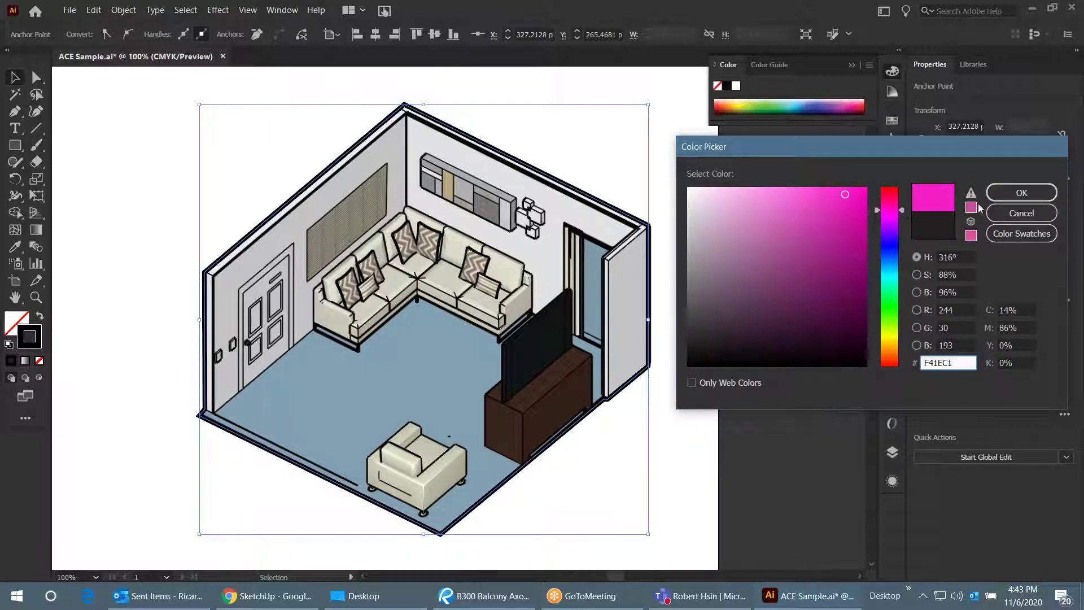
left_click(1022, 192)
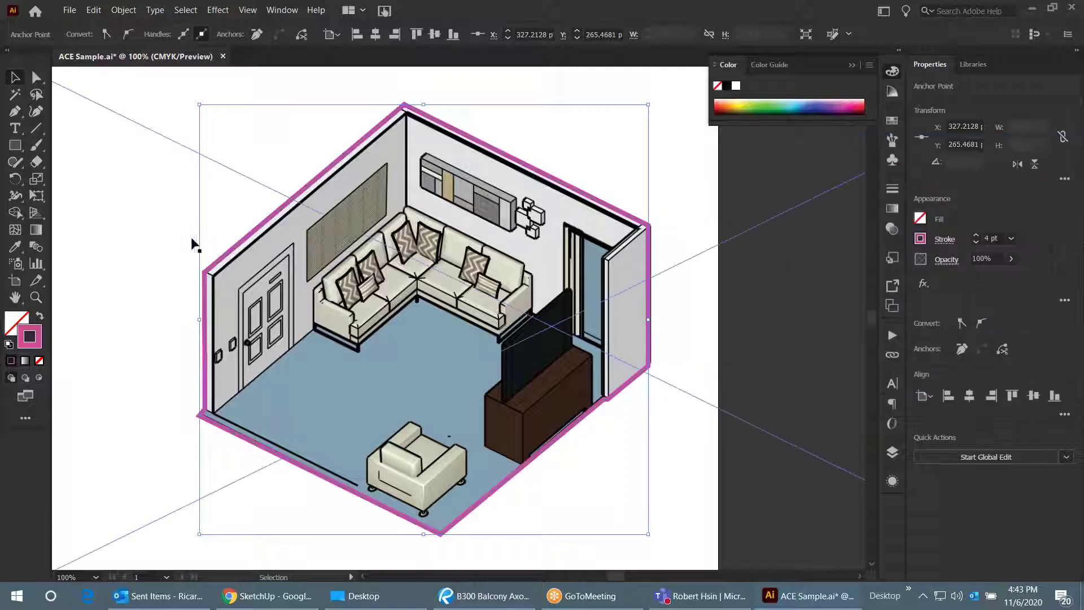
- Reopen the Color Picker, try cyan and green, then settle on brighter magenta F70FEC
double_click(37, 336)
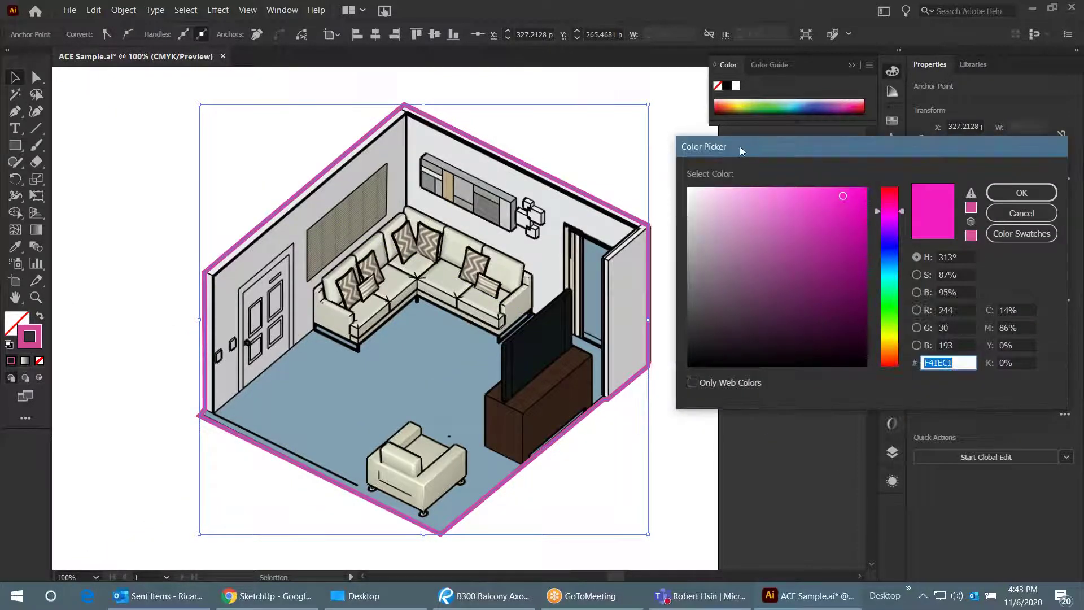
left_click_drag(741, 151, 396, 135)
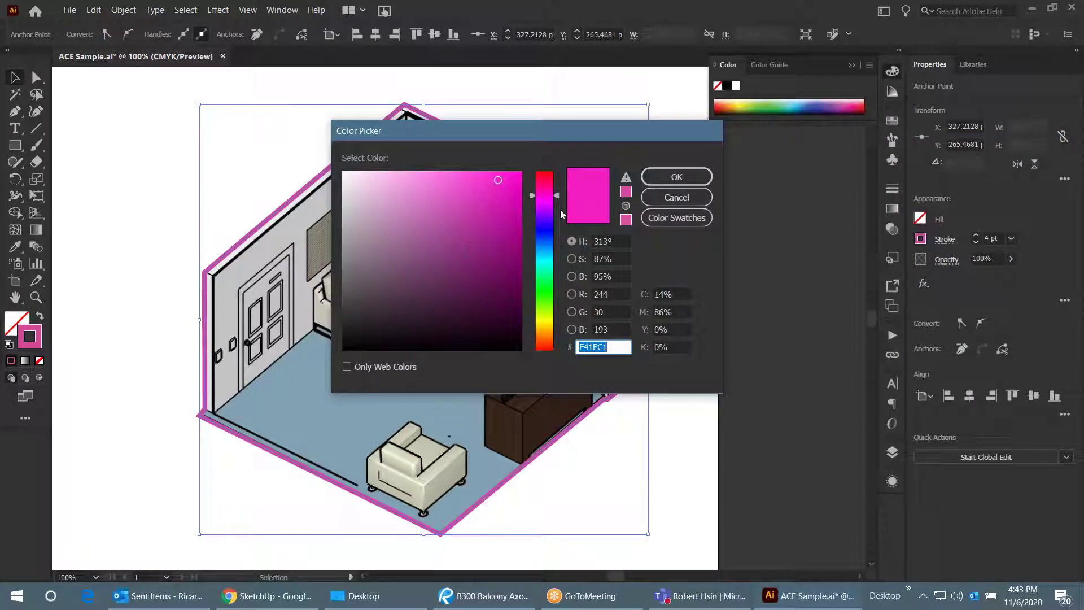
mouse_move(555, 199)
left_mouse_down()
mouse_move(551, 293)
mouse_move(550, 270)
mouse_move(552, 279)
left_mouse_up()
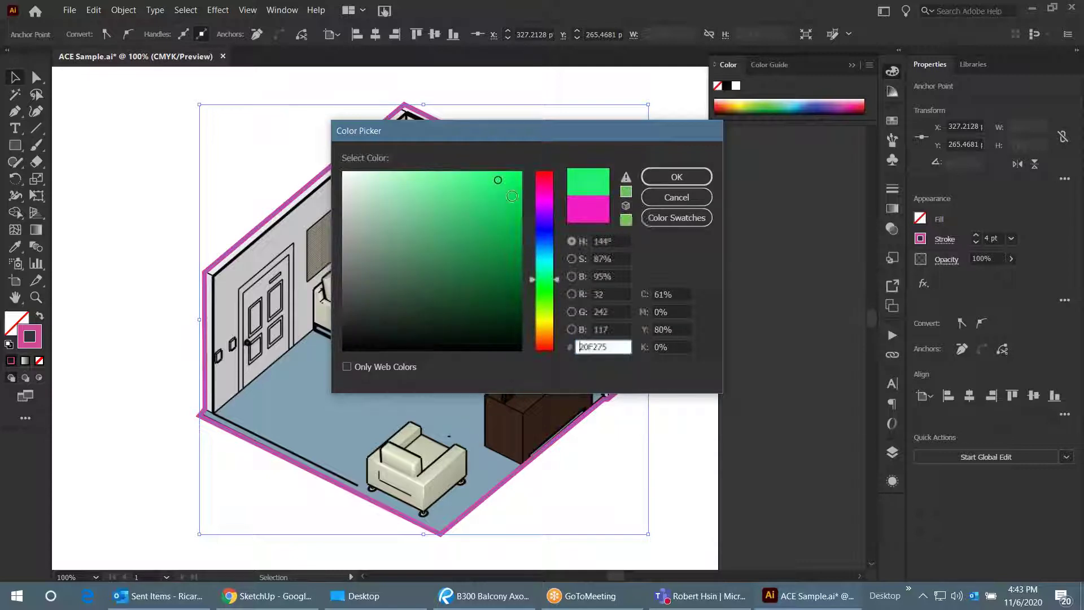
left_click(455, 242)
mouse_move(464, 247)
left_mouse_down()
mouse_move(484, 203)
mouse_move(401, 182)
mouse_move(451, 192)
mouse_move(520, 181)
mouse_move(520, 171)
mouse_move(378, 186)
mouse_move(451, 261)
mouse_move(486, 319)
mouse_move(474, 339)
mouse_move(445, 211)
mouse_move(495, 197)
mouse_move(510, 176)
left_mouse_up()
left_click(548, 207)
left_click(558, 207)
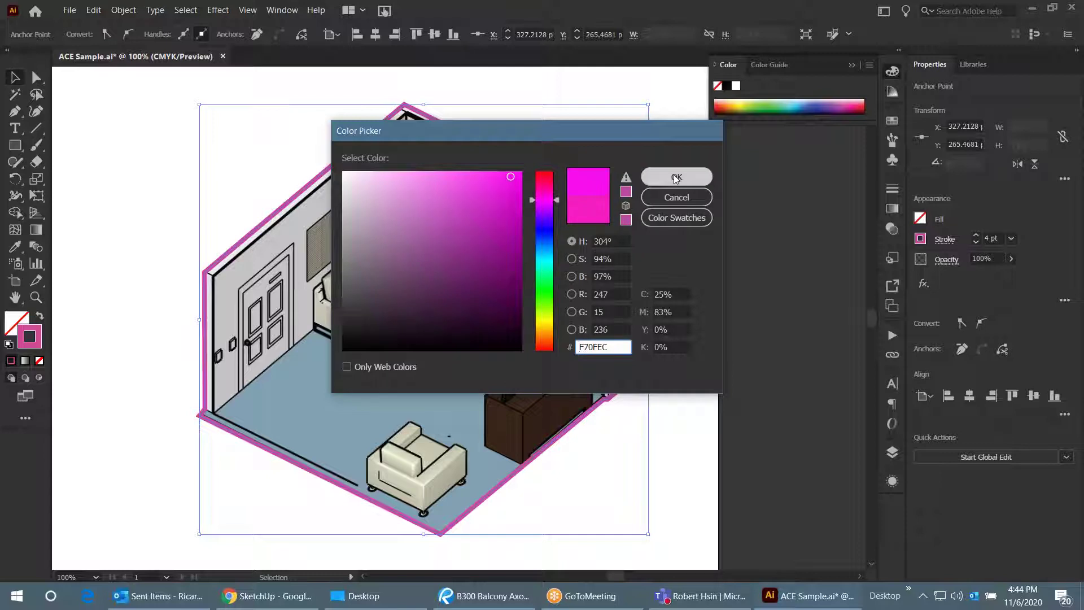
left_click(676, 177)
key("ctrl+minus")
key("ctrl+minus")
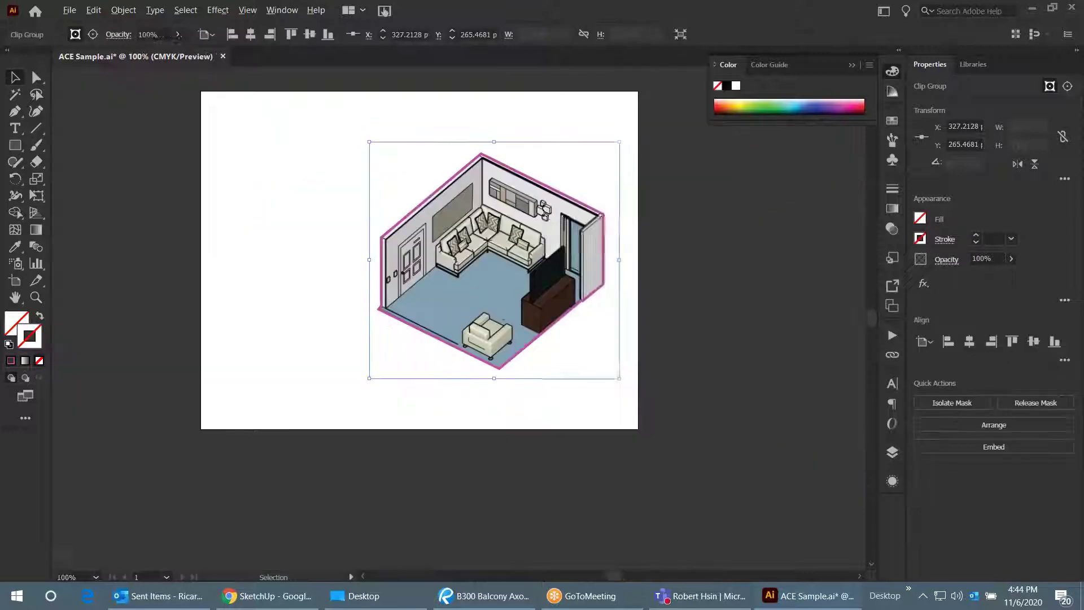
- Deselect the artwork and add a new Layer 2 in the Layers panel
left_click(814, 266)
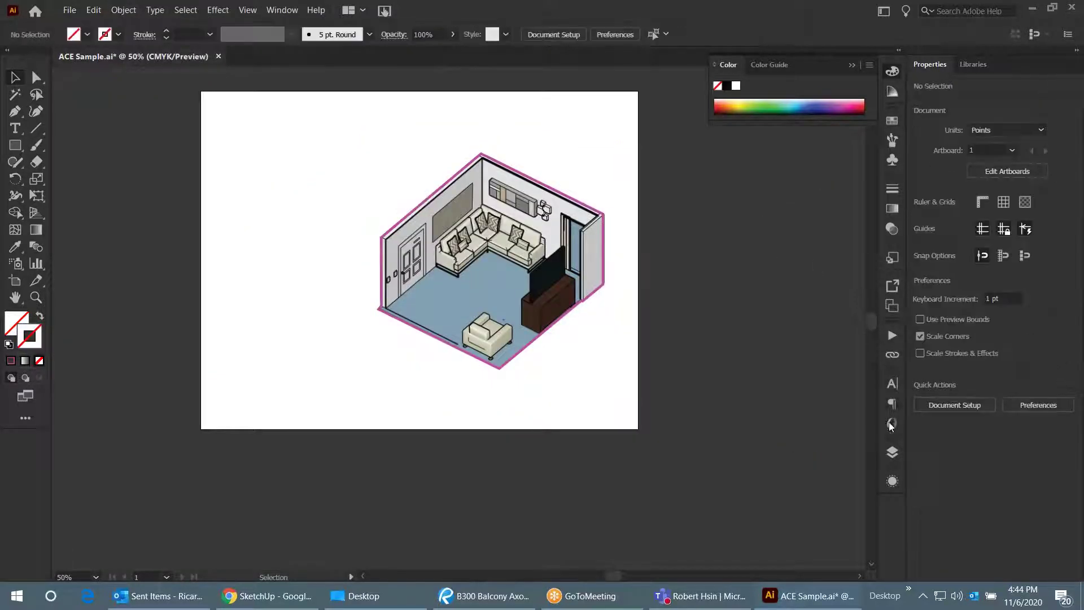
left_click(893, 453)
left_click(836, 561)
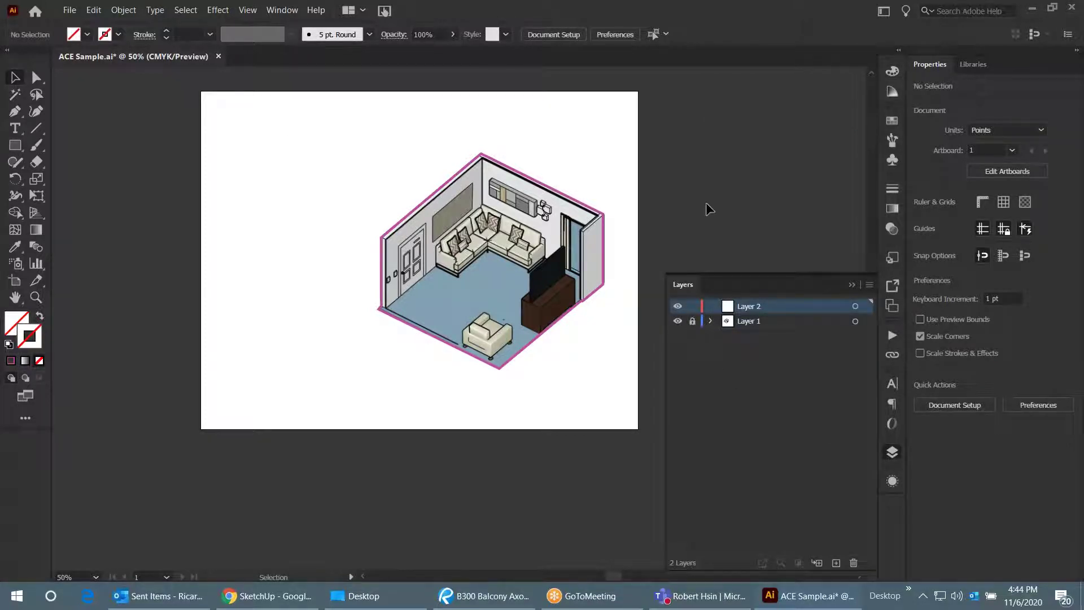
scroll(630, 220, "up", 1)
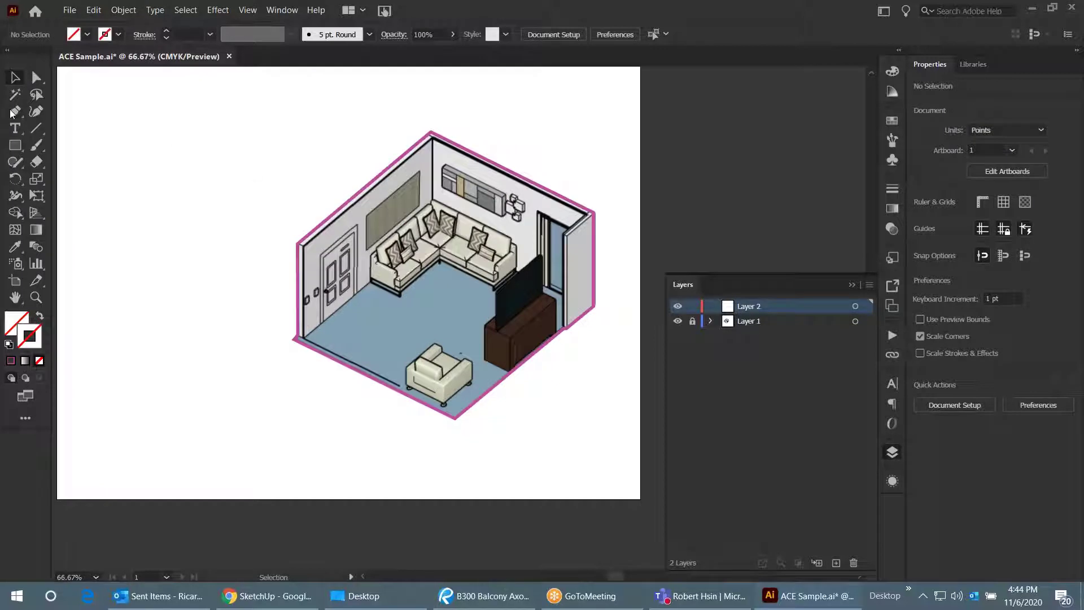
- Save the document and switch to the Pen tool for drawing
key("a")
key("ctrl+s")
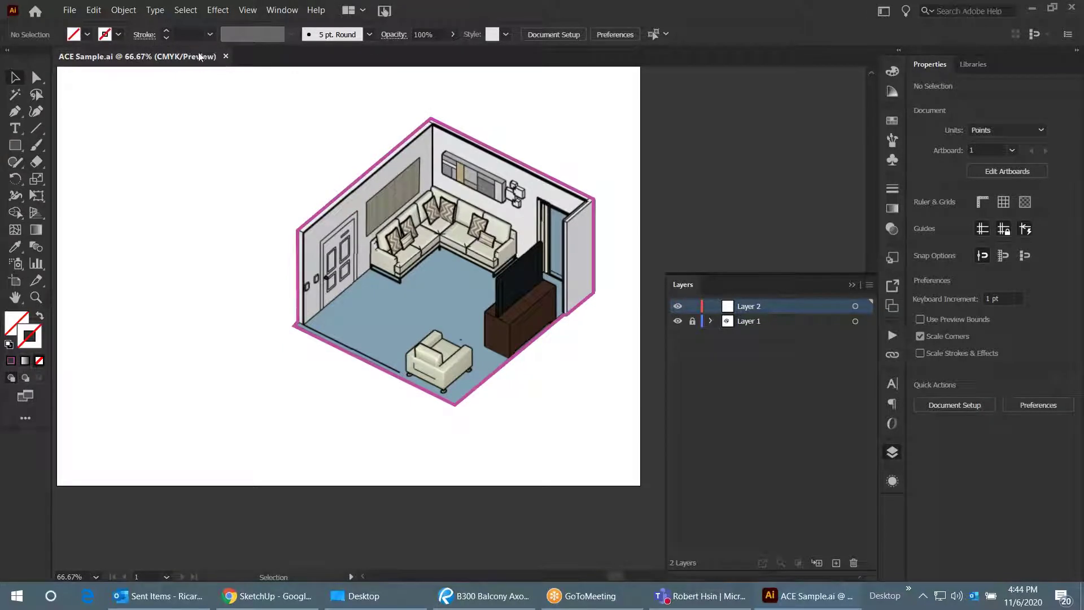
left_click(15, 111)
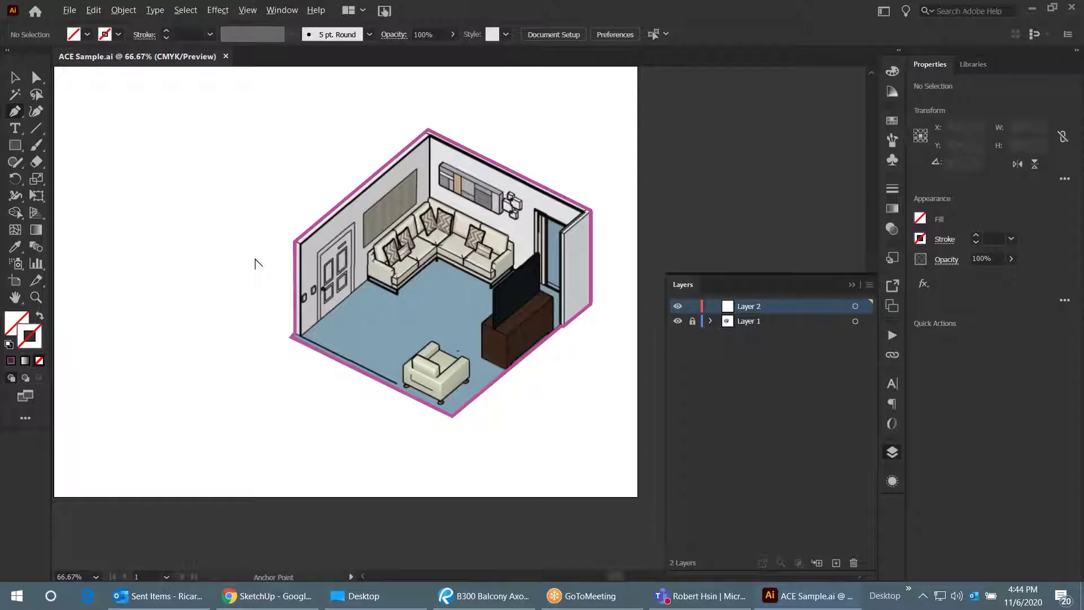
scroll(334, 219, "up", 1)
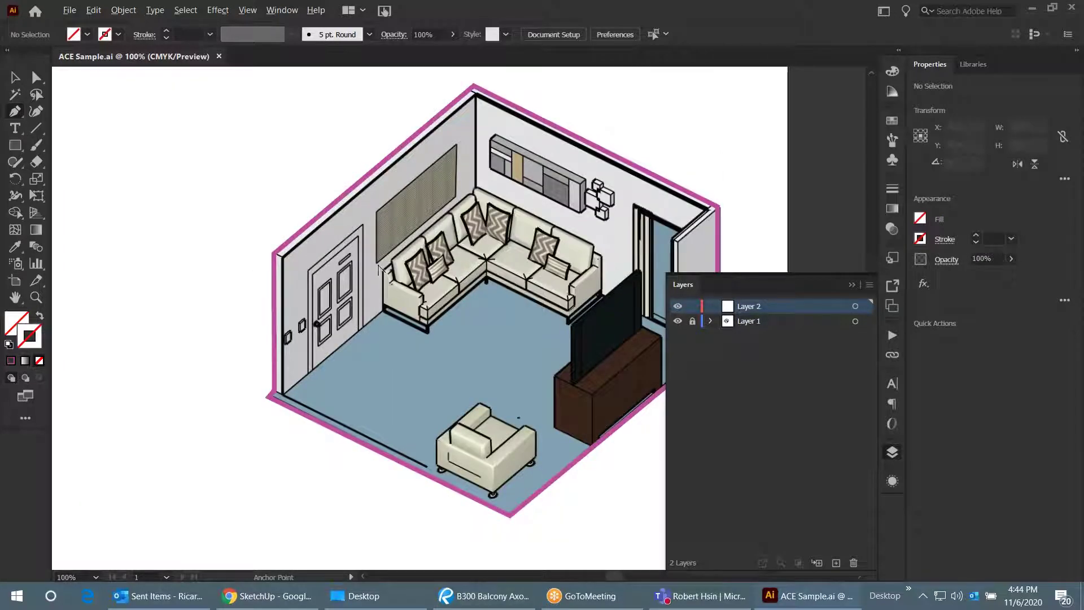
- Draw the leader line from the sofa corner to a point up and to the left
key("p")
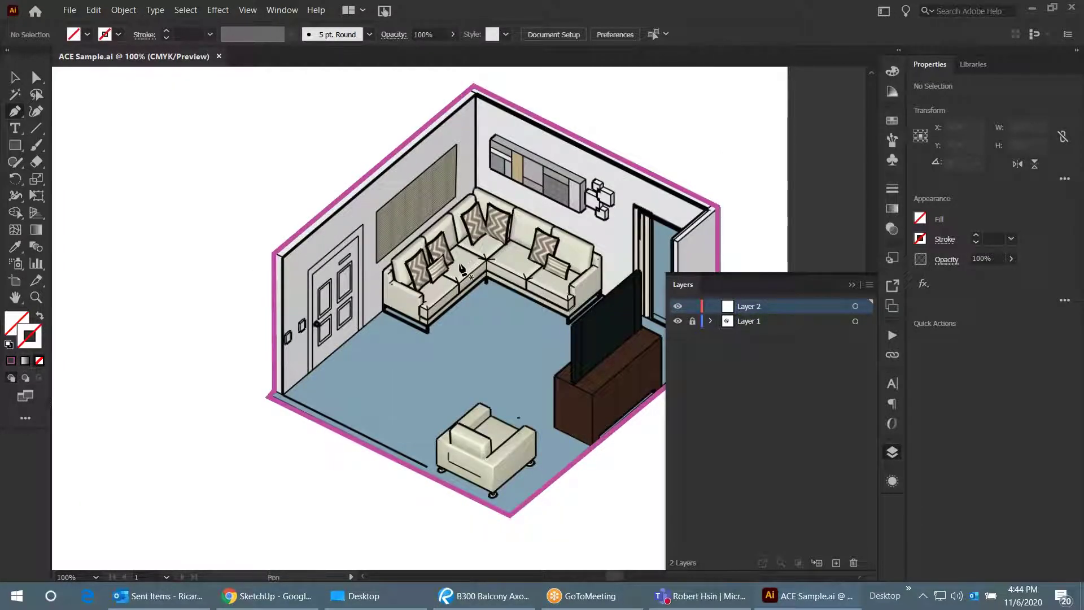
left_click(460, 268)
scroll(520, 316, "down", 1)
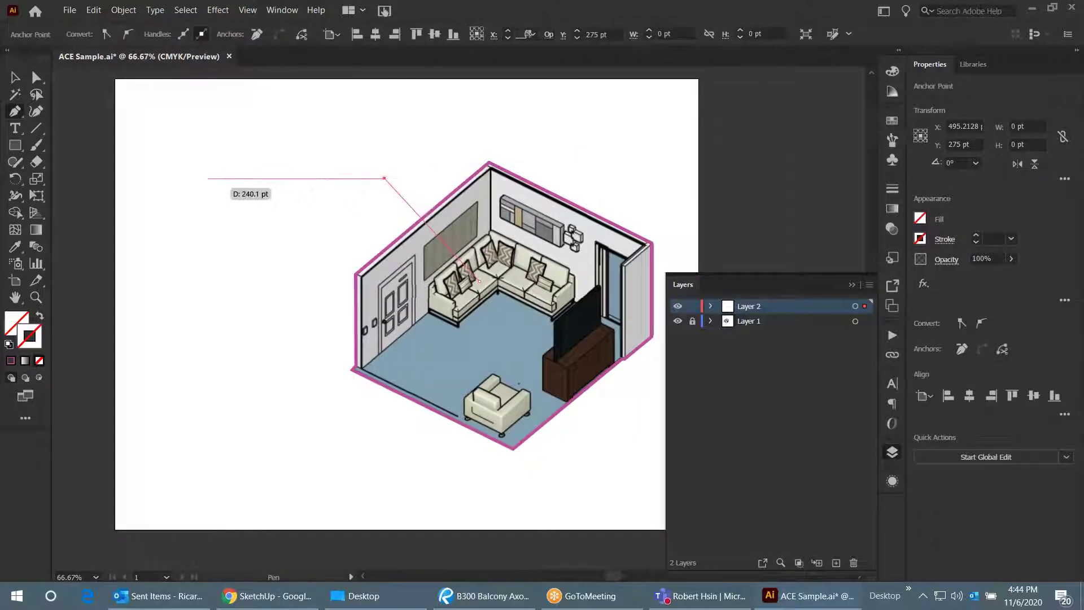
left_click(207, 178)
left_click(15, 77)
left_click(381, 182)
scroll(381, 182, "up", 1)
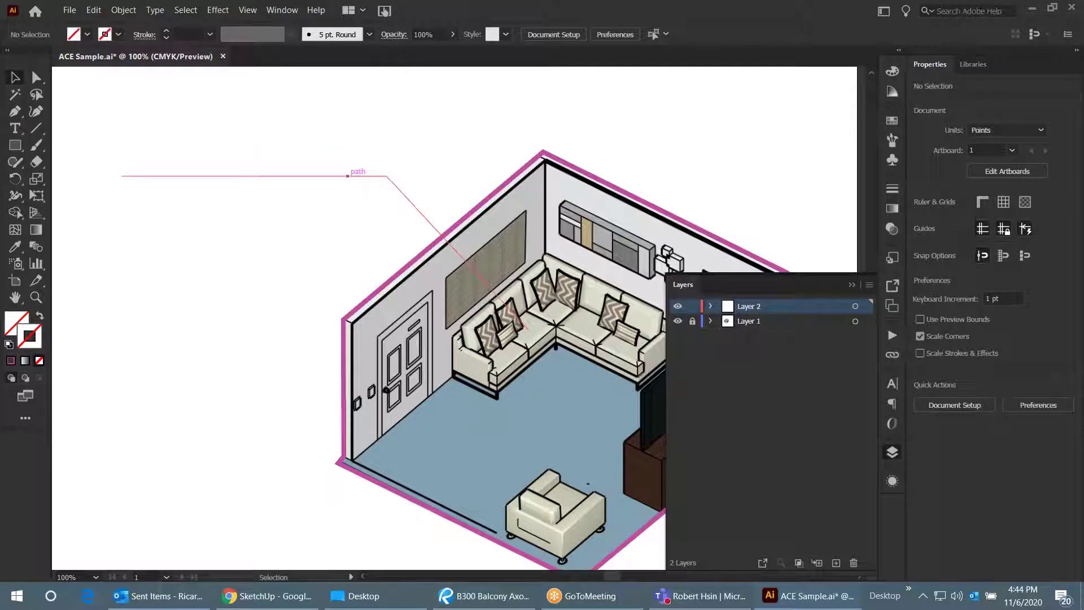
- Give the leader line a magenta stroke, check it, and reselect it
left_click(353, 179)
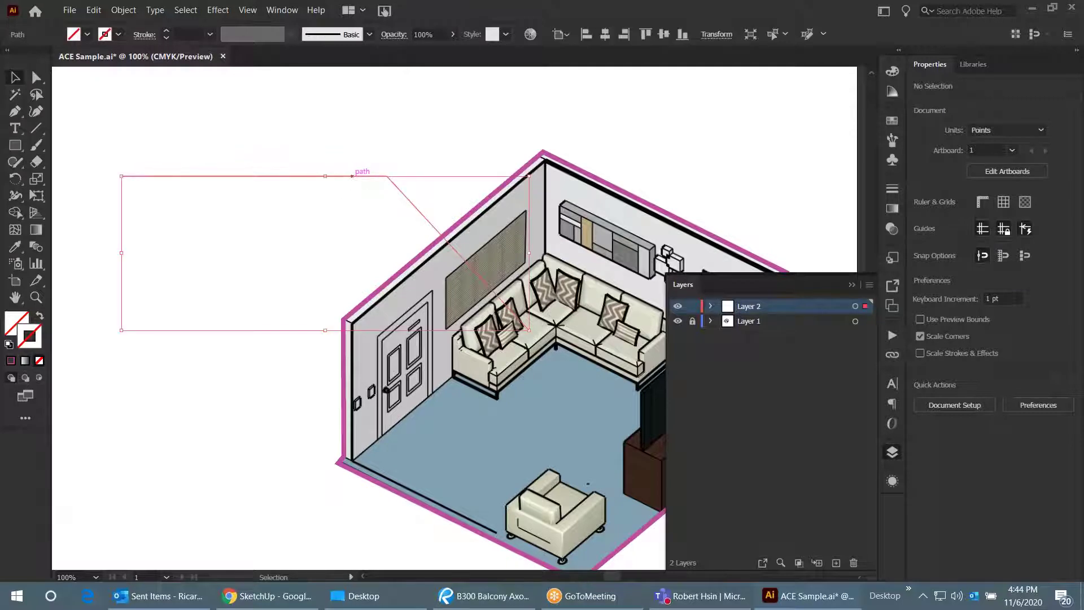
left_click(977, 236)
left_click(977, 236)
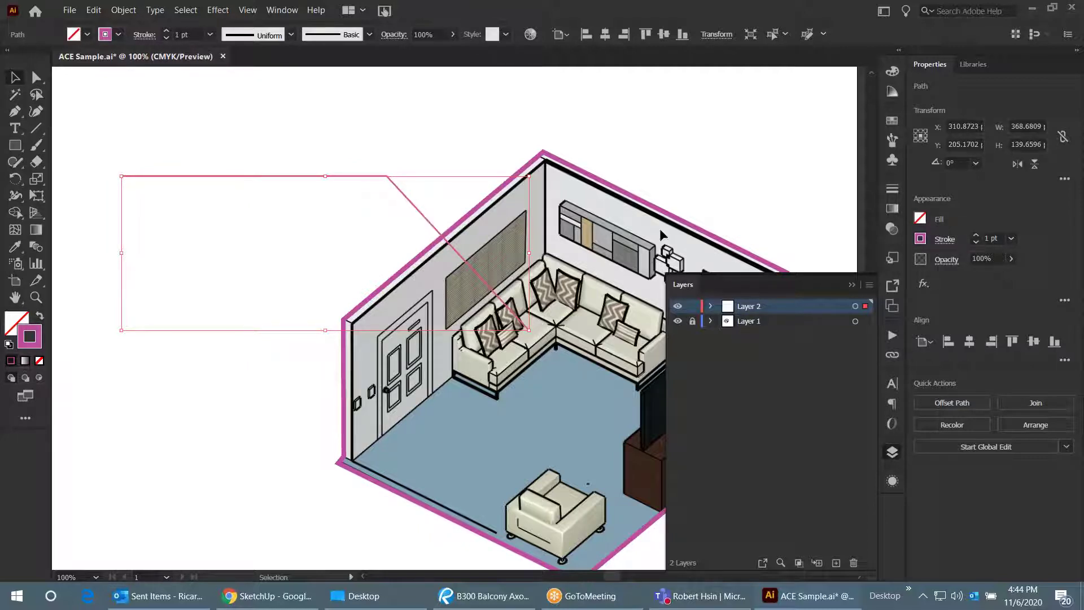
scroll(662, 235, "down", 1)
scroll(510, 240, "up", 1)
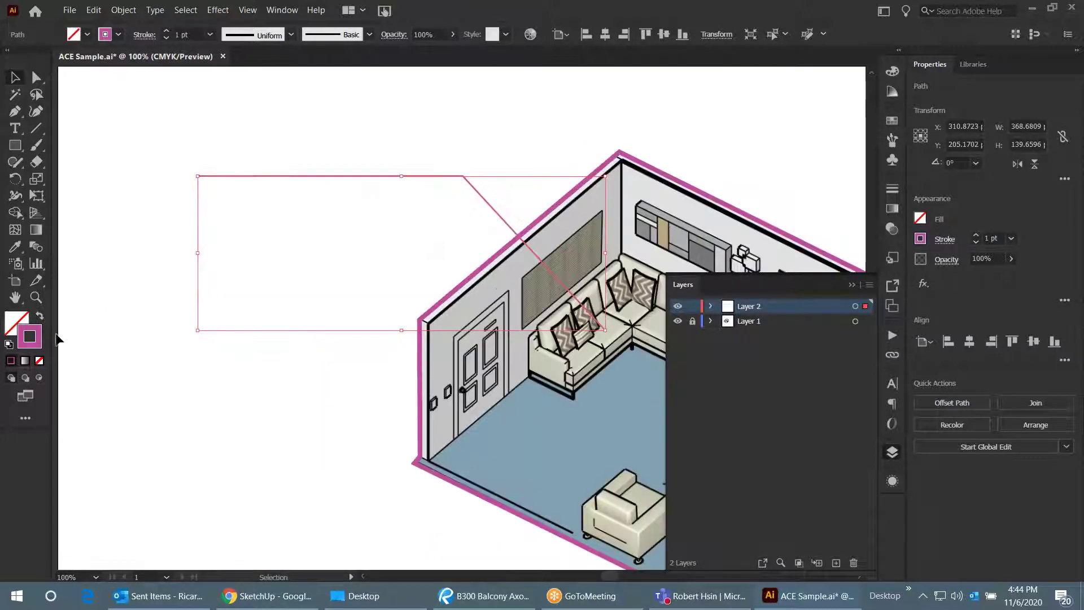
left_click(286, 231)
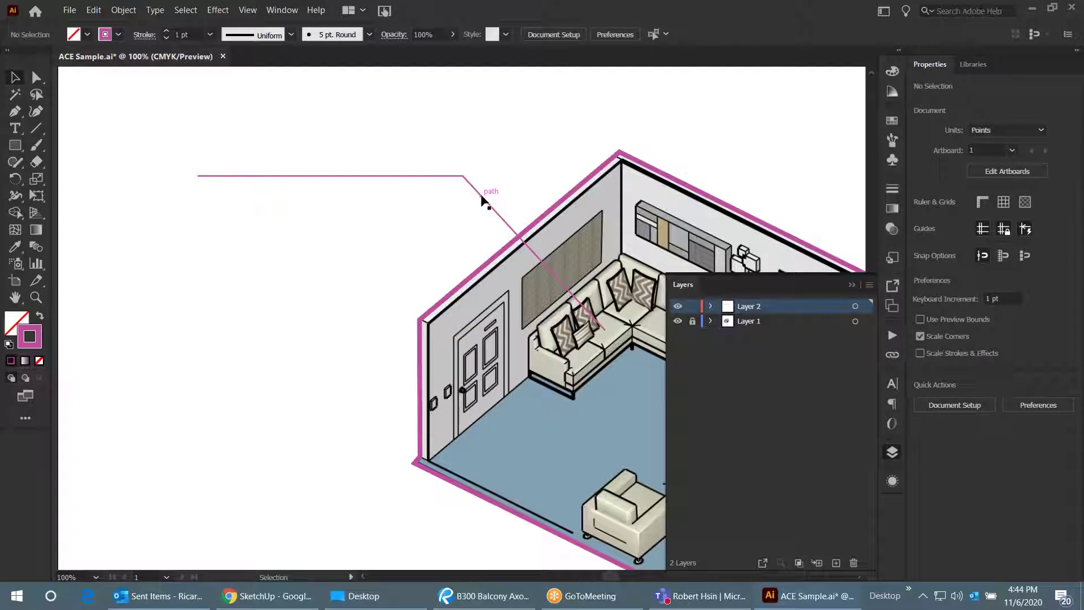
left_click(482, 195)
- Set the leader line's stroke to web-safe black 000000 in the Color Picker
double_click(30, 337)
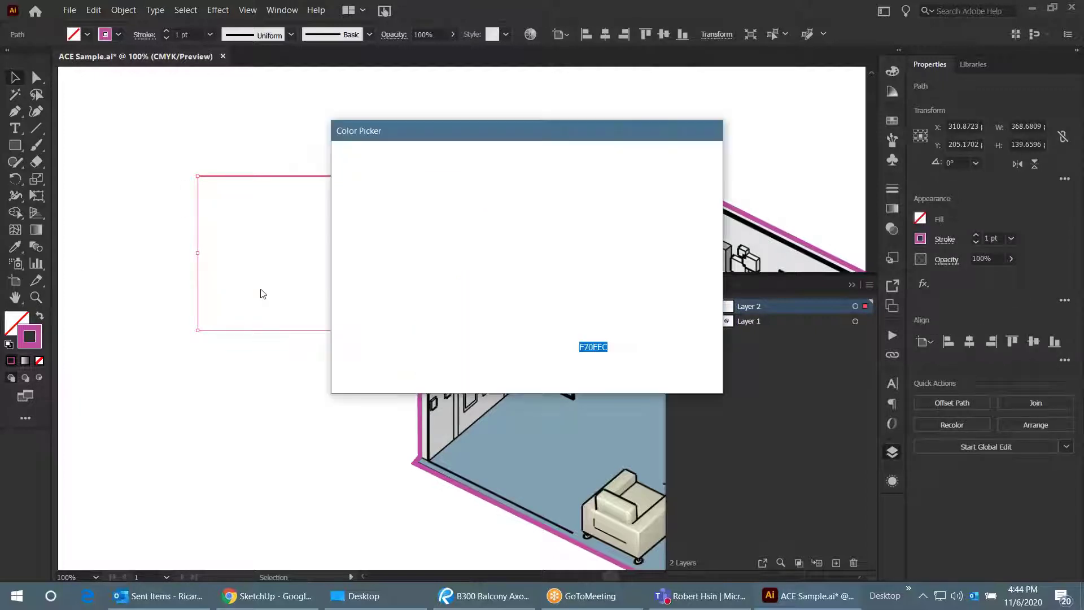
left_click(347, 367)
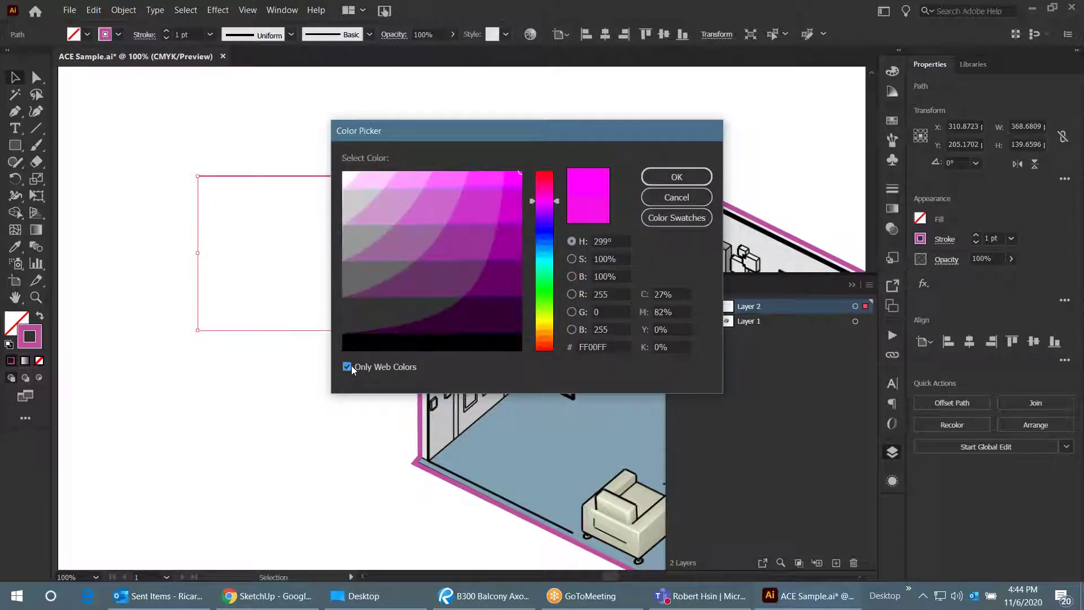
left_click(365, 344)
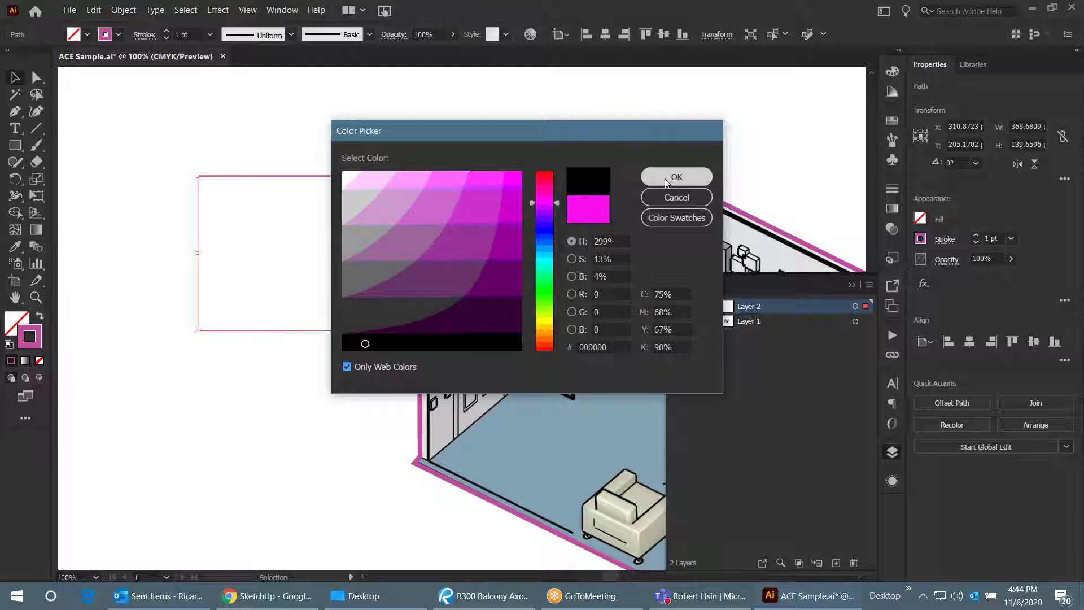
left_click(665, 178)
left_click(375, 203)
scroll(375, 203, "down", 1)
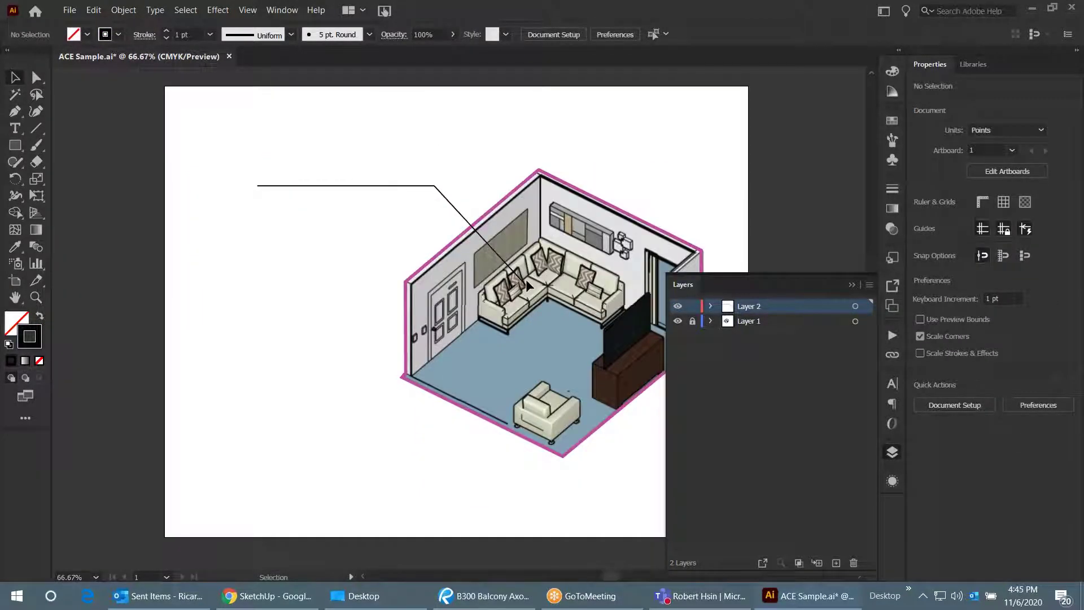
scroll(529, 285, "up", 1)
scroll(527, 285, "down", 1)
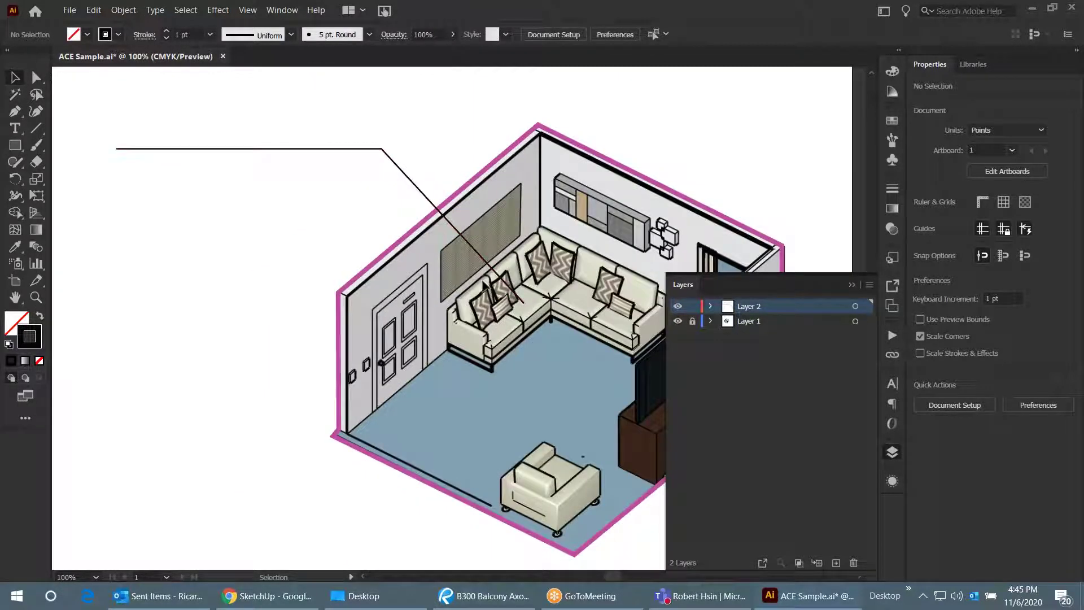
scroll(525, 303, "up", 1)
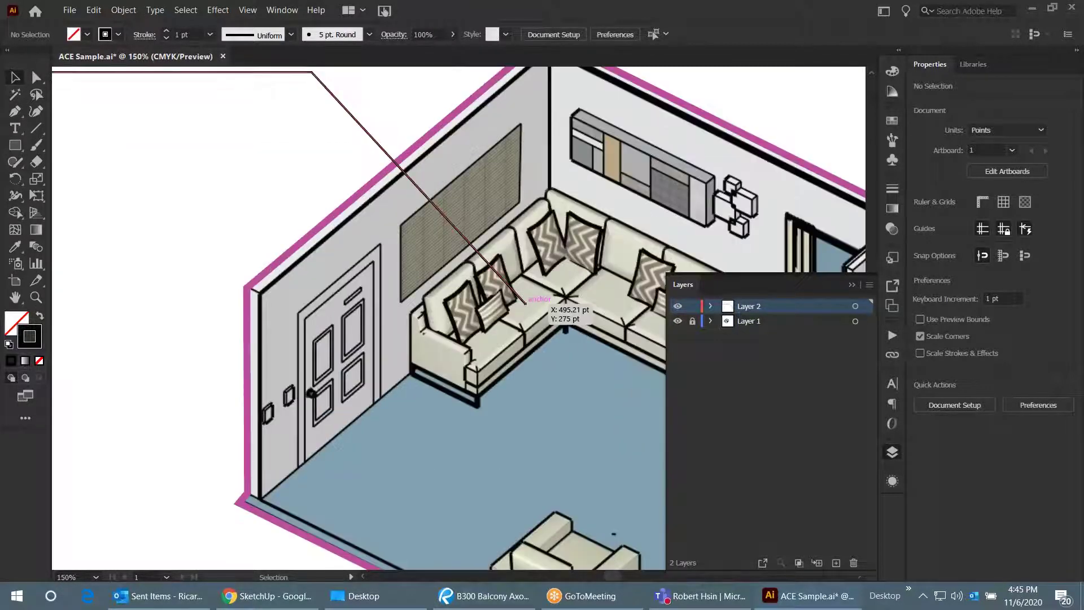
left_click(525, 303)
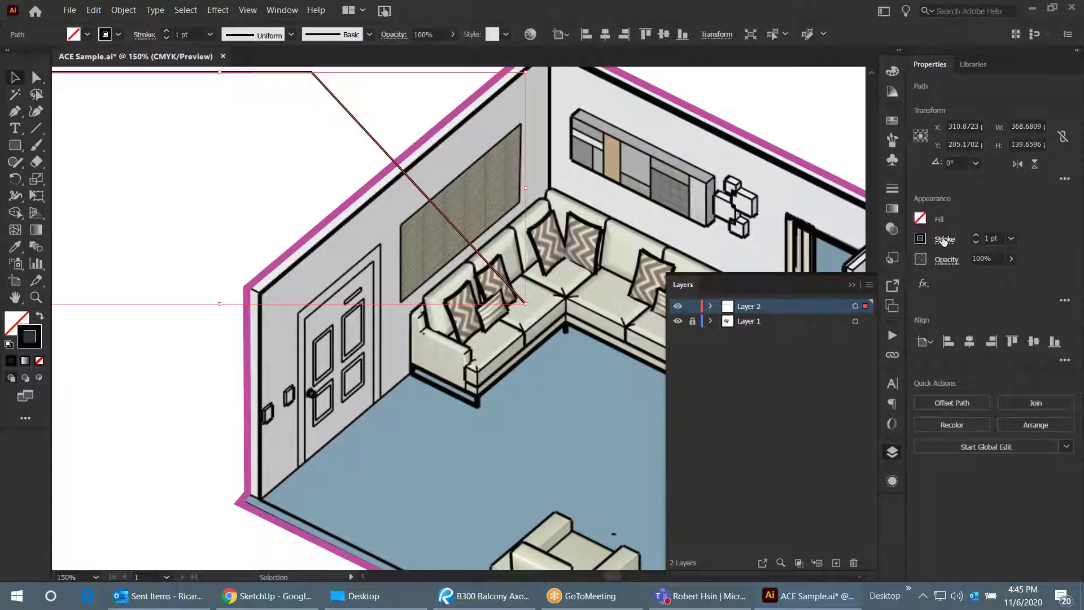
- Set Arrow 9 as the leader line's start arrowhead in the Stroke options
left_click(948, 240)
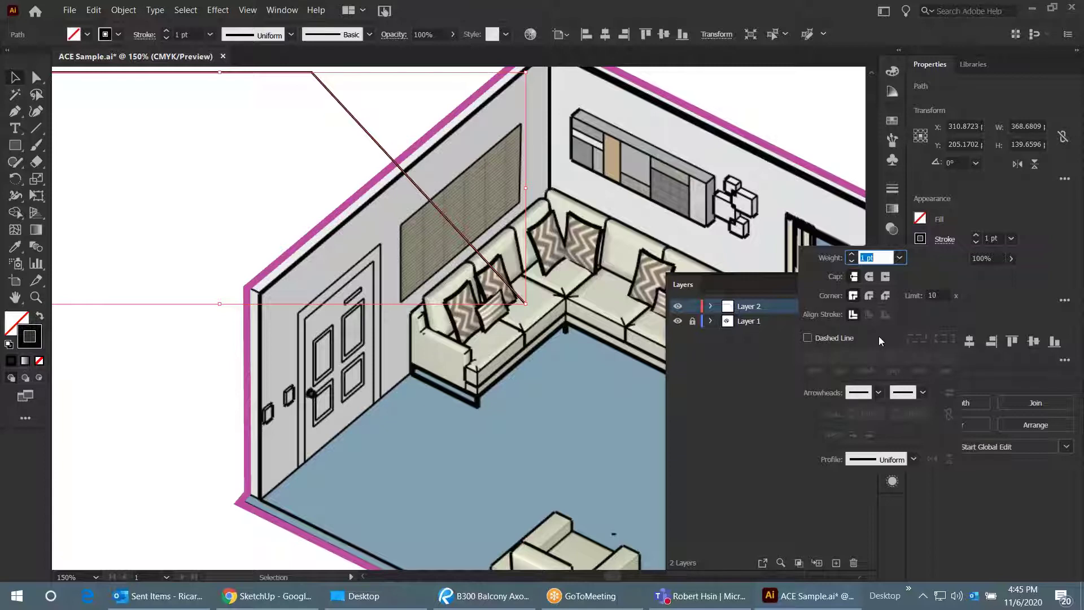
left_click(878, 394)
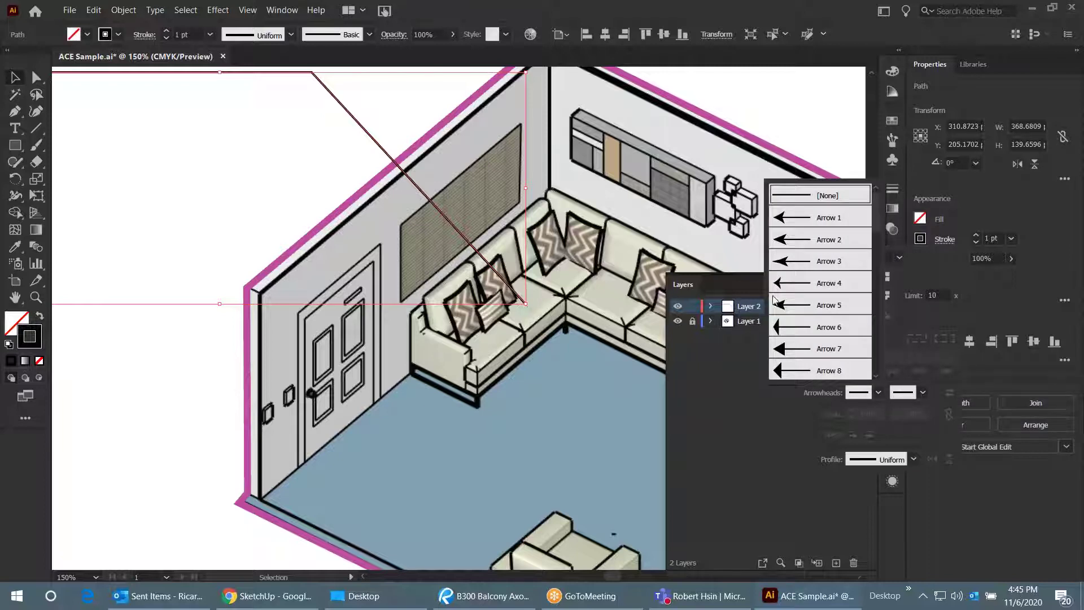
left_click(878, 393)
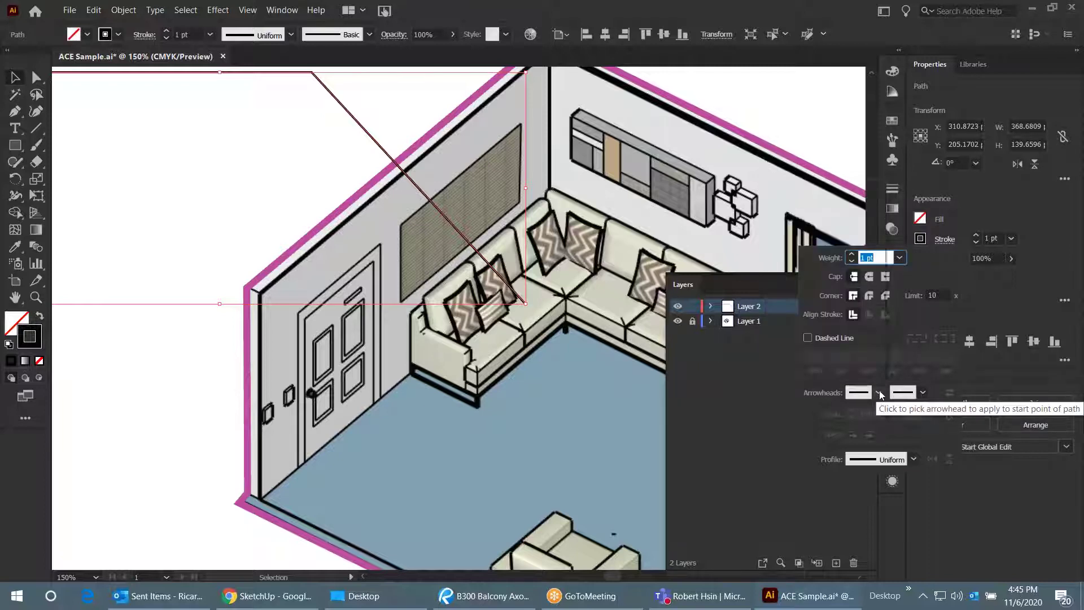
left_click(878, 394)
scroll(832, 322, "down", 2)
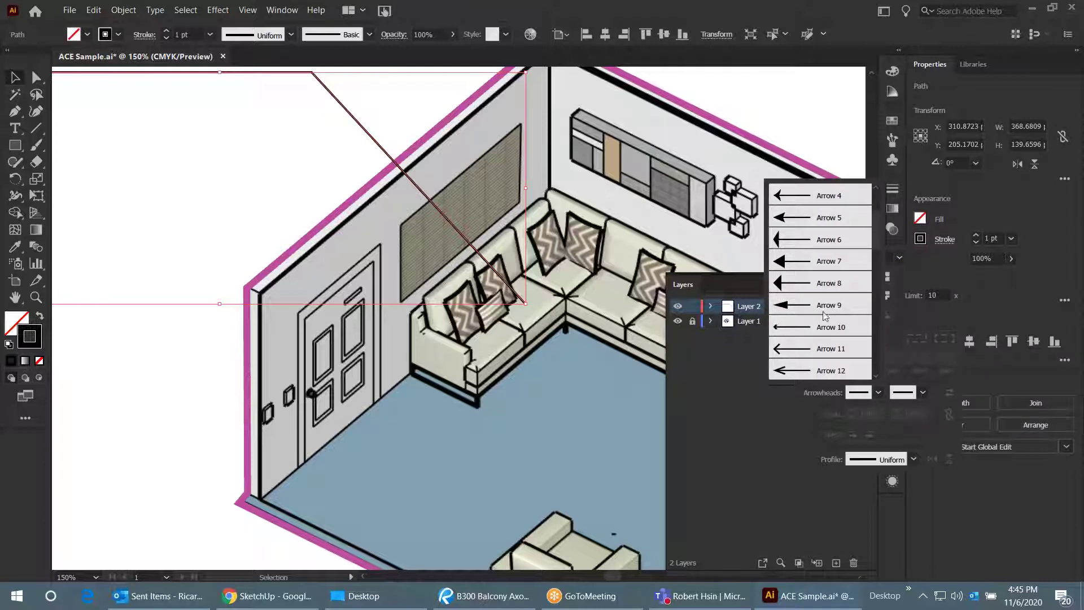
scroll(814, 310, "down", 2)
scroll(815, 313, "up", 2)
left_click(790, 306)
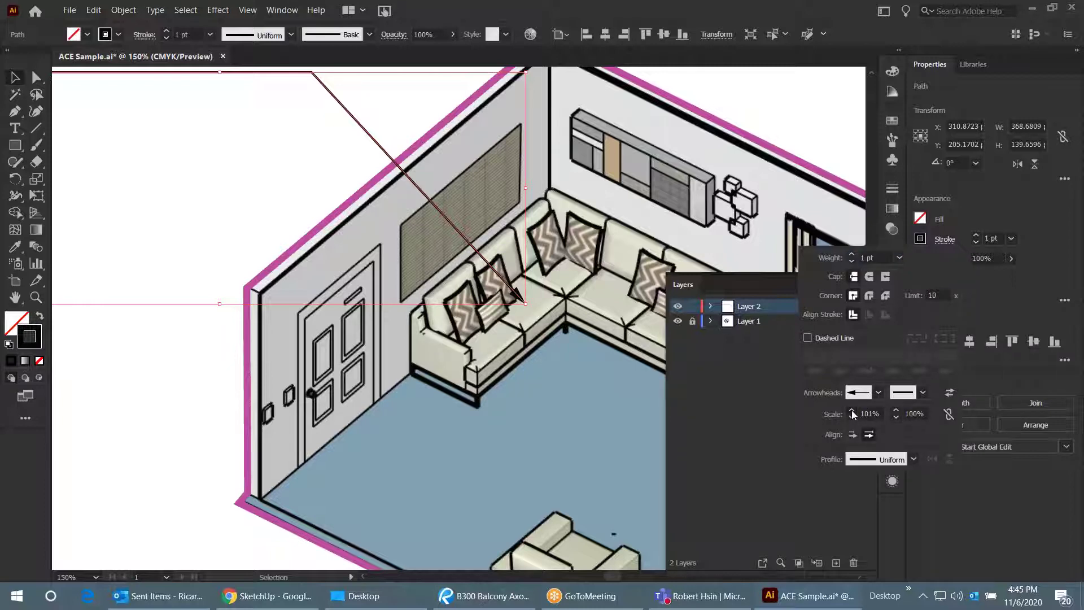
- Set the arrowhead scale to 15, then review and reselect the line
left_click(868, 414)
type("15")
key("Return")
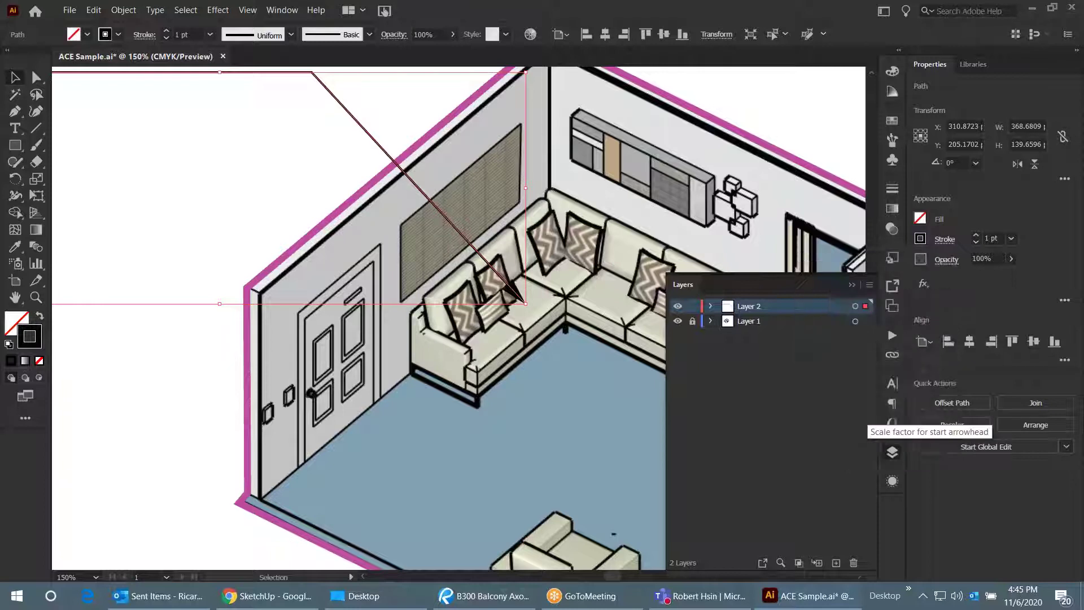
left_click(250, 184)
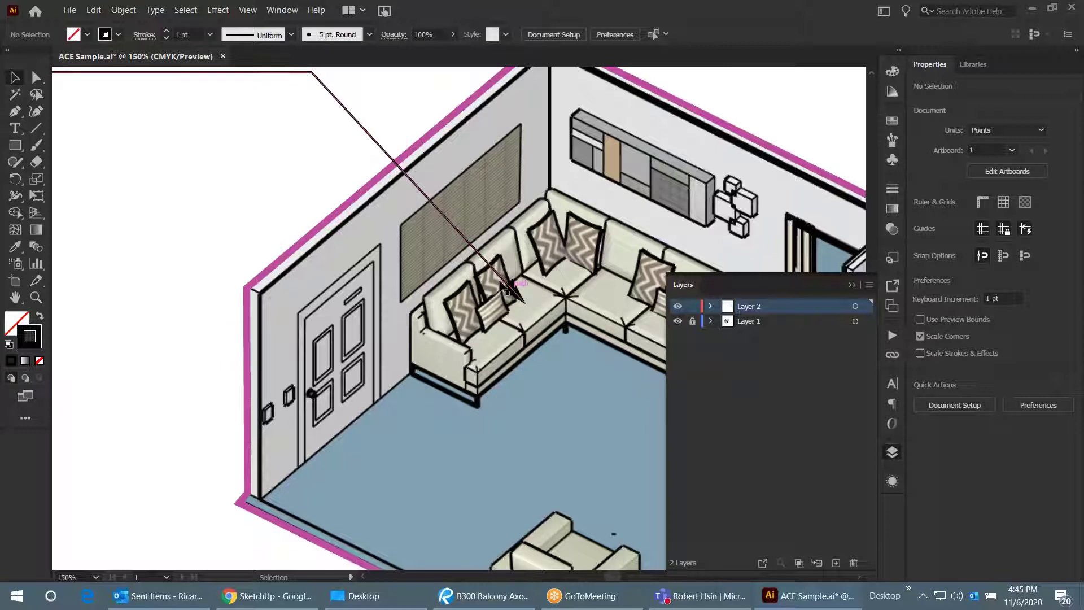
scroll(505, 326, "down", 1)
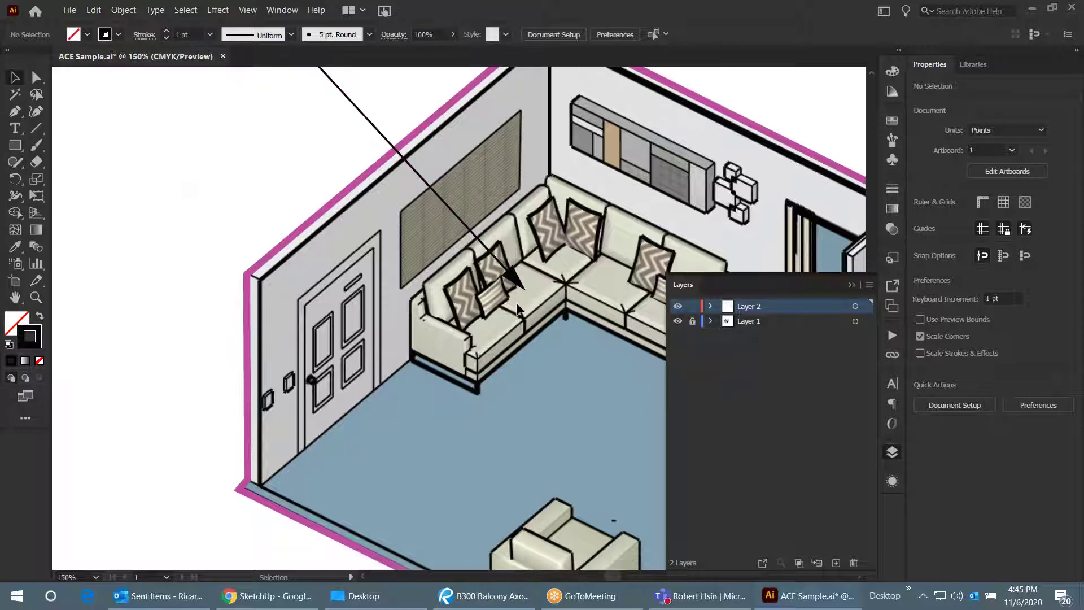
scroll(517, 314, "down", 1)
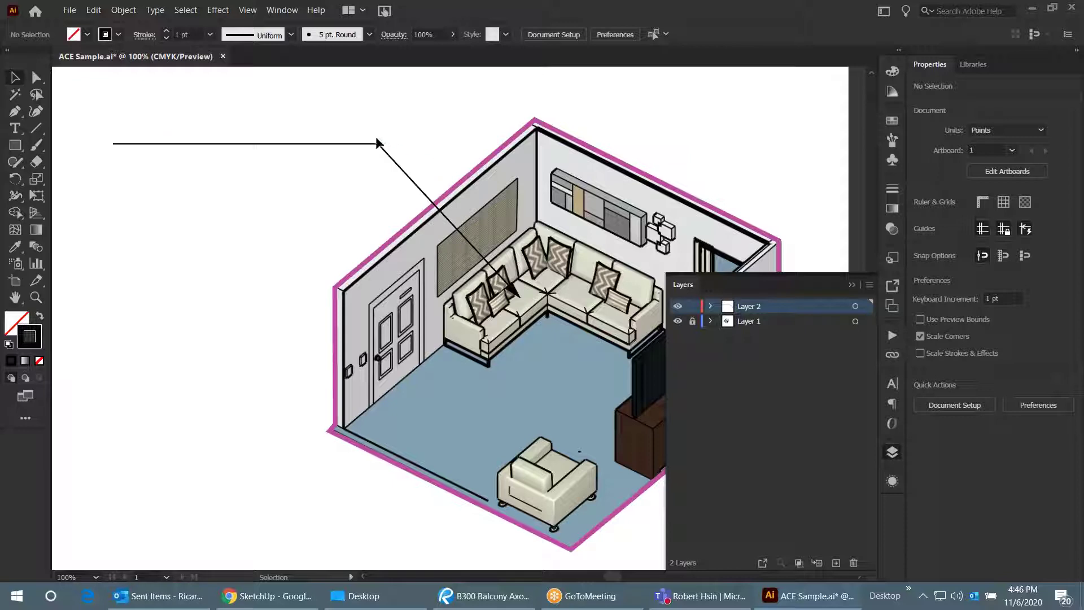
left_click(384, 151)
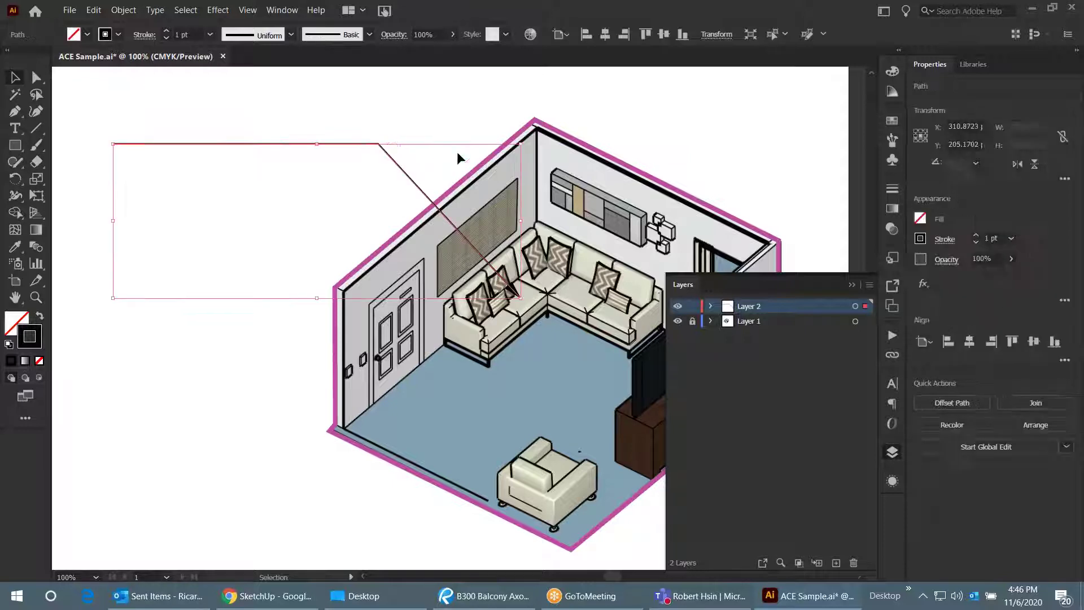
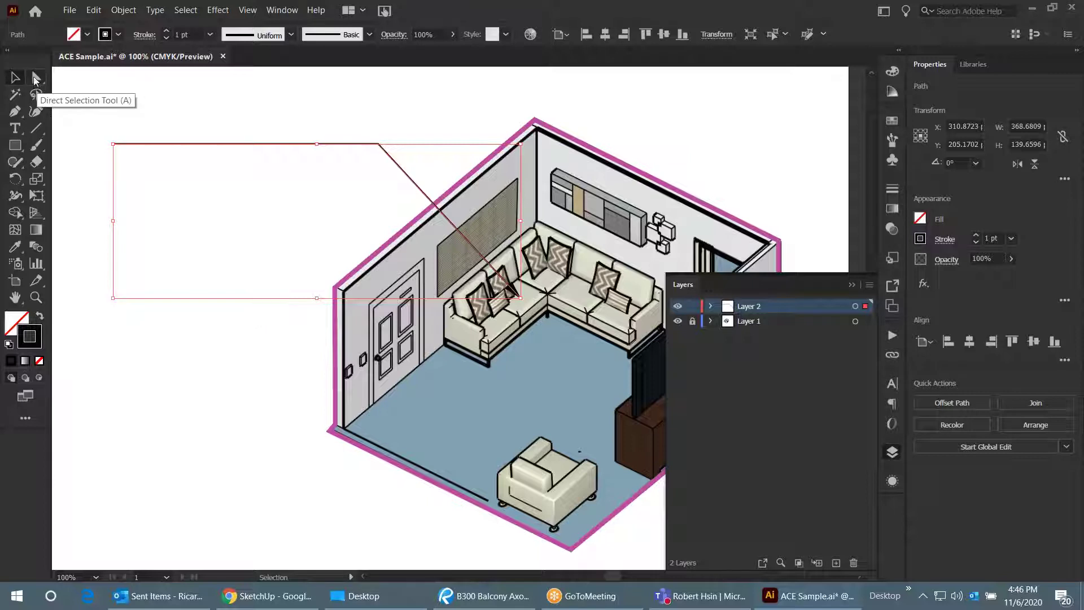
- Nudge the leader line's bend point slightly up and to the right
left_click(35, 80)
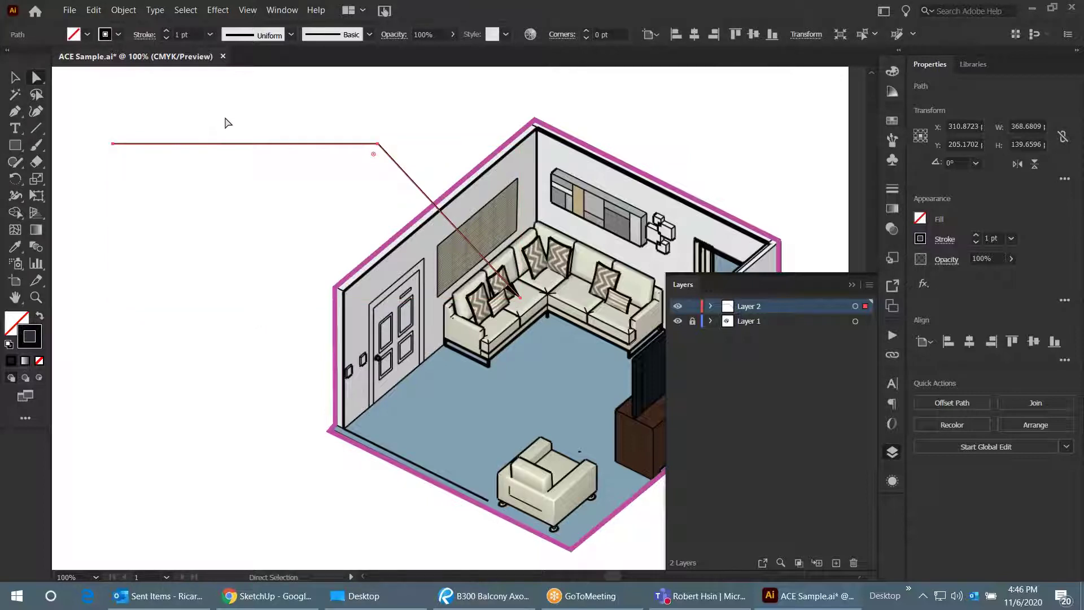
left_click(389, 131)
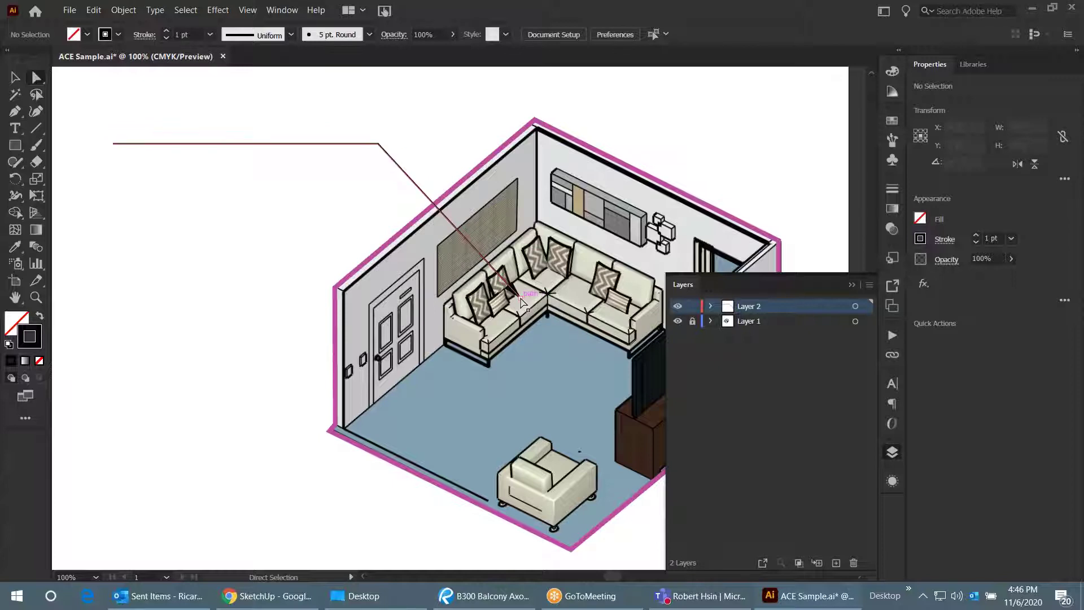
left_click(521, 299)
mouse_move(521, 299)
left_mouse_down()
mouse_move(543, 296)
mouse_move(534, 309)
mouse_move(290, 288)
mouse_move(497, 322)
mouse_move(526, 292)
left_mouse_up()
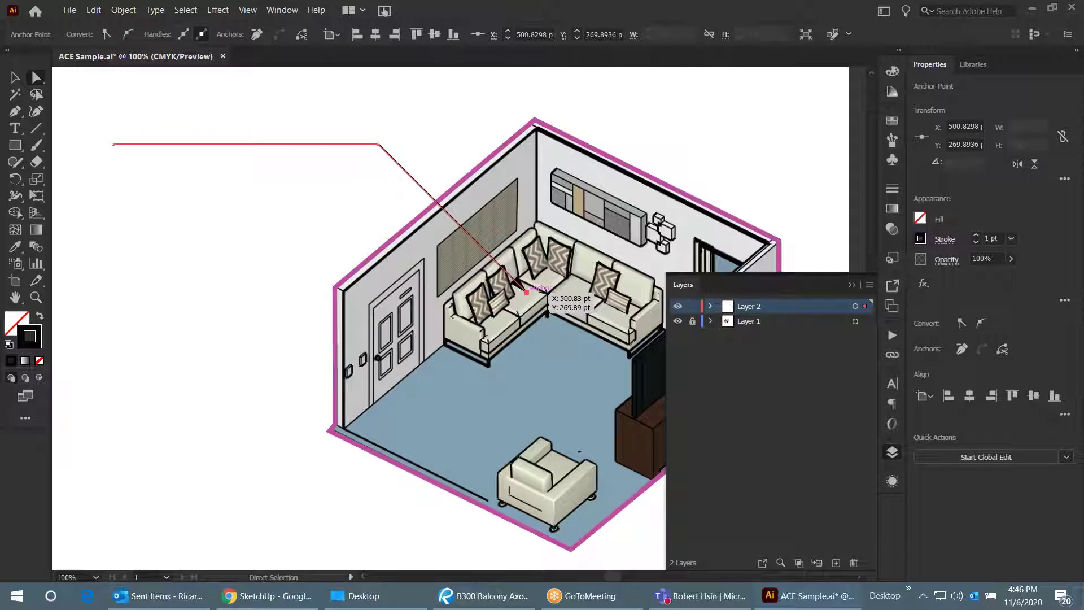
- Drag the leader line's arrow tip down onto the sectional sofa
scroll(536, 305, "up", 4, "alt")
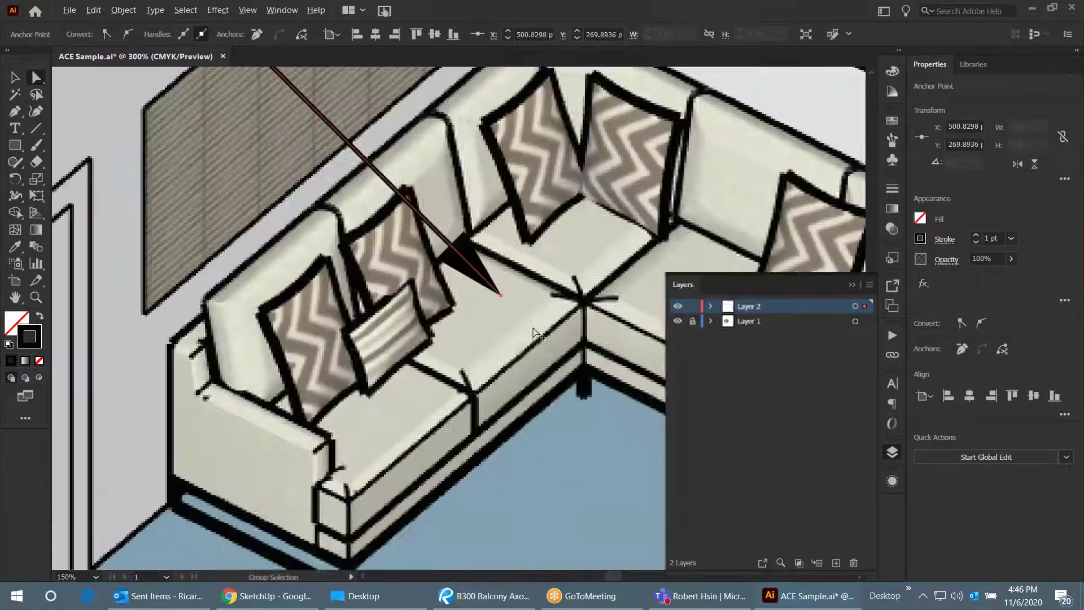
left_click_drag(501, 294, 517, 321)
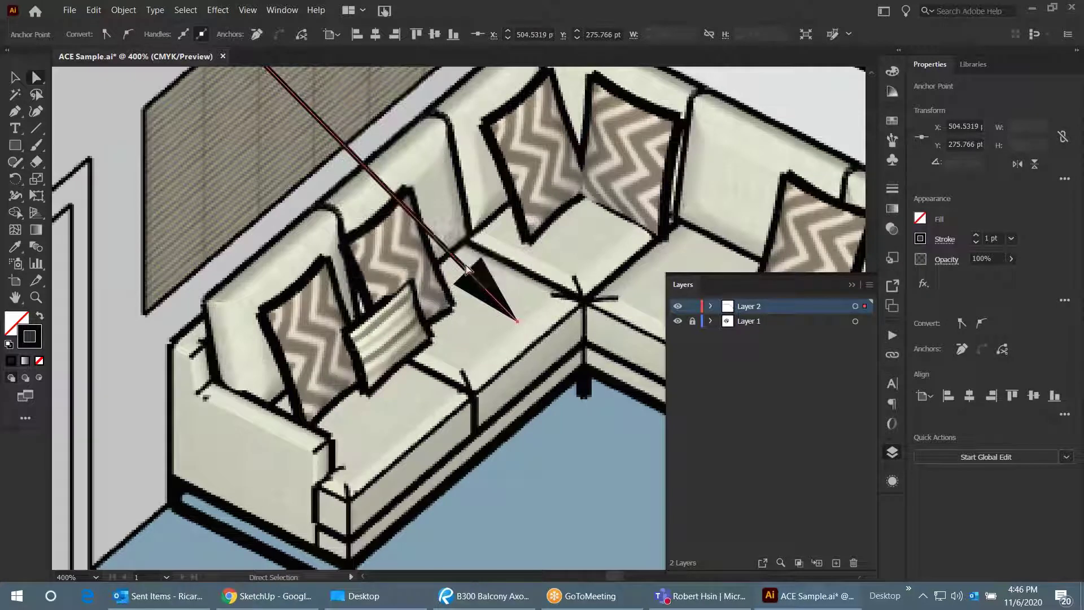
scroll(565, 323, "down", 4, "alt")
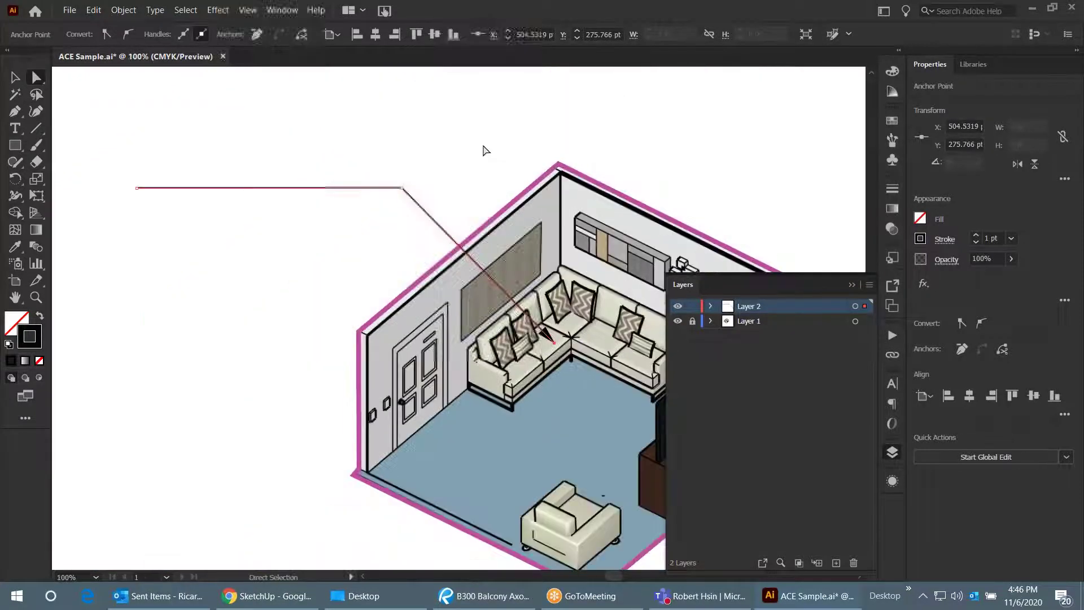
left_click(483, 150)
scroll(483, 150, "down", 1, "alt")
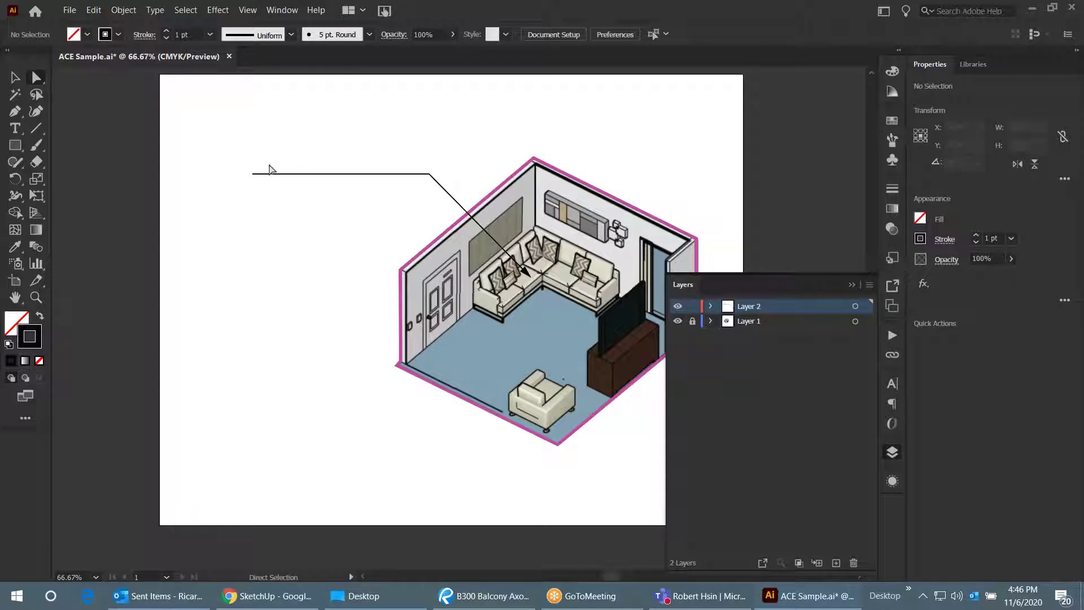
- Draw an area text frame left of the room reading SECTIONAL SOFA
left_click(15, 128)
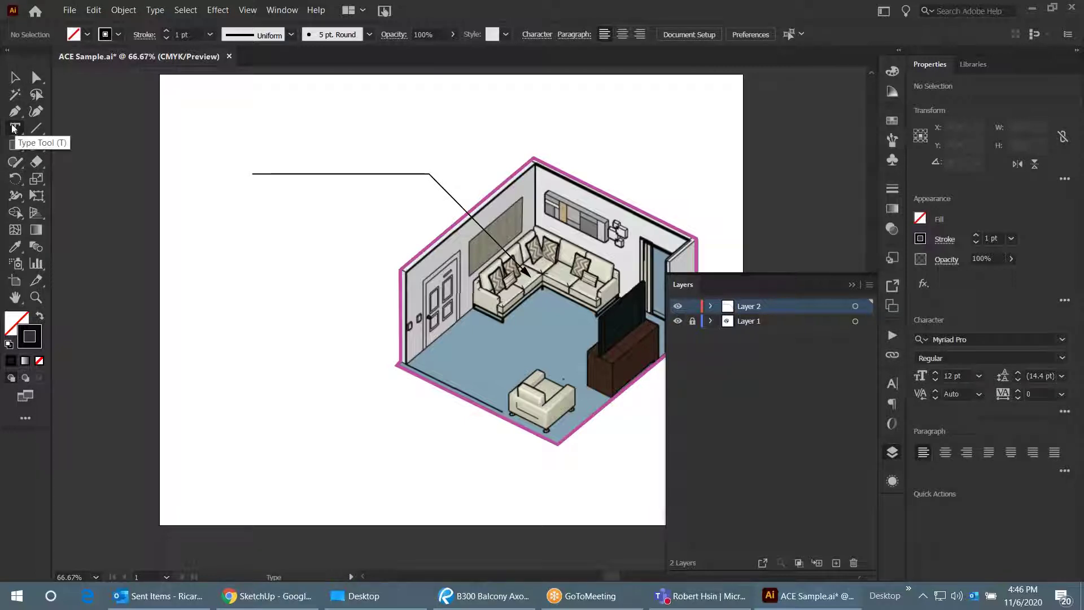
left_click_drag(204, 194, 384, 262)
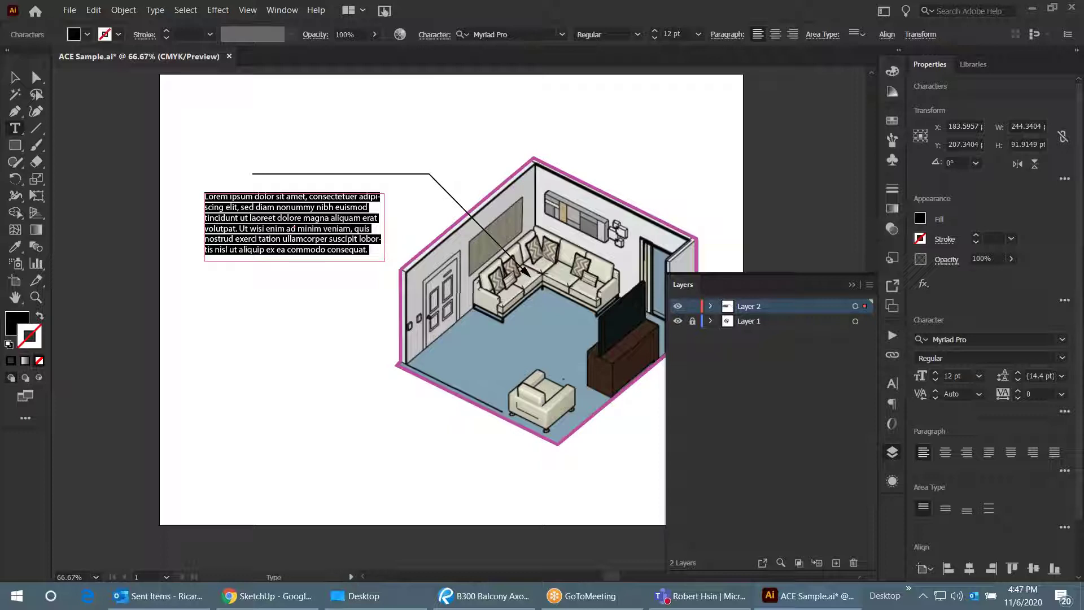
type("s")
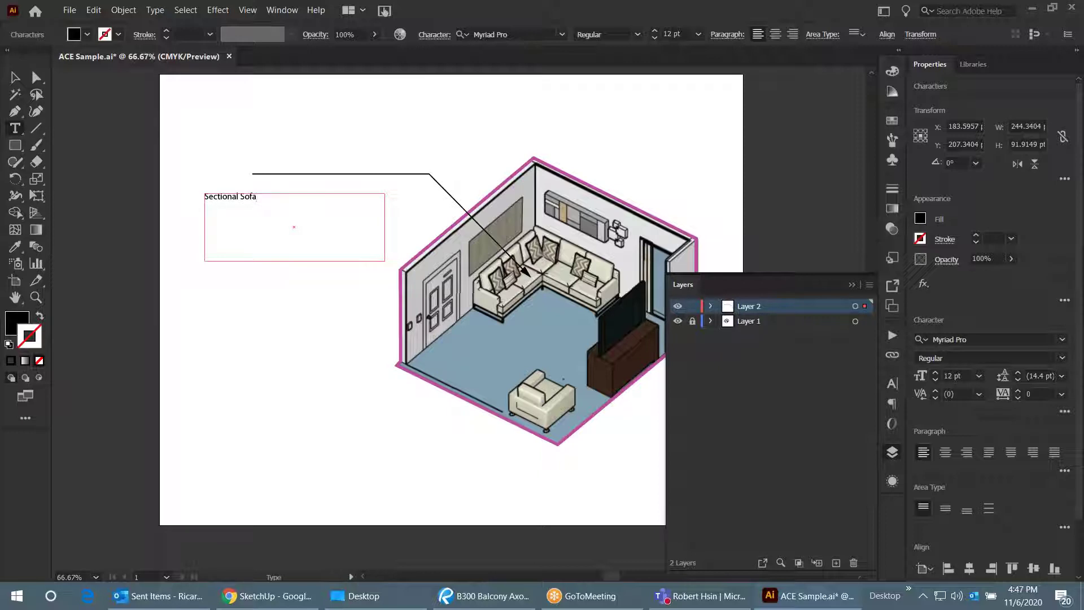
left_click_drag(278, 215, 182, 179)
type("SECTIONAL SOFA")
left_click(15, 77)
left_click(243, 163)
scroll(241, 194, "up", 2)
left_click(271, 215)
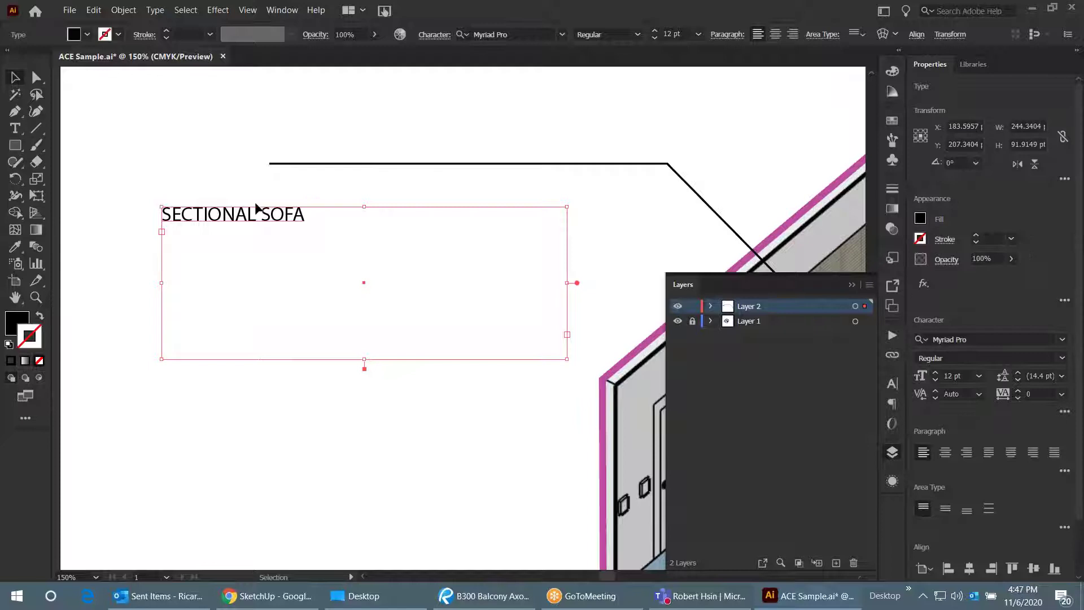
- Step the SECTIONAL SOFA label's font size up from 12 pt to 24 pt
left_click(226, 141)
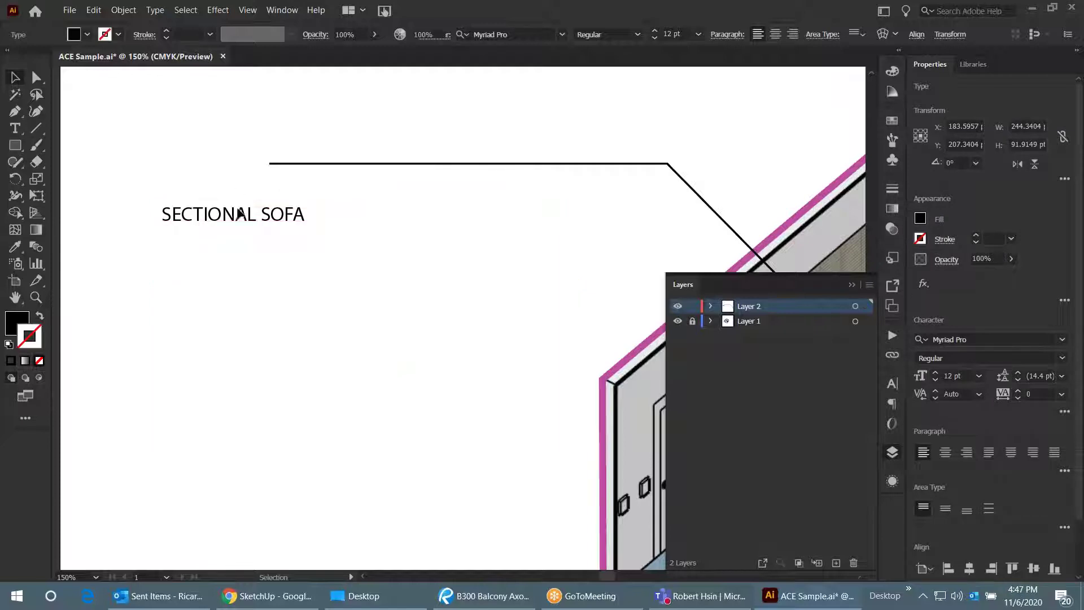
left_click(234, 215)
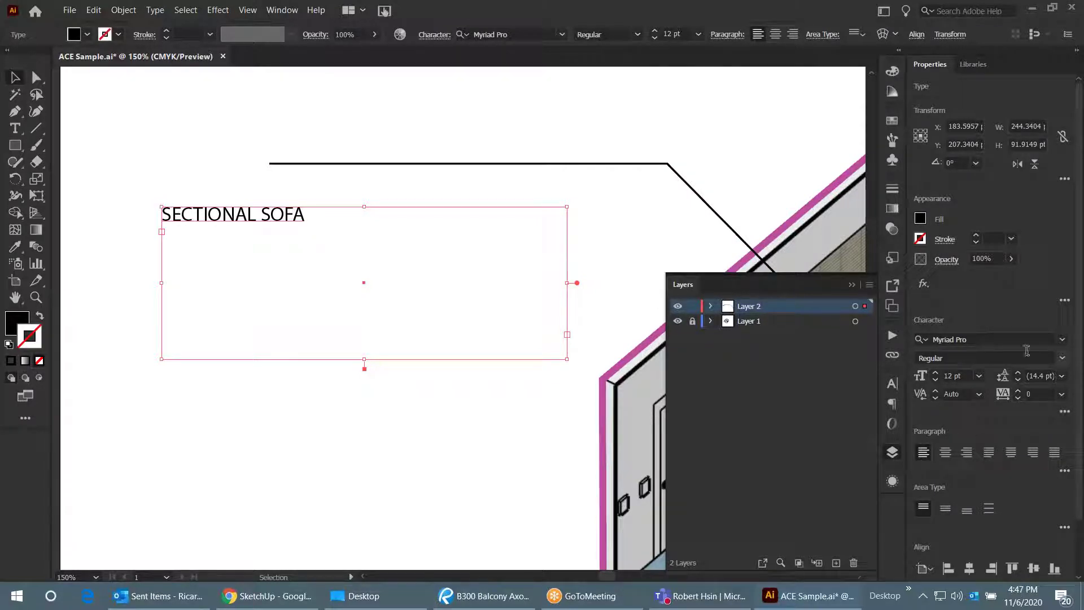
left_click(935, 374)
left_click(935, 375)
left_click(935, 375)
left_click(935, 375)
left_click(935, 375)
left_click(936, 375)
left_click(936, 374)
left_click(936, 375)
left_click(936, 374)
left_click(935, 375)
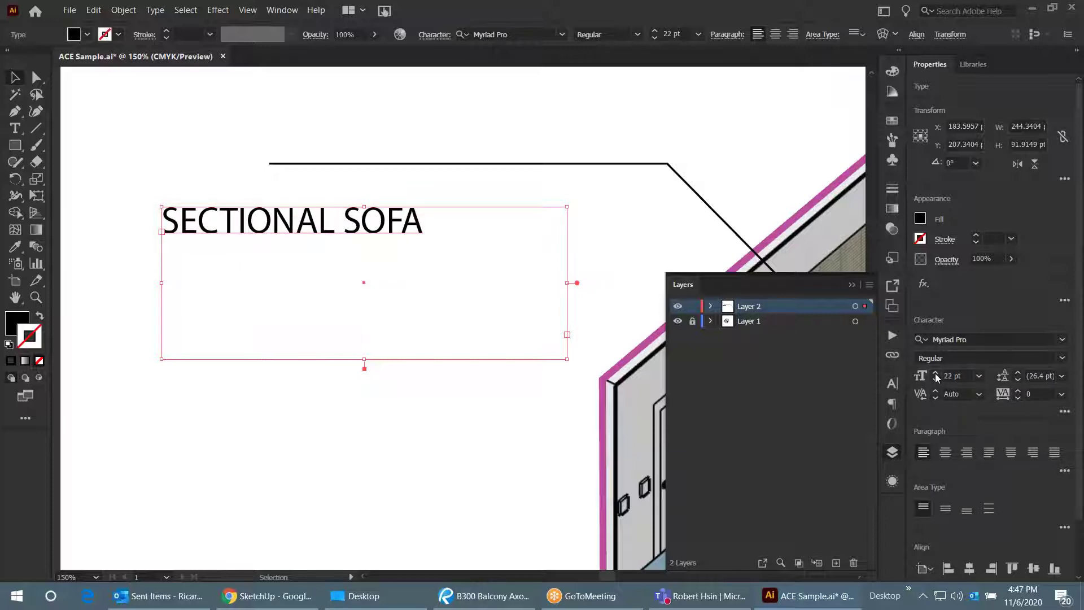
left_click(936, 375)
left_click(935, 375)
- Zoom out to view the whole drawing and reselect the 24 pt label
left_click(527, 419)
key("ctrl+minus")
scroll(266, 261, "down", 2)
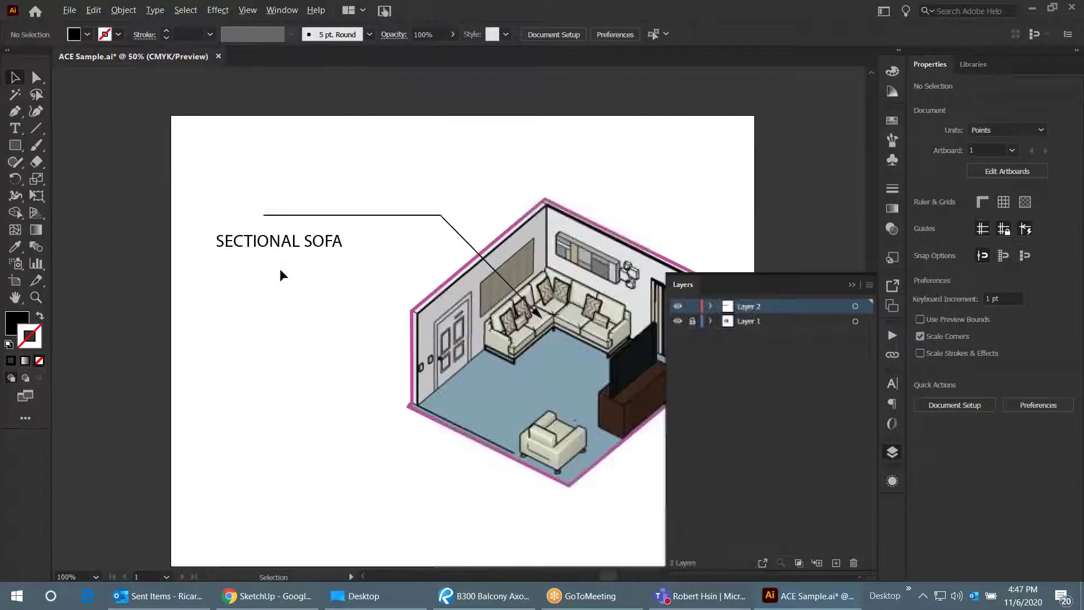
scroll(280, 269, "up", 2)
left_click(316, 229)
- Move the SECTIONAL SOFA label up toward the leader line's horizontal run
left_click_drag(253, 226, 252, 189)
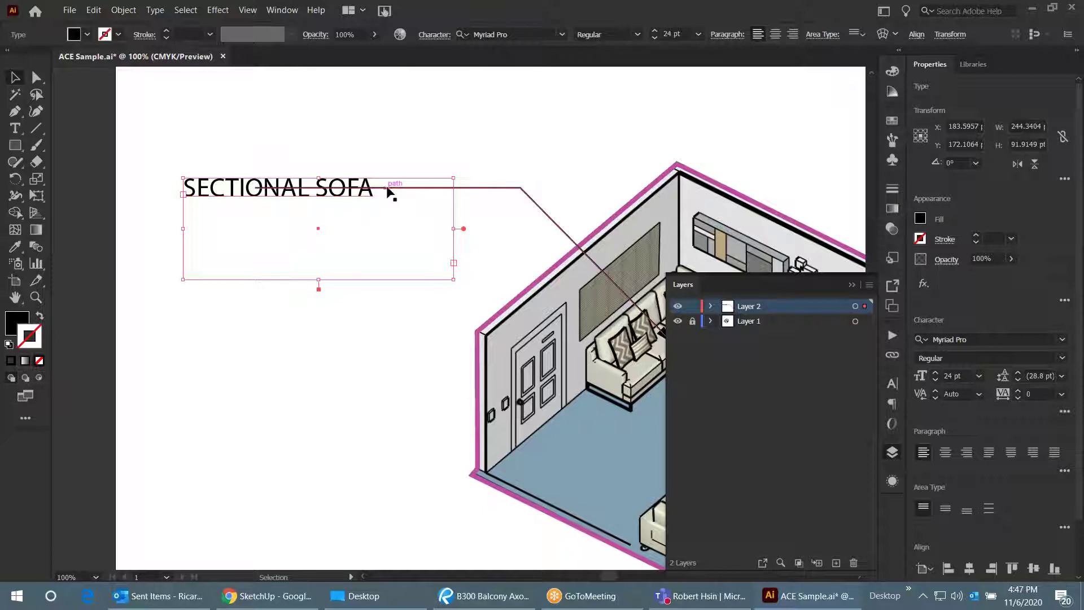
left_click(290, 144)
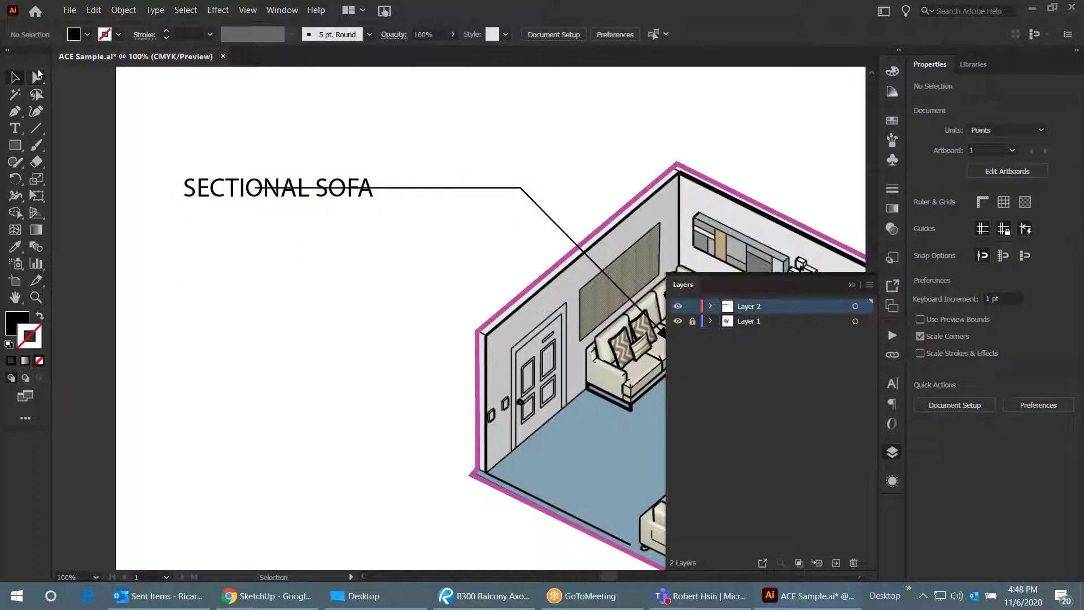
left_click(36, 78)
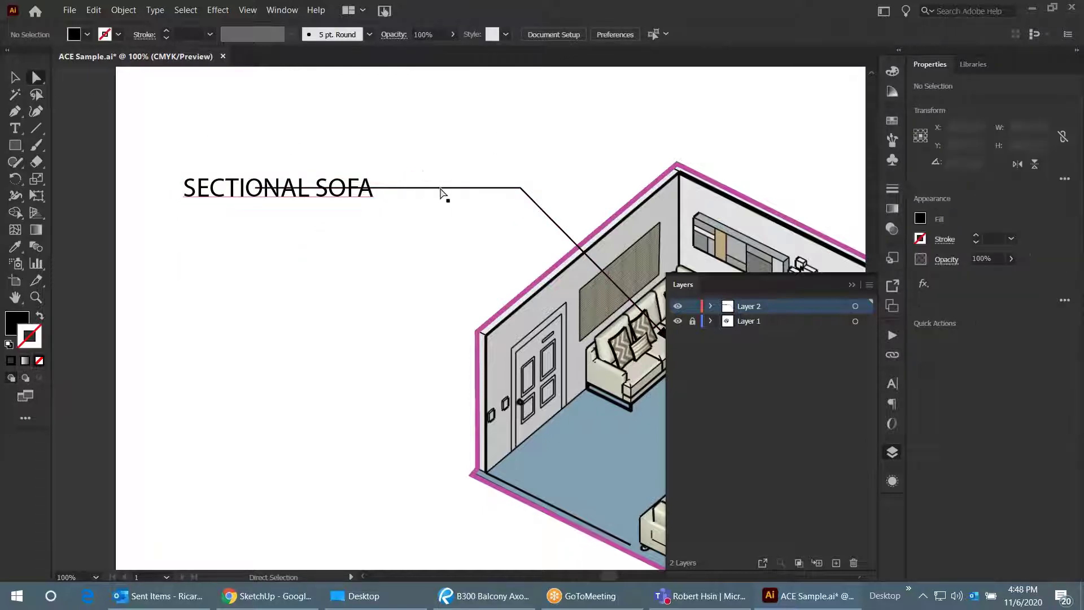
left_click(537, 200)
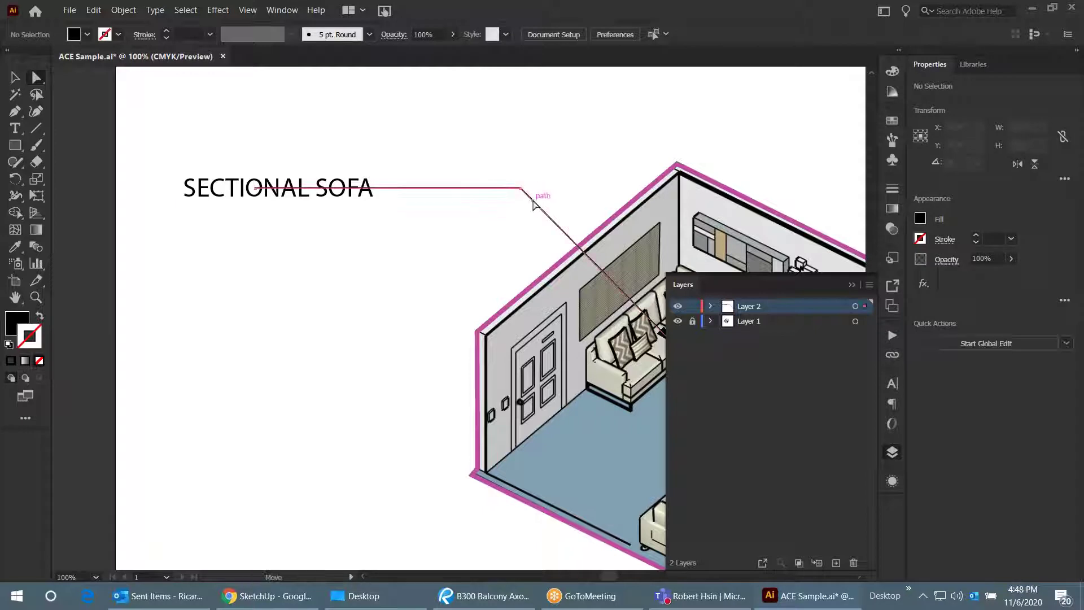
scroll(257, 190, "up", 6)
left_click(267, 322)
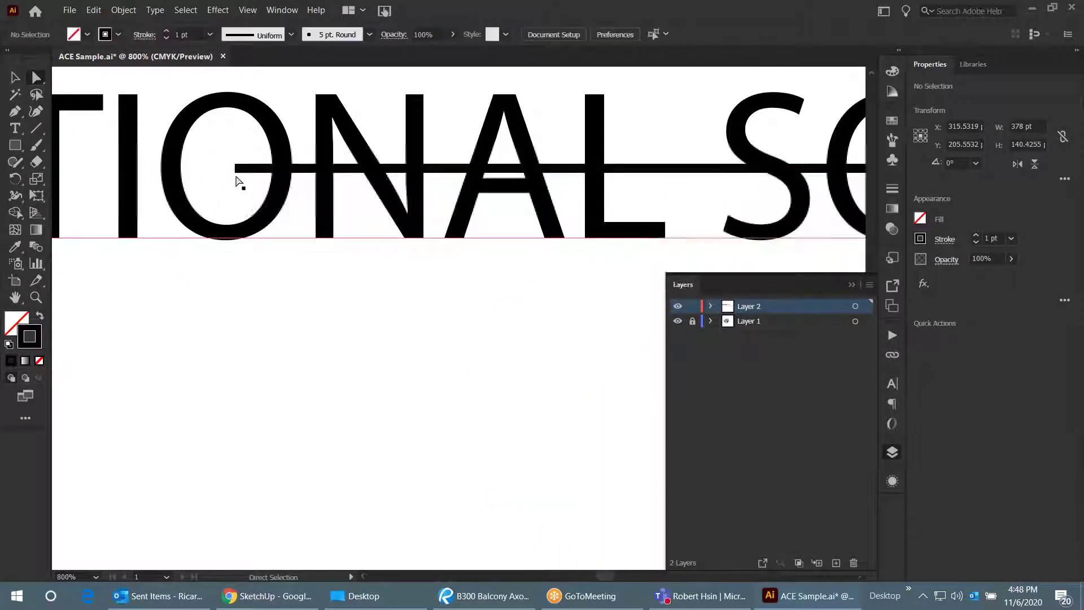
left_click(236, 170)
scroll(230, 174, "down", 1)
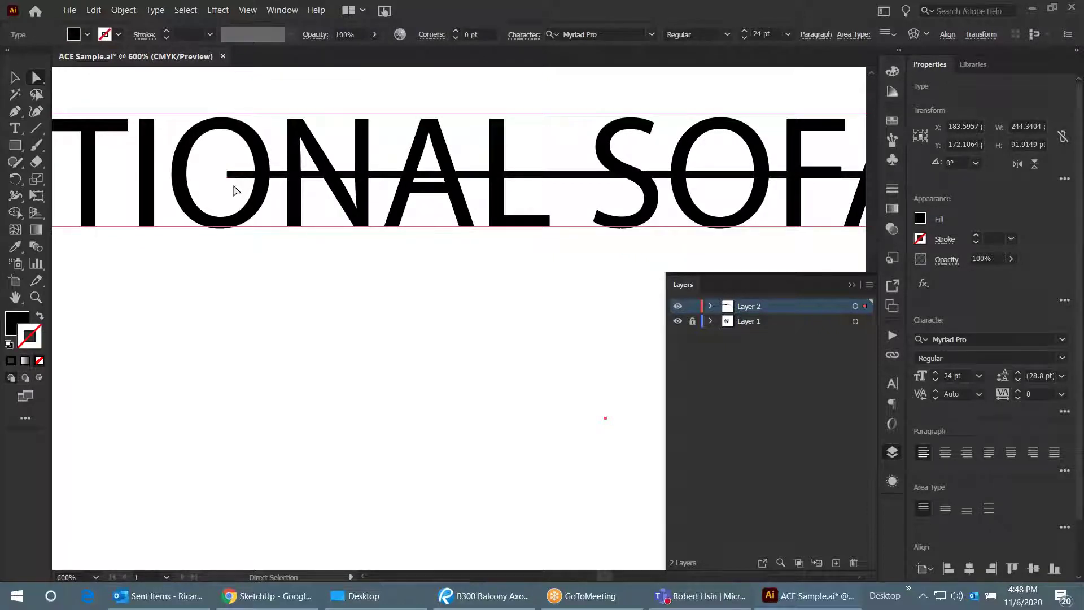
scroll(228, 178, "down", 2)
- Level the label with the line and drag the line's left end right past the text
key("v")
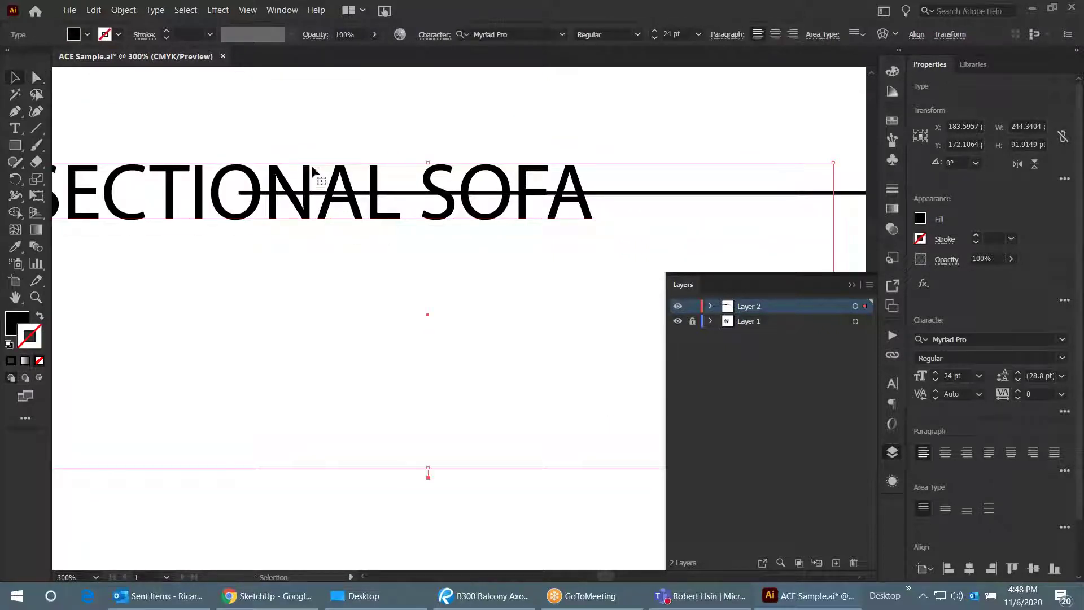
left_click_drag(311, 179, 312, 230)
left_click(322, 145)
key("a")
left_click_drag(239, 192, 435, 188)
key("ctrl+minus")
key("ctrl+minus")
key("ctrl+minus")
- Set the label level with its leader line, then marquee-select label and line together
left_click(508, 169)
left_click(338, 168)
scroll(338, 101, "down", 2)
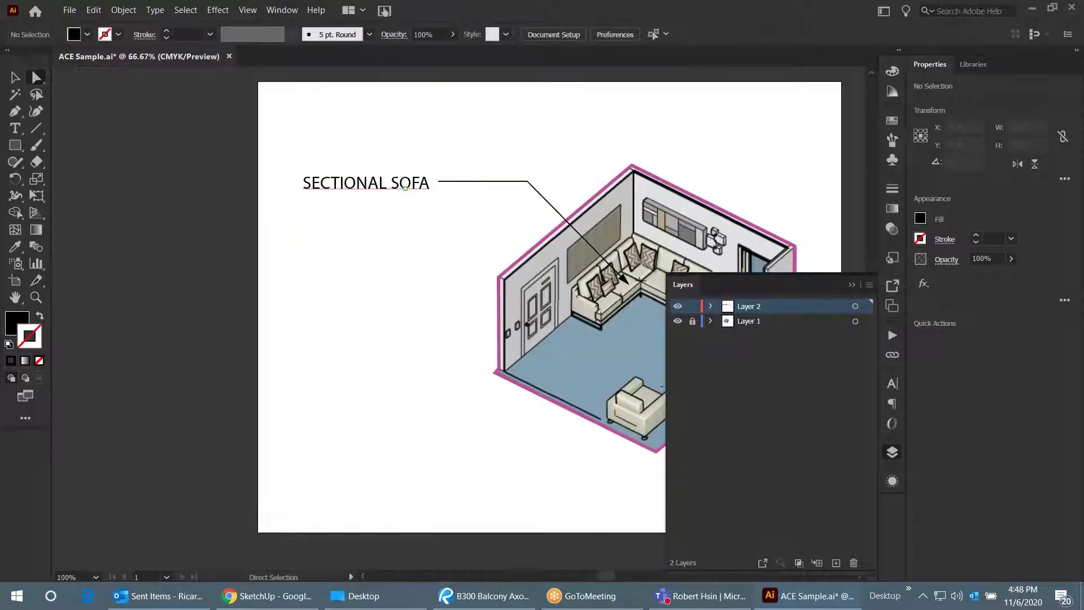
scroll(618, 161, "up", 1)
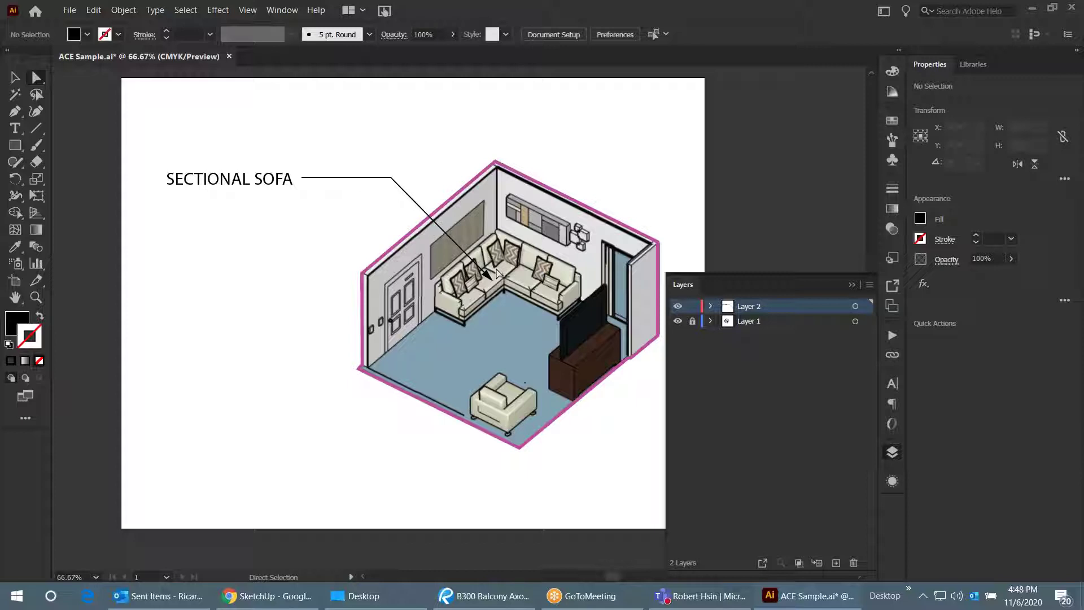
scroll(577, 262, "down", 1)
scroll(452, 183, "up", 1)
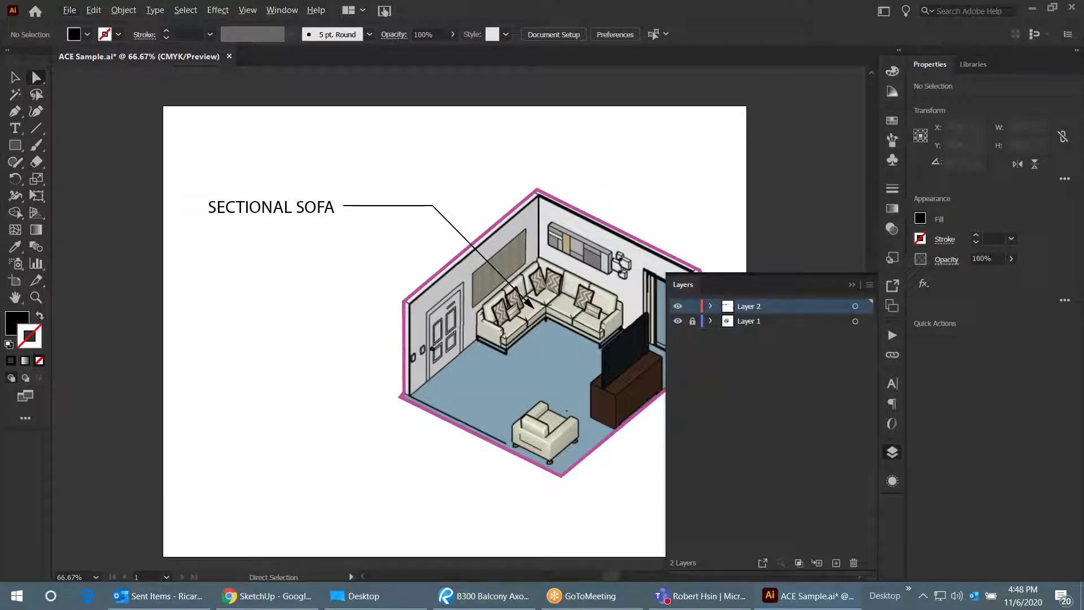
key("v")
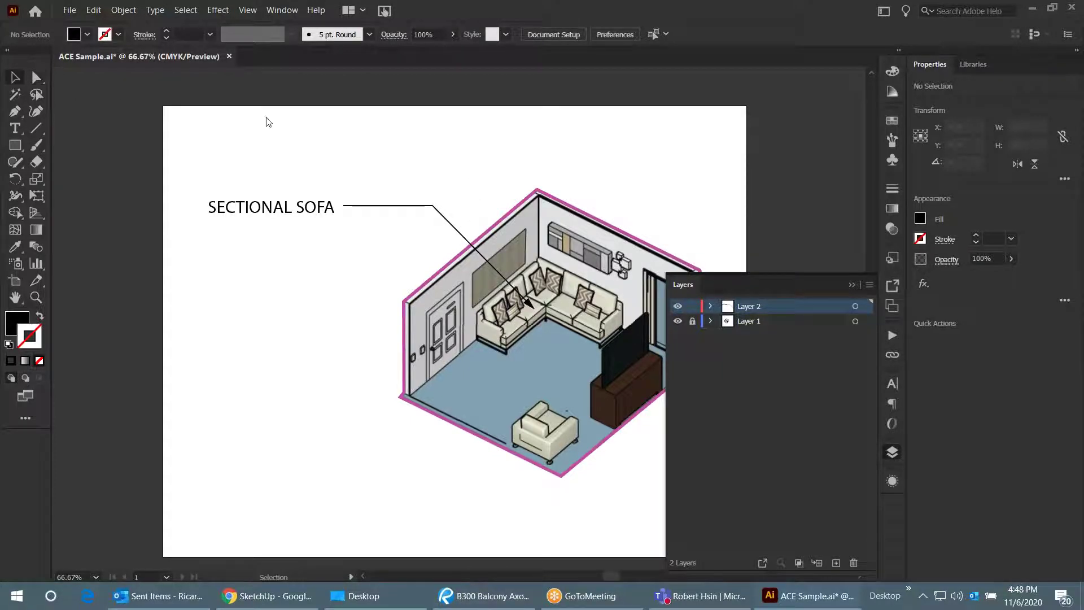
left_click_drag(394, 166, 293, 224)
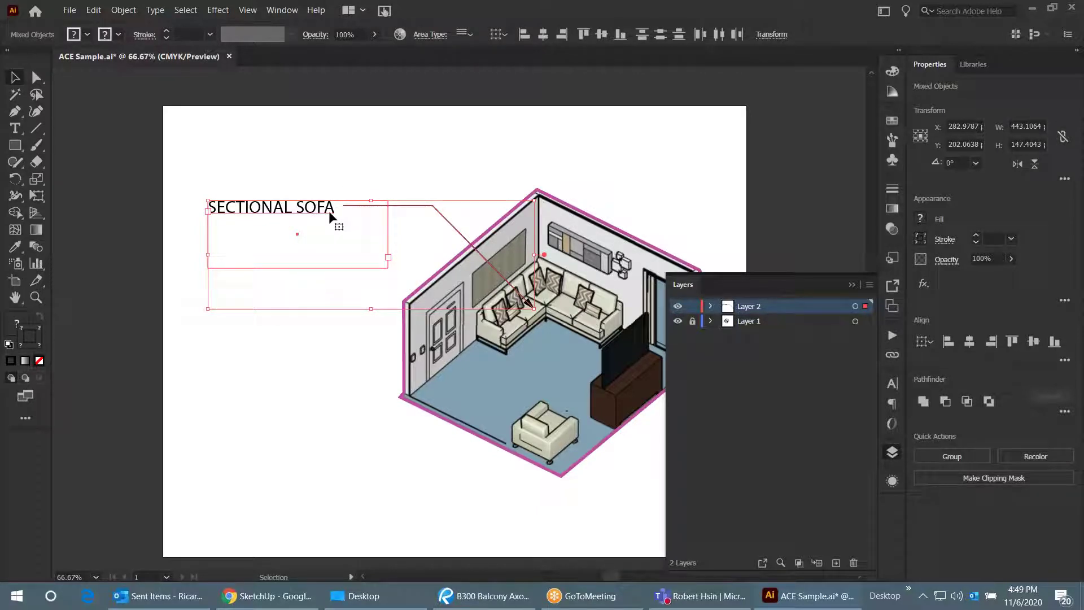
- Paste a copy of the SECTIONAL SOFA callout about 50 pt below the original
key("a")
key("v")
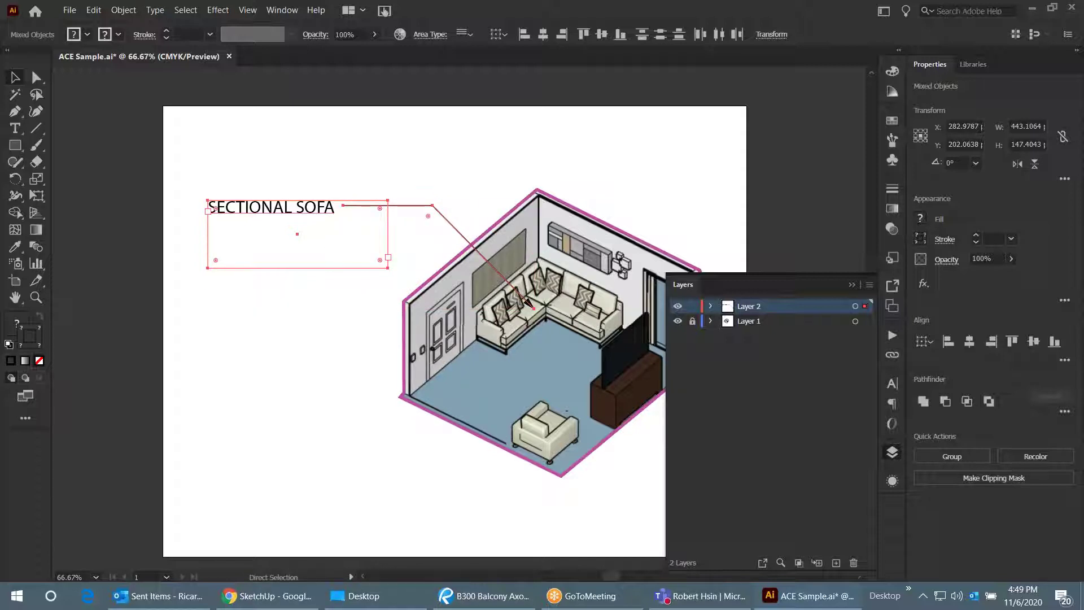
key("ctrl+v")
left_click_drag(341, 261, 354, 228)
left_click(362, 178)
mouse_move(265, 240)
left_mouse_down()
mouse_move(279, 218)
mouse_move(282, 249)
left_mouse_up()
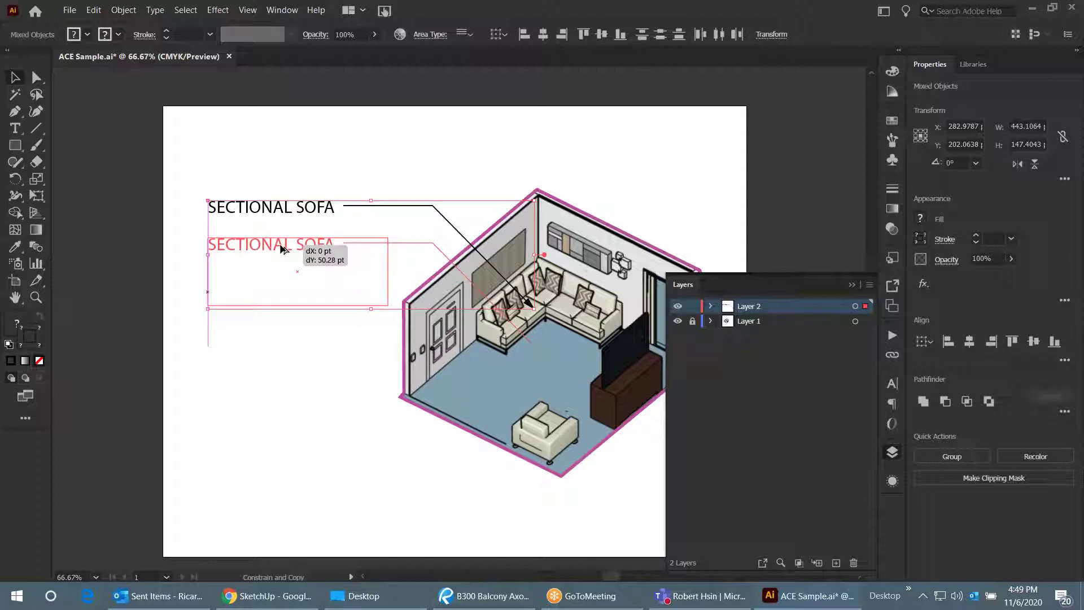
left_click_drag(282, 249, 283, 245)
key("ctrl+shift+a")
- Drag the copied callout's arrow tip down-right onto the TV console
left_click_drag(534, 329, 461, 300)
scroll(462, 300, "up", 1)
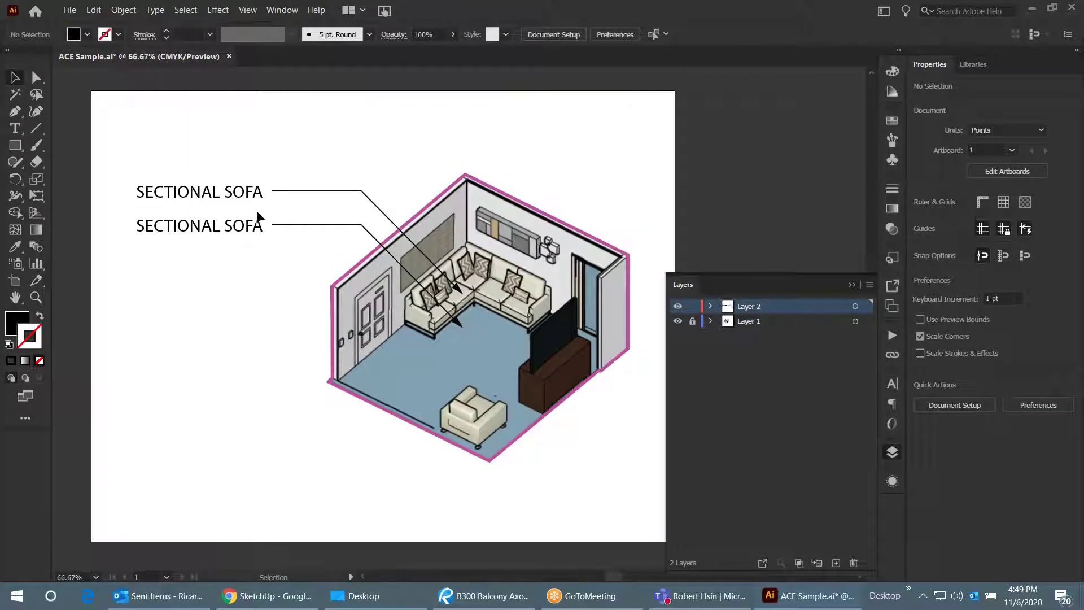
key("a")
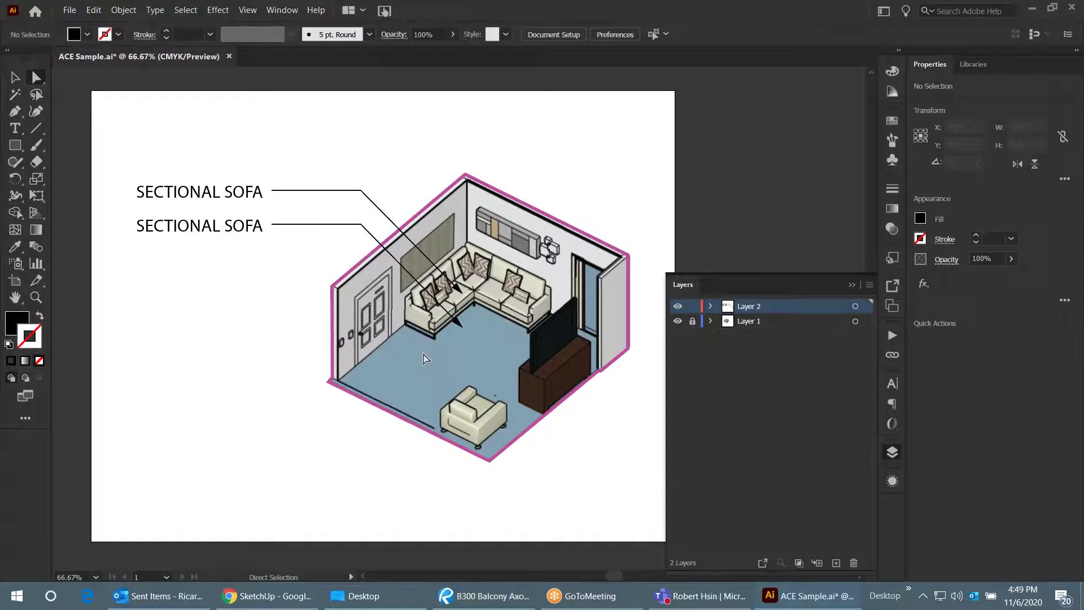
left_click_drag(461, 328, 518, 355)
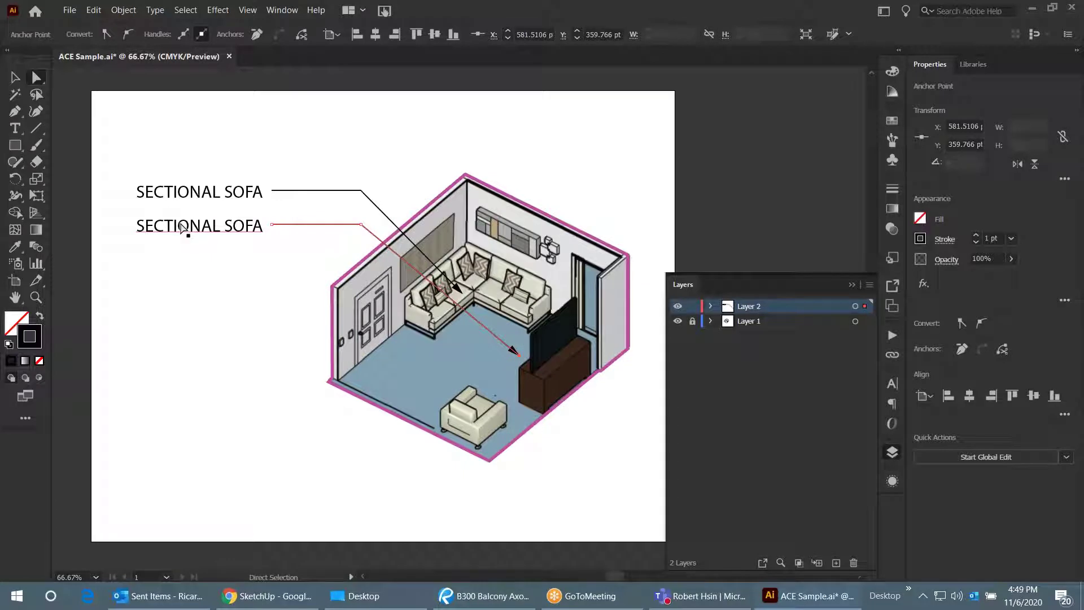
- Retype the lower label's text as TV CONSOLE
left_click(15, 77)
left_click(204, 241)
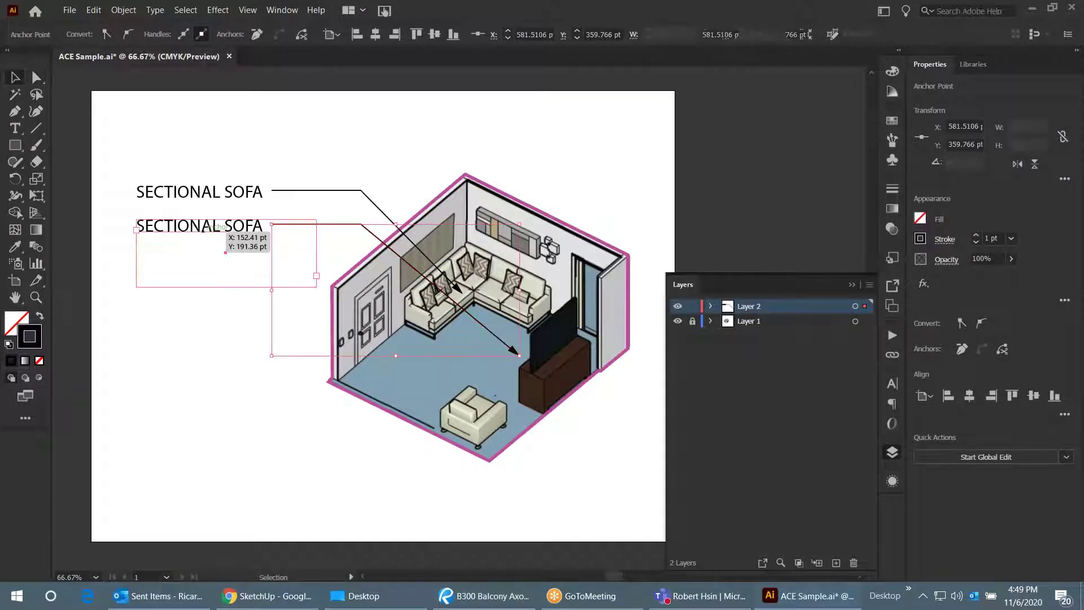
double_click(192, 226)
double_click(189, 225)
triple_click(201, 227)
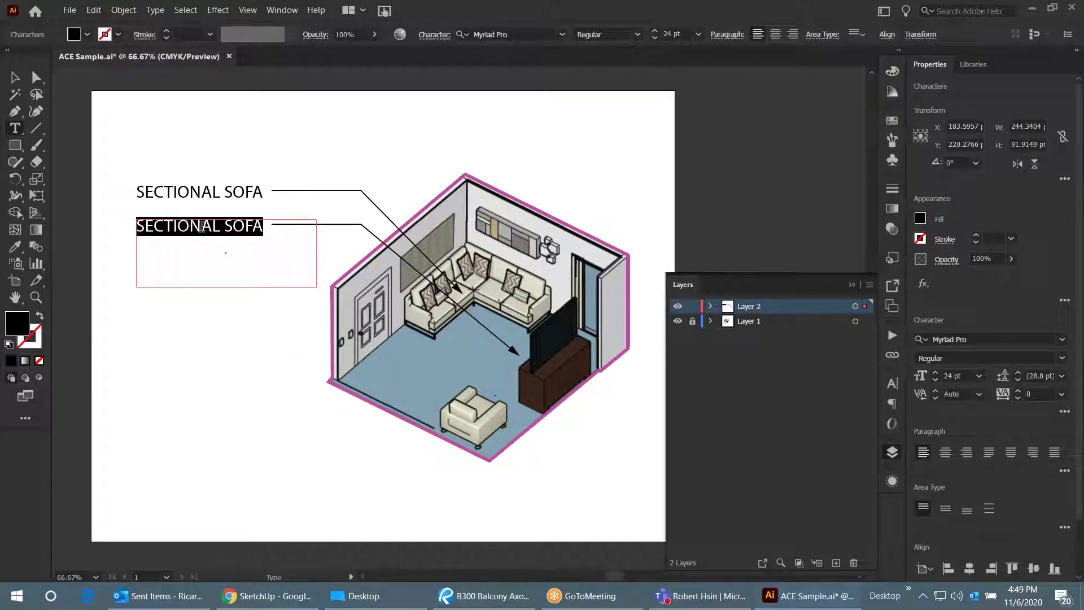
triple_click(210, 233)
type("TV CONCO")
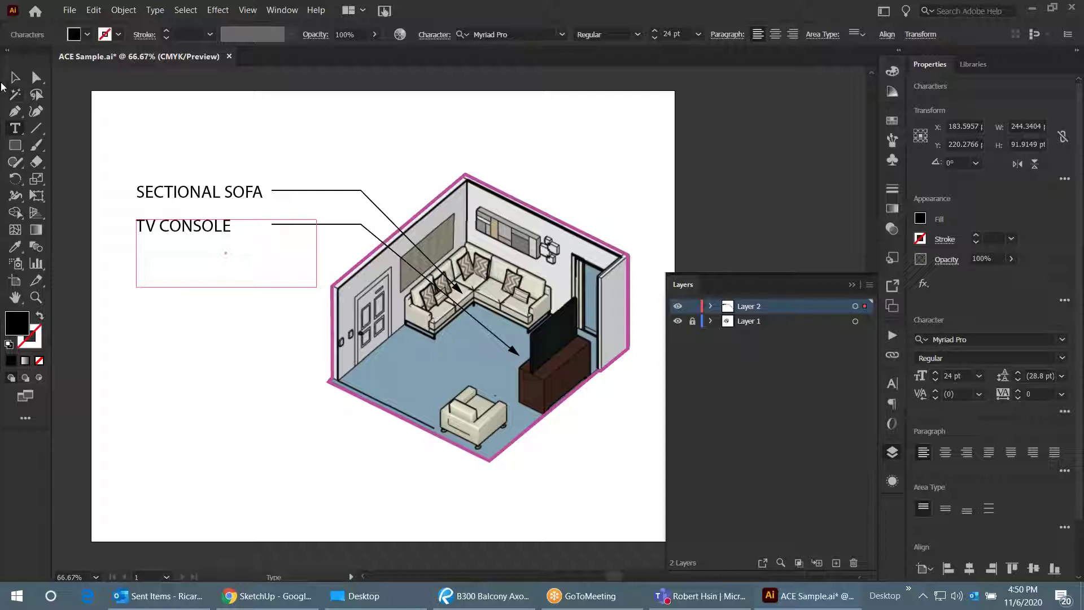
- Deselect the label and bring up the B300 Balcony Axon presentation in Bluebeam Revu
left_click(15, 79)
left_click(414, 156)
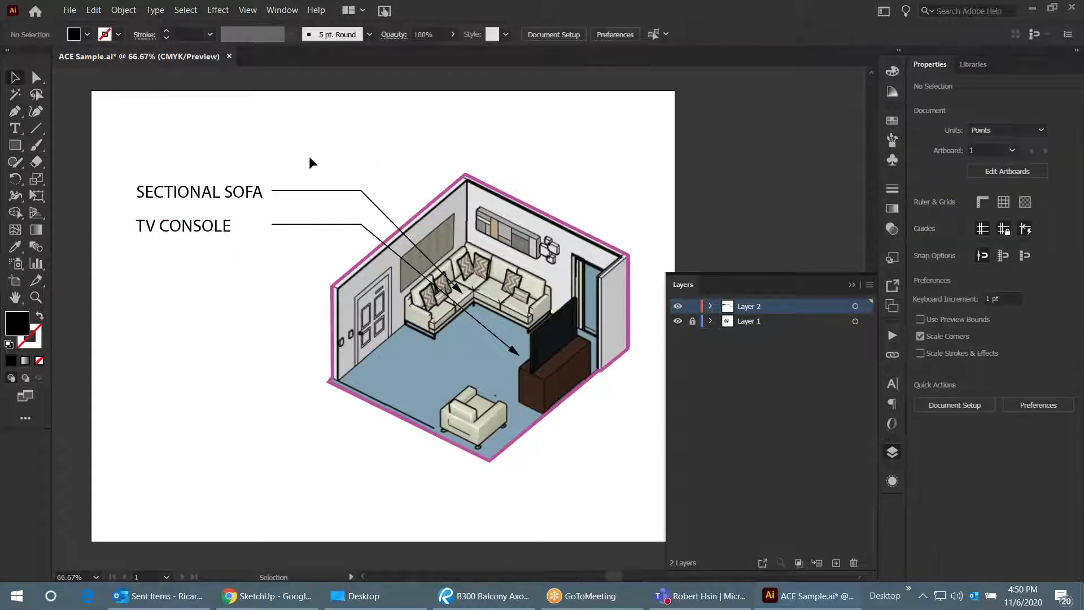
scroll(310, 164, "down", 1)
scroll(312, 163, "up", 2)
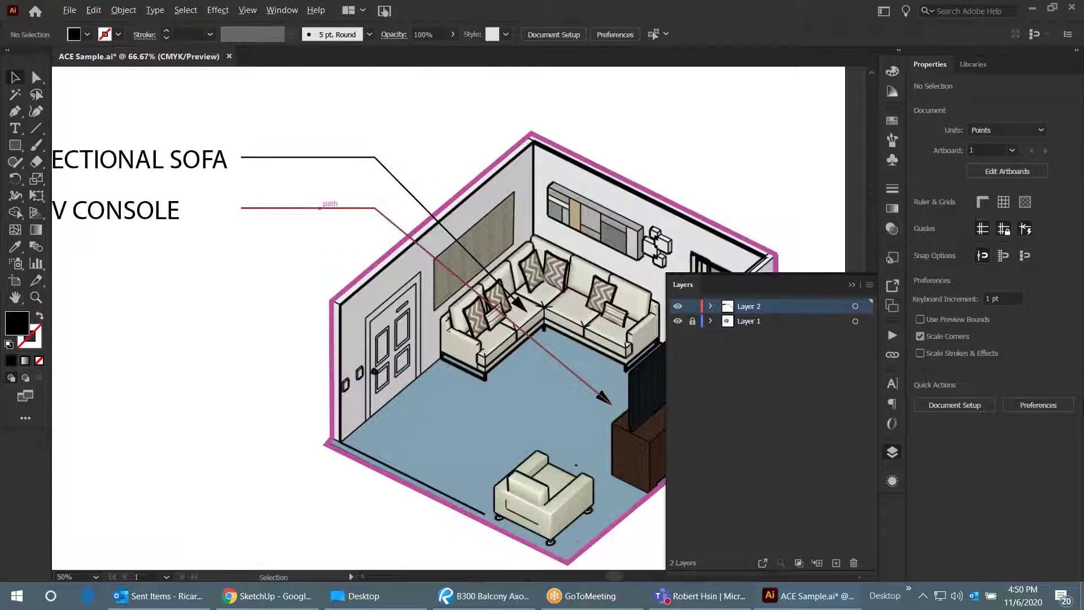
scroll(477, 232, "down", 1)
scroll(476, 226, "down", 2)
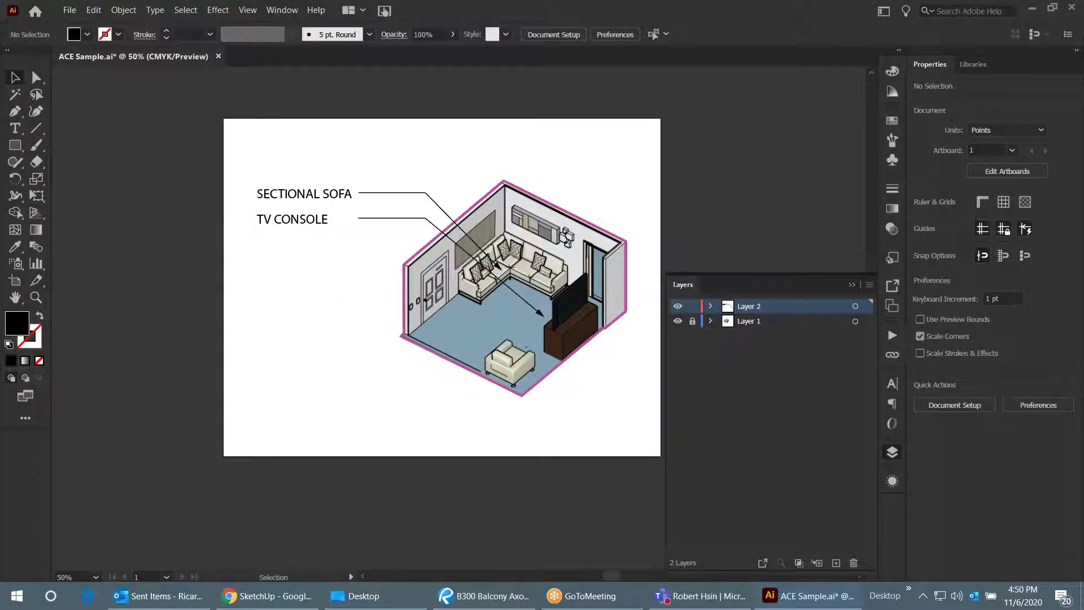
scroll(559, 258, "up", 1)
scroll(635, 240, "up", 1)
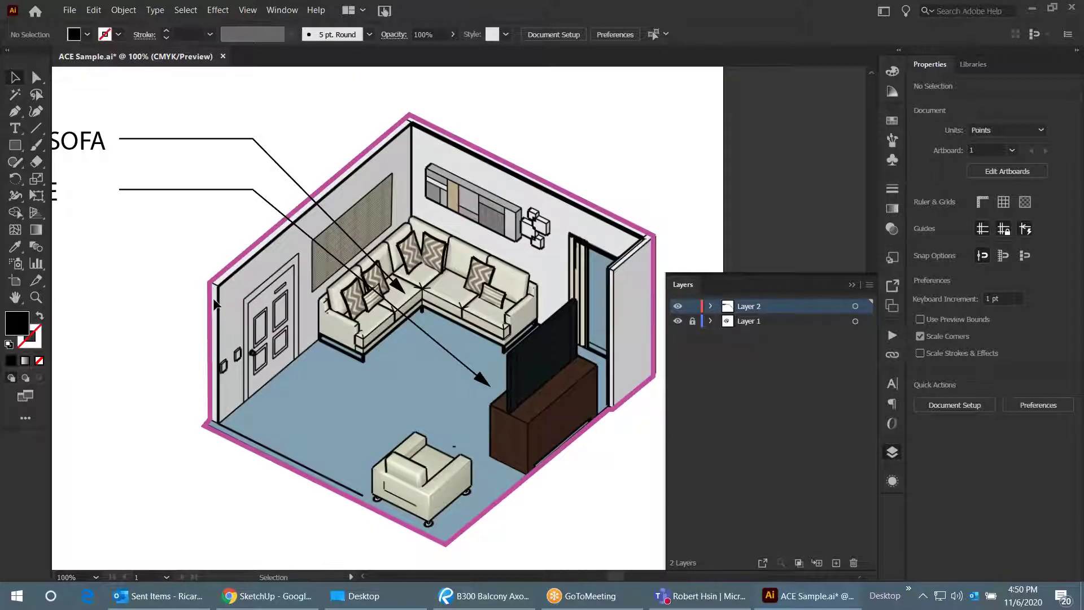
scroll(198, 297, "down", 1)
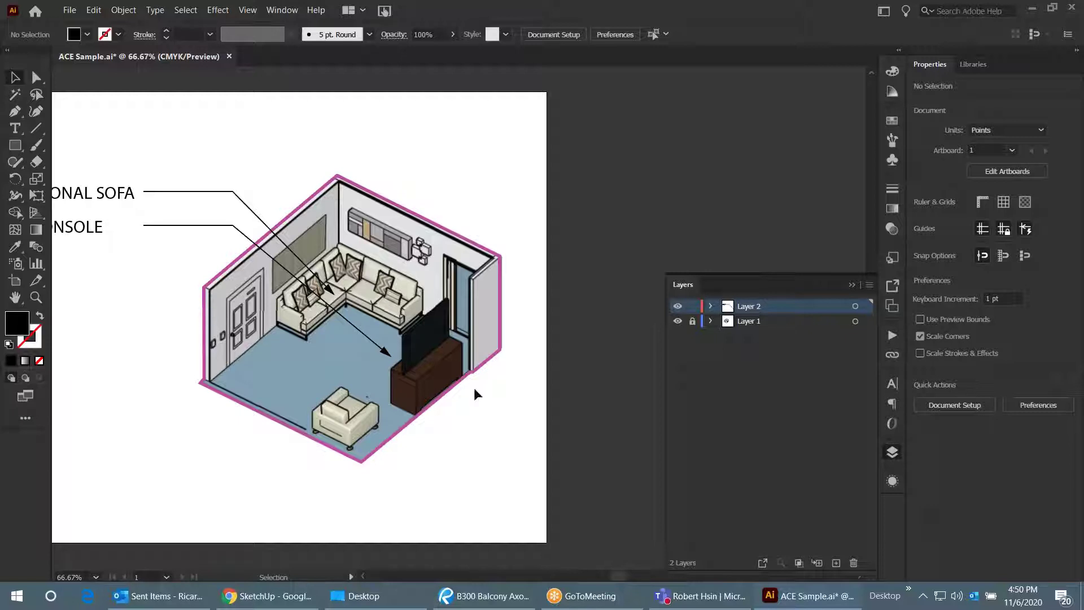
left_click(486, 593)
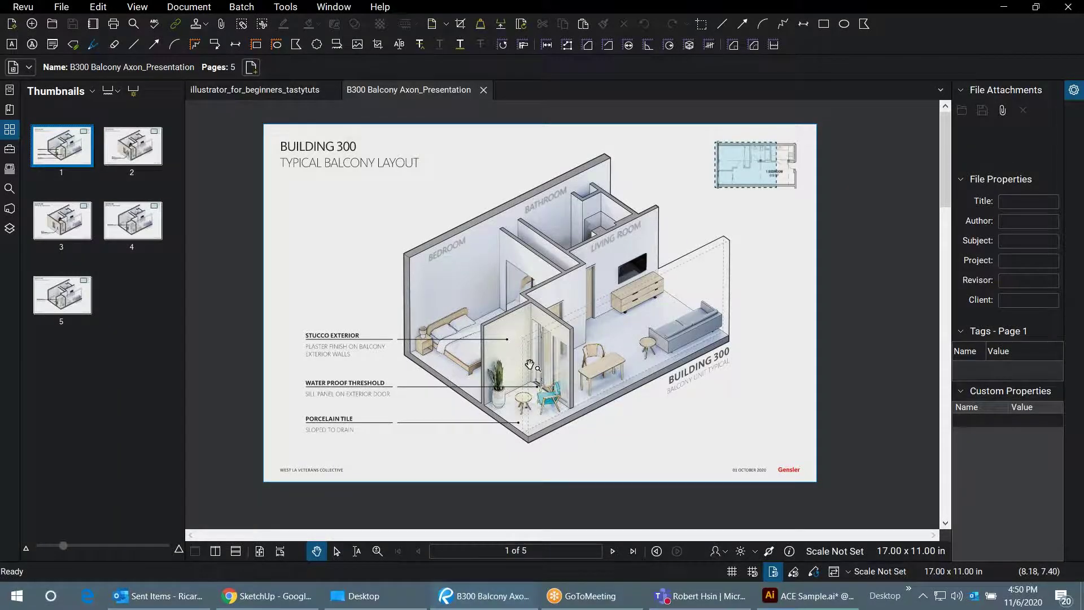
- Zoom and pan the balcony axon reference to show its right side and title
key("alt")
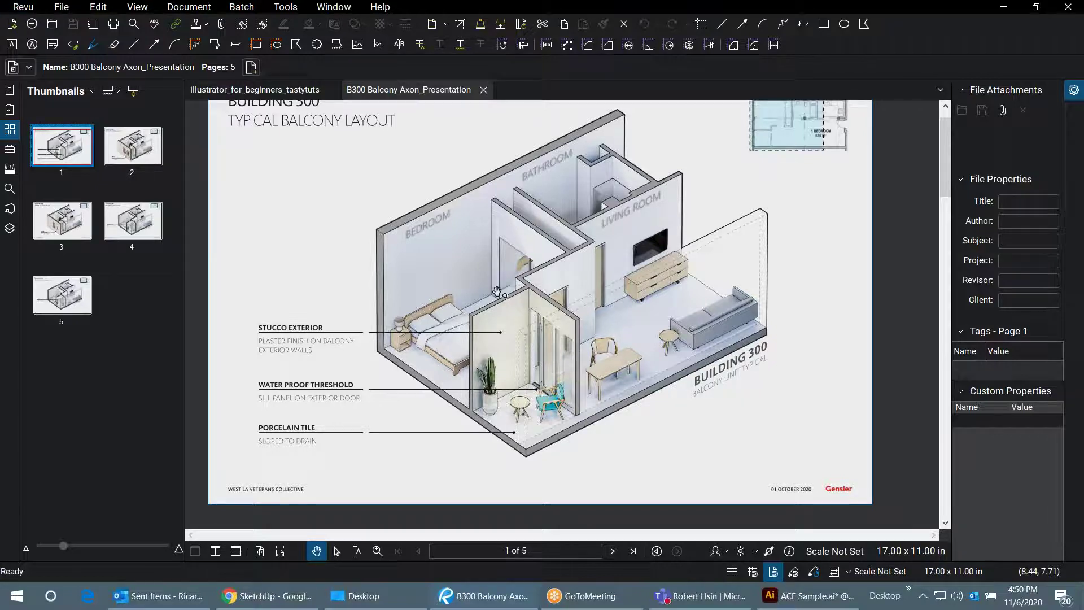
scroll(497, 292, "up", 1)
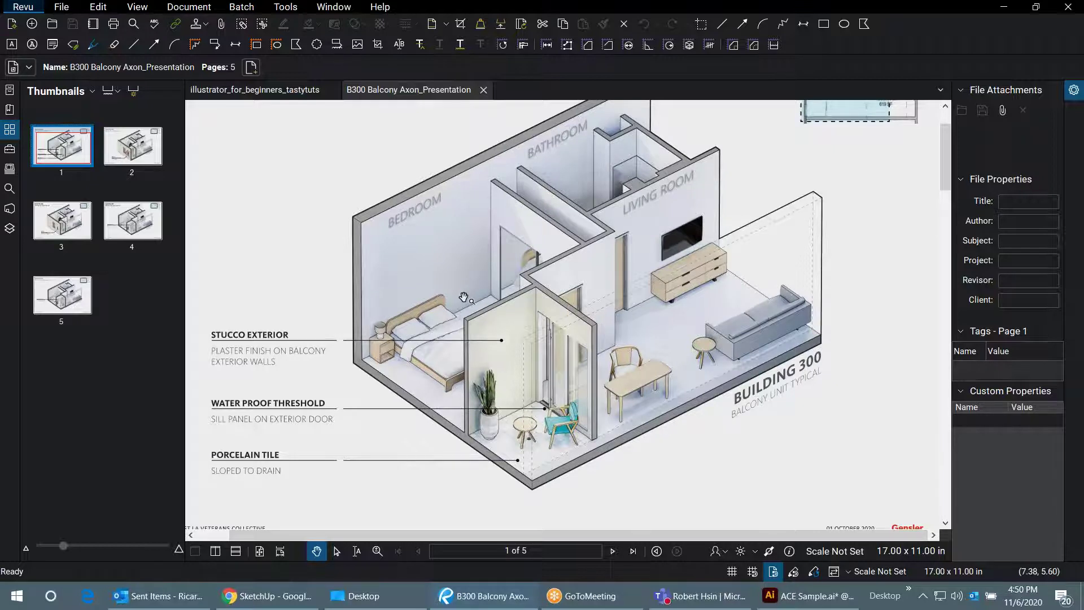
left_click_drag(445, 273, 399, 320)
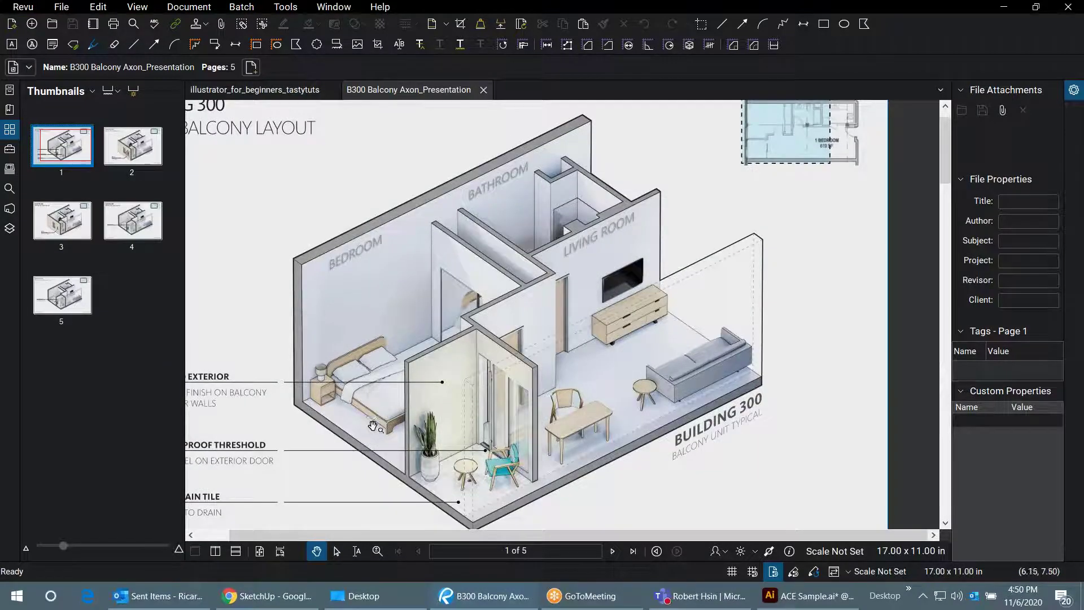
left_click_drag(374, 425, 361, 418)
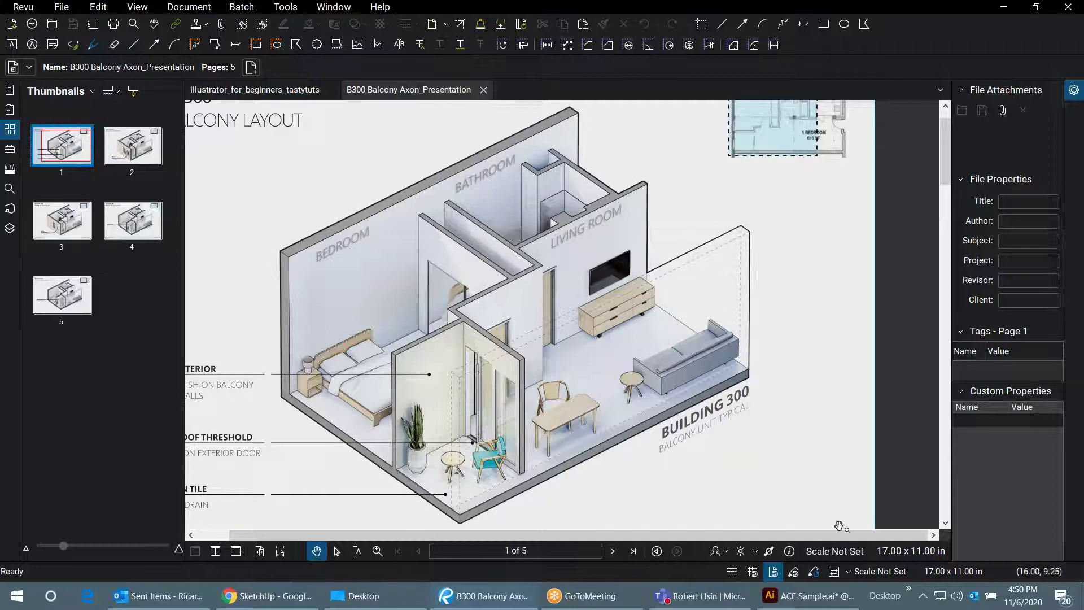
- Return to the ACE Sample.ai room illustration in Illustrator
left_click(807, 595)
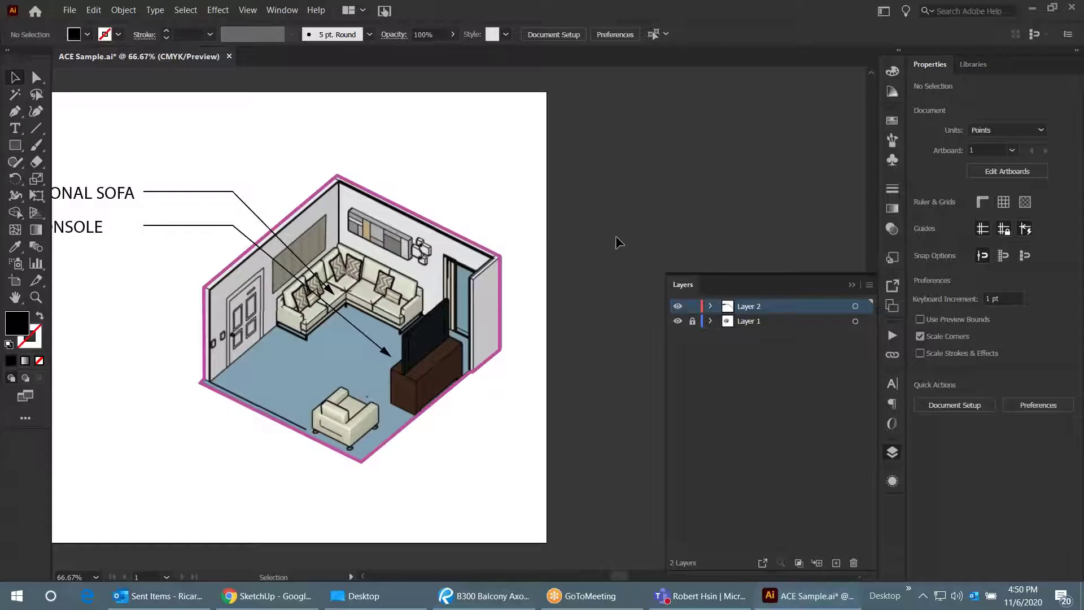
scroll(615, 235, "down", 1)
scroll(309, 339, "up", 2)
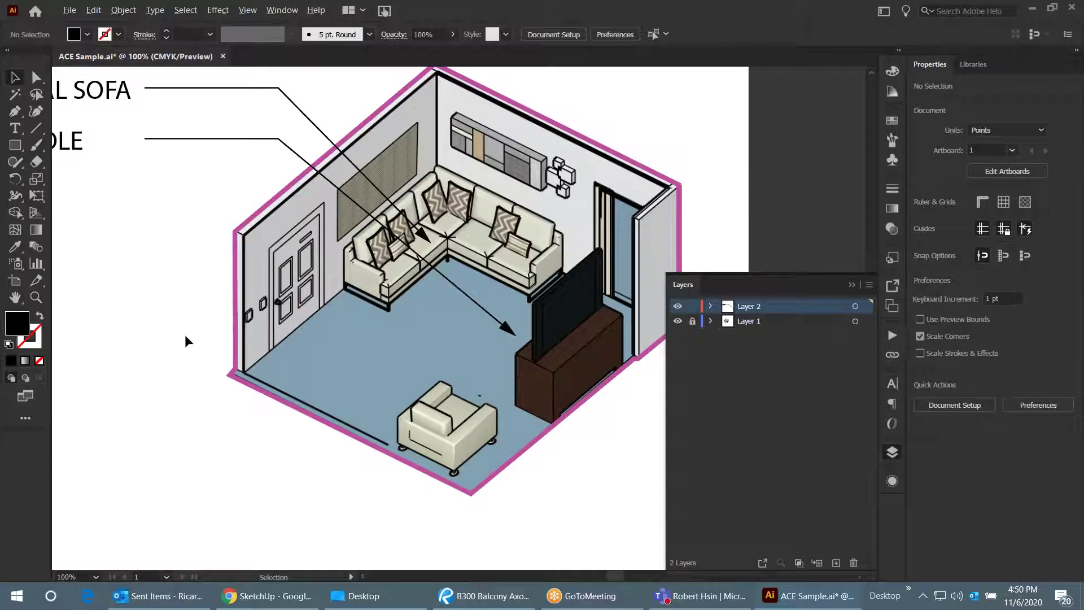
scroll(186, 337, "down", 1)
scroll(208, 322, "up", 1)
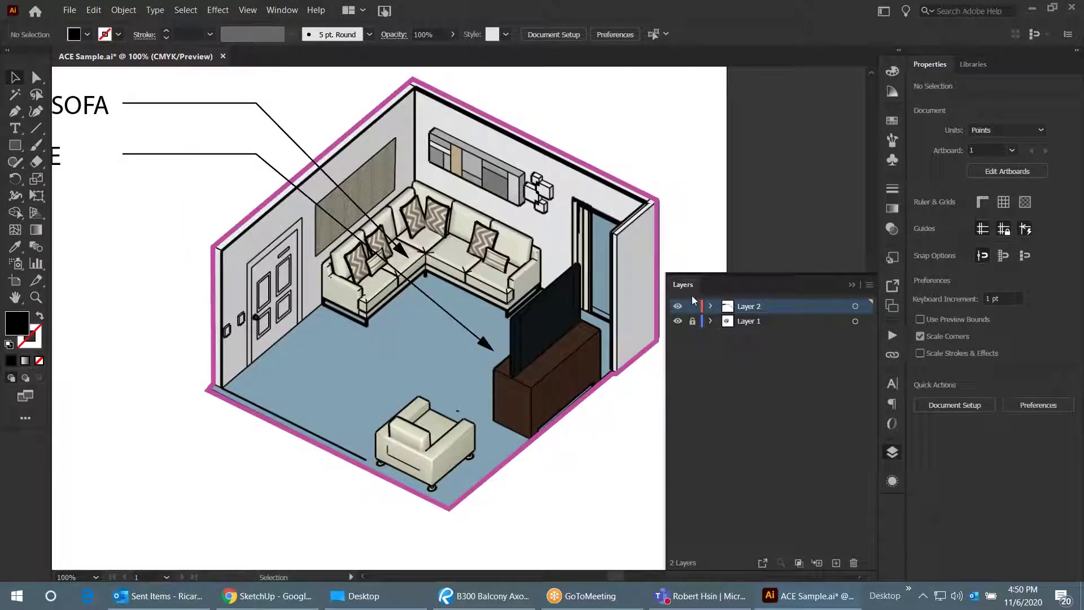
- Hide the pink 4 pt room outline with Object > Hide > Selection
right_click(616, 179)
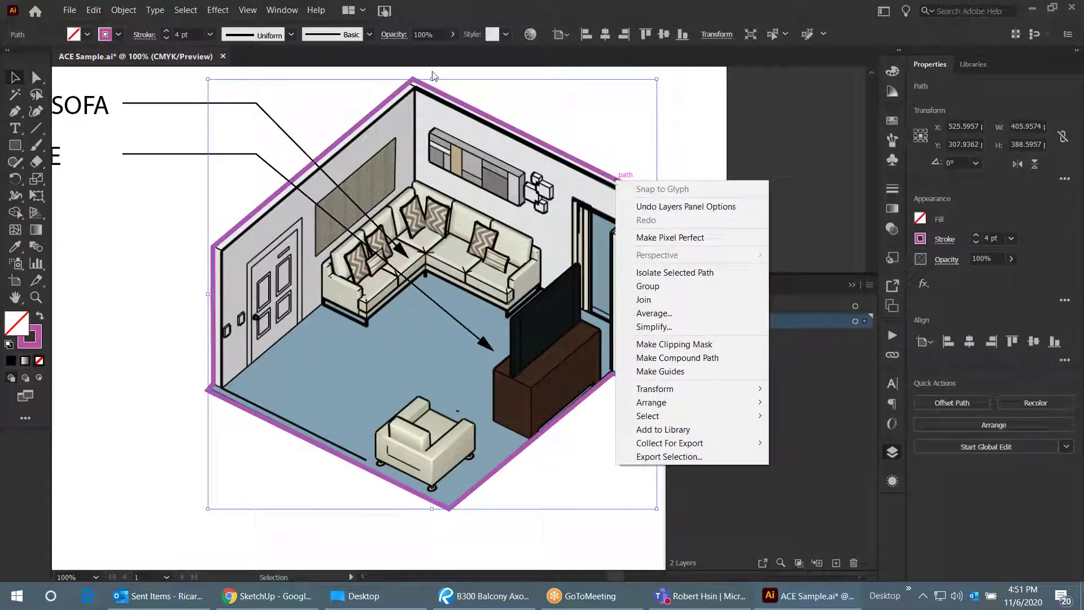
left_click(124, 10)
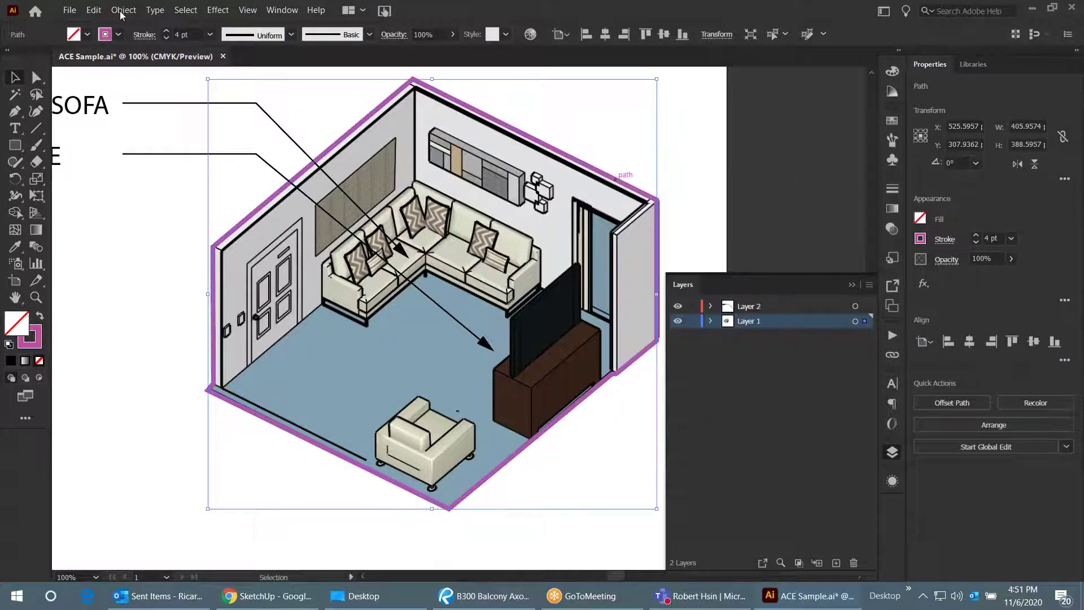
left_click(124, 10)
mouse_move(151, 126)
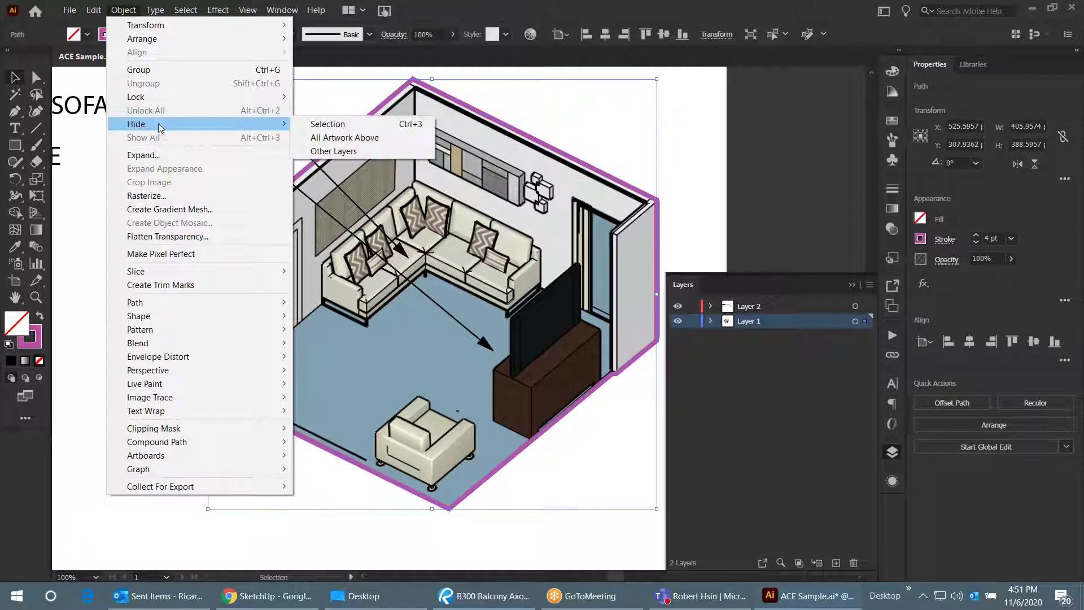
left_click(313, 129)
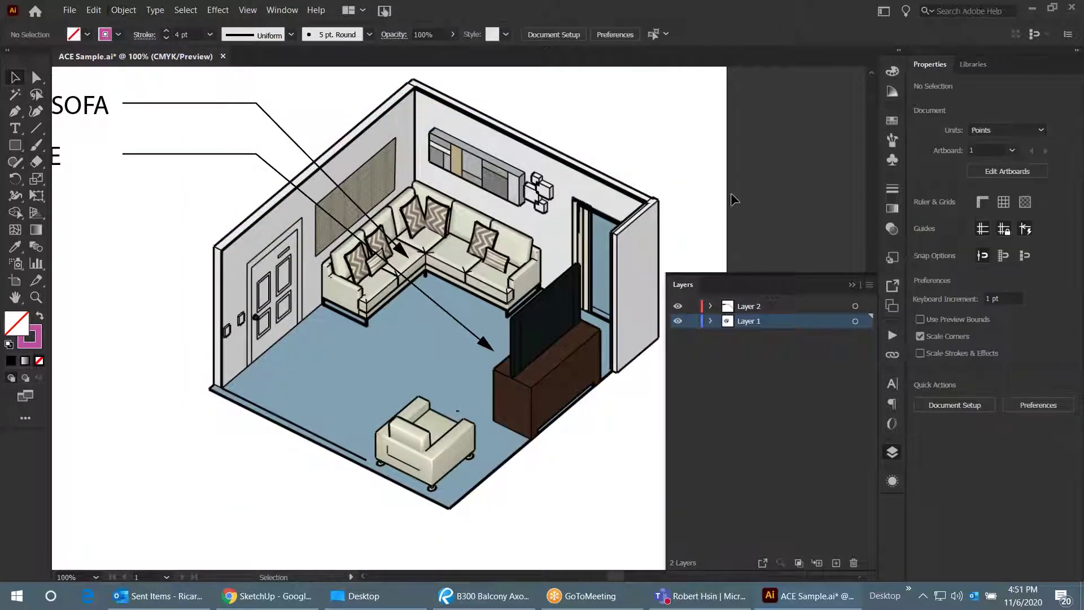
left_click(15, 112)
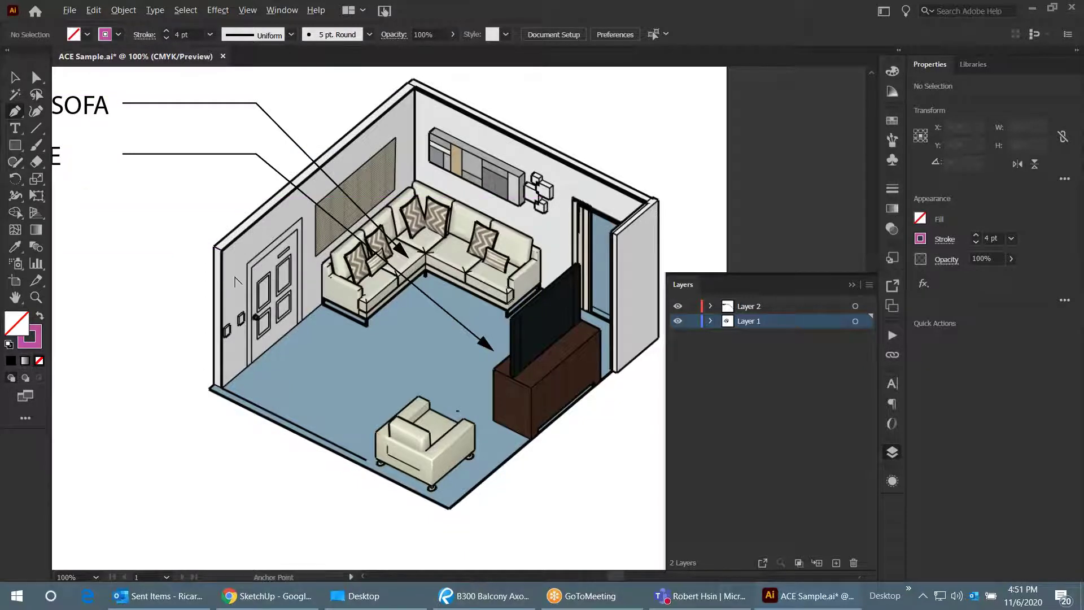
- Start a new Pen path at the wall corner, adding anchors at the room's top corners
scroll(248, 271, "up", 1)
left_click(204, 234)
scroll(271, 265, "down", 1)
scroll(406, 104, "up", 1)
left_click(387, 96)
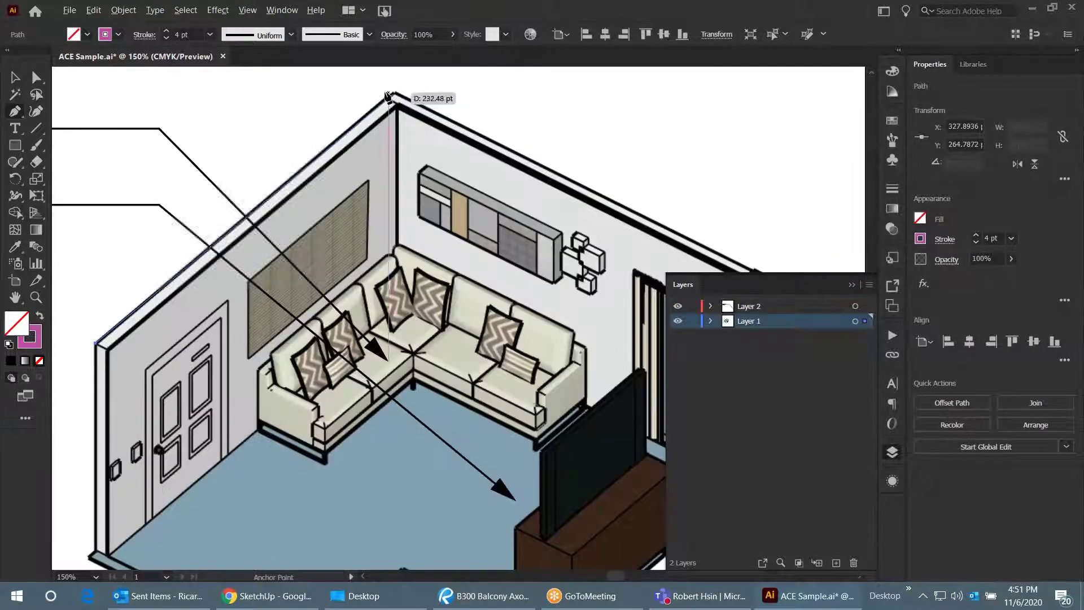
scroll(295, 101, "down", 1)
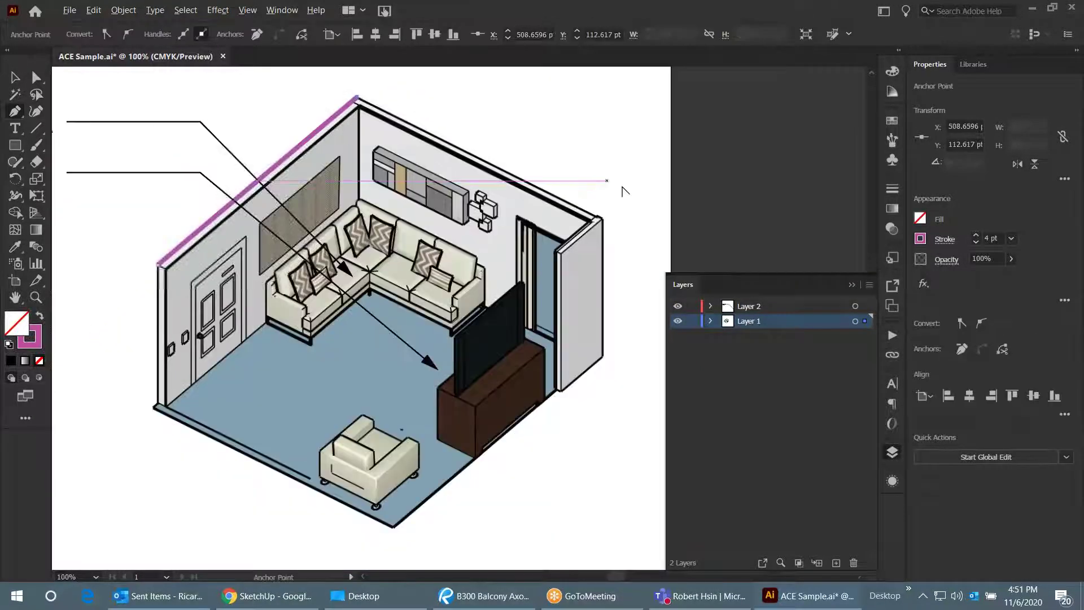
scroll(618, 229, "up", 1)
scroll(610, 256, "up", 1)
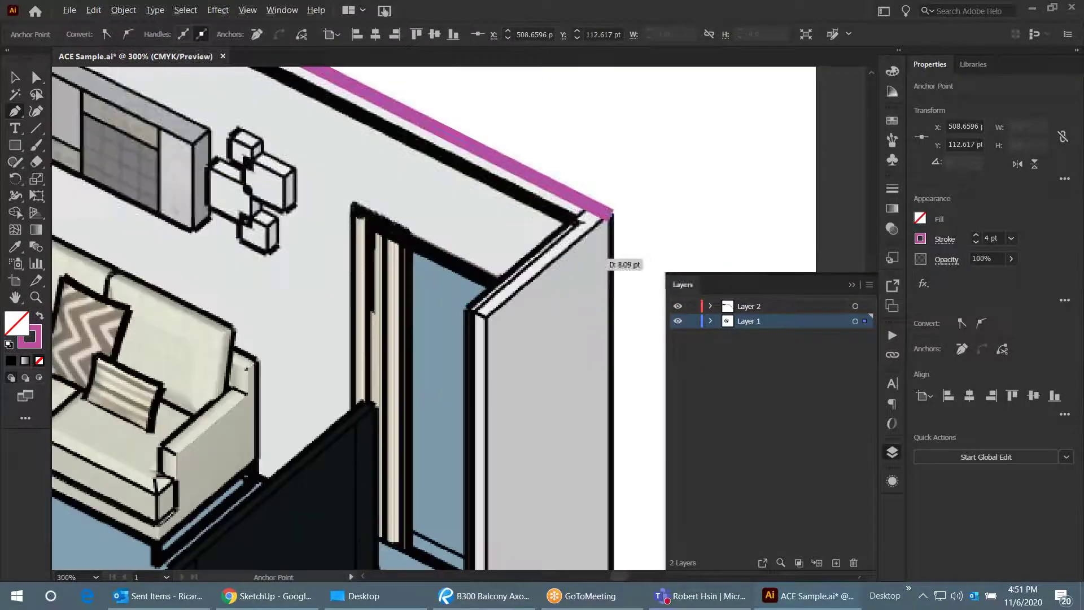
left_click(484, 311)
scroll(500, 236, "down", 1)
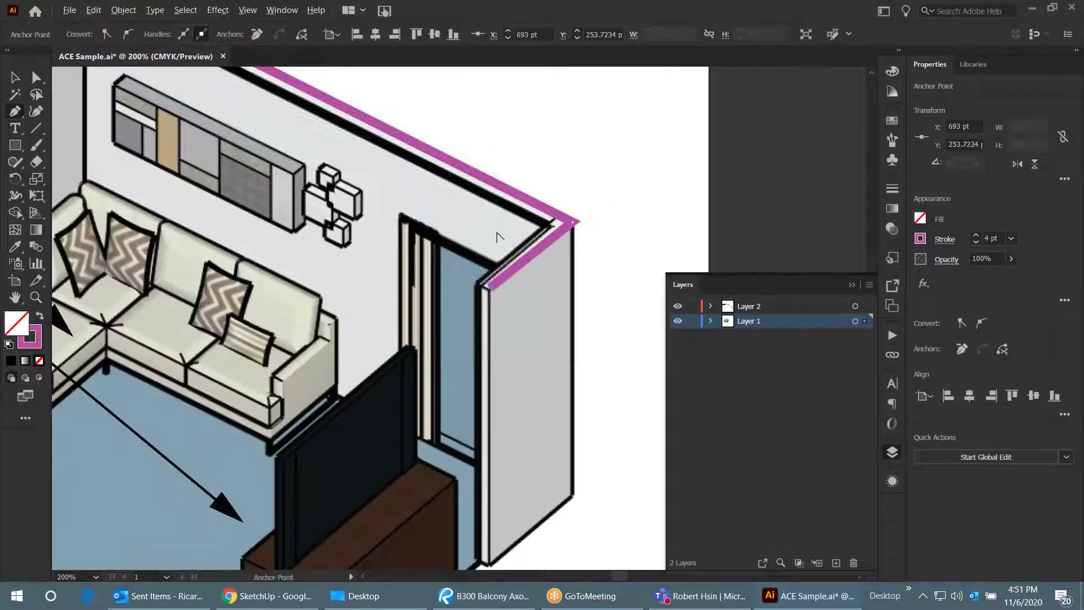
scroll(497, 236, "down", 1)
scroll(497, 486, "up", 2)
scroll(494, 489, "up", 1)
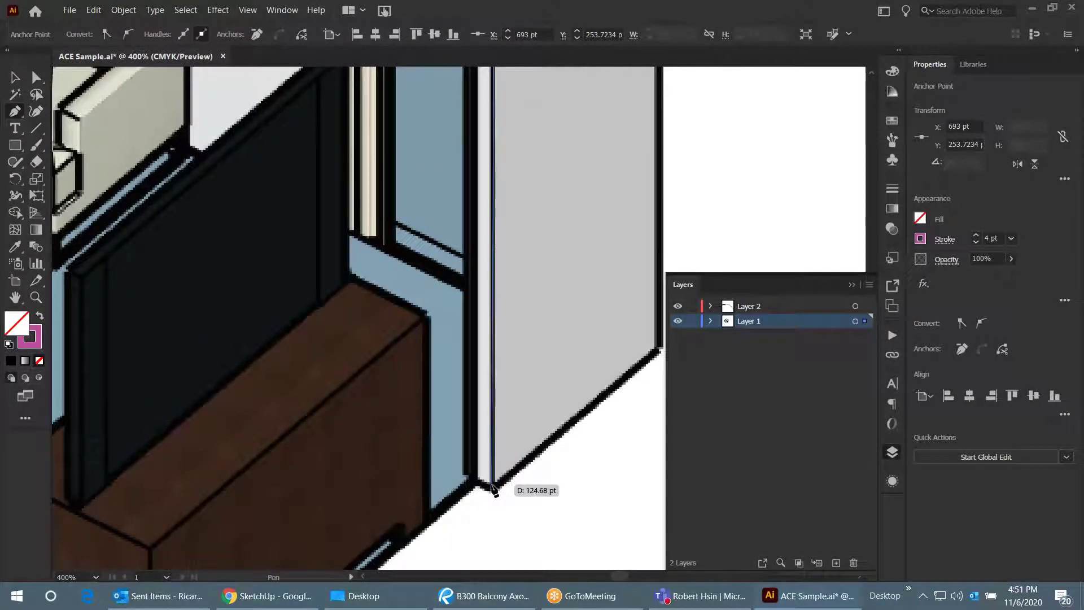
- Continue the path down to the wall's bottom corner and back up to the top corner
left_click(493, 486)
scroll(495, 485, "down", 3)
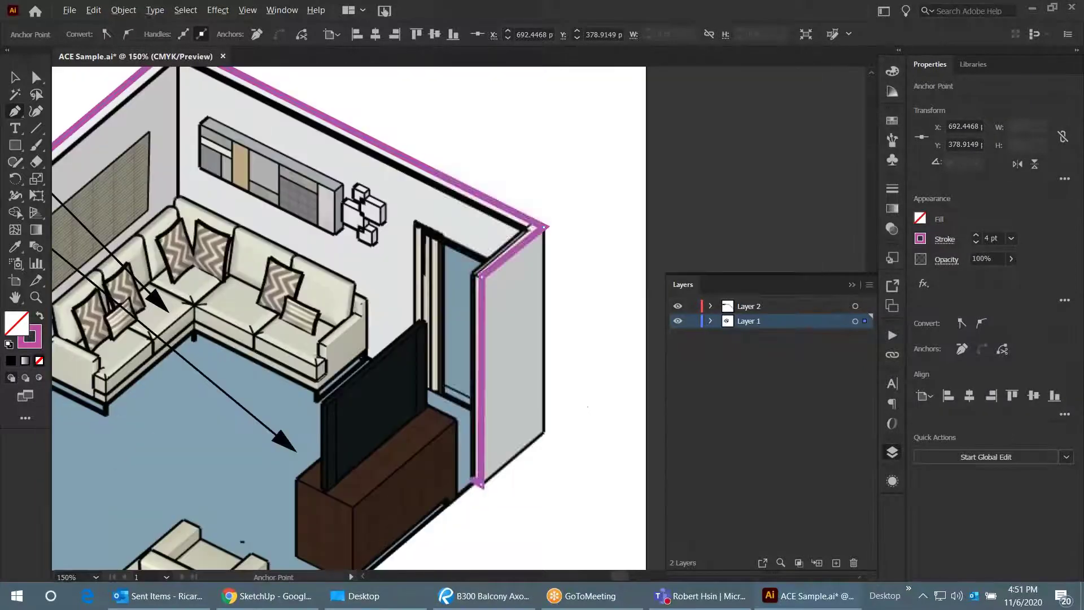
scroll(496, 302, "up", 2)
left_click(464, 287)
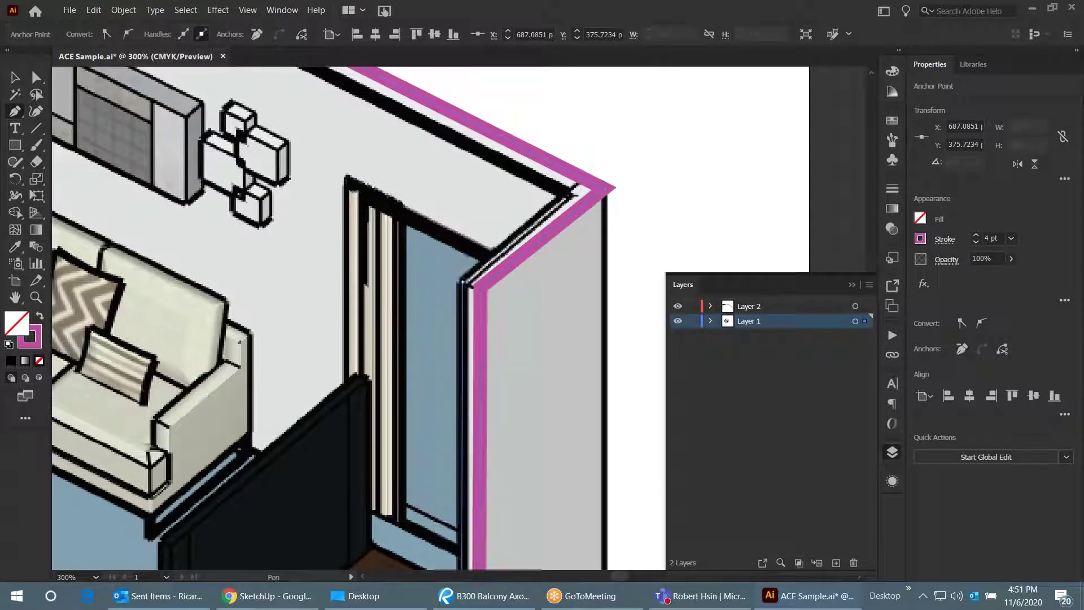
scroll(610, 259, "down", 2)
scroll(609, 259, "down", 4)
left_click(354, 116)
scroll(353, 117, "up", 3)
scroll(354, 116, "down", 3)
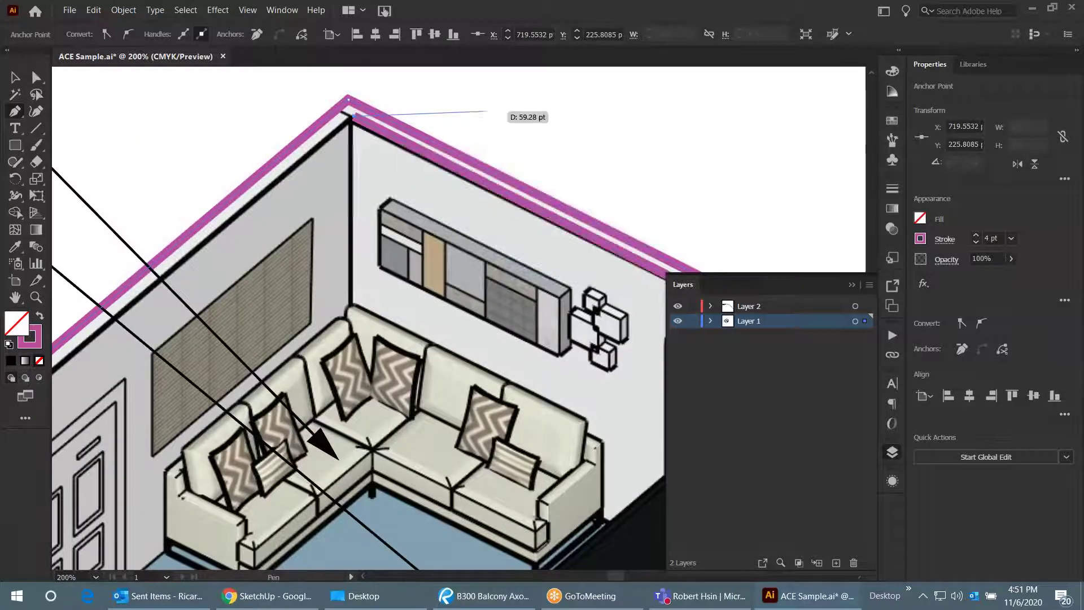
- Trace the left wall's corners down to its bottom and finish the path at the top corner
left_click(93, 288)
scroll(136, 372, "up", 3)
left_click(139, 347)
scroll(139, 347, "down", 3)
scroll(210, 379, "up", 2)
scroll(210, 380, "up", 3)
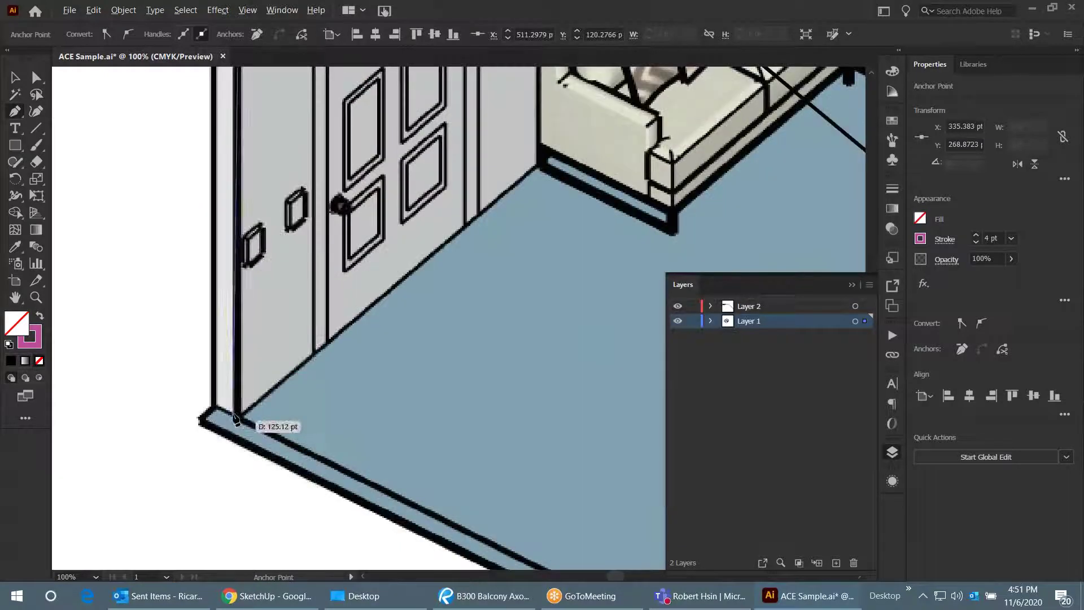
left_click(236, 411)
left_click(213, 408)
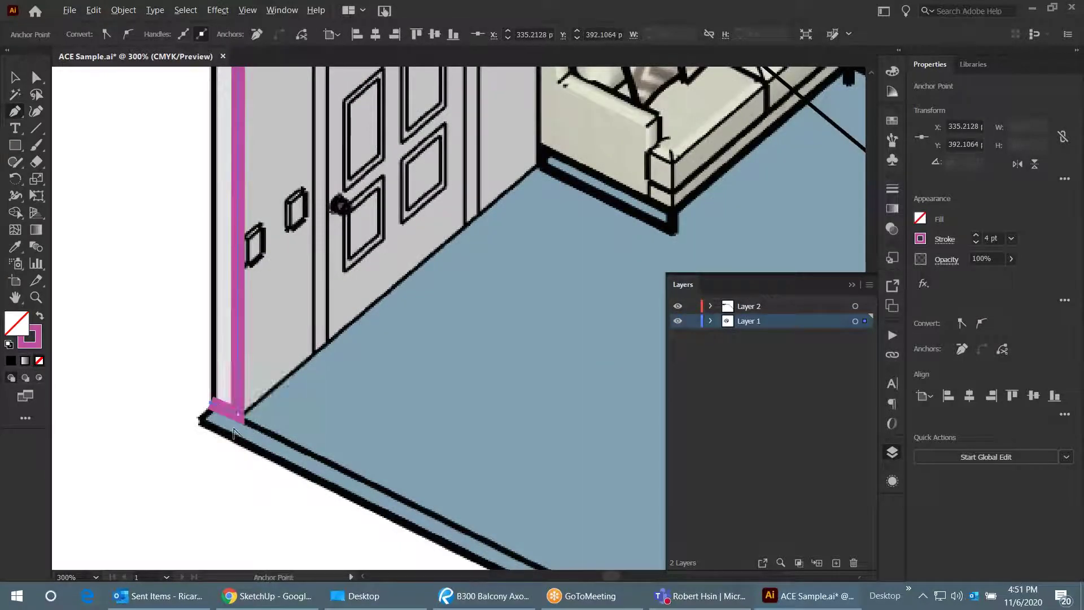
scroll(213, 407, "down", 3)
scroll(222, 228, "up", 3)
left_click(221, 228)
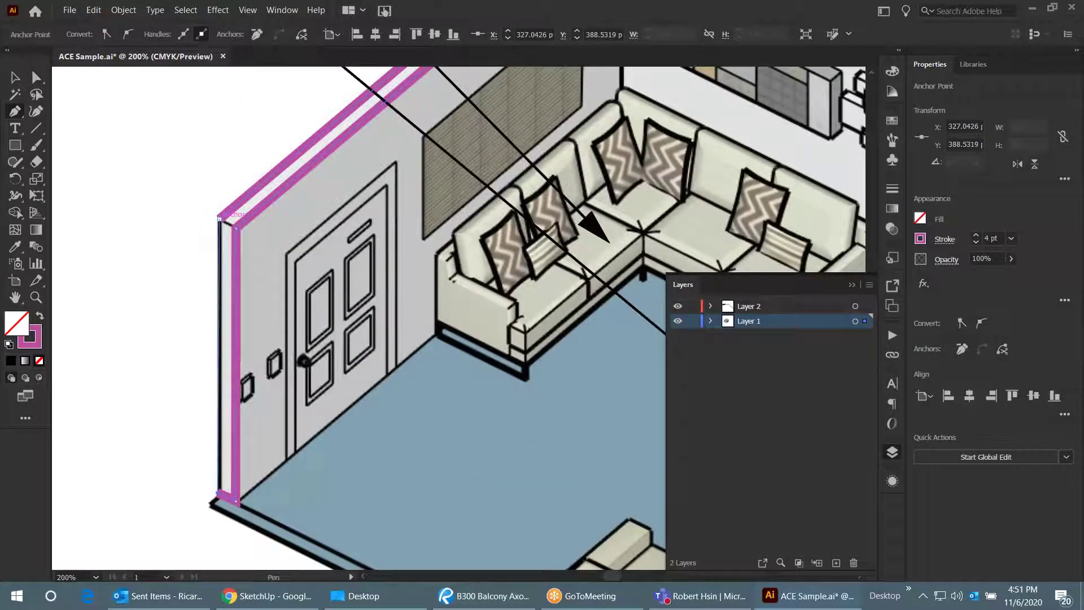
left_click(14, 77)
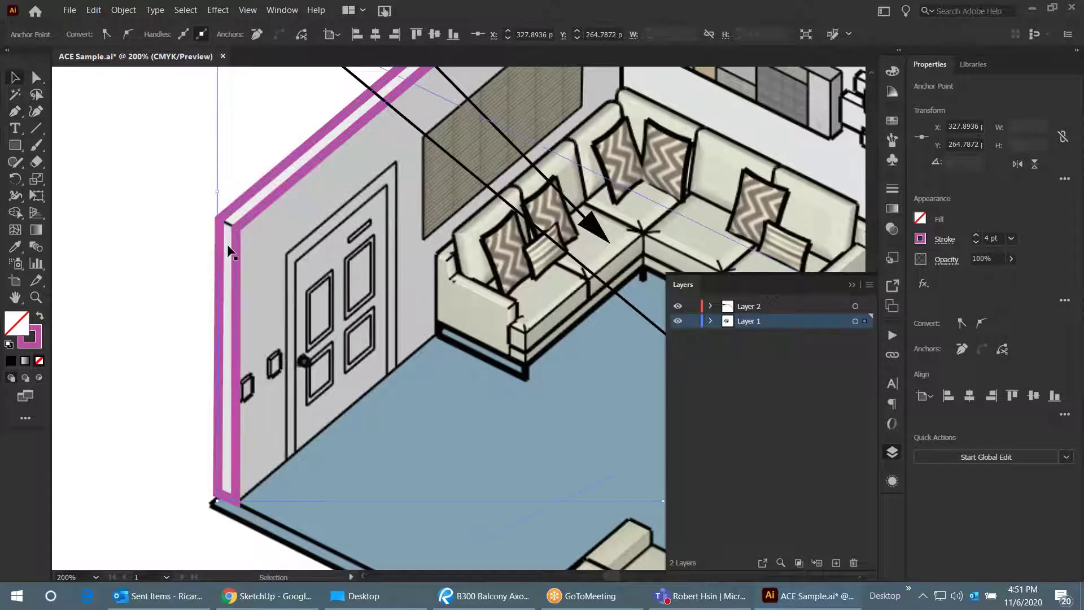
scroll(225, 283, "down", 3)
scroll(195, 288, "up", 3)
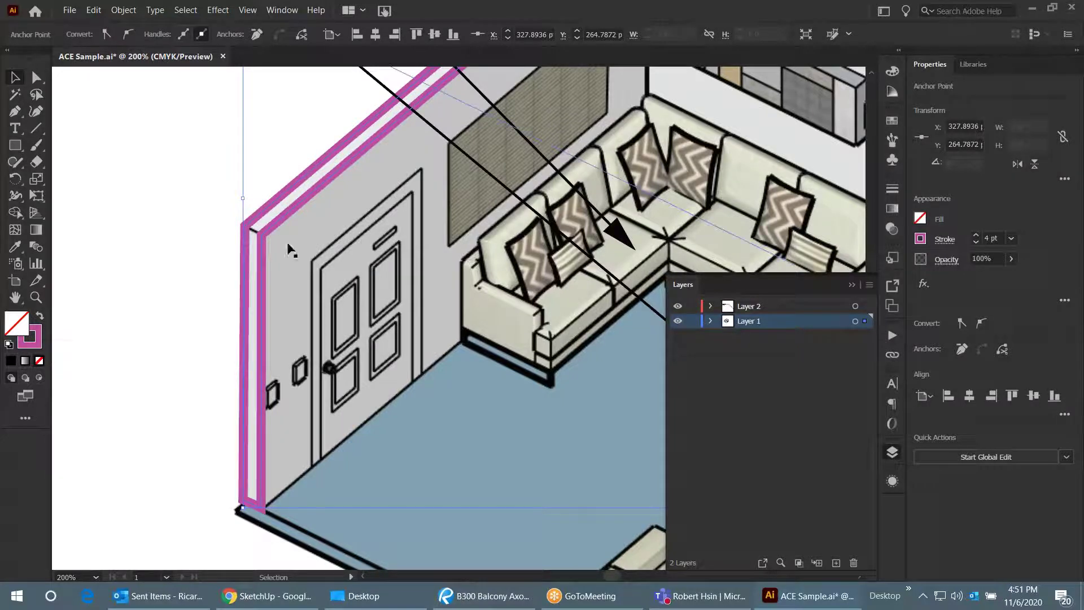
- Swap the wall outline's magenta stroke into a fill, leaving no stroke
left_click(39, 317)
key("ctrl+1")
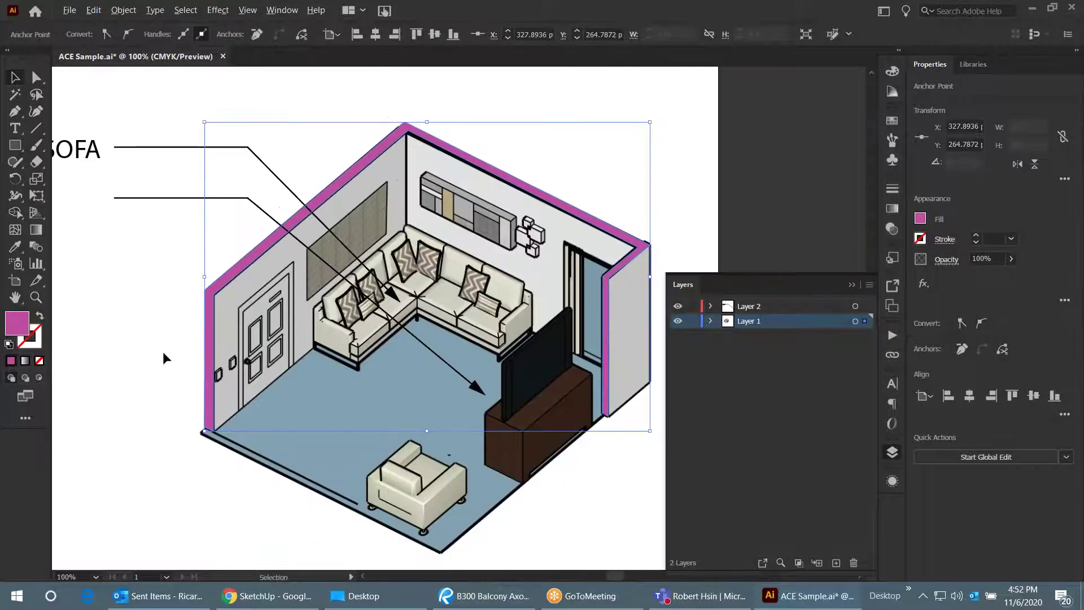
scroll(155, 363, "up", 1)
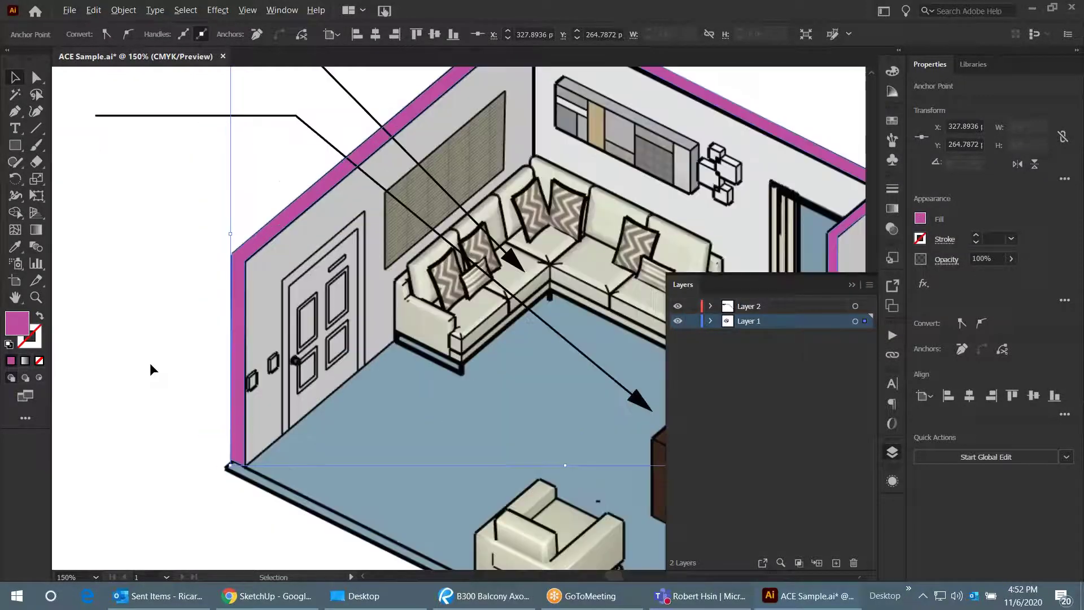
- Recolour the fill bright yellow (#FCE724) with Only Web Colors turned off
double_click(24, 324)
left_click(544, 326)
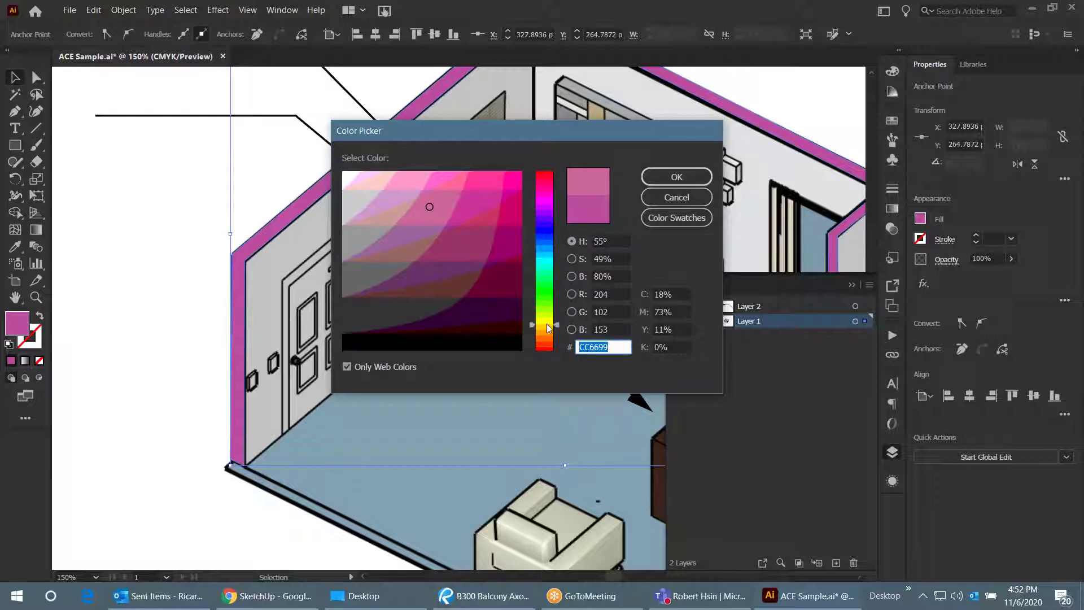
left_click(486, 175)
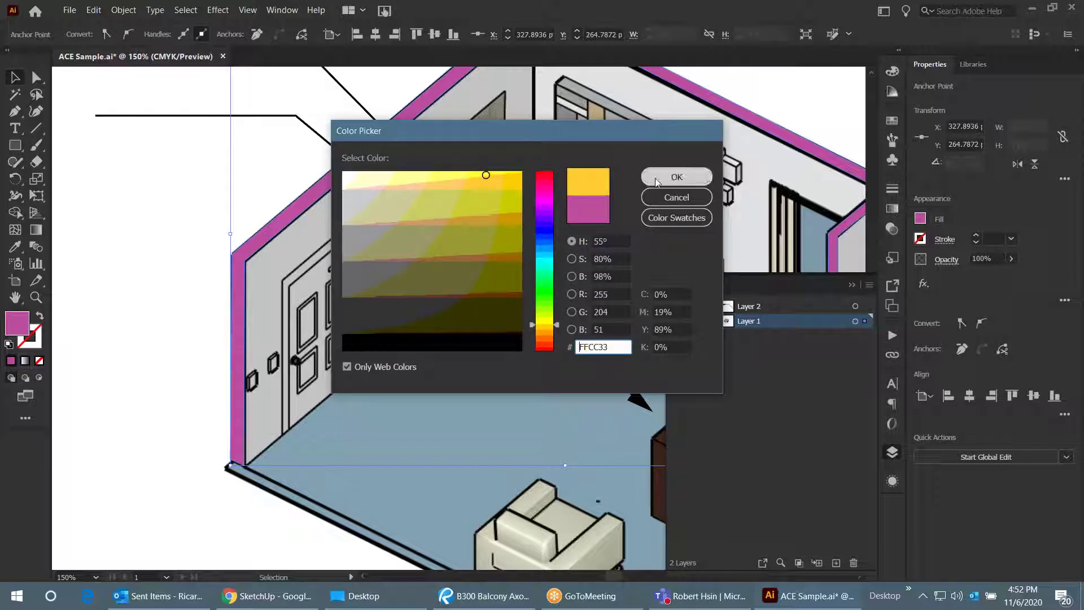
left_click(456, 175)
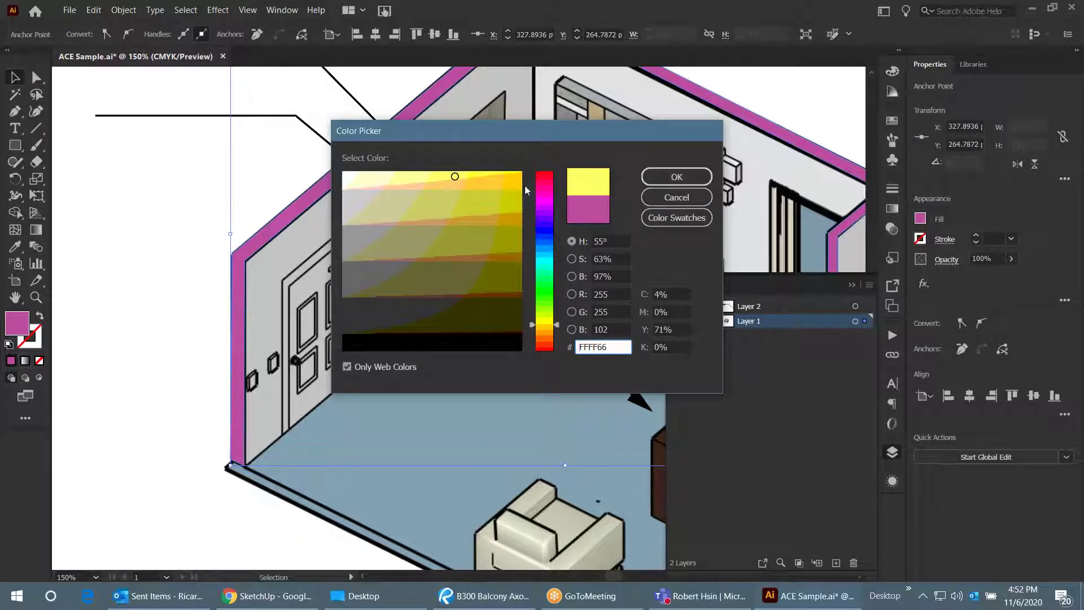
left_click(407, 367)
left_click(496, 173)
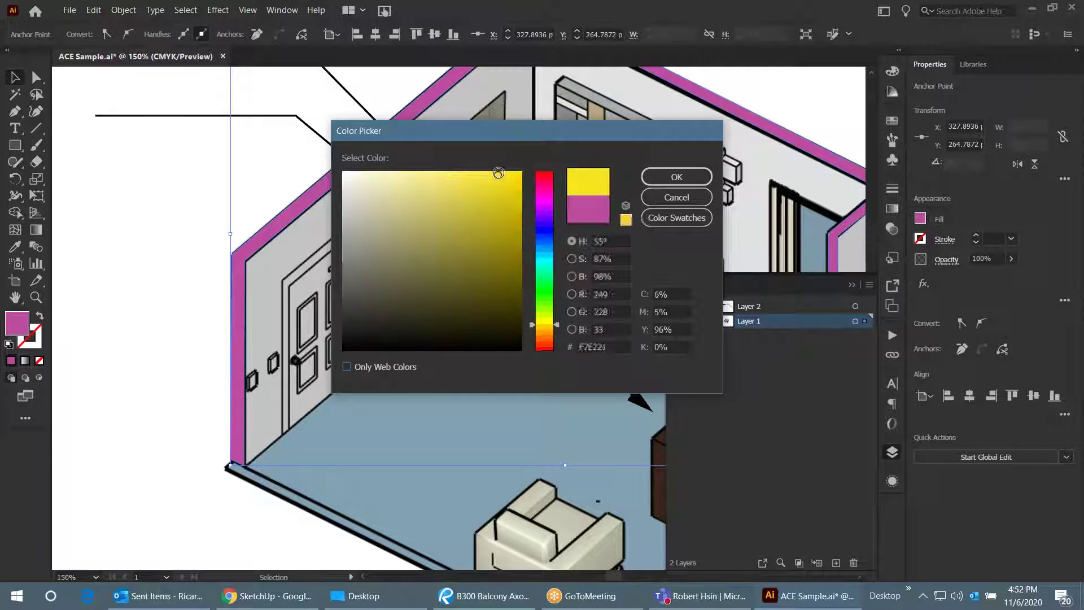
left_click(646, 180)
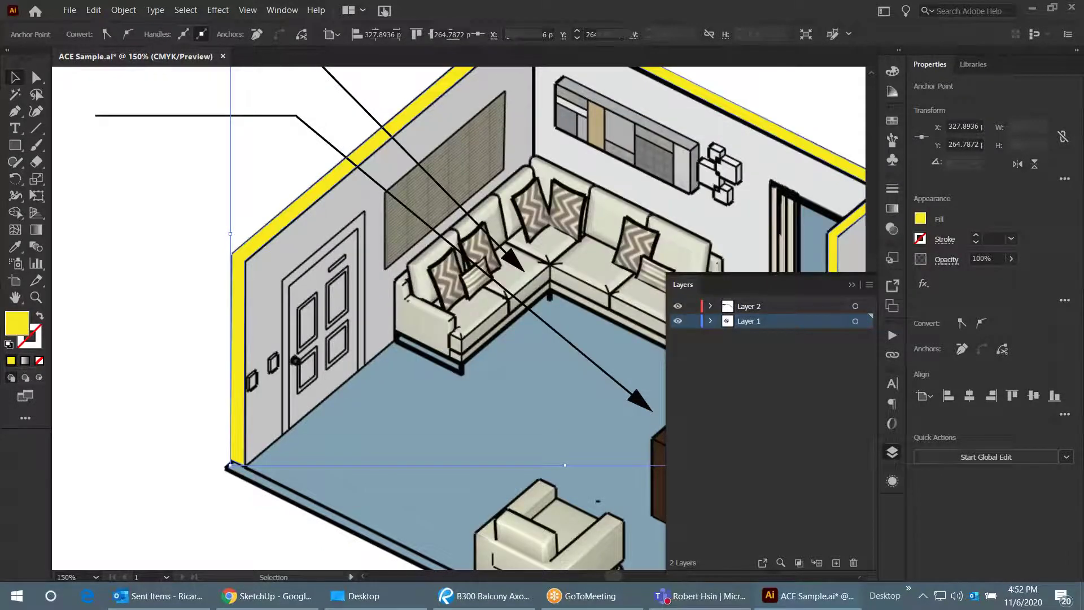
scroll(158, 310, "down", 2)
left_click(157, 310)
- Zoom to 400% and drag the yellow shape's top corner anchor onto the room's back corner
scroll(624, 300, "down", 1)
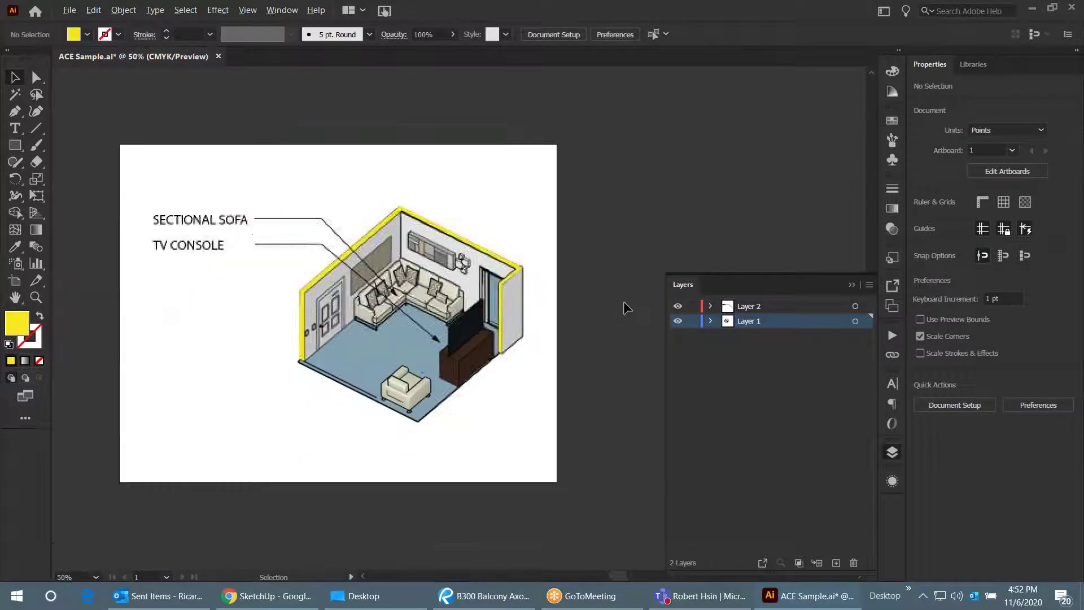
scroll(451, 331, "up", 2)
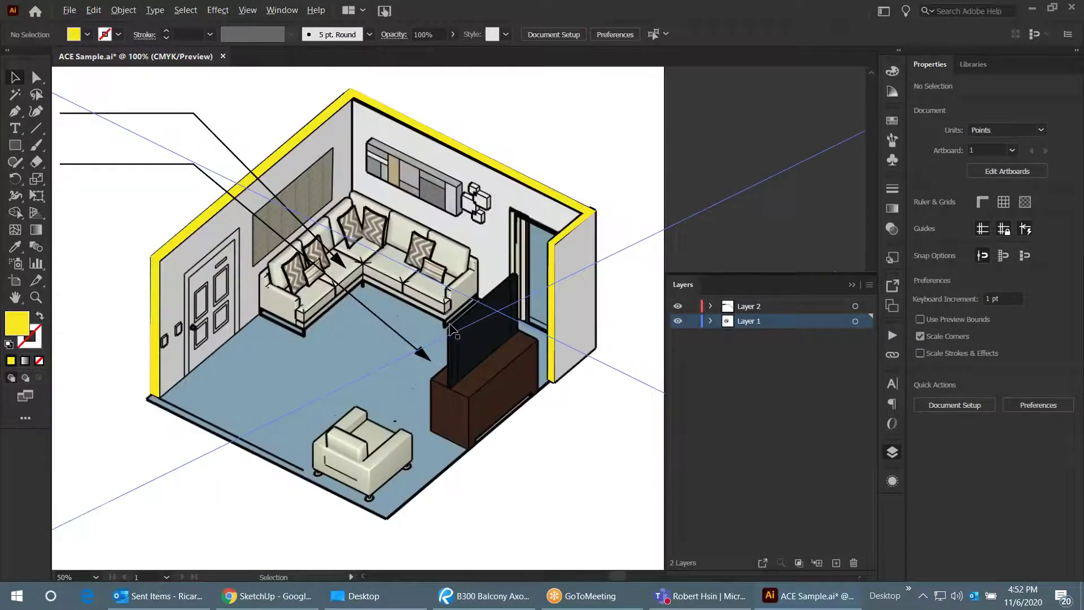
scroll(452, 330, "down", 2)
scroll(248, 251, "up", 2)
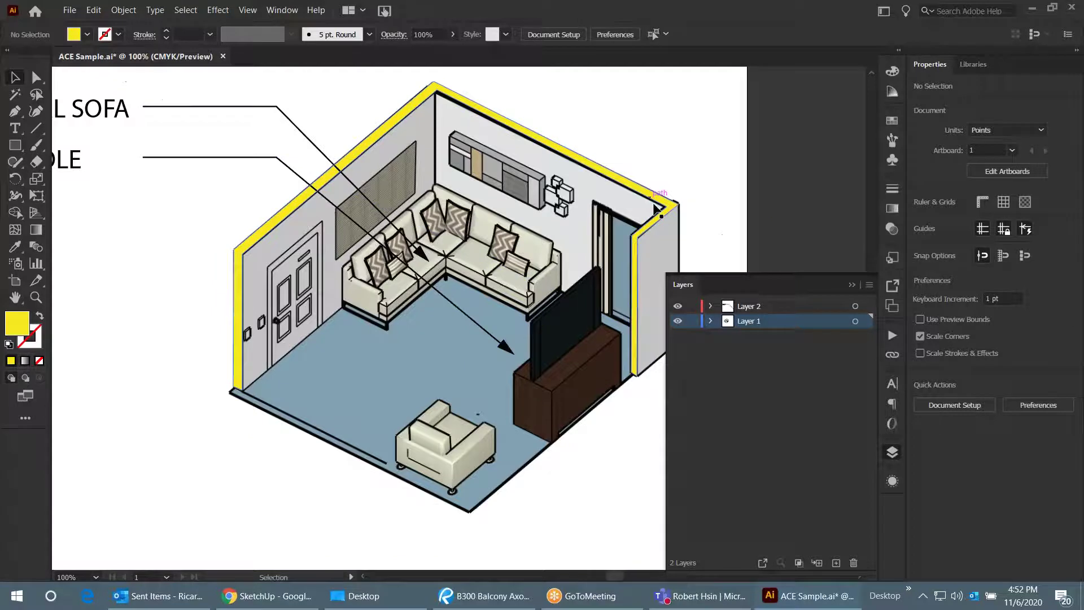
scroll(460, 99, "up", 2)
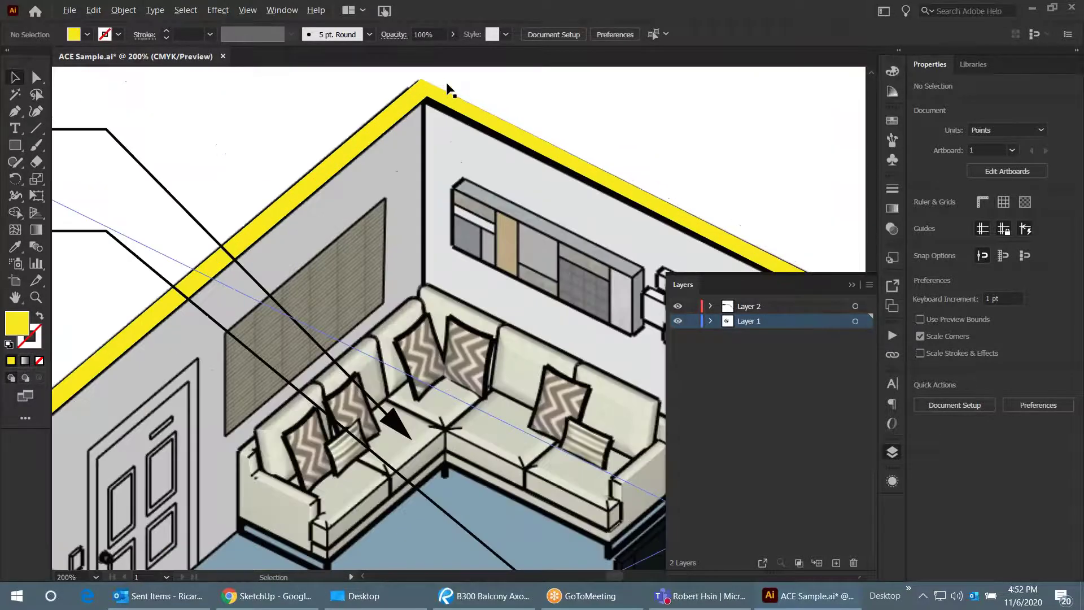
scroll(283, 120, "down", 2)
scroll(357, 118, "up", 2)
scroll(564, 258, "down", 2)
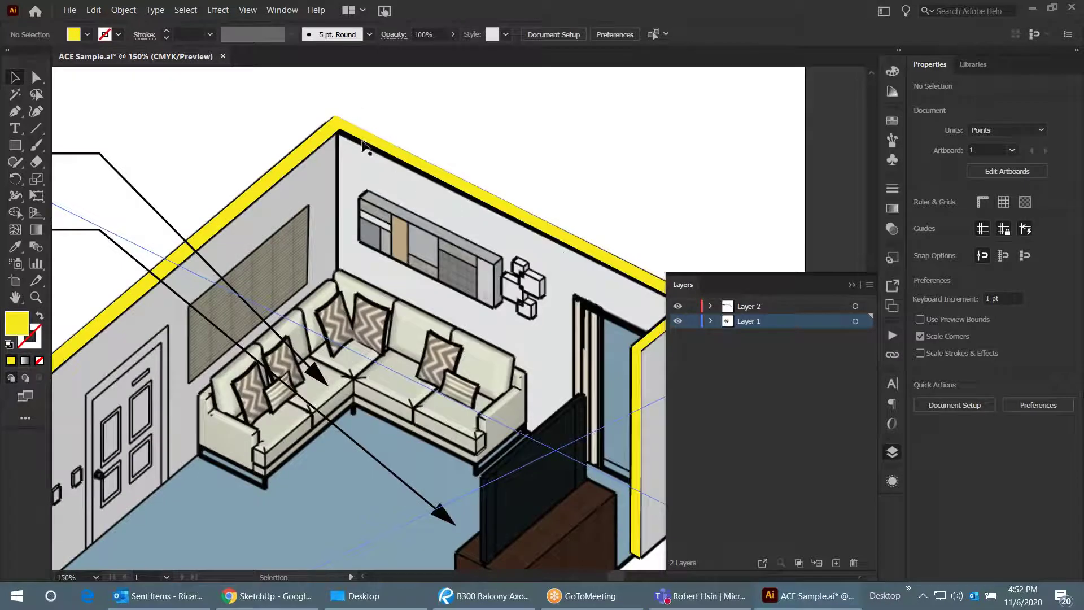
scroll(364, 135, "up", 3)
key("a")
left_click(341, 145)
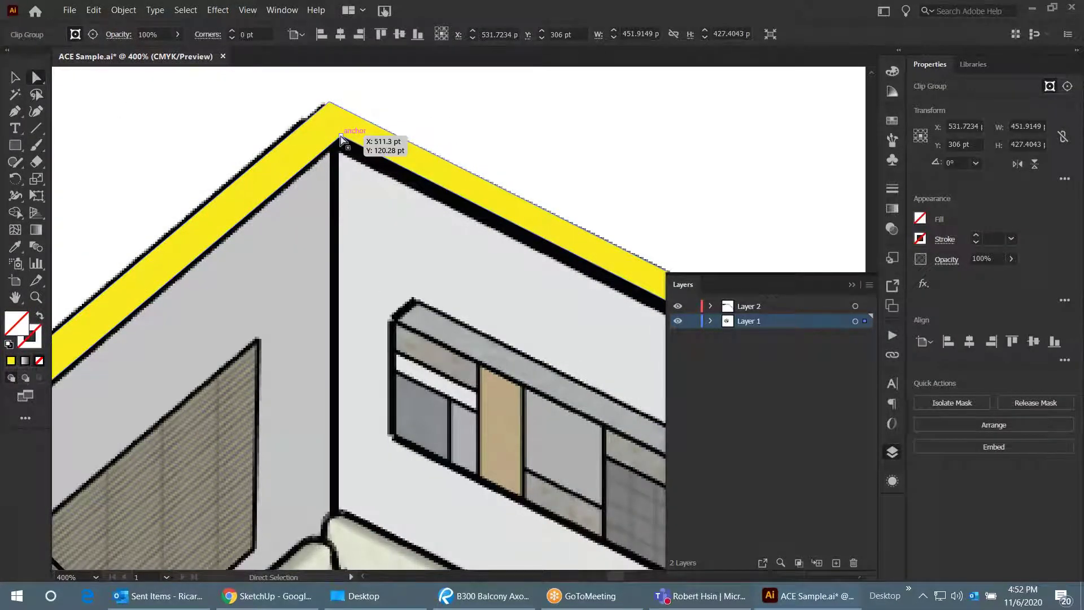
left_click_drag(341, 138, 340, 138)
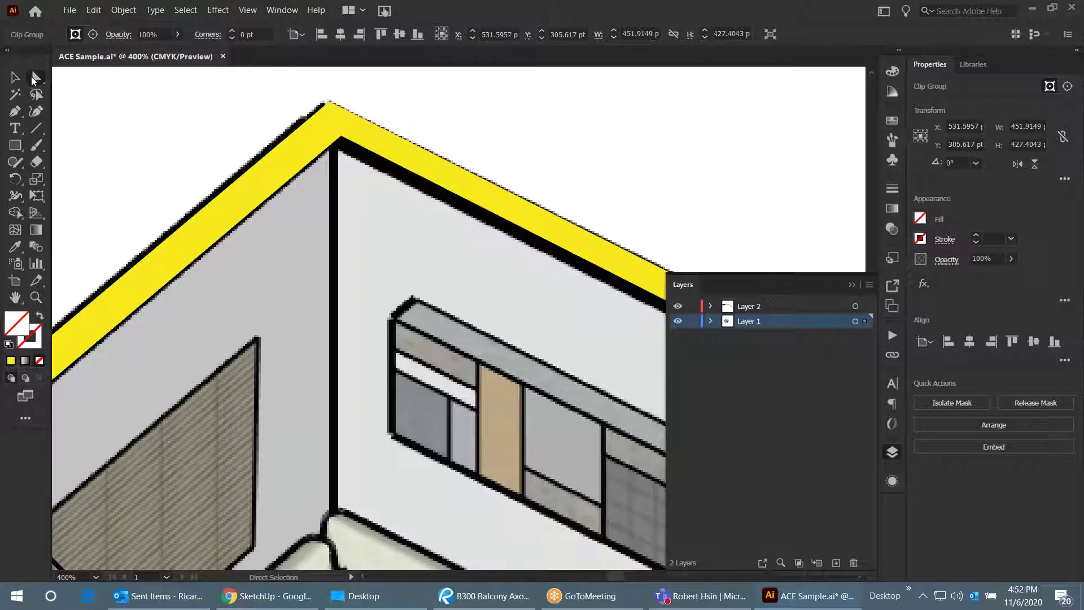
left_click_drag(342, 141, 332, 151)
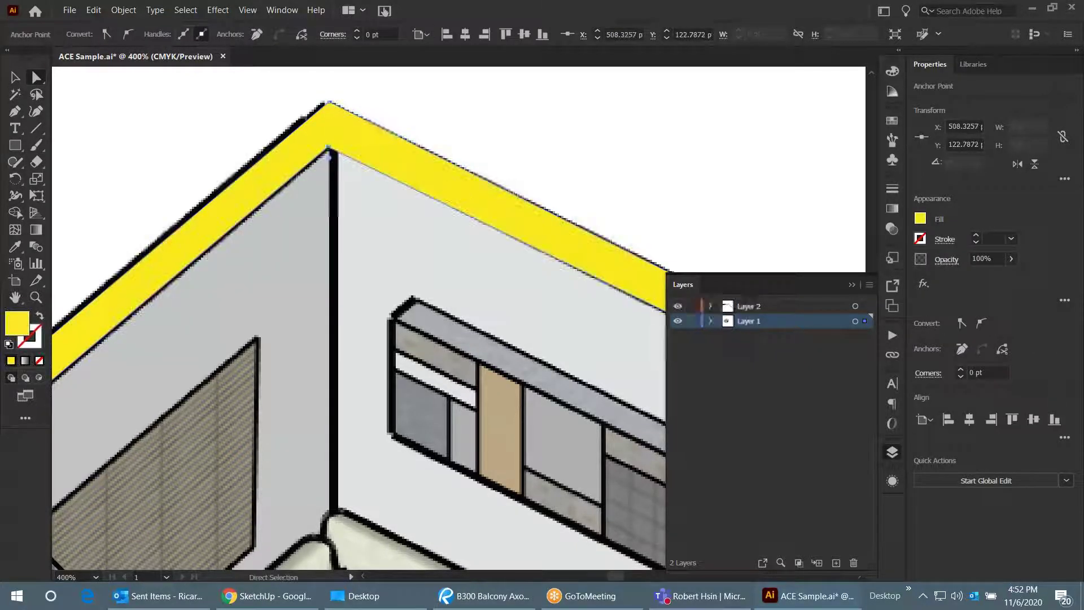
left_click_drag(328, 103, 327, 98)
- Zoom out and select the room illustration with the Selection tool
scroll(379, 104, "down", 5)
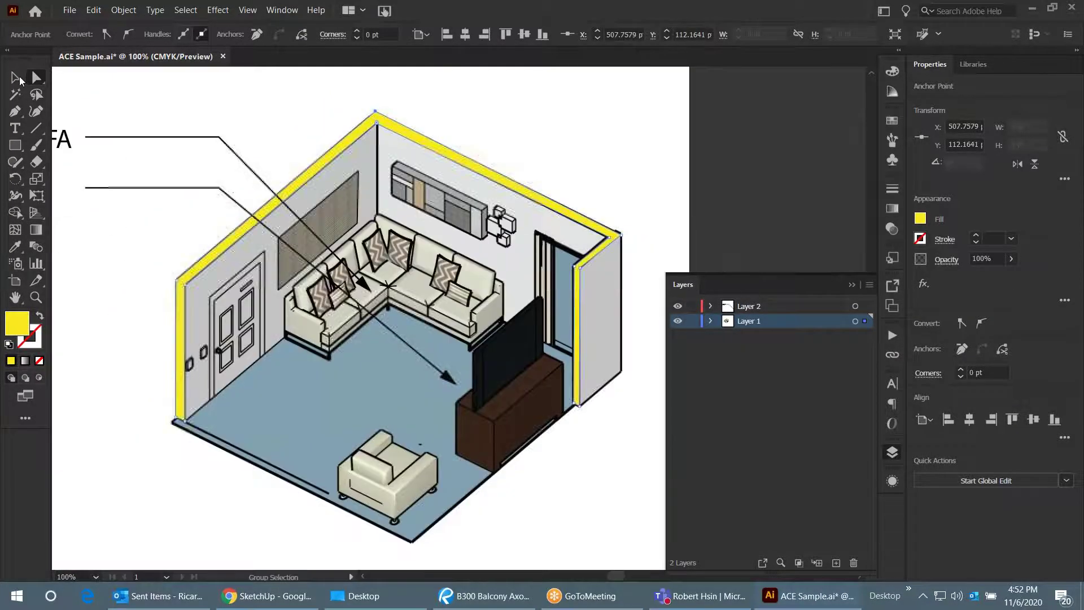
left_click(19, 80)
left_click(271, 111)
- Zoom out and reveal all hidden artwork with Object > Show All
key("ctrl+minus")
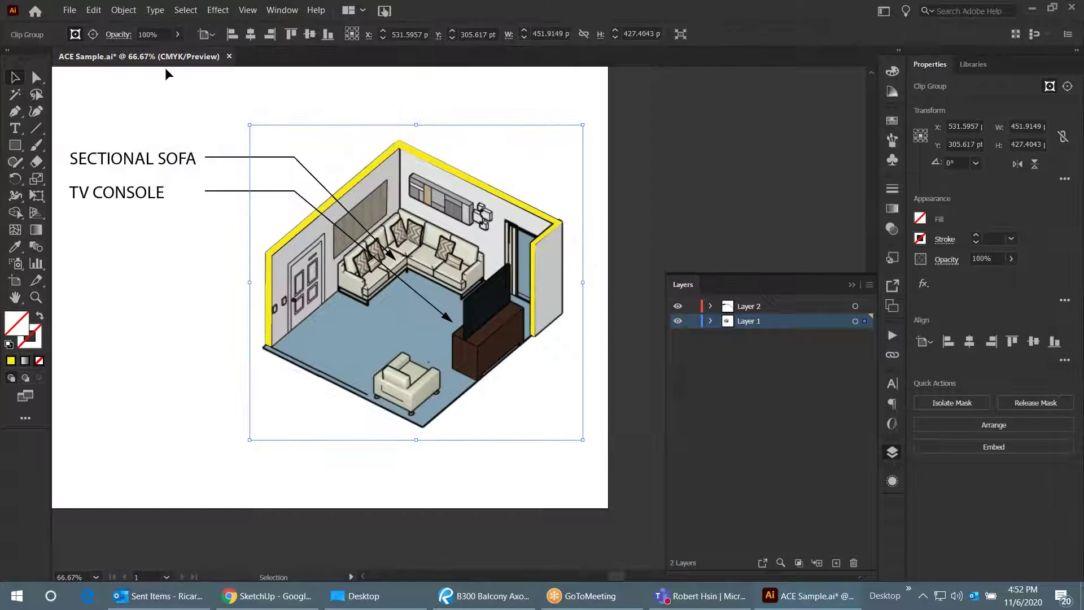
left_click(124, 10)
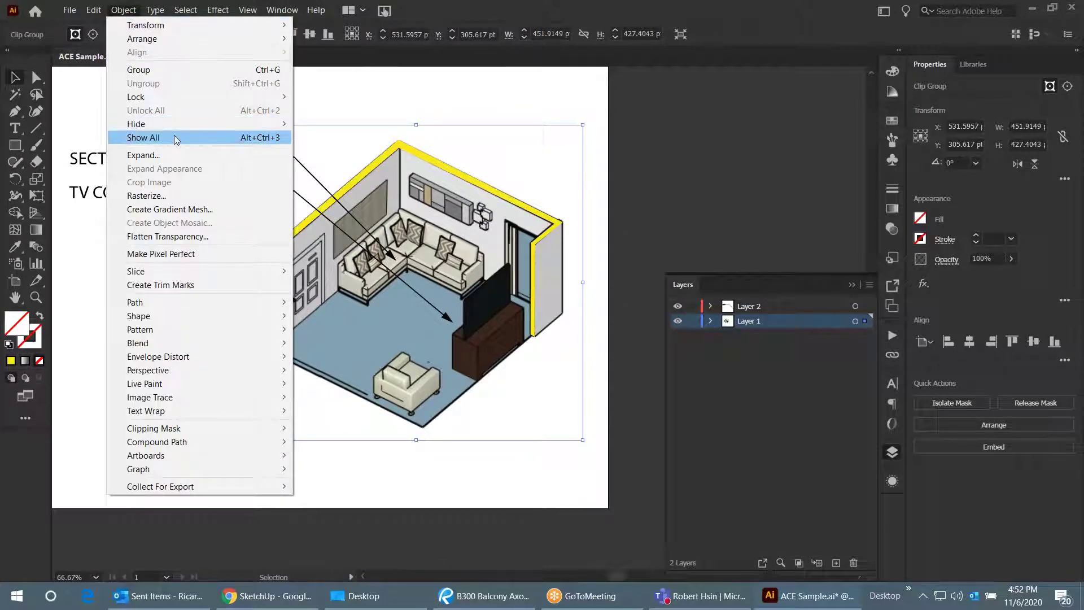
left_click(177, 138)
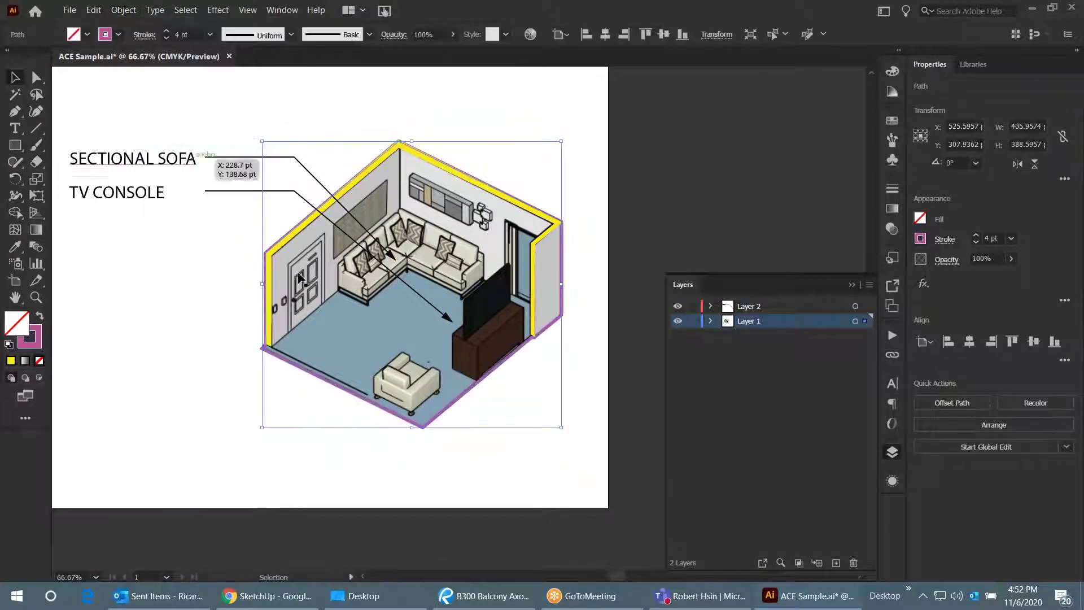
scroll(575, 229, "up", 3)
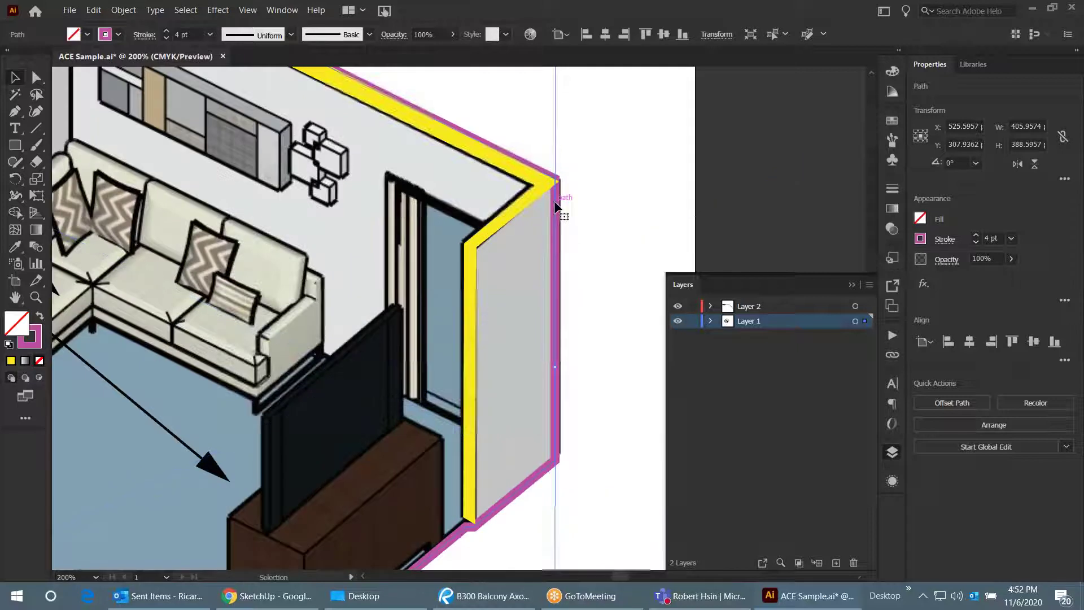
- Bring the revealed magenta outline path to the front, then deselect it
right_click(554, 202)
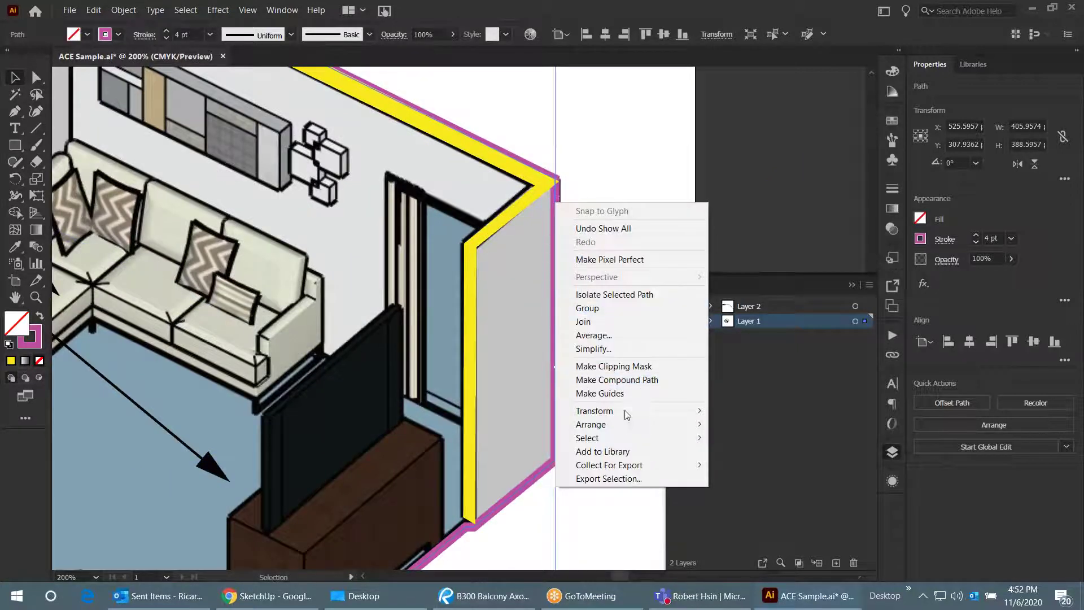
mouse_move(637, 424)
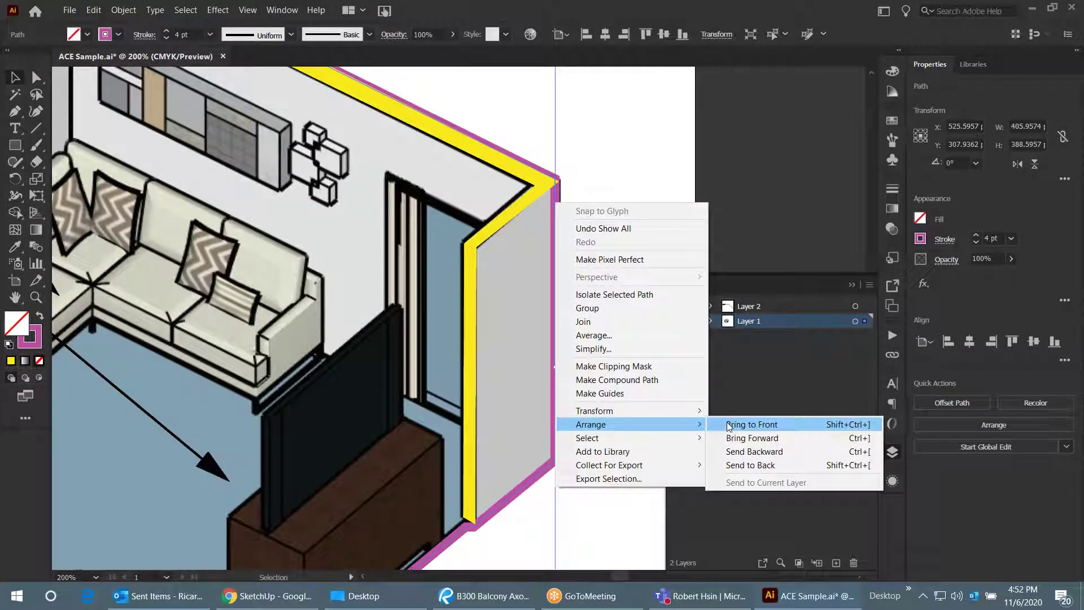
left_click(751, 424)
left_click(654, 188)
scroll(621, 271, "down", 3)
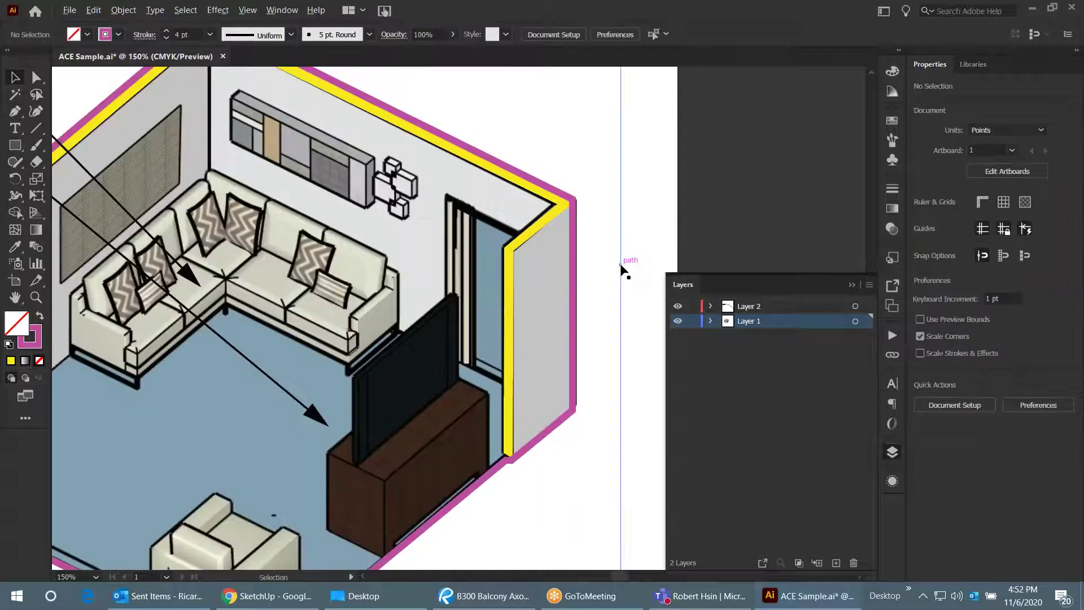
scroll(603, 289, "up", 1)
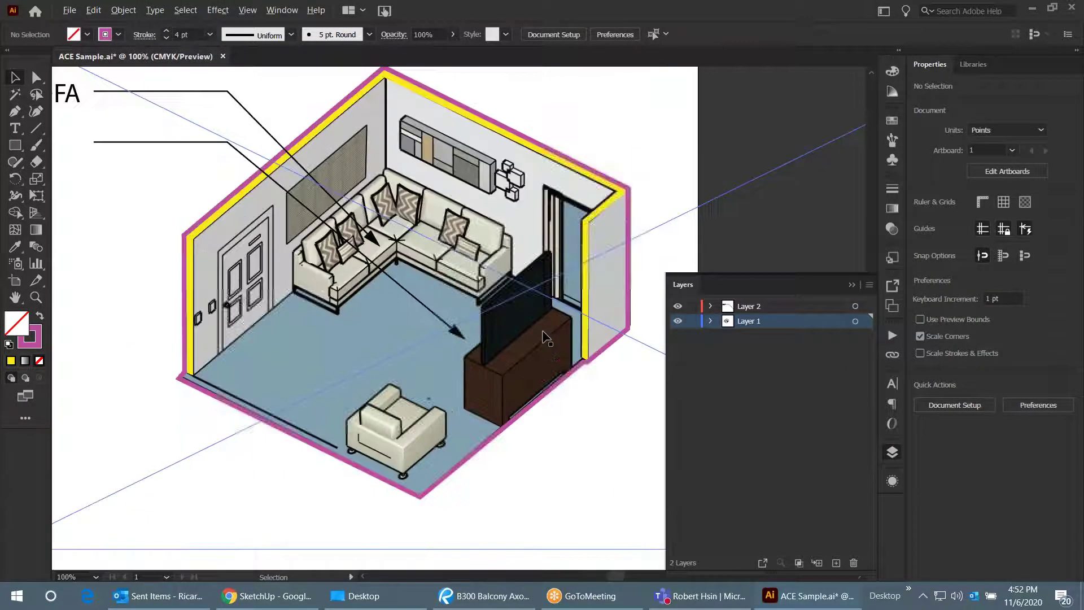
scroll(599, 222, "down", 1)
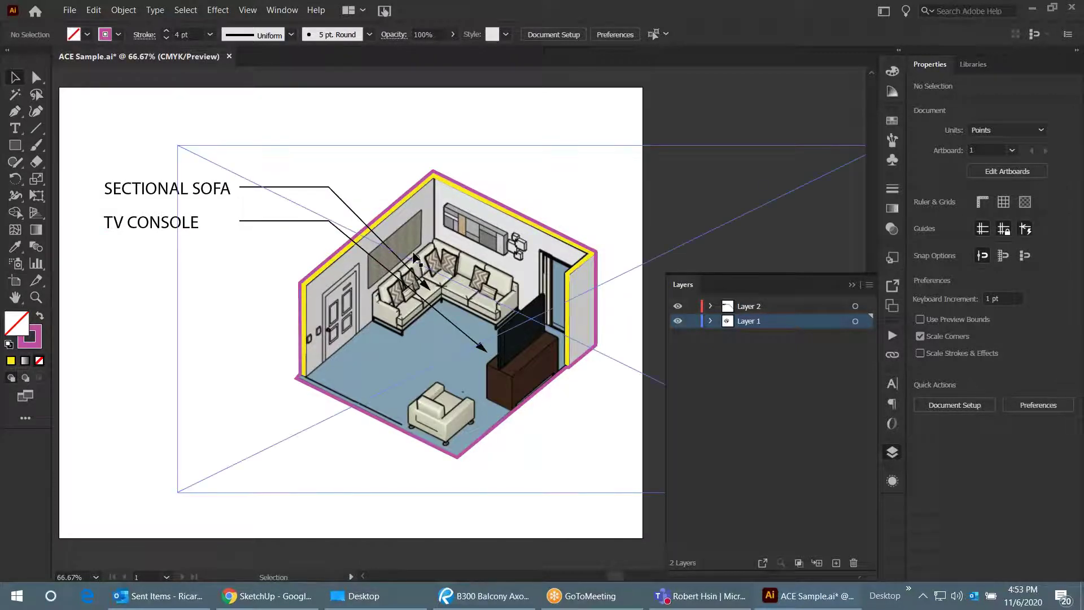
scroll(460, 226, "down", 1)
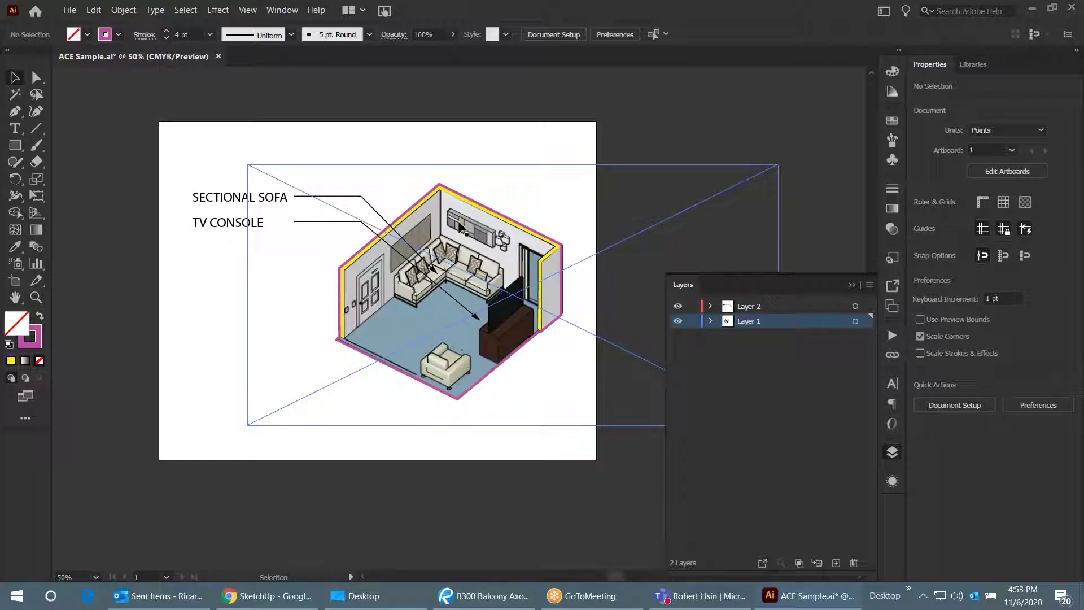
scroll(388, 249, "up", 1)
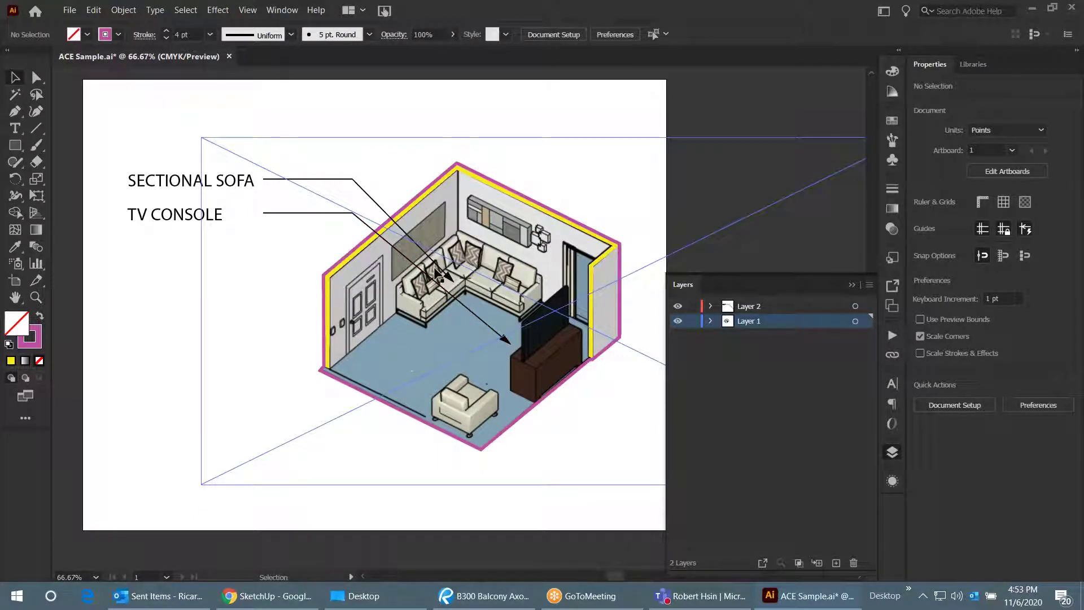
scroll(435, 277, "down", 1)
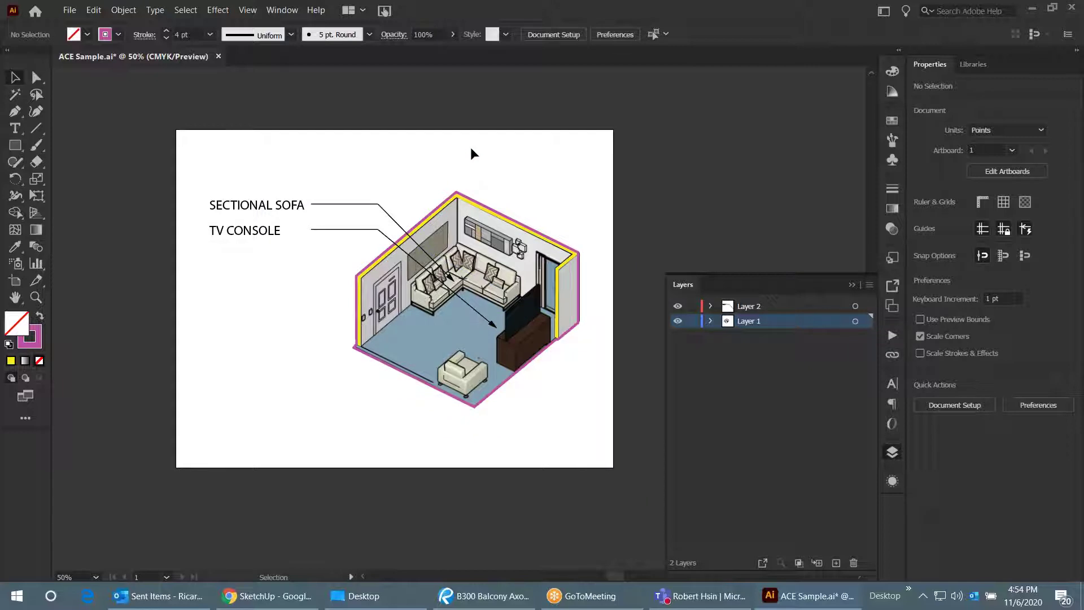
scroll(549, 266, "up", 1)
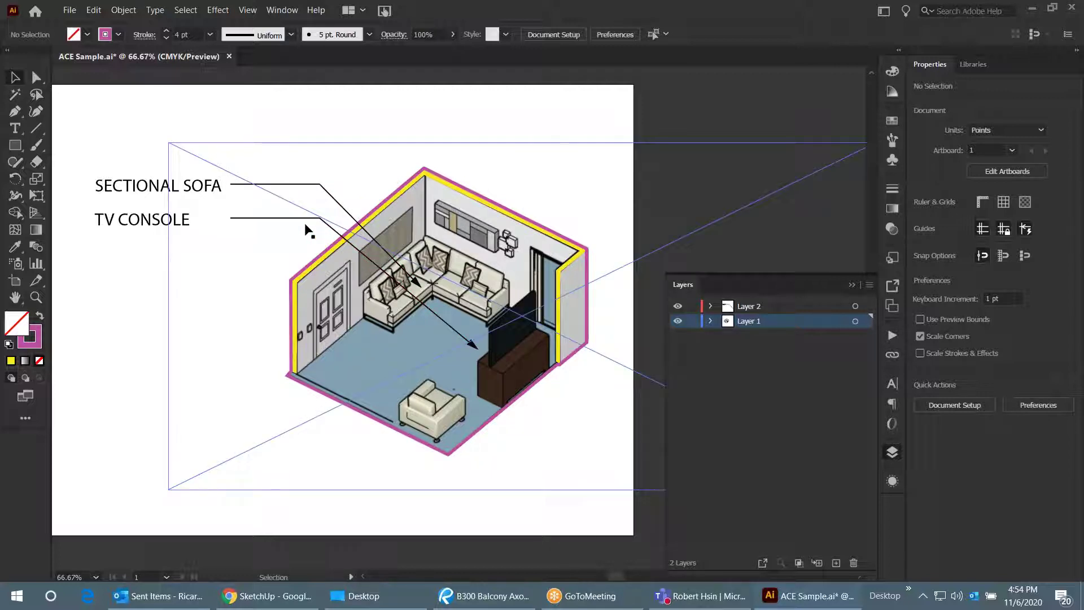
scroll(418, 395, "up", 1)
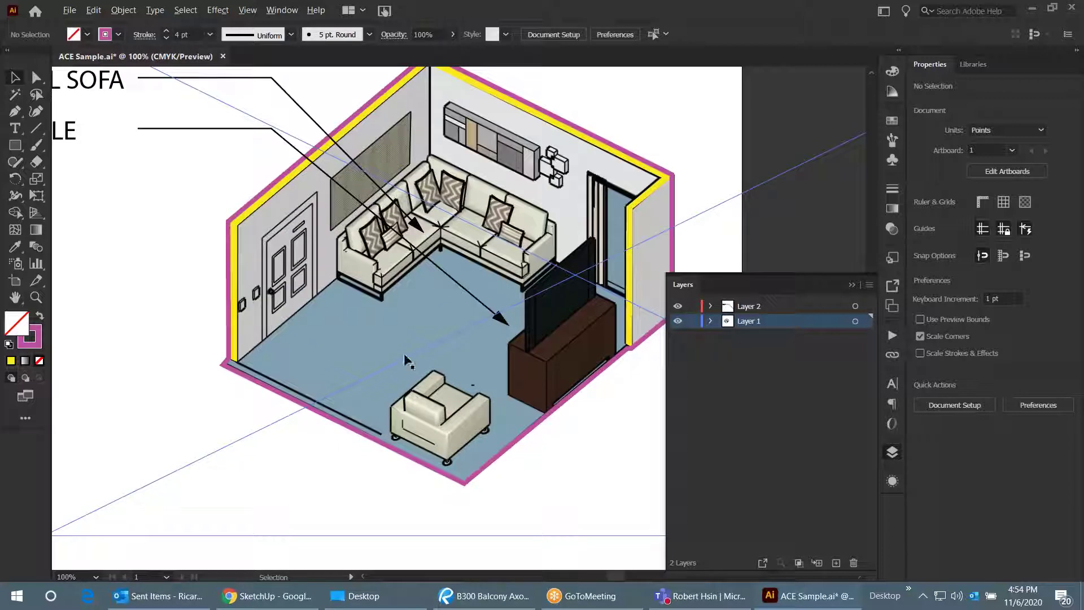
scroll(405, 354, "down", 1)
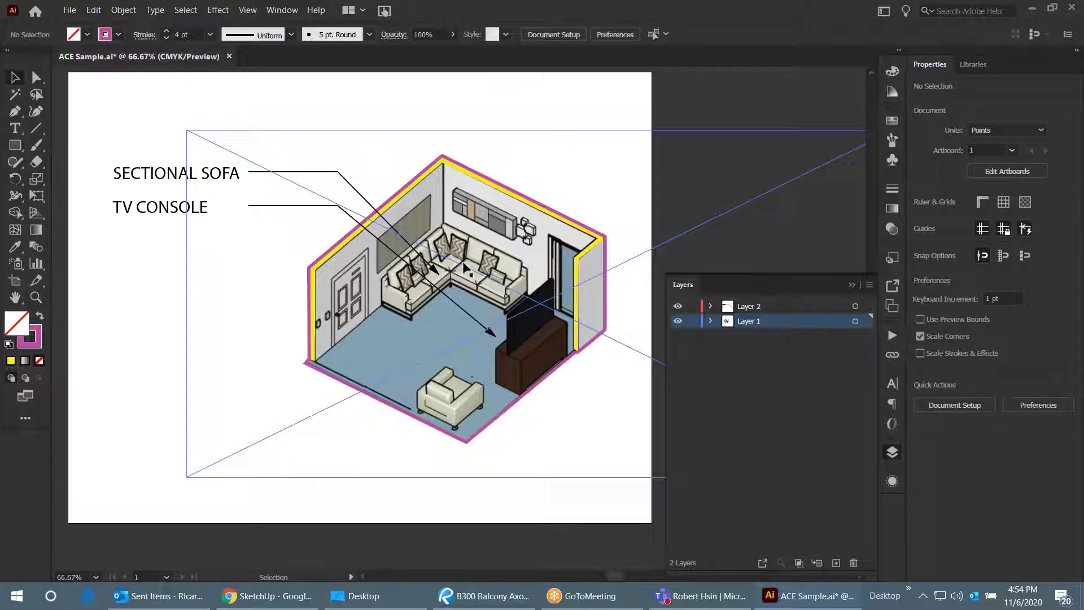
scroll(415, 285, "down", 1)
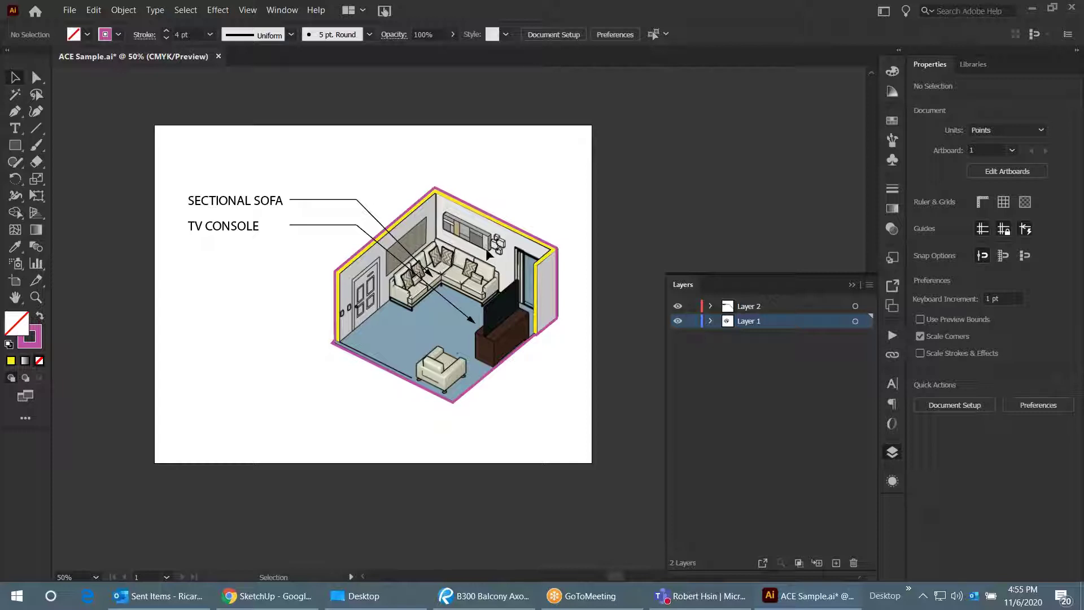
key("ctrl+1")
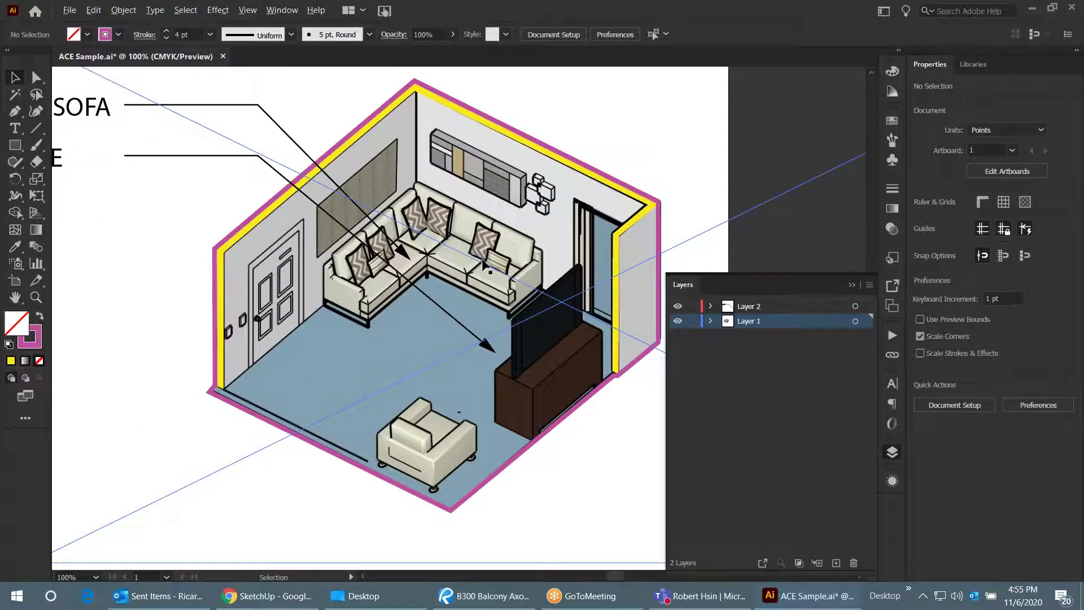
scroll(593, 345, "up", 1, "alt")
scroll(499, 323, "down", 4, "alt")
scroll(514, 307, "up", 2, "alt")
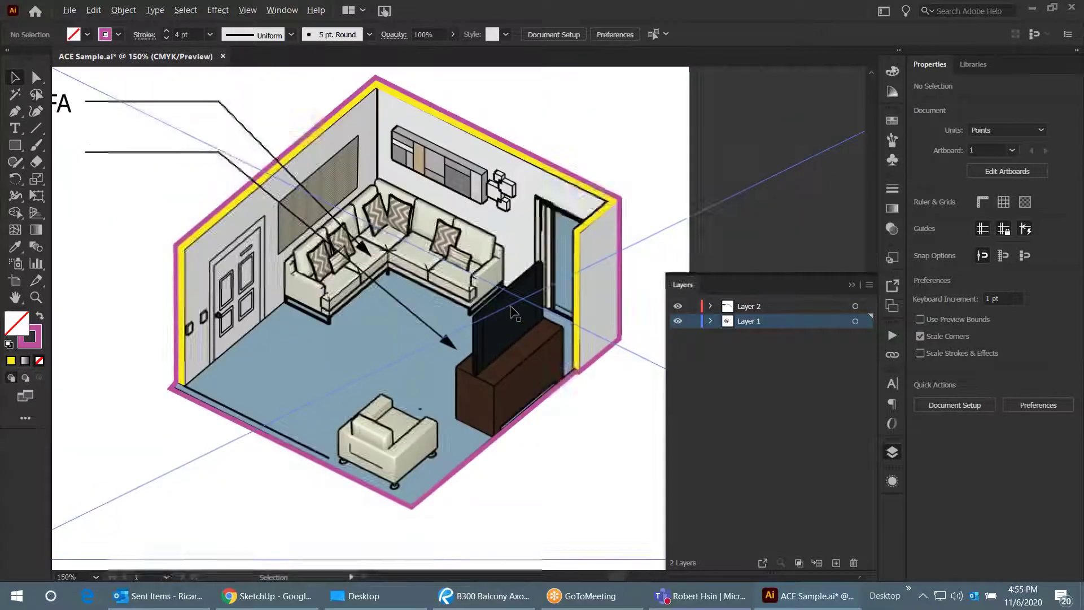
scroll(511, 312, "up", 1, "alt")
scroll(513, 312, "down", 1, "alt")
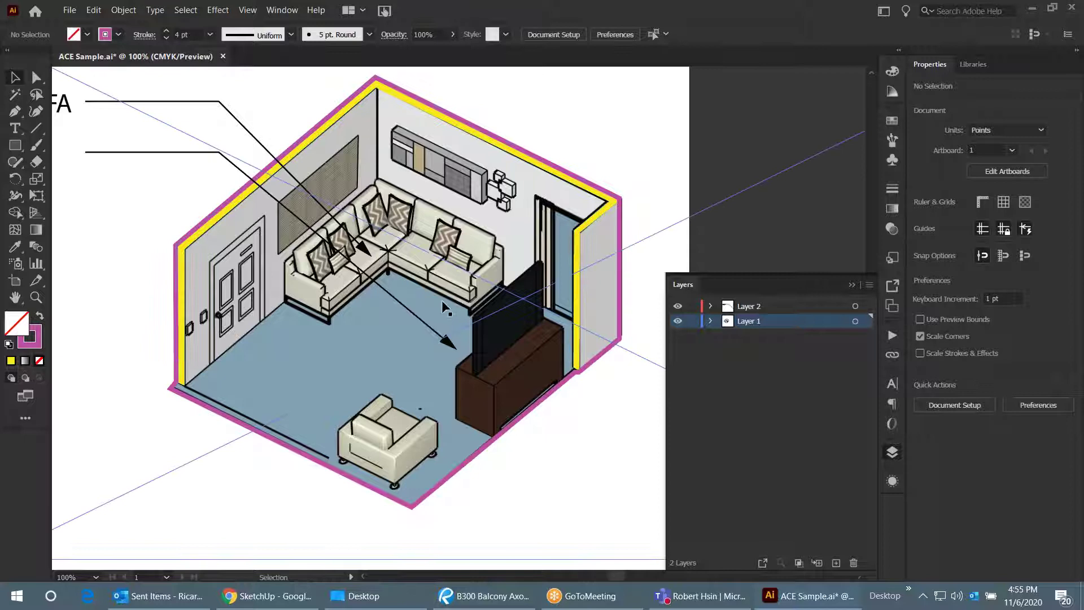
mouse_move(405, 310)
left_mouse_down()
mouse_move(553, 290)
mouse_move(525, 283)
left_mouse_up()
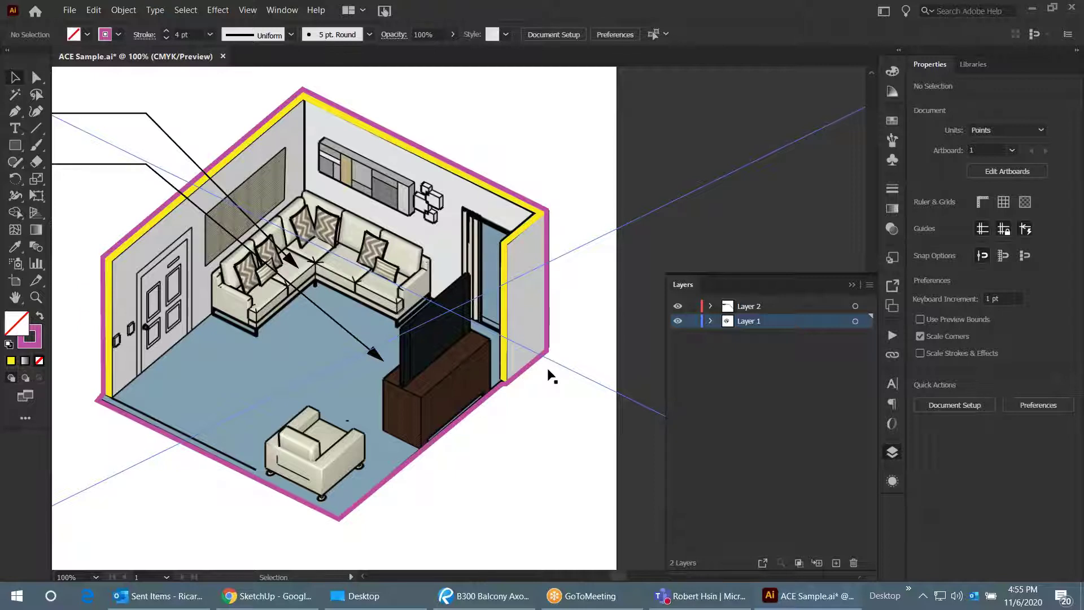
scroll(520, 346, "up", 1, "alt")
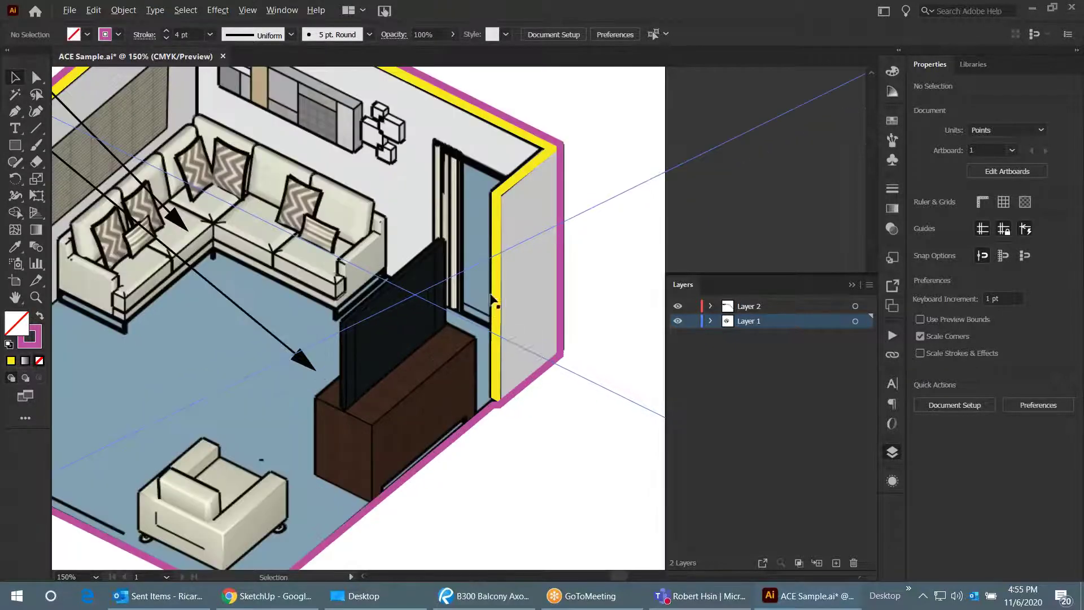
scroll(541, 278, "down", 1, "alt")
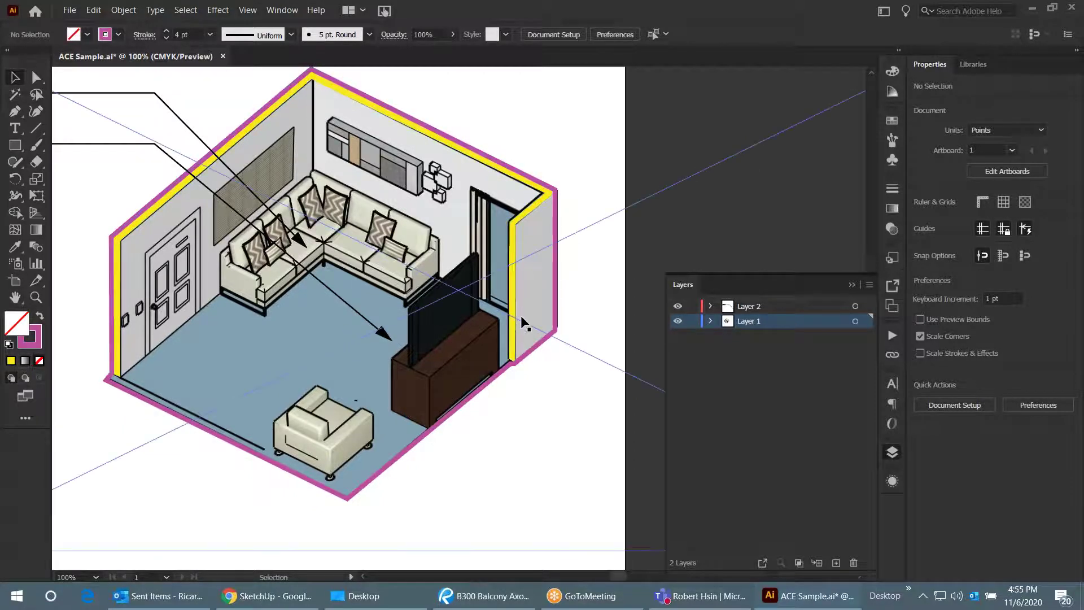
- Isolate the right wall's yellow strip and delete its two bottom anchor points
double_click(515, 235)
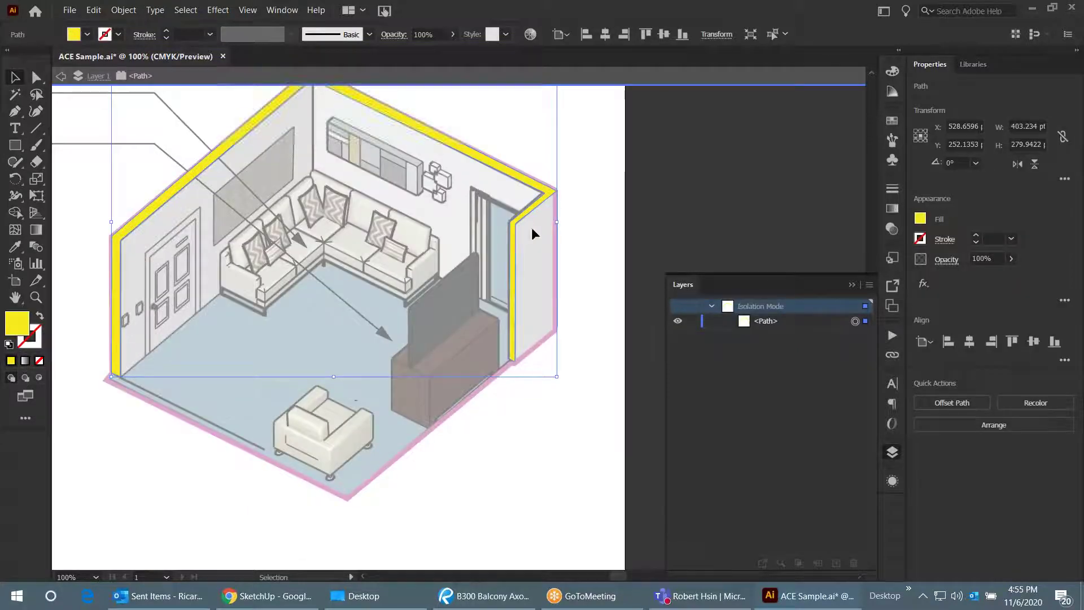
scroll(530, 337, "up", 2)
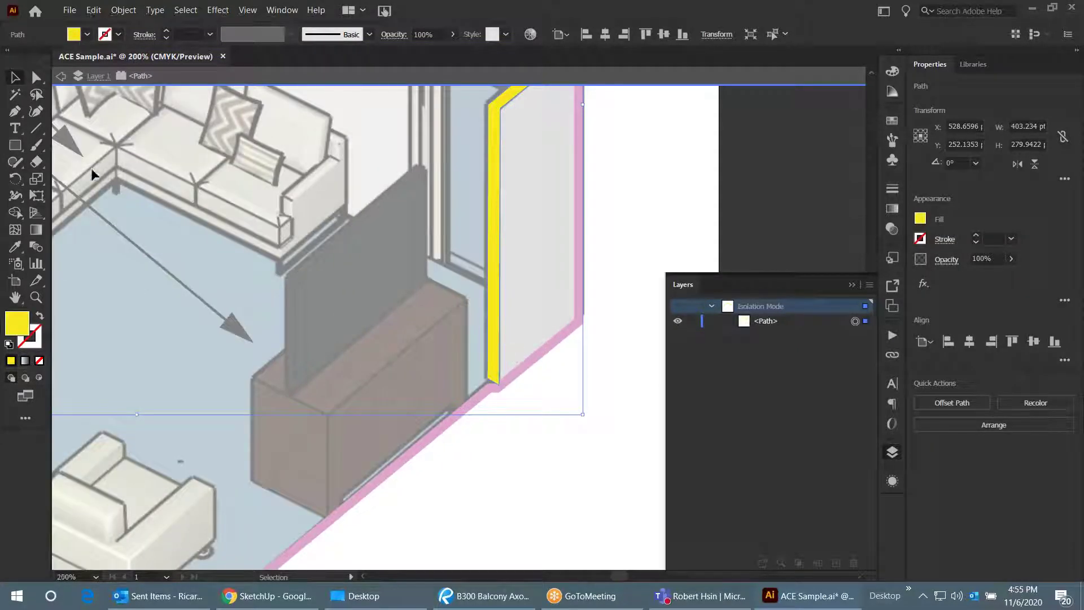
left_click(23, 111)
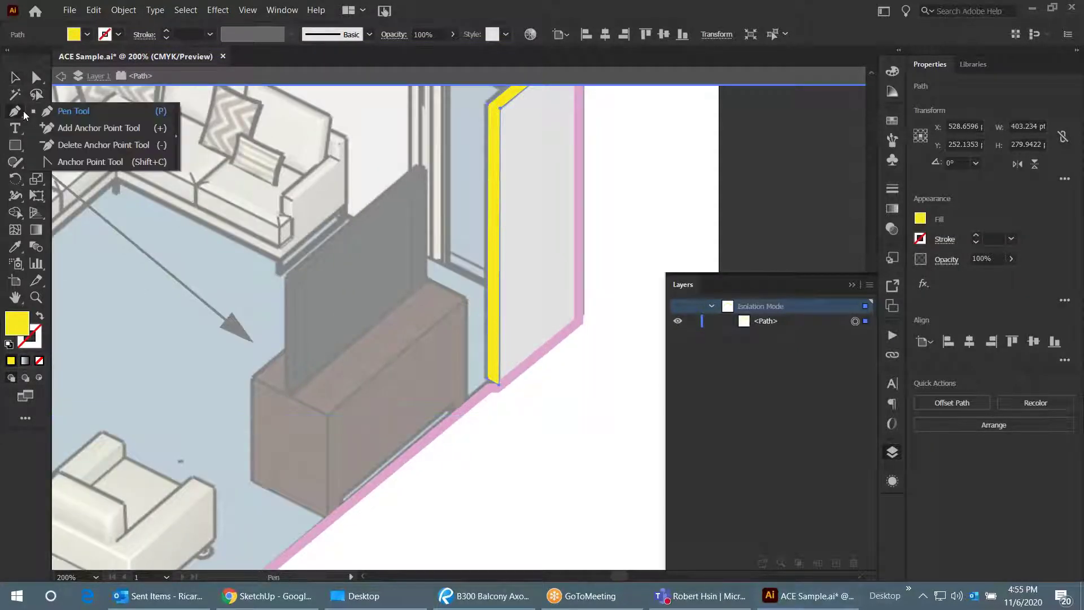
left_click(63, 146)
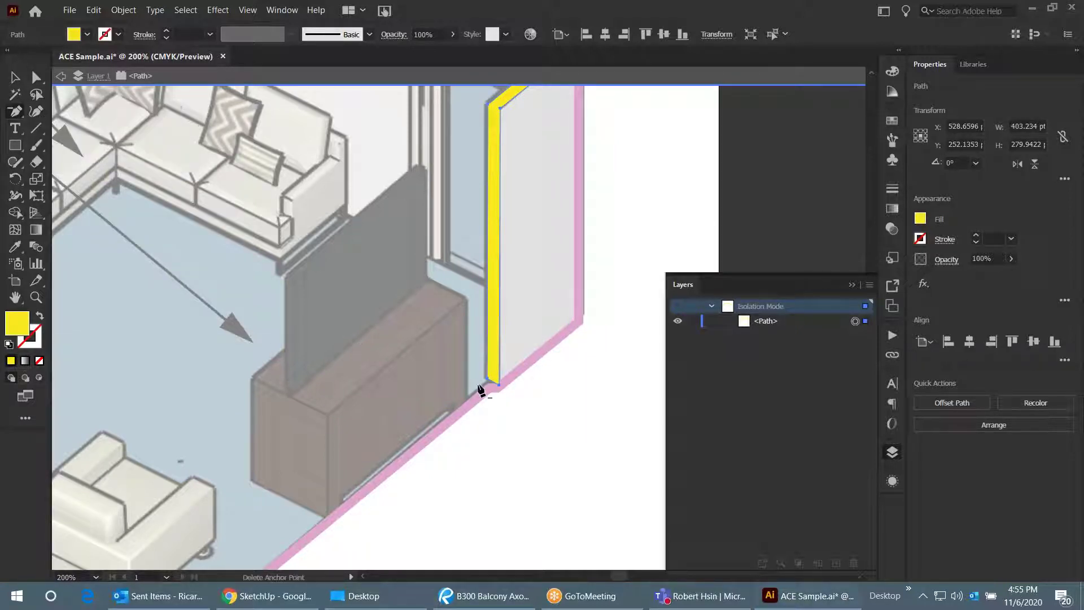
left_click(497, 385)
left_click(490, 380)
scroll(443, 370, "down", 1)
scroll(460, 249, "up", 5)
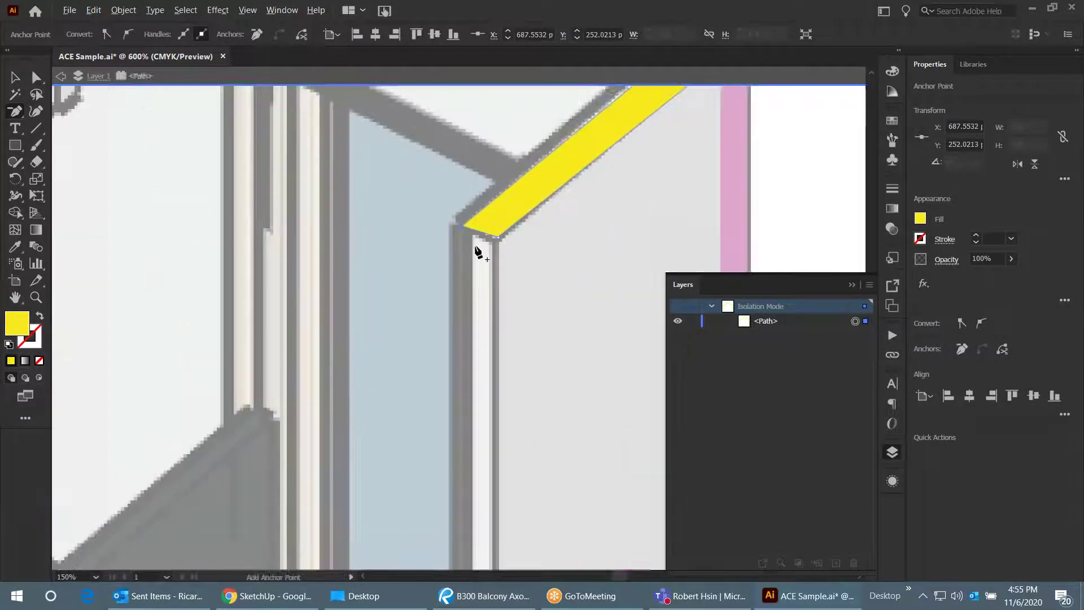
- Return to the Selection tool and exit Isolation Mode
left_click(15, 79)
scroll(319, 254, "down", 5)
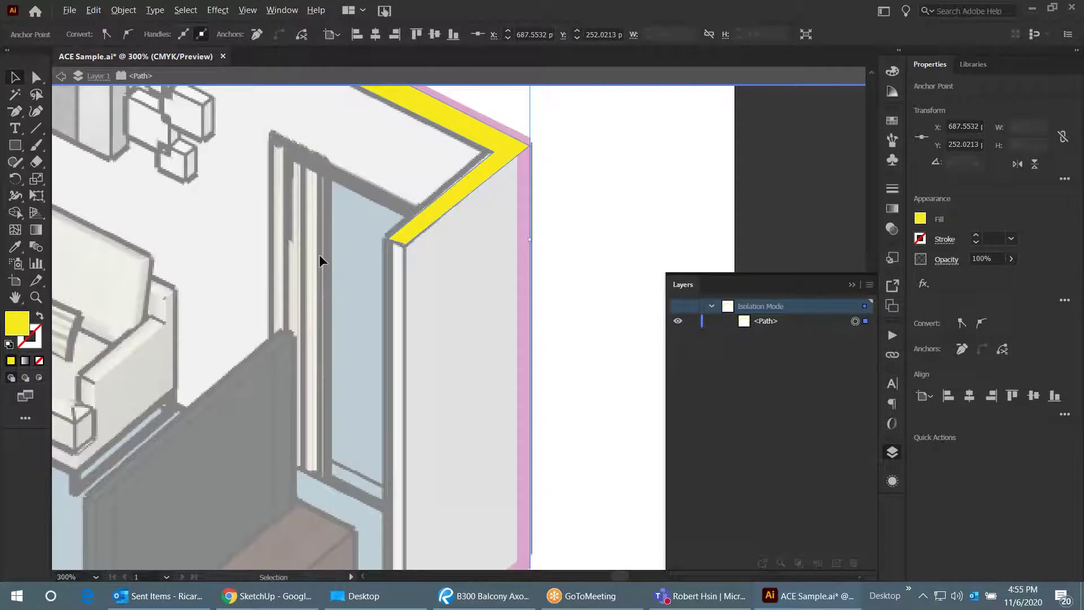
double_click(553, 226)
scroll(629, 241, "down", 2)
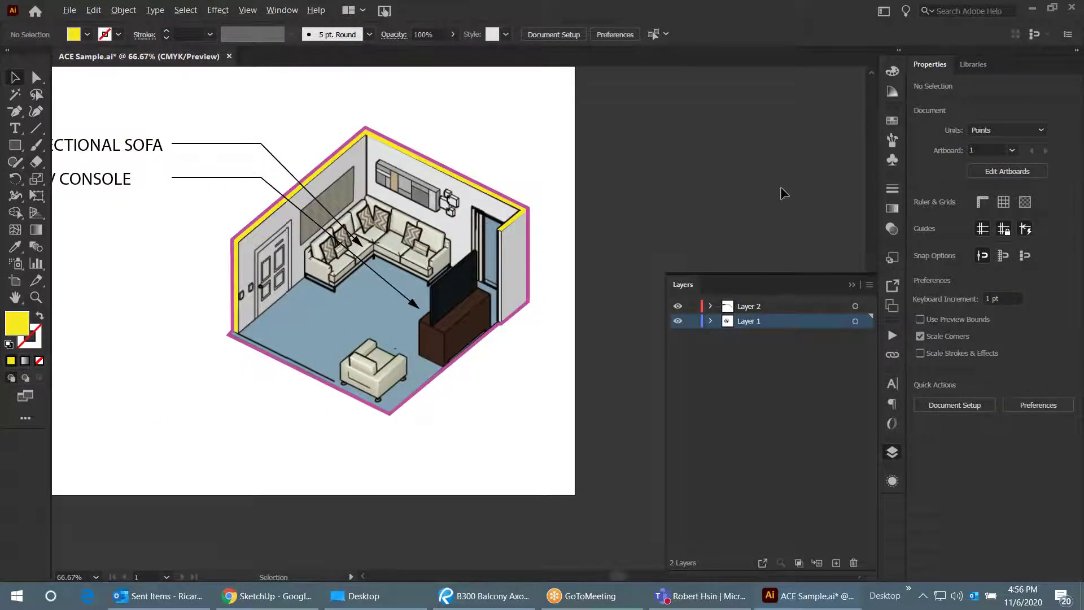
scroll(611, 130, "down", 1)
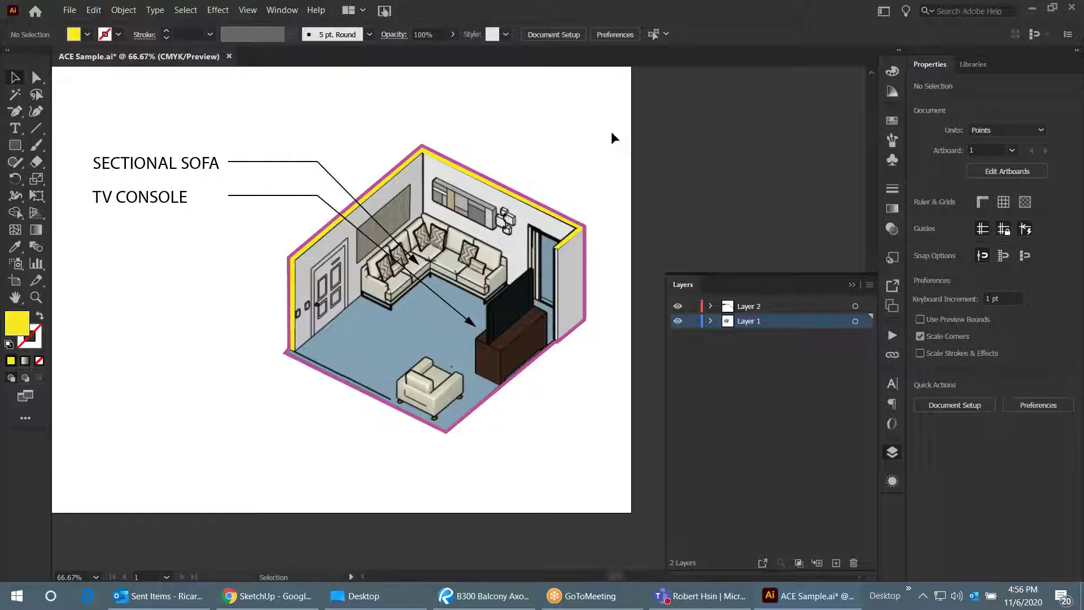
- Recolour the room outline's stroke from magenta to pure black (000000)
left_click(573, 257)
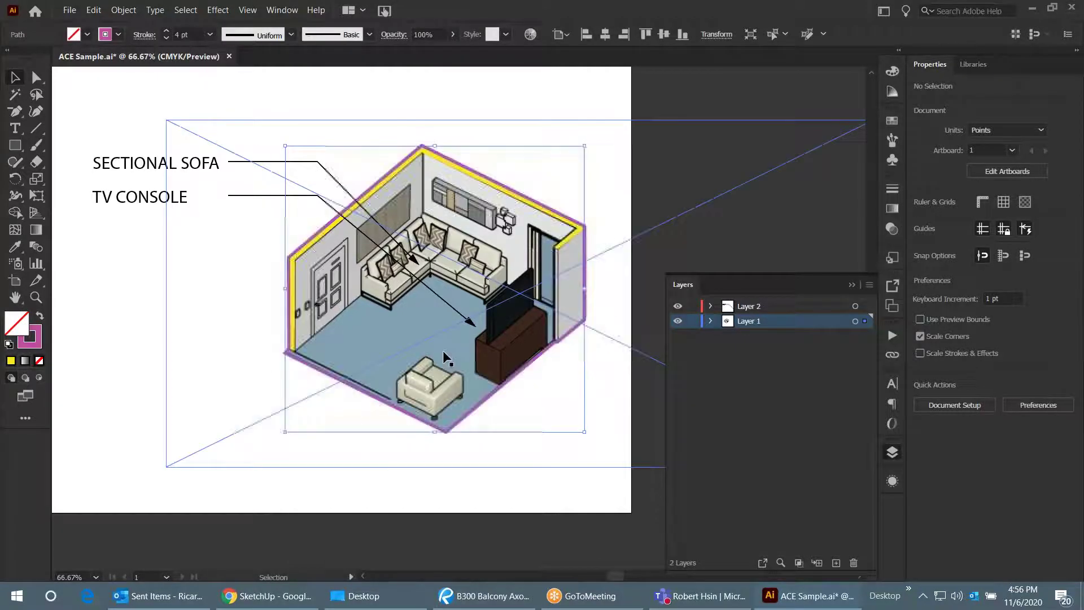
left_click(30, 335)
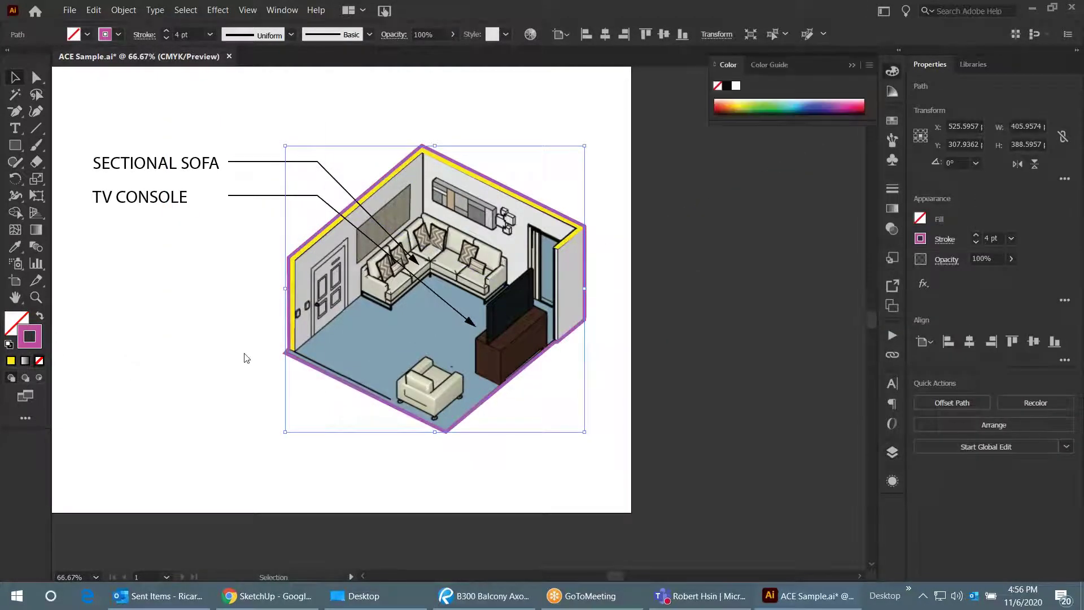
double_click(29, 336)
left_click(345, 350)
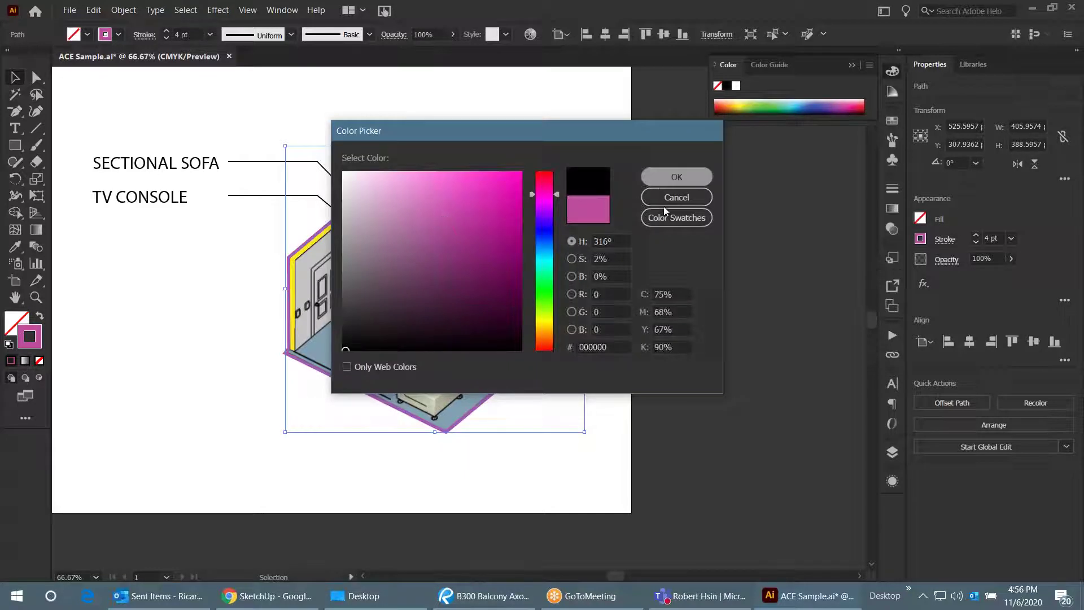
key("Return")
left_click(680, 222)
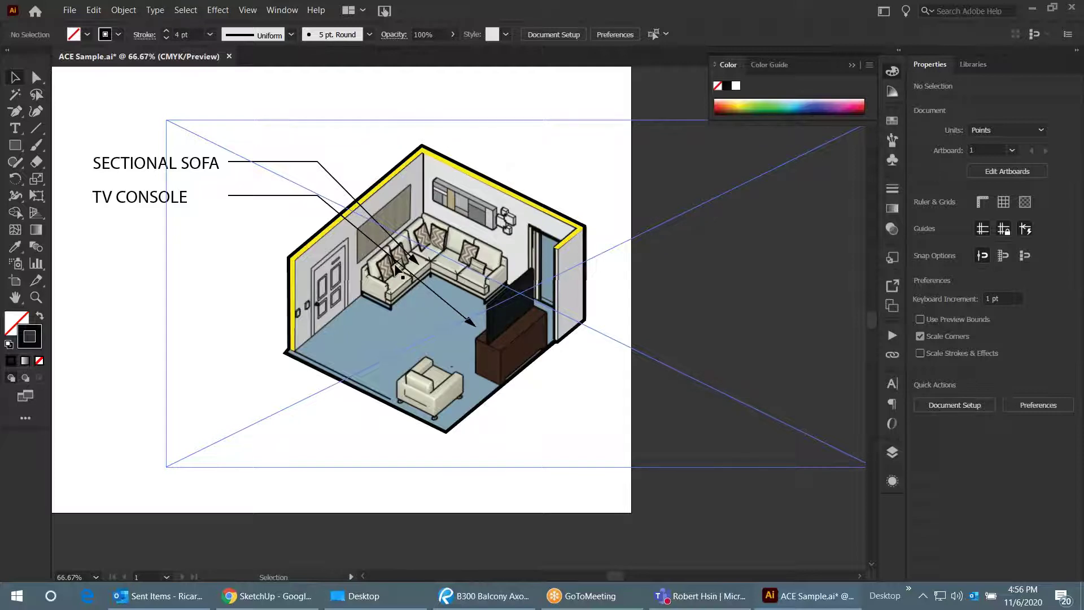
key("ctrl+equal")
key("ctrl+minus")
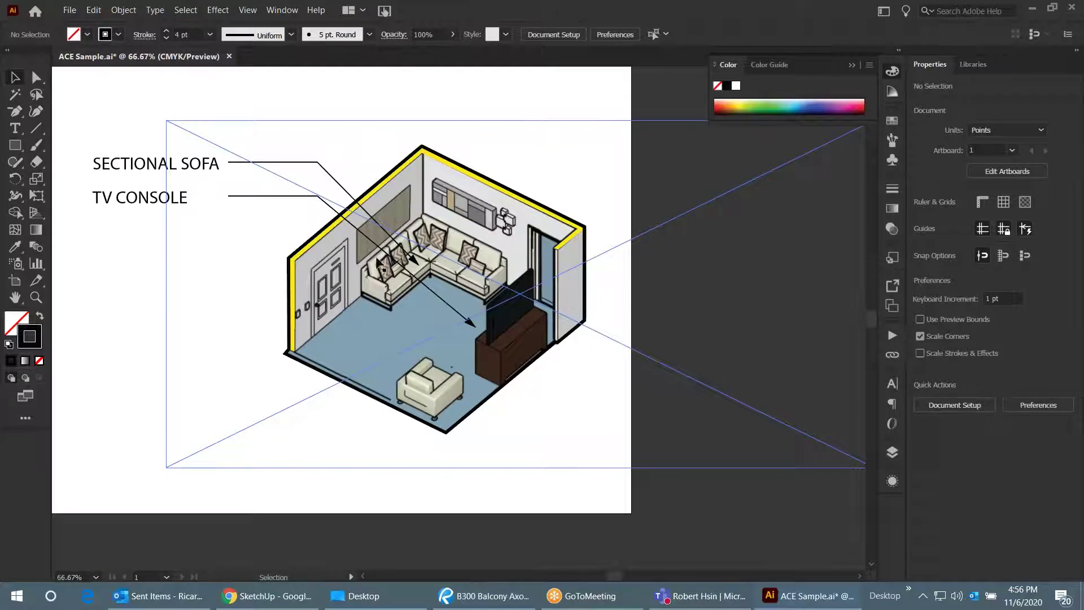
key("ctrl+shift+i")
key("ctrl+shift+i")
scroll(533, 276, "down", 1)
key("ctrl+shift+i")
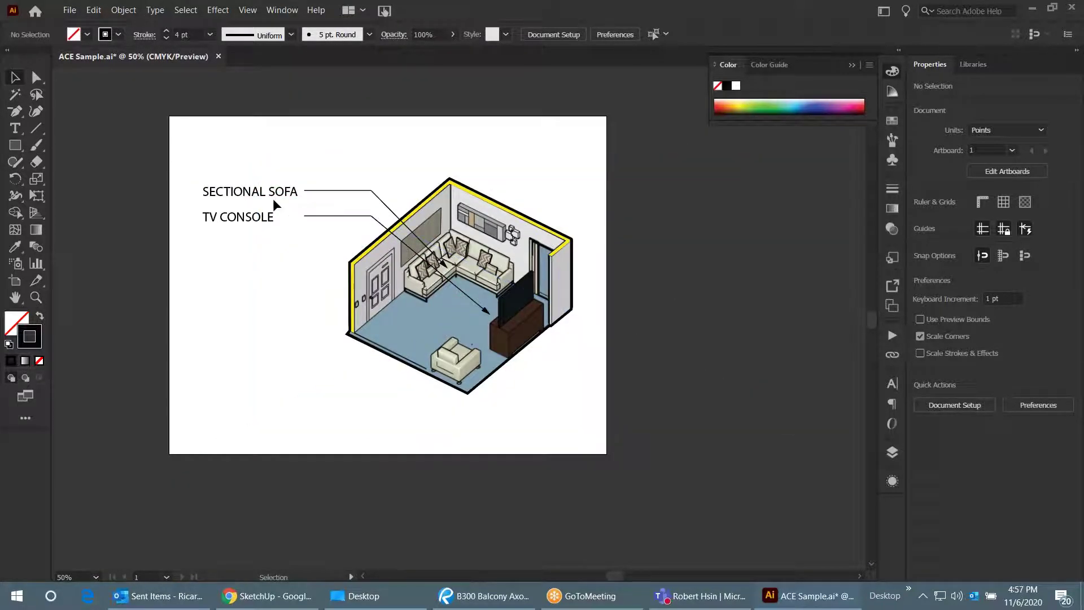
key("ctrl+shift+i")
key("ctrl+shift+i")
key("ctrl+shift+i")
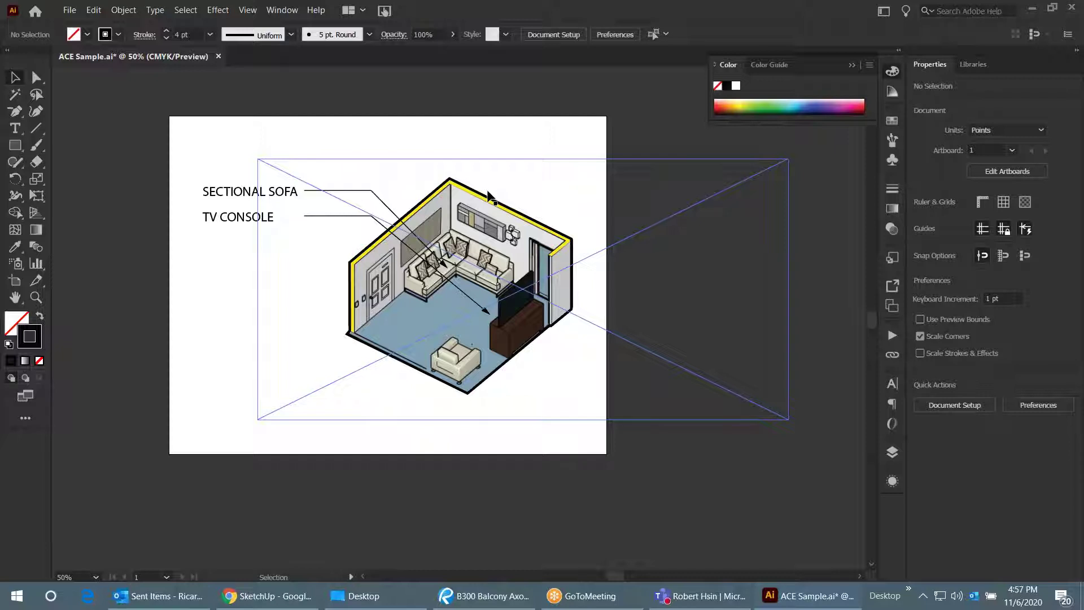
scroll(457, 255, "up", 1)
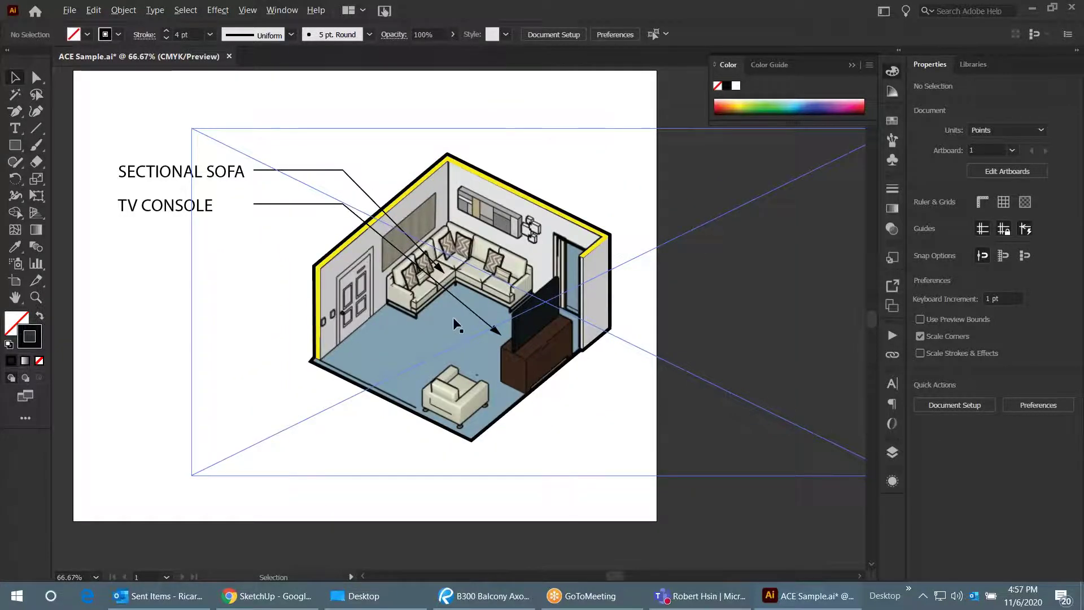
scroll(382, 314, "down", 1)
scroll(379, 302, "up", 2)
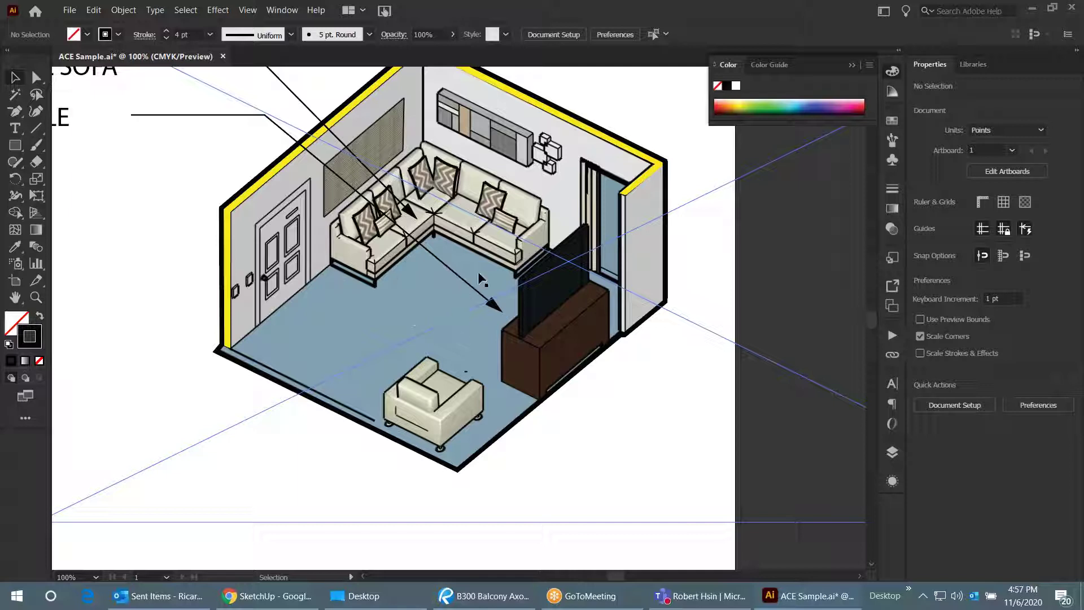
scroll(427, 353, "down", 1)
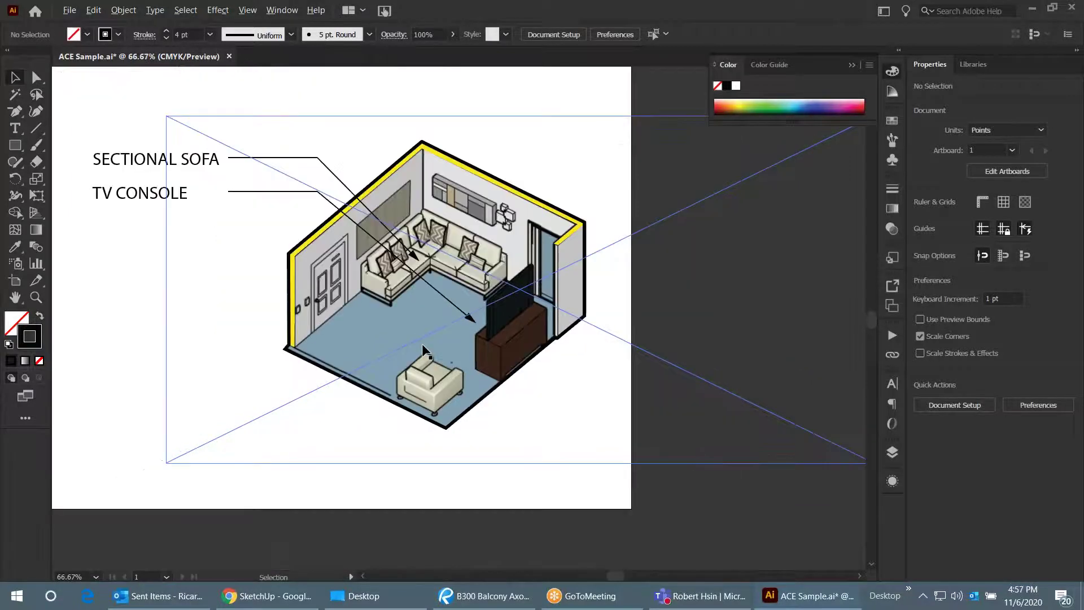
scroll(427, 352, "down", 1)
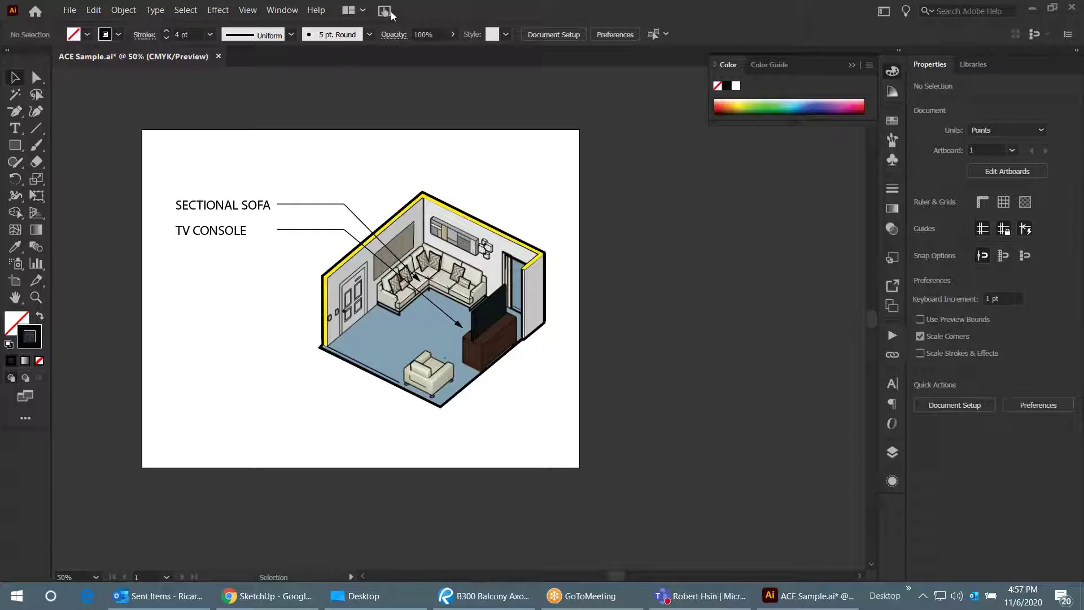
- In SketchUp, draw a floor rectangle beside the existing room model
left_click(291, 594)
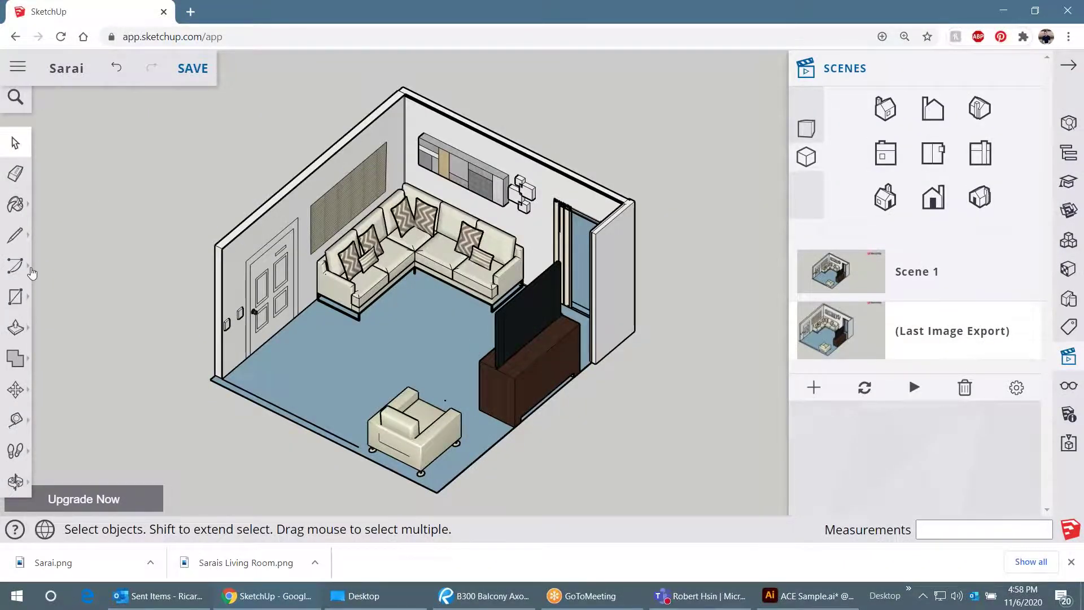
left_click(15, 296)
scroll(336, 249, "down", 2)
scroll(335, 249, "down", 3)
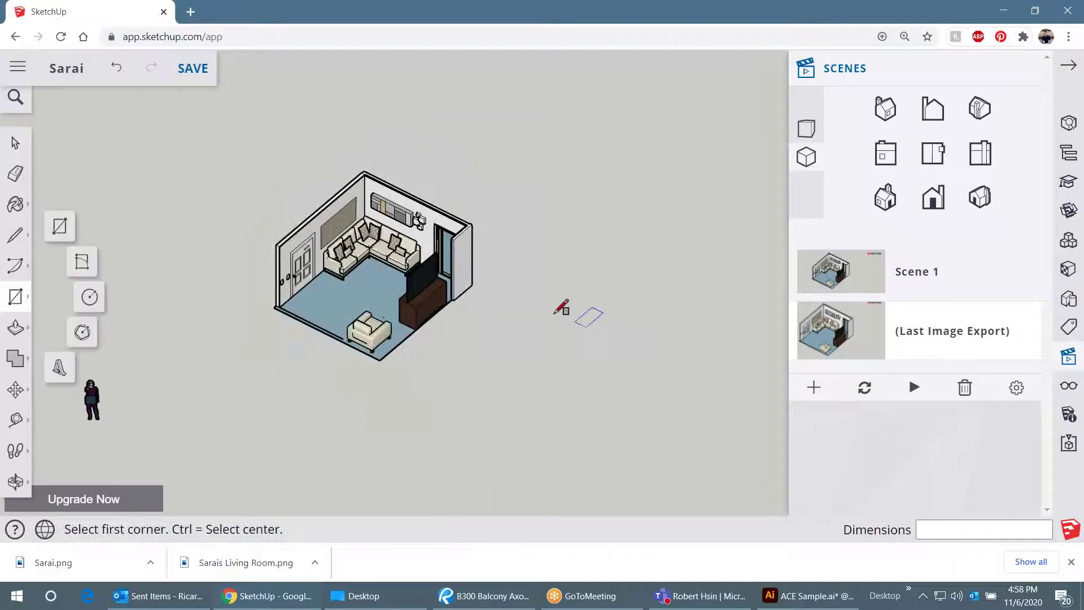
left_click(553, 312)
left_click(646, 482)
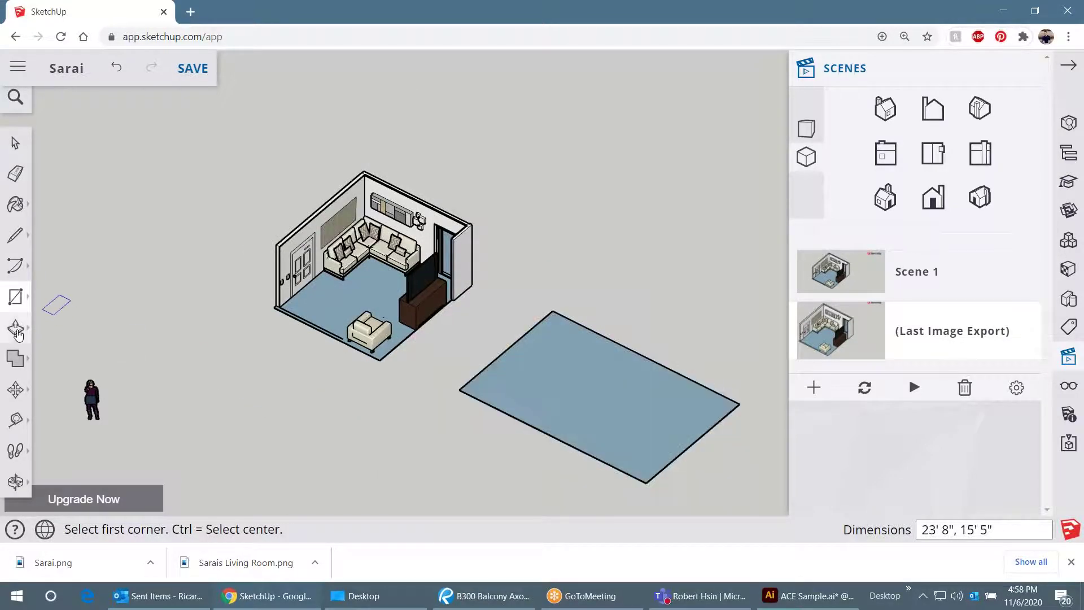
- Offset the rectangle face inward by 5 inches
left_click(17, 328)
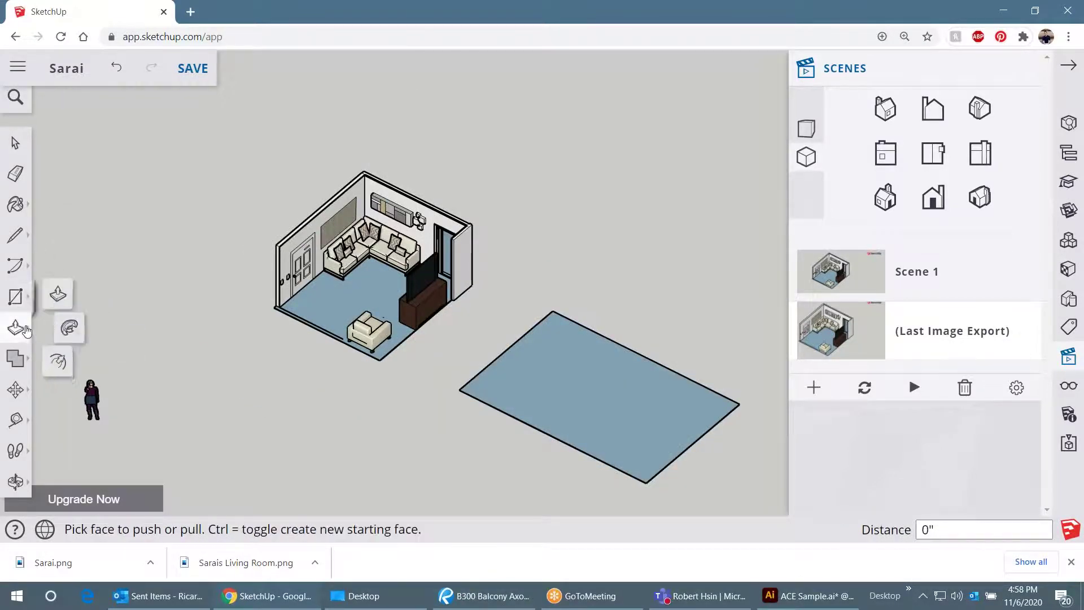
scroll(477, 400, "up", 5)
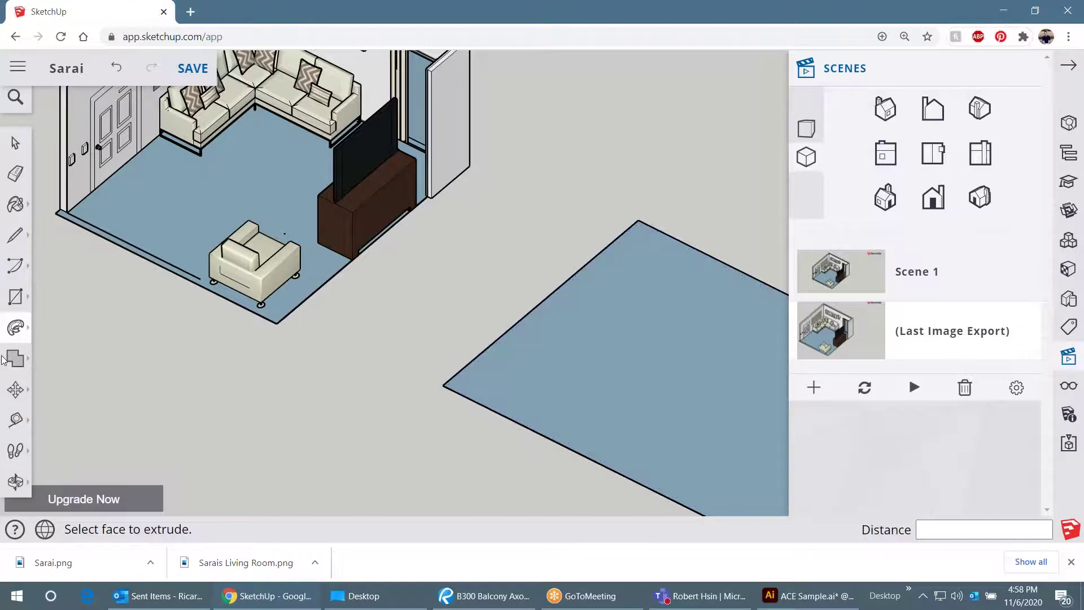
mouse_move(17, 334)
left_click(62, 361)
left_click(508, 346)
type("5")
key("Return")
key("space")
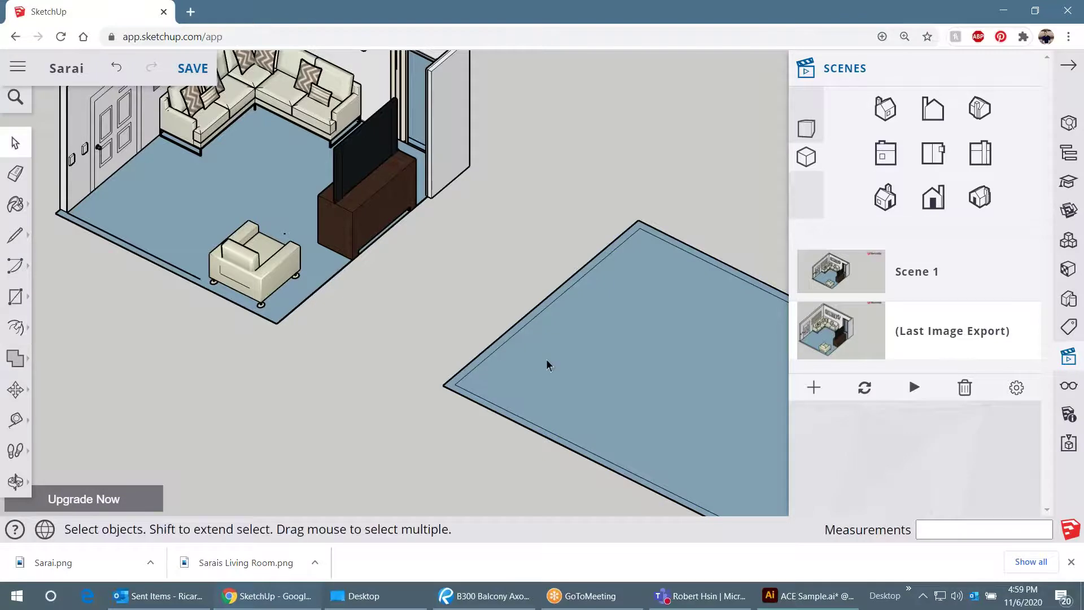
scroll(499, 372, "up", 3)
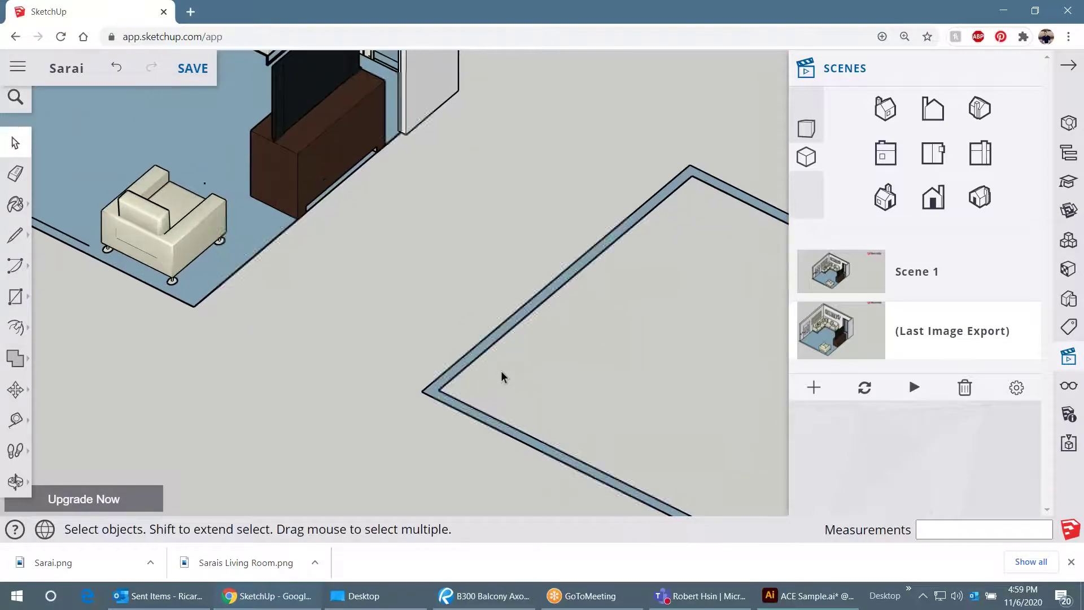
- Push/Pull the outer border band up into 8-foot walls
key("p")
left_click(483, 349)
scroll(481, 353, "down", 5)
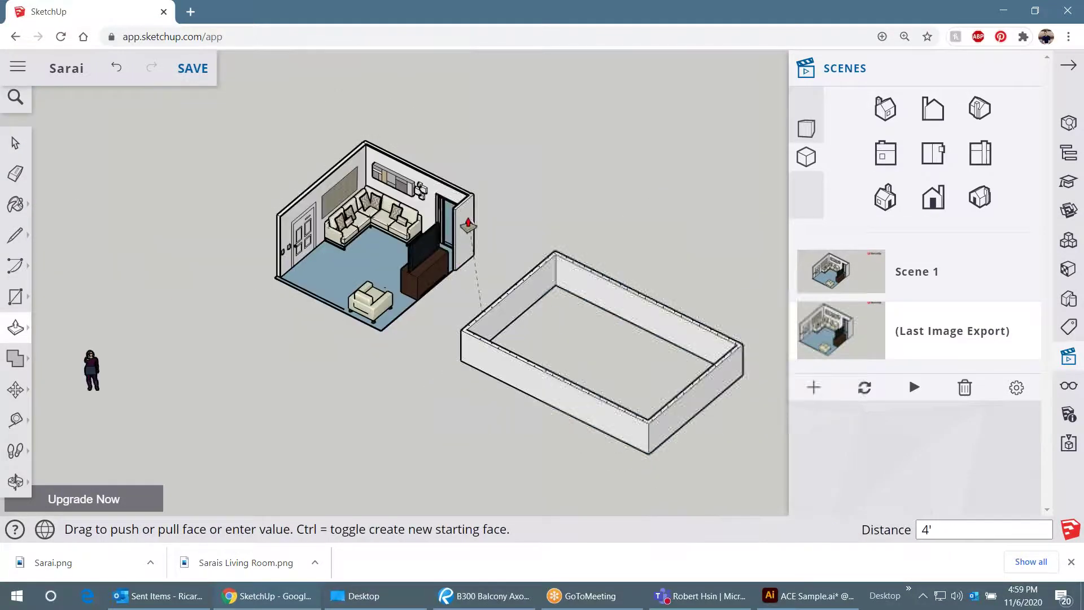
left_click(455, 202)
key("space")
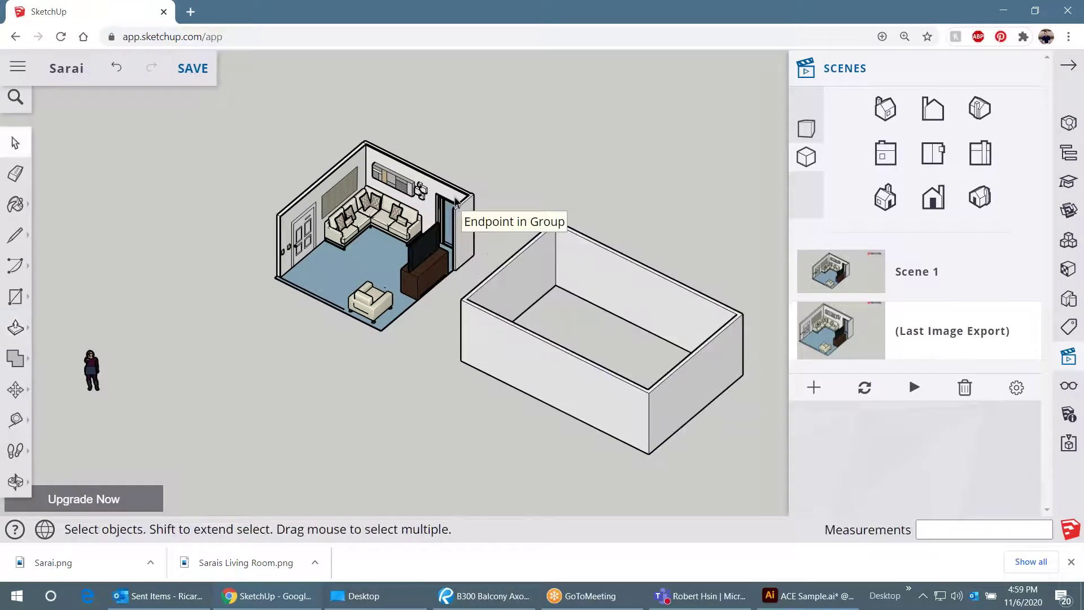
scroll(661, 333, "up", 2)
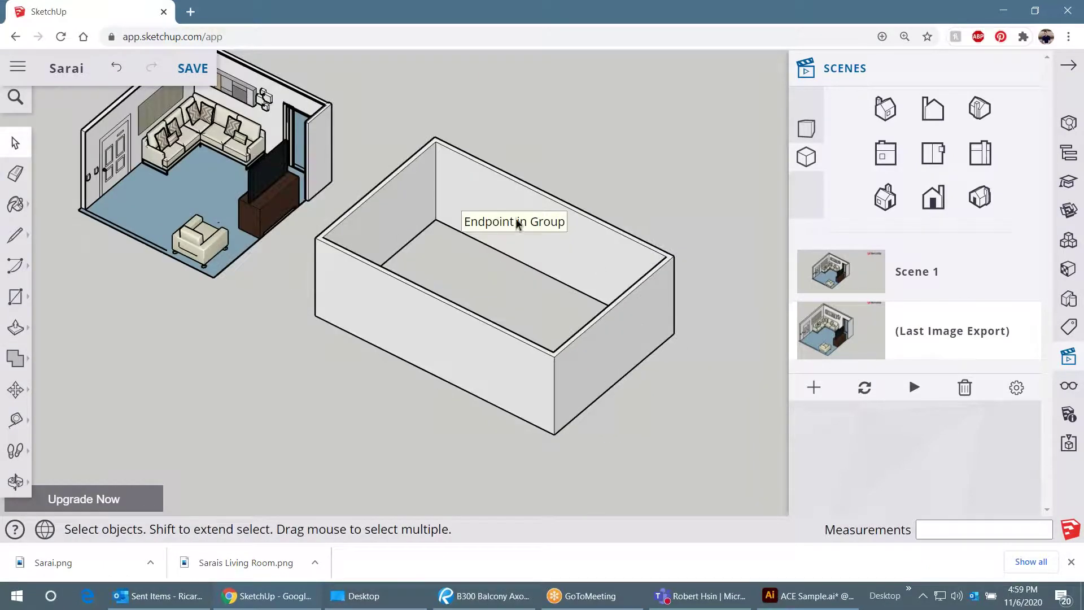
scroll(517, 224, "down", 2)
- Draw a vertical line on the left inner wall to split its face
left_click_drag(517, 224, 546, 316)
scroll(546, 317, "up", 4)
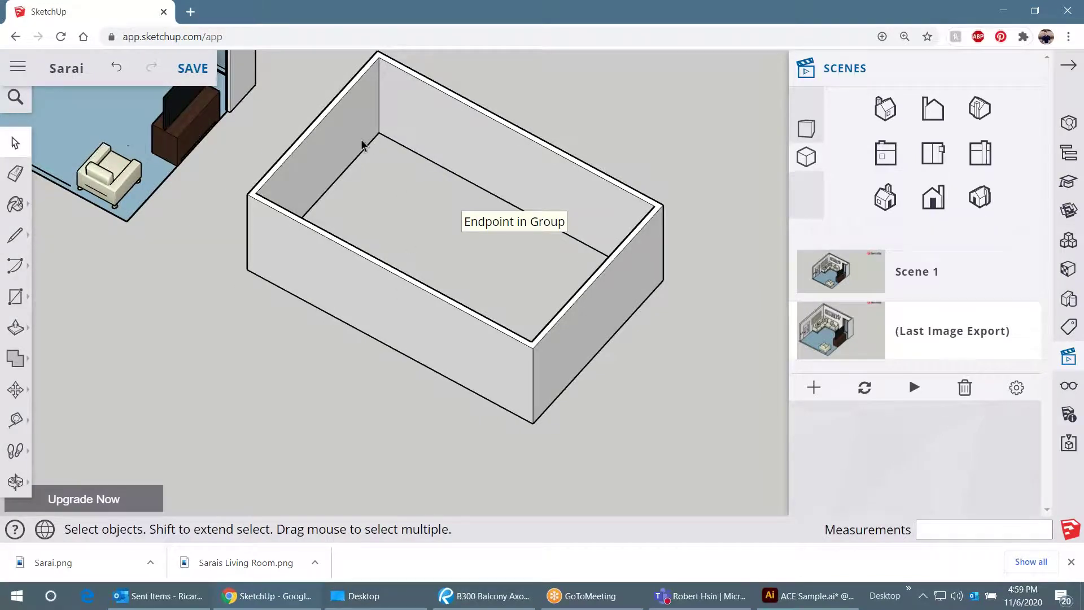
scroll(362, 146, "up", 2)
key("l")
left_click(339, 181)
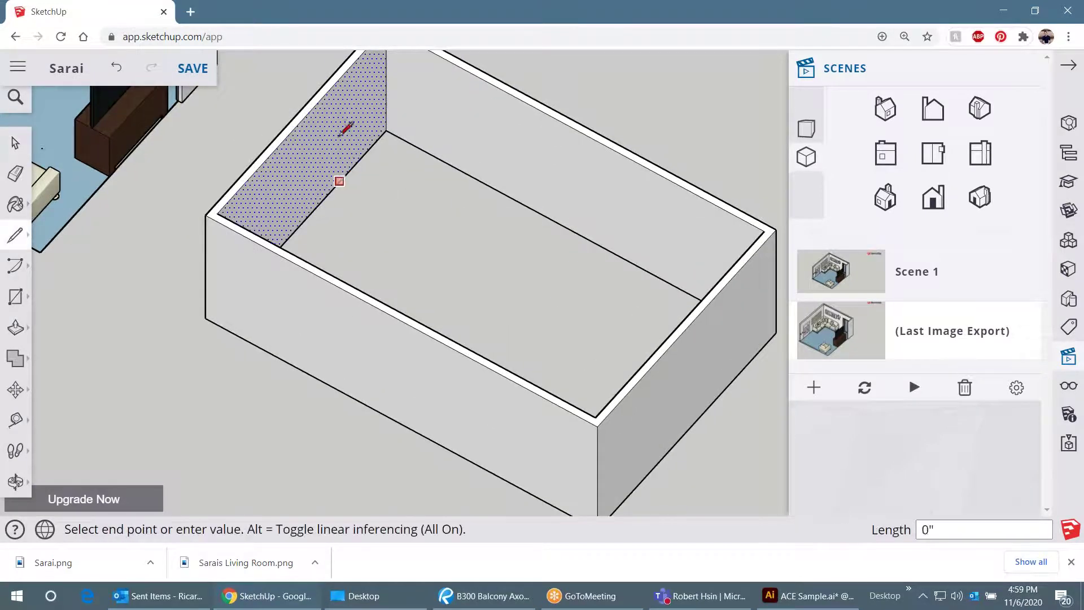
left_click(334, 84)
key("space")
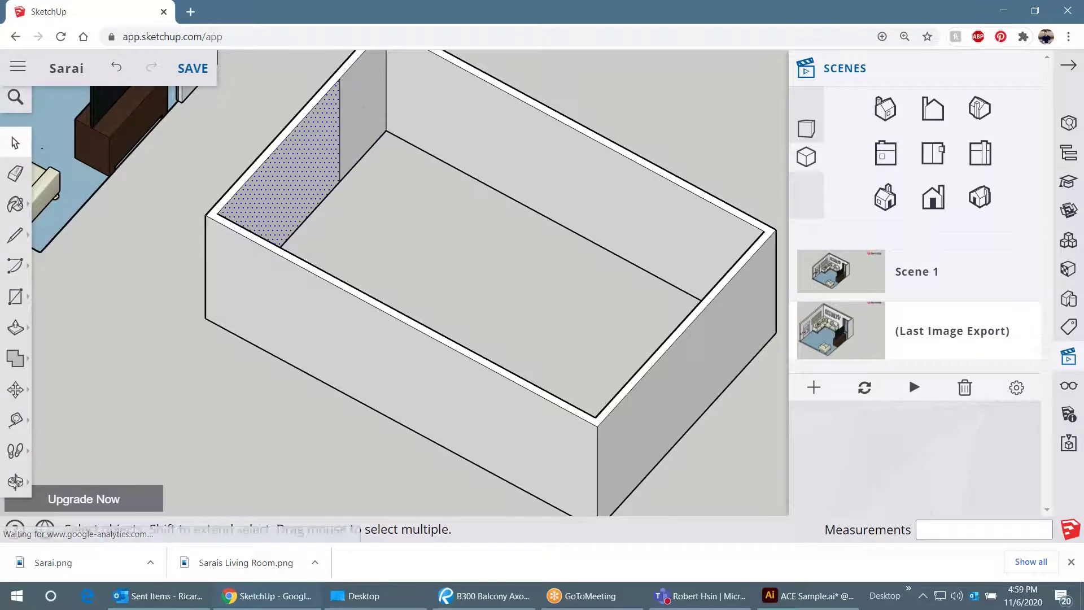
- Pull the split section of the left wall out into the room
key("p")
left_click(326, 152)
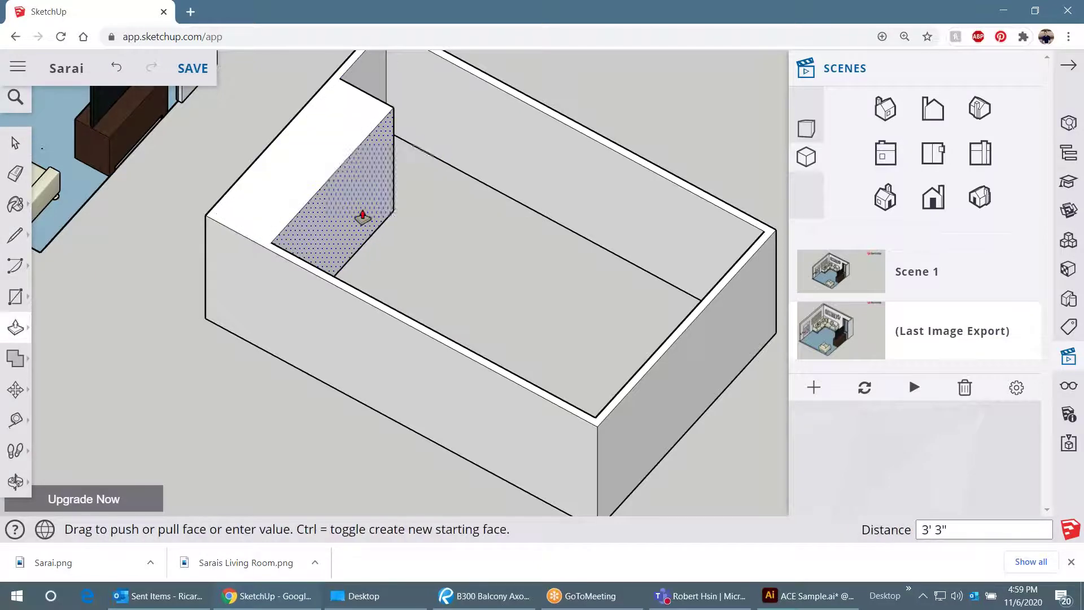
key("Escape")
left_click(382, 124)
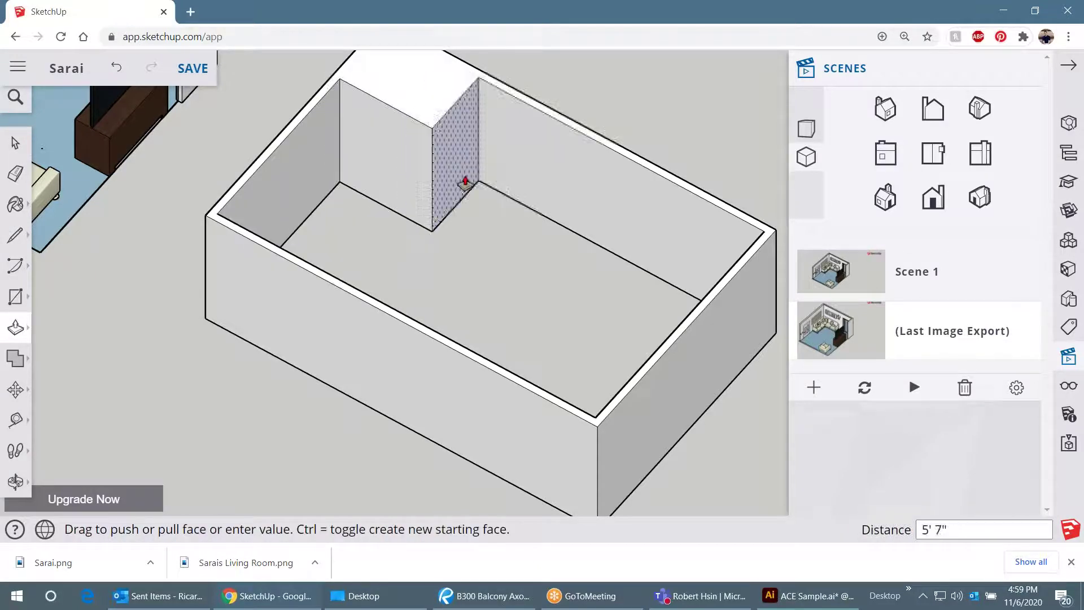
left_click(499, 210)
scroll(428, 271, "down", 3)
key("space")
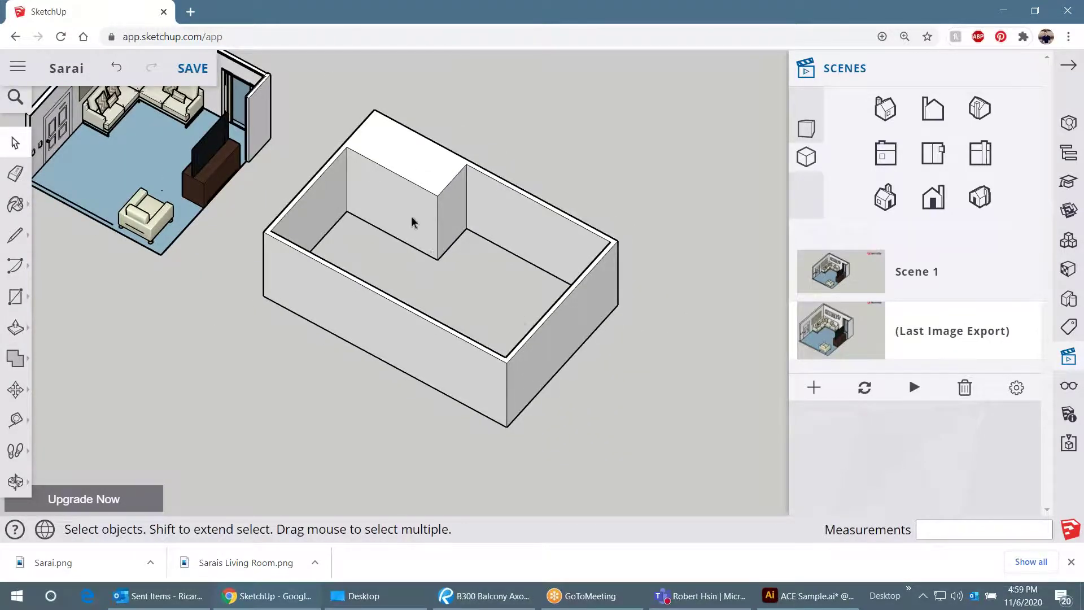
scroll(380, 201, "up", 1)
- Orbit around the box to inspect the walls and bump-out
left_click_drag(443, 221, 308, 204)
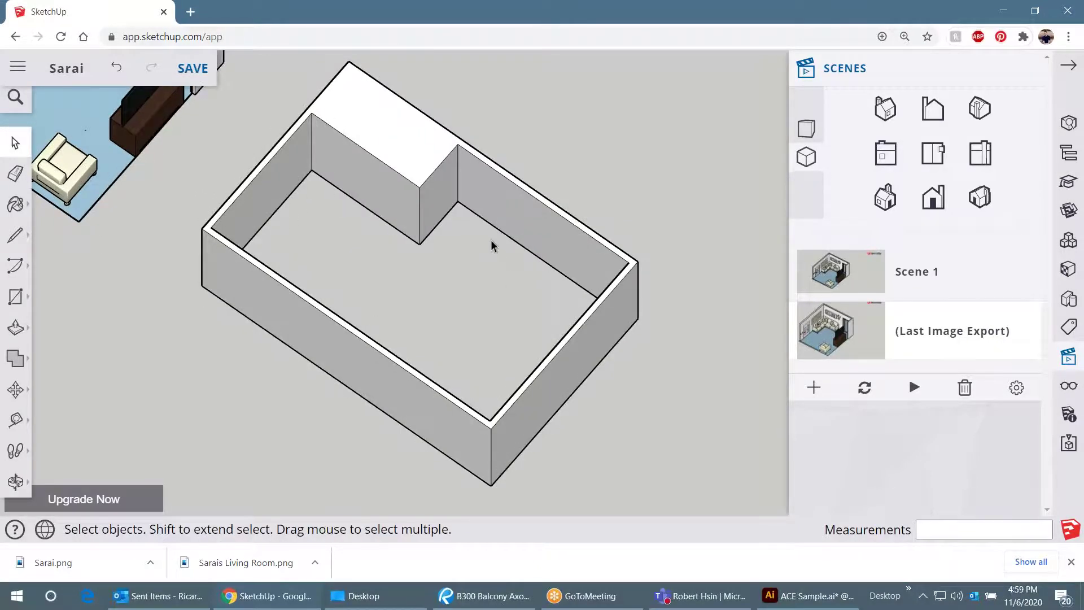
scroll(463, 279, "down", 1)
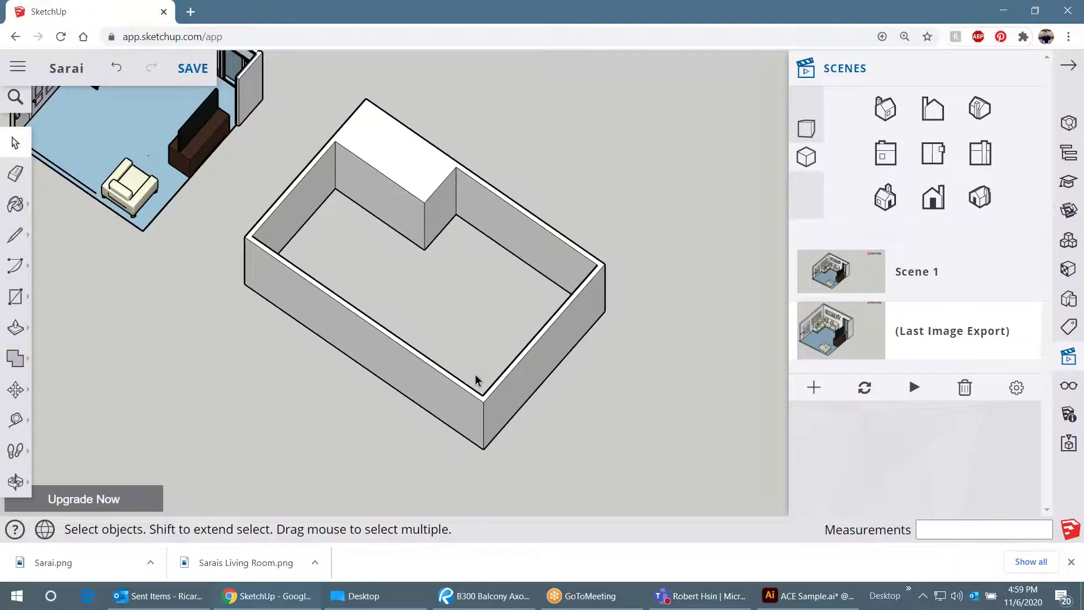
key("o")
left_click_drag(619, 314, 373, 218)
key("space")
left_click_drag(538, 249, 378, 322)
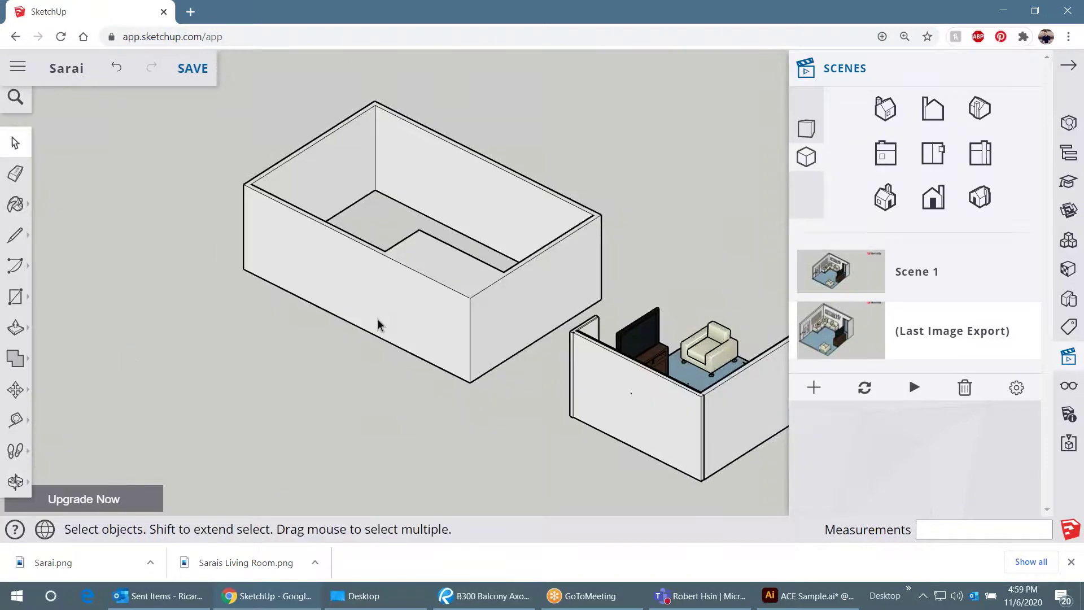
left_click_drag(667, 257, 491, 307)
left_click_drag(266, 336, 532, 336)
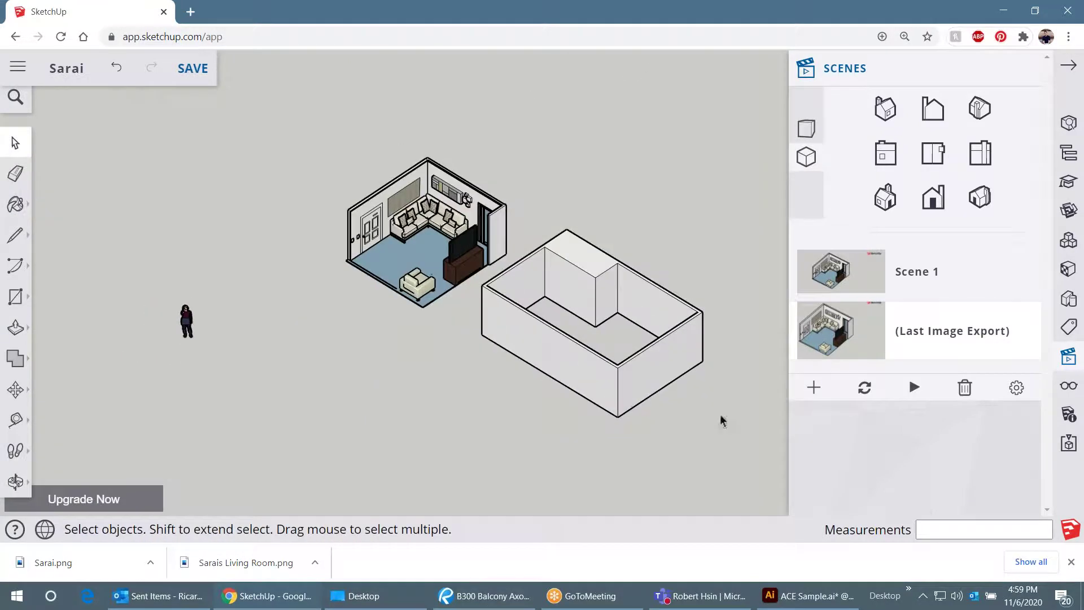
left_click_drag(721, 418, 624, 401)
scroll(624, 401, "up", 4)
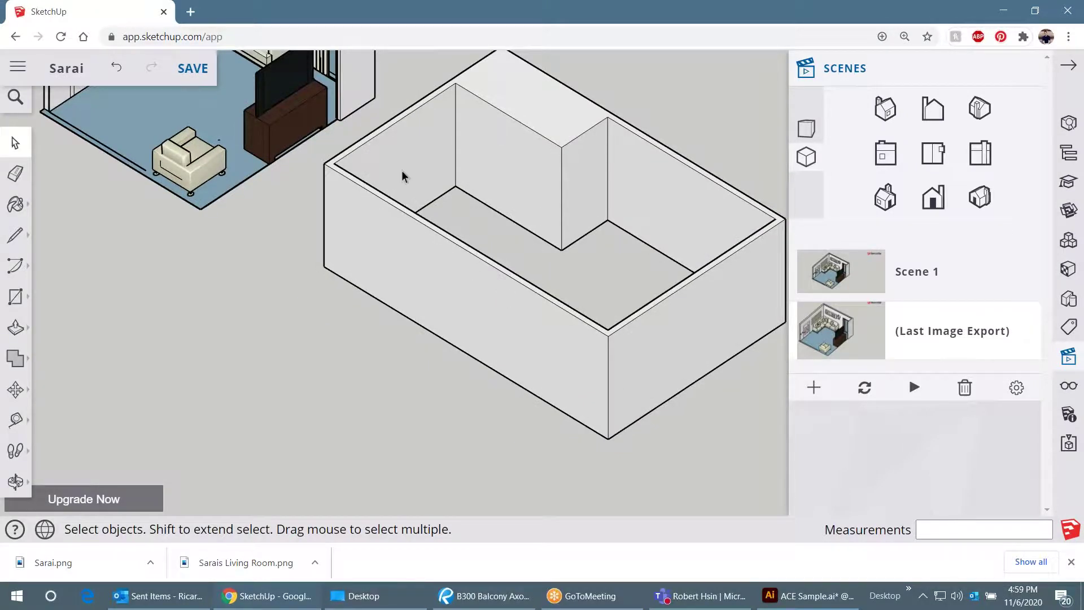
- Draw lines at the left and right front corners to split the top band
scroll(351, 198, "up", 3)
scroll(319, 209, "down", 2)
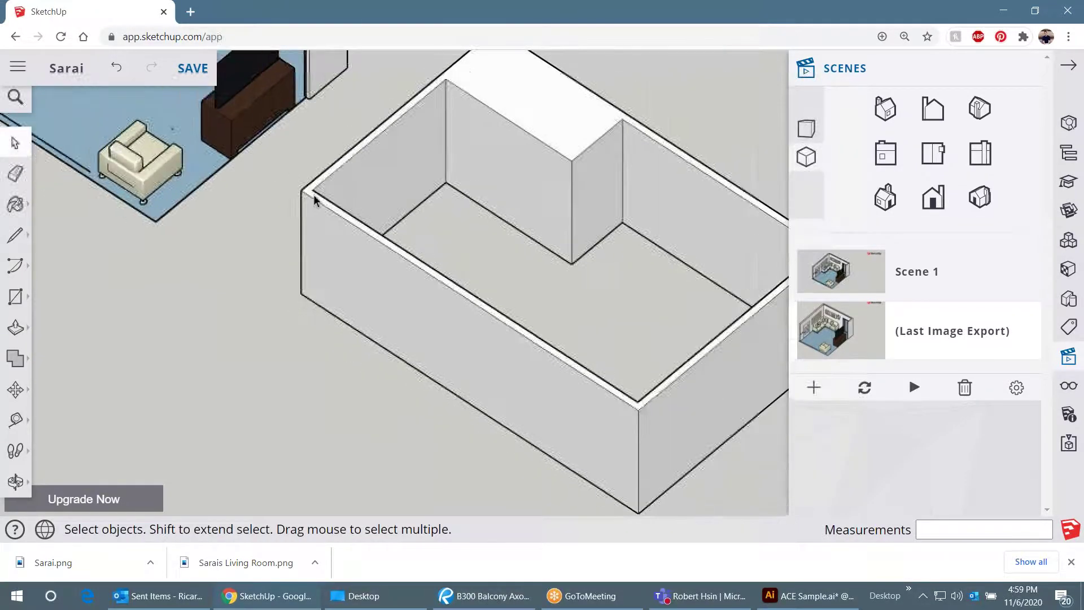
scroll(314, 195, "up", 2)
key("l")
scroll(312, 189, "up", 2)
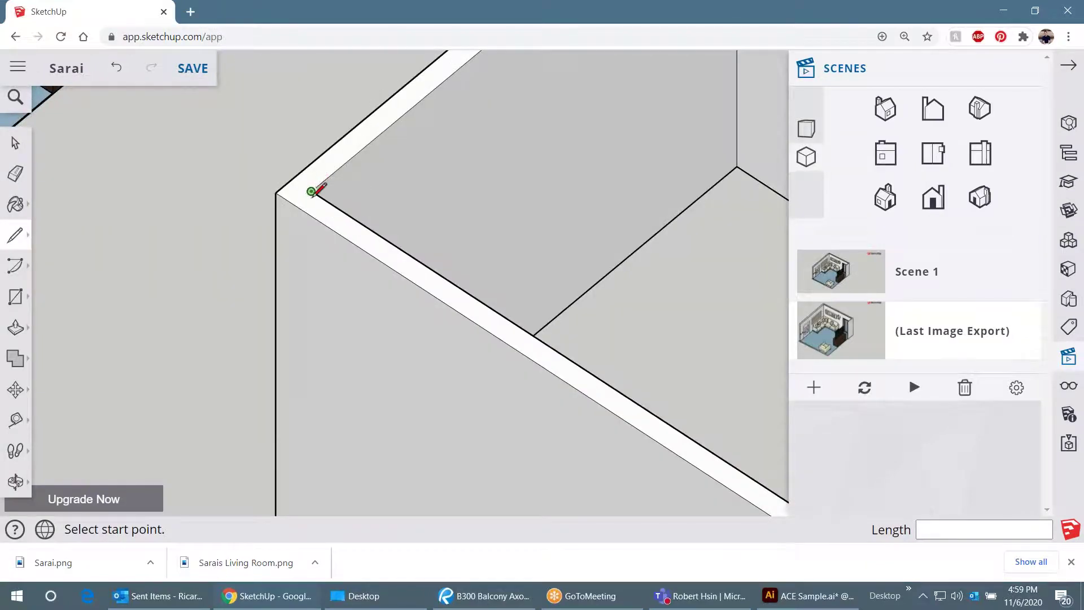
left_click(311, 190)
left_click(294, 179)
scroll(217, 203, "down", 5)
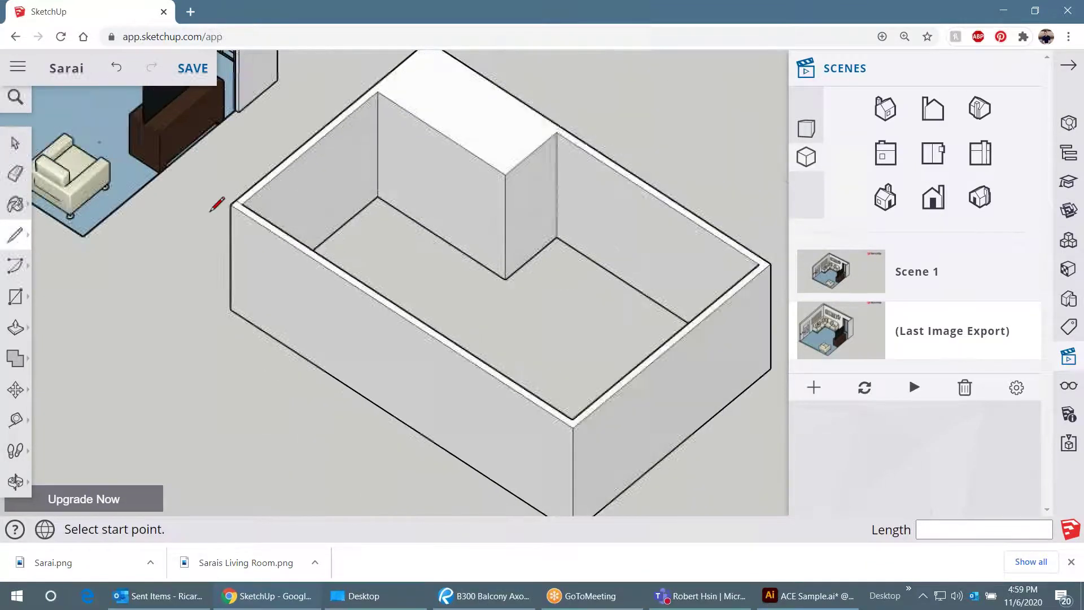
scroll(555, 235, "up", 5)
left_click(558, 247)
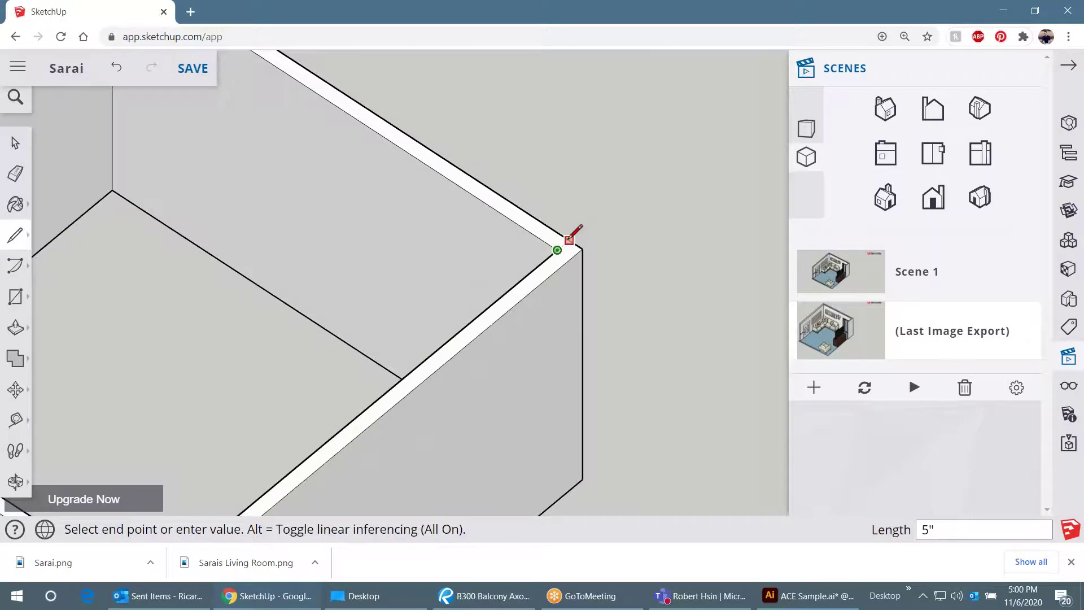
left_click(571, 237)
scroll(565, 243, "down", 2)
key("space")
- Push the front walls' top band down 8' to the floor, removing both front walls
scroll(490, 303, "down", 4)
scroll(489, 303, "up", 8)
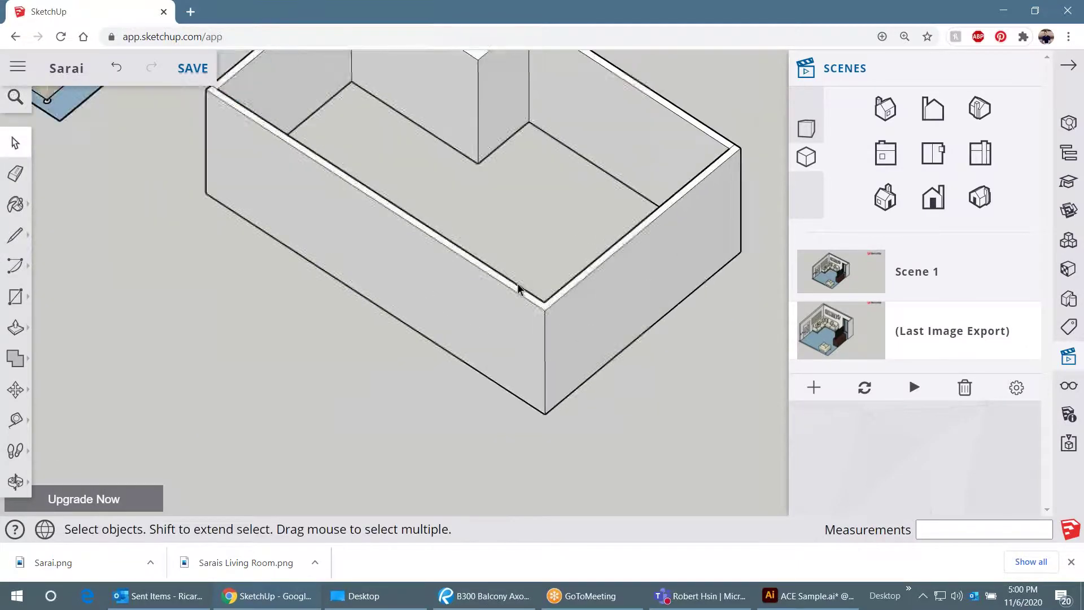
left_click(525, 297)
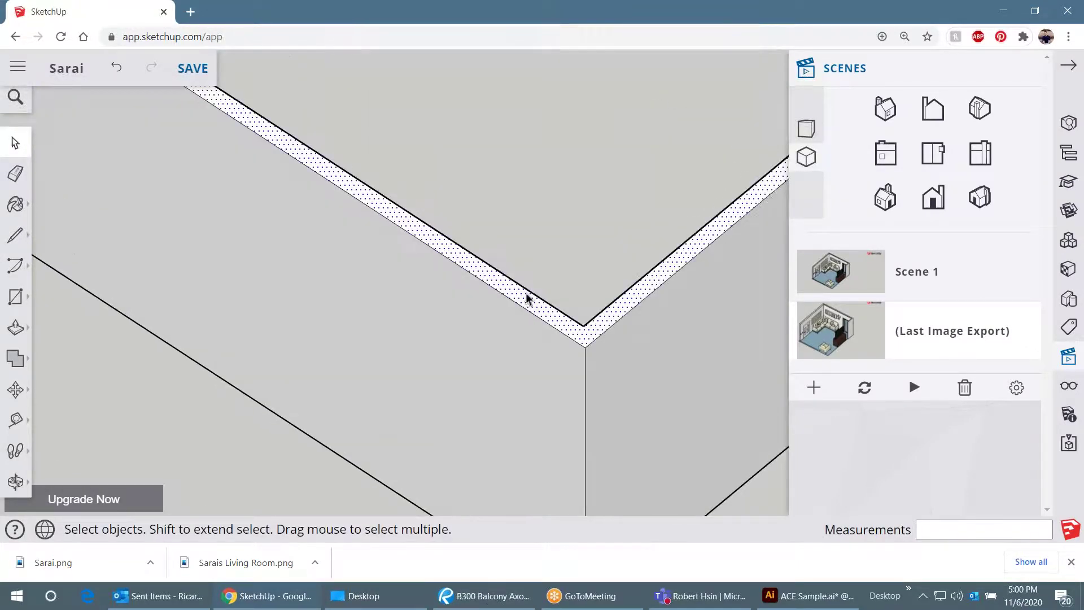
scroll(541, 312, "down", 2)
scroll(541, 315, "down", 2)
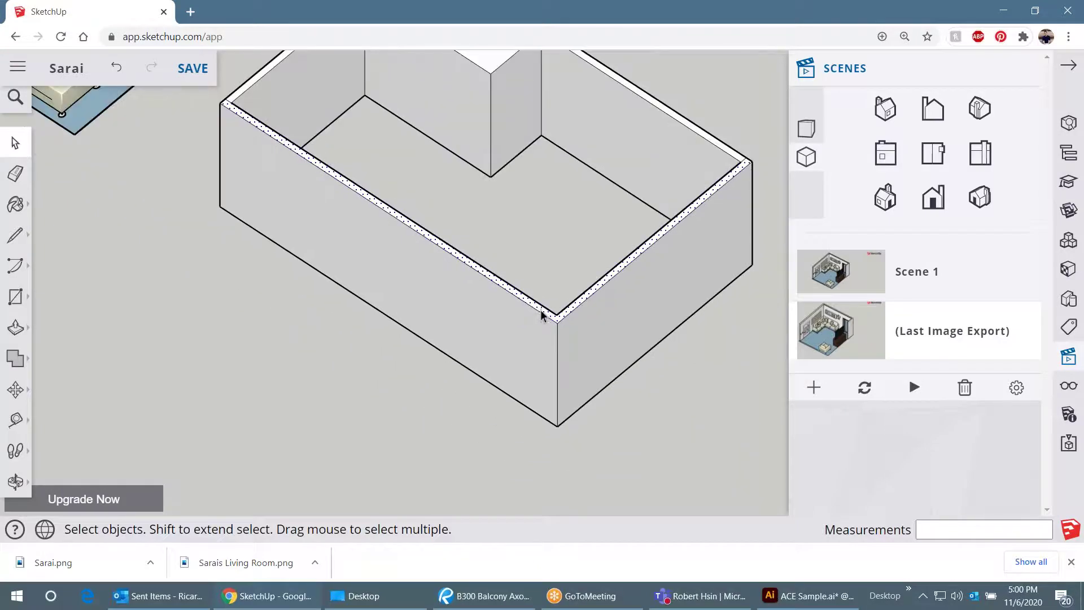
scroll(539, 314, "up", 1)
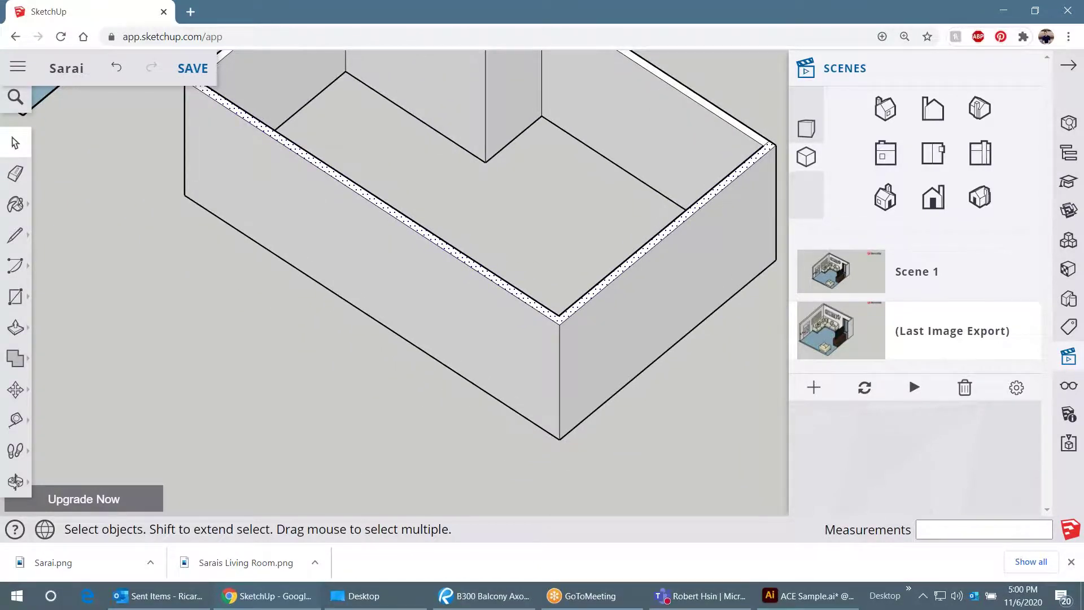
key("p")
mouse_move(529, 303)
left_mouse_down()
mouse_move(485, 404)
mouse_move(460, 370)
left_mouse_up()
scroll(496, 400, "down", 2)
key("space")
key("e")
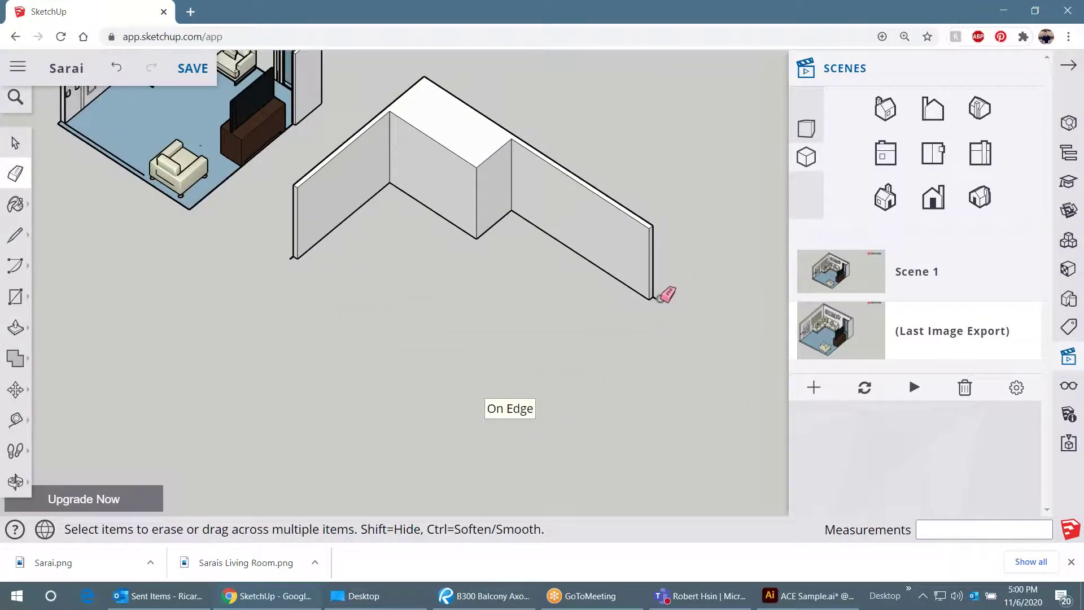
scroll(299, 254, "up", 2)
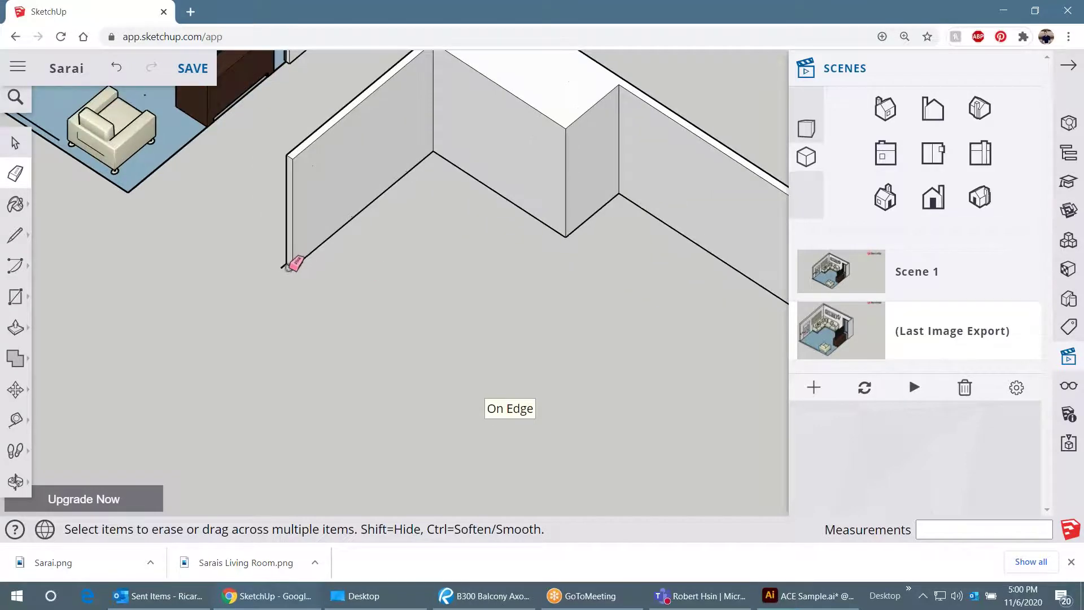
scroll(338, 271, "down", 4)
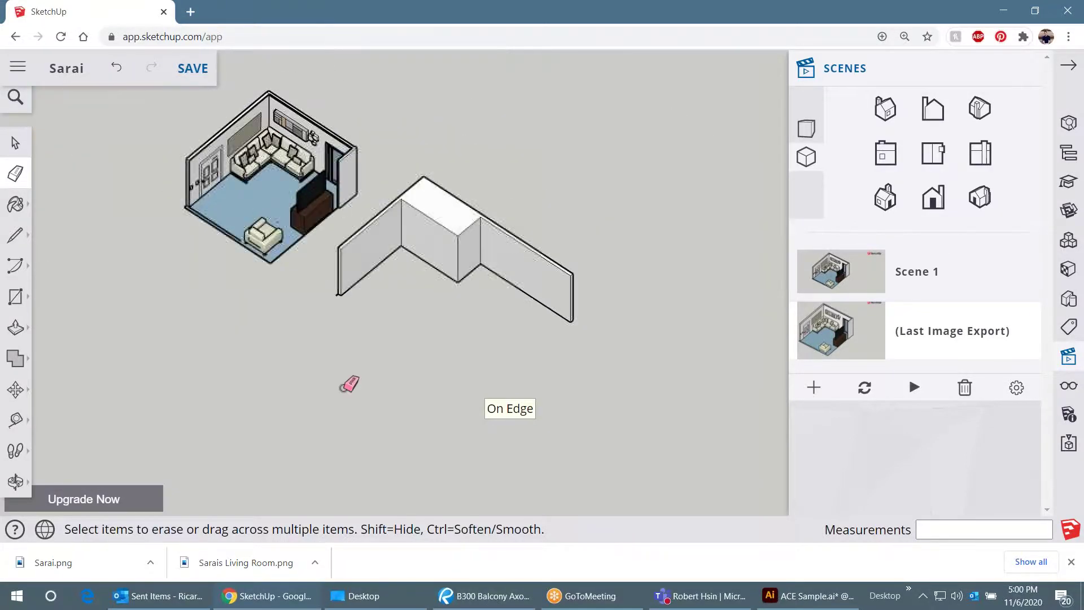
scroll(361, 299, "up", 4)
scroll(361, 302, "up", 2)
scroll(339, 282, "down", 5)
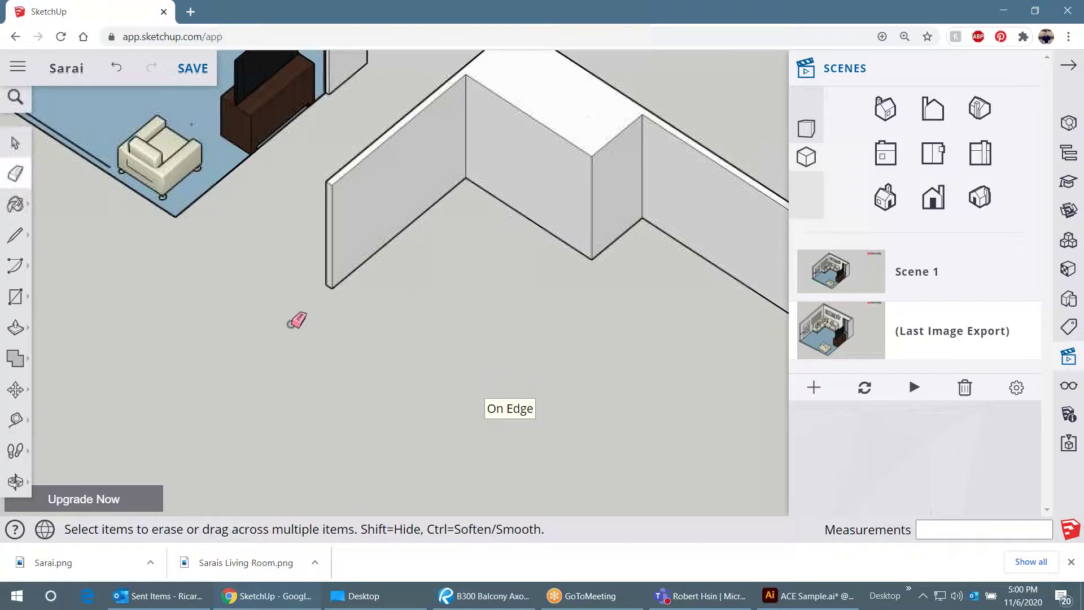
key("space")
- Select all the connected existing walls and make them into a group
triple_click(449, 209)
right_click(449, 209)
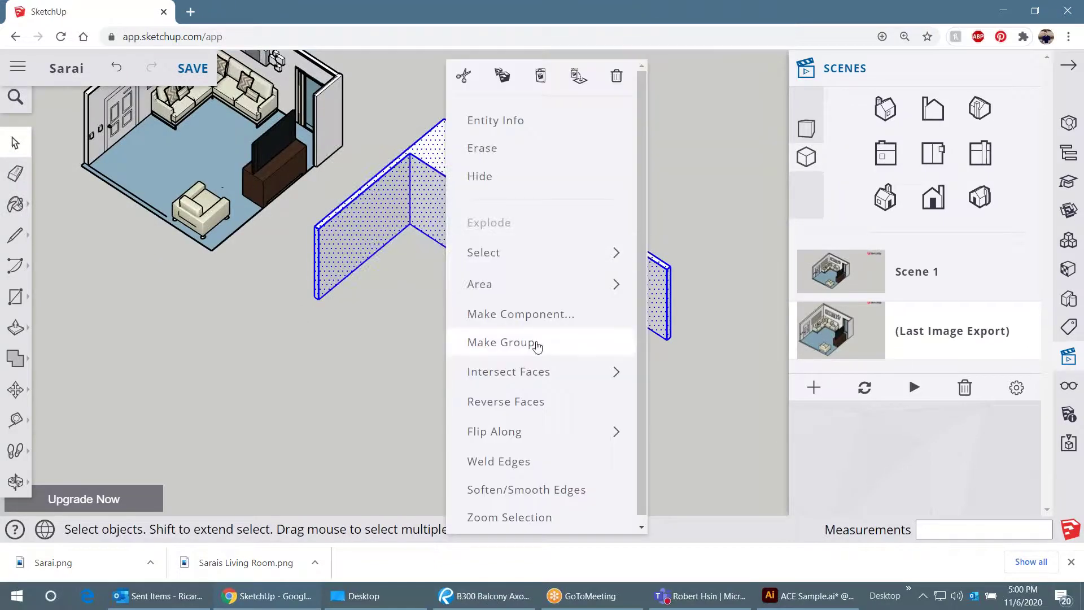
left_click(536, 347)
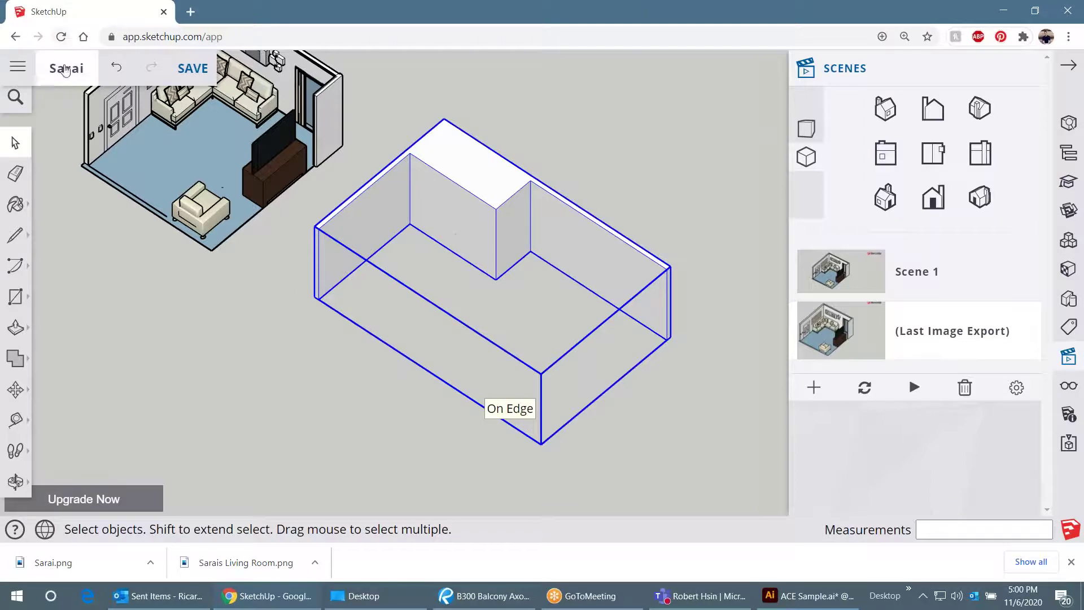
- Paste the copied strip in place and Push/Pull it up into an 8' wall
left_click(23, 98)
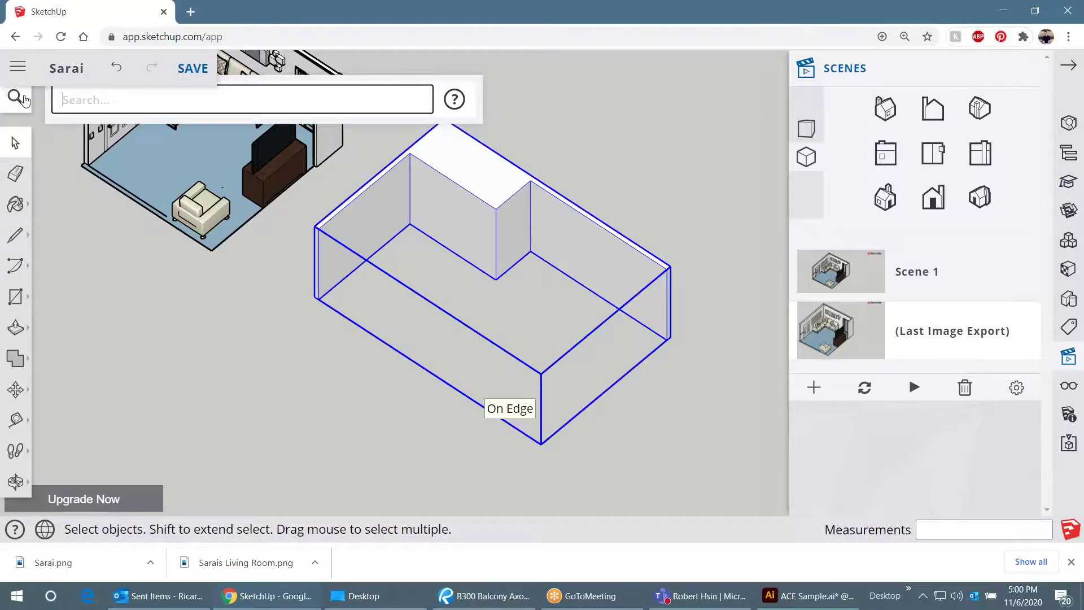
type("paste")
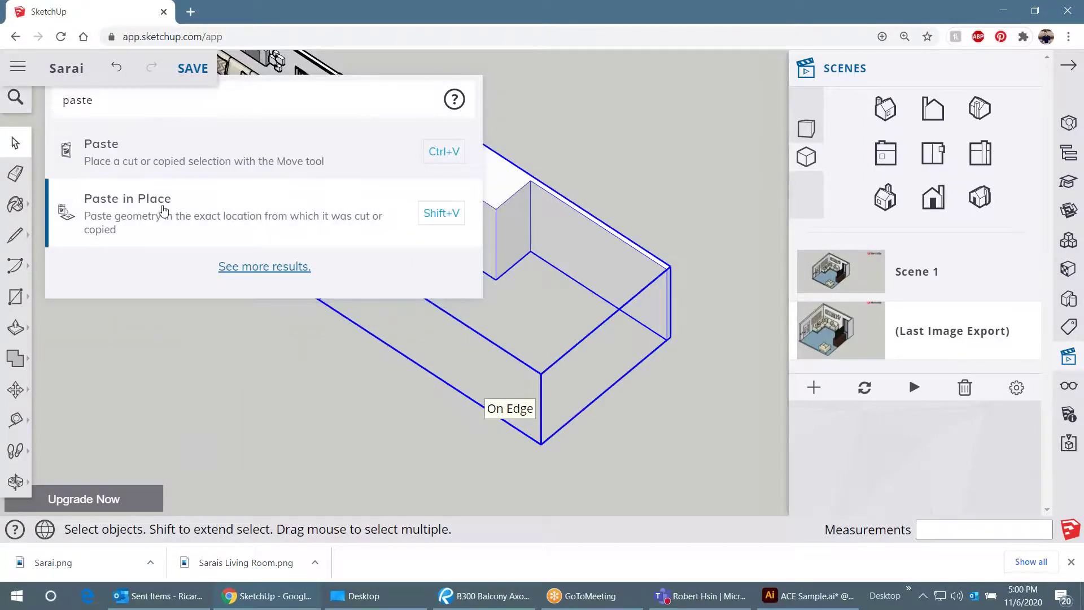
left_click(163, 210)
scroll(332, 247, "up", 5)
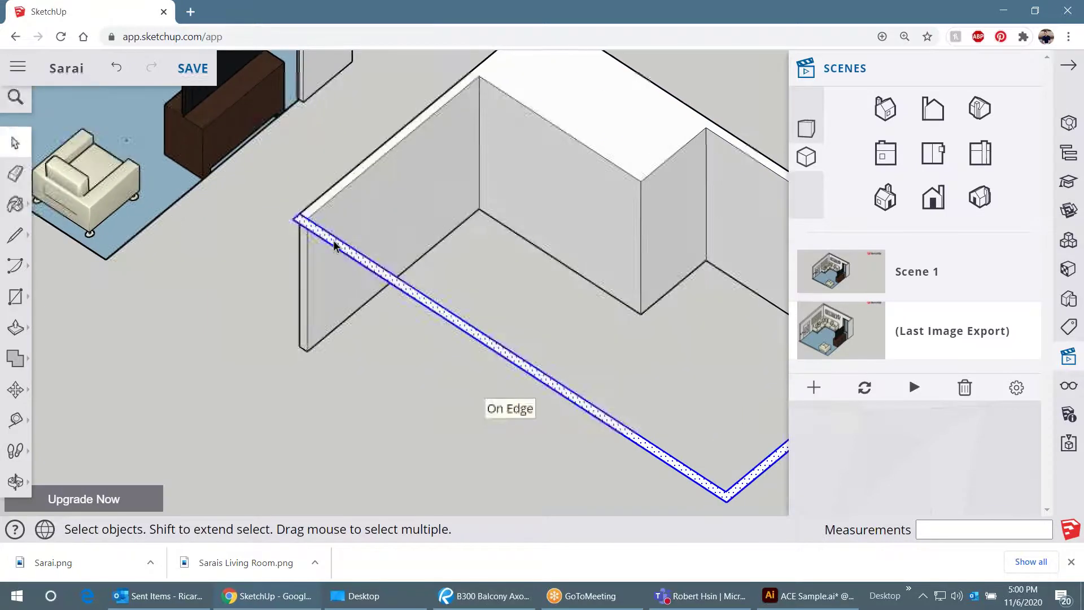
key("p")
left_click(334, 245)
type("8'")
key("Return")
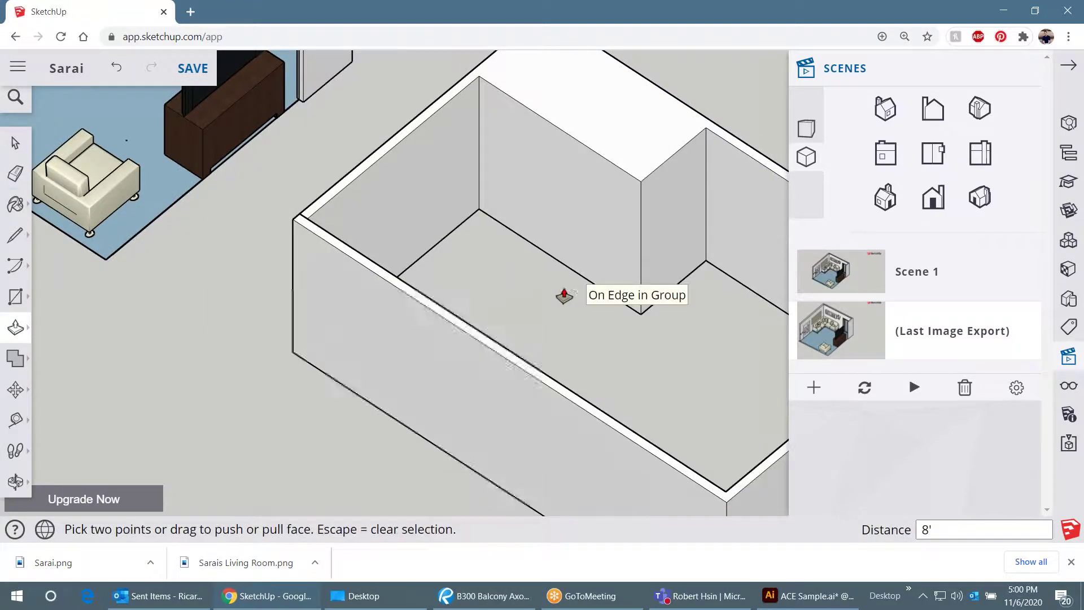
- Make the new 8' front wall its own separate group
key("space")
right_click(334, 314)
left_click(413, 341)
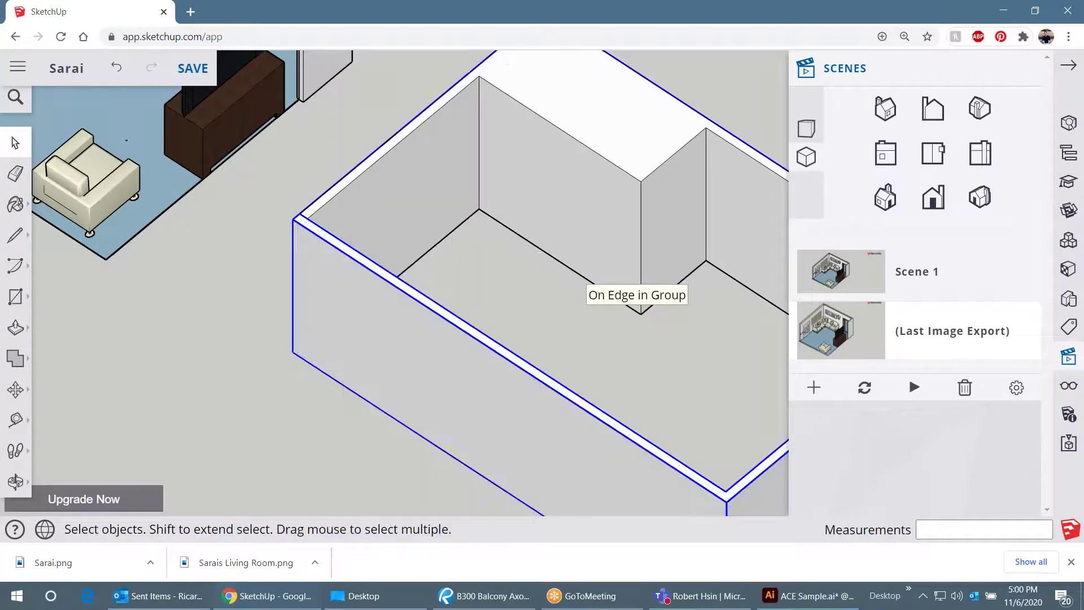
scroll(401, 290, "down", 5)
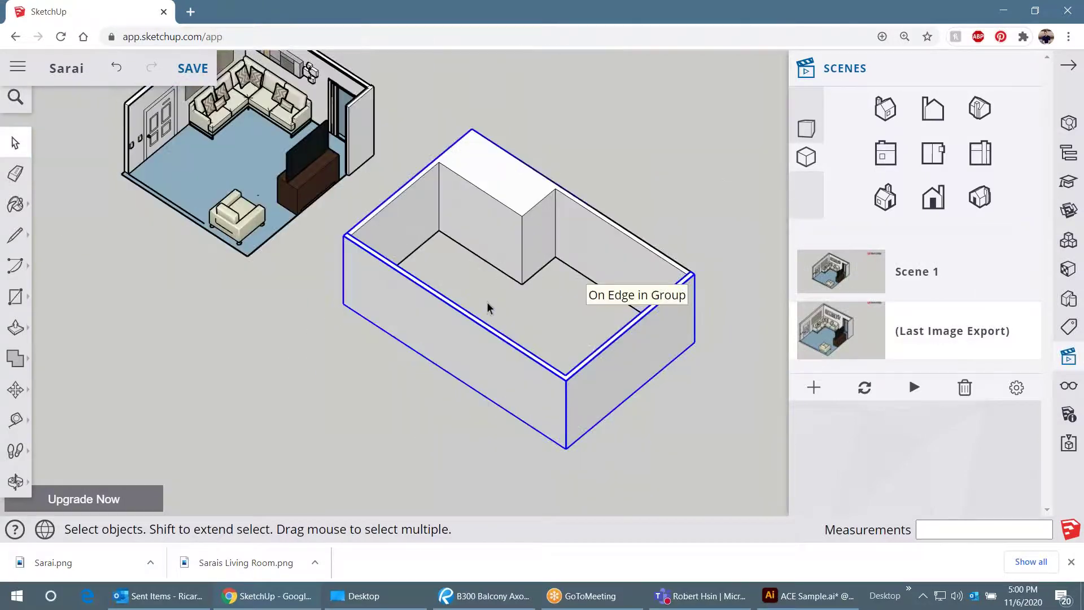
left_click(551, 341)
- Test hiding the front wall group, undo it, and close the Scenes panel
scroll(390, 320, "down", 2)
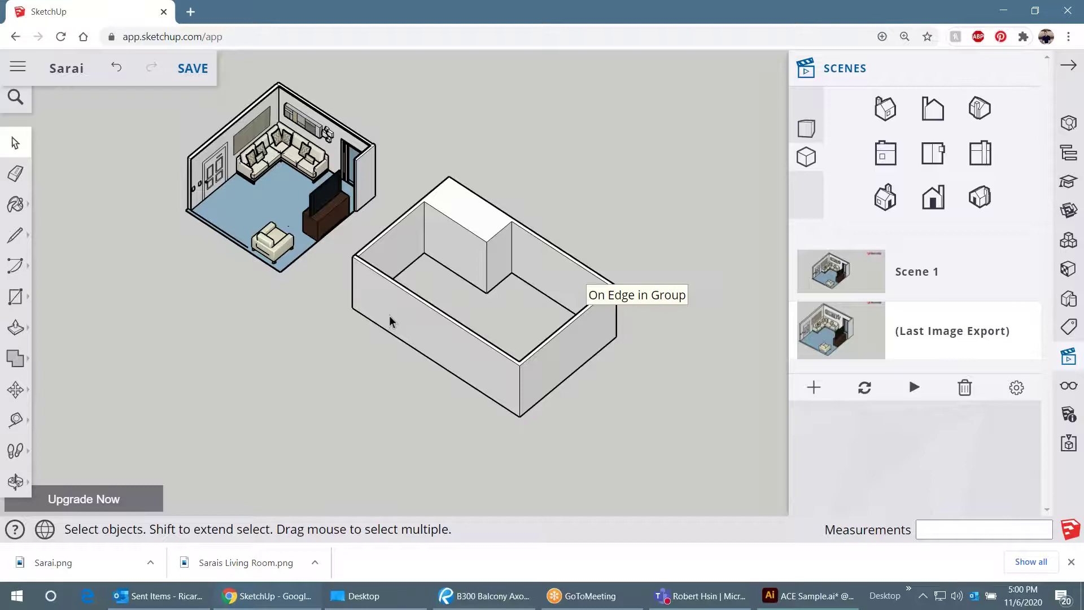
scroll(628, 314, "up", 3)
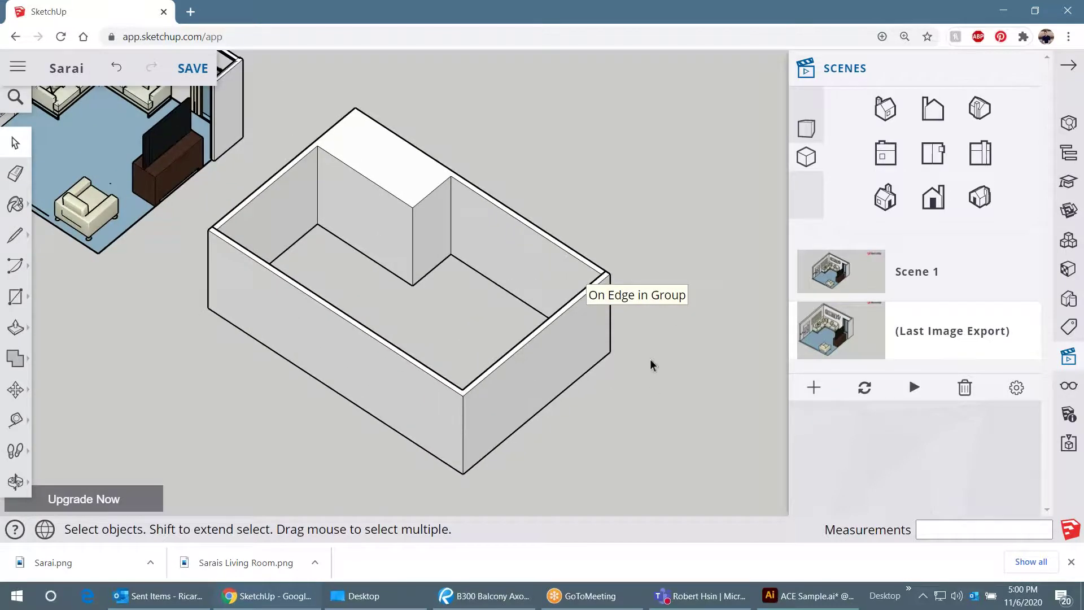
left_click(531, 350)
right_click(531, 350)
left_click(566, 182)
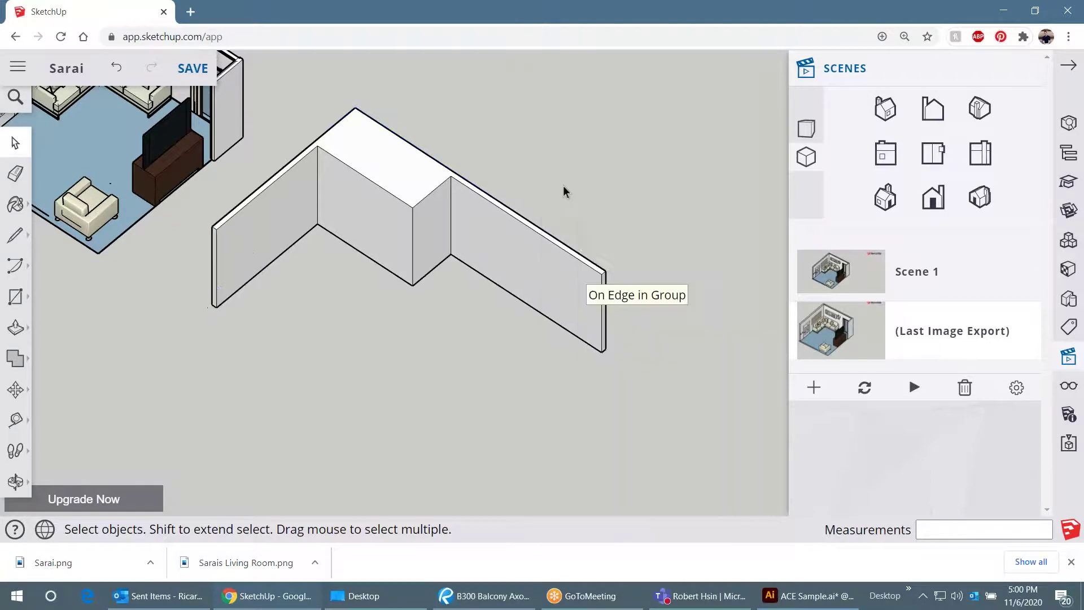
key("ctrl+z")
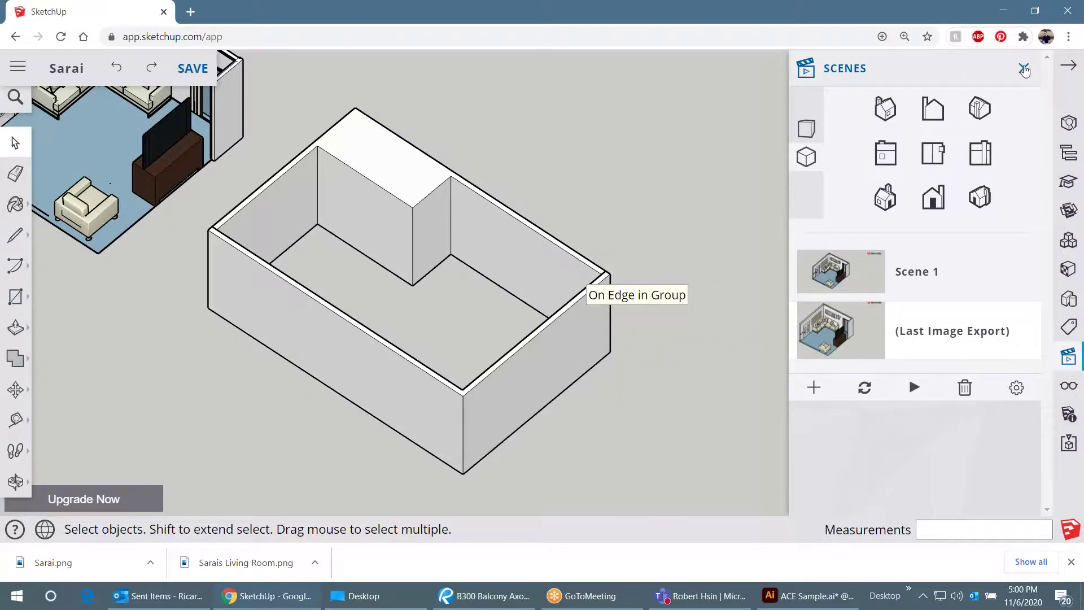
left_click(1023, 69)
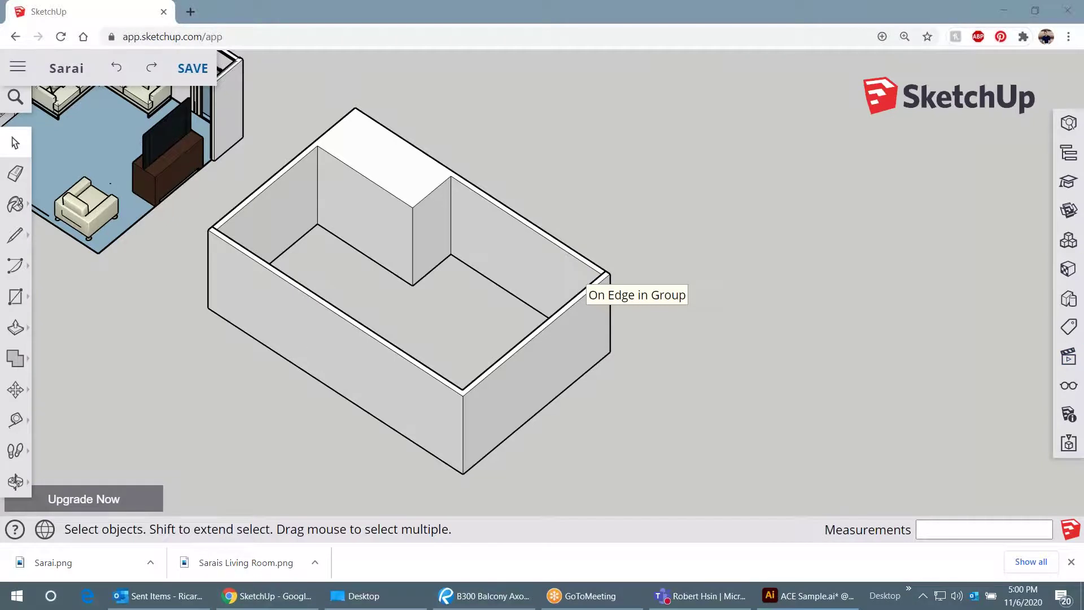
left_click(1068, 327)
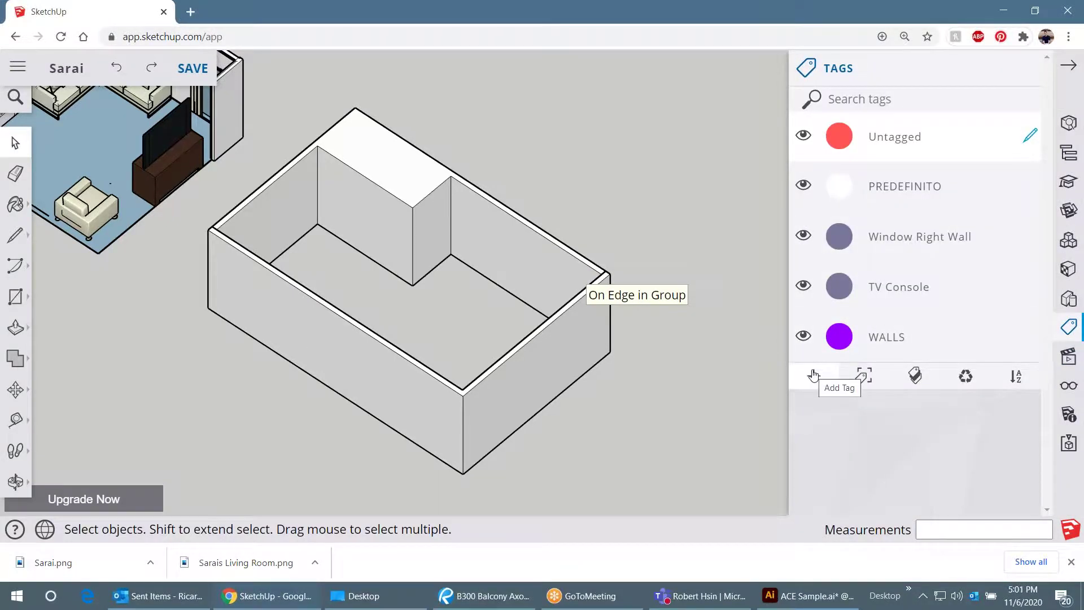
- Hide the front wall group, then bring it back with Unhide All
left_click(570, 343)
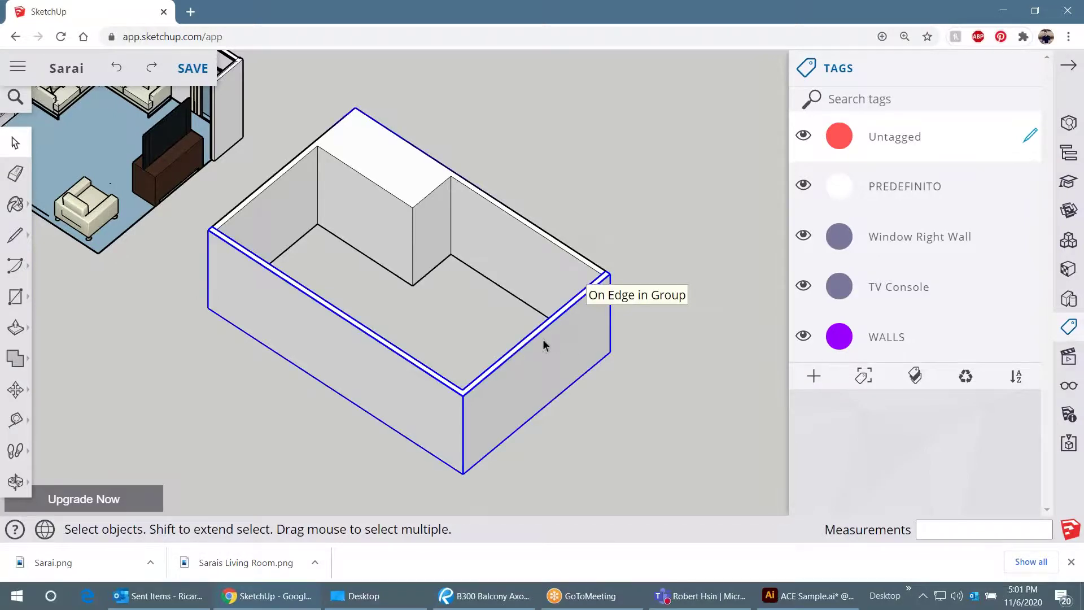
right_click(543, 341)
left_click(574, 182)
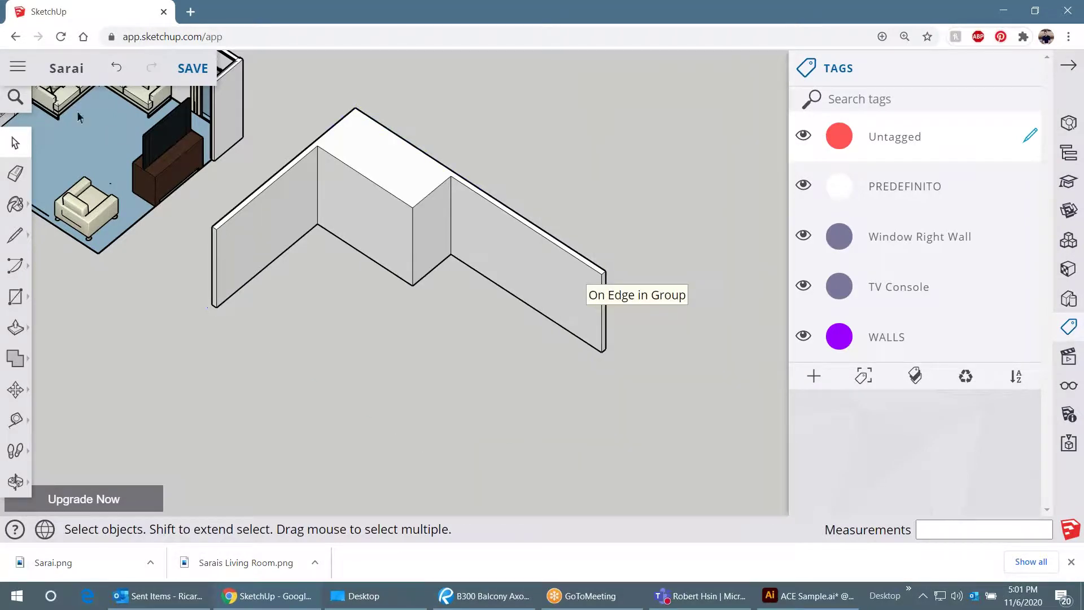
left_click(12, 98)
type("unhide")
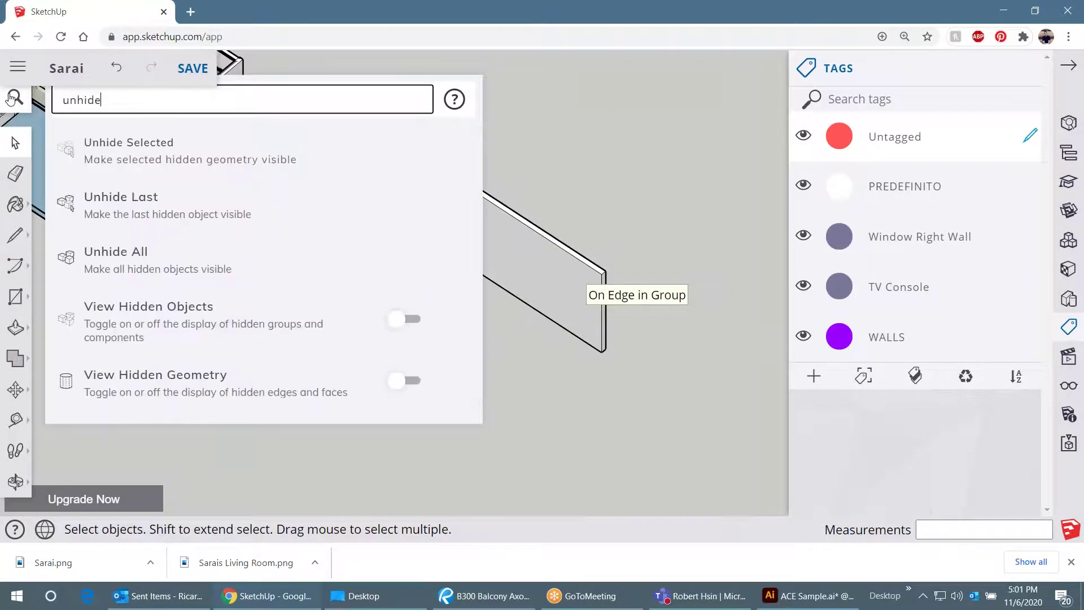
left_click(148, 259)
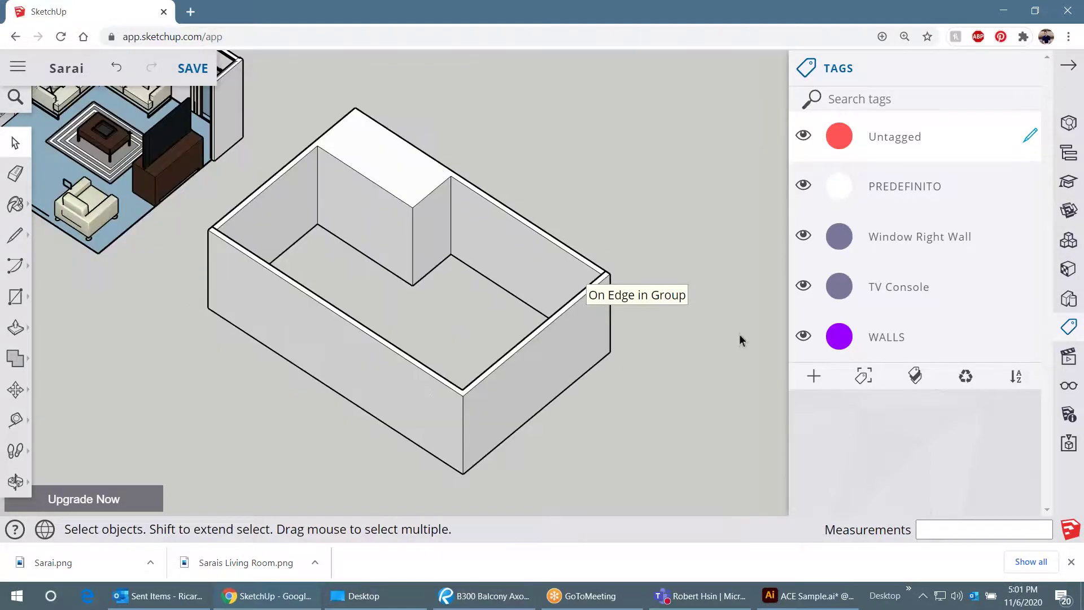
- Hide the front group again and turn on Hidden Objects so it shows as dotted outlines
left_click(1067, 389)
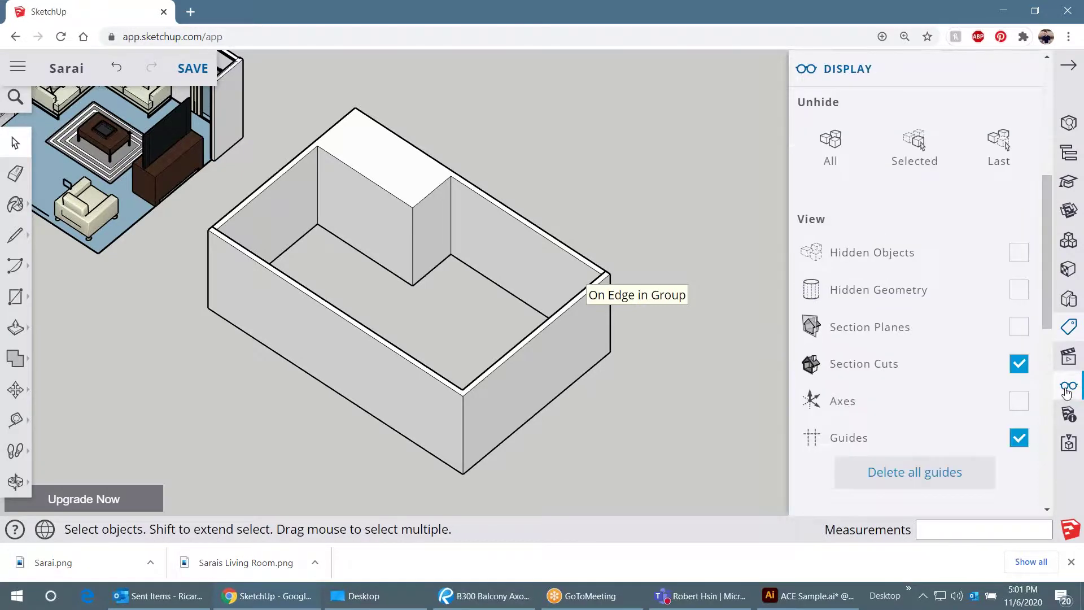
right_click(538, 347)
left_click(581, 180)
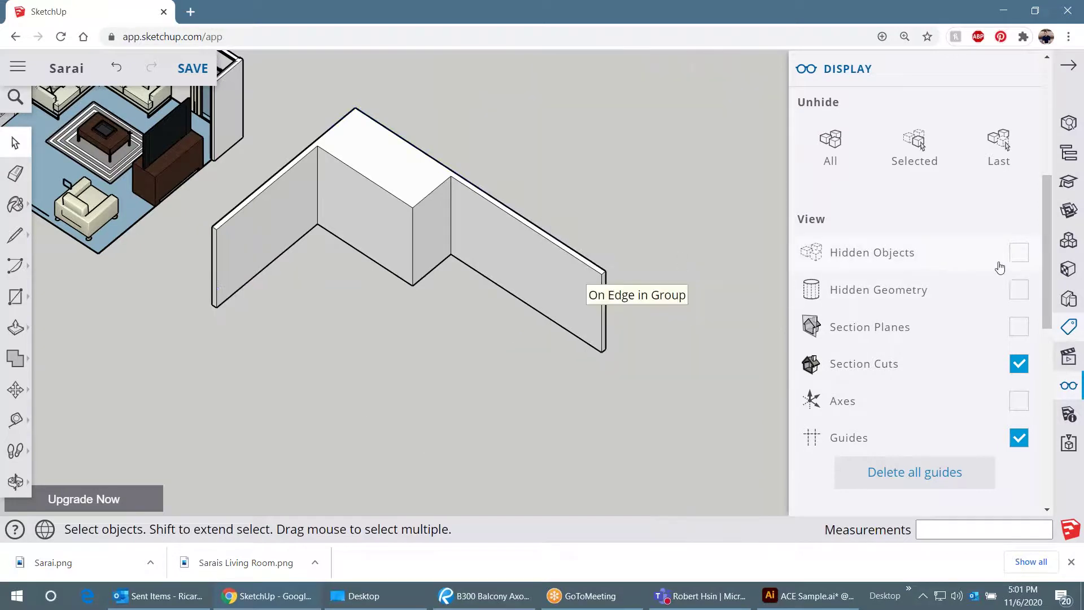
left_click(1018, 254)
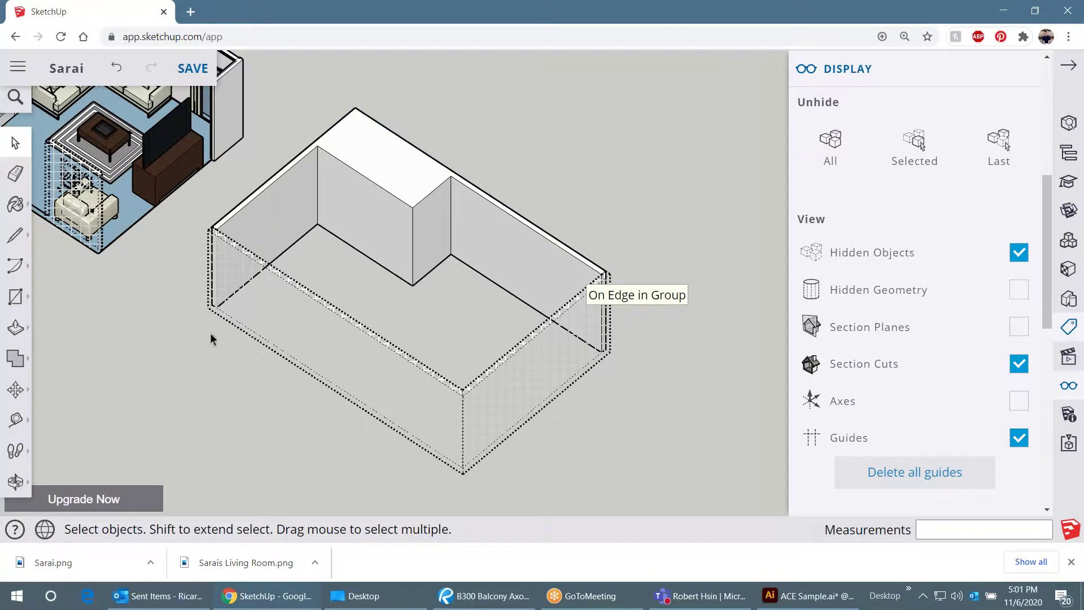
scroll(210, 333, "down", 2)
scroll(273, 231, "up", 5)
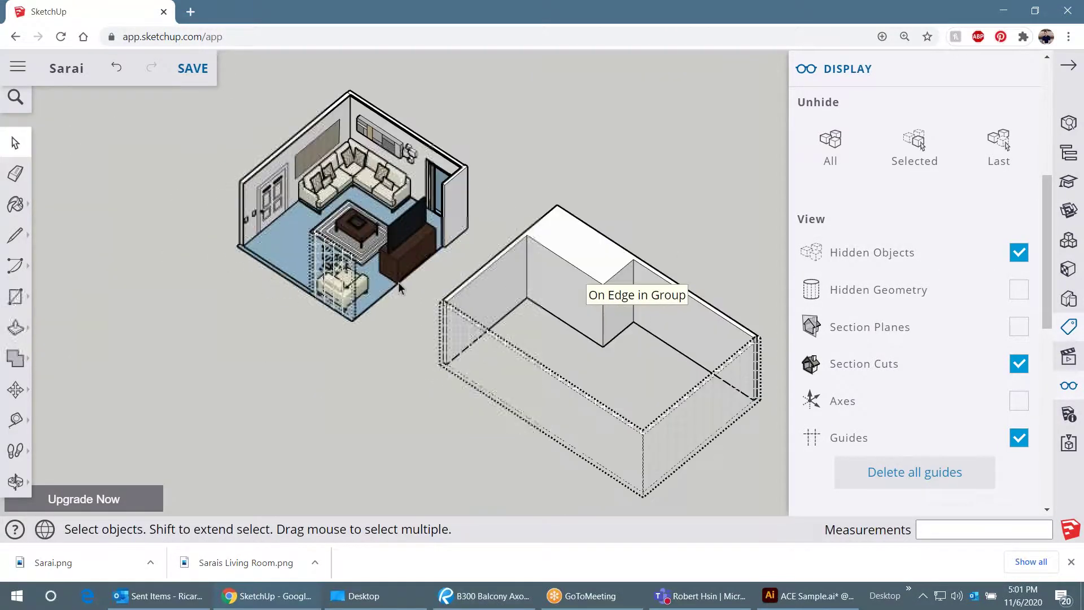
scroll(248, 208, "down", 4)
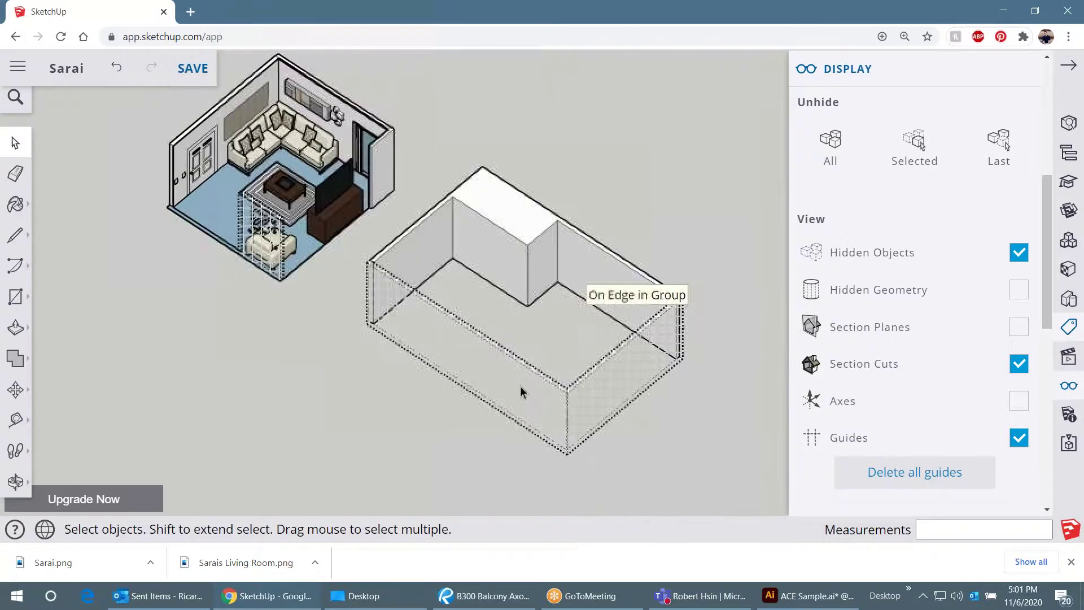
scroll(556, 389, "up", 5)
- Unhide the outlined front wall group and turn Hidden Objects display back off
left_click(556, 389)
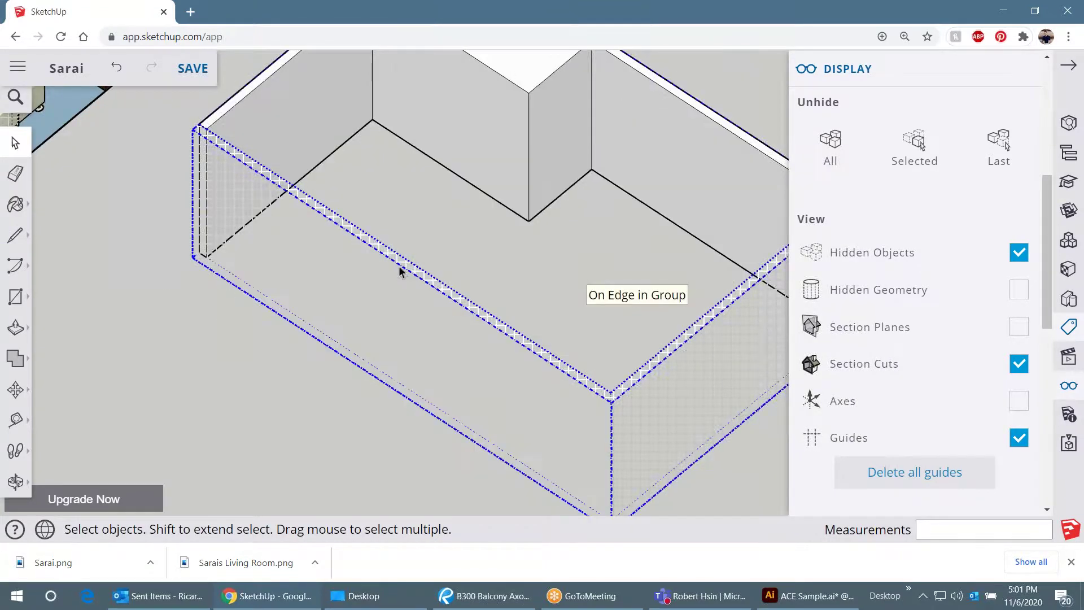
right_click(398, 265)
left_click(432, 179)
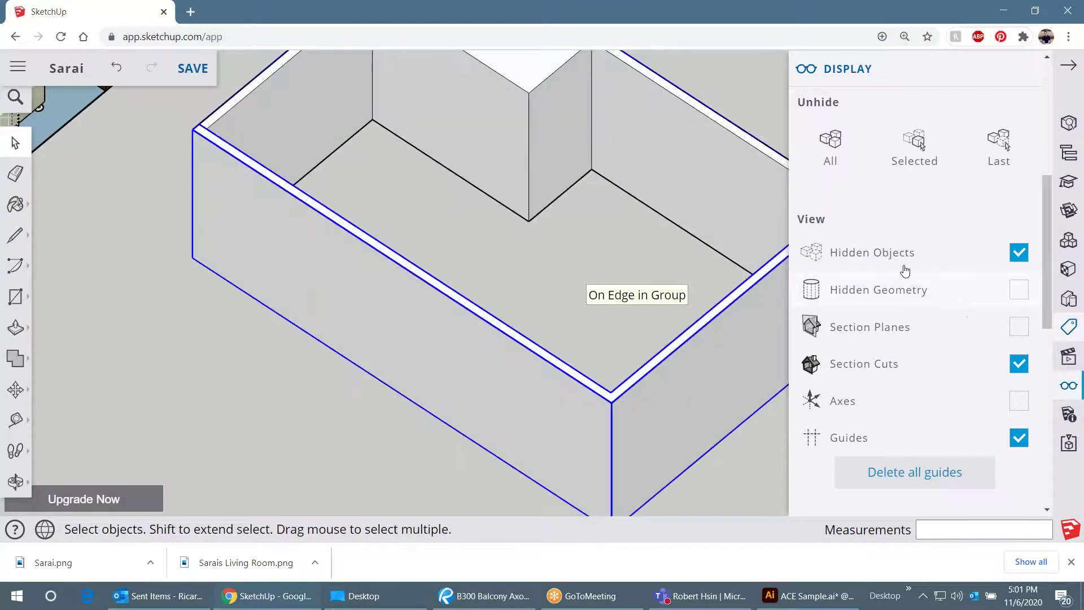
left_click(1019, 253)
scroll(363, 265, "down", 2)
scroll(363, 265, "down", 1)
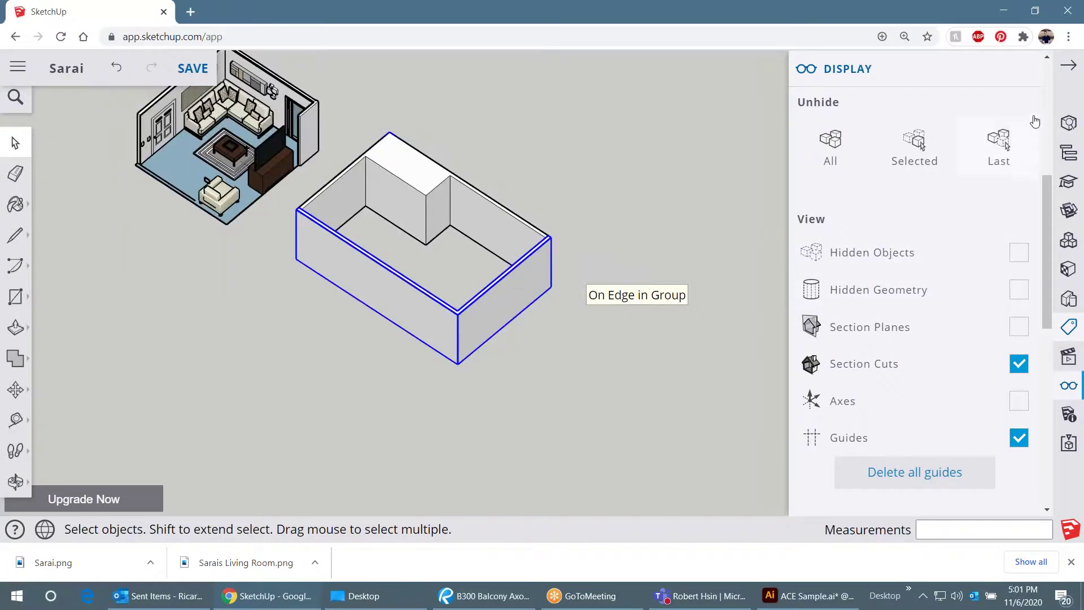
- Close the display settings and create a new tag named HIDDEN WALLS
left_click(1020, 81)
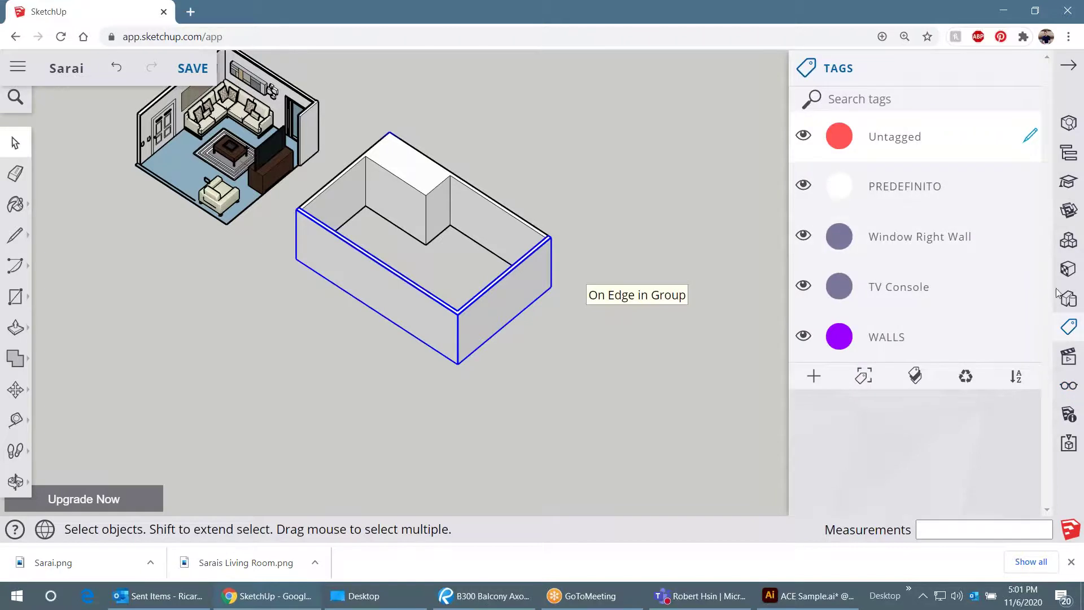
left_click(814, 377)
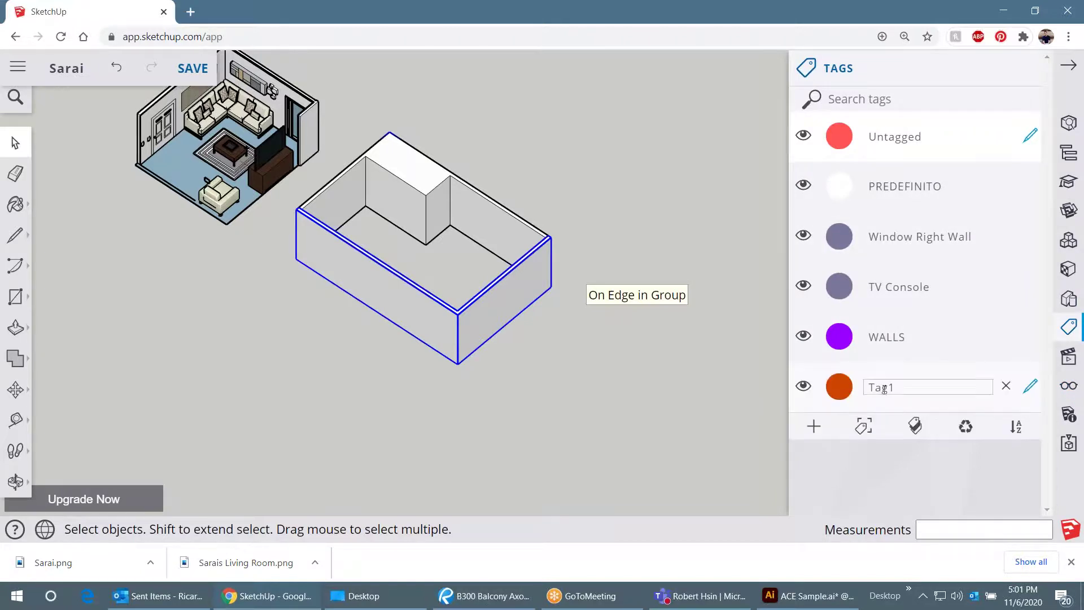
type("HlDDEN WALLS")
key("Return")
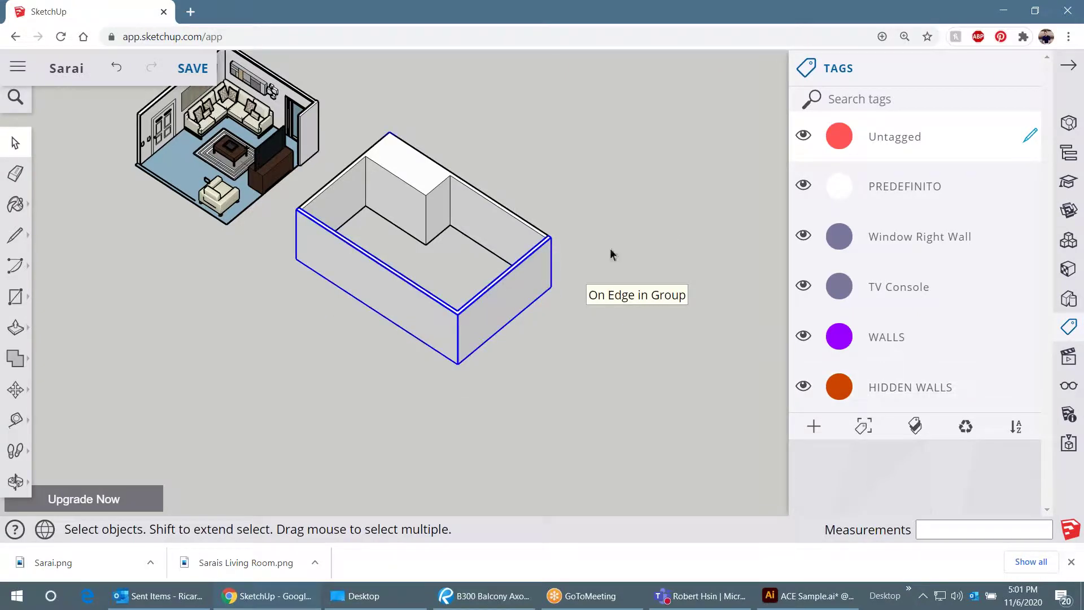
- In Entity Info, assign the front wall group to the HIDDEN WALLS tag
left_click(1068, 129)
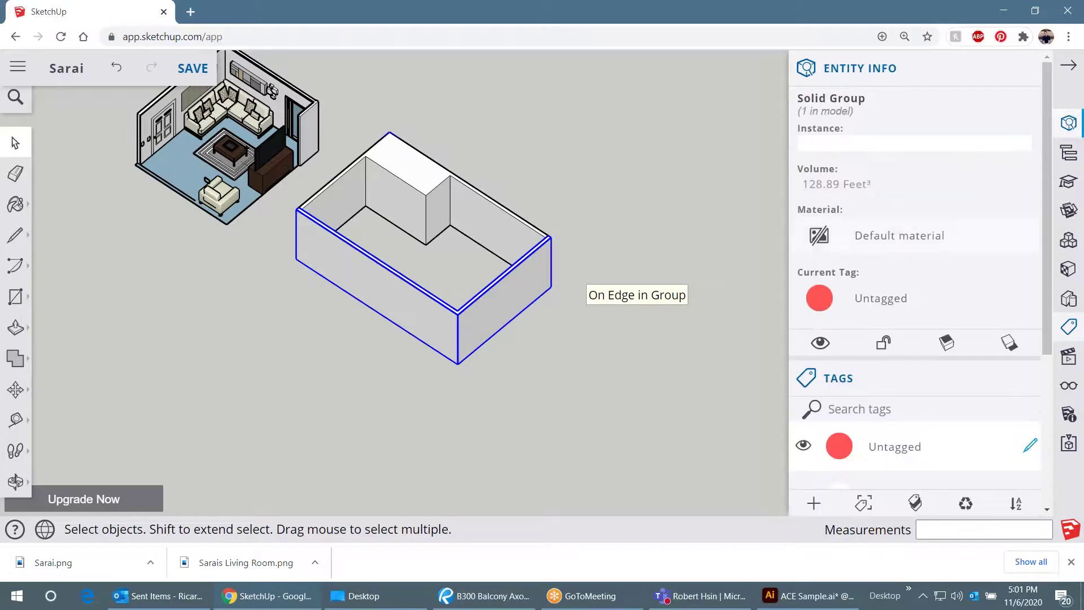
left_click(874, 300)
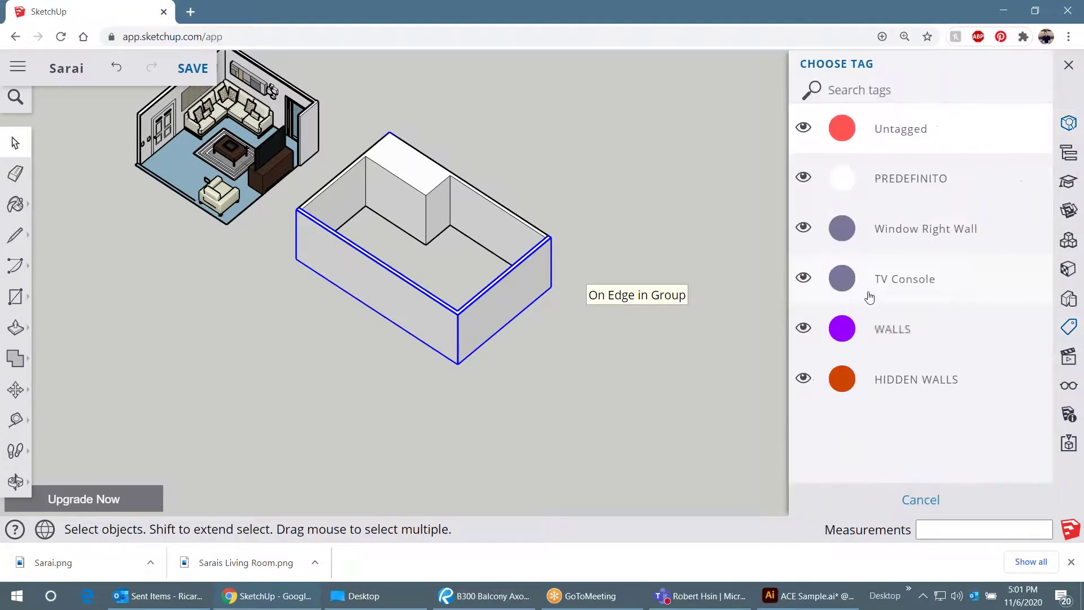
left_click(895, 384)
scroll(903, 395, "down", 5)
left_click(672, 366)
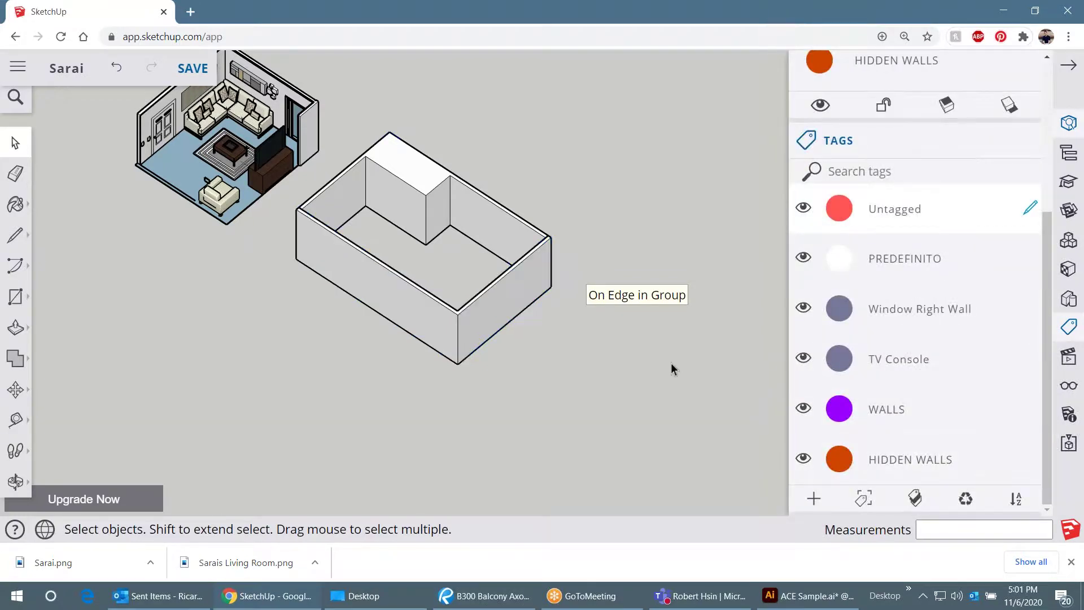
- Switch the HIDDEN WALLS tag off so only the L-shaped back walls remain visible
left_click(802, 458)
left_click(802, 458)
left_click(802, 458)
left_click(802, 459)
left_click(802, 460)
left_click(802, 460)
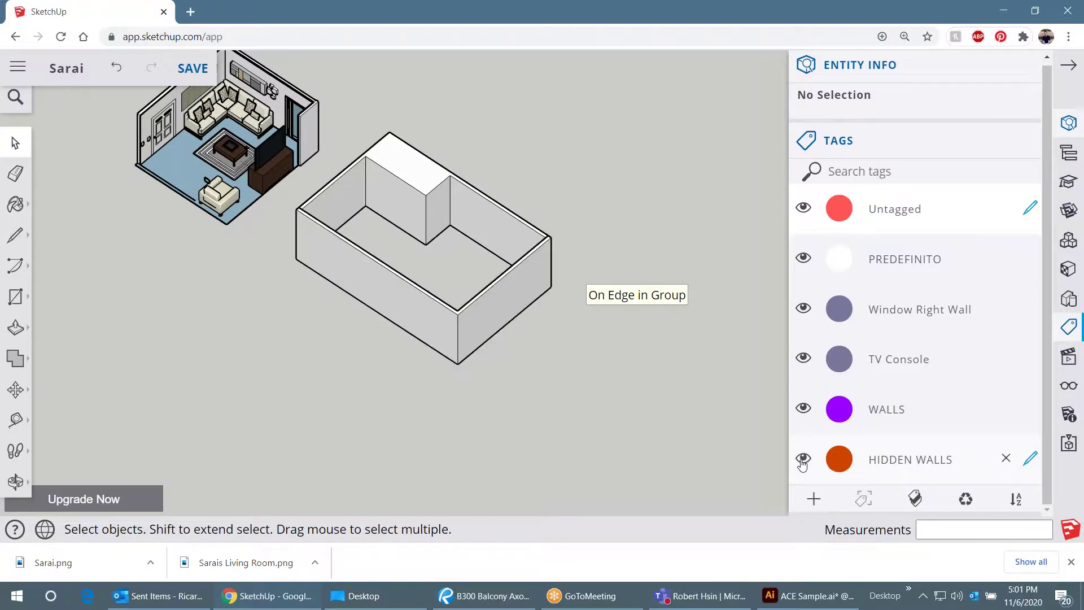
left_click(802, 458)
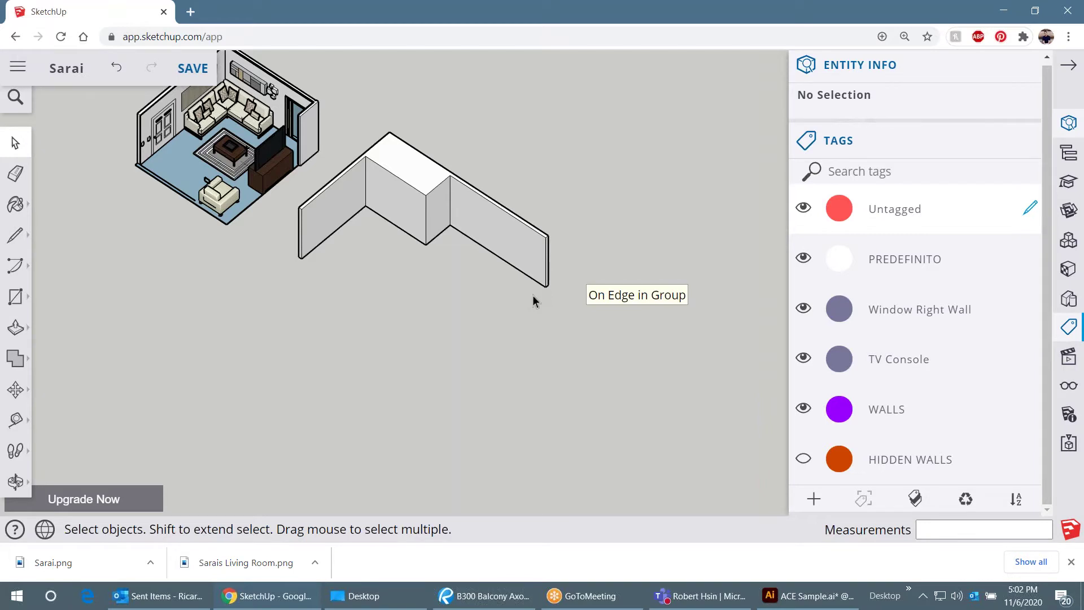
left_click_drag(587, 347, 348, 134)
left_click(487, 97)
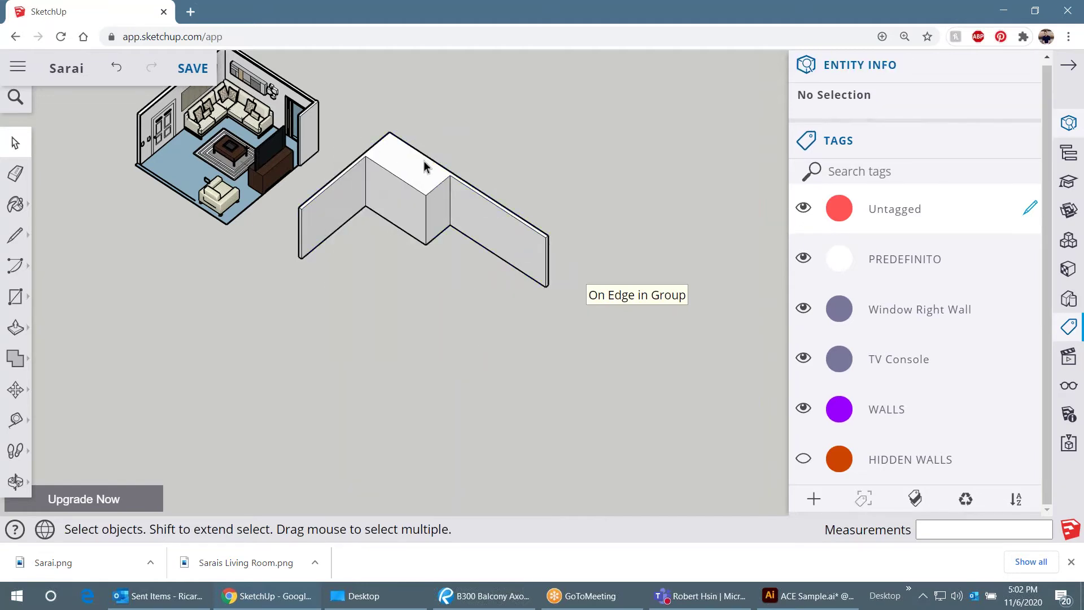